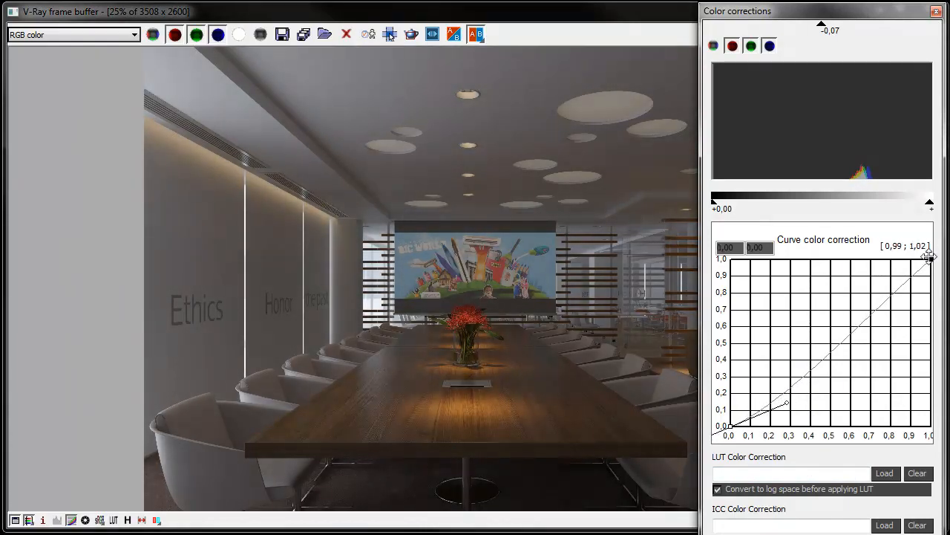
Brighten the render by bending the upper end of the color correction curve, with its handle at about 0.55 by 0.95.
{"action": "right_click", "coordinate": [930, 263]}
{"action": "left_click", "coordinate": [875, 306]}
{"action": "left_click_drag", "start_coordinate": [875, 306], "coordinate": [841, 268]}
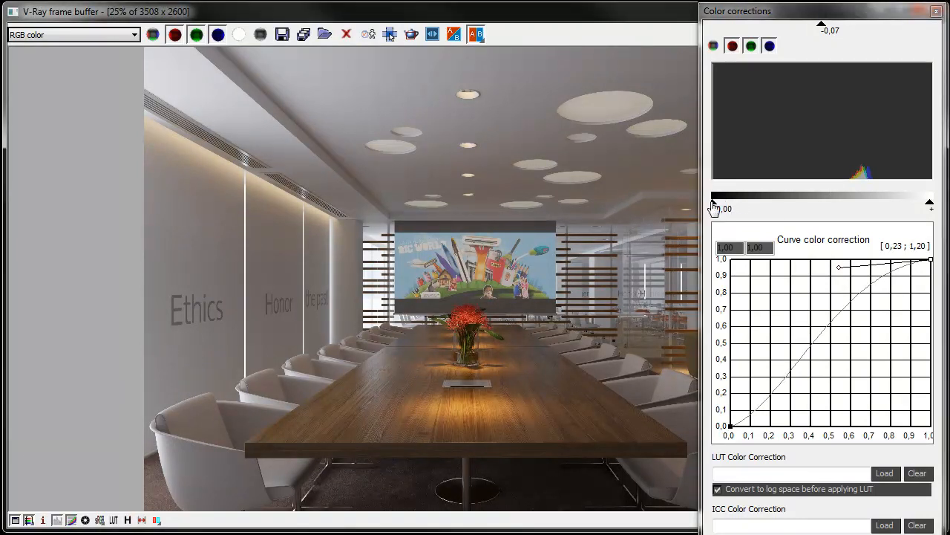
Set the levels black point to +0.02 and the white point to +0.91 for the render, and close the color corrections.
{"action": "left_click_drag", "start_coordinate": [718, 208], "coordinate": [717, 207]}
{"action": "left_click_drag", "start_coordinate": [928, 206], "coordinate": [911, 224]}
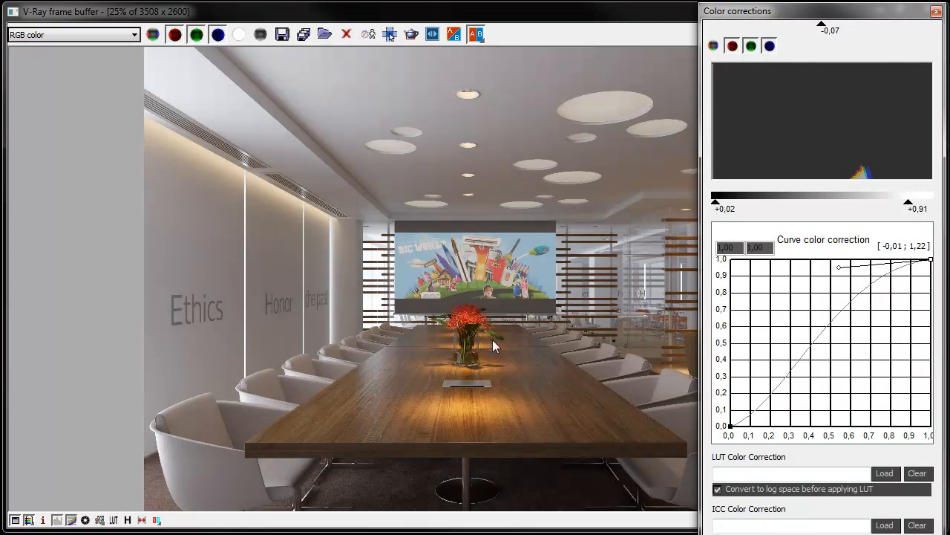
{"action": "scroll", "coordinate": [505, 341], "scroll_direction": "up", "scroll_amount": 4}
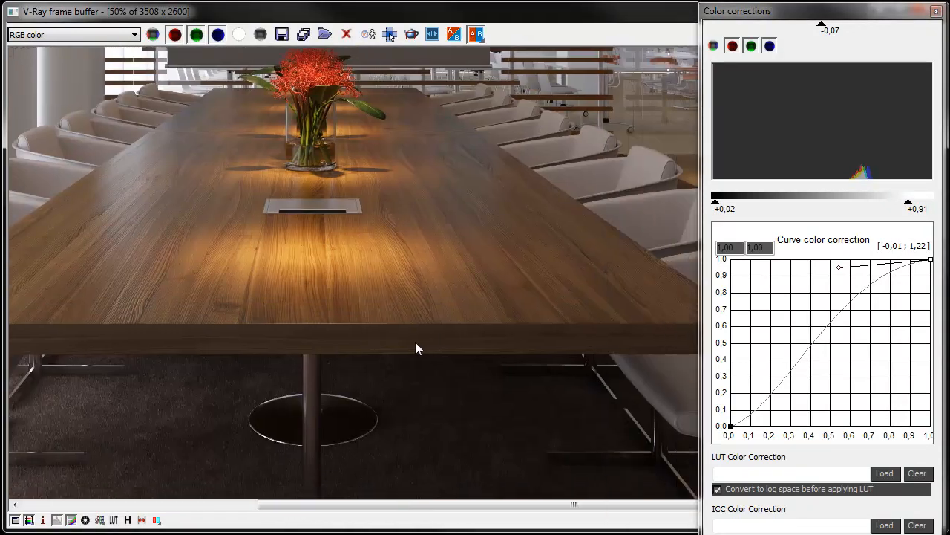
{"action": "left_click_drag", "start_coordinate": [415, 343], "coordinate": [452, 377]}
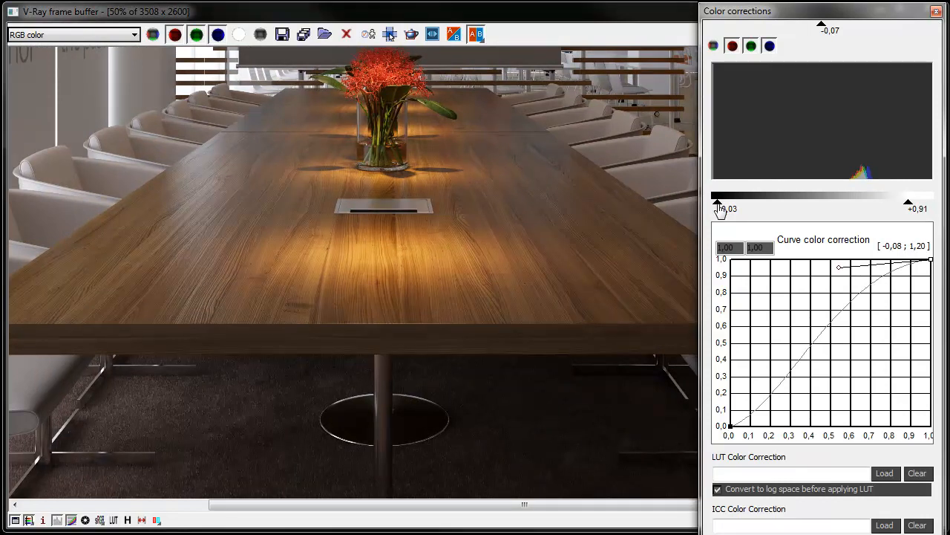
{"action": "left_click_drag", "start_coordinate": [718, 208], "coordinate": [717, 223]}
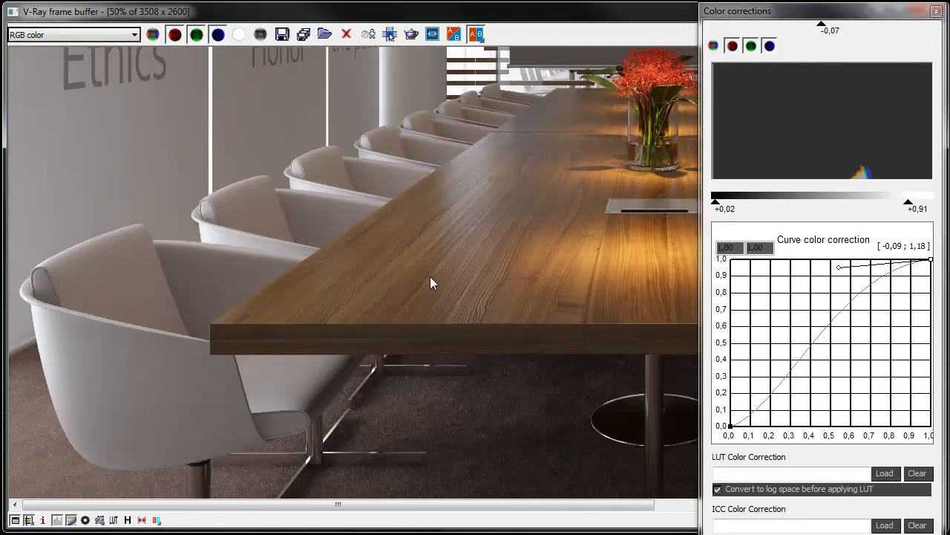
{"action": "left_click", "coordinate": [938, 11]}
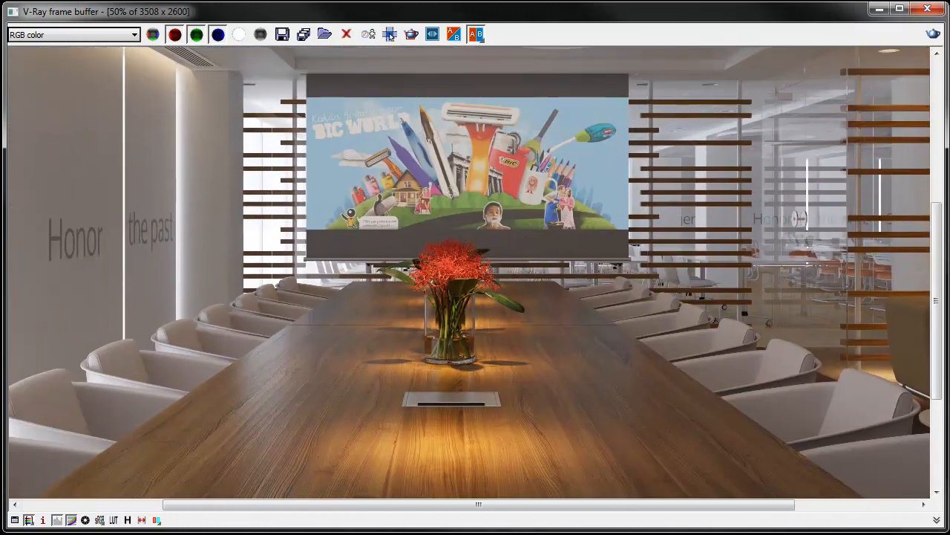
{"action": "left_click", "coordinate": [111, 34]}
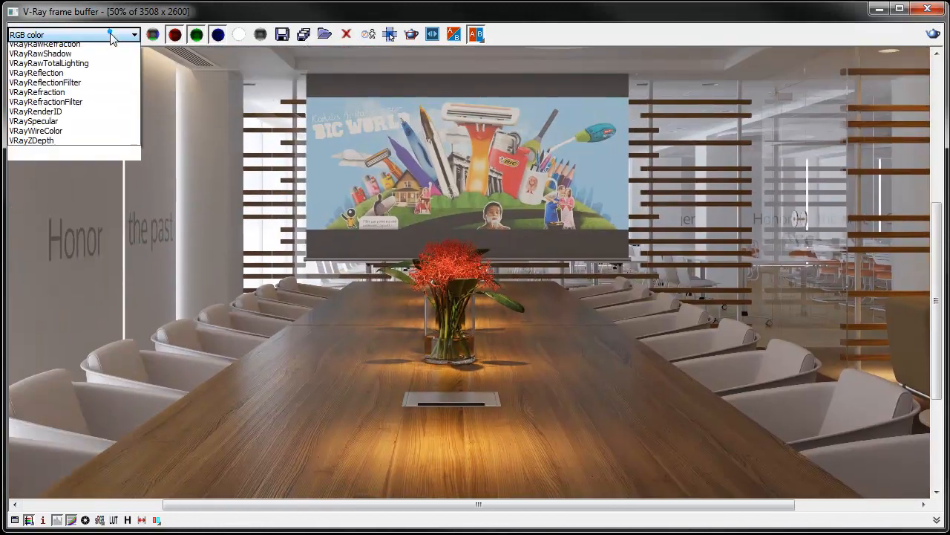
{"action": "left_click", "coordinate": [405, 30]}
{"action": "left_click", "coordinate": [300, 35]}
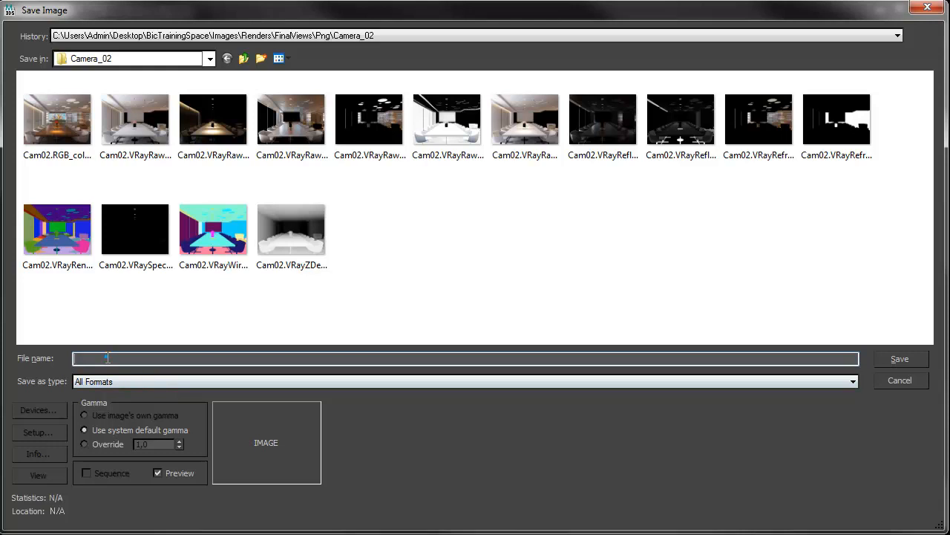
{"action": "type", "text": "Cam"}
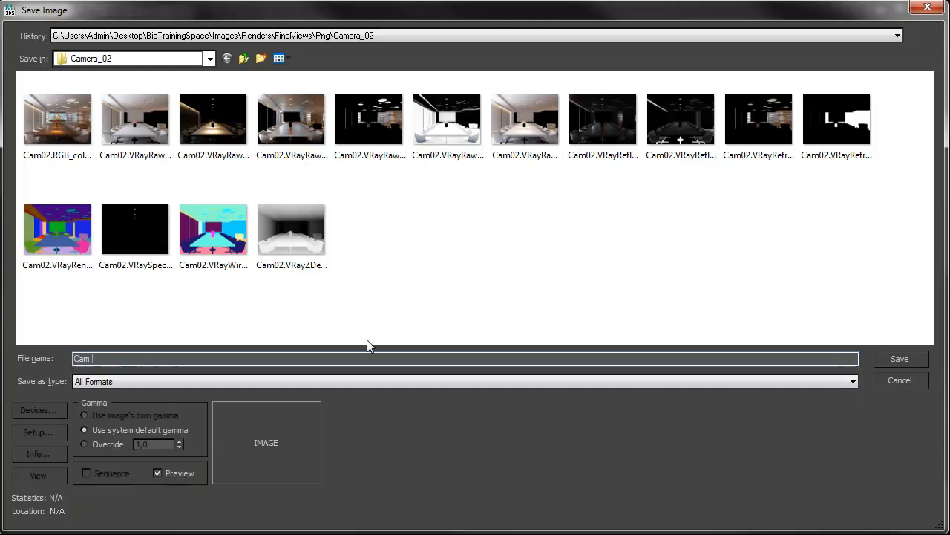
{"action": "type", "text": "02.png"}
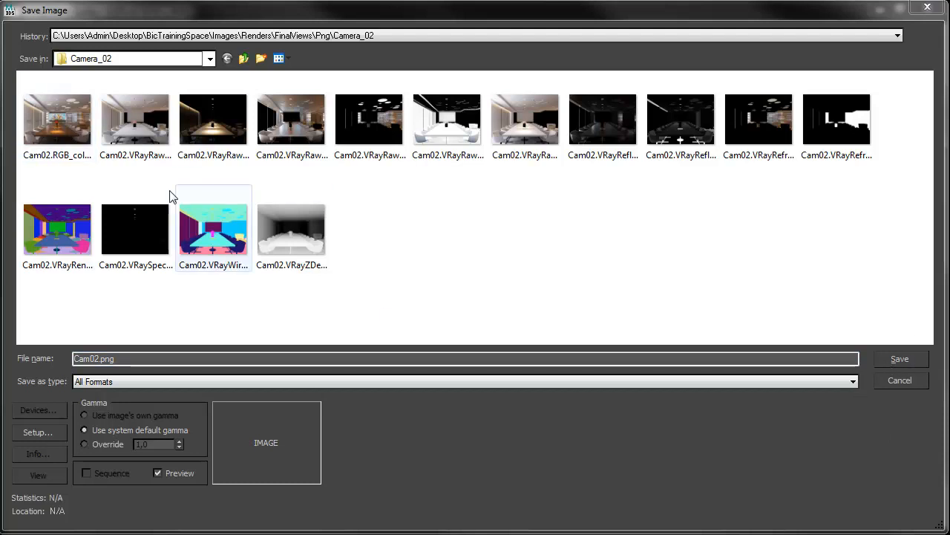
{"action": "left_click", "coordinate": [909, 382]}
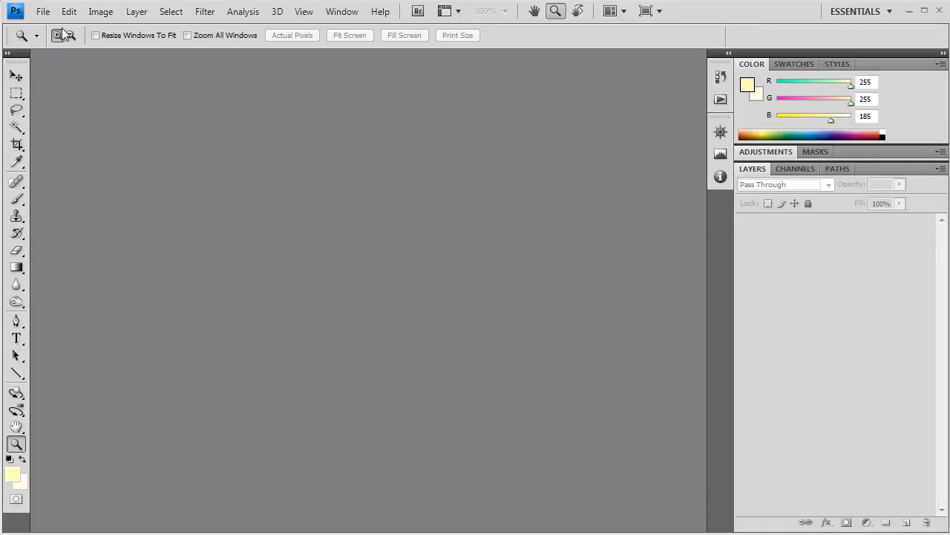
In Photoshop, load all Camera_02 PNG files, from Cam02.RGB_color.png to Cam02.VRayZDepth.png, into one layered stack.
{"action": "left_click", "coordinate": [43, 11]}
{"action": "left_click", "coordinate": [84, 345]}
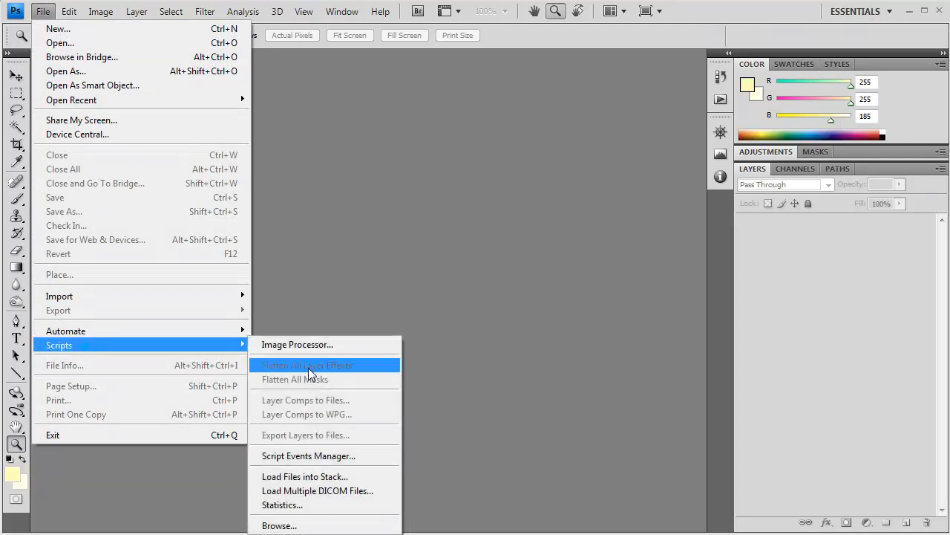
{"action": "left_click", "coordinate": [327, 476]}
{"action": "left_click", "coordinate": [539, 227]}
{"action": "left_click", "coordinate": [100, 119]}
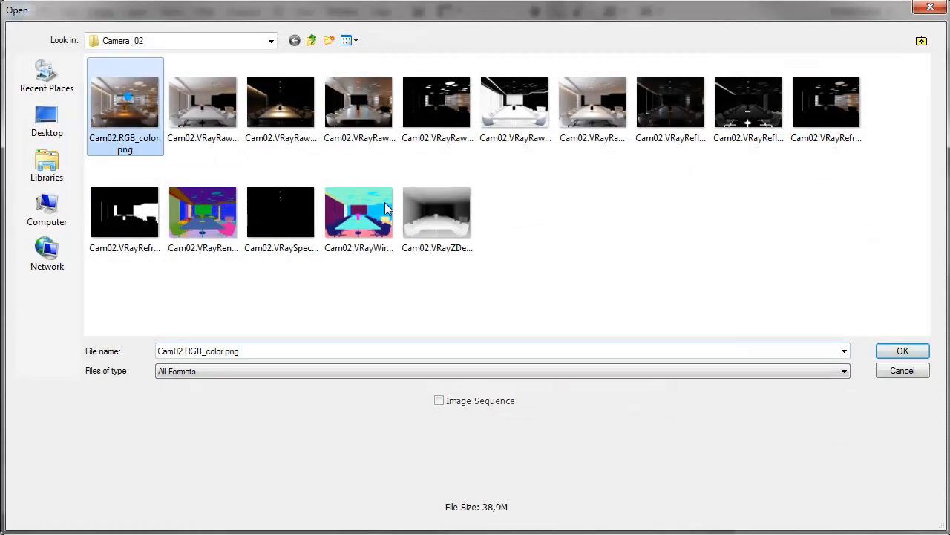
{"action": "left_click", "coordinate": [460, 215], "text": "shift"}
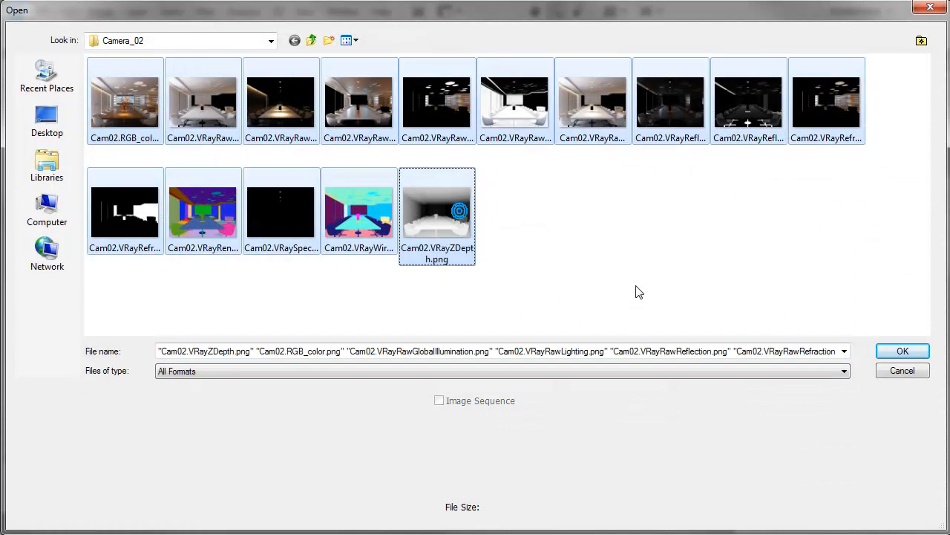
{"action": "left_click", "coordinate": [903, 351]}
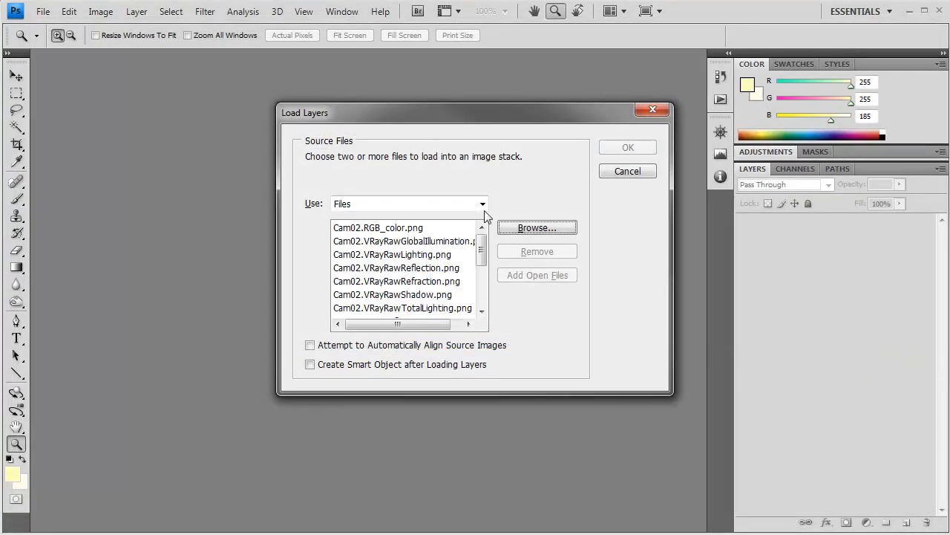
{"action": "left_click", "coordinate": [628, 148]}
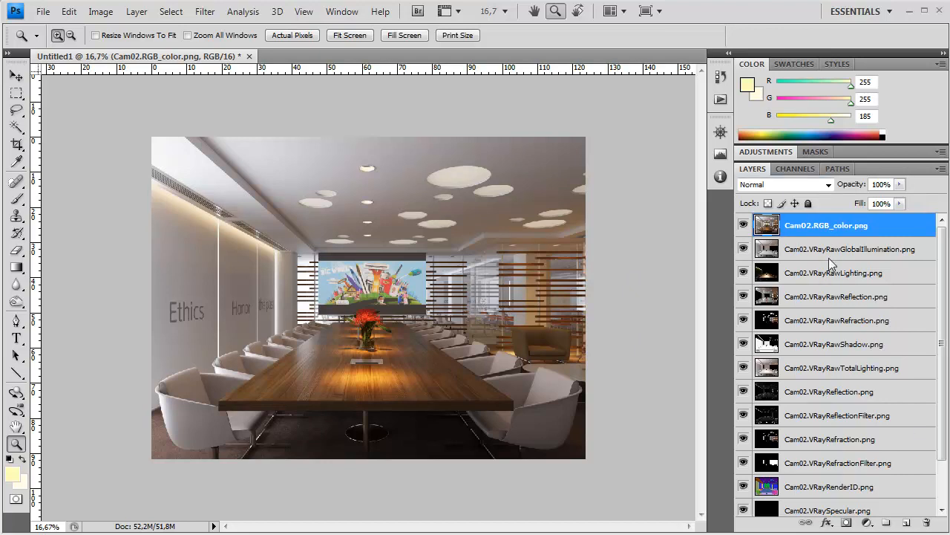
Hide every layer except Cam02.RGB_color.png.
{"action": "key", "text": "alt"}
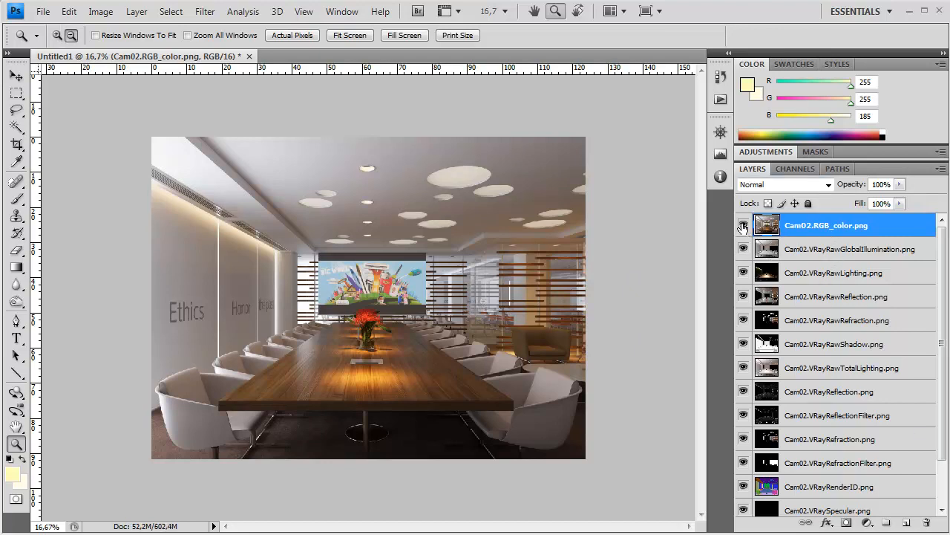
{"action": "left_click", "coordinate": [743, 227], "text": "alt"}
{"action": "left_click", "coordinate": [744, 228], "text": "alt"}
{"action": "left_click", "coordinate": [744, 226], "text": "alt"}
Move the Cam02.RGB_color.png layer down the stack to just above Cam02.VRayZDepth.png.
{"action": "left_click_drag", "start_coordinate": [844, 227], "coordinate": [848, 496]}
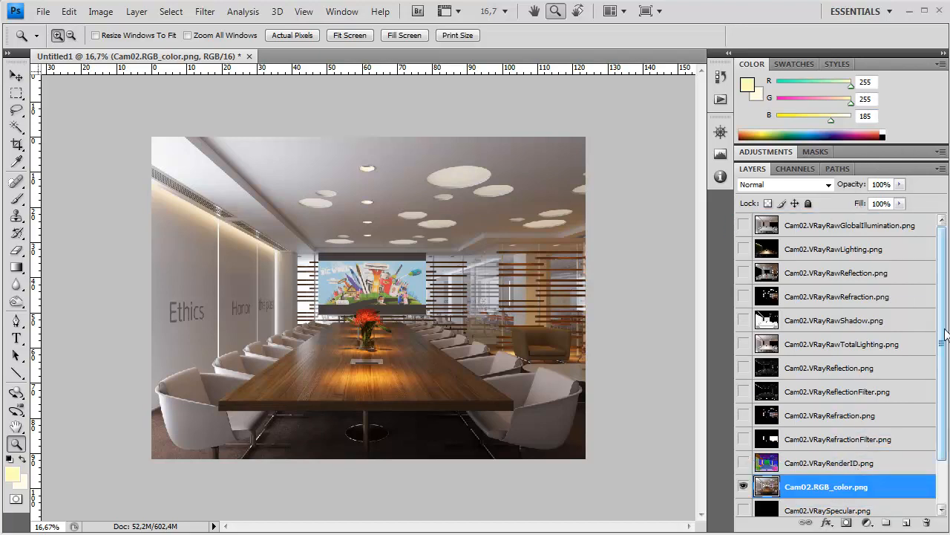
{"action": "scroll", "coordinate": [942, 338], "scroll_direction": "down", "scroll_amount": 2}
{"action": "left_click_drag", "start_coordinate": [868, 435], "coordinate": [890, 496]}
Group the VRayRenderID and VRayWireColor layers in a group named Selection and place it at the top of the layer stack.
{"action": "left_click", "coordinate": [829, 461]}
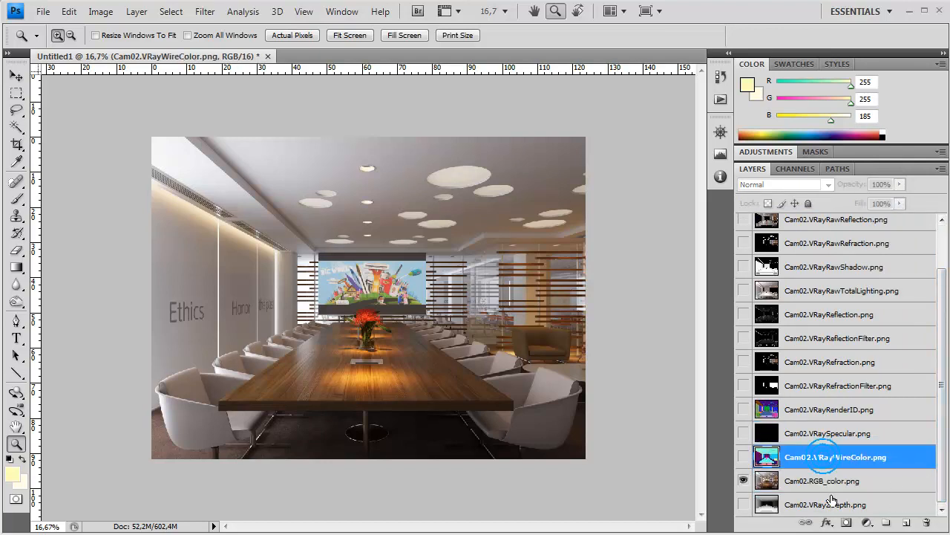
{"action": "left_click", "coordinate": [832, 413], "text": "ctrl"}
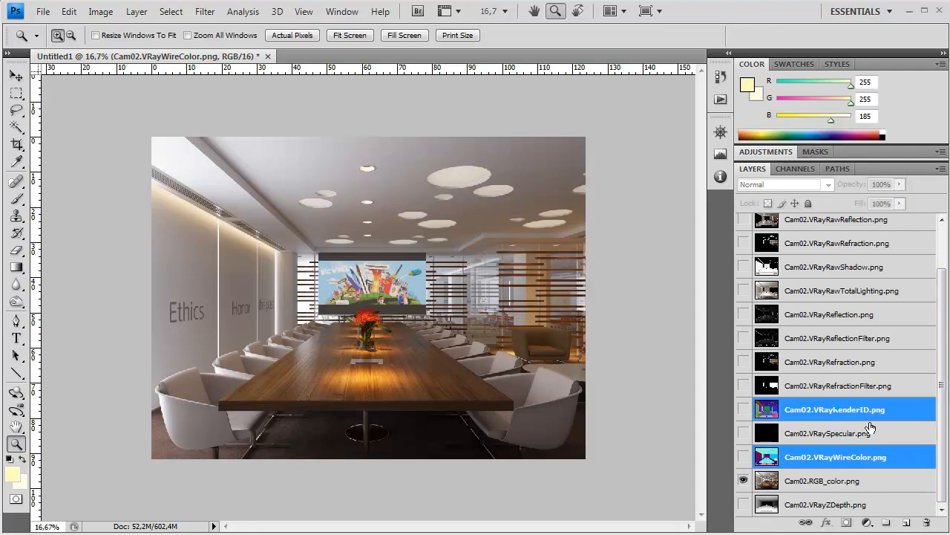
{"action": "left_click", "coordinate": [887, 524]}
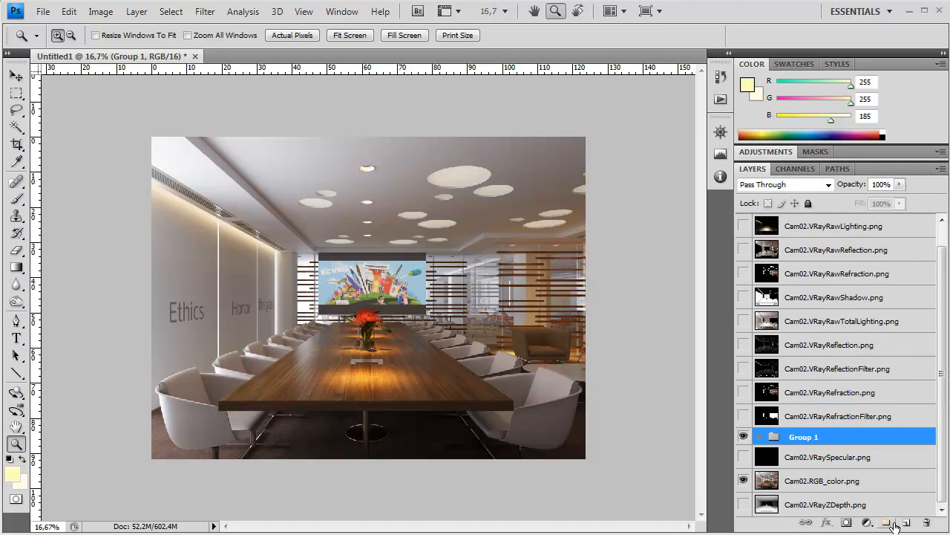
{"action": "double_click", "coordinate": [806, 437]}
{"action": "type", "text": "Selectio"}
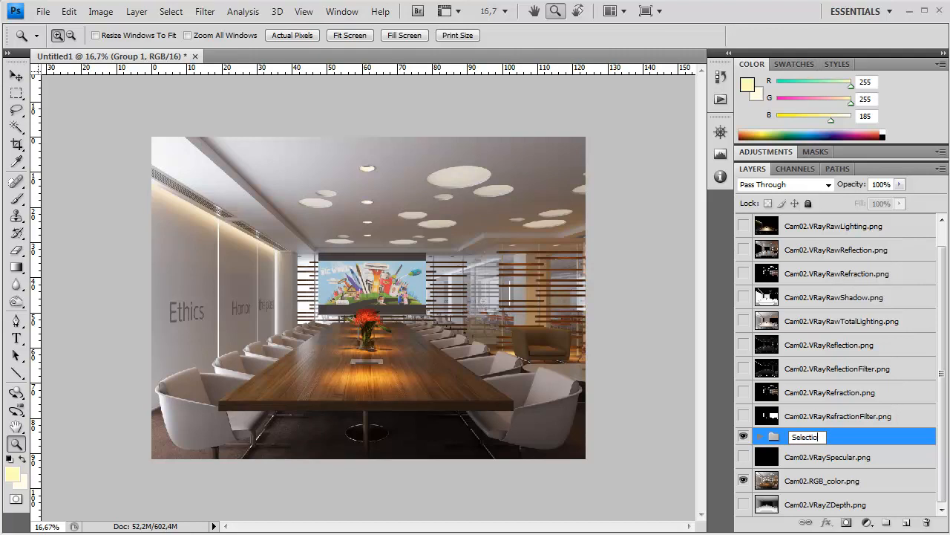
{"action": "type", "text": "n"}
{"action": "key", "text": "Return"}
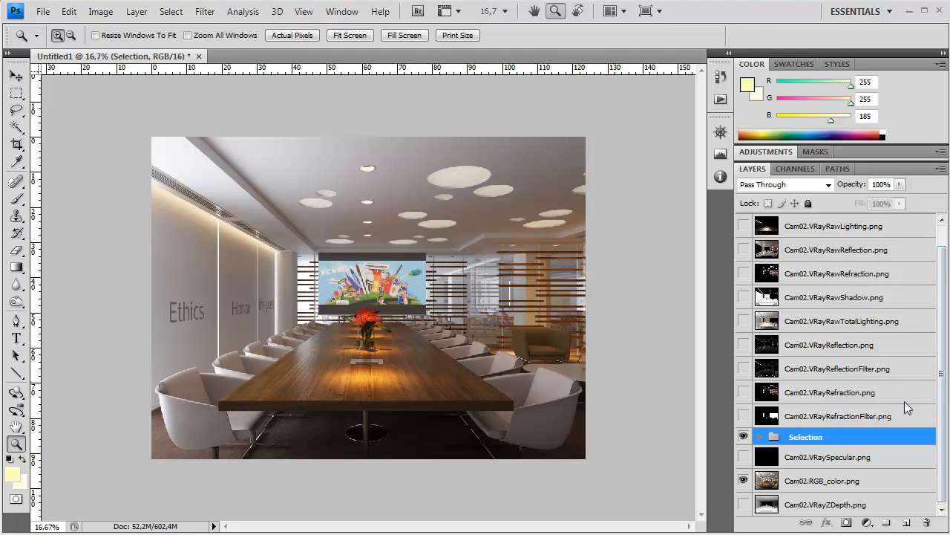
{"action": "left_click_drag", "start_coordinate": [841, 443], "coordinate": [843, 225]}
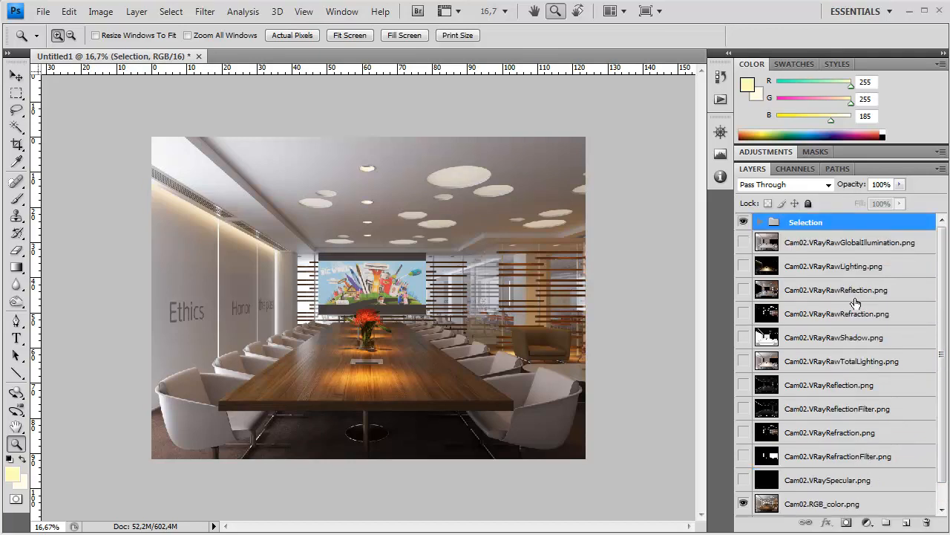
Group all layers from VRayRawGlobalIllumination through VRaySpecular in a group named Raw.
{"action": "left_click", "coordinate": [882, 239]}
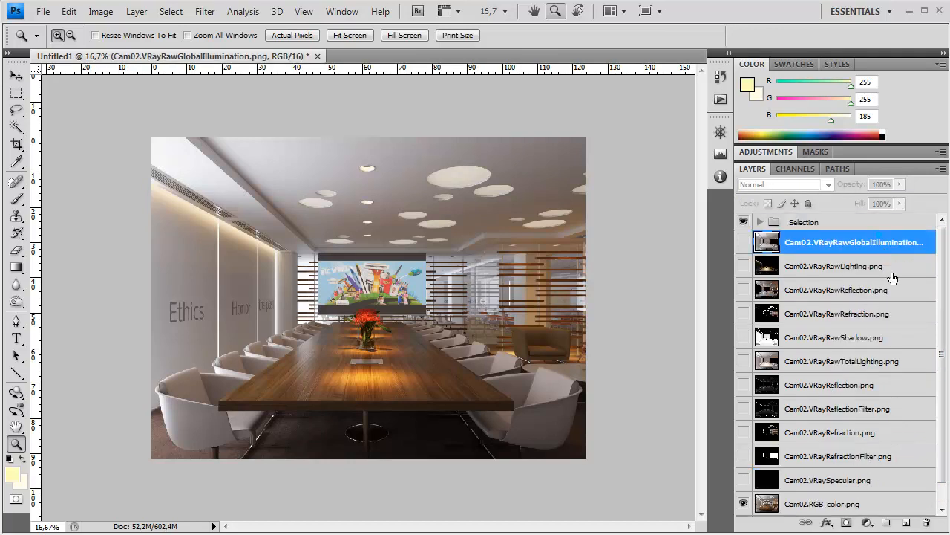
{"action": "left_click", "coordinate": [866, 482], "text": "shift"}
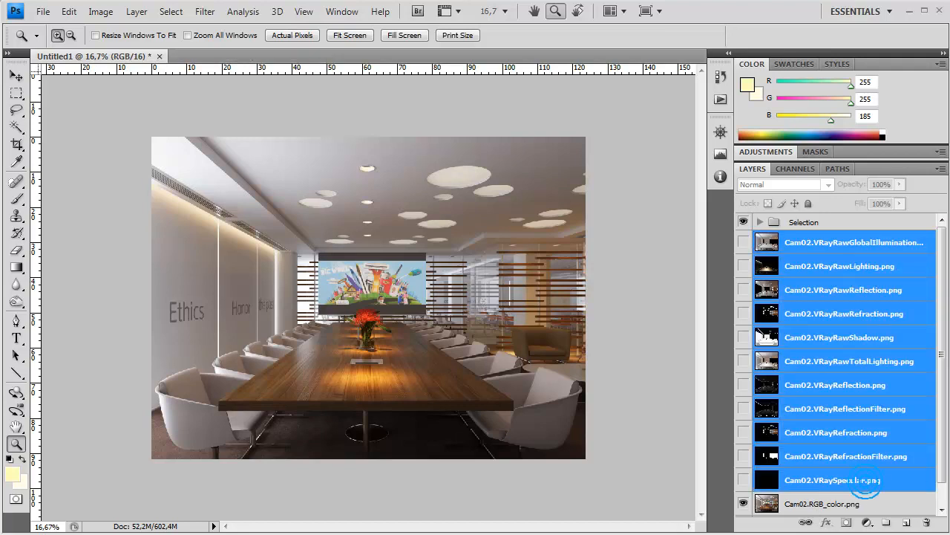
{"action": "left_click", "coordinate": [887, 523]}
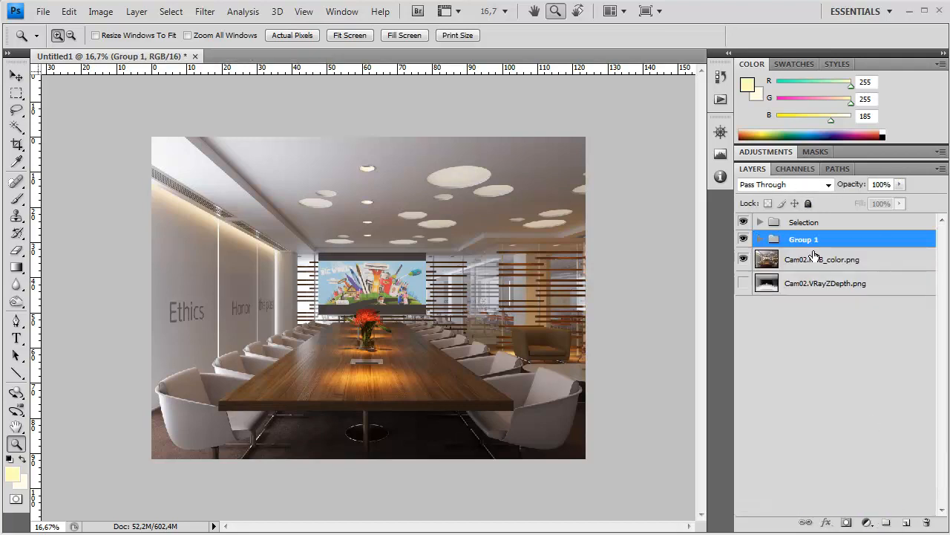
{"action": "double_click", "coordinate": [804, 240]}
{"action": "type", "text": "Raw"}
{"action": "left_click", "coordinate": [791, 258]}
Expand the Raw group and rename its VRayRawGlobalIllumination layer as RawGI.
{"action": "left_click", "coordinate": [759, 239]}
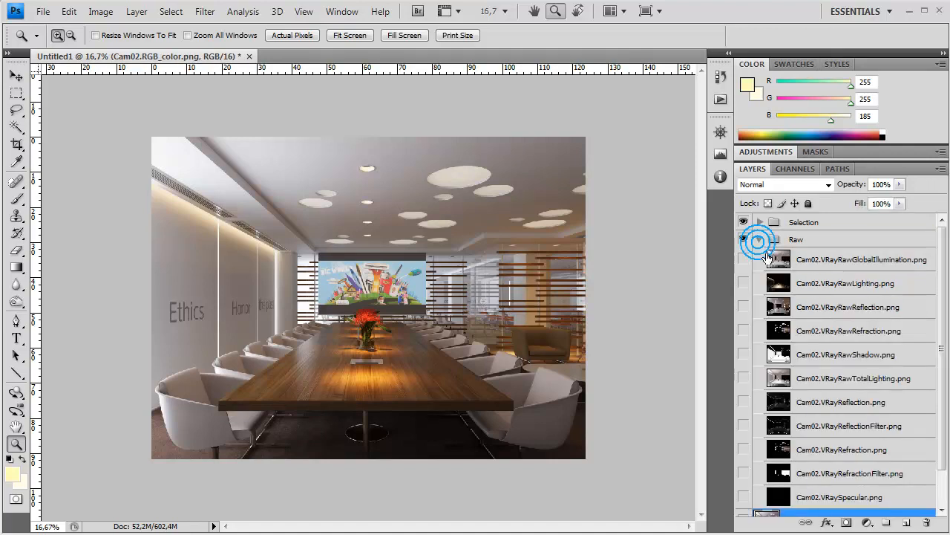
{"action": "left_click", "coordinate": [839, 378]}
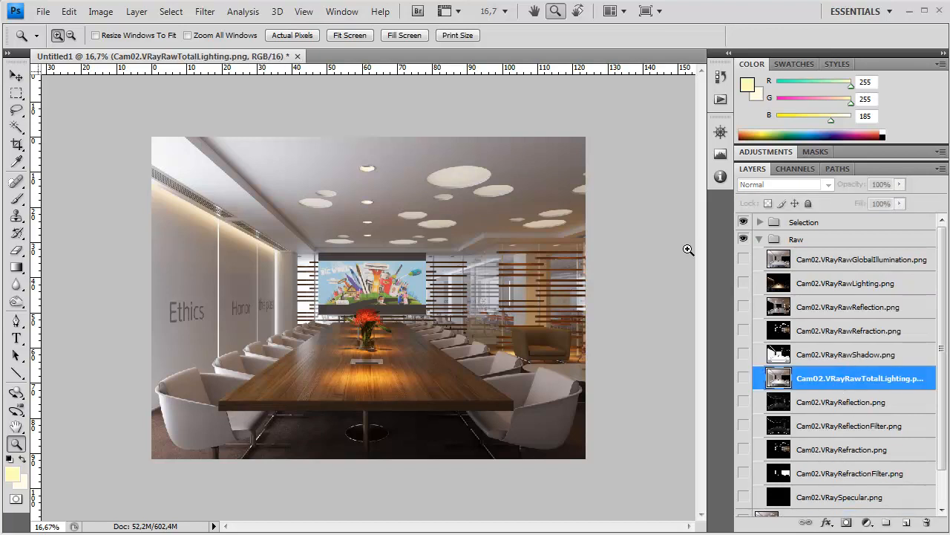
{"action": "scroll", "coordinate": [583, 298], "scroll_direction": "up", "scroll_amount": 1}
{"action": "left_click", "coordinate": [856, 262]}
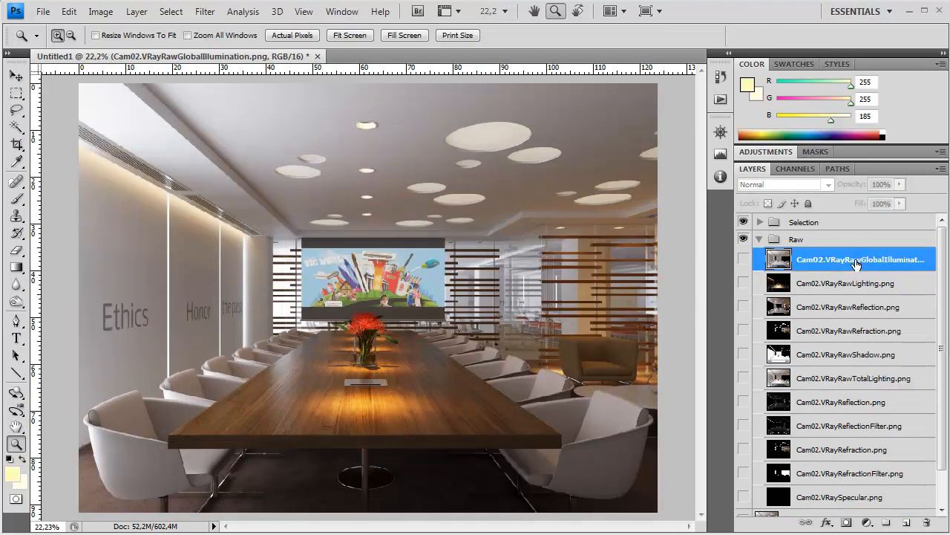
{"action": "double_click", "coordinate": [855, 261]}
{"action": "type", "text": "GI"}
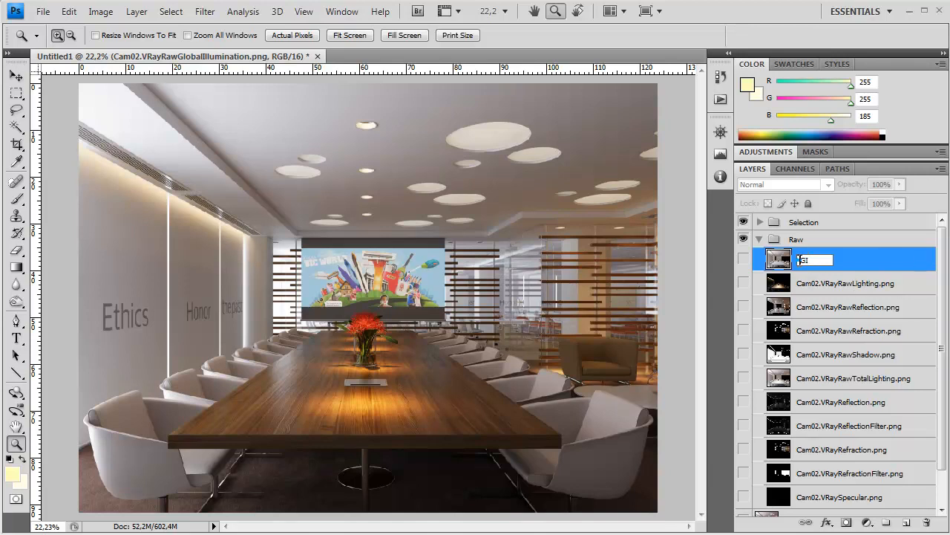
{"action": "key", "text": "Return"}
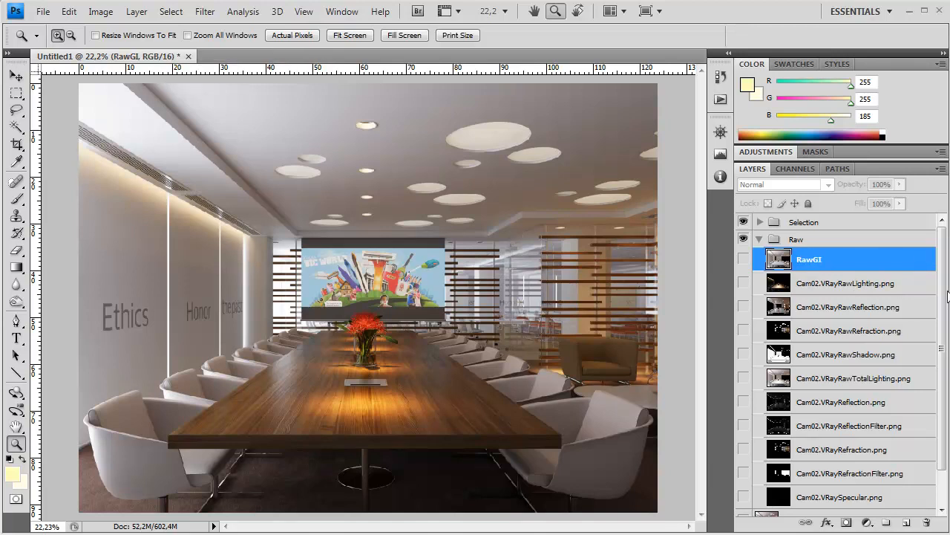
Move the RawGI layer to the bottom of the Raw group and make it visible with the Soft Light blend mode.
{"action": "left_click_drag", "start_coordinate": [884, 259], "coordinate": [889, 434]}
{"action": "left_click", "coordinate": [744, 457]}
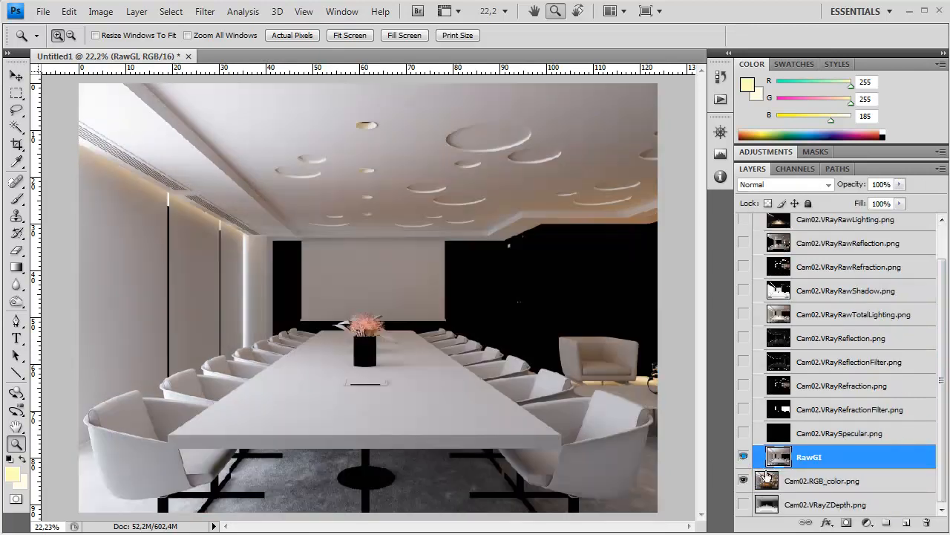
{"action": "left_click", "coordinate": [817, 184]}
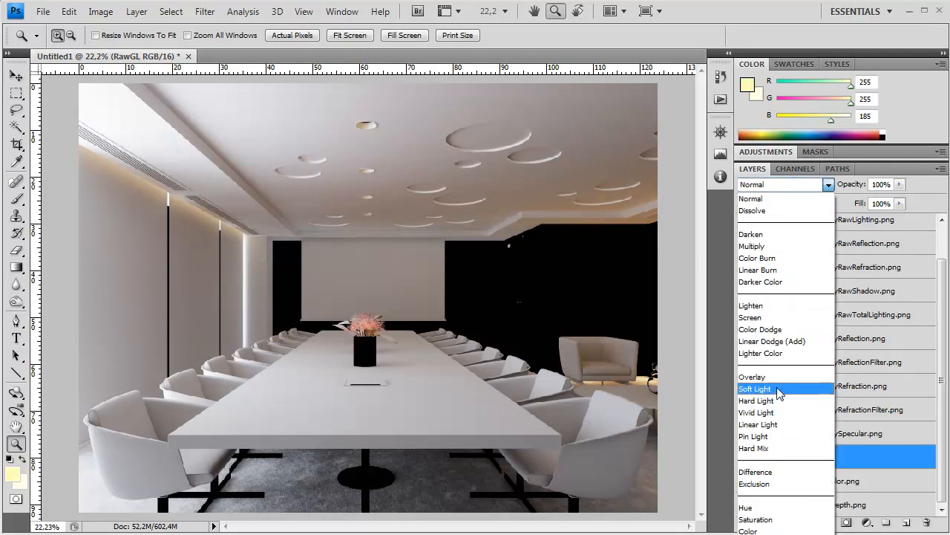
{"action": "left_click", "coordinate": [779, 389]}
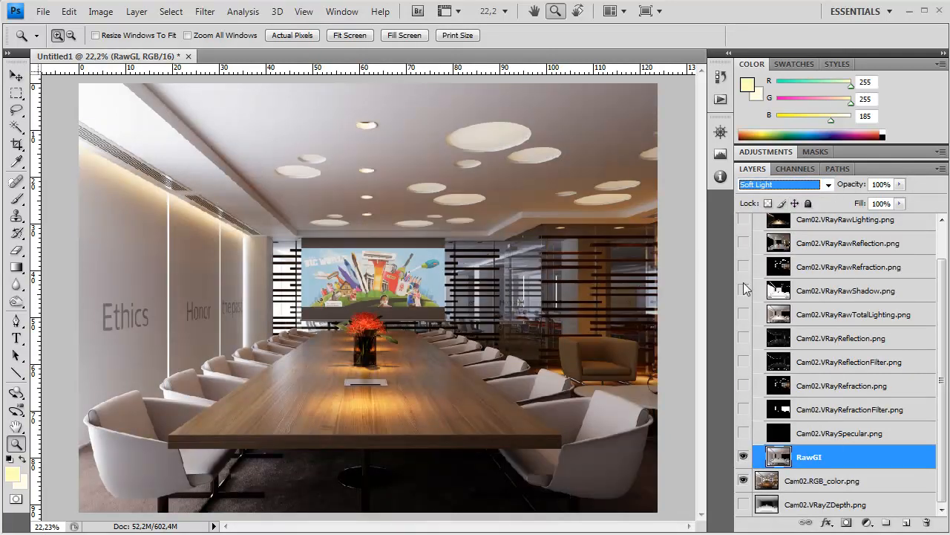
Lower the RawGI layer's opacity to 35% while viewing the flower vase on the table at full size.
{"action": "double_click", "coordinate": [17, 444]}
{"action": "left_click_drag", "start_coordinate": [499, 461], "coordinate": [522, 393]}
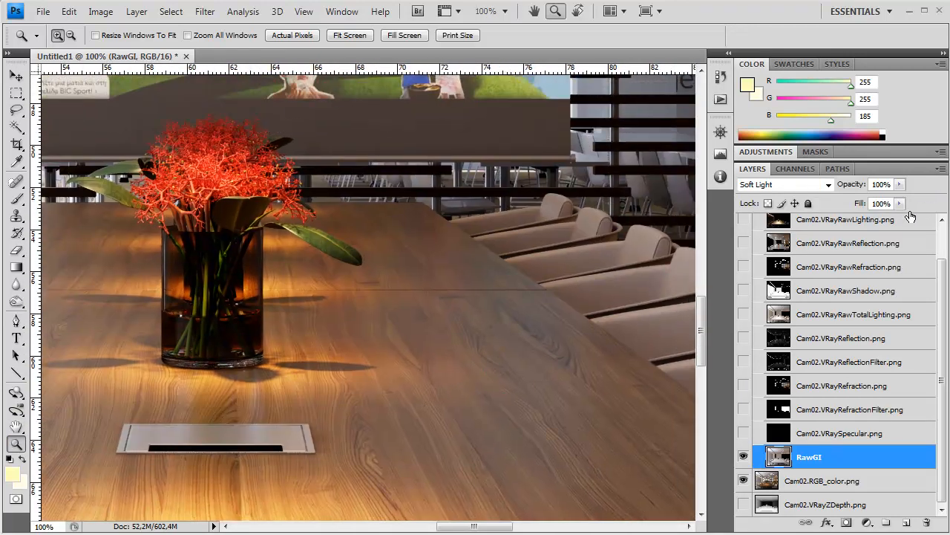
{"action": "left_click_drag", "start_coordinate": [899, 185], "coordinate": [855, 217]}
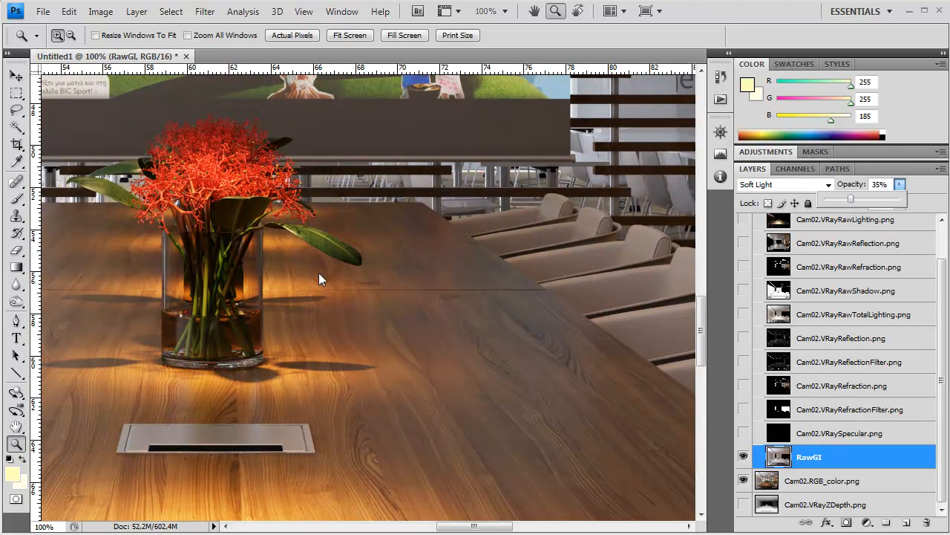
Compare the whole image with the RawGI layer hidden and shown.
{"action": "right_click", "coordinate": [324, 311]}
{"action": "left_click", "coordinate": [367, 320]}
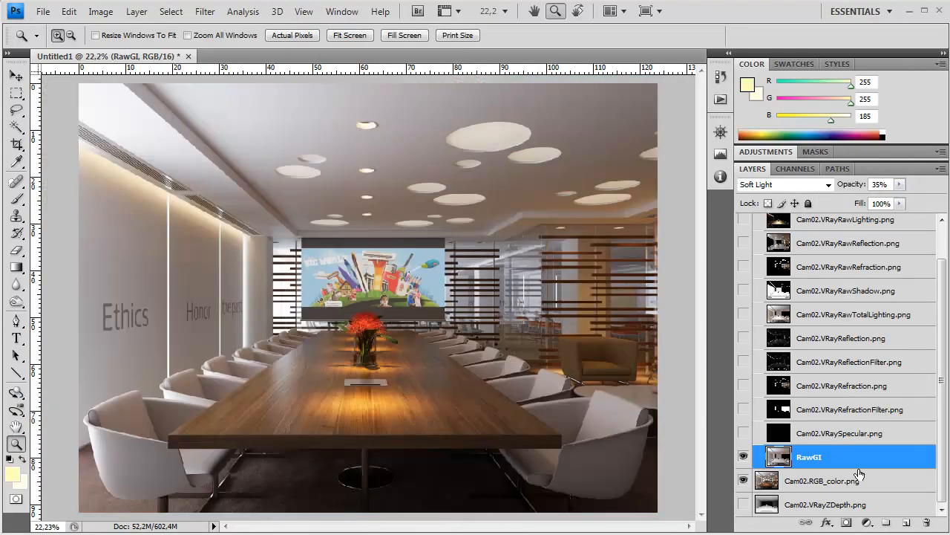
{"action": "left_click", "coordinate": [742, 458]}
{"action": "left_click", "coordinate": [743, 458]}
{"action": "left_click", "coordinate": [743, 458]}
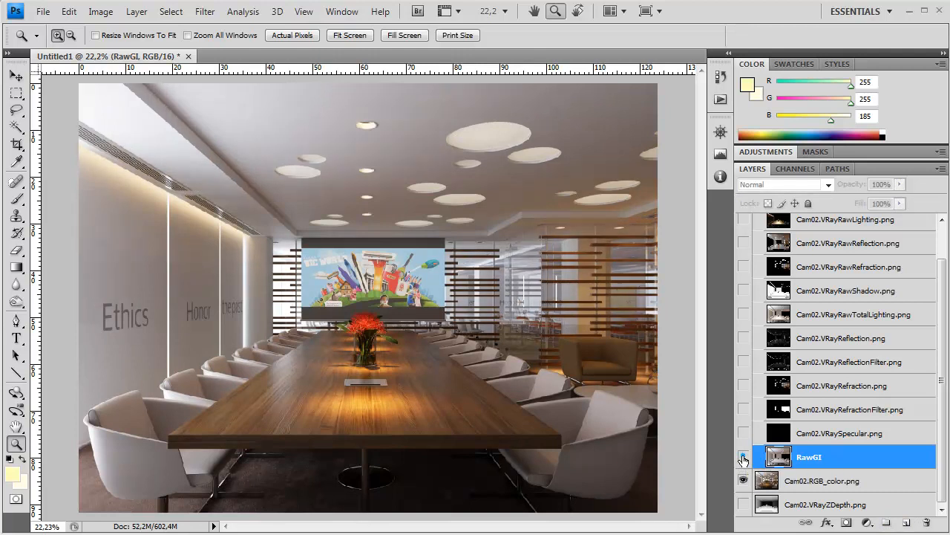
{"action": "left_click", "coordinate": [743, 458]}
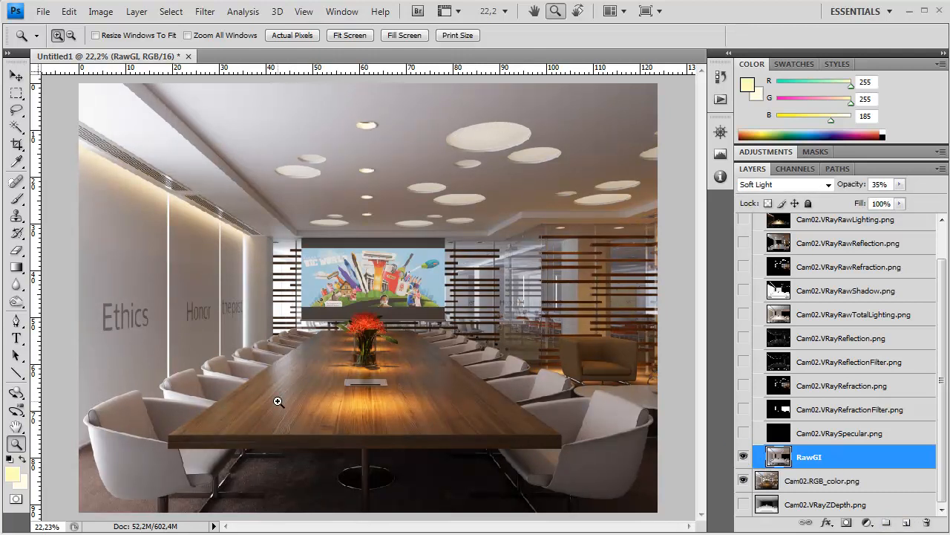
Examine the tabletop and the chairs beside the Ethics wall up close with the RawGI layer hidden and shown.
{"action": "double_click", "coordinate": [19, 445]}
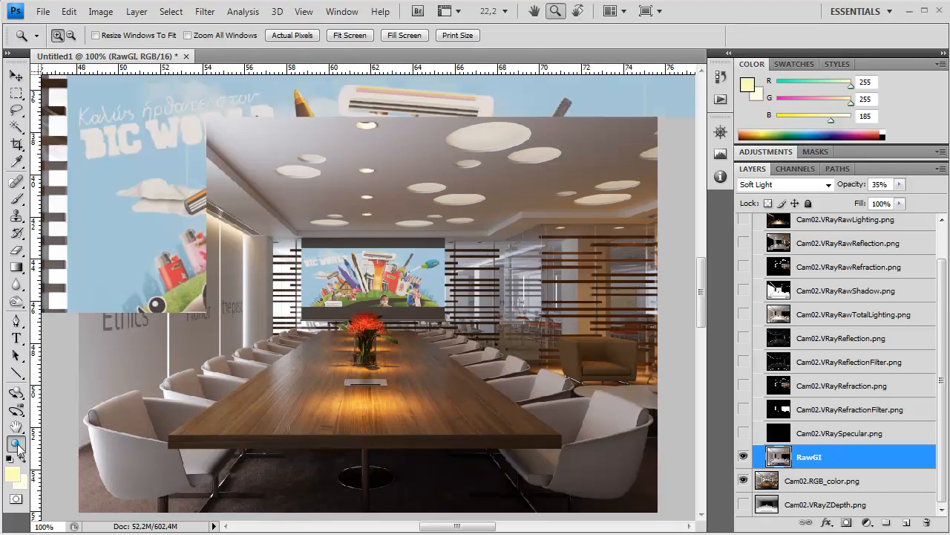
{"action": "left_click_drag", "start_coordinate": [315, 376], "coordinate": [423, 201]}
{"action": "left_click_drag", "start_coordinate": [274, 376], "coordinate": [295, 335]}
{"action": "scroll", "coordinate": [567, 379], "scroll_direction": "down", "scroll_amount": 1}
{"action": "scroll", "coordinate": [567, 378], "scroll_direction": "down", "scroll_amount": 2}
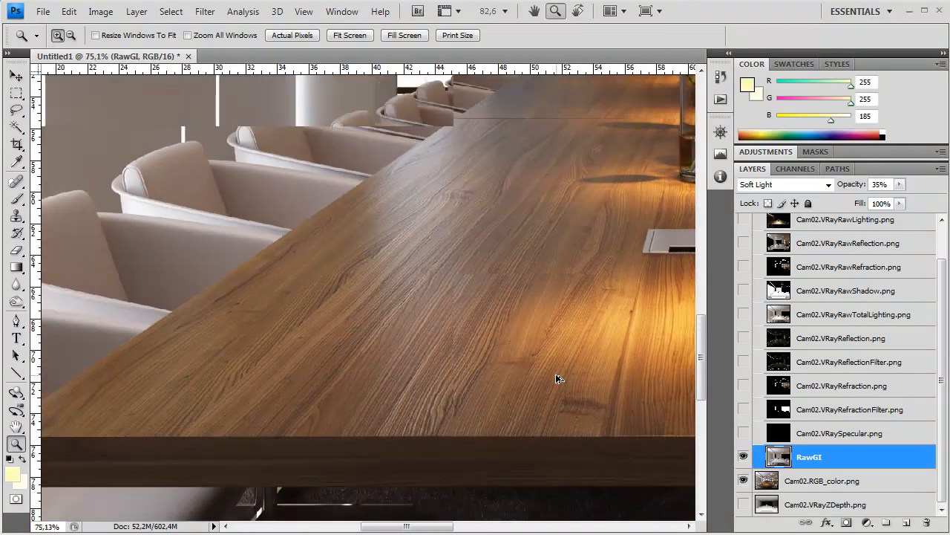
{"action": "left_click_drag", "start_coordinate": [234, 317], "coordinate": [393, 295]}
{"action": "scroll", "coordinate": [463, 319], "scroll_direction": "down", "scroll_amount": 1}
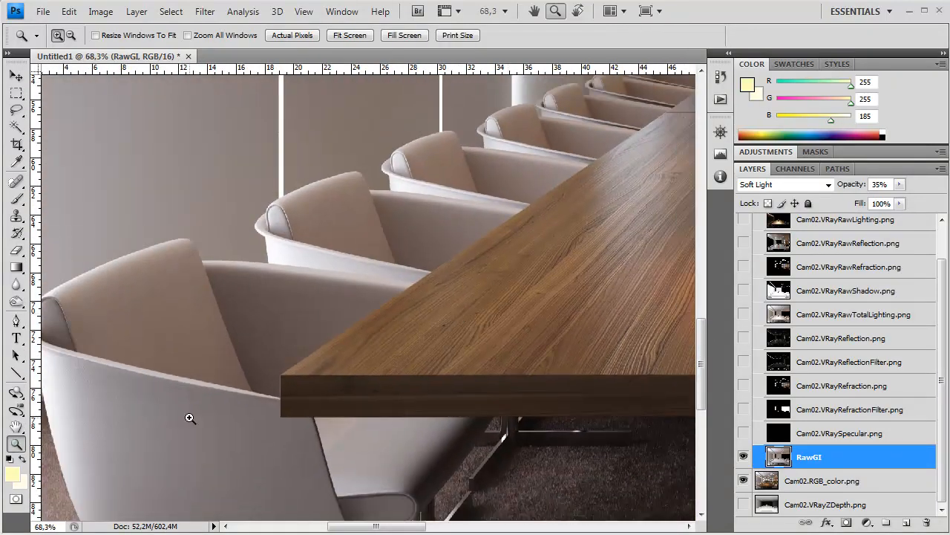
{"action": "left_click_drag", "start_coordinate": [423, 318], "coordinate": [268, 361]}
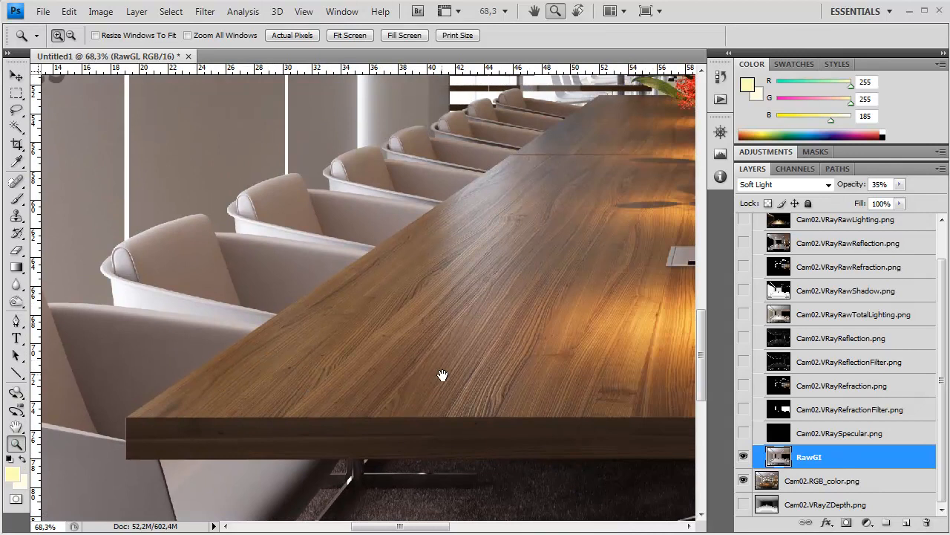
{"action": "left_click", "coordinate": [743, 456]}
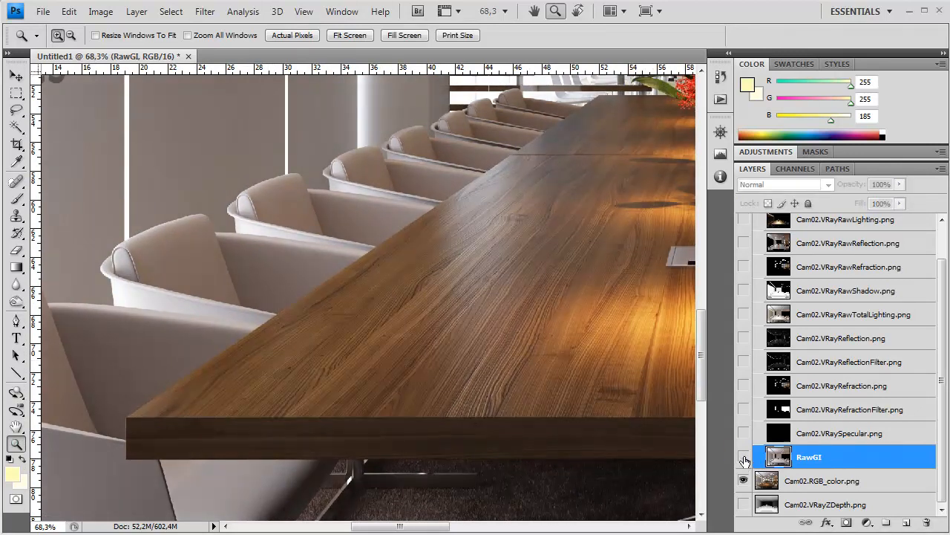
{"action": "left_click", "coordinate": [743, 457]}
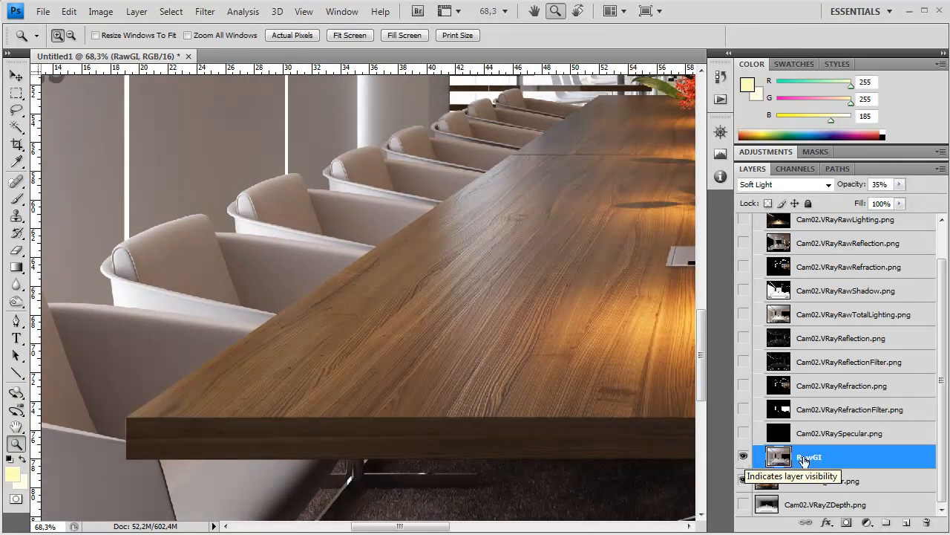
Set the RawGI layer's opacity to 20% and compare the table corner and nearby chairs with the layer hidden and shown.
{"action": "left_click", "coordinate": [900, 184]}
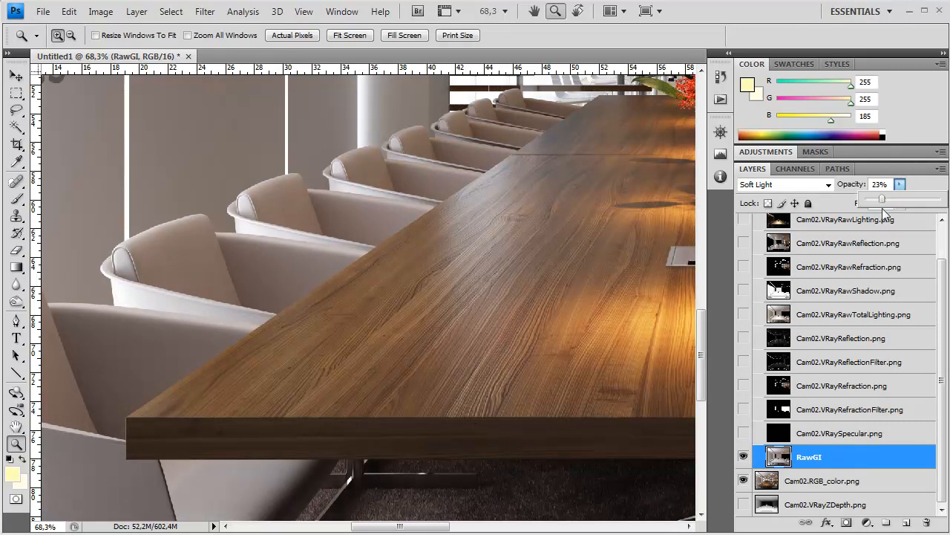
{"action": "left_click_drag", "start_coordinate": [881, 210], "coordinate": [879, 213]}
{"action": "left_click_drag", "start_coordinate": [493, 315], "coordinate": [246, 325]}
{"action": "left_click_drag", "start_coordinate": [509, 344], "coordinate": [409, 344]}
{"action": "left_click_drag", "start_coordinate": [552, 375], "coordinate": [440, 293]}
{"action": "left_click", "coordinate": [742, 457]}
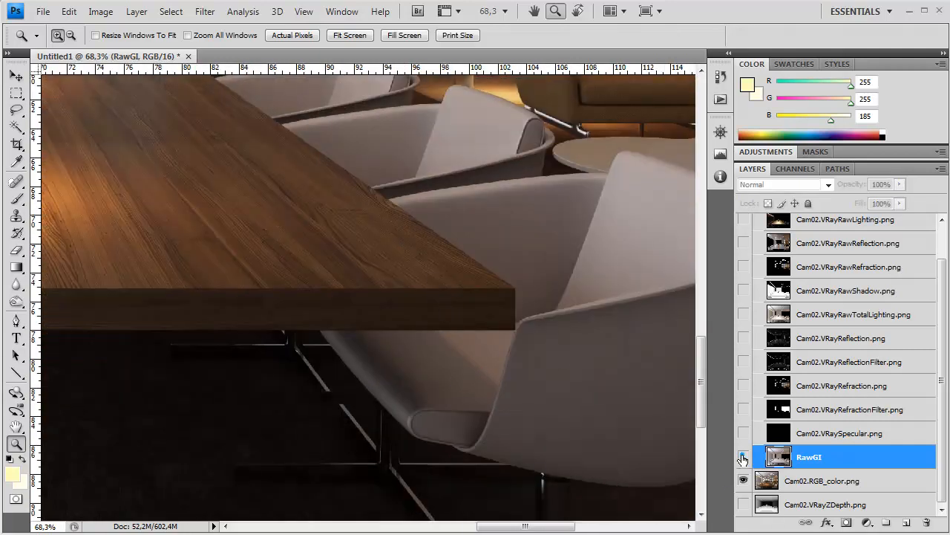
{"action": "left_click", "coordinate": [743, 457]}
{"action": "left_click", "coordinate": [742, 457]}
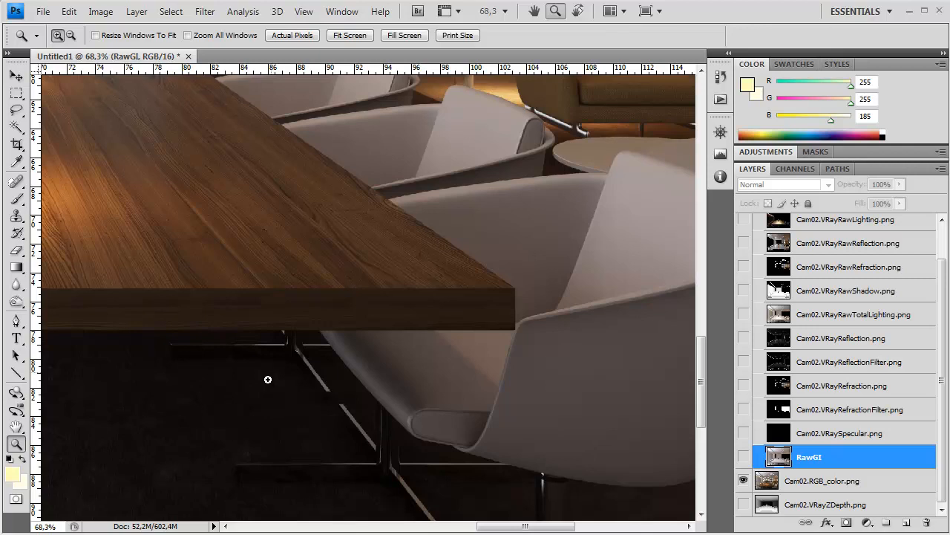
{"action": "key", "text": "ctrl+z"}
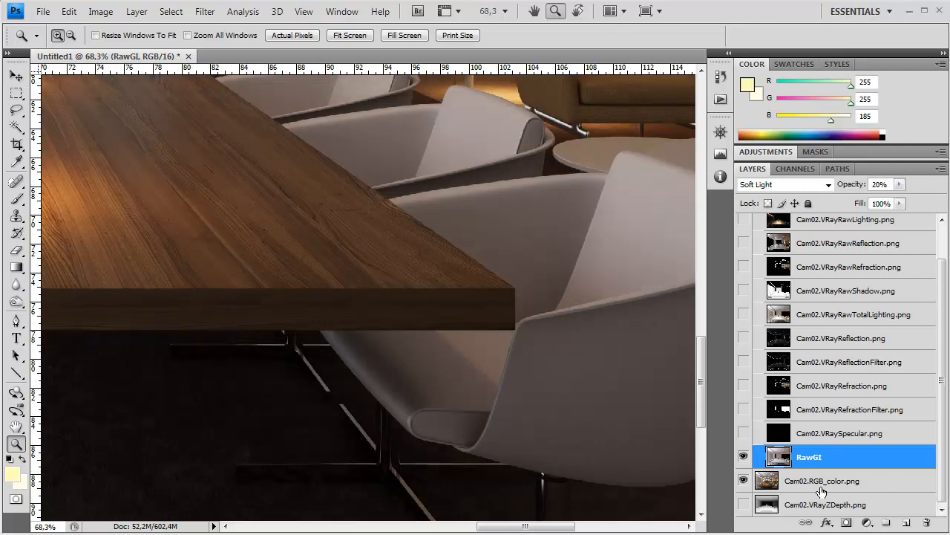
Examine how the RawGI layer affects the brown armchair and the glass partition by hiding and showing it.
{"action": "left_click_drag", "start_coordinate": [305, 497], "coordinate": [348, 322]}
{"action": "left_click_drag", "start_coordinate": [89, 190], "coordinate": [319, 265]}
{"action": "left_click_drag", "start_coordinate": [476, 338], "coordinate": [361, 404]}
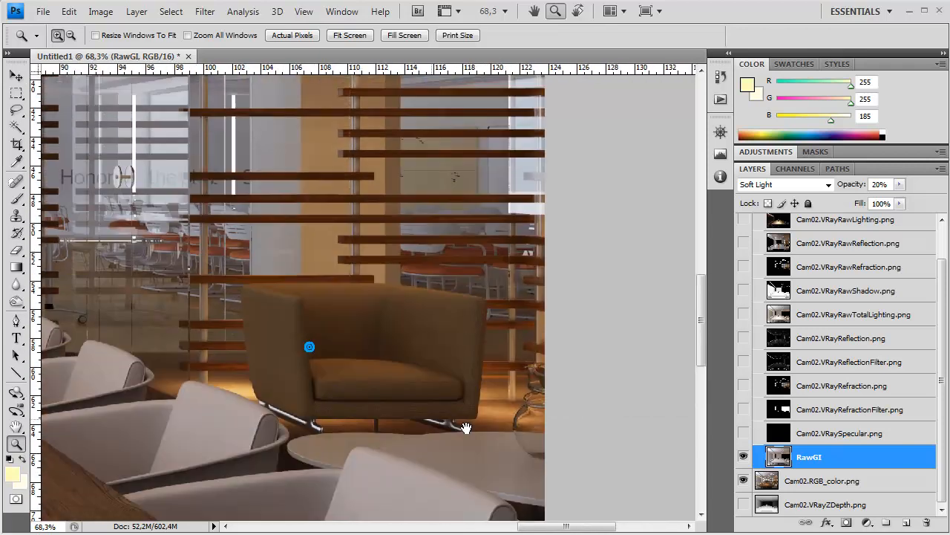
{"action": "left_click", "coordinate": [744, 456]}
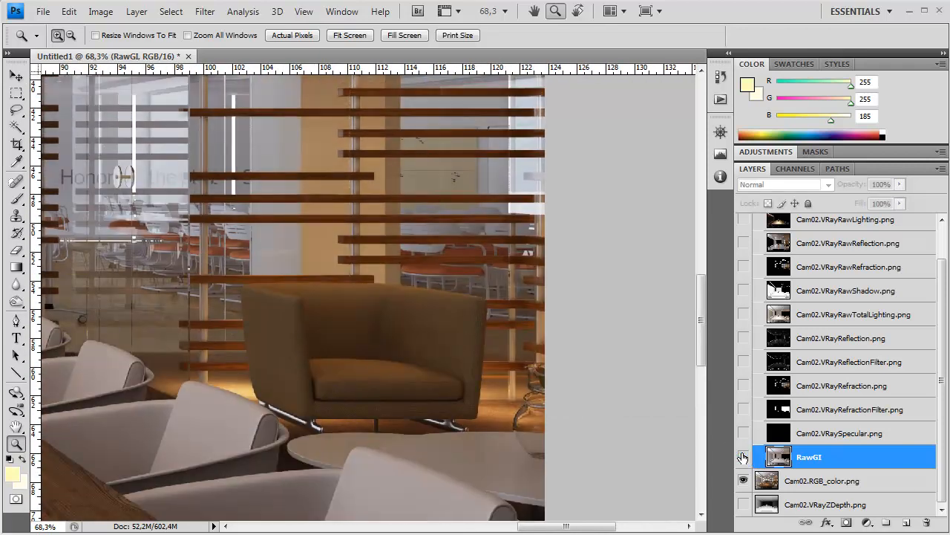
{"action": "left_click", "coordinate": [743, 456]}
{"action": "left_click", "coordinate": [743, 456]}
{"action": "left_click", "coordinate": [744, 456]}
{"action": "left_click_drag", "start_coordinate": [375, 260], "coordinate": [313, 370]}
{"action": "scroll", "coordinate": [314, 369], "scroll_direction": "down", "scroll_amount": 2}
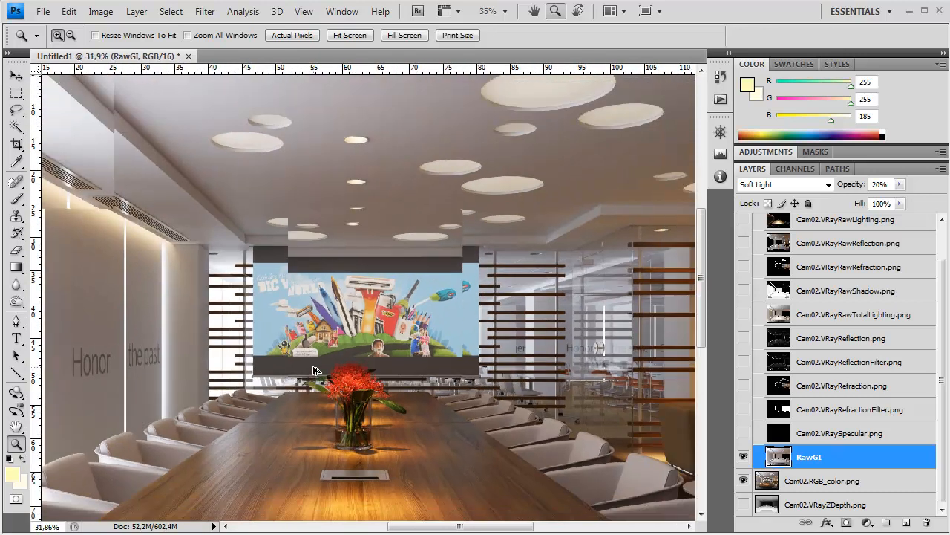
{"action": "left_click_drag", "start_coordinate": [631, 329], "coordinate": [382, 280]}
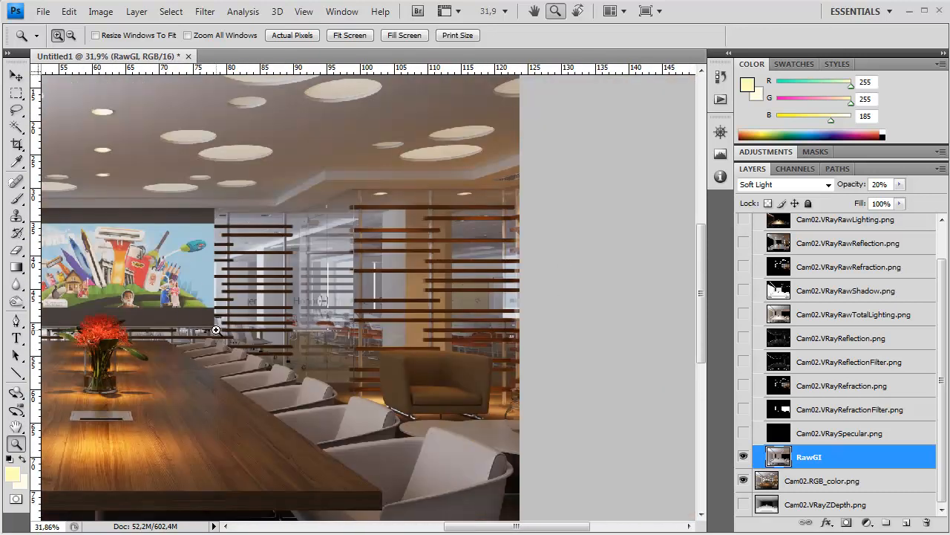
Expand the Selection group and make its VRayWireColor layer visible and active.
{"action": "left_click", "coordinate": [915, 289]}
{"action": "scroll", "coordinate": [890, 384], "scroll_direction": "up", "scroll_amount": 2}
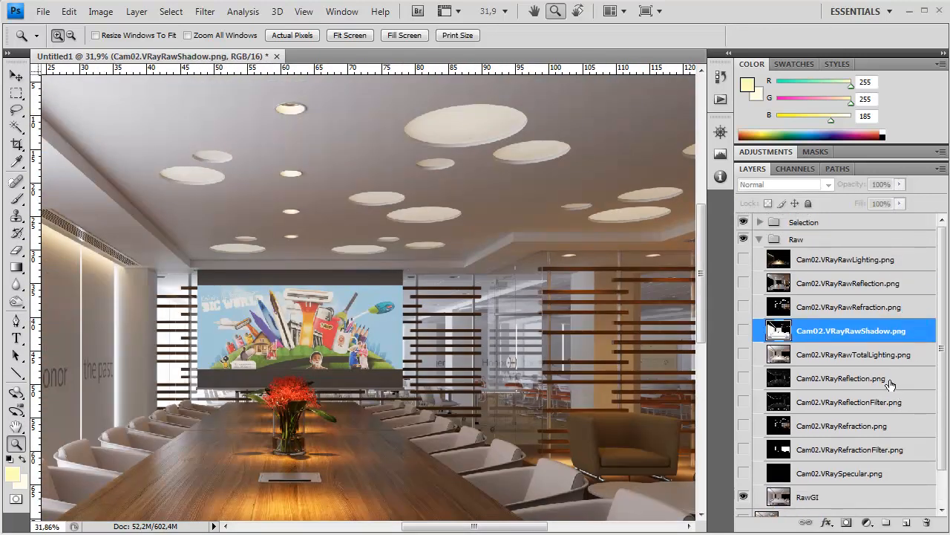
{"action": "left_click", "coordinate": [760, 222]}
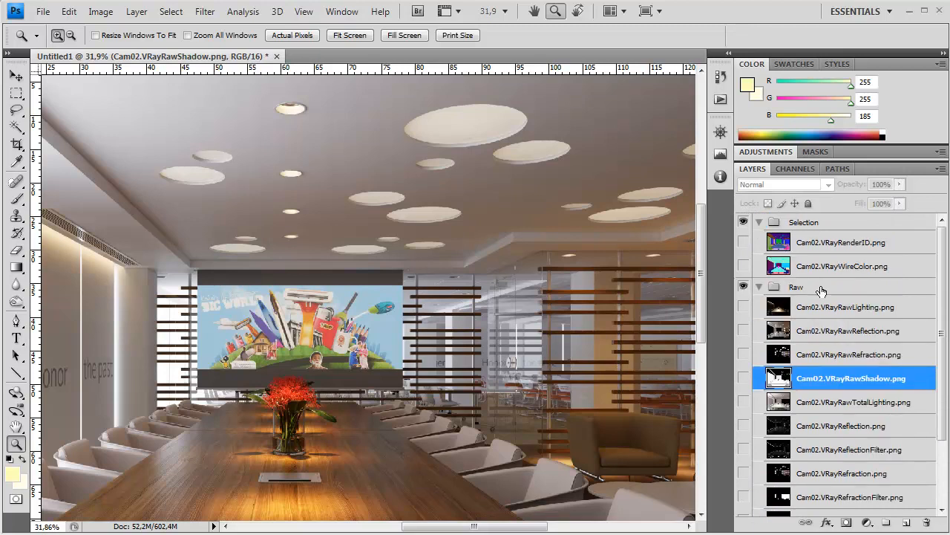
{"action": "left_click", "coordinate": [743, 265]}
{"action": "left_click", "coordinate": [850, 267]}
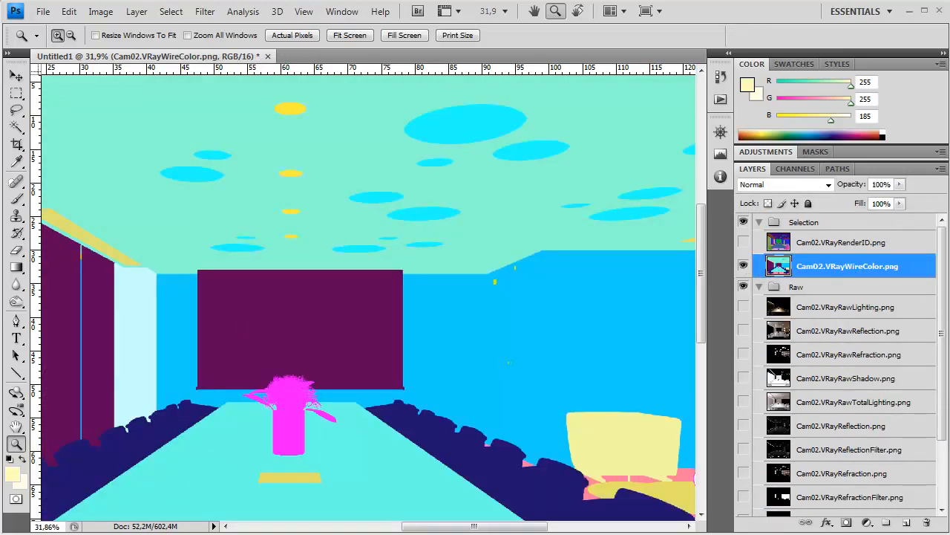
Select the blue glass partition area of the VRayWireColor layer with Color Range, using sampled colors and a raised fuzziness.
{"action": "left_click", "coordinate": [15, 95]}
{"action": "right_click", "coordinate": [497, 310]}
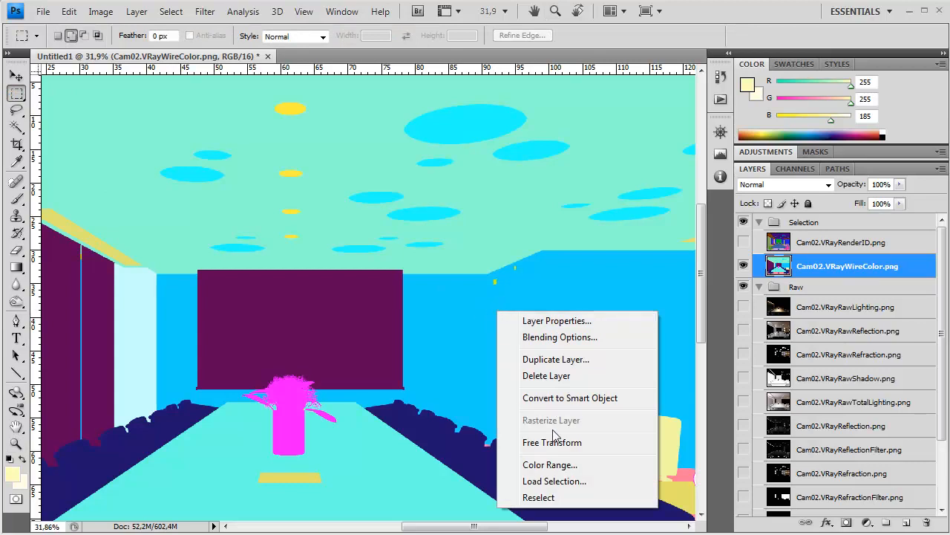
{"action": "left_click", "coordinate": [552, 465]}
{"action": "left_click", "coordinate": [448, 316]}
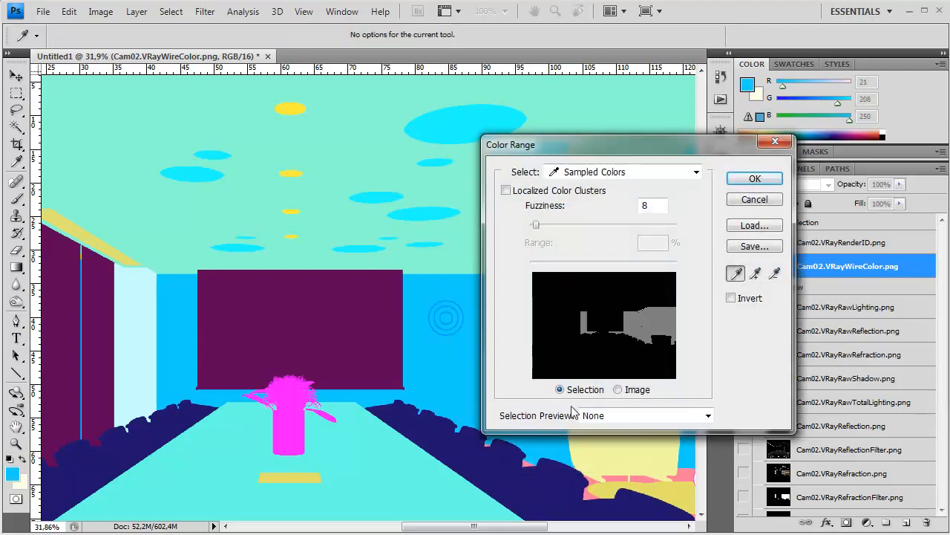
{"action": "left_click_drag", "start_coordinate": [536, 225], "coordinate": [558, 225]}
{"action": "left_click", "coordinate": [754, 179]}
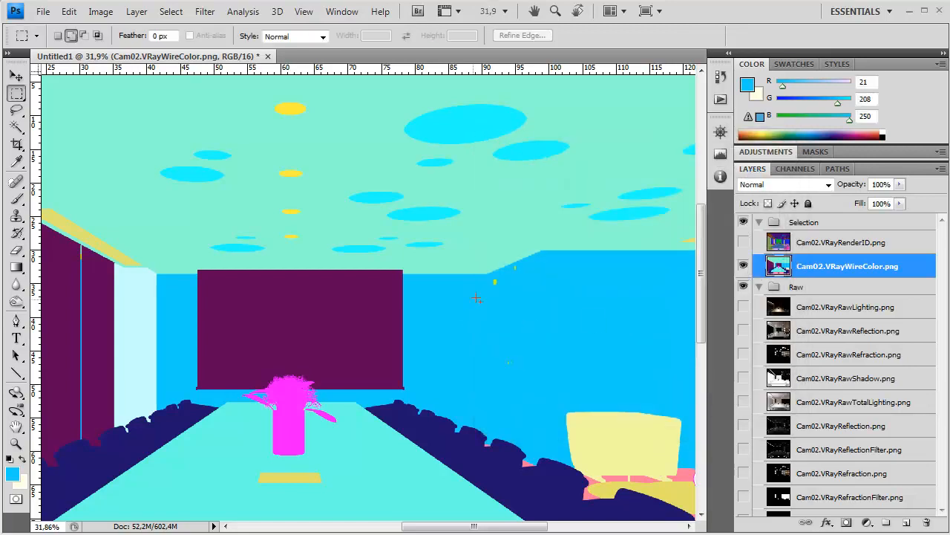
Hide the VRayWireColor layer and add a layer mask to RawGI from the partition selection.
{"action": "left_click_drag", "start_coordinate": [568, 402], "coordinate": [533, 249]}
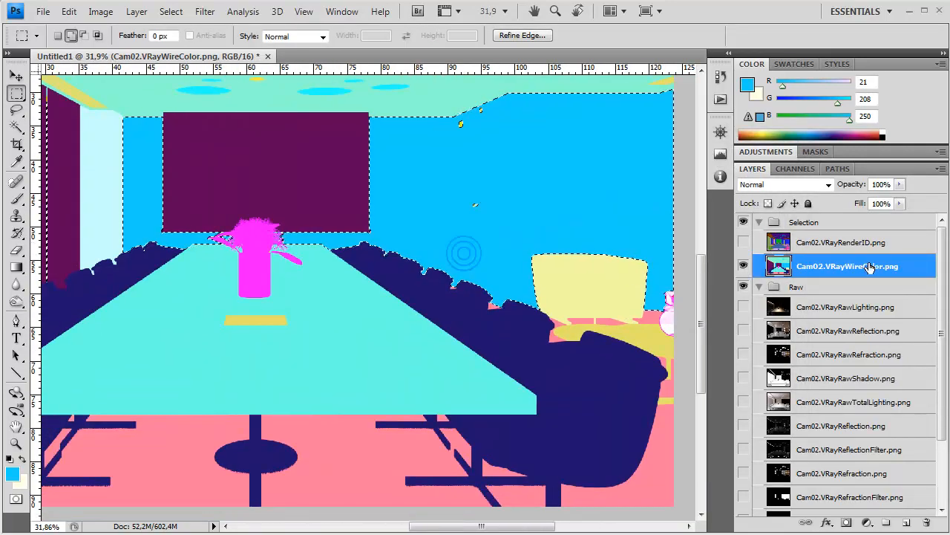
{"action": "left_click", "coordinate": [743, 265]}
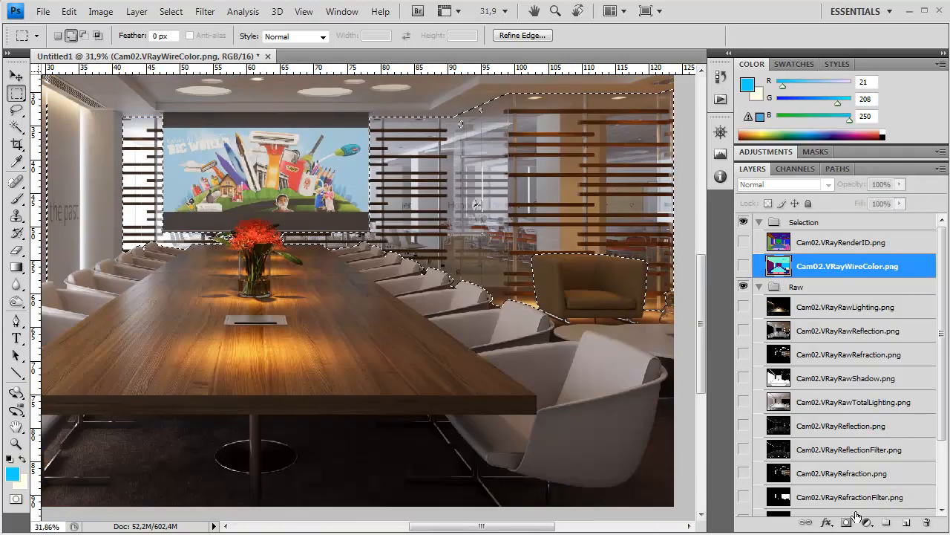
{"action": "left_click", "coordinate": [850, 453]}
{"action": "scroll", "coordinate": [820, 380], "scroll_direction": "down", "scroll_amount": 2}
{"action": "scroll", "coordinate": [821, 380], "scroll_direction": "down", "scroll_amount": 1}
{"action": "left_click", "coordinate": [845, 462]}
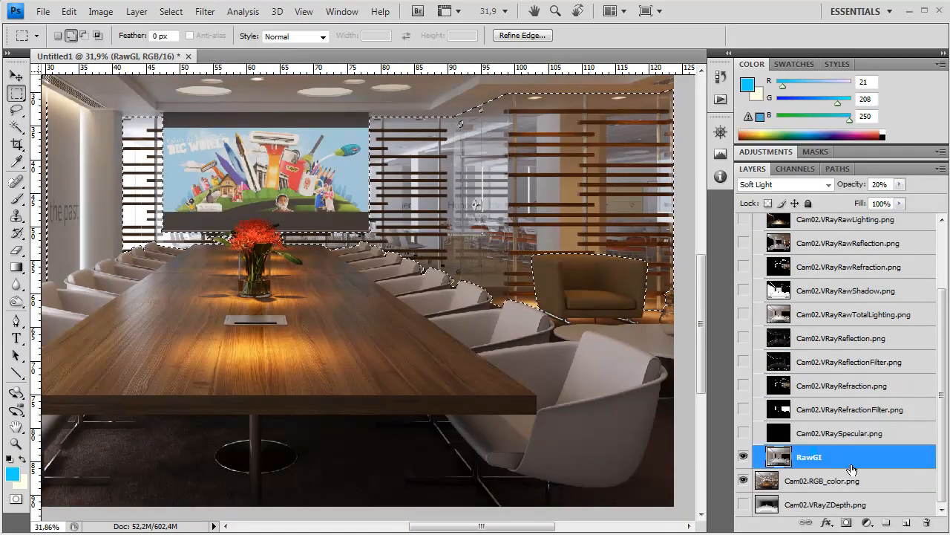
{"action": "left_click", "coordinate": [847, 522]}
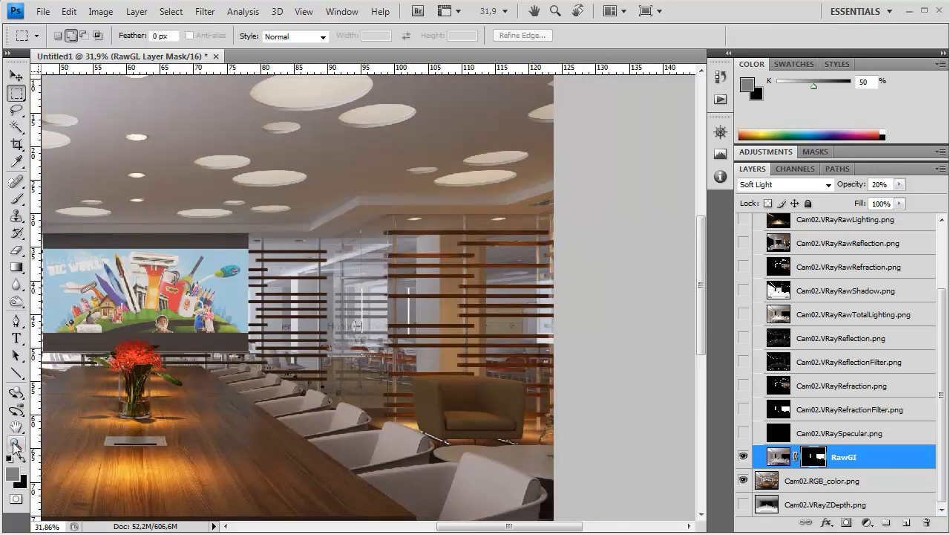
Check the glass partition with RawGI hidden and shown, and invert the RawGI layer mask to exclude the partition.
{"action": "double_click", "coordinate": [15, 444]}
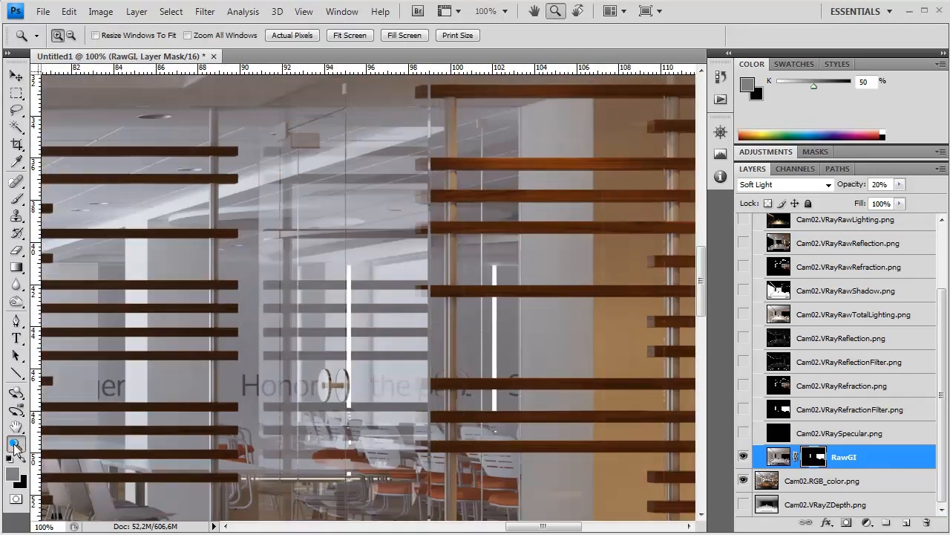
{"action": "left_click_drag", "start_coordinate": [297, 269], "coordinate": [466, 136]}
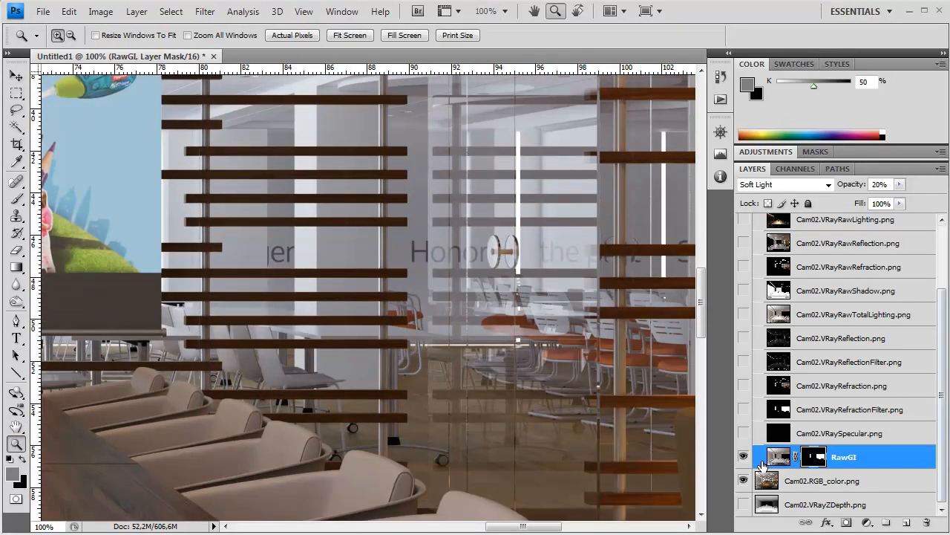
{"action": "left_click", "coordinate": [744, 458]}
{"action": "left_click", "coordinate": [744, 457]}
{"action": "left_click", "coordinate": [744, 457]}
{"action": "left_click", "coordinate": [744, 457]}
{"action": "key", "text": "ctrl+i"}
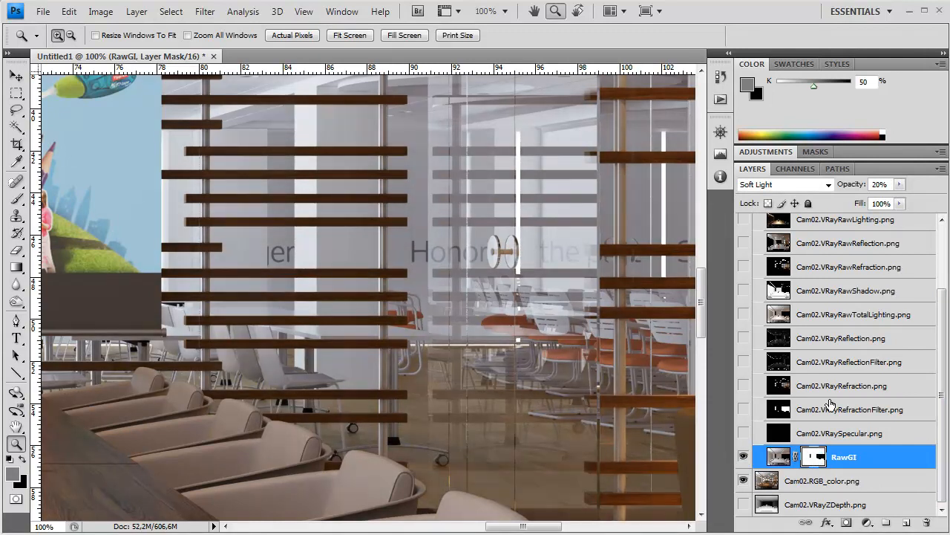
Compare the glass partition with the masked RawGI layer hidden and shown, and inspect the flower vase on the table.
{"action": "left_click", "coordinate": [744, 457]}
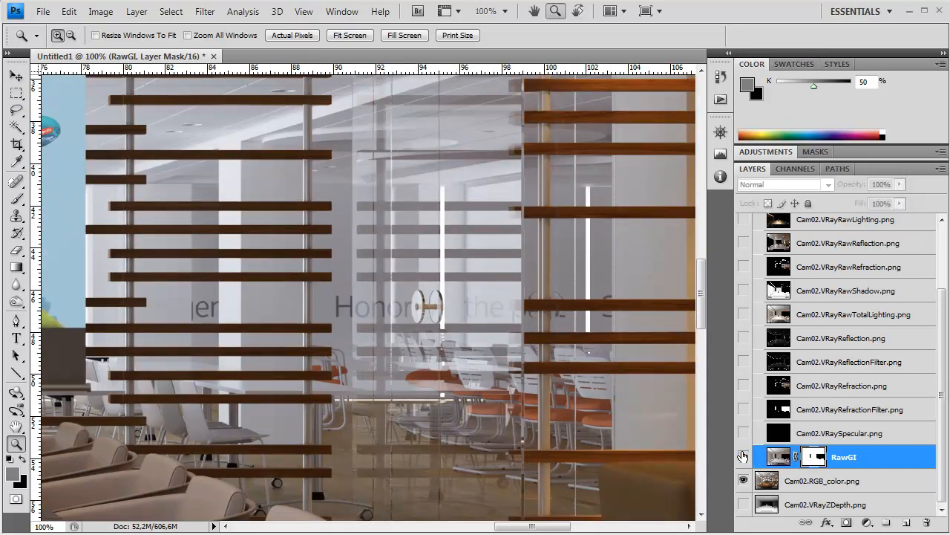
{"action": "left_click", "coordinate": [743, 457]}
{"action": "left_click", "coordinate": [743, 457]}
{"action": "left_click", "coordinate": [744, 458]}
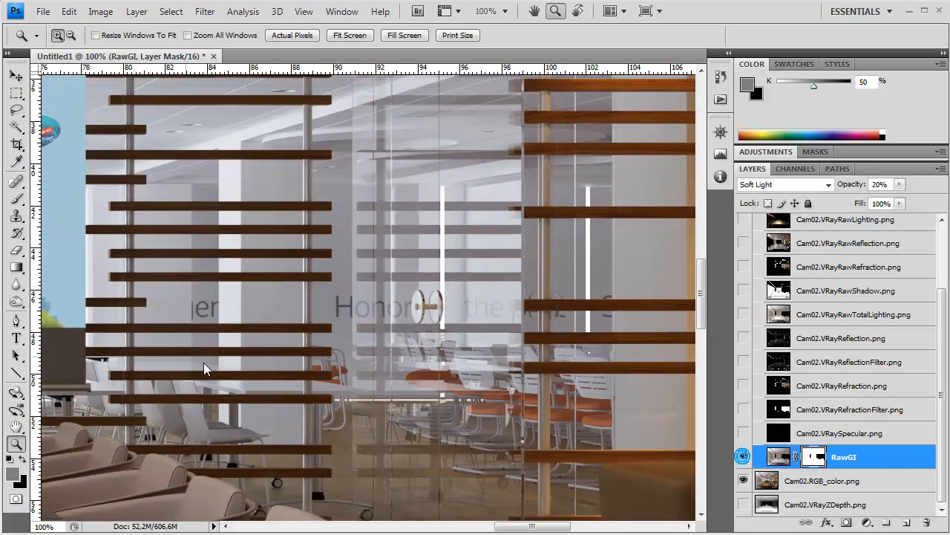
{"action": "left_click_drag", "start_coordinate": [62, 408], "coordinate": [369, 288]}
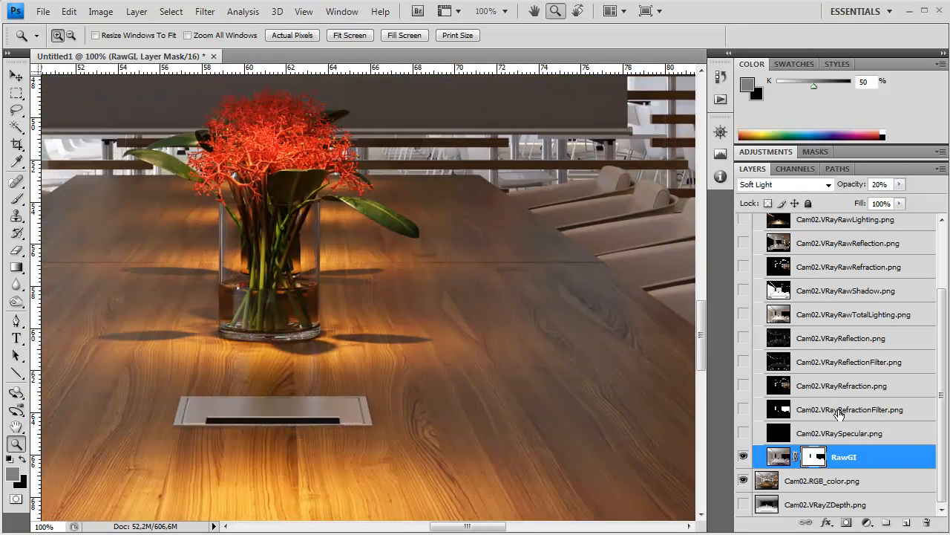
Compare the flower vase on the table with the RawGI layer hidden and shown.
{"action": "left_click", "coordinate": [744, 457]}
{"action": "left_click", "coordinate": [744, 457]}
{"action": "left_click", "coordinate": [743, 456]}
{"action": "left_click", "coordinate": [744, 457]}
{"action": "left_click_drag", "start_coordinate": [248, 311], "coordinate": [349, 299]}
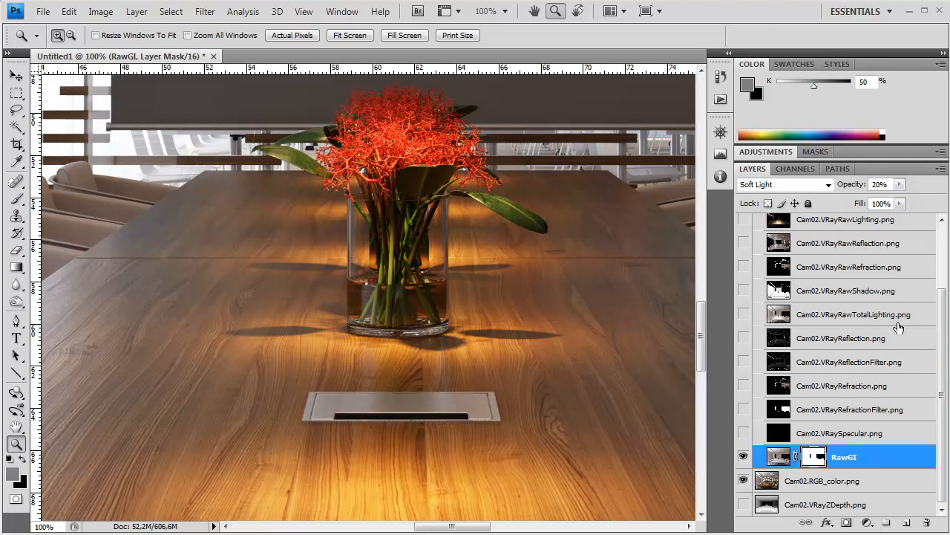
Show the VRayWireColor layer and select its magenta flower vase area with Color Range, using sampled colors and a fuzziness of 38.
{"action": "scroll", "coordinate": [881, 299], "scroll_direction": "up", "scroll_amount": 3}
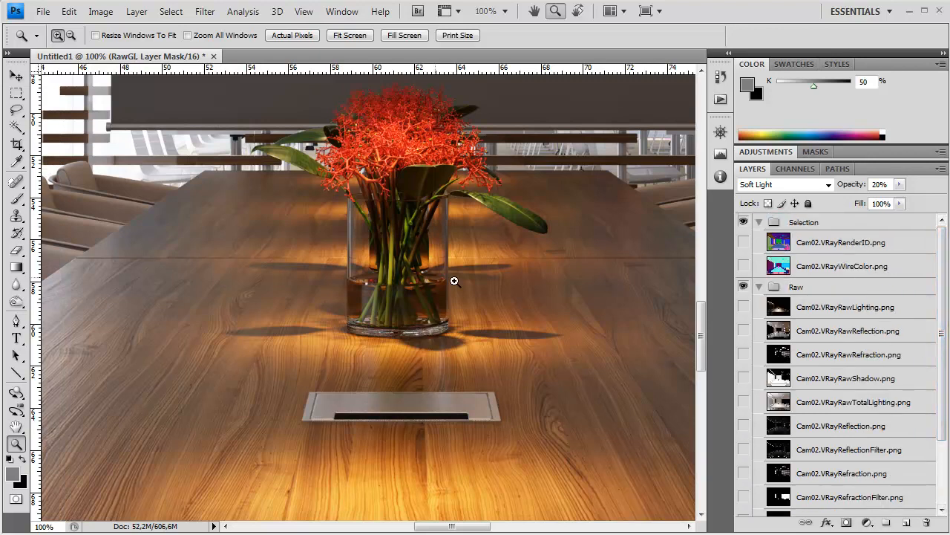
{"action": "left_click", "coordinate": [743, 266]}
{"action": "left_click", "coordinate": [829, 268]}
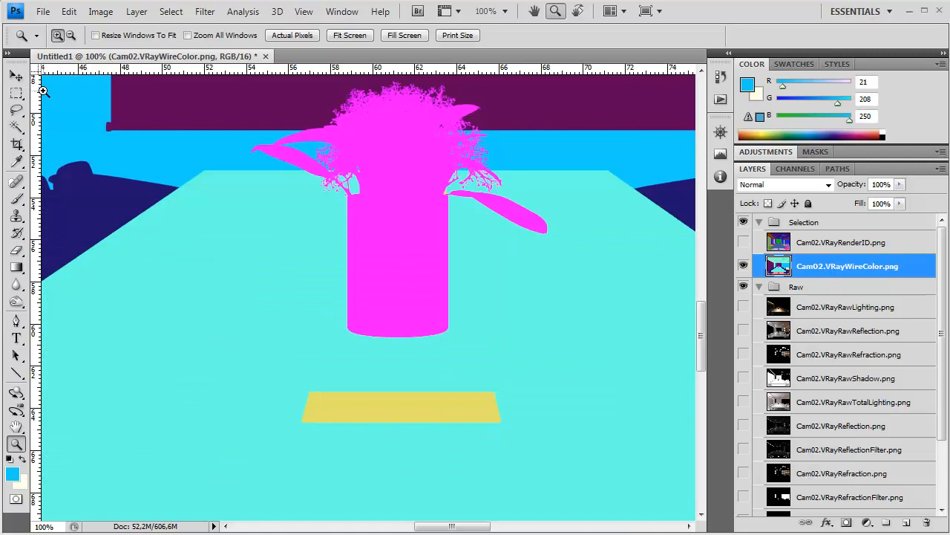
{"action": "left_click", "coordinate": [15, 93]}
{"action": "right_click", "coordinate": [320, 178]}
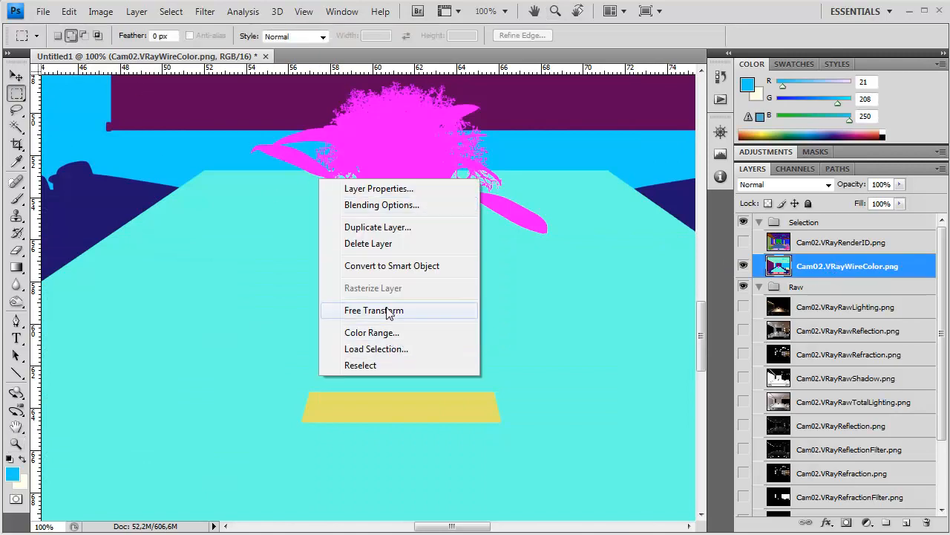
{"action": "left_click", "coordinate": [386, 333]}
{"action": "left_click", "coordinate": [393, 244]}
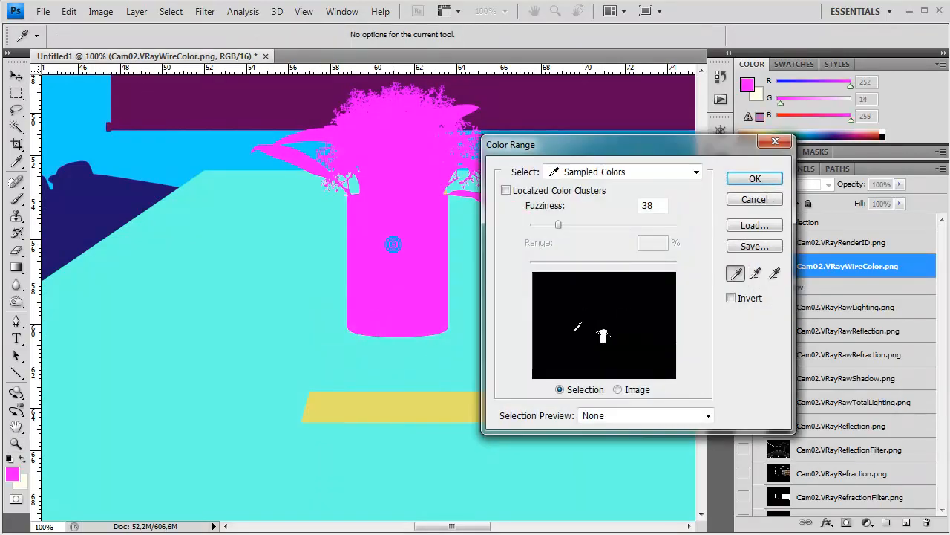
{"action": "left_click", "coordinate": [754, 178]}
Hide the VRayWireColor layer and mask the selected flower vase out of the RawGI layer.
{"action": "scroll", "coordinate": [854, 371], "scroll_direction": "down", "scroll_amount": 3}
{"action": "left_click", "coordinate": [854, 456]}
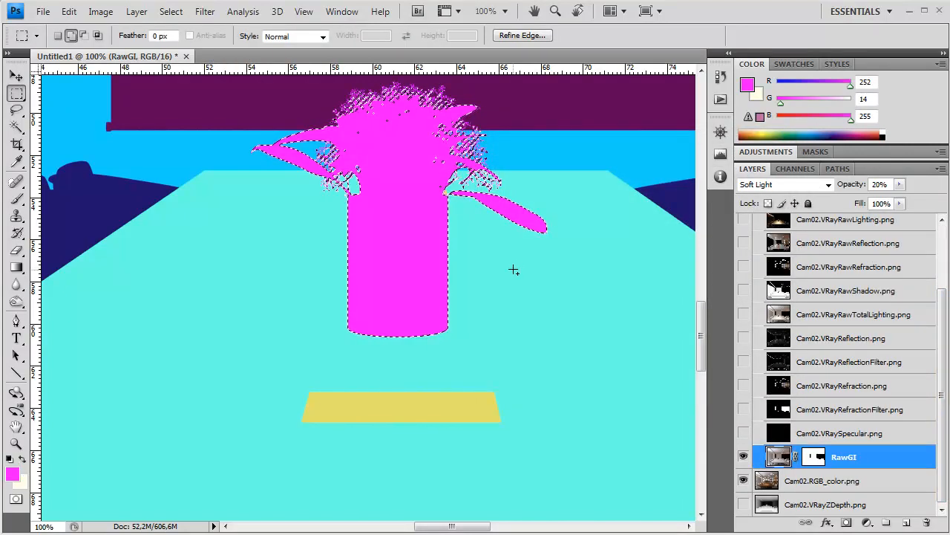
{"action": "left_click_drag", "start_coordinate": [943, 359], "coordinate": [941, 288]}
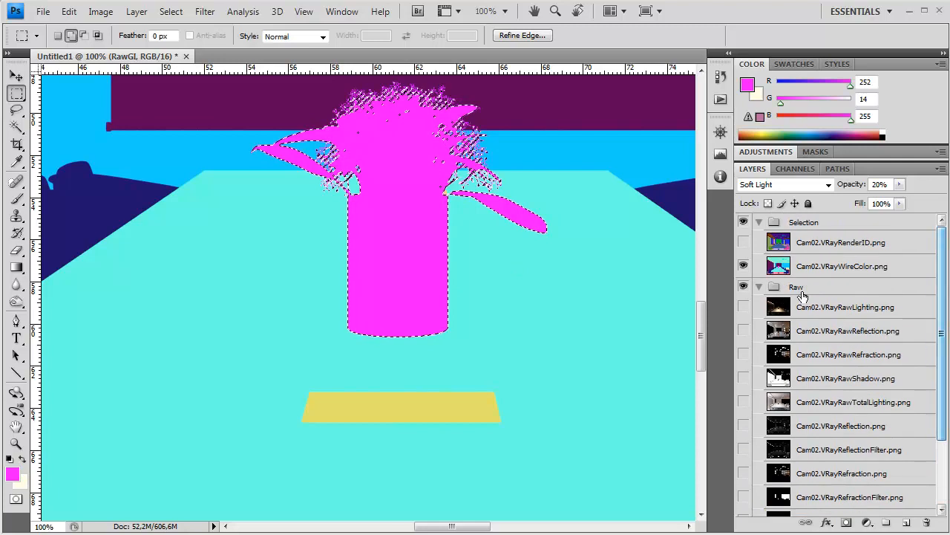
{"action": "left_click", "coordinate": [745, 266]}
{"action": "scroll", "coordinate": [822, 415], "scroll_direction": "down", "scroll_amount": 4}
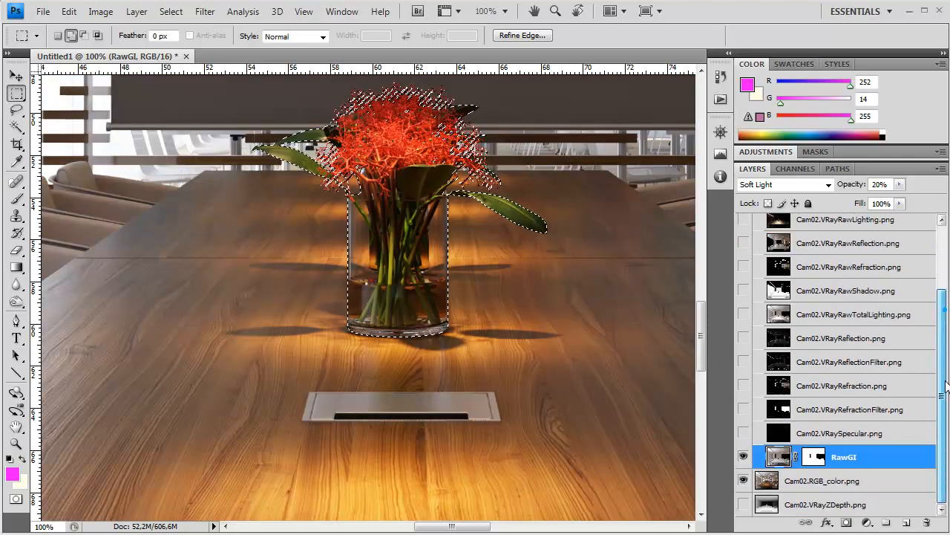
{"action": "left_click", "coordinate": [817, 458]}
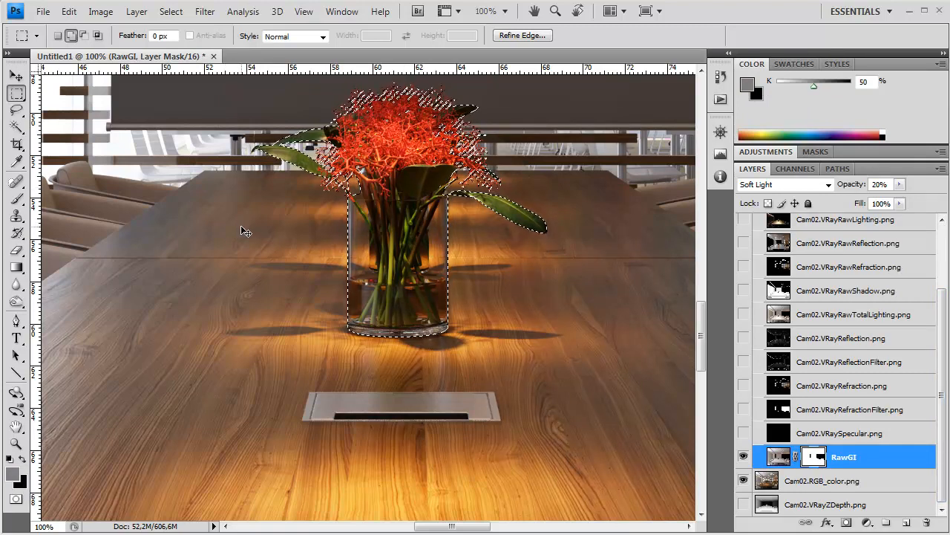
Examine the lettered wall, the chairs beside it and the tabletop with the RawGI layer hidden and shown.
{"action": "left_click_drag", "start_coordinate": [384, 209], "coordinate": [571, 328]}
{"action": "left_click_drag", "start_coordinate": [326, 226], "coordinate": [432, 250]}
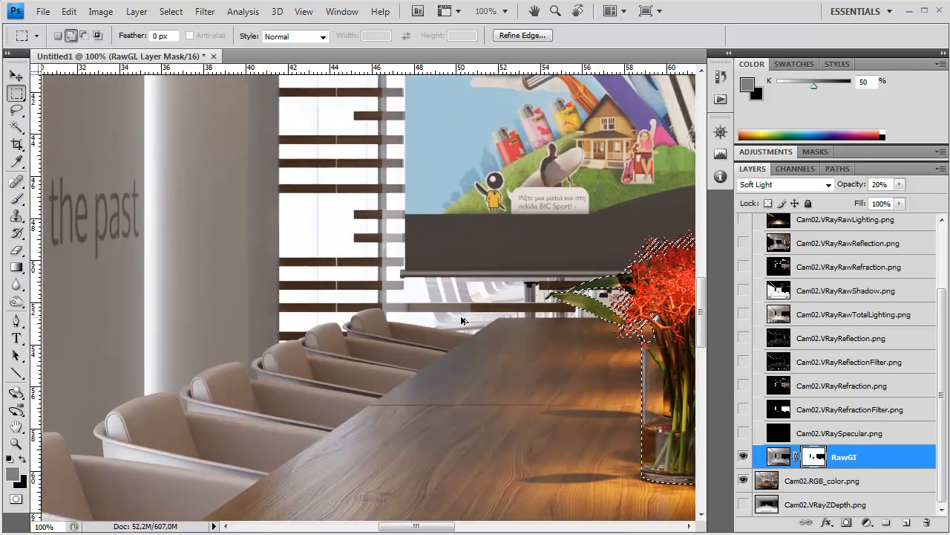
{"action": "scroll", "coordinate": [464, 321], "scroll_direction": "down", "scroll_amount": 2}
{"action": "left_click_drag", "start_coordinate": [188, 391], "coordinate": [477, 299]}
{"action": "left_click_drag", "start_coordinate": [364, 320], "coordinate": [411, 340]}
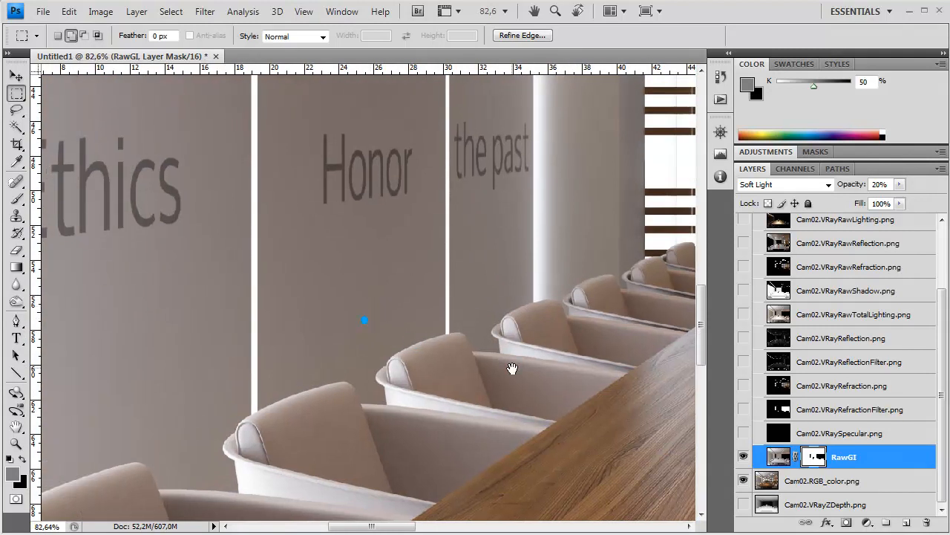
{"action": "left_click", "coordinate": [750, 459]}
{"action": "left_click", "coordinate": [750, 459]}
{"action": "left_click_drag", "start_coordinate": [487, 329], "coordinate": [375, 307]}
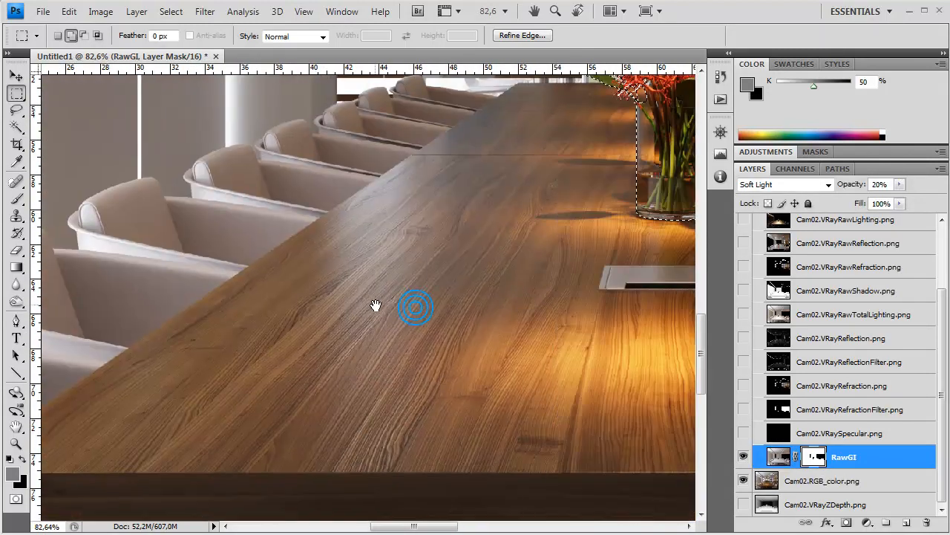
{"action": "left_click", "coordinate": [746, 457]}
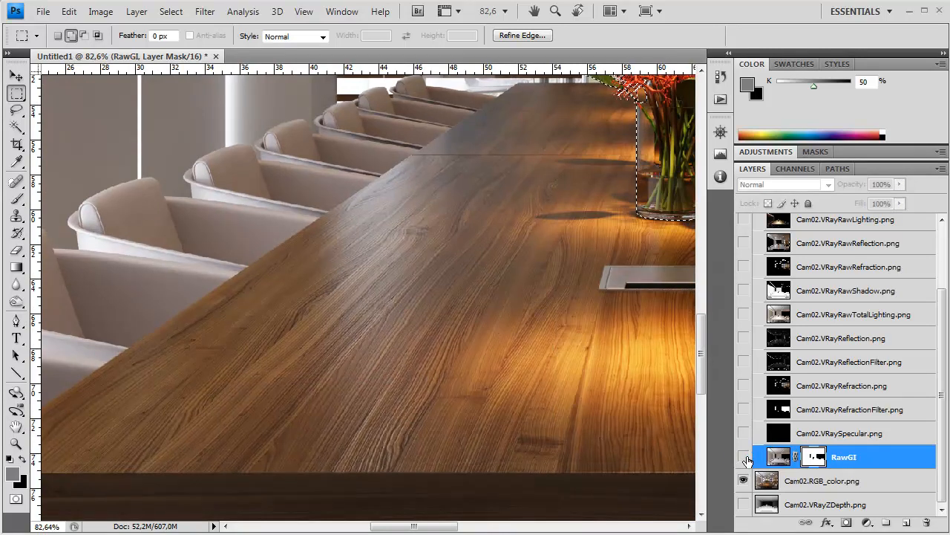
{"action": "left_click", "coordinate": [745, 457]}
Set the RawGI layer's opacity to 15% and compare the tabletop with the layer hidden and shown.
{"action": "left_click", "coordinate": [778, 457]}
{"action": "left_click", "coordinate": [900, 184]}
{"action": "left_click_drag", "start_coordinate": [881, 199], "coordinate": [876, 199]}
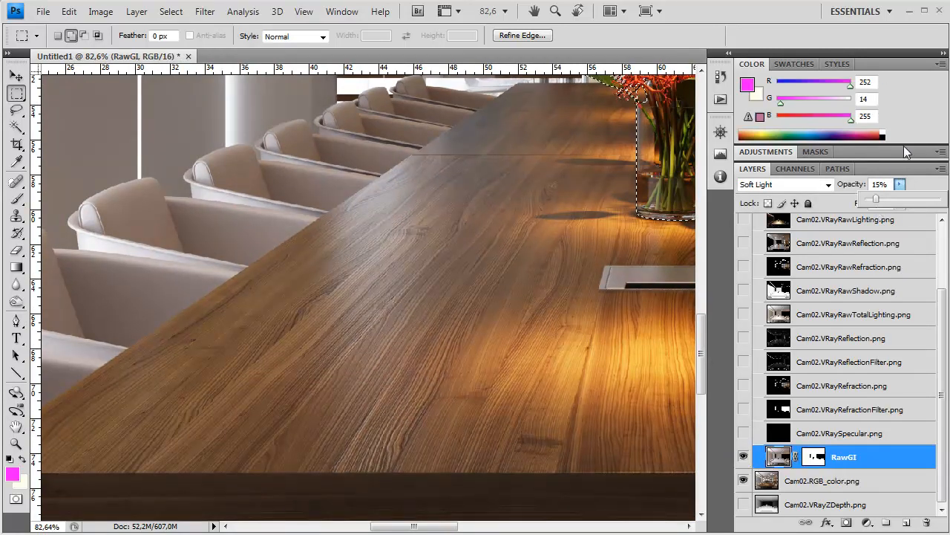
{"action": "left_click", "coordinate": [745, 456]}
{"action": "left_click", "coordinate": [744, 457]}
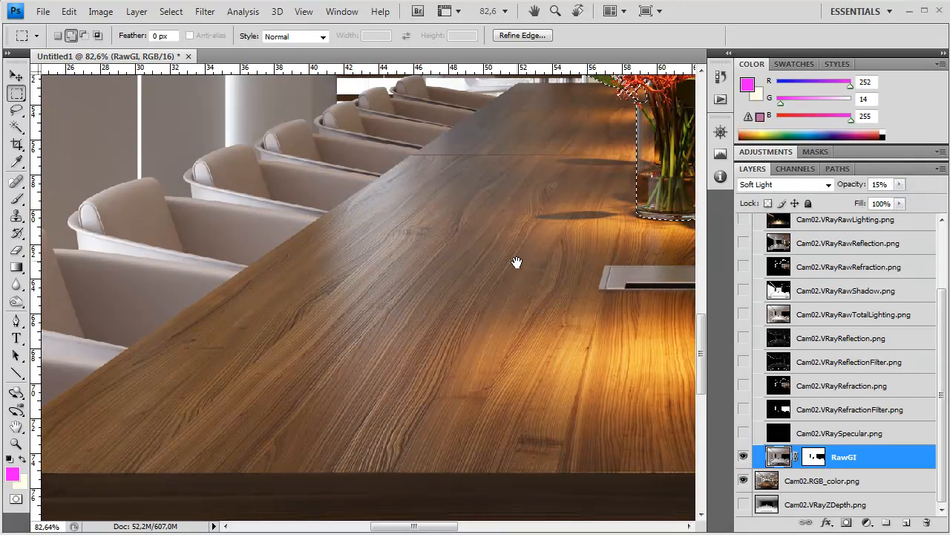
Compare the chairs near the glass partition at 100% with RawGI hidden and shown, and inspect the partition and the whole image.
{"action": "left_click_drag", "start_coordinate": [515, 266], "coordinate": [461, 256]}
{"action": "left_click_drag", "start_coordinate": [568, 279], "coordinate": [503, 266]}
{"action": "double_click", "coordinate": [16, 443]}
{"action": "left_click_drag", "start_coordinate": [454, 286], "coordinate": [460, 283]}
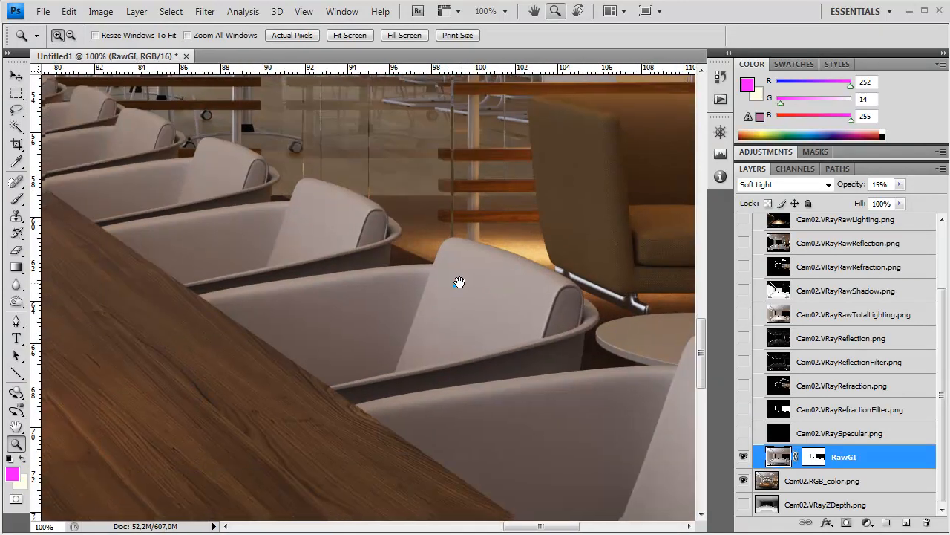
{"action": "left_click", "coordinate": [745, 457]}
{"action": "left_click", "coordinate": [744, 457]}
{"action": "left_click", "coordinate": [745, 458]}
{"action": "left_click", "coordinate": [746, 459]}
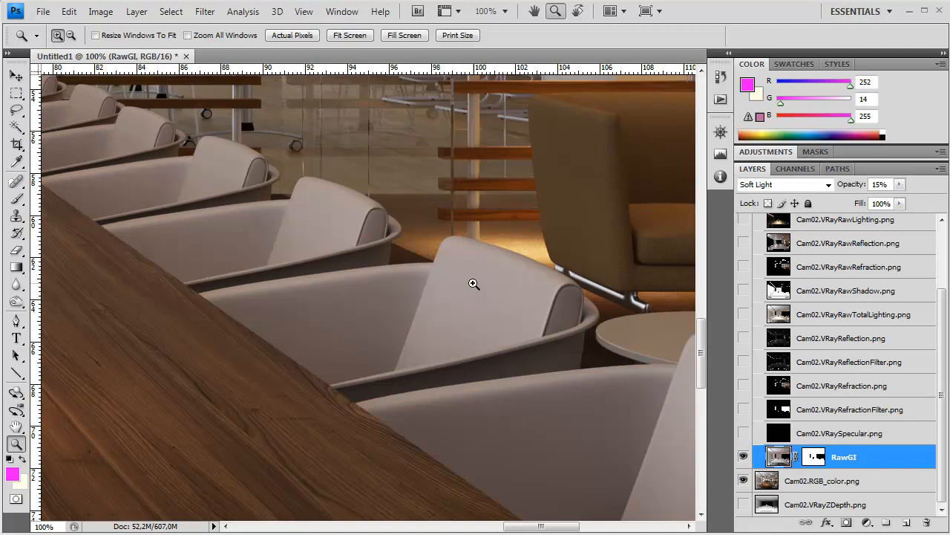
{"action": "left_click", "coordinate": [742, 459]}
{"action": "left_click", "coordinate": [742, 459]}
{"action": "left_click_drag", "start_coordinate": [654, 248], "coordinate": [551, 366]}
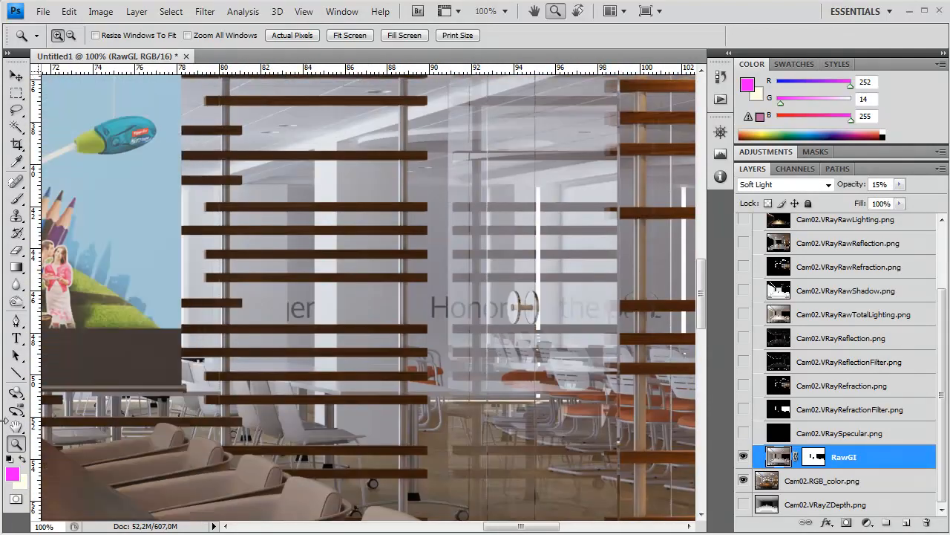
{"action": "right_click", "coordinate": [457, 288]}
{"action": "left_click", "coordinate": [513, 299]}
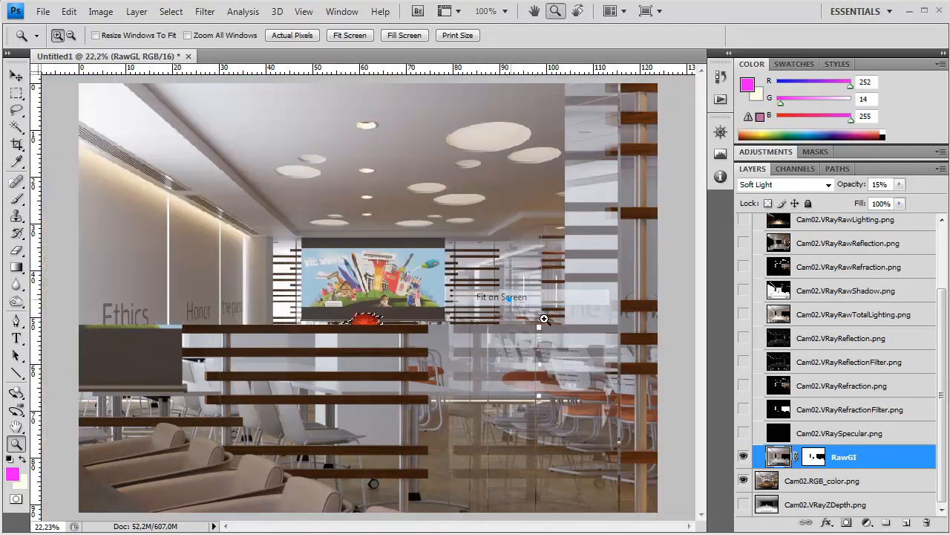
Show the VRayReflection render pass over the image.
{"action": "left_click", "coordinate": [853, 340]}
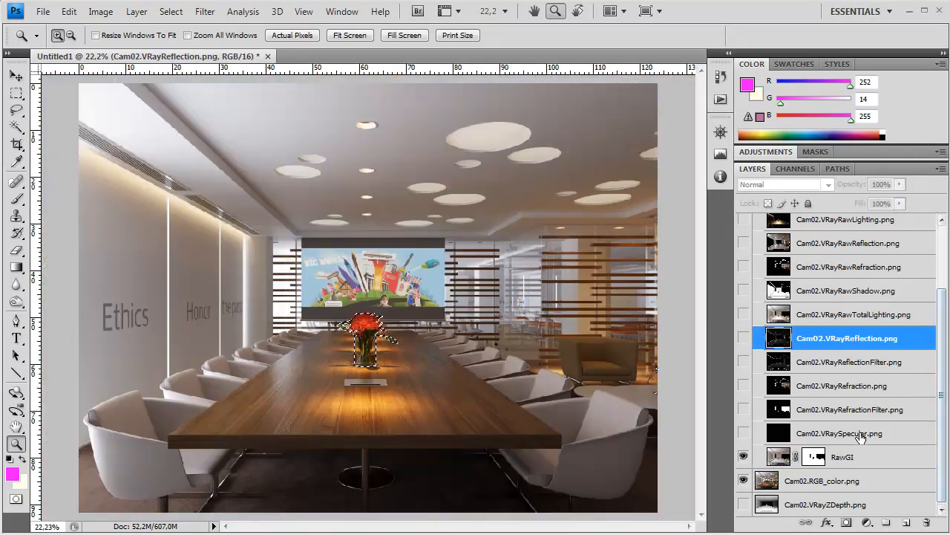
{"action": "left_click", "coordinate": [869, 384]}
{"action": "left_click", "coordinate": [847, 368]}
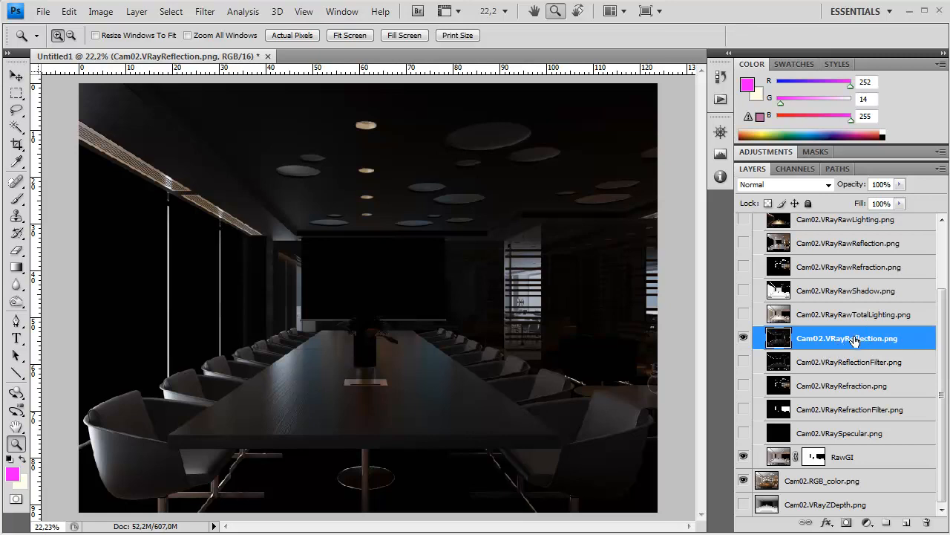
Compare the VRayRawReflection pass with the VRayReflection pass by repeatedly showing and hiding the raw one.
{"action": "left_click", "coordinate": [884, 296]}
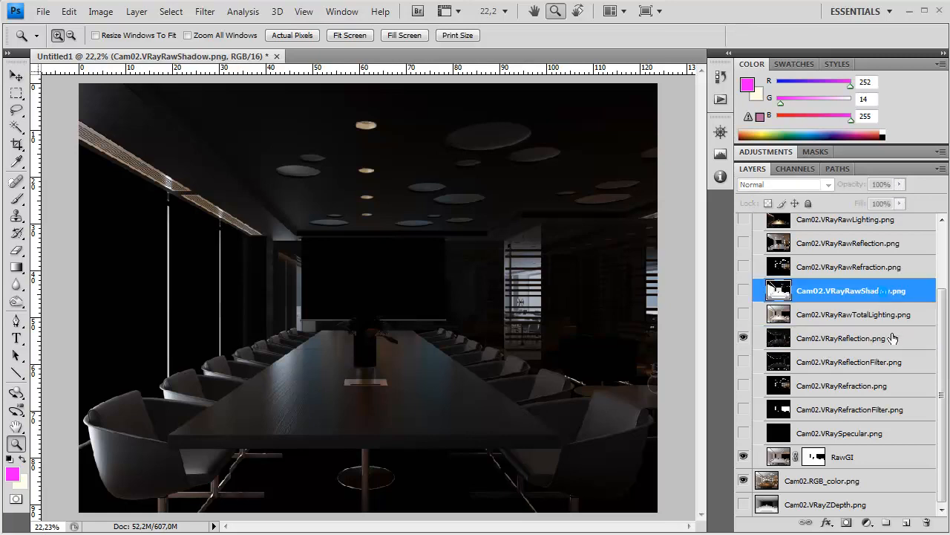
{"action": "scroll", "coordinate": [887, 324], "scroll_direction": "up", "scroll_amount": 2}
{"action": "scroll", "coordinate": [880, 354], "scroll_direction": "up", "scroll_amount": 1}
{"action": "left_click", "coordinate": [866, 299]}
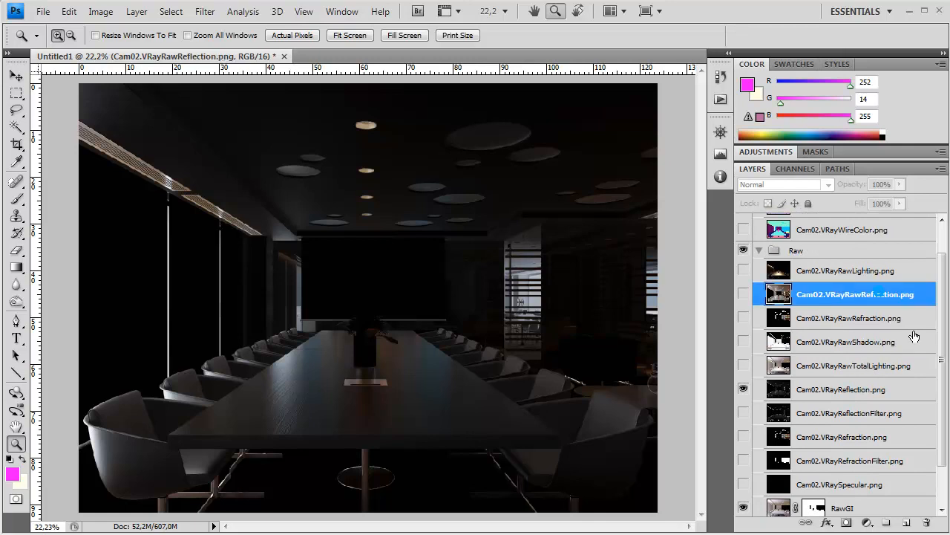
{"action": "left_click", "coordinate": [746, 295]}
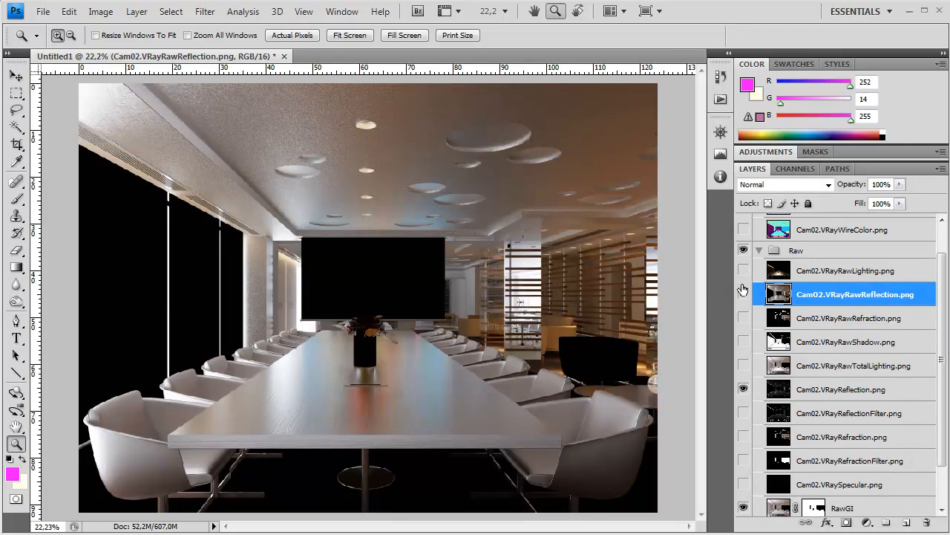
{"action": "left_click", "coordinate": [743, 291]}
{"action": "left_click", "coordinate": [744, 291]}
{"action": "left_click", "coordinate": [745, 291]}
{"action": "left_click", "coordinate": [745, 292]}
Examine the raw reflections on the tabletop, ceiling and chairs in the VRayRawReflection pass up close.
{"action": "double_click", "coordinate": [16, 444]}
{"action": "left_click_drag", "start_coordinate": [365, 363], "coordinate": [423, 220]}
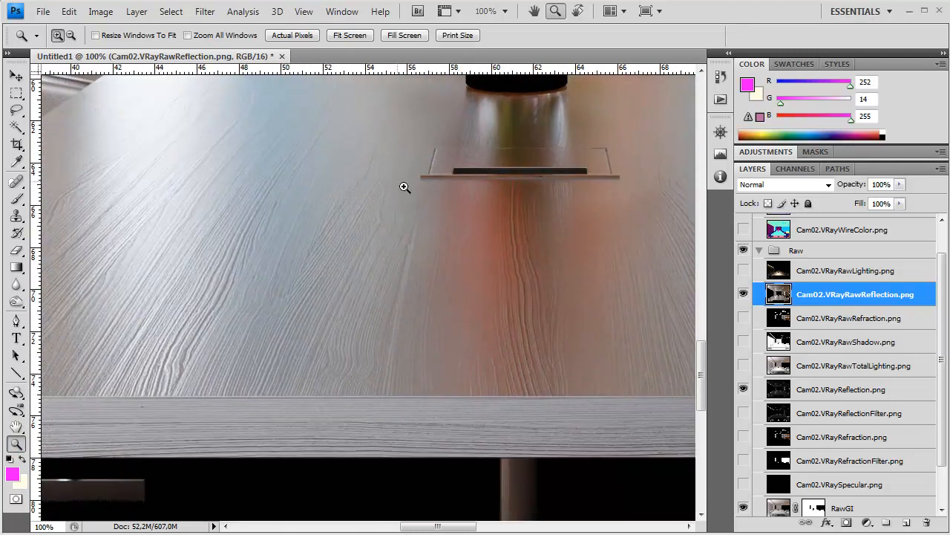
{"action": "left_click_drag", "start_coordinate": [300, 231], "coordinate": [445, 280]}
{"action": "left_click_drag", "start_coordinate": [357, 353], "coordinate": [411, 312]}
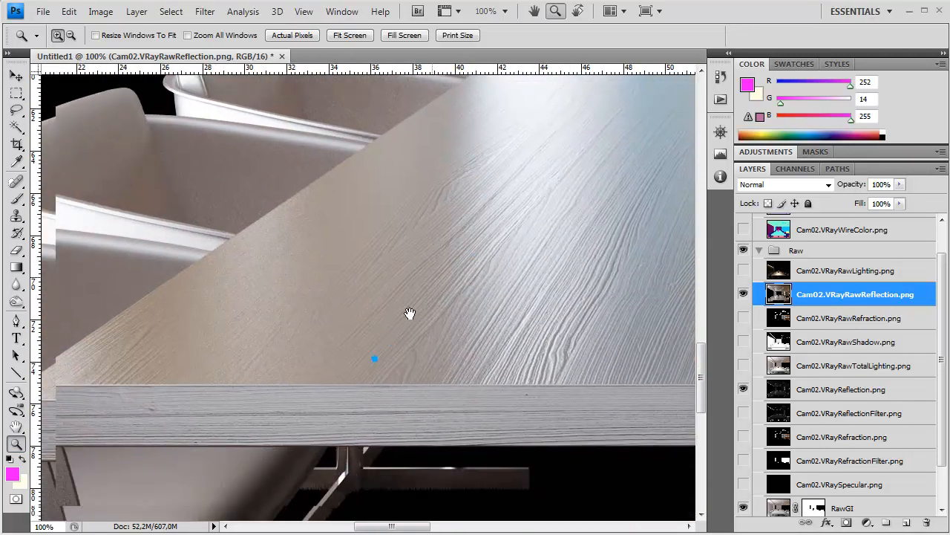
{"action": "left_click_drag", "start_coordinate": [360, 270], "coordinate": [349, 277]}
{"action": "left_click_drag", "start_coordinate": [687, 207], "coordinate": [260, 284]}
{"action": "left_click_drag", "start_coordinate": [554, 396], "coordinate": [386, 374]}
{"action": "left_click_drag", "start_coordinate": [414, 217], "coordinate": [410, 297]}
{"action": "mouse_move", "coordinate": [524, 155]}
{"action": "left_mouse_down"}
{"action": "mouse_move", "coordinate": [483, 297]}
{"action": "mouse_move", "coordinate": [473, 400]}
{"action": "left_mouse_up"}
{"action": "left_click_drag", "start_coordinate": [467, 215], "coordinate": [493, 393]}
{"action": "left_click_drag", "start_coordinate": [485, 259], "coordinate": [498, 415]}
{"action": "left_click_drag", "start_coordinate": [479, 186], "coordinate": [482, 271]}
{"action": "left_click_drag", "start_coordinate": [446, 167], "coordinate": [471, 432]}
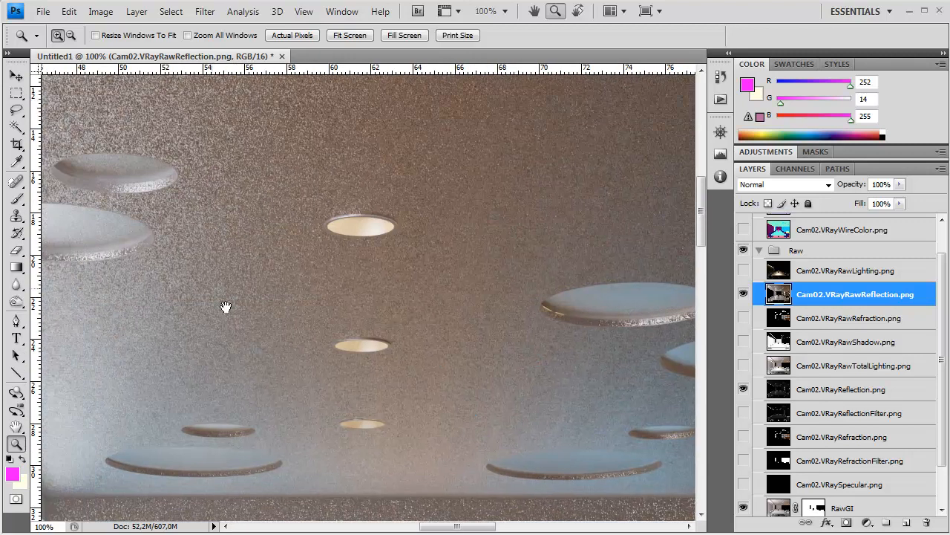
{"action": "mouse_move", "coordinate": [490, 303]}
{"action": "left_mouse_down"}
{"action": "mouse_move", "coordinate": [448, 290]}
{"action": "mouse_move", "coordinate": [450, 305]}
{"action": "mouse_move", "coordinate": [446, 111]}
{"action": "left_mouse_up"}
{"action": "mouse_move", "coordinate": [436, 409]}
{"action": "left_mouse_down"}
{"action": "mouse_move", "coordinate": [431, 293]}
{"action": "mouse_move", "coordinate": [445, 151]}
{"action": "left_mouse_up"}
{"action": "mouse_move", "coordinate": [413, 293]}
{"action": "left_mouse_down"}
{"action": "mouse_move", "coordinate": [443, 252]}
{"action": "mouse_move", "coordinate": [444, 208]}
{"action": "left_mouse_up"}
{"action": "left_click_drag", "start_coordinate": [403, 312], "coordinate": [422, 237]}
{"action": "left_click_drag", "start_coordinate": [384, 315], "coordinate": [384, 275]}
{"action": "left_click_drag", "start_coordinate": [342, 196], "coordinate": [321, 223]}
{"action": "left_click_drag", "start_coordinate": [307, 263], "coordinate": [467, 213]}
{"action": "mouse_move", "coordinate": [381, 234]}
{"action": "left_mouse_down"}
{"action": "mouse_move", "coordinate": [424, 267]}
{"action": "mouse_move", "coordinate": [418, 285]}
{"action": "left_mouse_up"}
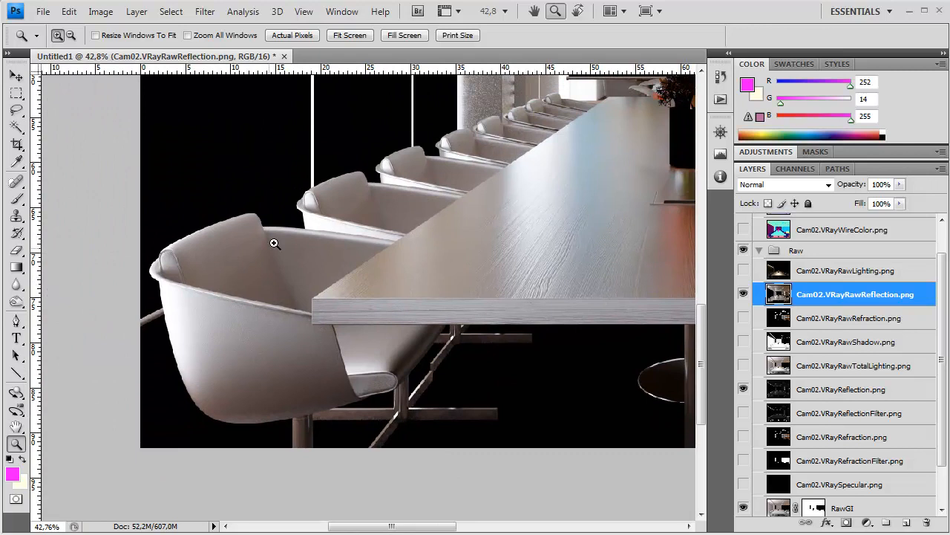
Hide the VRayRawReflection layer and examine the chairs, table and ceiling in the VRayReflection pass.
{"action": "left_click", "coordinate": [744, 295]}
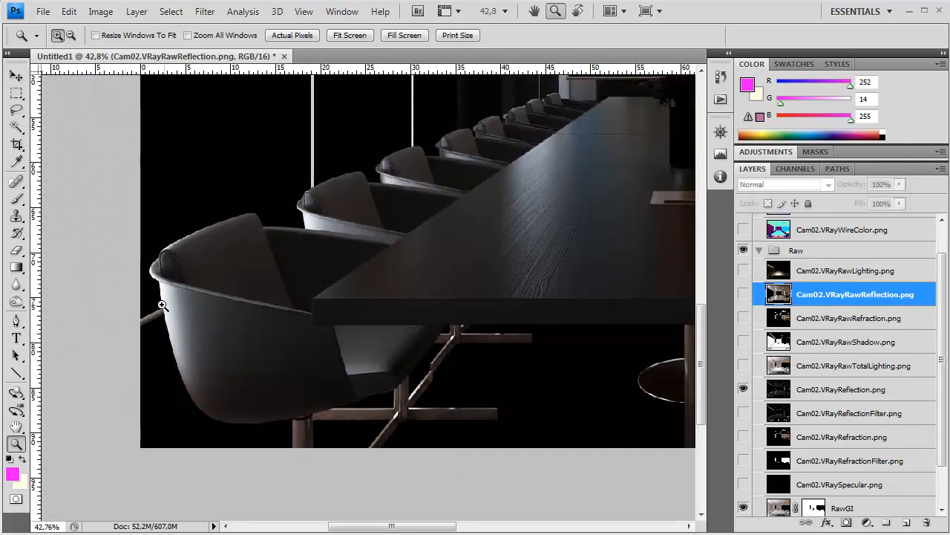
{"action": "left_click_drag", "start_coordinate": [656, 235], "coordinate": [412, 248]}
{"action": "left_click_drag", "start_coordinate": [497, 263], "coordinate": [208, 312]}
{"action": "mouse_move", "coordinate": [415, 295]}
{"action": "left_mouse_down"}
{"action": "mouse_move", "coordinate": [320, 333]}
{"action": "mouse_move", "coordinate": [404, 399]}
{"action": "left_mouse_up"}
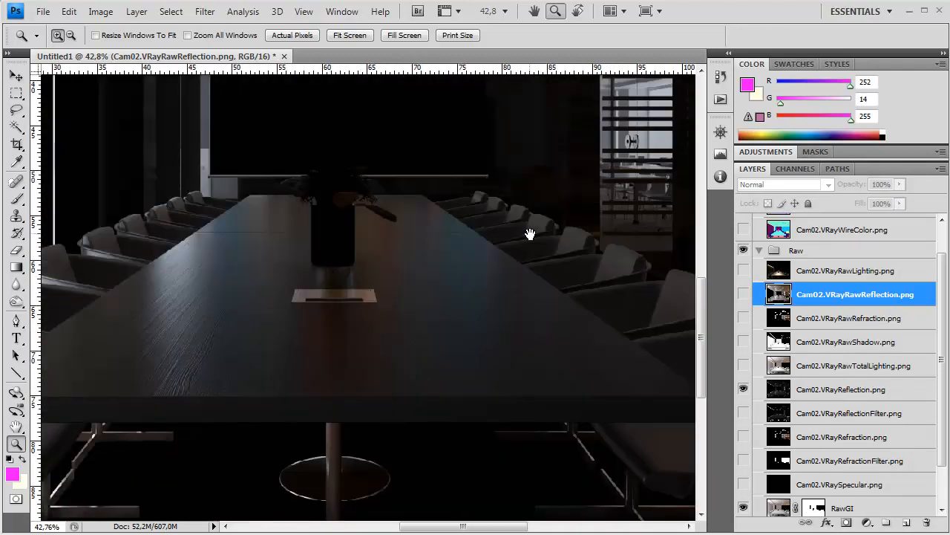
{"action": "left_click_drag", "start_coordinate": [502, 246], "coordinate": [395, 375]}
{"action": "left_click_drag", "start_coordinate": [475, 290], "coordinate": [365, 405]}
{"action": "left_click_drag", "start_coordinate": [354, 261], "coordinate": [473, 369]}
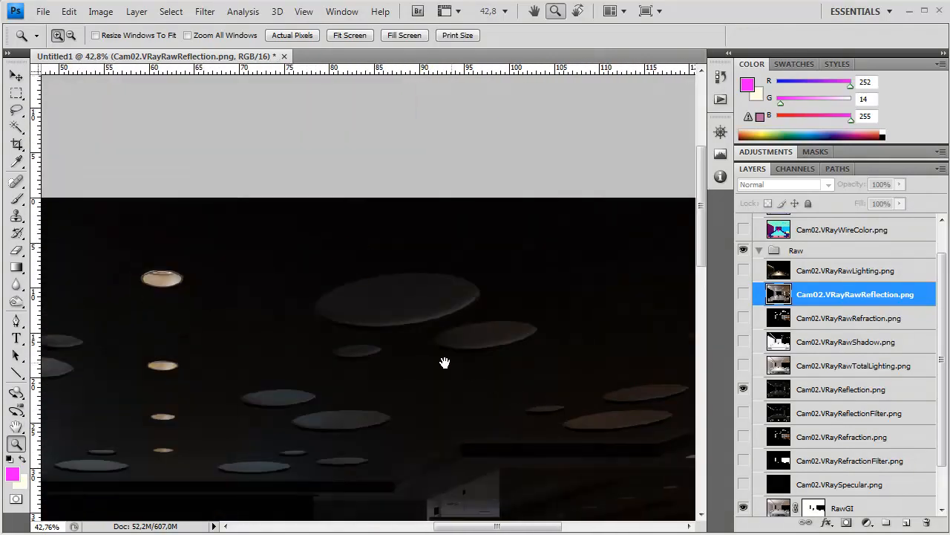
{"action": "left_click_drag", "start_coordinate": [418, 356], "coordinate": [543, 303]}
{"action": "left_click_drag", "start_coordinate": [335, 317], "coordinate": [522, 252]}
{"action": "mouse_move", "coordinate": [319, 356]}
{"action": "left_mouse_down"}
{"action": "mouse_move", "coordinate": [402, 299]}
{"action": "mouse_move", "coordinate": [415, 322]}
{"action": "mouse_move", "coordinate": [505, 314]}
{"action": "mouse_move", "coordinate": [352, 361]}
{"action": "mouse_move", "coordinate": [468, 360]}
{"action": "left_mouse_up"}
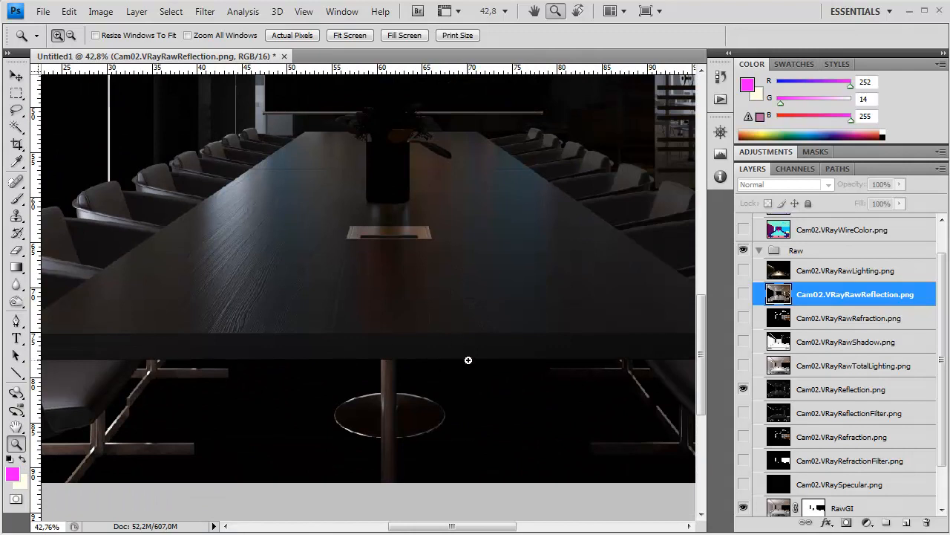
{"action": "scroll", "coordinate": [456, 388], "scroll_direction": "down", "scroll_amount": 6}
{"action": "left_click_drag", "start_coordinate": [643, 243], "coordinate": [535, 351]}
Move the VRayReflection layer directly above RawGI and rename it Reflection.
{"action": "left_click", "coordinate": [861, 389]}
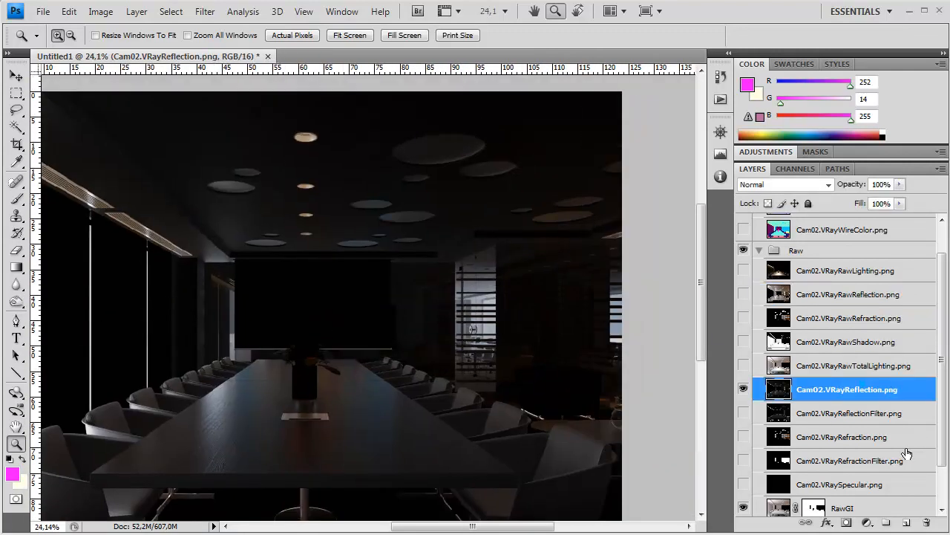
{"action": "left_click_drag", "start_coordinate": [900, 401], "coordinate": [702, 494]}
{"action": "double_click", "coordinate": [840, 486]}
{"action": "key", "text": "BackSpace"}
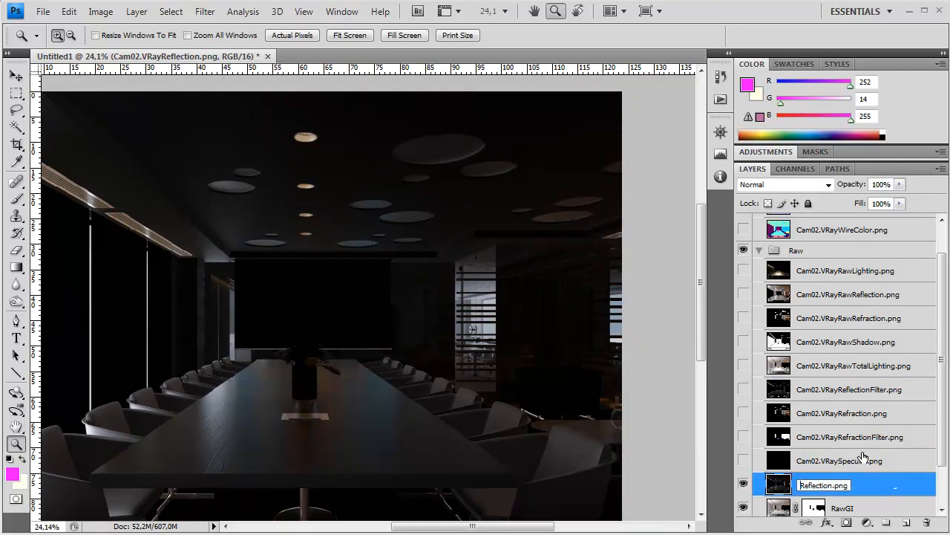
{"action": "type", "text": "n"}
{"action": "left_click", "coordinate": [844, 463]}
{"action": "left_click", "coordinate": [824, 488]}
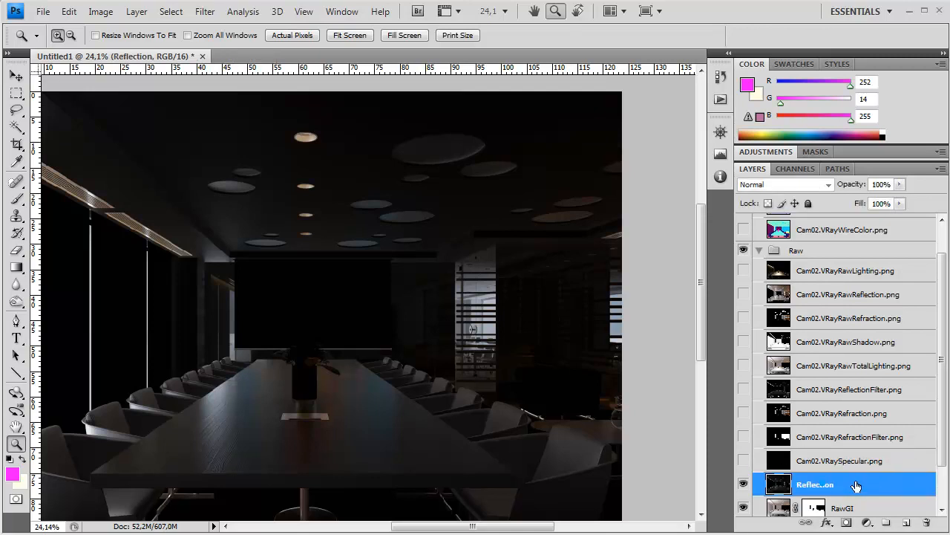
Show the VRayReflectionFilter layer, copy its entire image and hide the layer again.
{"action": "left_click", "coordinate": [831, 389]}
{"action": "left_click", "coordinate": [743, 389]}
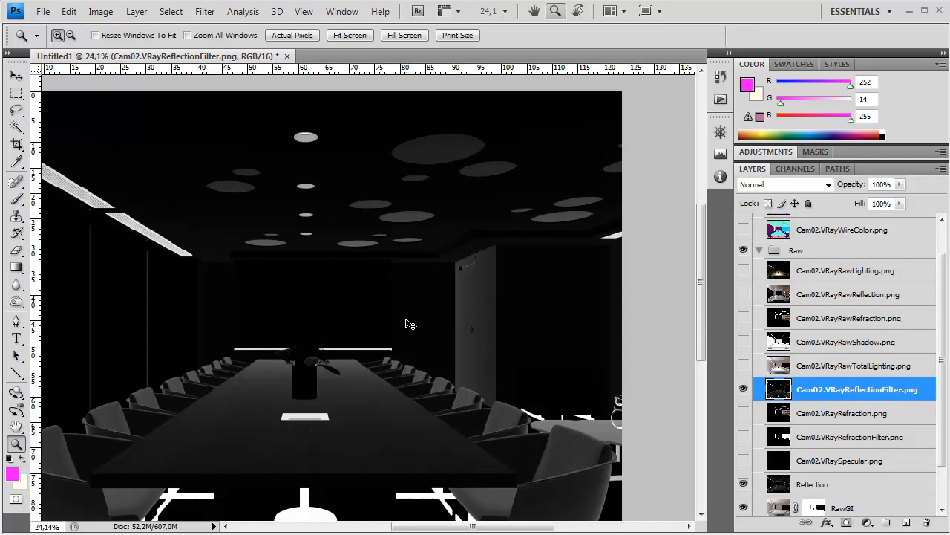
{"action": "left_click_drag", "start_coordinate": [382, 326], "coordinate": [523, 302]}
{"action": "scroll", "coordinate": [201, 346], "scroll_direction": "down", "scroll_amount": 2}
{"action": "scroll", "coordinate": [201, 346], "scroll_direction": "down", "scroll_amount": 1}
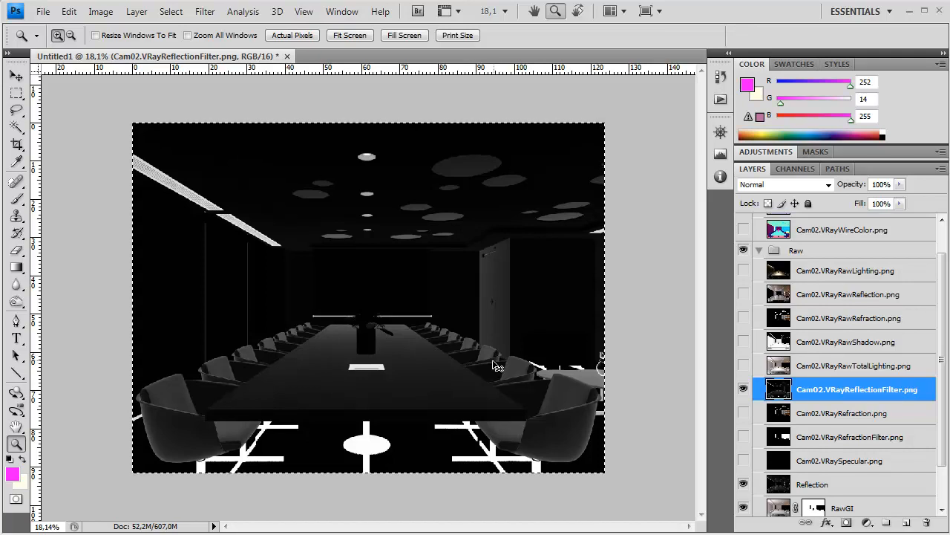
{"action": "left_click", "coordinate": [743, 390]}
Add a layer mask to the Reflection layer and paste the copied reflection filter image into that mask.
{"action": "left_click", "coordinate": [816, 486]}
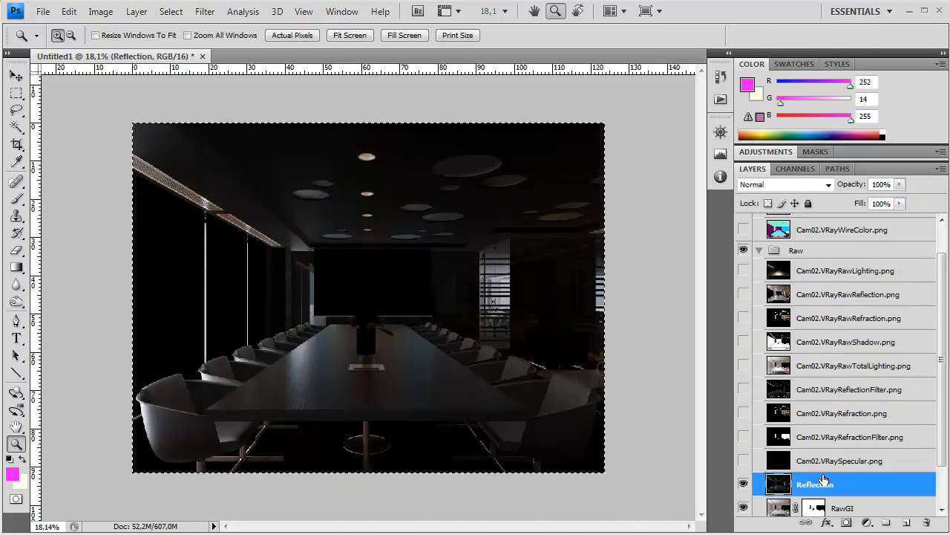
{"action": "left_click", "coordinate": [845, 521]}
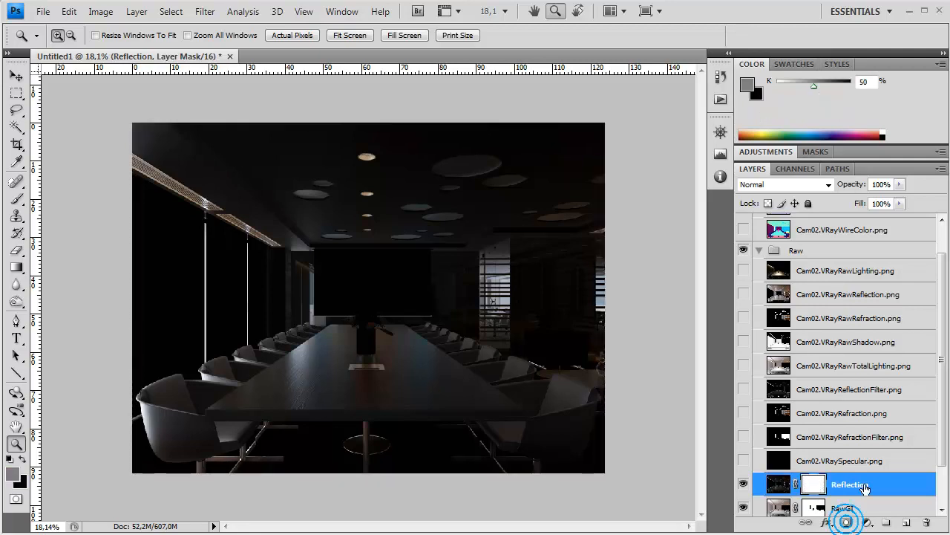
{"action": "left_click", "coordinate": [795, 168]}
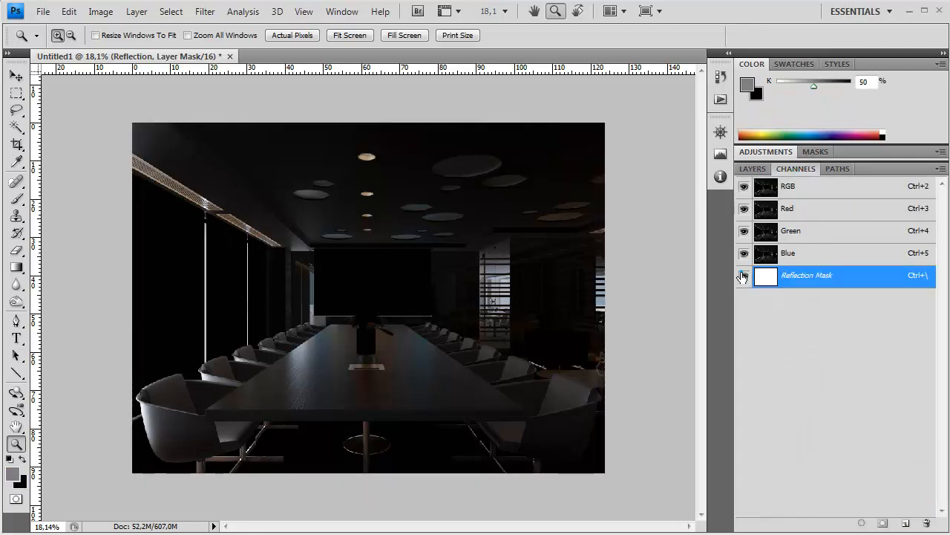
{"action": "left_click", "coordinate": [743, 276]}
{"action": "key", "text": "d"}
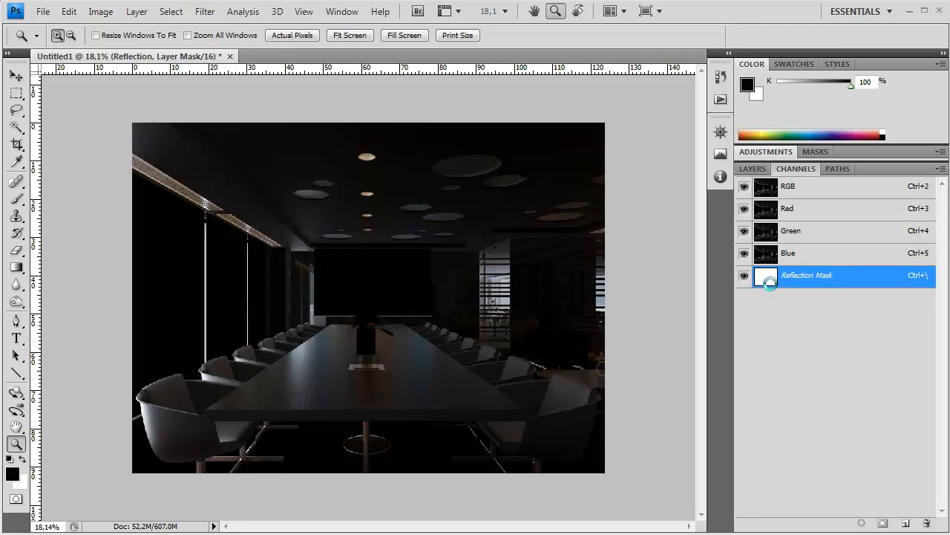
{"action": "key", "text": "ctrl+v"}
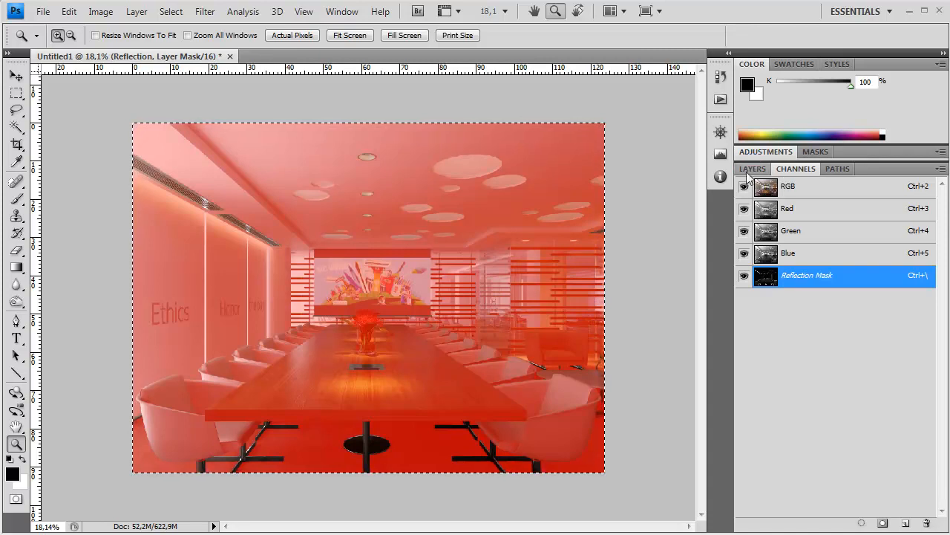
{"action": "left_click", "coordinate": [752, 168]}
{"action": "left_click", "coordinate": [786, 490]}
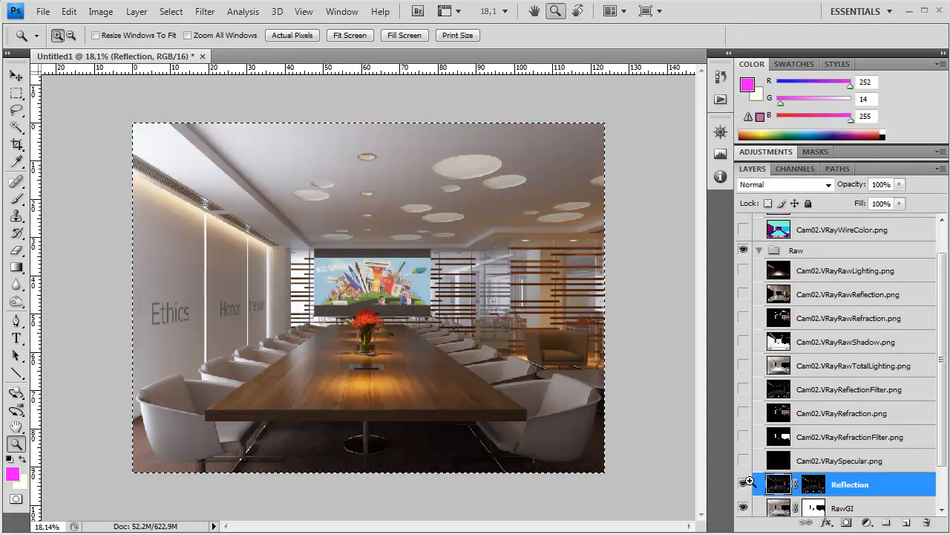
Set the Reflection layer's blend mode to Screen.
{"action": "double_click", "coordinate": [15, 443]}
{"action": "left_click_drag", "start_coordinate": [320, 397], "coordinate": [391, 262]}
{"action": "left_click_drag", "start_coordinate": [333, 387], "coordinate": [416, 260]}
{"action": "left_click_drag", "start_coordinate": [357, 369], "coordinate": [414, 260]}
{"action": "left_click_drag", "start_coordinate": [385, 288], "coordinate": [522, 164]}
{"action": "scroll", "coordinate": [324, 323], "scroll_direction": "down", "scroll_amount": 6}
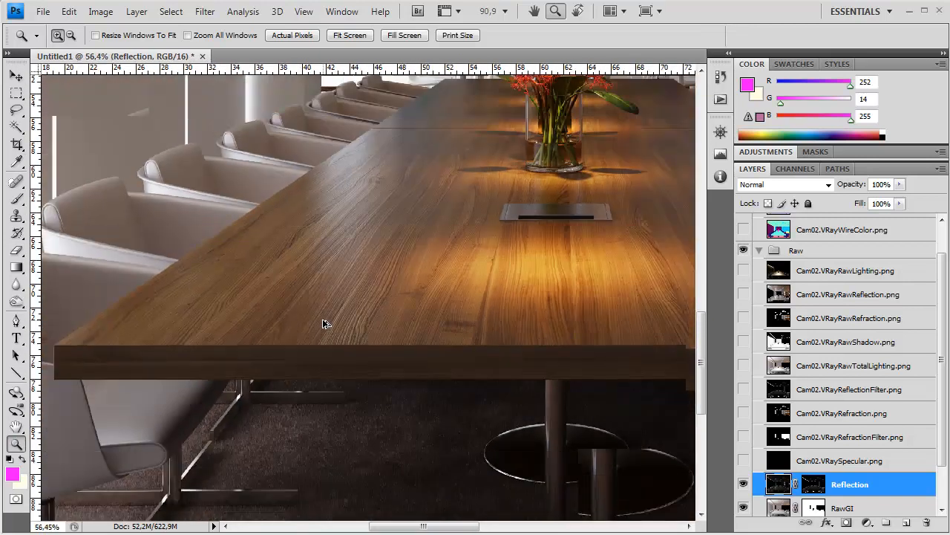
{"action": "scroll", "coordinate": [324, 323], "scroll_direction": "down", "scroll_amount": 1}
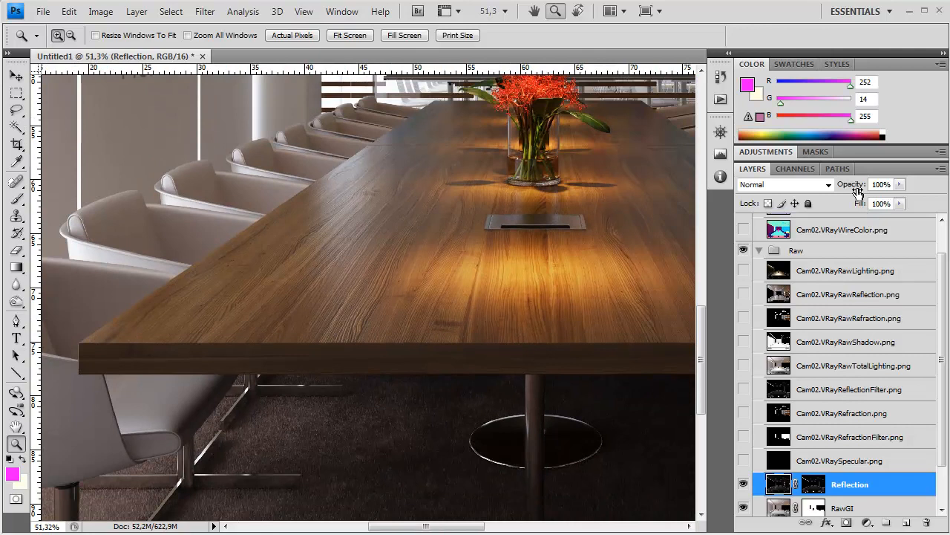
{"action": "left_click", "coordinate": [826, 185]}
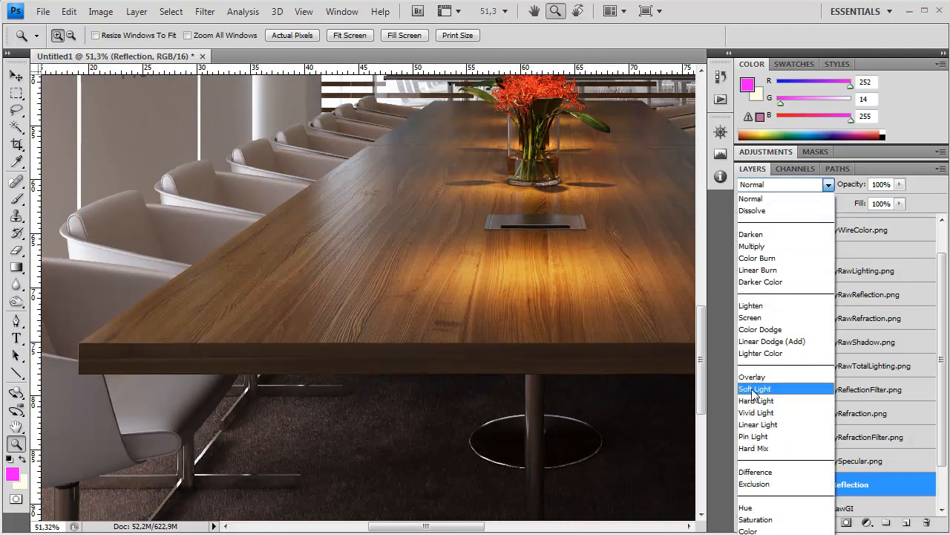
{"action": "left_click", "coordinate": [752, 317]}
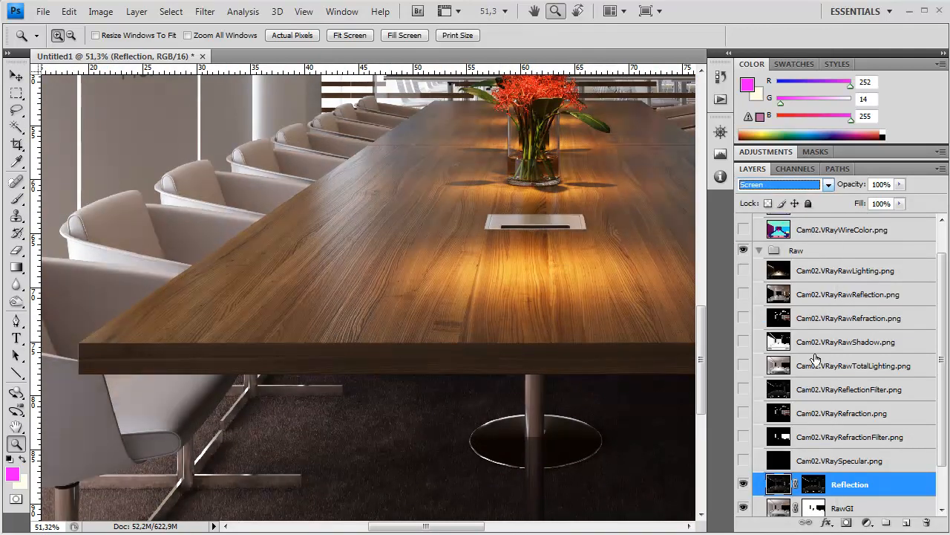
Examine the table, its base and the chairs, comparing them with the Reflection layer hidden and shown.
{"action": "left_click_drag", "start_coordinate": [596, 293], "coordinate": [556, 242]}
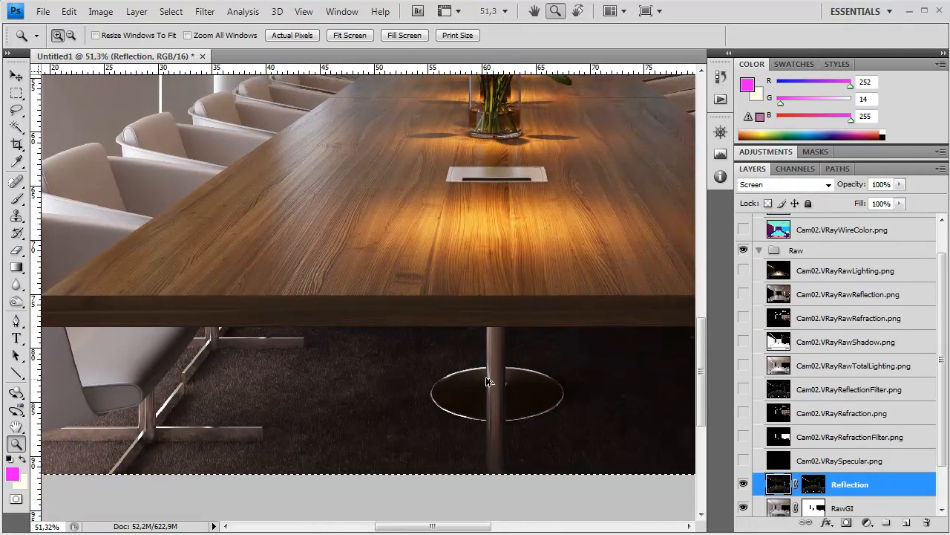
{"action": "scroll", "coordinate": [471, 389], "scroll_direction": "down", "scroll_amount": 2}
{"action": "scroll", "coordinate": [461, 388], "scroll_direction": "down", "scroll_amount": 1}
{"action": "left_click_drag", "start_coordinate": [514, 349], "coordinate": [452, 416]}
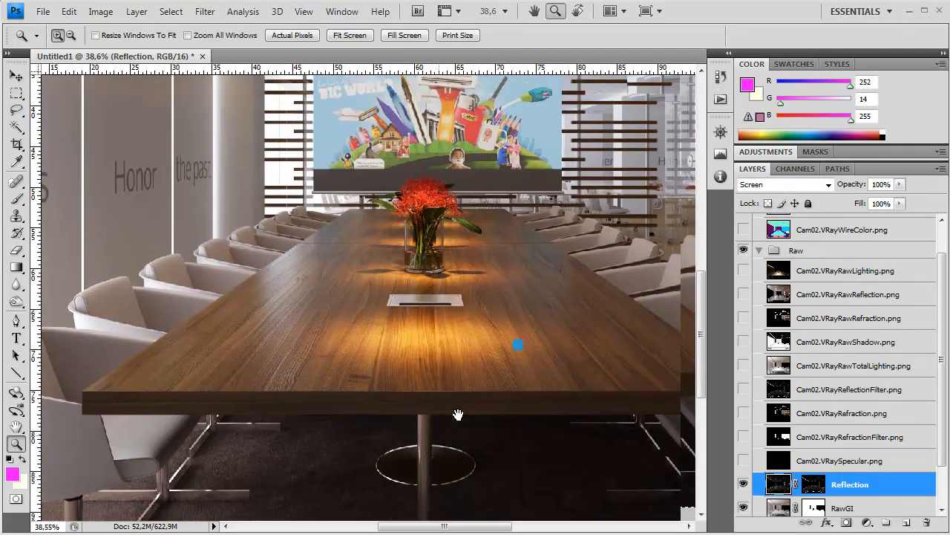
{"action": "left_click_drag", "start_coordinate": [585, 367], "coordinate": [361, 285]}
{"action": "left_click_drag", "start_coordinate": [487, 327], "coordinate": [473, 364]}
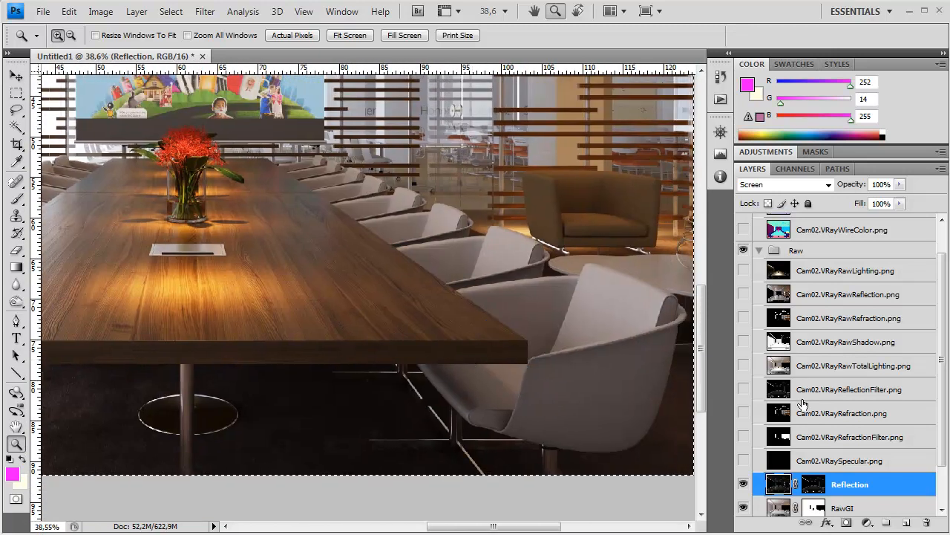
{"action": "left_click", "coordinate": [743, 484]}
{"action": "left_click", "coordinate": [743, 485]}
Compare the table's round base and leg at 100% zoom with the Reflection layer hidden and shown.
{"action": "left_click_drag", "start_coordinate": [214, 310], "coordinate": [320, 180]}
{"action": "scroll", "coordinate": [223, 316], "scroll_direction": "up", "scroll_amount": 1}
{"action": "scroll", "coordinate": [265, 273], "scroll_direction": "up", "scroll_amount": 1}
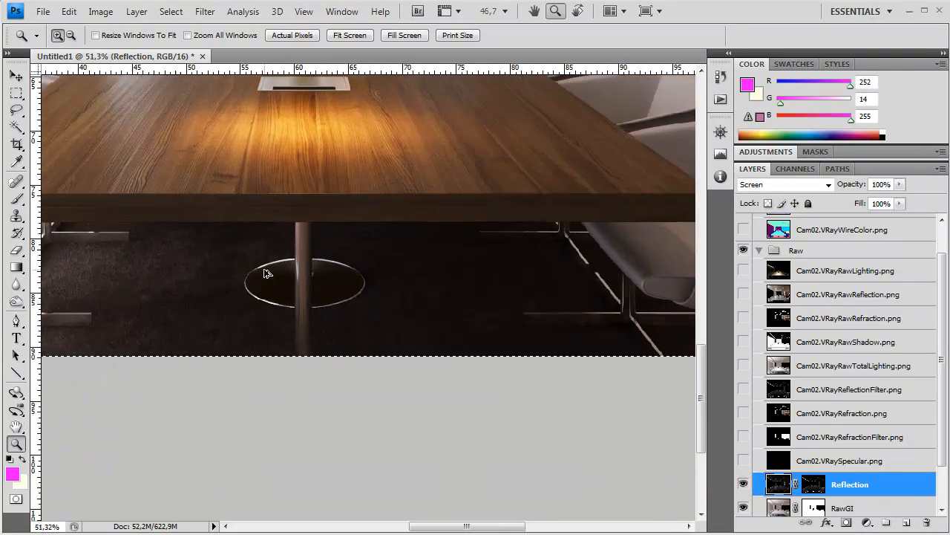
{"action": "scroll", "coordinate": [267, 273], "scroll_direction": "up", "scroll_amount": 1}
{"action": "double_click", "coordinate": [15, 444]}
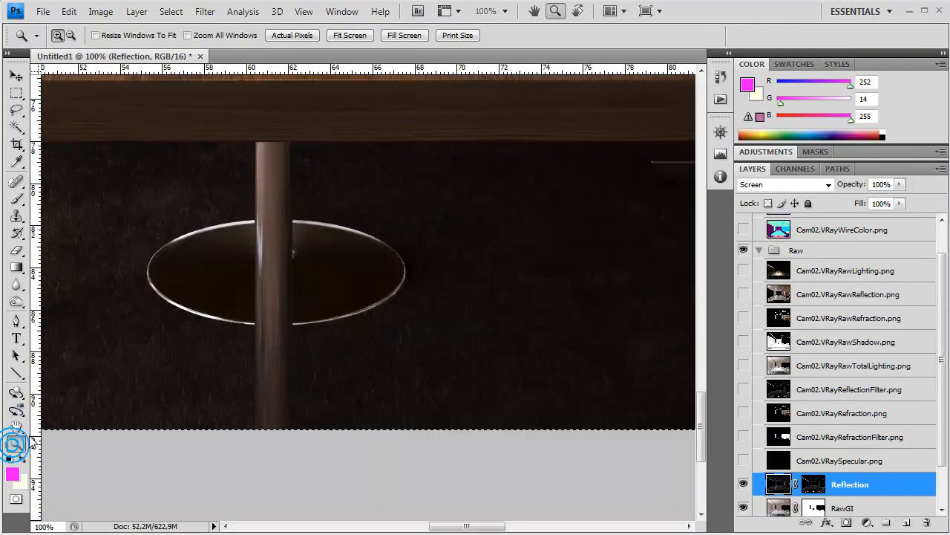
{"action": "left_click_drag", "start_coordinate": [223, 289], "coordinate": [287, 326]}
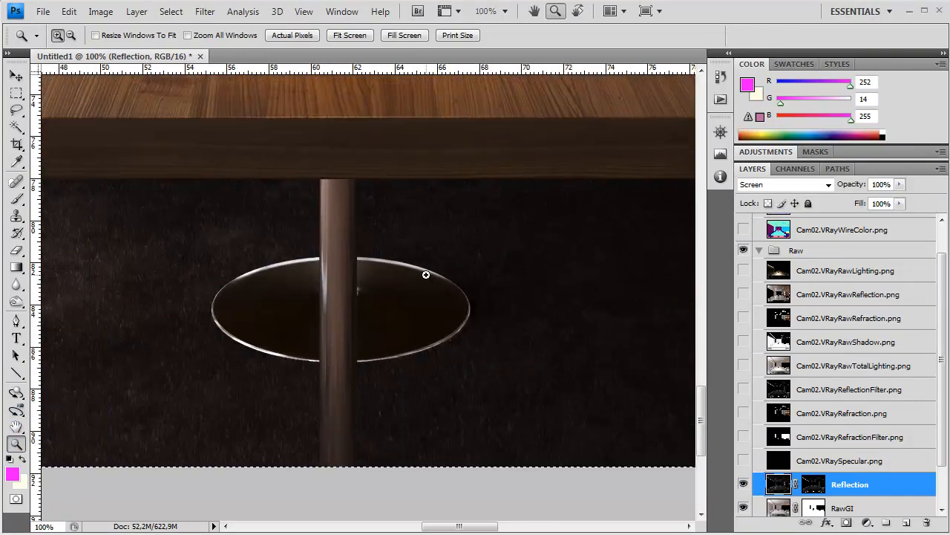
{"action": "left_click", "coordinate": [743, 484]}
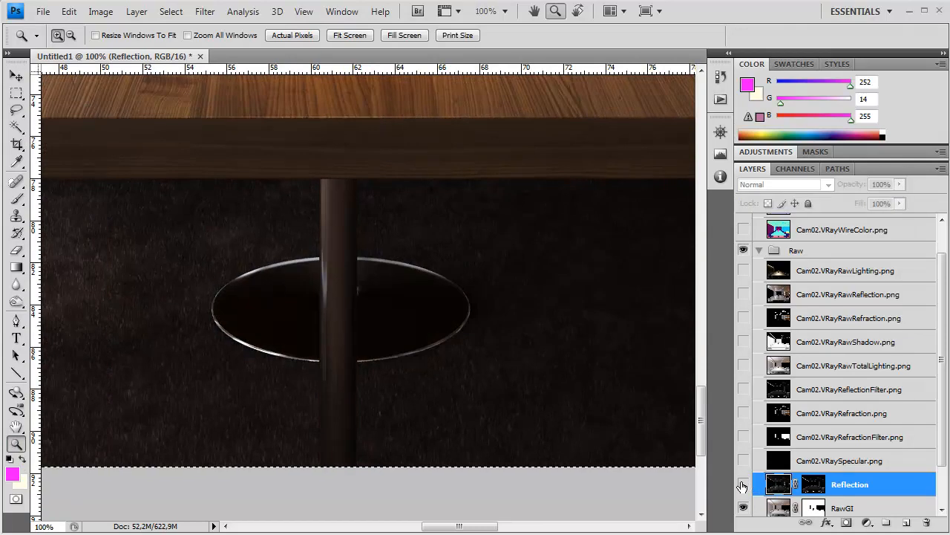
{"action": "left_click", "coordinate": [743, 485]}
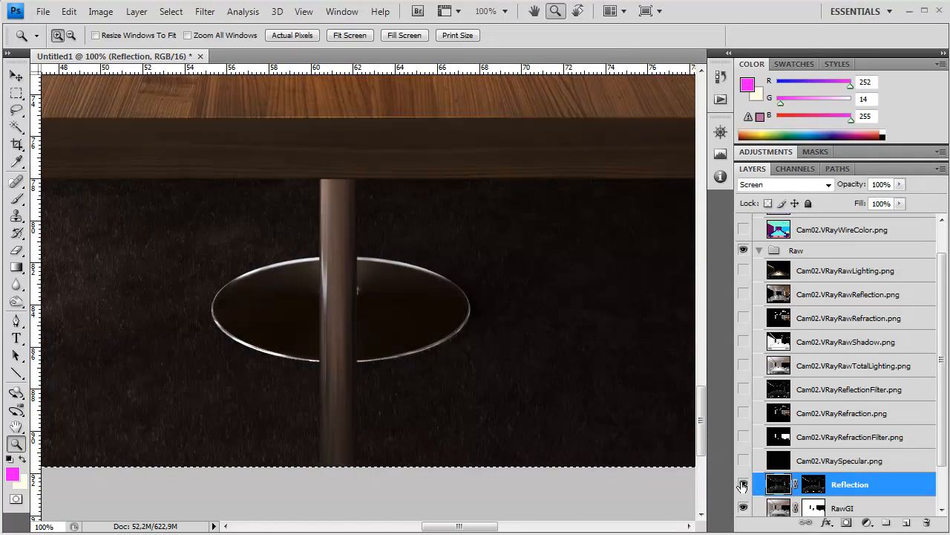
Paint black on the Reflection mask along the rim of the table's round base with a 15 px brush.
{"action": "left_click", "coordinate": [813, 484]}
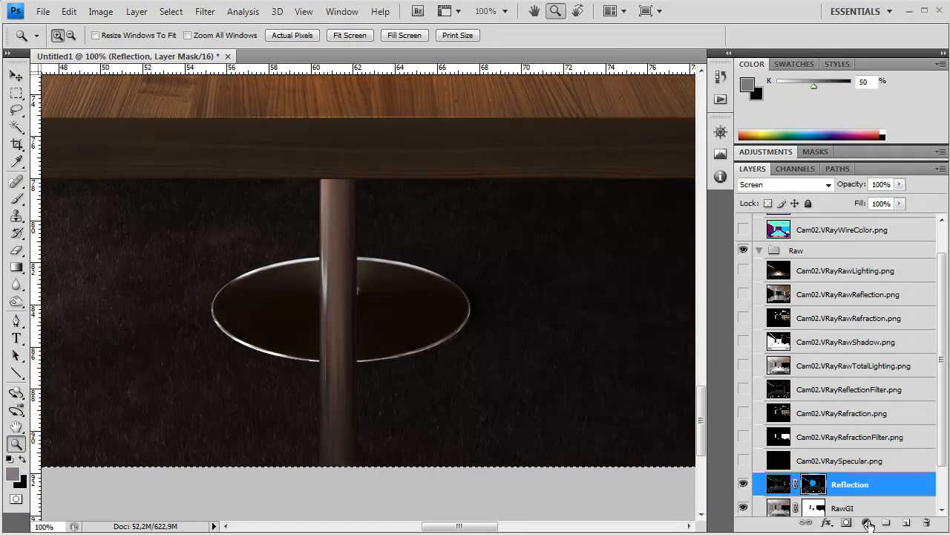
{"action": "left_click", "coordinate": [16, 198]}
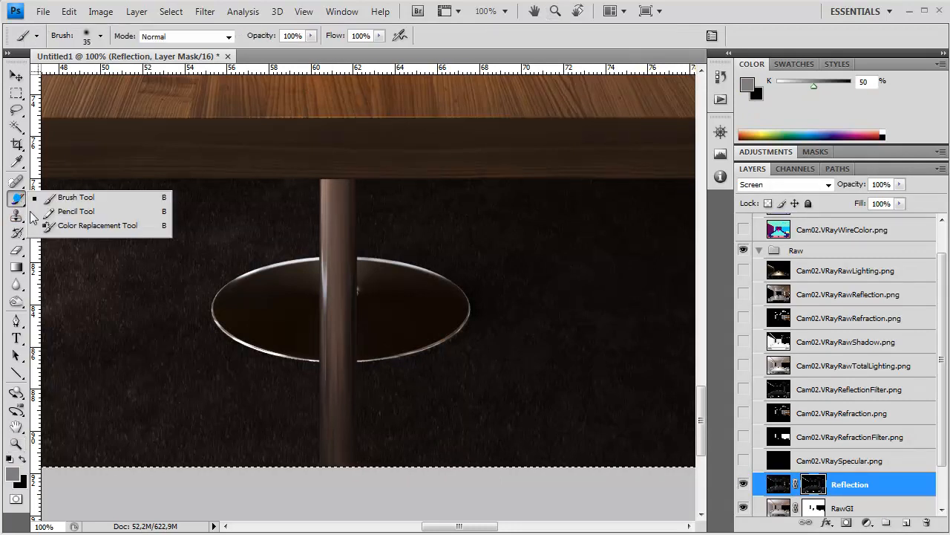
{"action": "key", "text": "z"}
{"action": "left_click", "coordinate": [22, 459]}
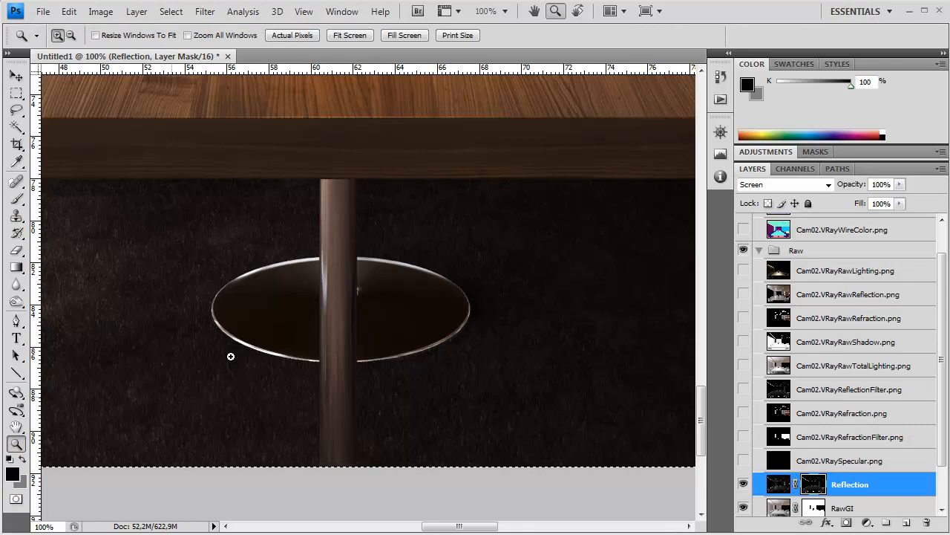
{"action": "left_click", "coordinate": [16, 198]}
{"action": "key", "text": "bracketleft"}
{"action": "key", "text": "bracketleft"}
{"action": "key", "text": "bracketleft"}
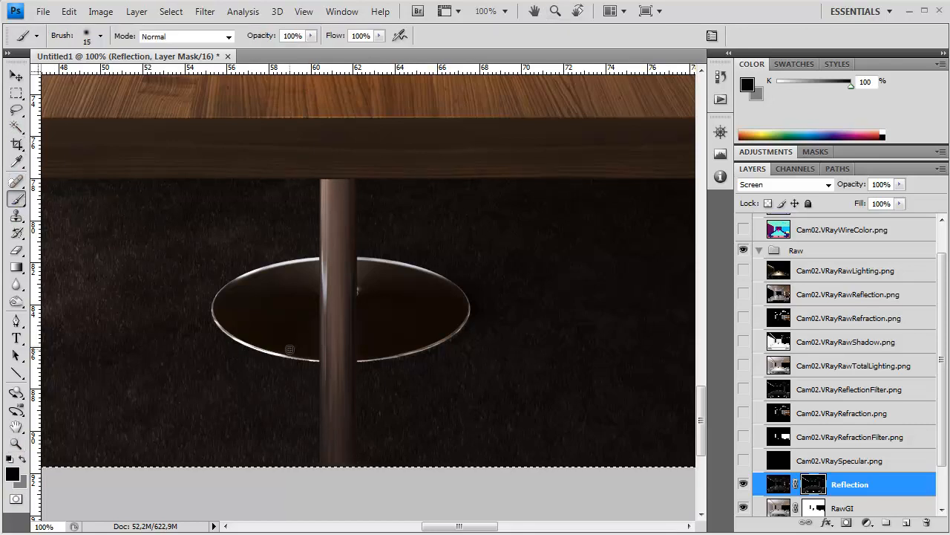
{"action": "left_click_drag", "start_coordinate": [317, 362], "coordinate": [303, 358]}
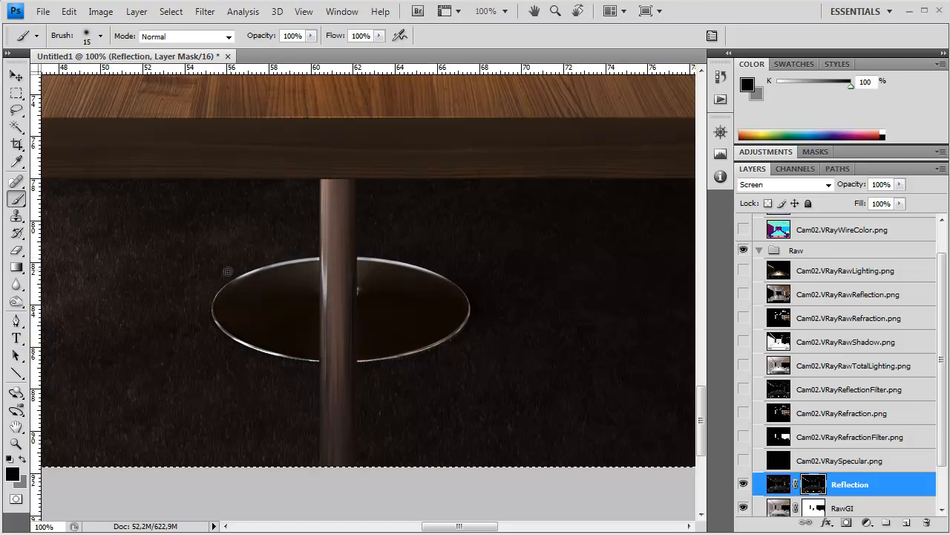
{"action": "left_click_drag", "start_coordinate": [360, 253], "coordinate": [389, 260]}
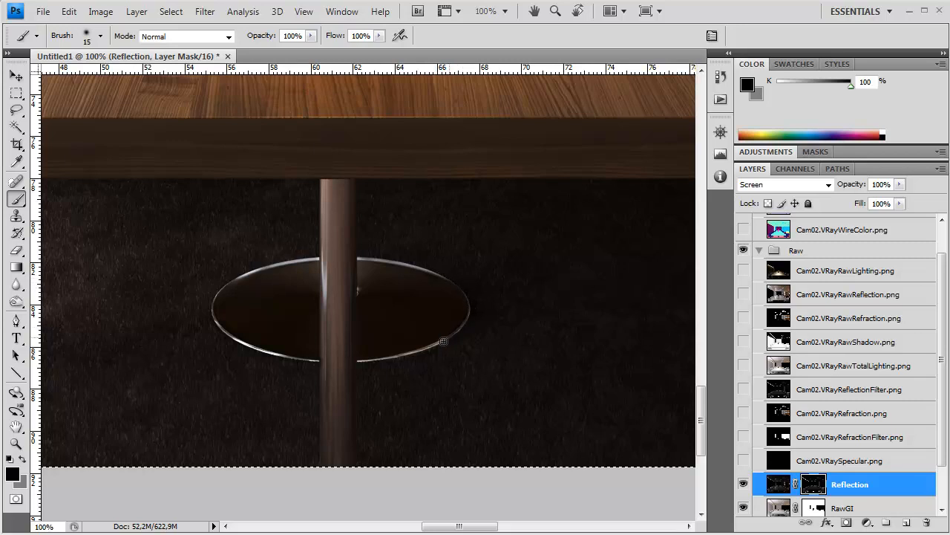
{"action": "left_click_drag", "start_coordinate": [383, 357], "coordinate": [296, 363]}
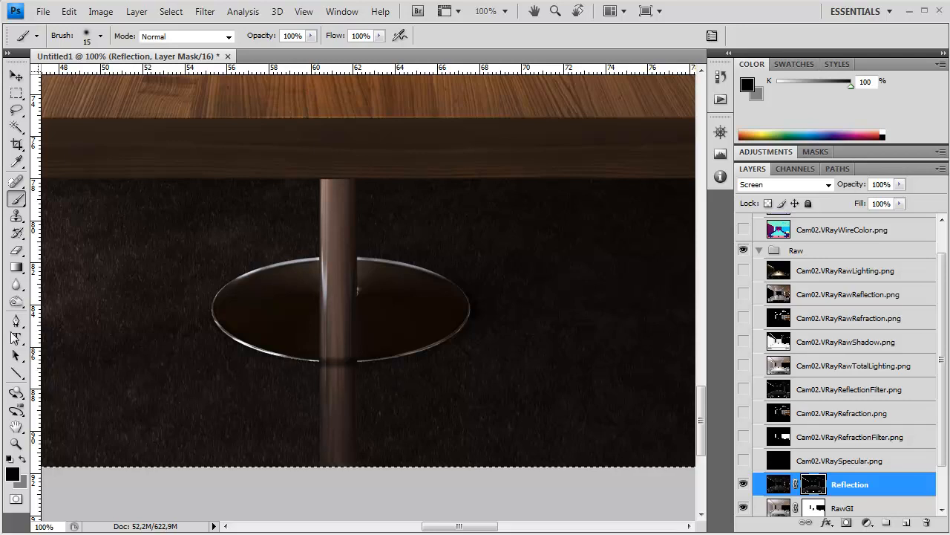
Set the painting colour to white and paint the Reflection mask back over the table leg where it crosses the base's rim.
{"action": "left_click", "coordinate": [23, 459]}
{"action": "left_click", "coordinate": [14, 474]}
{"action": "left_click_drag", "start_coordinate": [310, 161], "coordinate": [248, 59]}
{"action": "left_click", "coordinate": [587, 47]}
{"action": "left_click_drag", "start_coordinate": [328, 365], "coordinate": [323, 352]}
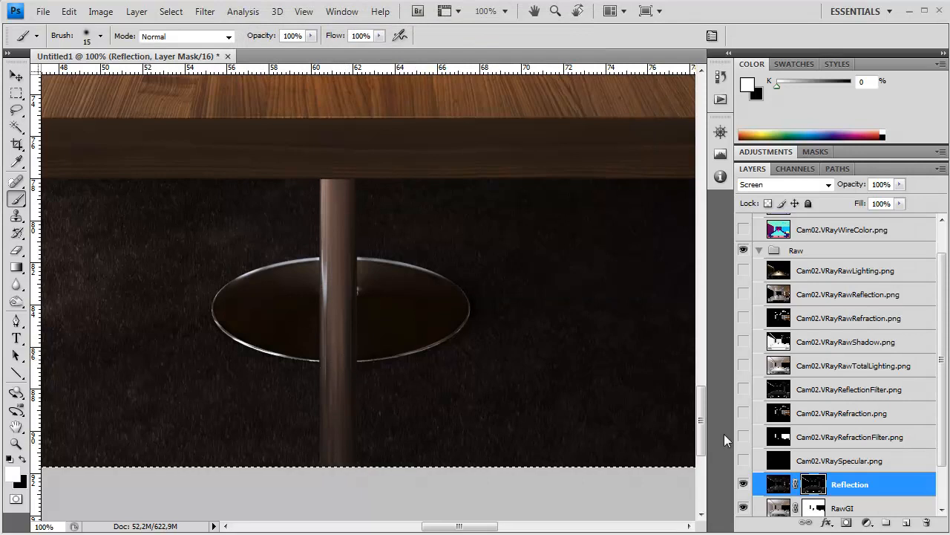
Compare the image with the Reflection layer hidden and shown, and lower the layer's opacity to 50%.
{"action": "left_click", "coordinate": [743, 484]}
{"action": "left_click", "coordinate": [743, 485]}
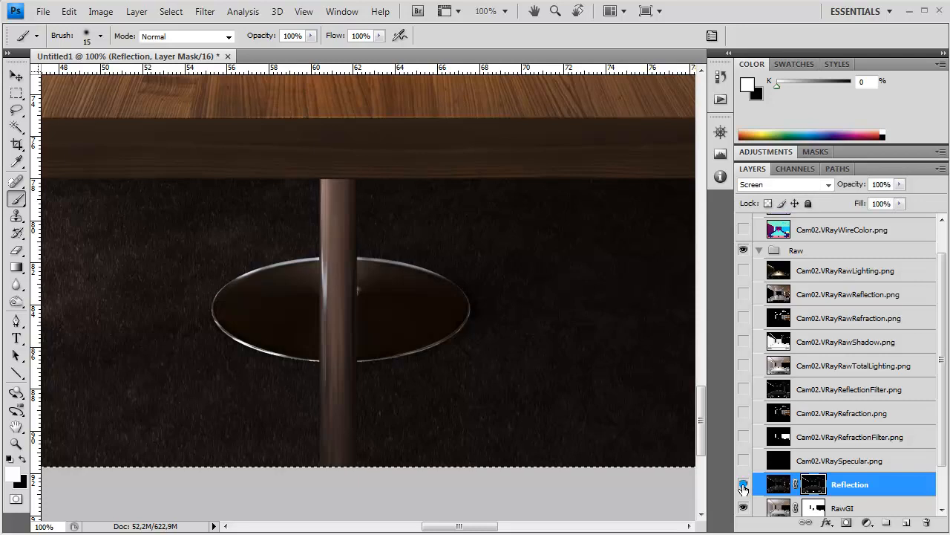
{"action": "left_click", "coordinate": [899, 184]}
{"action": "left_click_drag", "start_coordinate": [900, 204], "coordinate": [867, 216]}
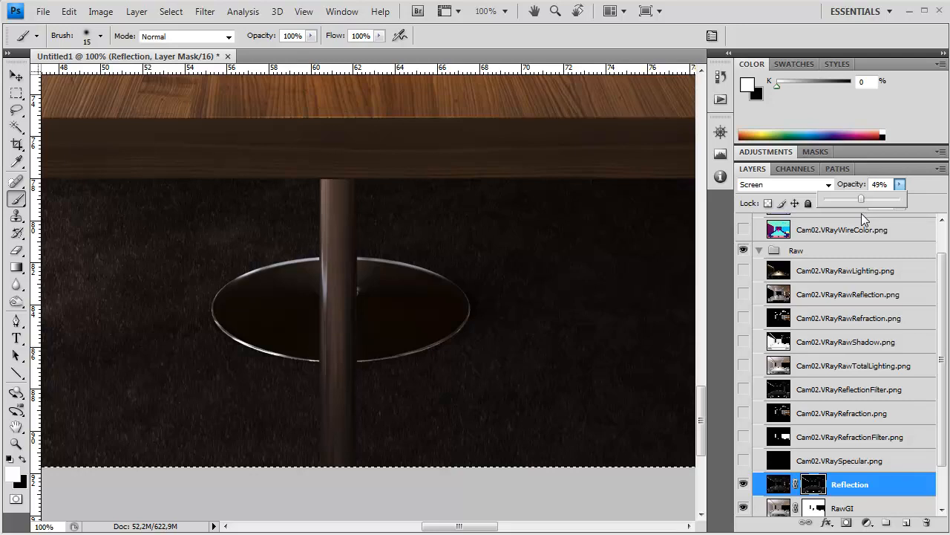
Show the VRayWireColor layer over the tabletop area and make it the active layer.
{"action": "left_click_drag", "start_coordinate": [373, 189], "coordinate": [487, 414]}
{"action": "key", "text": "x"}
{"action": "left_click", "coordinate": [744, 229]}
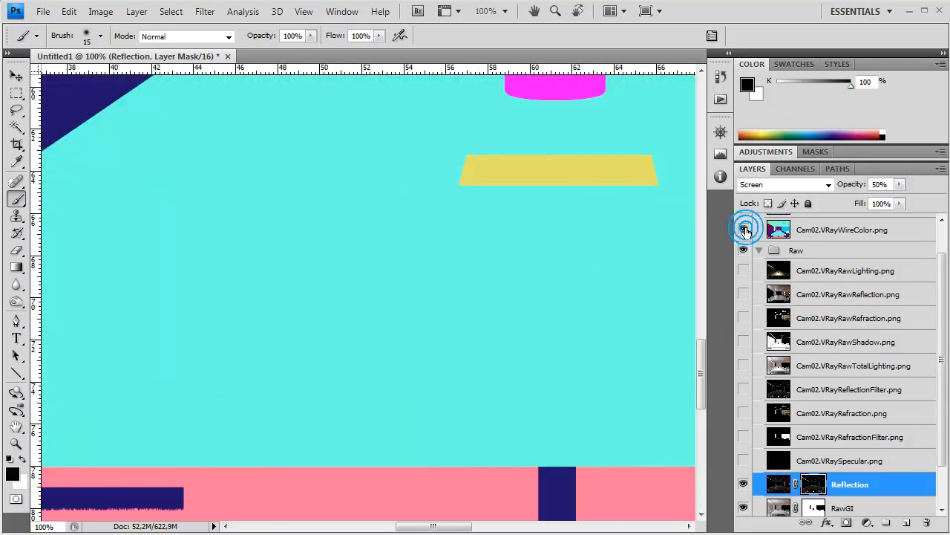
{"action": "left_click", "coordinate": [781, 236]}
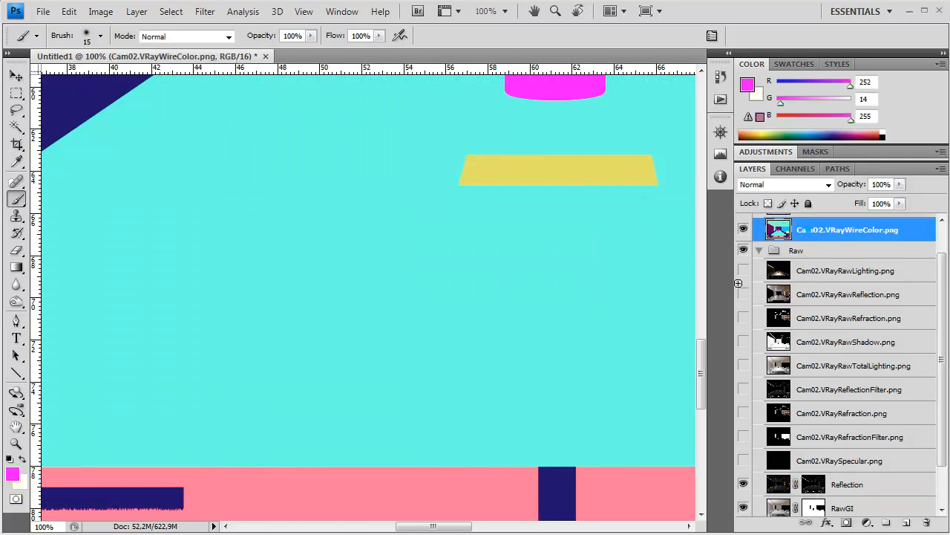
Select the yellow colour of the tabletop plate on the VRayWireColor layer using Color Range with a fuzziness of 32.
{"action": "left_click", "coordinate": [16, 93]}
{"action": "right_click", "coordinate": [472, 159]}
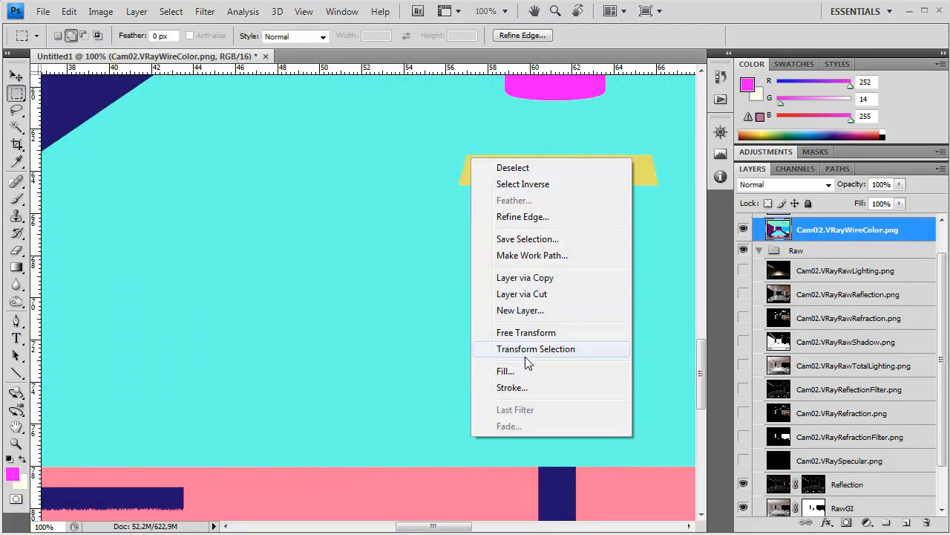
{"action": "left_click", "coordinate": [430, 297]}
{"action": "right_click", "coordinate": [516, 228]}
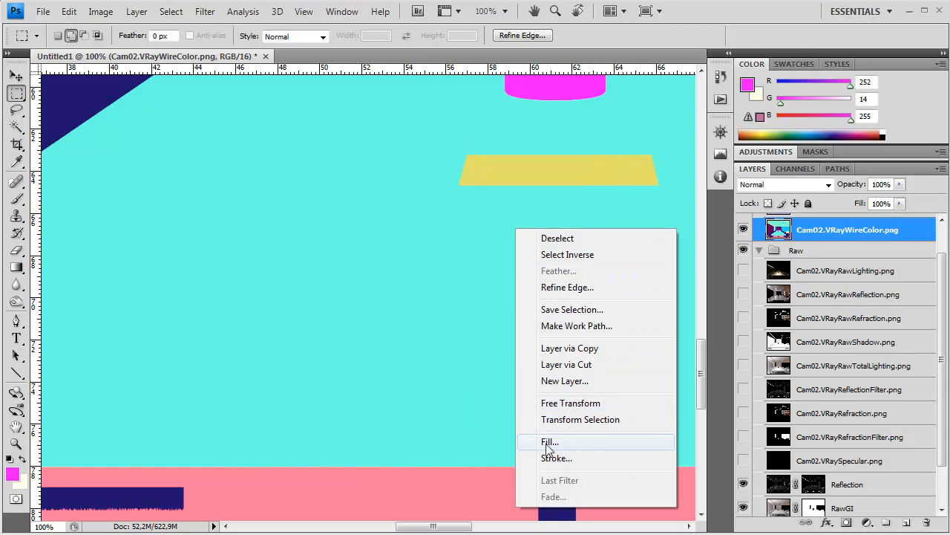
{"action": "left_click", "coordinate": [418, 235]}
{"action": "left_click", "coordinate": [204, 12]}
{"action": "mouse_move", "coordinate": [170, 13]}
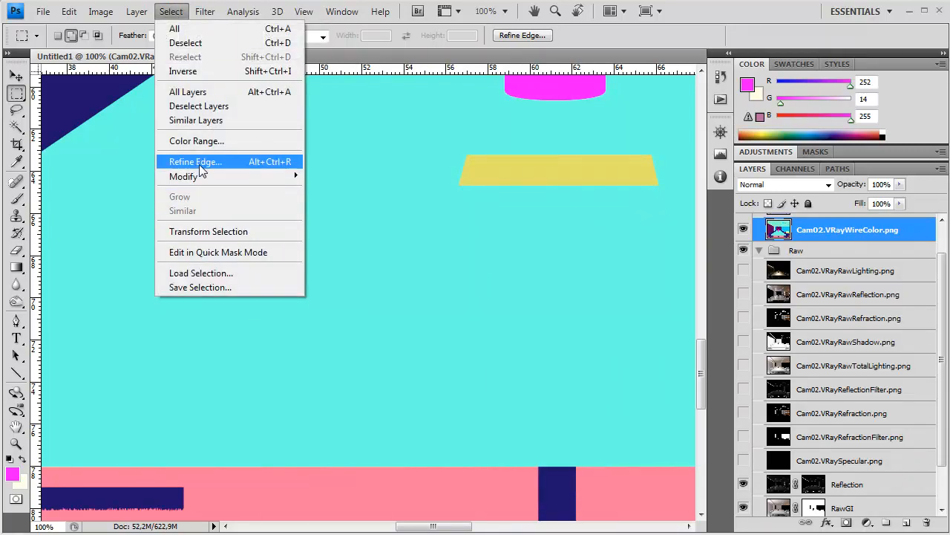
{"action": "left_click", "coordinate": [219, 140]}
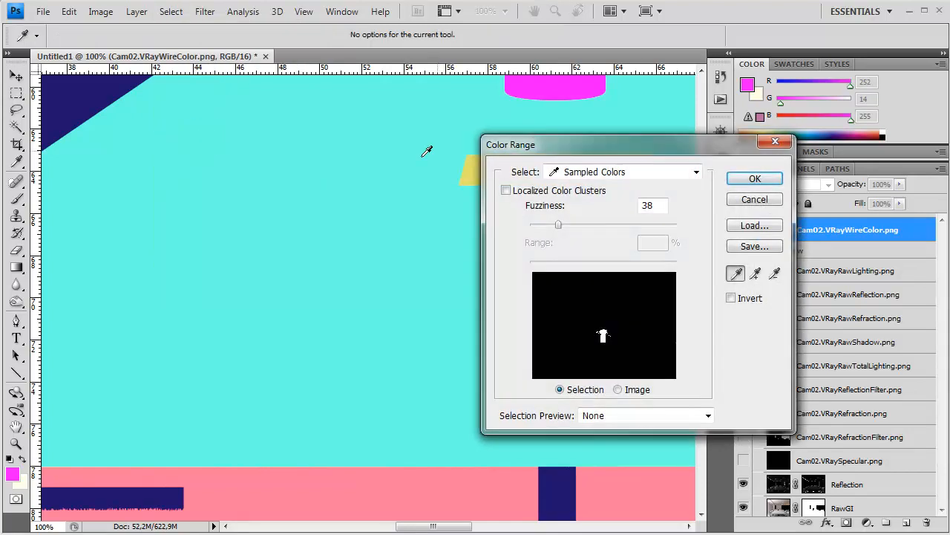
{"action": "left_click", "coordinate": [474, 175]}
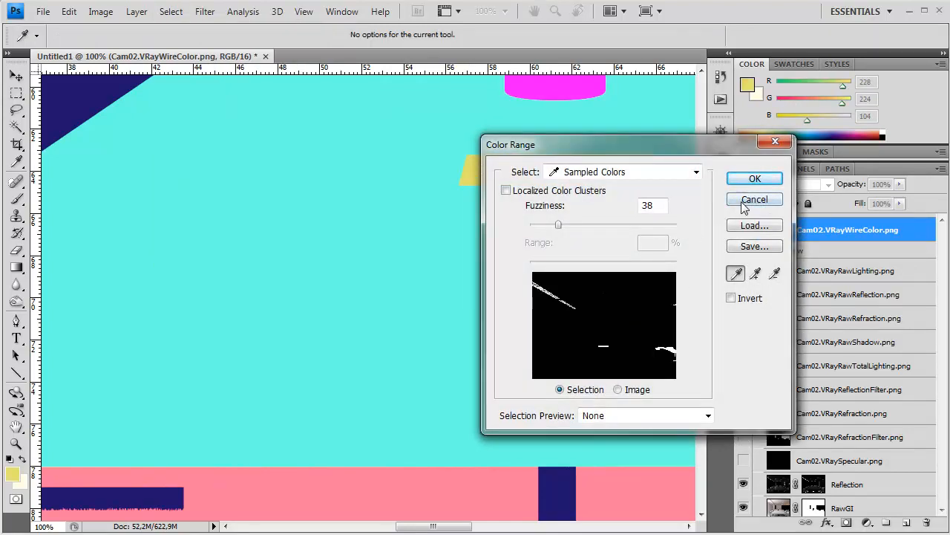
{"action": "mouse_move", "coordinate": [561, 225]}
{"action": "left_mouse_down"}
{"action": "mouse_move", "coordinate": [528, 242]}
{"action": "mouse_move", "coordinate": [555, 241]}
{"action": "left_mouse_up"}
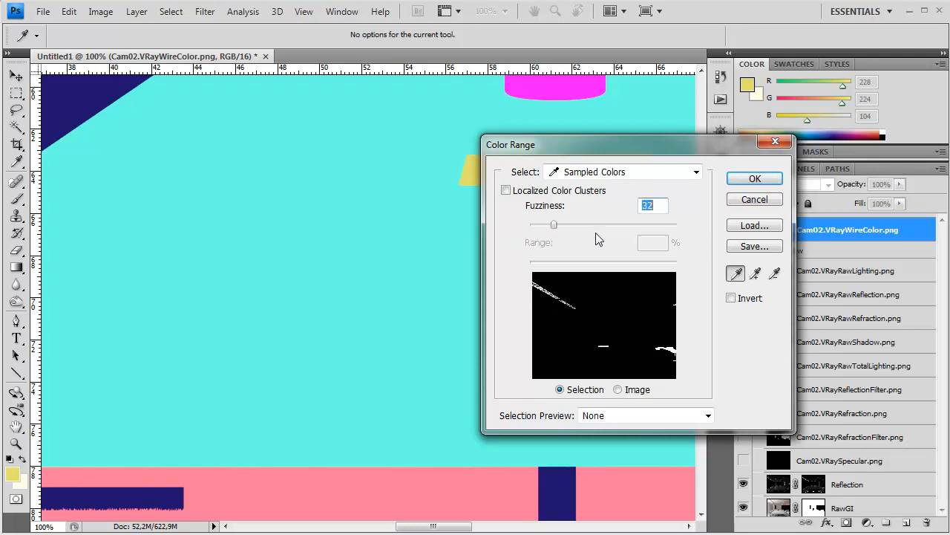
{"action": "left_click", "coordinate": [755, 179]}
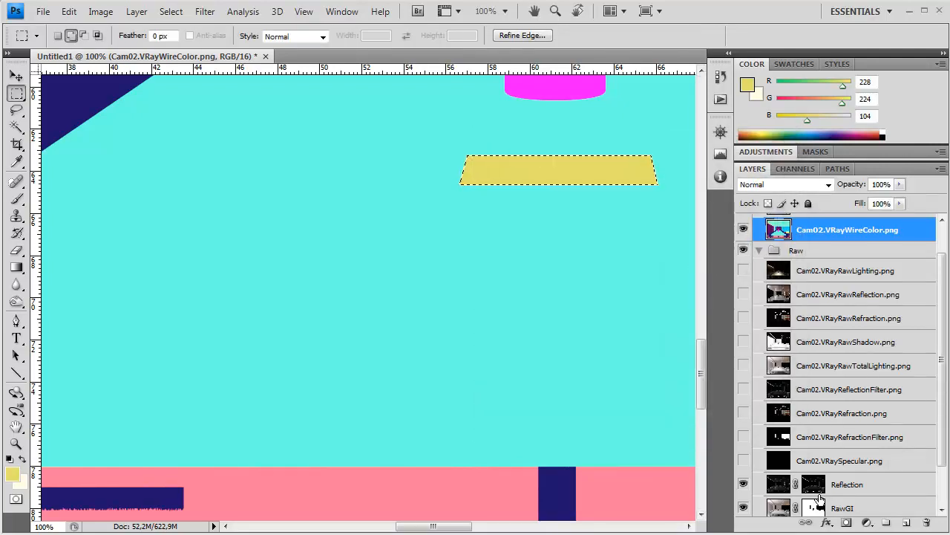
Hide the VRayWireColor layer and paint black on the Reflection mask over the selected tabletop plate with a 100 px brush.
{"action": "left_click", "coordinate": [813, 484]}
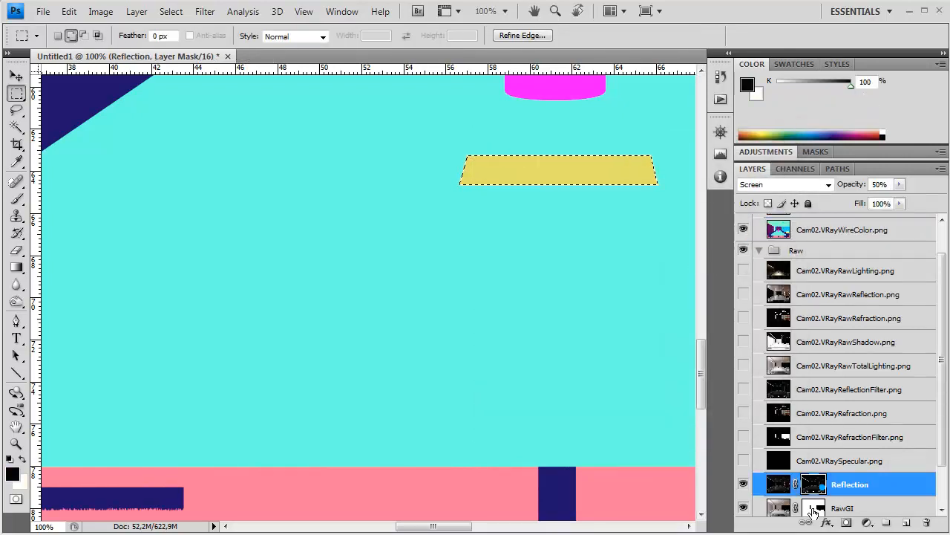
{"action": "left_click", "coordinate": [742, 229]}
{"action": "left_click", "coordinate": [18, 197]}
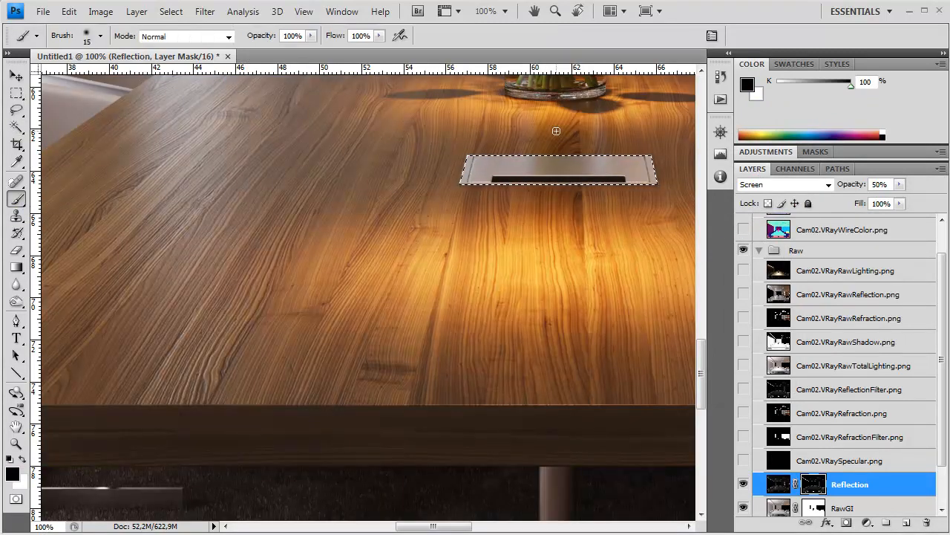
{"action": "key", "text": "bracketright"}
{"action": "key", "text": "bracketright"}
{"action": "key", "text": "bracketright"}
{"action": "key", "text": "bracketright"}
{"action": "key", "text": "bracketright"}
{"action": "key", "text": "bracketright"}
{"action": "key", "text": "bracketright"}
{"action": "key", "text": "bracketright"}
{"action": "mouse_move", "coordinate": [476, 174]}
{"action": "left_mouse_down"}
{"action": "mouse_move", "coordinate": [479, 269]}
{"action": "mouse_move", "coordinate": [488, 199]}
{"action": "mouse_move", "coordinate": [602, 177]}
{"action": "left_mouse_up"}
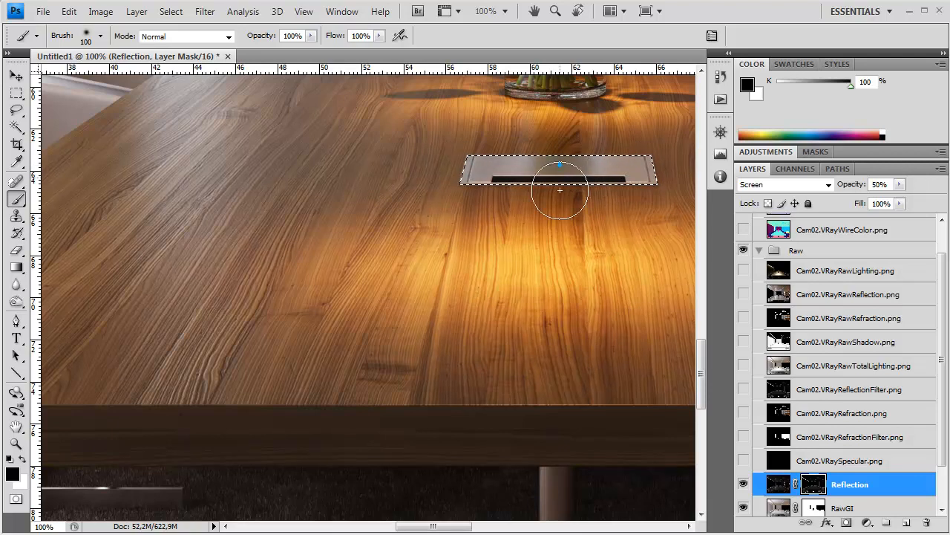
Examine the chairs, lettered wall and table with the Reflection layer hidden and shown.
{"action": "key", "text": "m"}
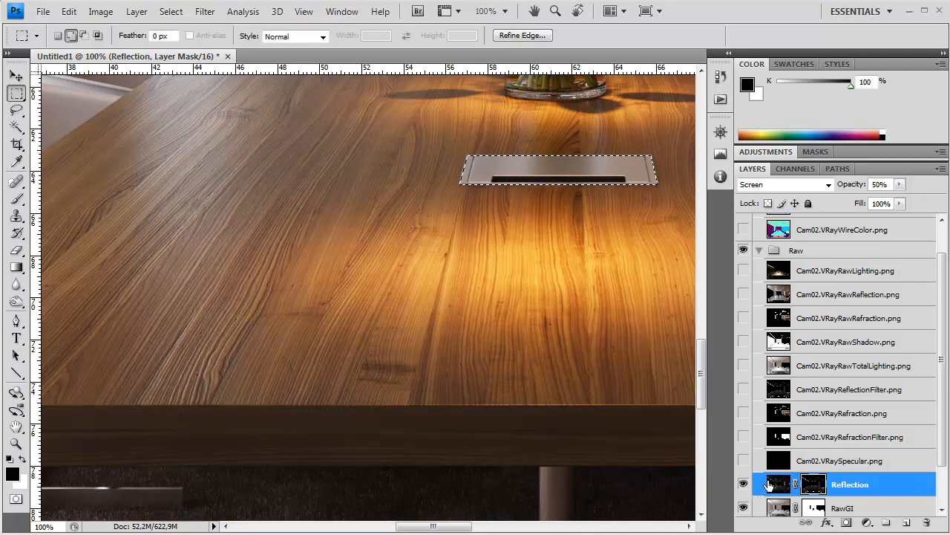
{"action": "left_click", "coordinate": [16, 443]}
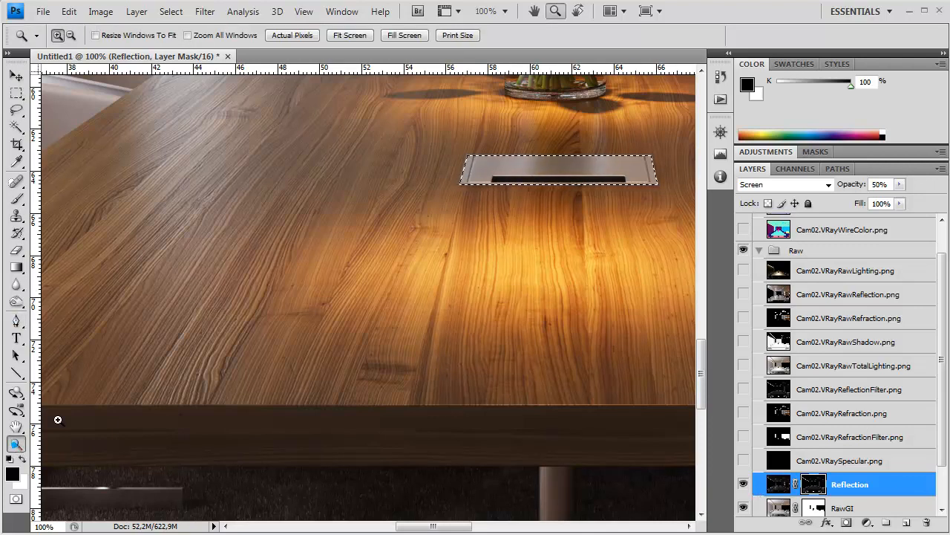
{"action": "left_click_drag", "start_coordinate": [516, 299], "coordinate": [536, 298]}
{"action": "left_click_drag", "start_coordinate": [286, 305], "coordinate": [406, 297]}
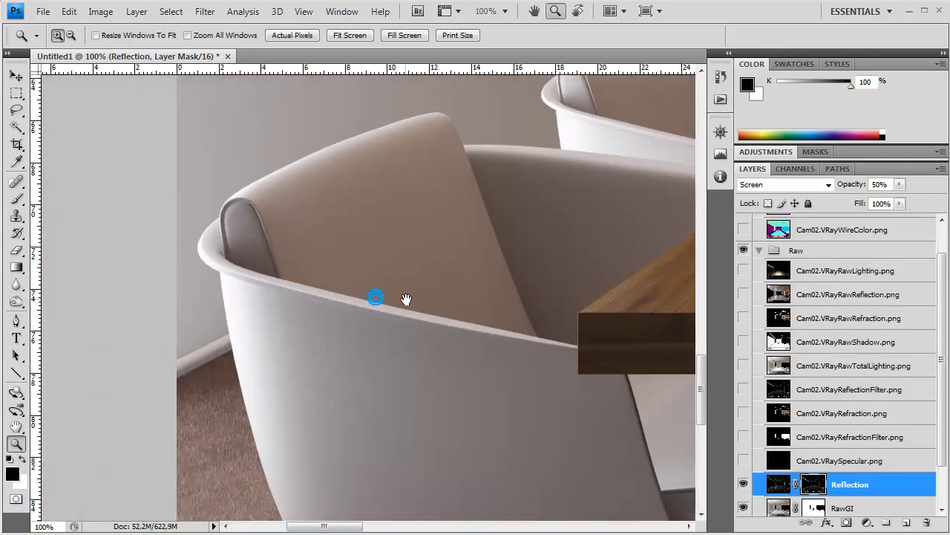
{"action": "left_click", "coordinate": [745, 485]}
{"action": "left_click_drag", "start_coordinate": [511, 147], "coordinate": [376, 326]}
{"action": "left_click", "coordinate": [747, 483]}
{"action": "left_click", "coordinate": [745, 484]}
{"action": "left_click_drag", "start_coordinate": [529, 302], "coordinate": [402, 280]}
{"action": "left_click", "coordinate": [743, 483]}
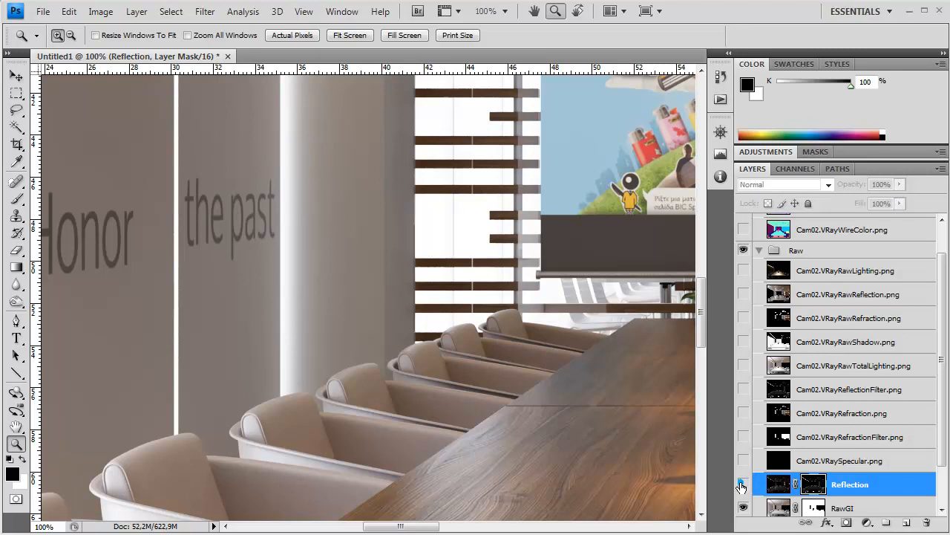
{"action": "left_click", "coordinate": [743, 484]}
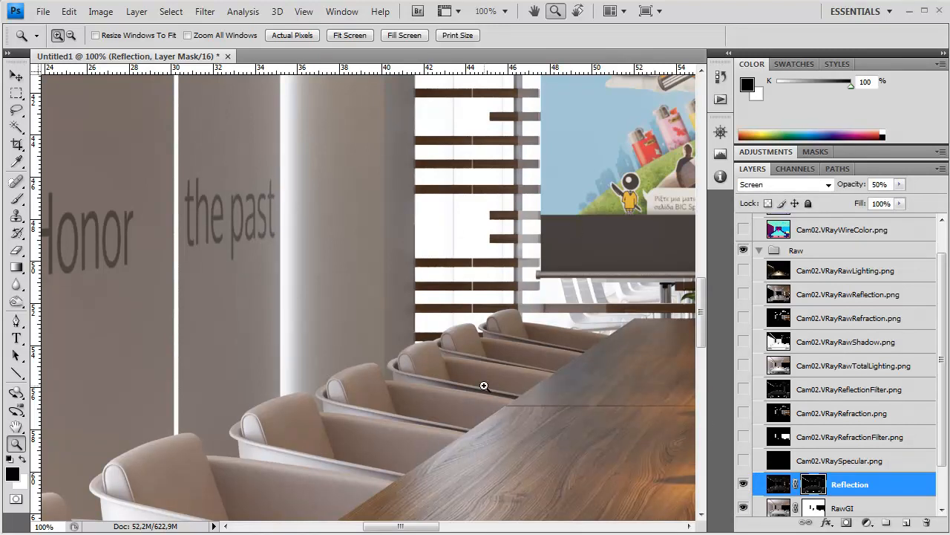
Examine the ceiling and its vents with the Reflection layer hidden and shown, clearing the selection for a better view.
{"action": "left_click_drag", "start_coordinate": [605, 165], "coordinate": [441, 498]}
{"action": "left_click_drag", "start_coordinate": [384, 324], "coordinate": [405, 464]}
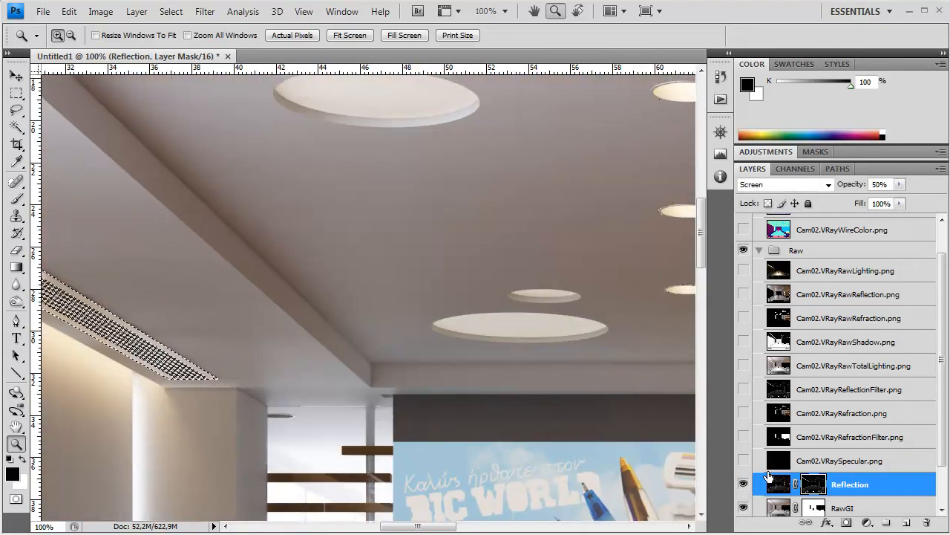
{"action": "left_click", "coordinate": [743, 484]}
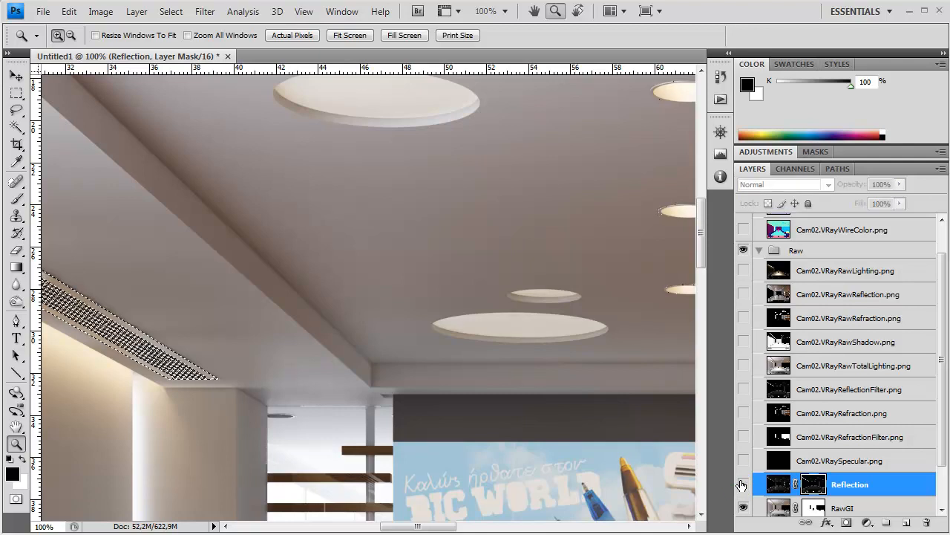
{"action": "left_click", "coordinate": [744, 484]}
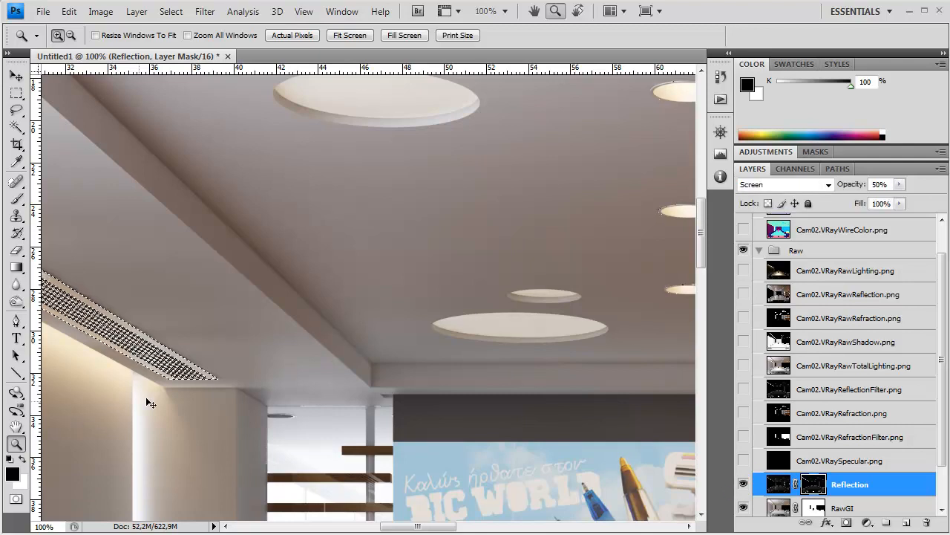
{"action": "key", "text": "ctrl+d"}
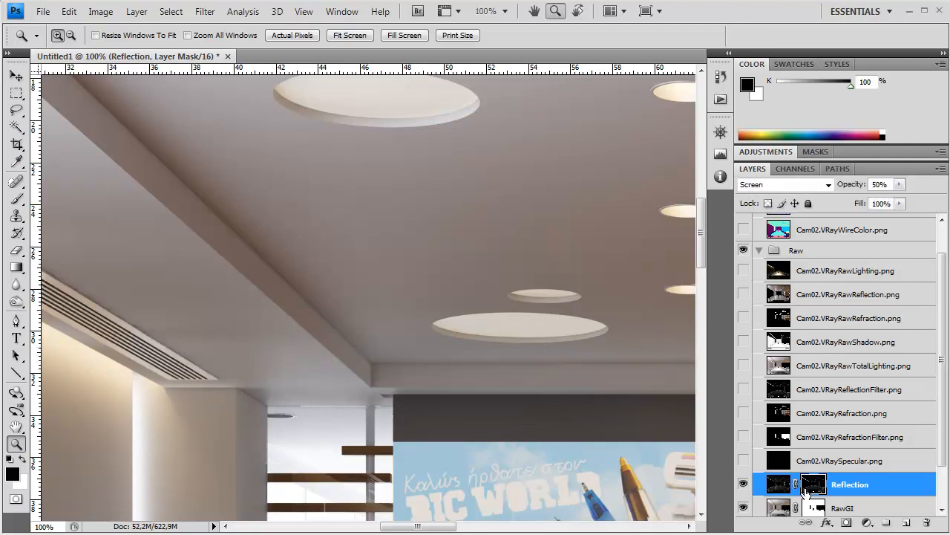
{"action": "left_click", "coordinate": [743, 484]}
{"action": "left_click", "coordinate": [743, 484]}
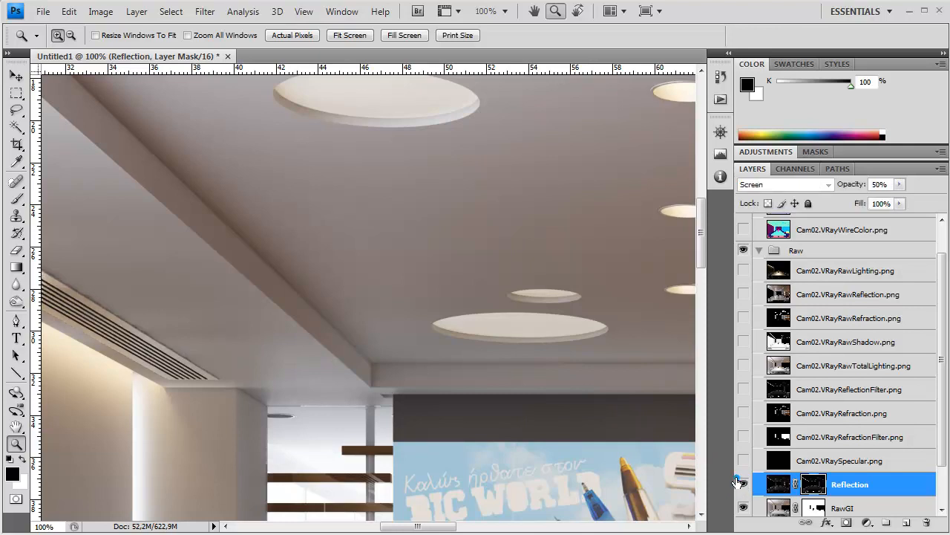
{"action": "left_click", "coordinate": [743, 484]}
{"action": "left_click", "coordinate": [744, 484]}
{"action": "left_click_drag", "start_coordinate": [328, 353], "coordinate": [509, 296]}
Restore the colour selection and paint black on the Reflection mask along the selected ceiling vents with a 100 px brush.
{"action": "key", "text": "ctrl+h"}
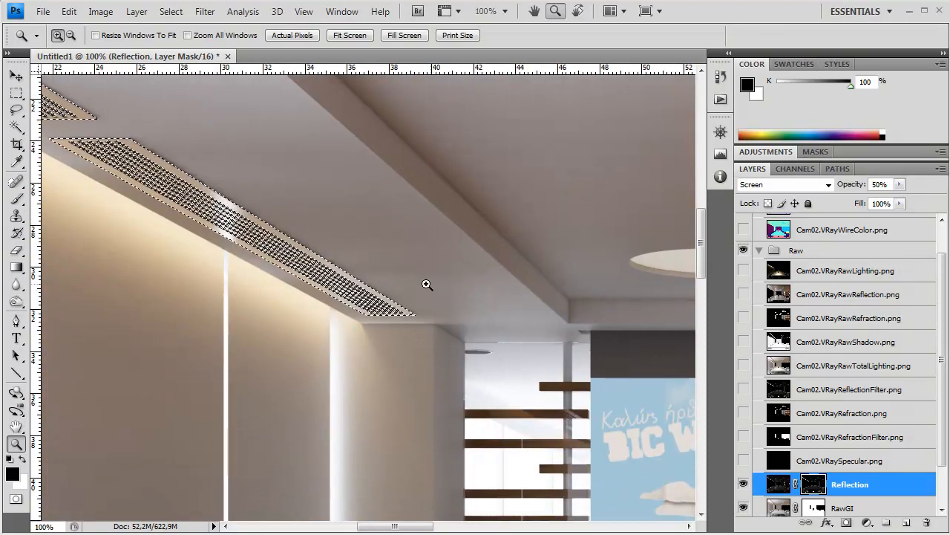
{"action": "left_click_drag", "start_coordinate": [408, 284], "coordinate": [475, 287]}
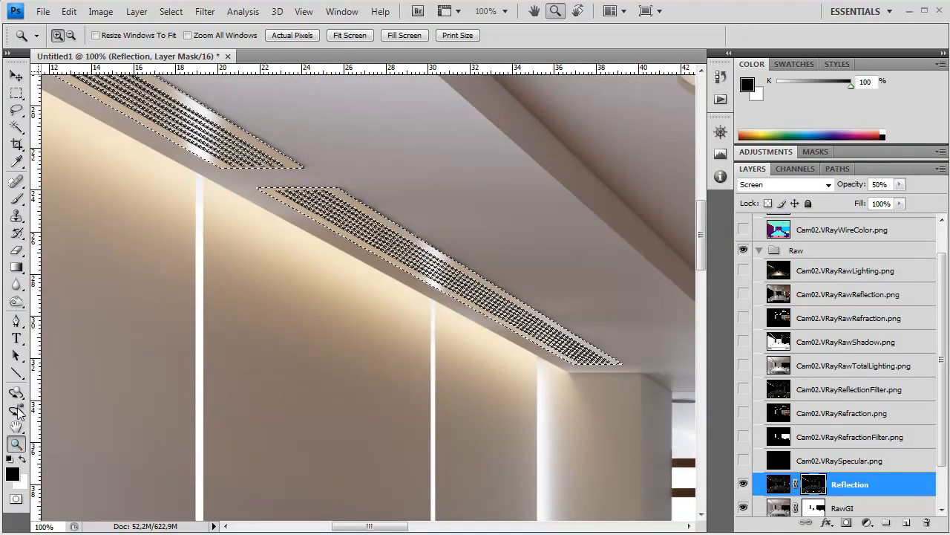
{"action": "left_click", "coordinate": [17, 199]}
{"action": "mouse_move", "coordinate": [396, 244]}
{"action": "left_mouse_down"}
{"action": "mouse_move", "coordinate": [237, 168]}
{"action": "mouse_move", "coordinate": [484, 276]}
{"action": "left_mouse_up"}
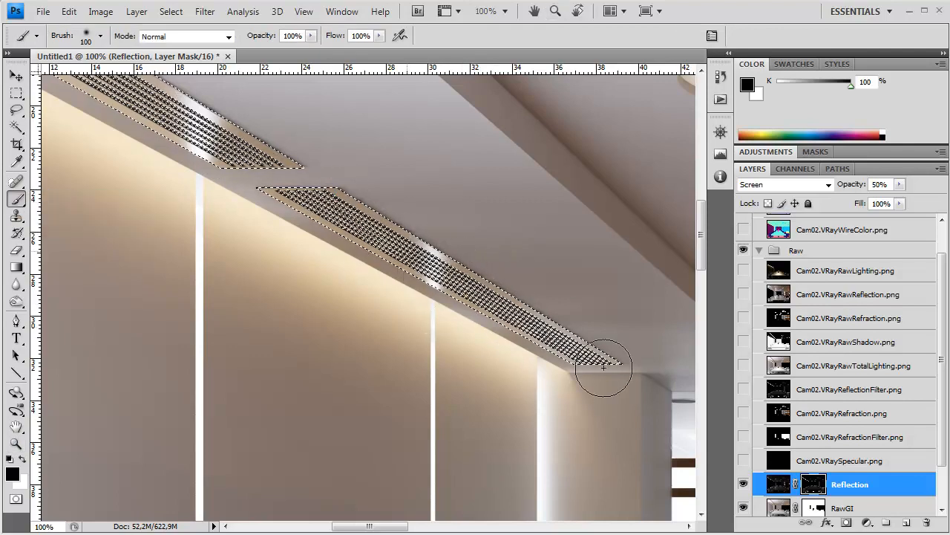
{"action": "mouse_move", "coordinate": [556, 383]}
{"action": "left_mouse_down"}
{"action": "mouse_move", "coordinate": [598, 438]}
{"action": "mouse_move", "coordinate": [668, 477]}
{"action": "left_mouse_up"}
{"action": "left_click_drag", "start_coordinate": [416, 329], "coordinate": [494, 369]}
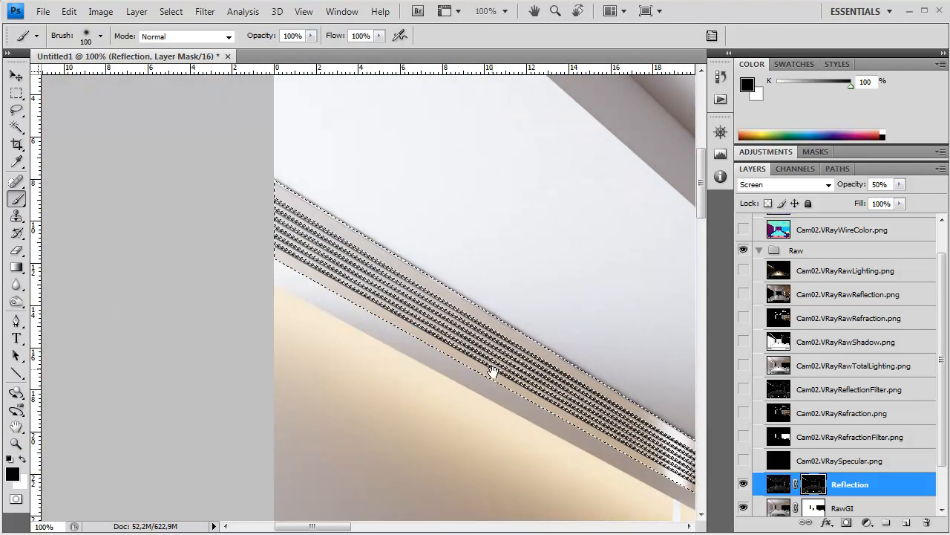
{"action": "scroll", "coordinate": [256, 279], "scroll_direction": "down", "scroll_amount": 3}
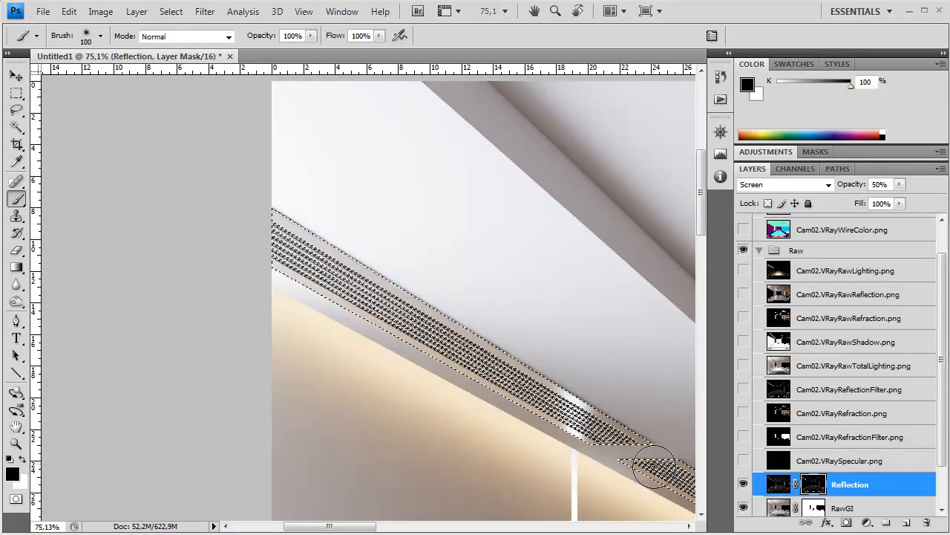
Check the vents without the selection, restore it, and paint black over them on the Reflection mask with a 400 px brush.
{"action": "key", "text": "ctrl+d"}
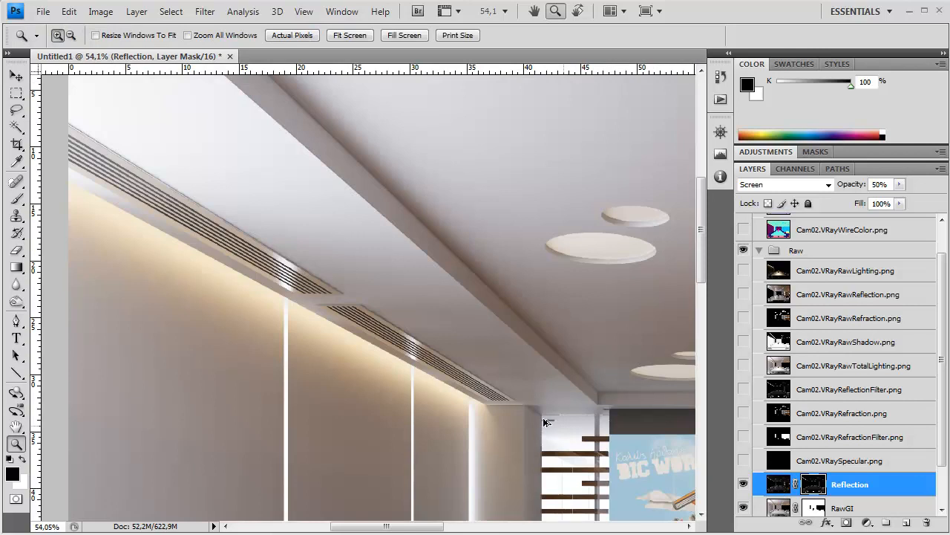
{"action": "key", "text": "ctrl+shift+d"}
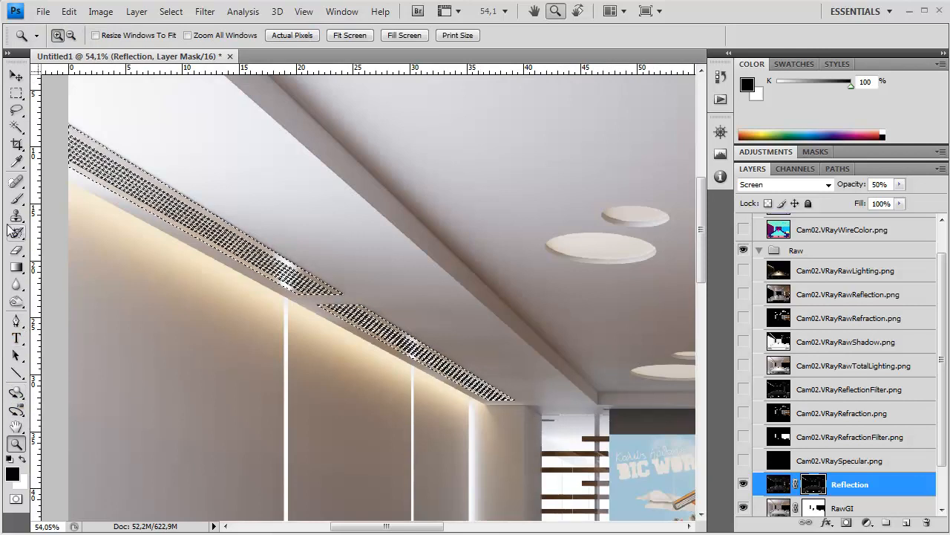
{"action": "left_click", "coordinate": [16, 199]}
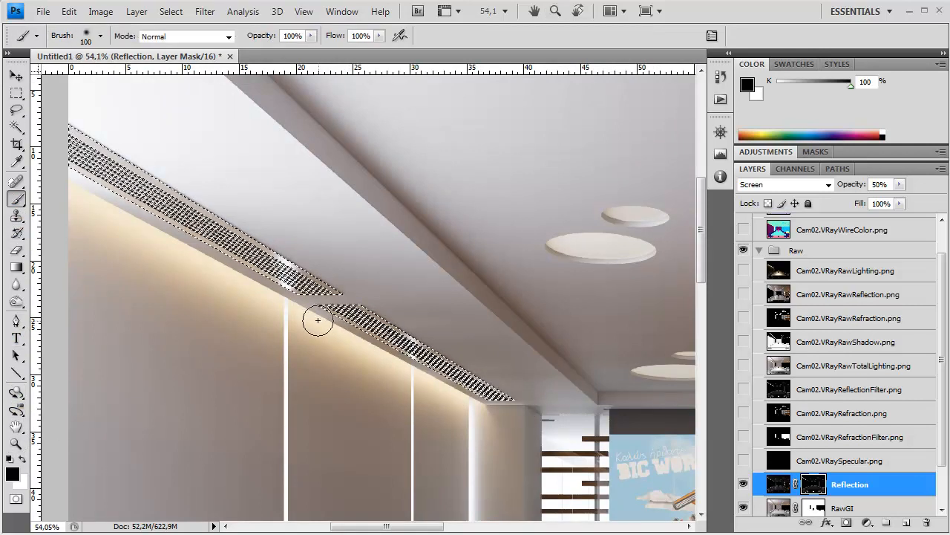
{"action": "key", "text": "bracketright"}
{"action": "key", "text": "bracketright"}
{"action": "key", "text": "bracketright"}
{"action": "key", "text": "bracketright"}
{"action": "key", "text": "bracketright"}
{"action": "key", "text": "bracketright"}
{"action": "key", "text": "bracketright"}
{"action": "mouse_move", "coordinate": [321, 300]}
{"action": "left_mouse_down"}
{"action": "mouse_move", "coordinate": [324, 282]}
{"action": "mouse_move", "coordinate": [201, 211]}
{"action": "mouse_move", "coordinate": [325, 296]}
{"action": "mouse_move", "coordinate": [315, 289]}
{"action": "left_mouse_up"}
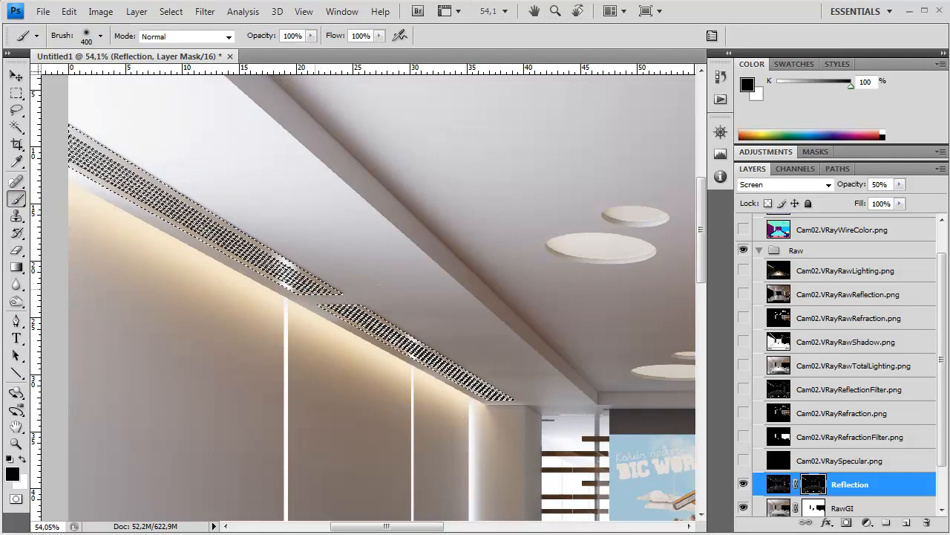
Compare the table's far end, chair legs, armchair and glass partition with the Reflection layer hidden and shown.
{"action": "left_click", "coordinate": [745, 484]}
{"action": "left_click_drag", "start_coordinate": [142, 215], "coordinate": [71, 155]}
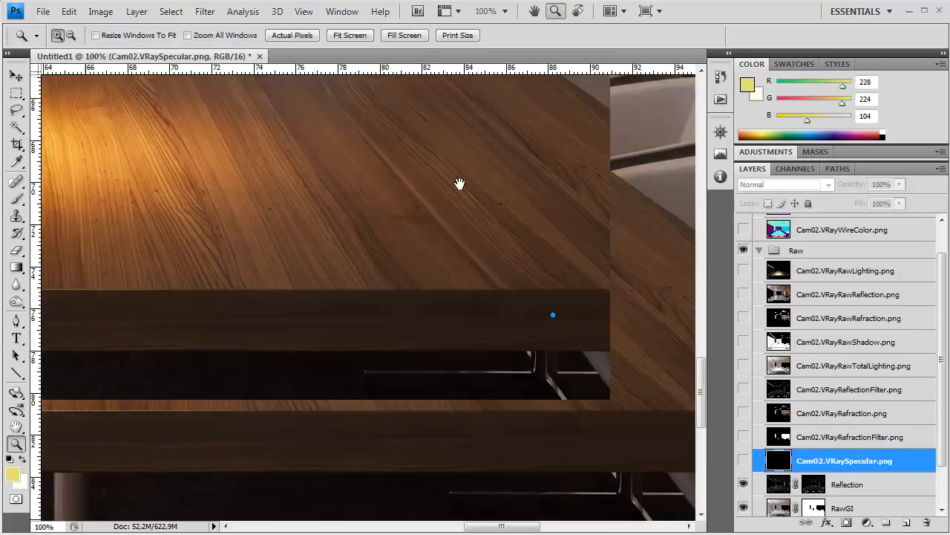
{"action": "left_click_drag", "start_coordinate": [459, 184], "coordinate": [416, 126]}
{"action": "left_click_drag", "start_coordinate": [543, 274], "coordinate": [549, 225]}
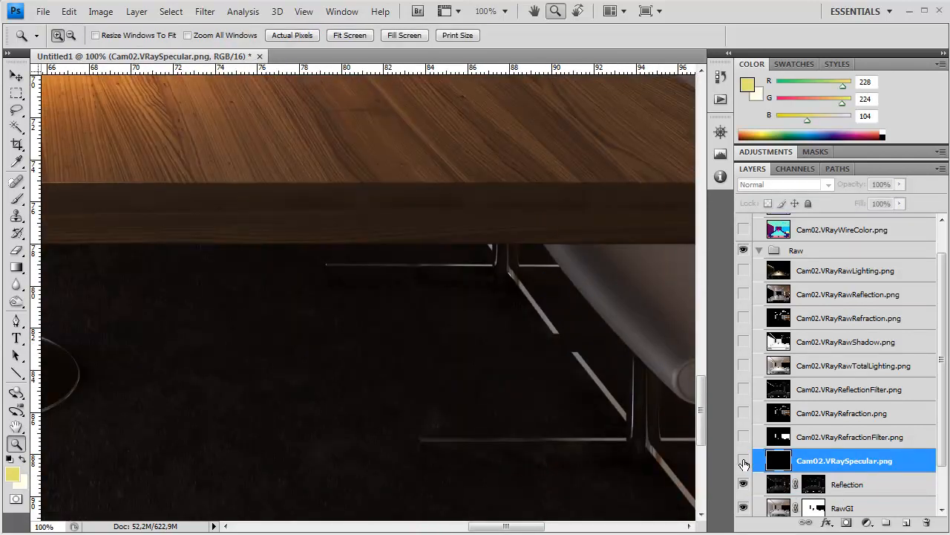
{"action": "left_click", "coordinate": [744, 484]}
{"action": "left_click", "coordinate": [743, 484]}
{"action": "left_click_drag", "start_coordinate": [519, 241], "coordinate": [230, 260]}
{"action": "left_click_drag", "start_coordinate": [591, 305], "coordinate": [149, 334]}
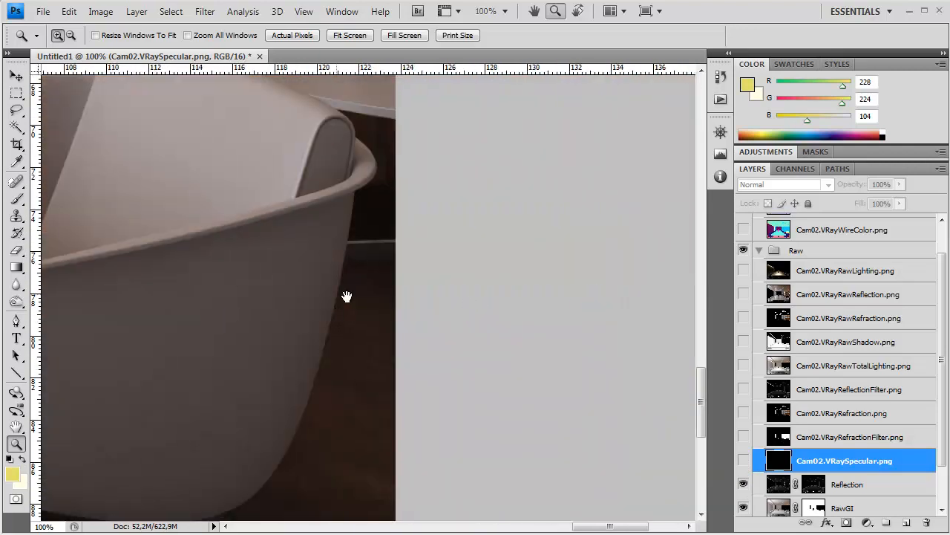
{"action": "left_click_drag", "start_coordinate": [314, 288], "coordinate": [510, 496]}
{"action": "left_click_drag", "start_coordinate": [447, 265], "coordinate": [584, 413]}
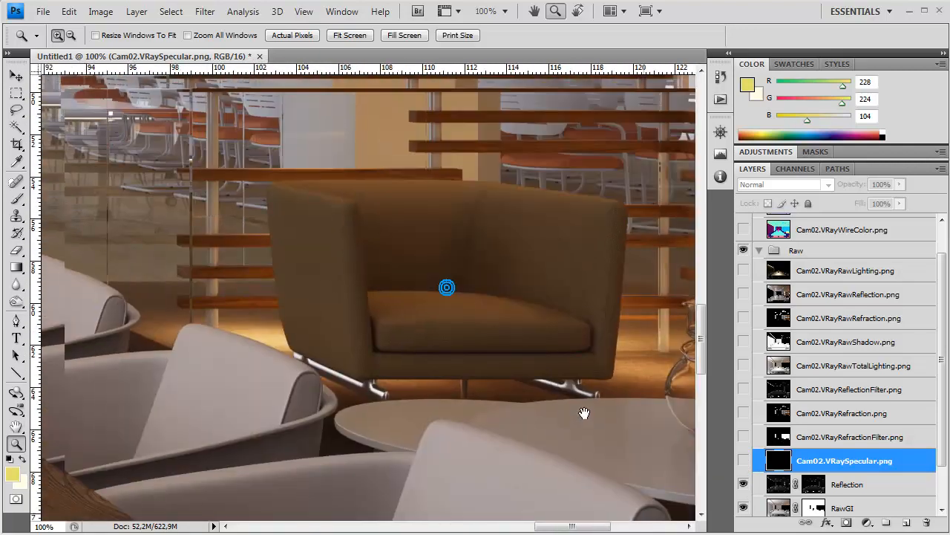
{"action": "left_click", "coordinate": [743, 484]}
{"action": "left_click", "coordinate": [743, 484]}
{"action": "left_click", "coordinate": [743, 484]}
{"action": "left_click", "coordinate": [743, 485]}
{"action": "left_click_drag", "start_coordinate": [433, 271], "coordinate": [613, 356]}
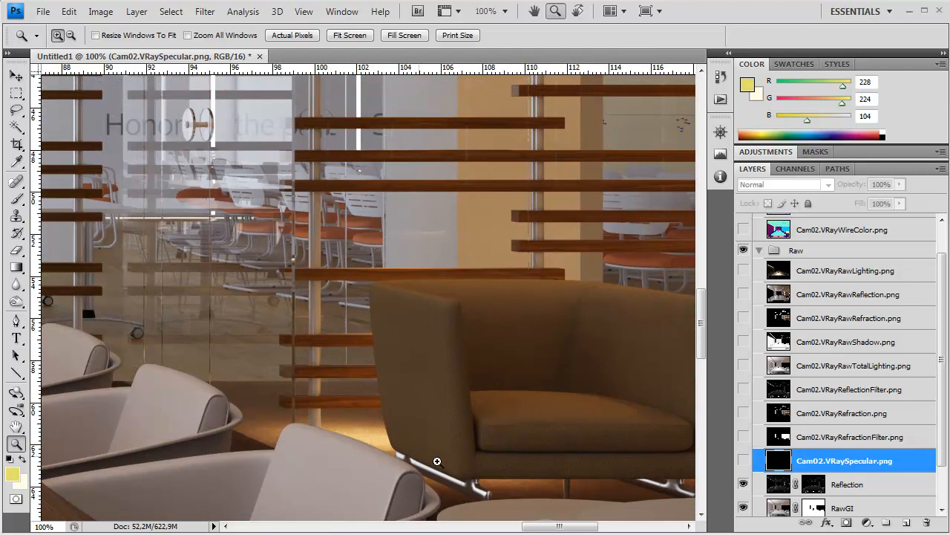
Select the armchair's pale yellow colour on the Cam02.VRayWireColor.png pass with Color Range.
{"action": "left_click", "coordinate": [837, 228]}
{"action": "left_click", "coordinate": [744, 230]}
{"action": "left_click", "coordinate": [17, 94]}
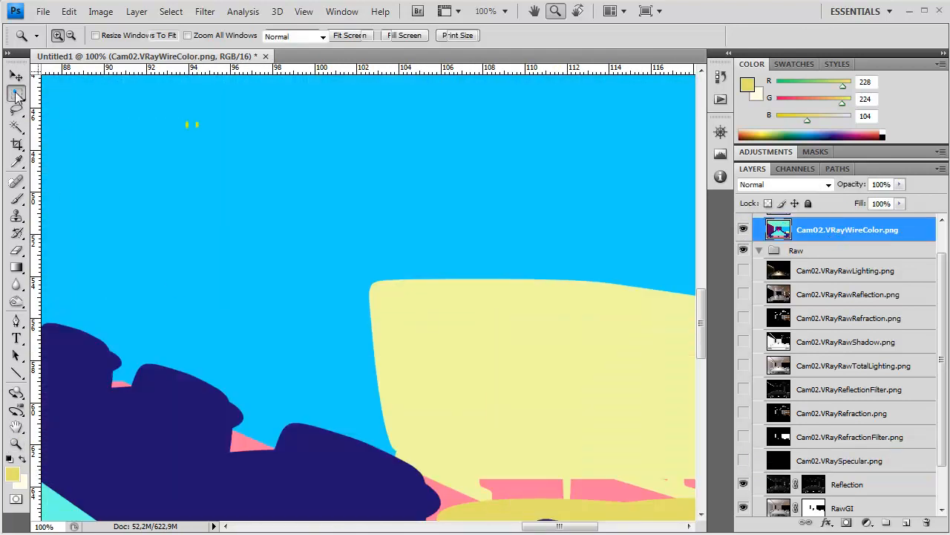
{"action": "right_click", "coordinate": [444, 282]}
{"action": "left_click", "coordinate": [501, 437]}
{"action": "left_click", "coordinate": [448, 339]}
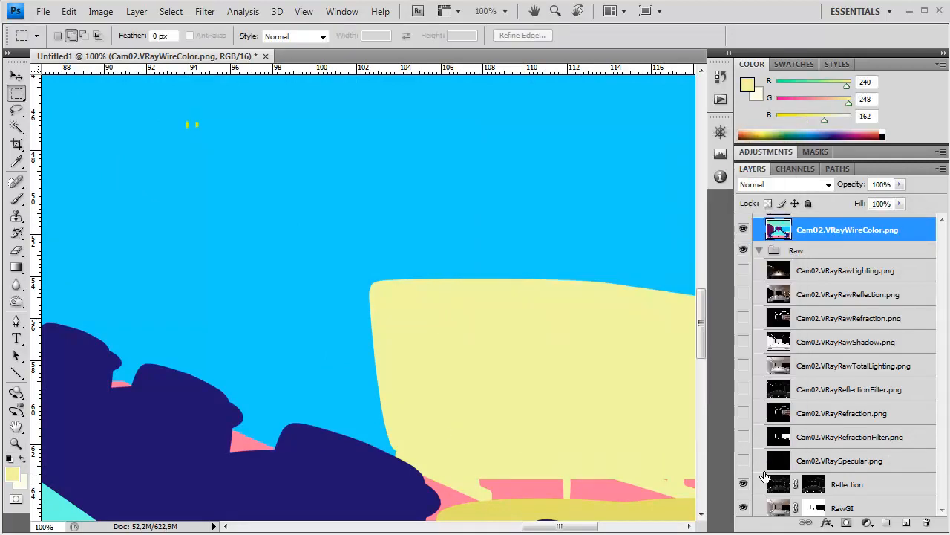
Hide the wire color pass and paint black on the Reflection mask over the selected armchair with a 400 px brush.
{"action": "left_click", "coordinate": [839, 484]}
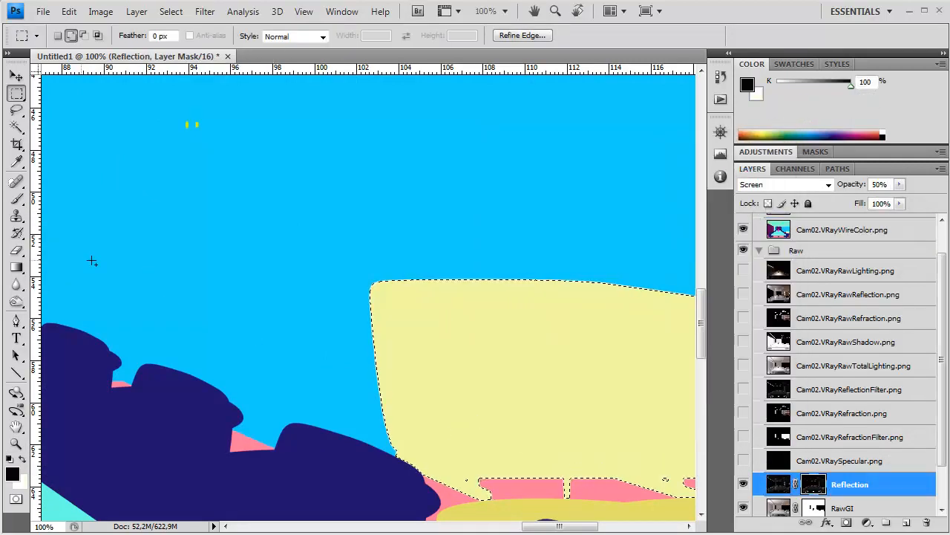
{"action": "left_click", "coordinate": [744, 229]}
{"action": "left_click_drag", "start_coordinate": [618, 348], "coordinate": [439, 164]}
{"action": "left_click", "coordinate": [17, 198]}
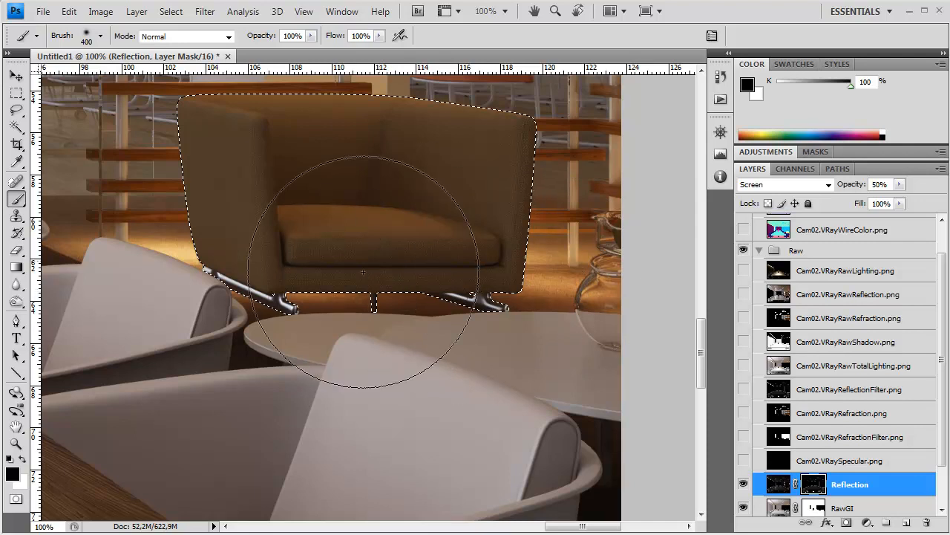
{"action": "left_click_drag", "start_coordinate": [481, 327], "coordinate": [486, 380]}
{"action": "left_click_drag", "start_coordinate": [422, 248], "coordinate": [455, 373]}
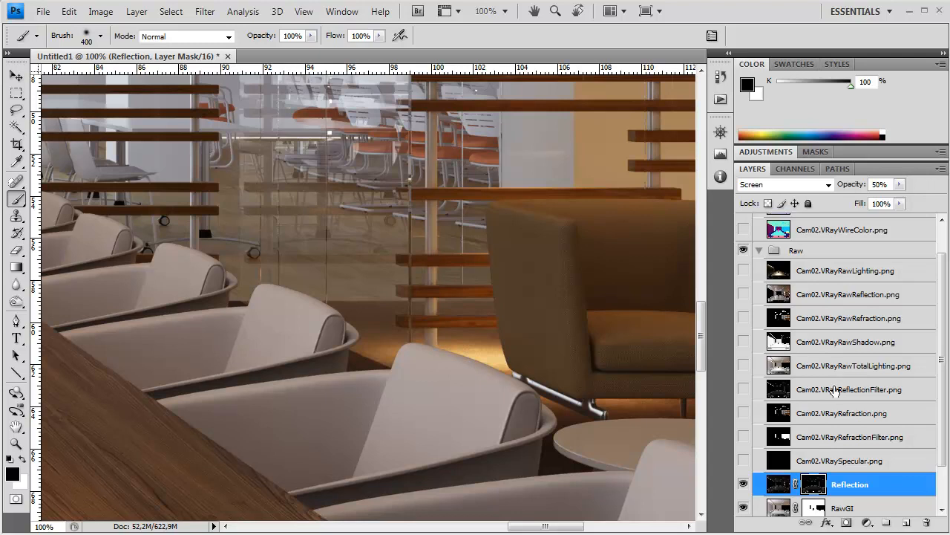
Show the Cam02.VRayRawReflection.png layer and move it directly above the Reflection layer.
{"action": "left_click", "coordinate": [850, 413]}
{"action": "left_click", "coordinate": [858, 371]}
{"action": "left_click", "coordinate": [851, 390]}
{"action": "left_click", "coordinate": [865, 369]}
{"action": "left_click", "coordinate": [855, 392]}
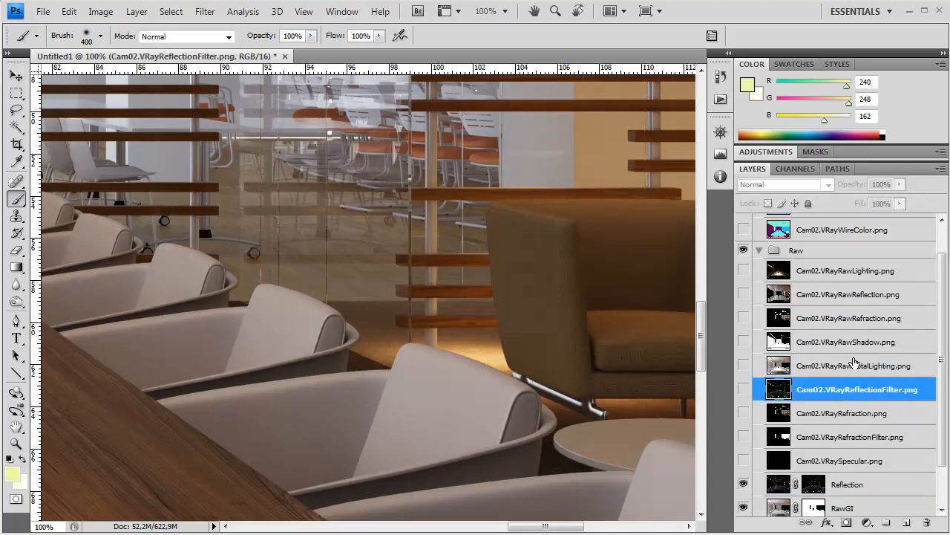
{"action": "left_click", "coordinate": [861, 297]}
{"action": "left_click", "coordinate": [744, 293]}
{"action": "left_click_drag", "start_coordinate": [881, 295], "coordinate": [947, 468]}
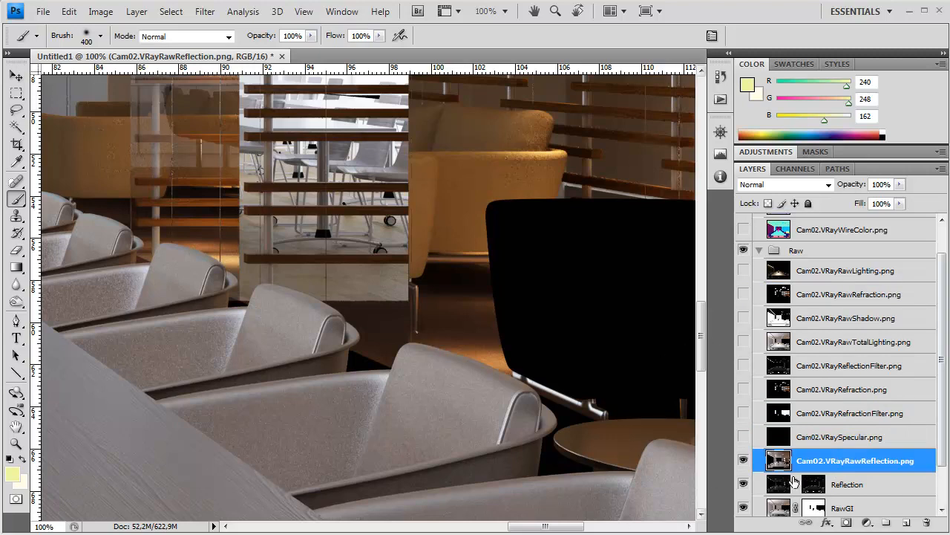
Show the wire color pass and select its blue glass partition areas with Color Range.
{"action": "left_click", "coordinate": [17, 443]}
{"action": "left_click_drag", "start_coordinate": [378, 365], "coordinate": [447, 395]}
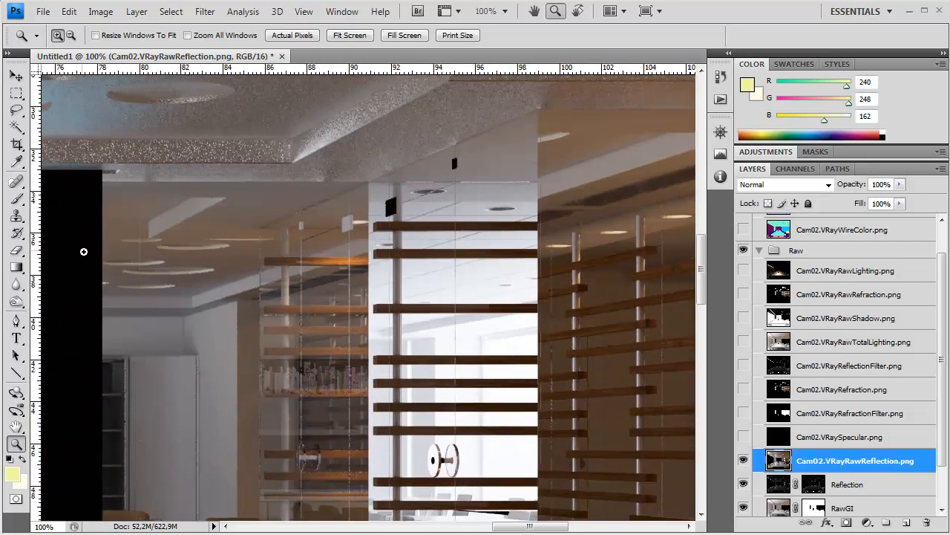
{"action": "left_click_drag", "start_coordinate": [138, 305], "coordinate": [416, 338]}
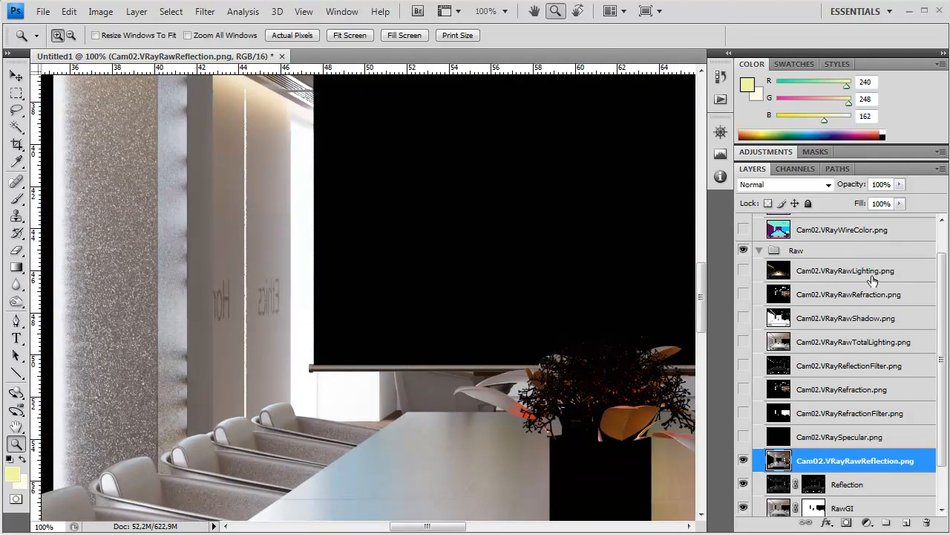
{"action": "scroll", "coordinate": [926, 317], "scroll_direction": "up", "scroll_amount": 2}
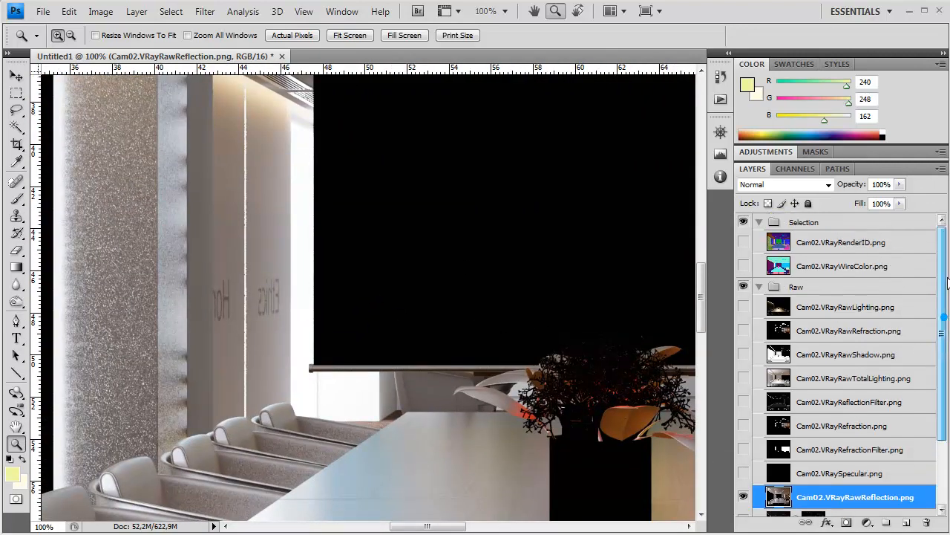
{"action": "left_click", "coordinate": [741, 266]}
{"action": "left_click", "coordinate": [823, 267]}
{"action": "key", "text": "m"}
{"action": "right_click", "coordinate": [305, 177]}
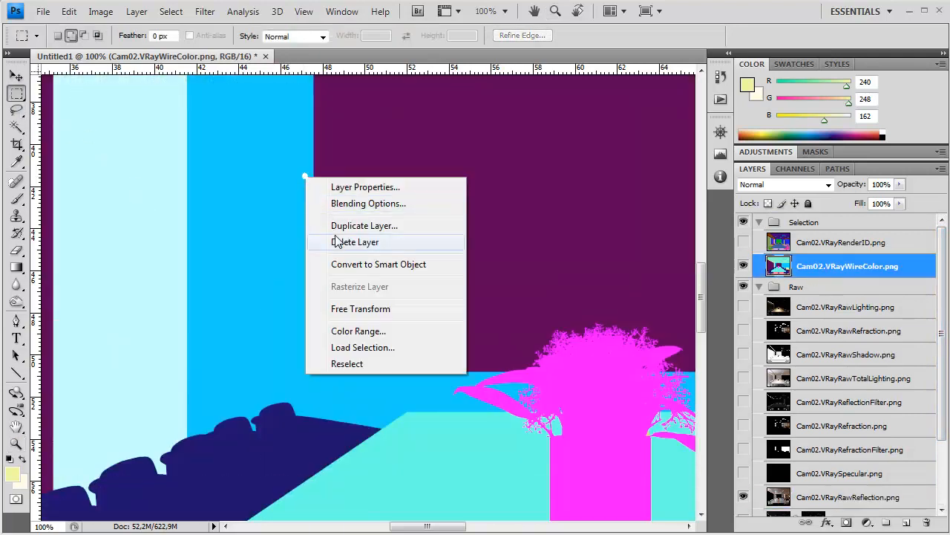
{"action": "left_click", "coordinate": [358, 330]}
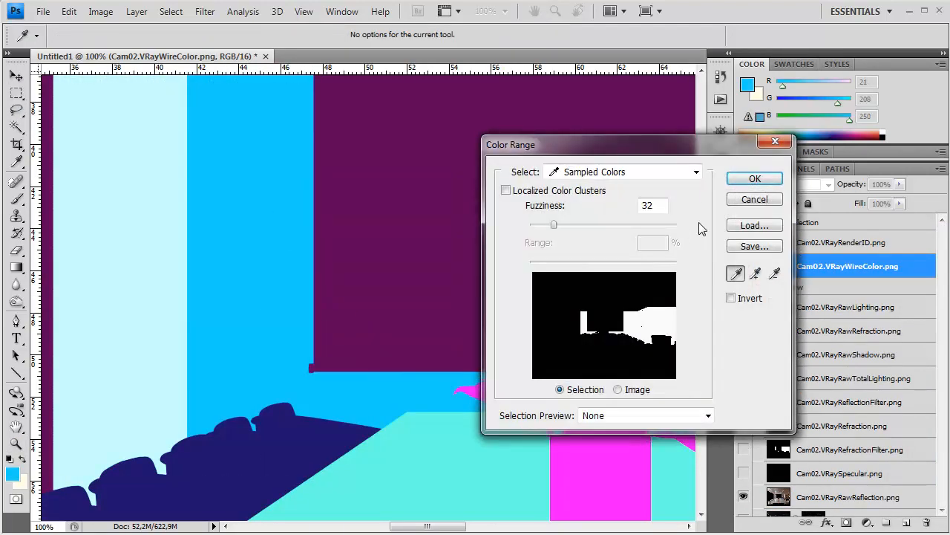
{"action": "left_click", "coordinate": [756, 180]}
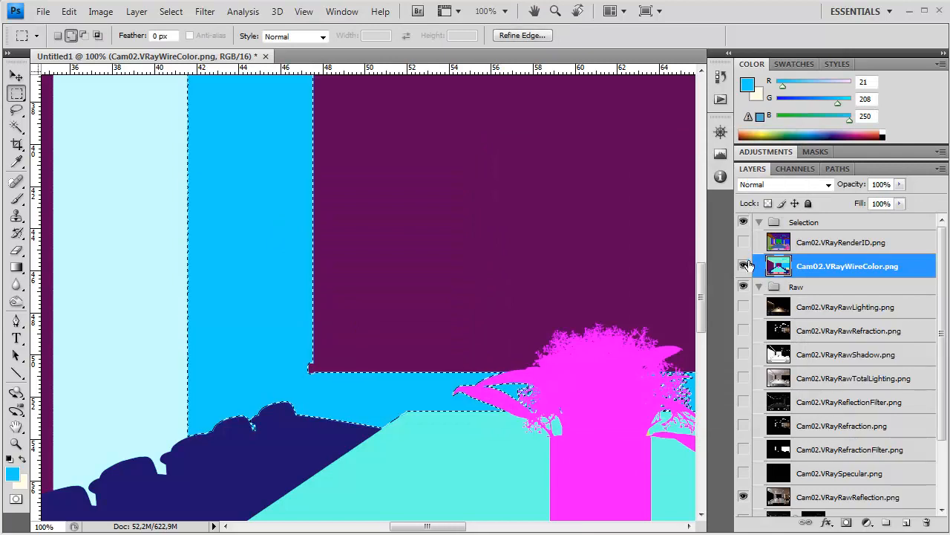
Hide the wire color pass and add a layer mask to the VRayRawReflection layer from the glass selection.
{"action": "left_click", "coordinate": [743, 266]}
{"action": "left_click", "coordinate": [845, 502]}
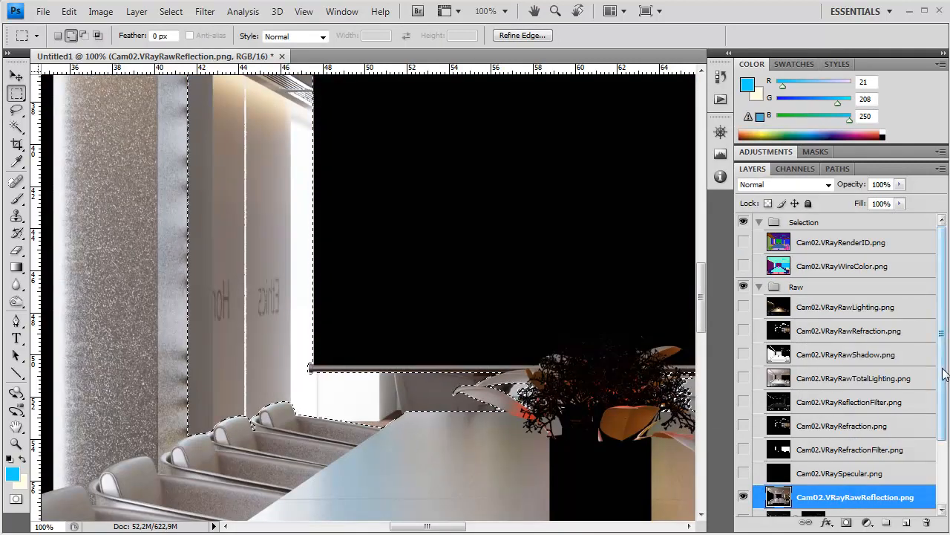
{"action": "scroll", "coordinate": [793, 445], "scroll_direction": "down", "scroll_amount": 3}
{"action": "left_click", "coordinate": [847, 523]}
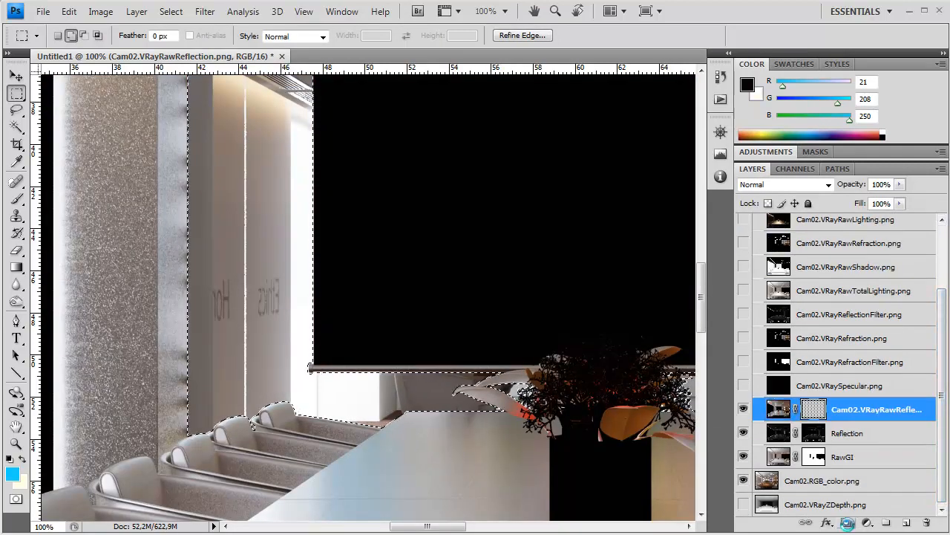
Check the masked raw reflections along the glass partition and set the VRayRawReflection layer's blend mode to Soft Light.
{"action": "left_click_drag", "start_coordinate": [582, 269], "coordinate": [316, 267]}
{"action": "left_click_drag", "start_coordinate": [553, 281], "coordinate": [482, 277]}
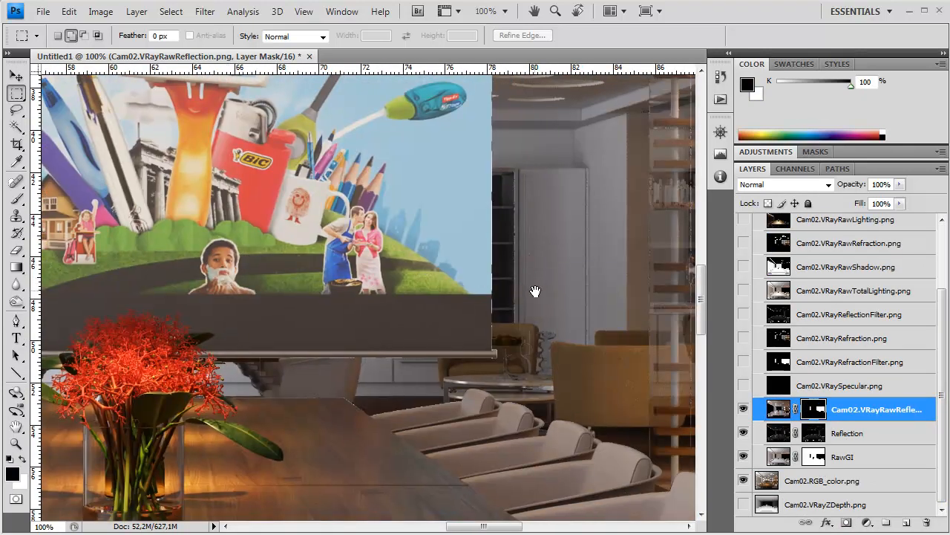
{"action": "left_click_drag", "start_coordinate": [536, 292], "coordinate": [447, 367]}
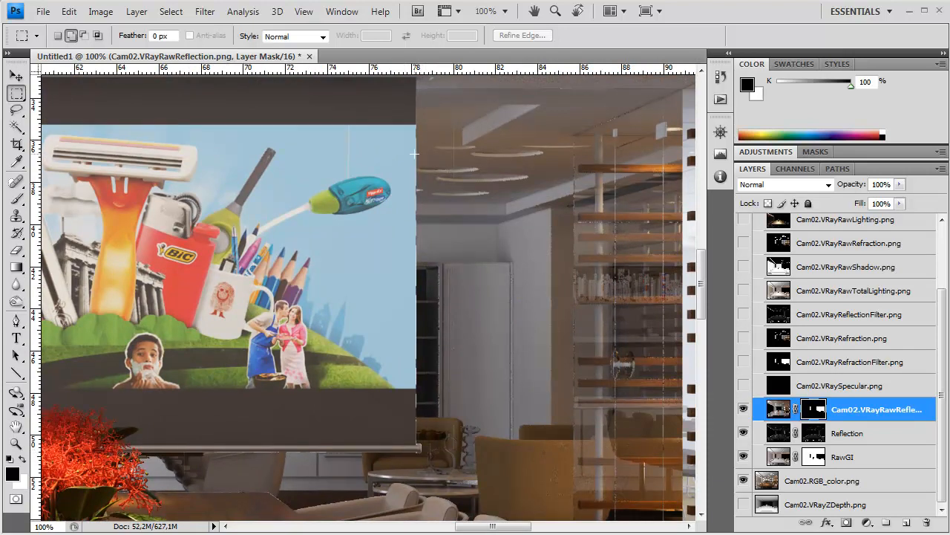
{"action": "left_click_drag", "start_coordinate": [599, 229], "coordinate": [342, 349]}
{"action": "left_click_drag", "start_coordinate": [651, 338], "coordinate": [316, 300]}
{"action": "left_click_drag", "start_coordinate": [484, 309], "coordinate": [328, 309]}
{"action": "left_click_drag", "start_coordinate": [371, 358], "coordinate": [487, 300]}
{"action": "left_click", "coordinate": [422, 336]}
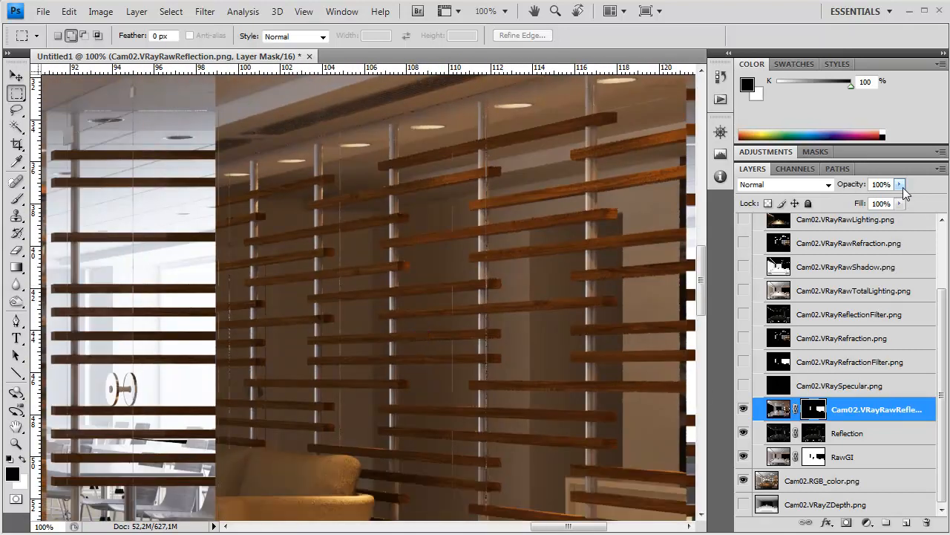
{"action": "left_click", "coordinate": [806, 185]}
{"action": "left_click", "coordinate": [770, 392]}
Fit the whole image on screen and lower the VRayRawReflection layer's opacity to 40%.
{"action": "left_click_drag", "start_coordinate": [351, 319], "coordinate": [586, 265]}
{"action": "left_click", "coordinate": [16, 444]}
{"action": "right_click", "coordinate": [349, 330]}
{"action": "left_click", "coordinate": [401, 339]}
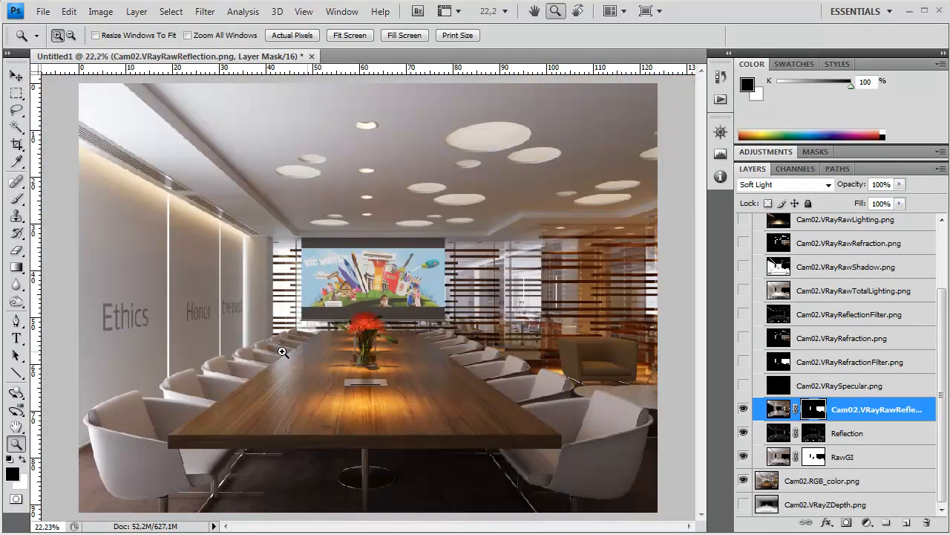
{"action": "left_click", "coordinate": [898, 185]}
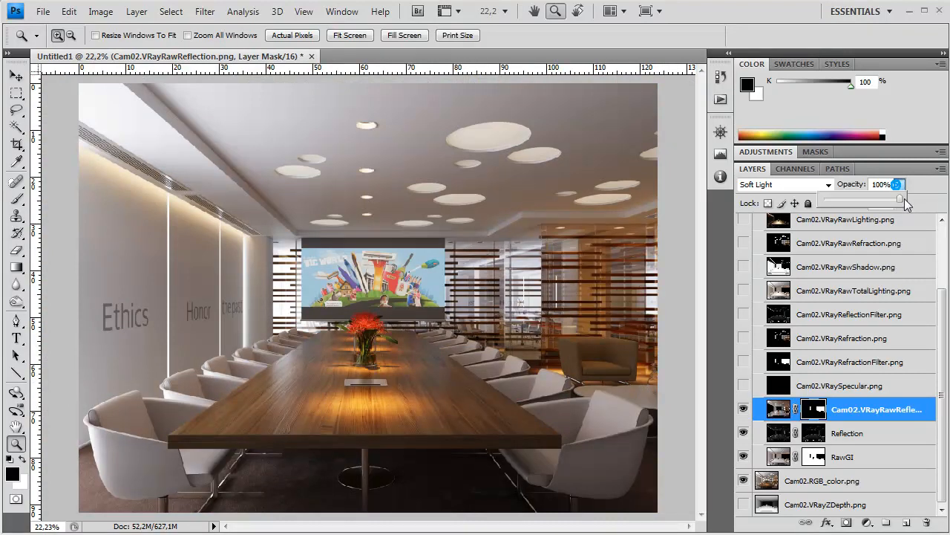
{"action": "left_click_drag", "start_coordinate": [899, 198], "coordinate": [852, 213]}
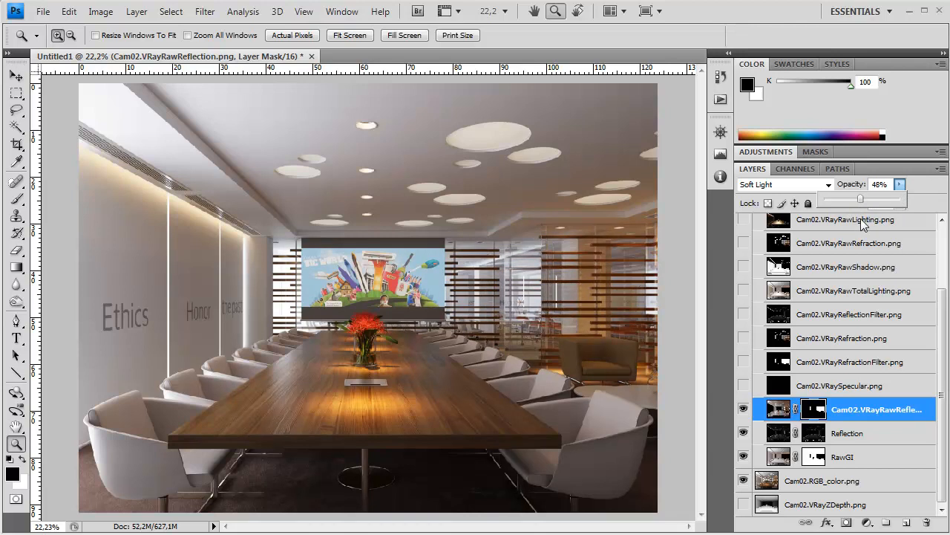
Compare the glass partition at 100% zoom with the raw reflection layer hidden and shown, and set the layer's opacity to 30%.
{"action": "left_click", "coordinate": [5, 447]}
{"action": "double_click", "coordinate": [16, 444]}
{"action": "left_click_drag", "start_coordinate": [484, 303], "coordinate": [423, 348]}
{"action": "left_click_drag", "start_coordinate": [553, 325], "coordinate": [562, 259]}
{"action": "left_click_drag", "start_coordinate": [505, 378], "coordinate": [553, 185]}
{"action": "left_click_drag", "start_coordinate": [497, 352], "coordinate": [508, 314]}
{"action": "left_click_drag", "start_coordinate": [493, 359], "coordinate": [502, 373]}
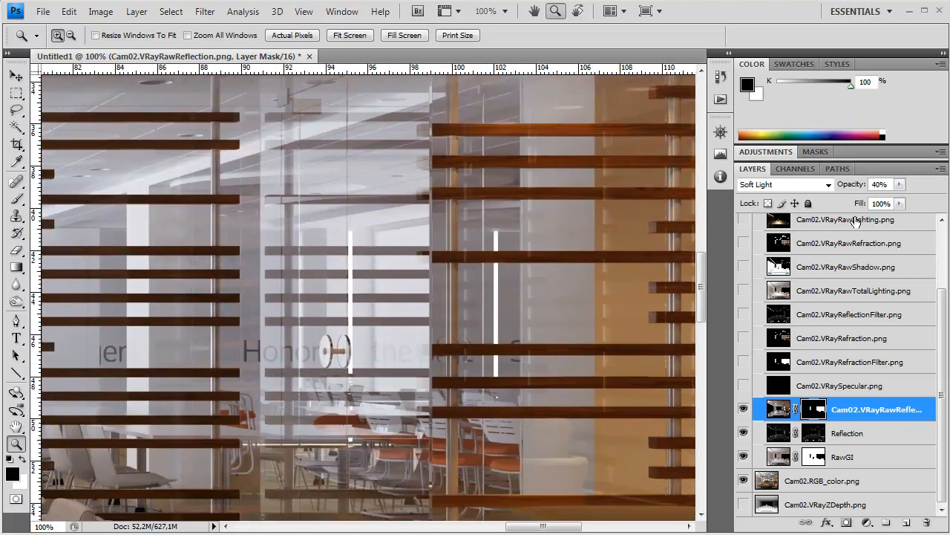
{"action": "left_click", "coordinate": [745, 411]}
{"action": "left_click", "coordinate": [743, 411]}
{"action": "left_click", "coordinate": [742, 411]}
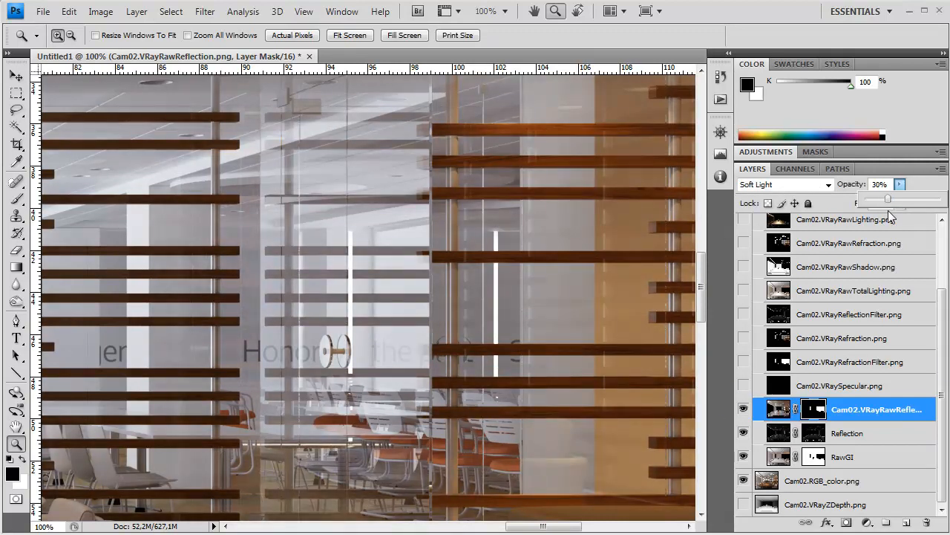
Recheck the glass partition with the 30% raw reflection layer hidden and shown.
{"action": "left_click", "coordinate": [745, 410]}
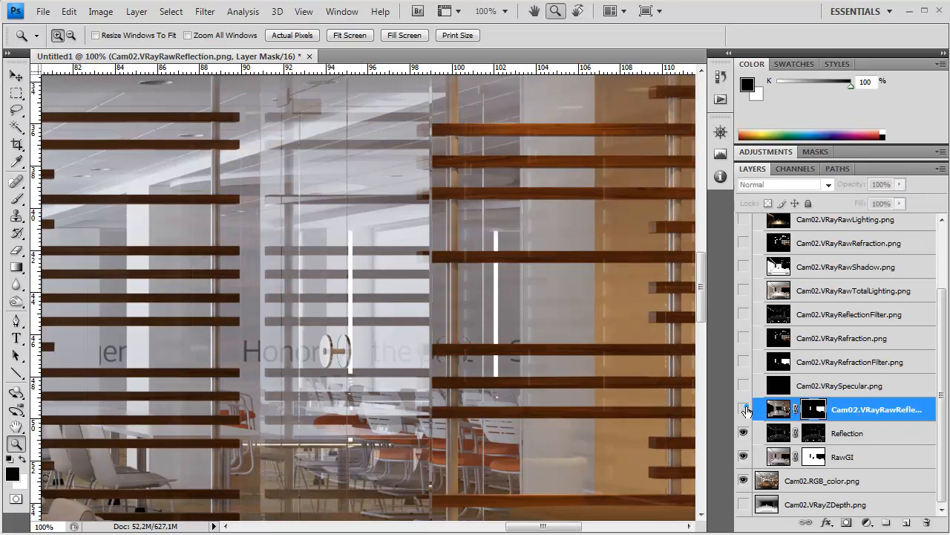
{"action": "left_click", "coordinate": [745, 409]}
{"action": "left_click", "coordinate": [744, 409]}
{"action": "left_click", "coordinate": [744, 410]}
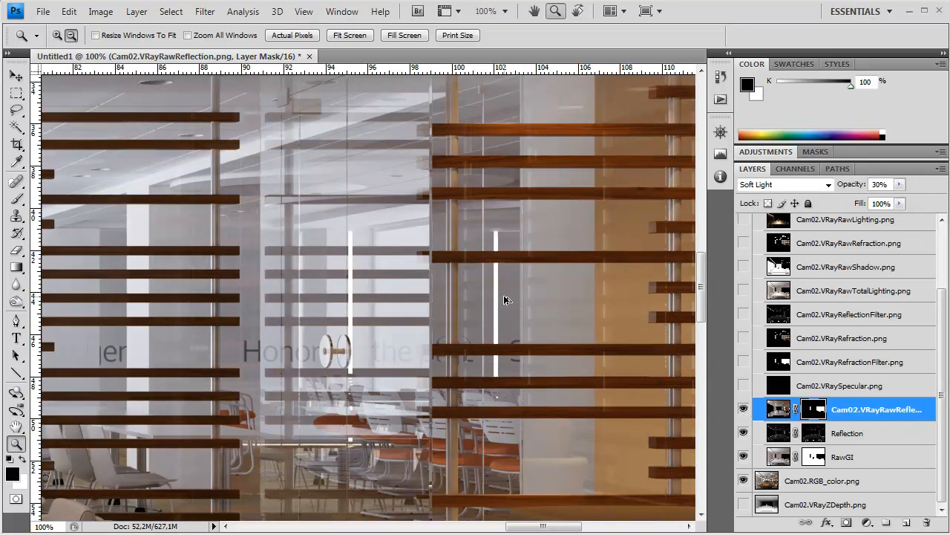
Set the image resolution to 300 pixels/inch in Image Size with Resample Image turned off.
{"action": "key", "text": "ctrl+alt+i"}
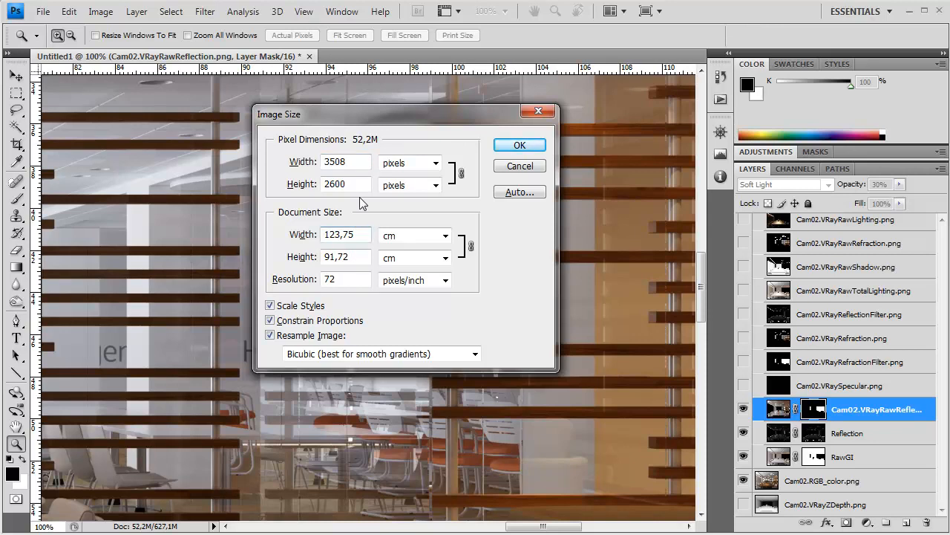
{"action": "left_click", "coordinate": [282, 306]}
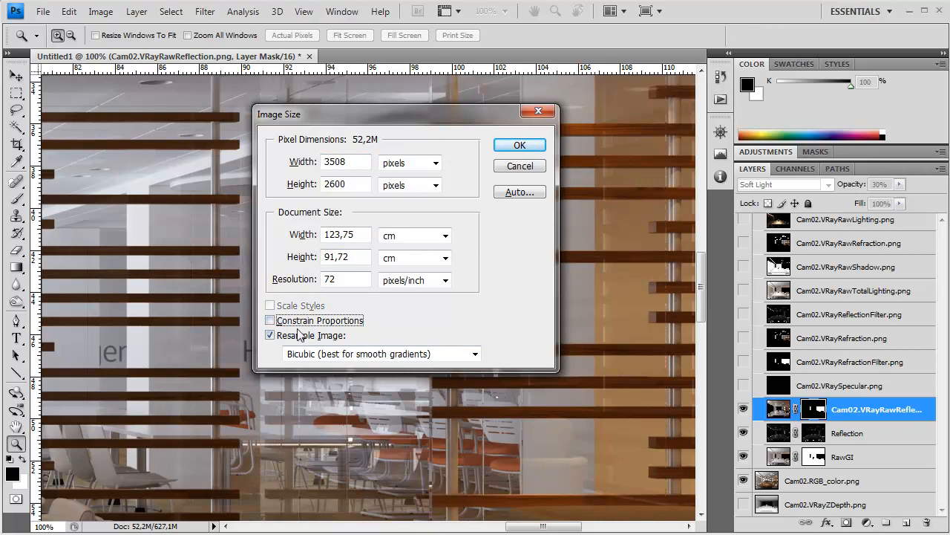
{"action": "left_click", "coordinate": [269, 335]}
{"action": "double_click", "coordinate": [367, 279]}
{"action": "type", "text": "300"}
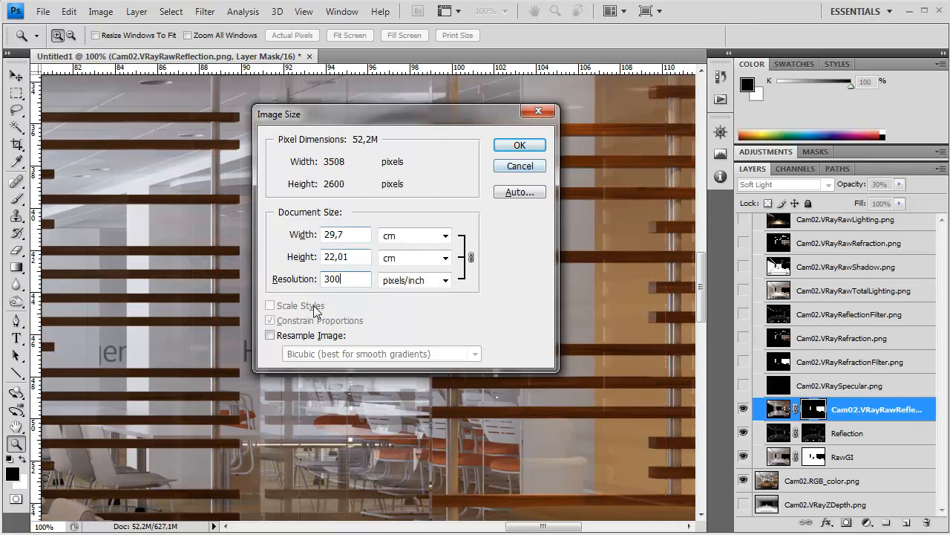
{"action": "left_click", "coordinate": [523, 145]}
Examine the armchair and the partition behind it with the raw reflection layer hidden and shown.
{"action": "left_click_drag", "start_coordinate": [304, 275], "coordinate": [378, 220]}
{"action": "left_click_drag", "start_coordinate": [492, 270], "coordinate": [405, 242]}
{"action": "left_click_drag", "start_coordinate": [403, 290], "coordinate": [452, 199]}
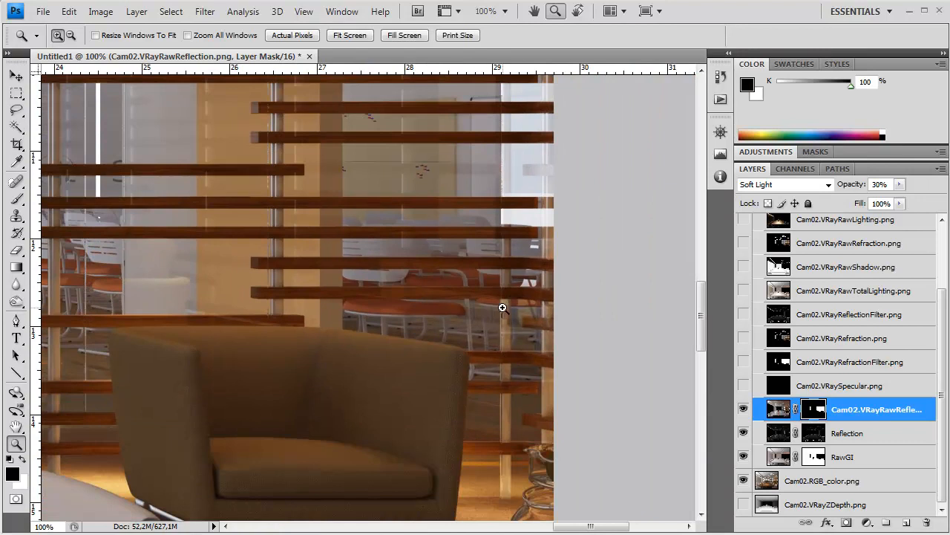
{"action": "left_click_drag", "start_coordinate": [394, 333], "coordinate": [468, 279]}
{"action": "left_click_drag", "start_coordinate": [478, 339], "coordinate": [494, 260]}
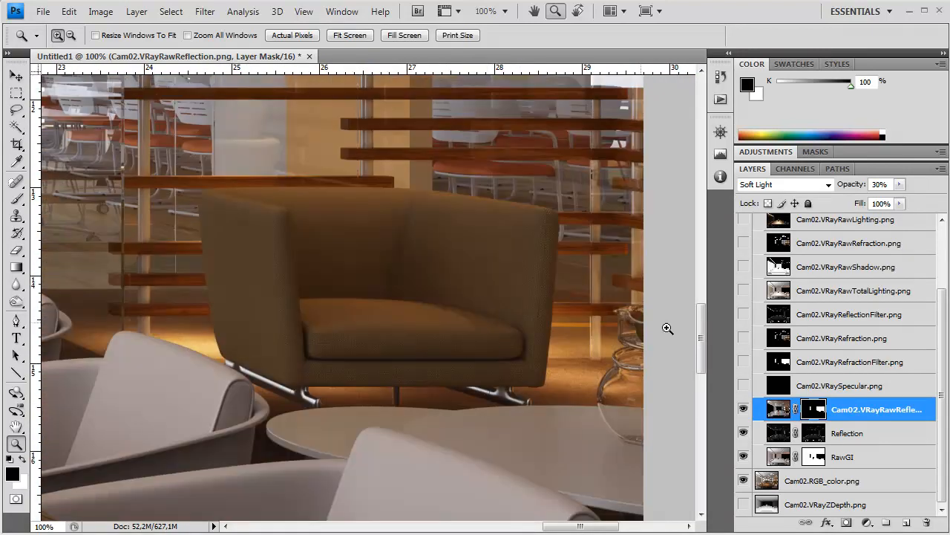
{"action": "left_click", "coordinate": [744, 408]}
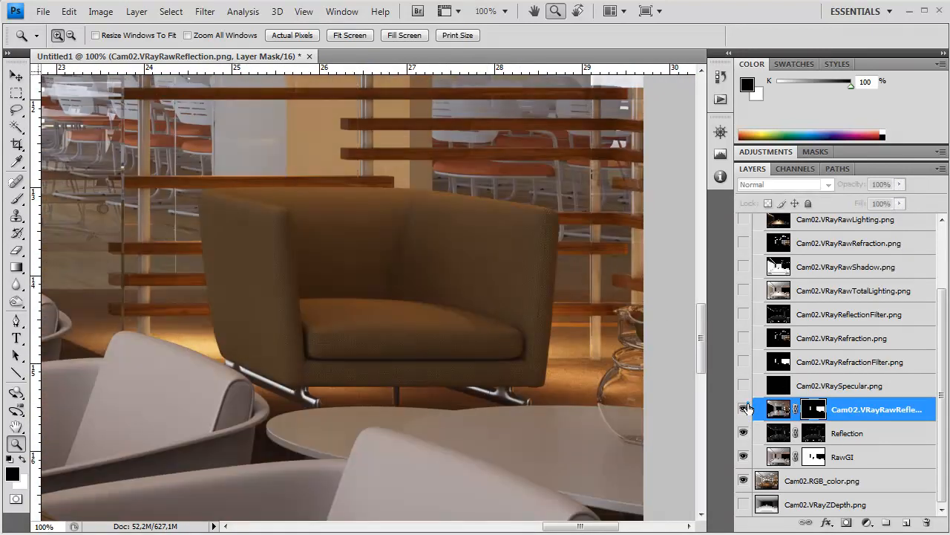
{"action": "left_click", "coordinate": [745, 408]}
{"action": "left_click", "coordinate": [745, 408]}
{"action": "left_click", "coordinate": [745, 407]}
{"action": "left_click_drag", "start_coordinate": [591, 178], "coordinate": [658, 496]}
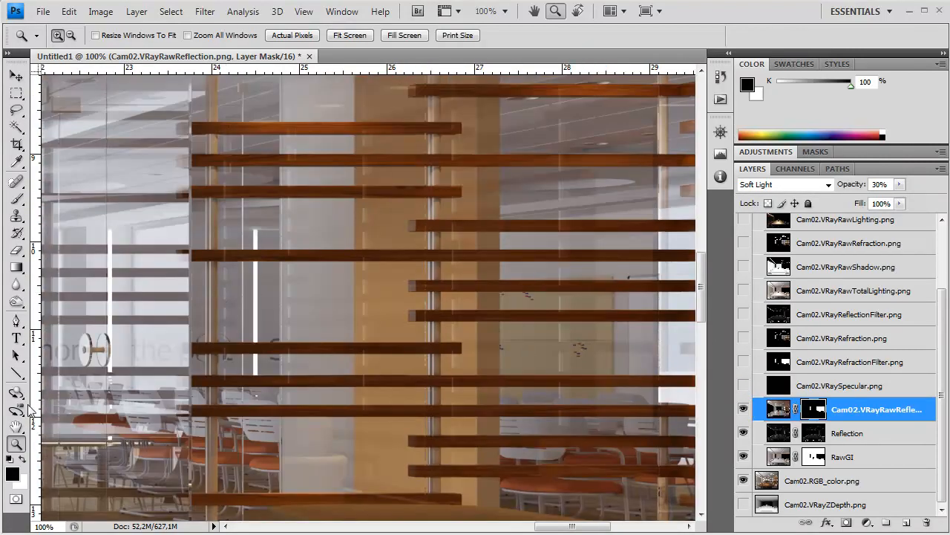
Show the VRayRefraction and VRayRefractionFilter layers and move VRayRefraction directly above the masked raw reflection layer.
{"action": "right_click", "coordinate": [347, 276]}
{"action": "left_click", "coordinate": [390, 293]}
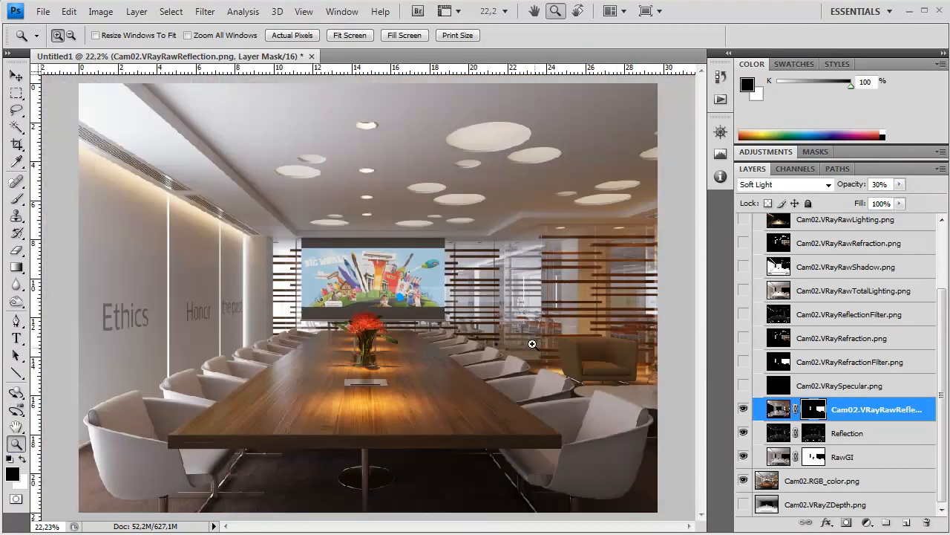
{"action": "left_click", "coordinate": [869, 392]}
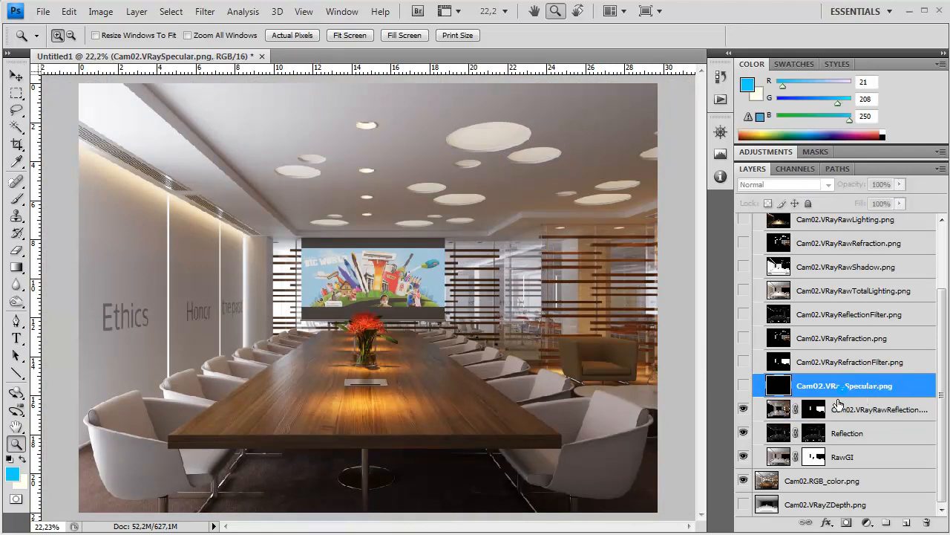
{"action": "left_click", "coordinate": [847, 342]}
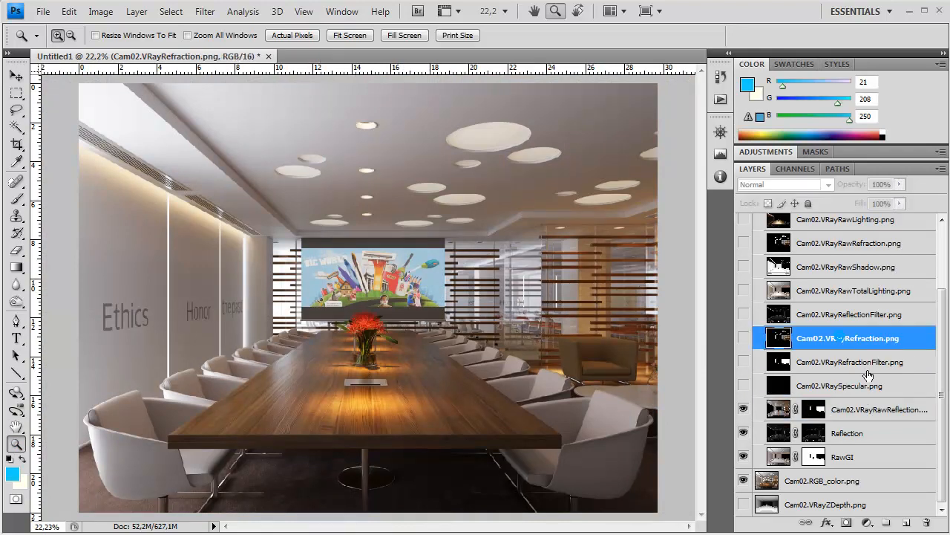
{"action": "left_click", "coordinate": [743, 337]}
{"action": "left_click", "coordinate": [743, 361]}
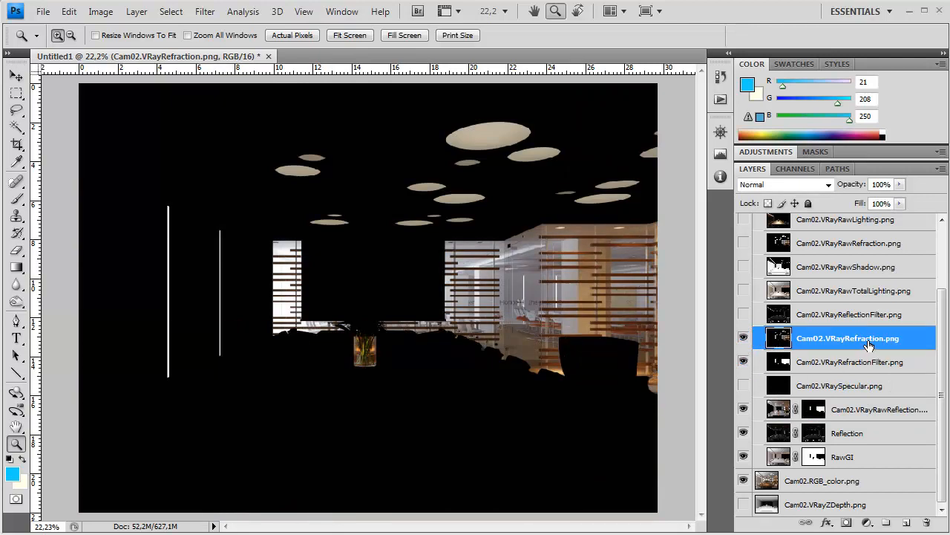
{"action": "left_click_drag", "start_coordinate": [867, 342], "coordinate": [854, 392]}
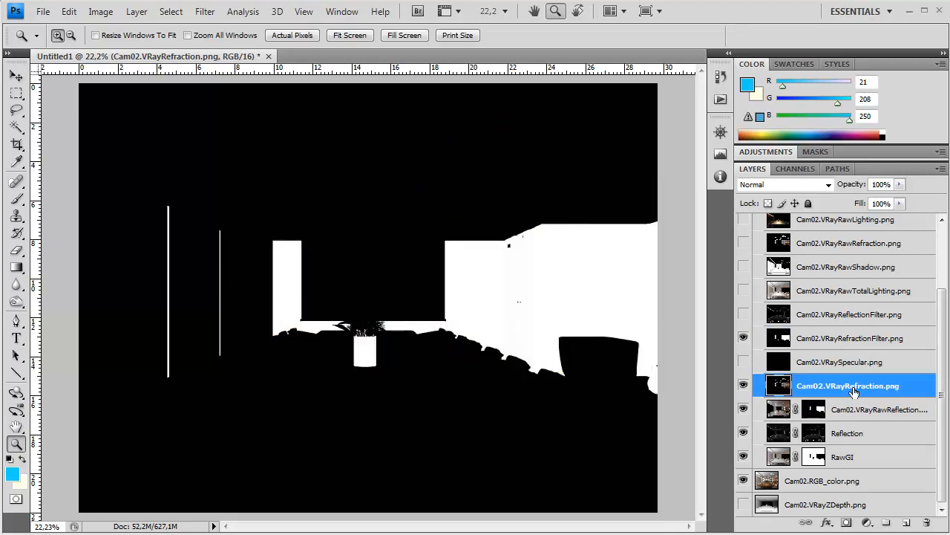
Copy the VRayRefractionFilter image, hide that layer, and paste the image into a new layer mask on the VRayRefraction layer.
{"action": "left_click", "coordinate": [846, 335]}
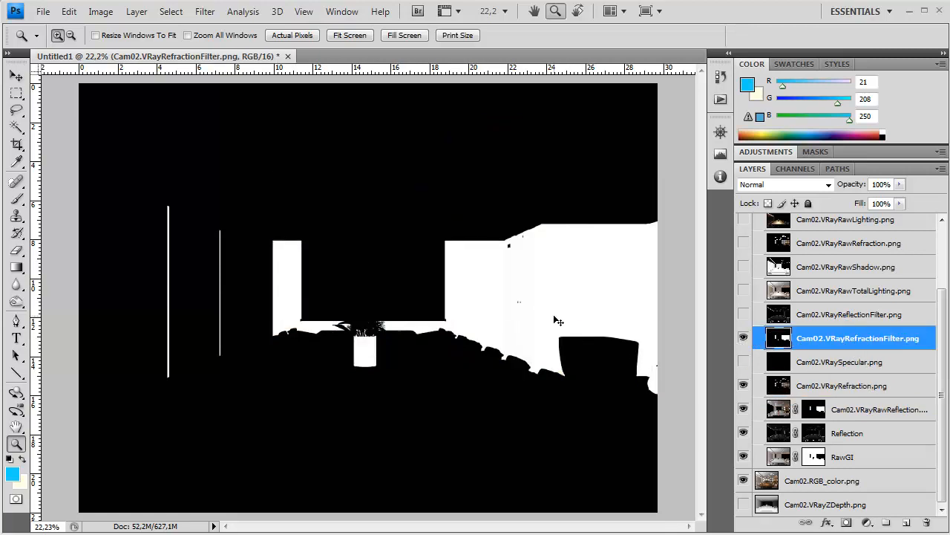
{"action": "key", "text": "ctrl+a"}
{"action": "left_click", "coordinate": [743, 338]}
{"action": "left_click", "coordinate": [835, 388]}
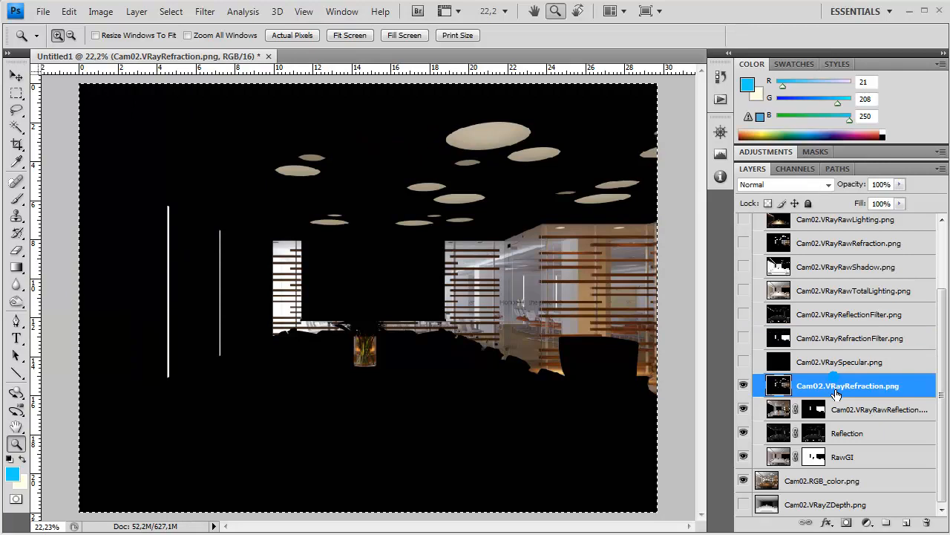
{"action": "left_click", "coordinate": [847, 523]}
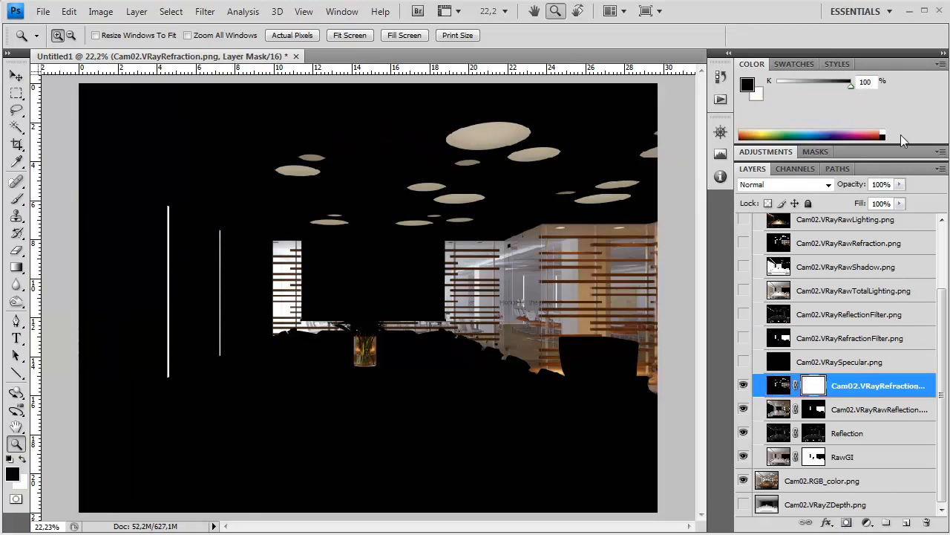
{"action": "left_click", "coordinate": [795, 169]}
{"action": "left_click", "coordinate": [743, 277]}
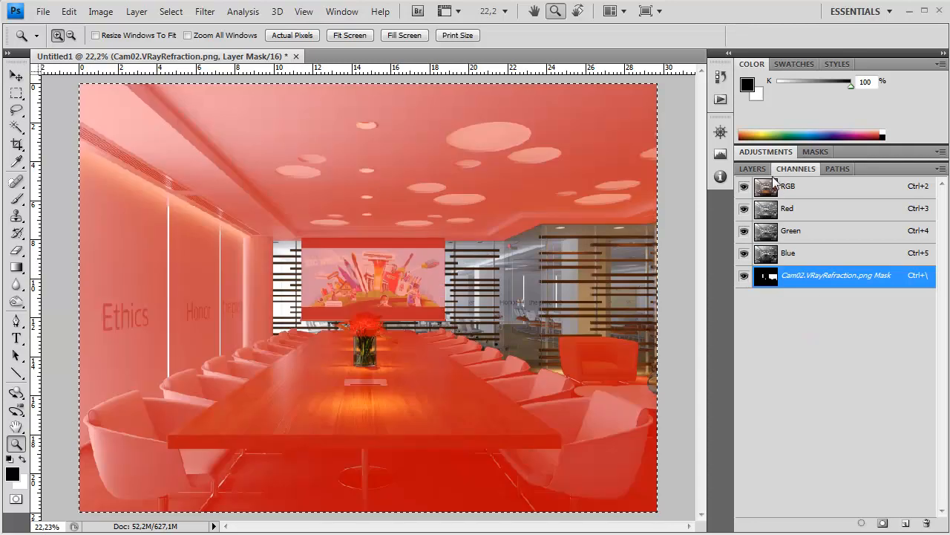
{"action": "left_click", "coordinate": [747, 169]}
{"action": "left_click", "coordinate": [857, 388]}
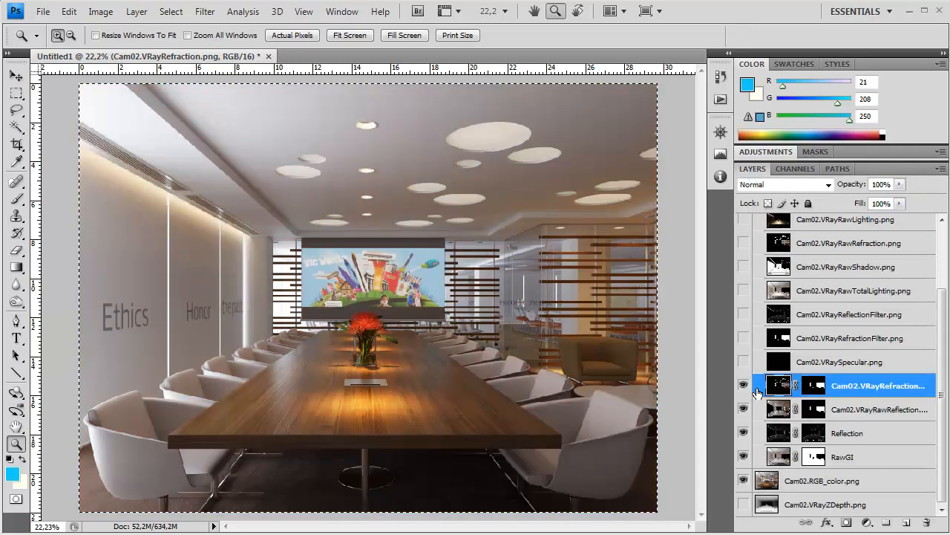
Blend the VRayRefraction layer over the glass with the Linear Dodge (Add) mode at 10% opacity.
{"action": "left_click", "coordinate": [741, 383]}
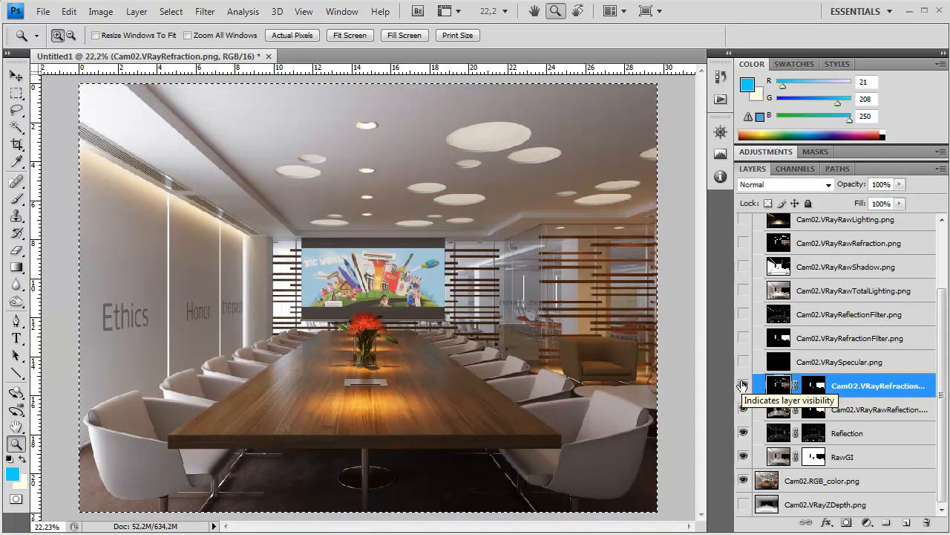
{"action": "left_click", "coordinate": [741, 383]}
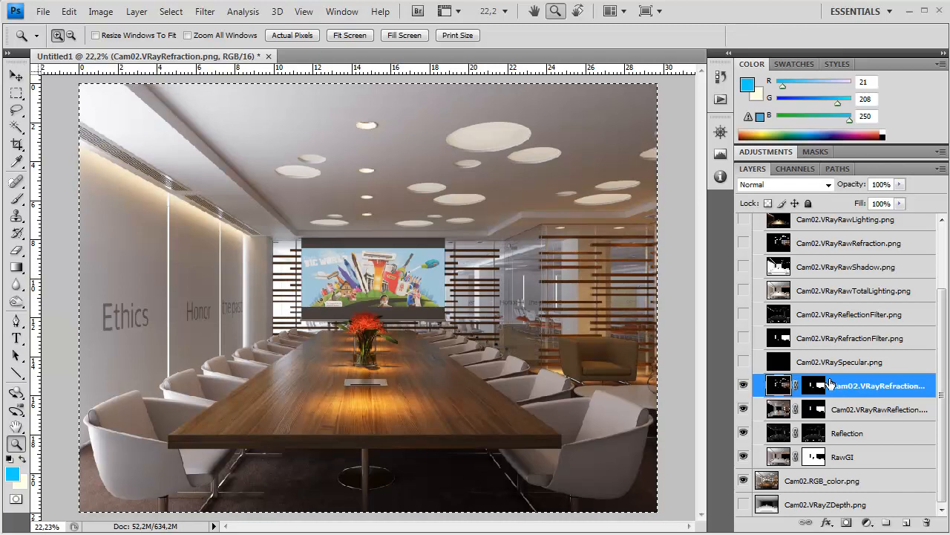
{"action": "double_click", "coordinate": [10, 449]}
{"action": "left_click_drag", "start_coordinate": [549, 281], "coordinate": [424, 292]}
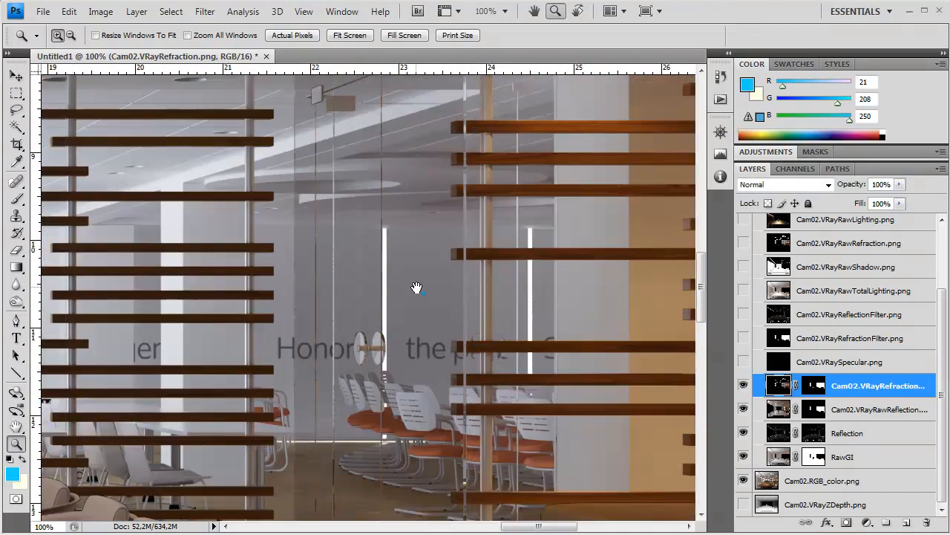
{"action": "left_click", "coordinate": [808, 185]}
{"action": "left_click", "coordinate": [781, 342]}
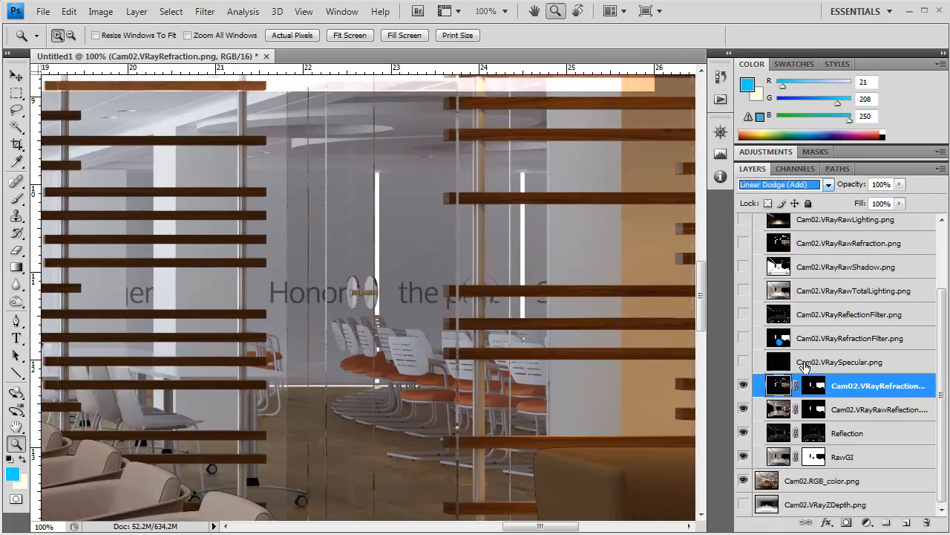
{"action": "left_click_drag", "start_coordinate": [900, 184], "coordinate": [835, 214]}
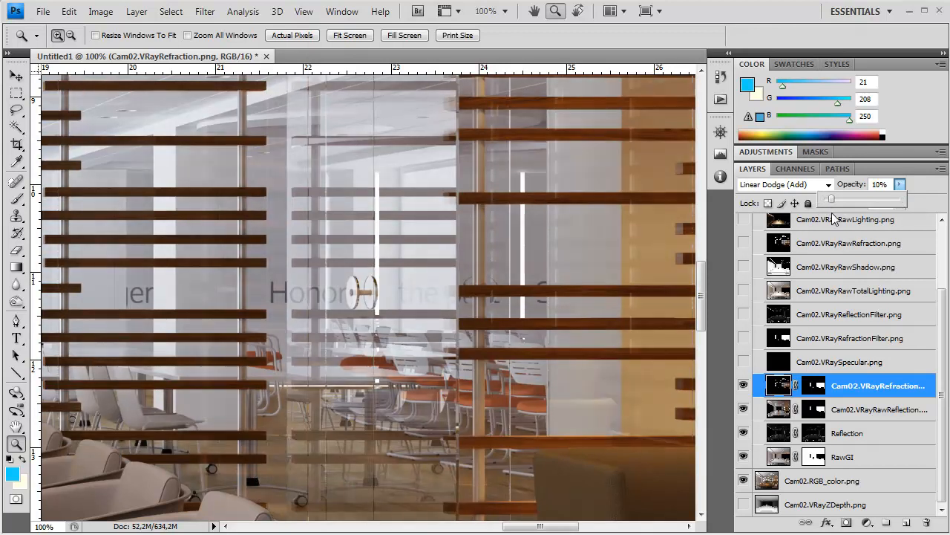
Compare the full image with the refraction layer hidden and shown, and set the layer's opacity to 15%.
{"action": "left_click", "coordinate": [15, 444]}
{"action": "right_click", "coordinate": [394, 257]}
{"action": "left_click", "coordinate": [404, 257]}
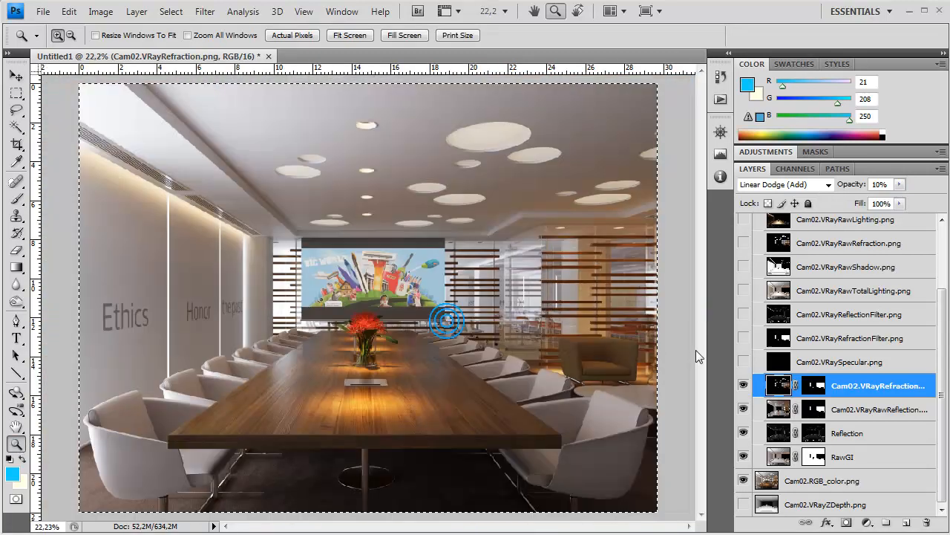
{"action": "left_click", "coordinate": [743, 385]}
{"action": "left_click", "coordinate": [744, 385]}
{"action": "left_click", "coordinate": [743, 384]}
{"action": "left_click", "coordinate": [743, 385]}
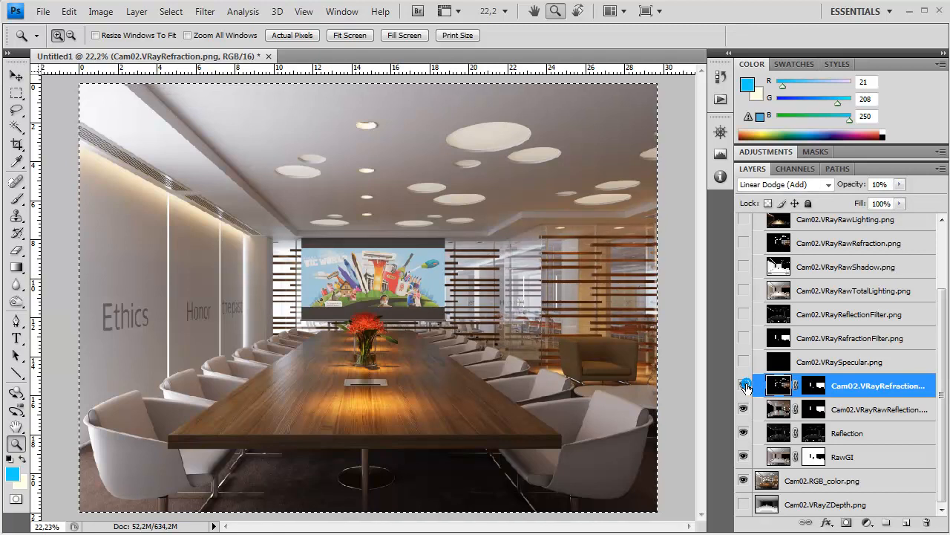
{"action": "left_click_drag", "start_coordinate": [899, 184], "coordinate": [876, 199]}
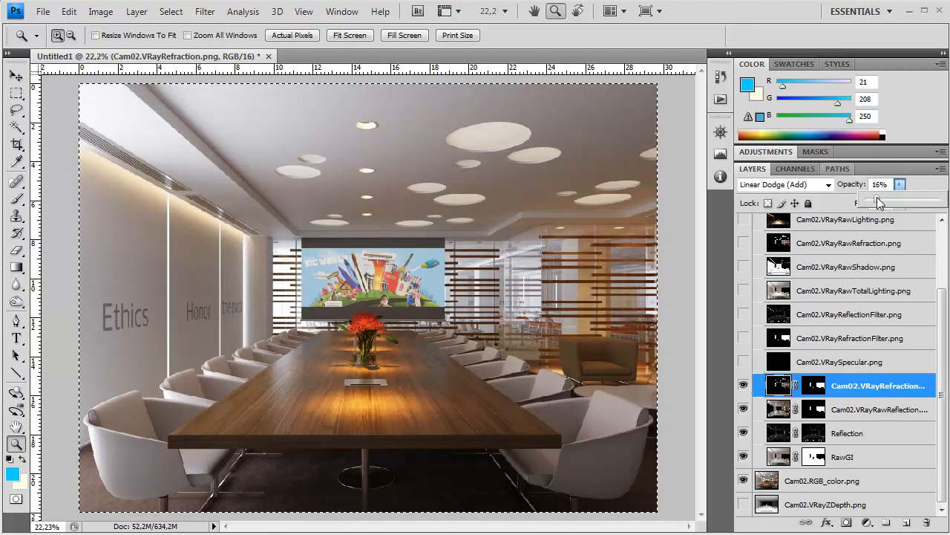
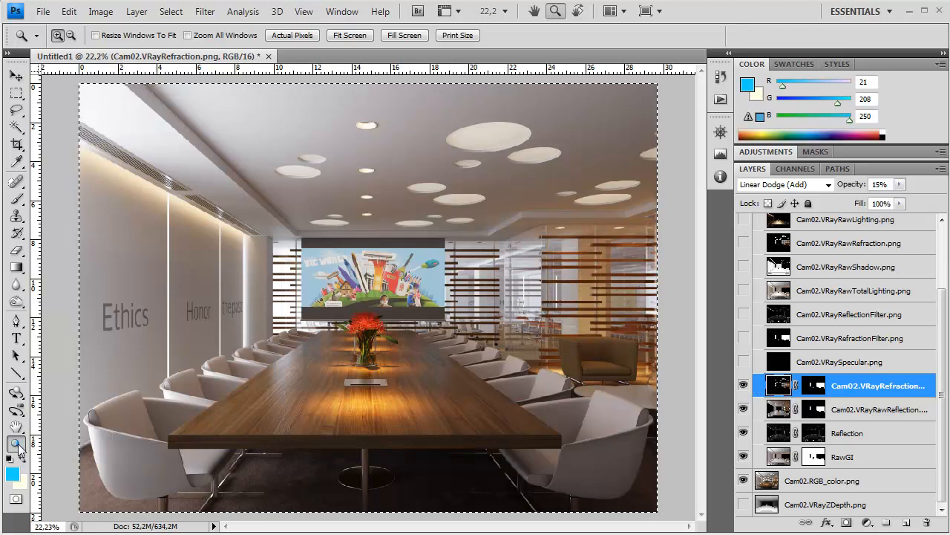
Examine the glass beside the projection screen at 100% zoom with the refraction layer hidden and shown.
{"action": "double_click", "coordinate": [15, 444]}
{"action": "left_click_drag", "start_coordinate": [428, 215], "coordinate": [440, 220]}
{"action": "left_click_drag", "start_coordinate": [297, 257], "coordinate": [433, 278]}
{"action": "left_click_drag", "start_coordinate": [346, 293], "coordinate": [365, 282]}
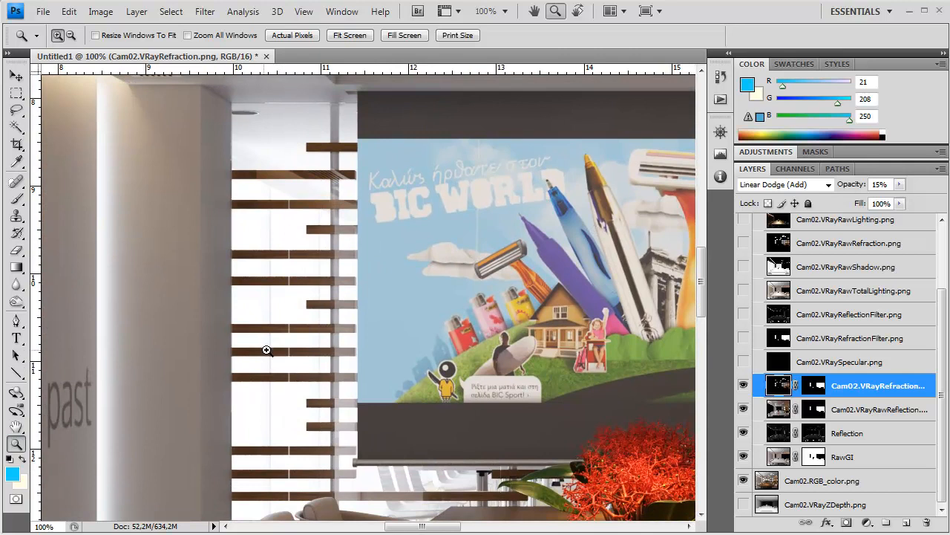
{"action": "left_click", "coordinate": [745, 385]}
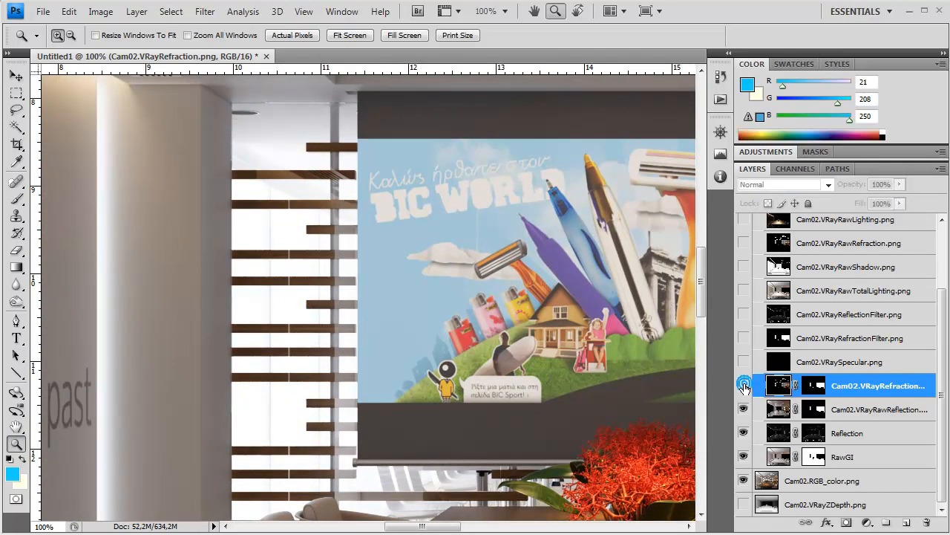
{"action": "left_click", "coordinate": [745, 385]}
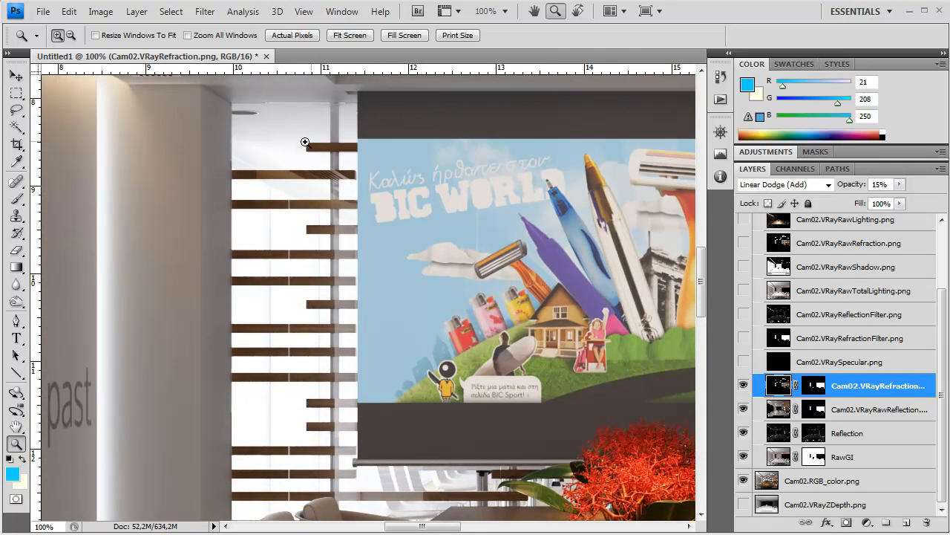
{"action": "left_click", "coordinate": [743, 385]}
{"action": "left_click", "coordinate": [743, 385]}
Fill the refraction layer's mask with a horizontal gradient from black at the lettered wall to white at the partition behind the armchair.
{"action": "left_click", "coordinate": [815, 394]}
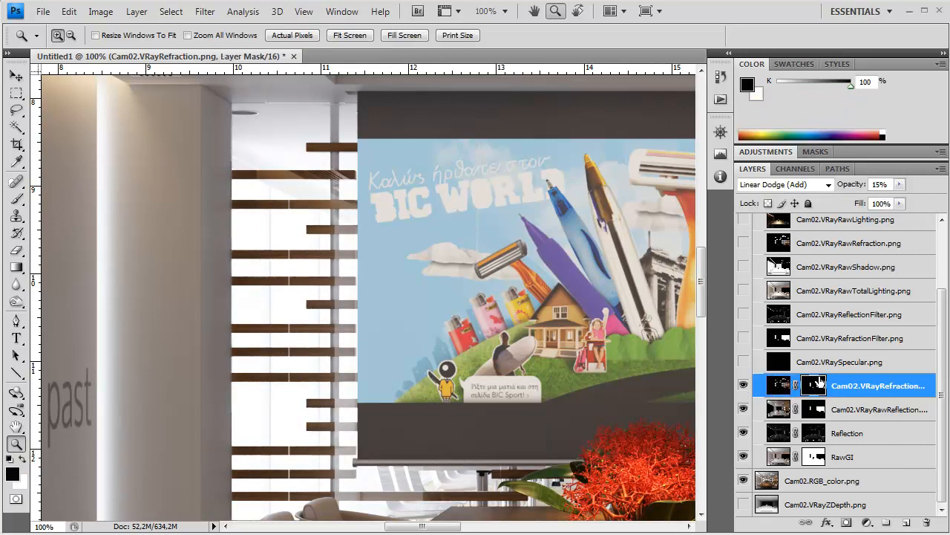
{"action": "left_click", "coordinate": [16, 268]}
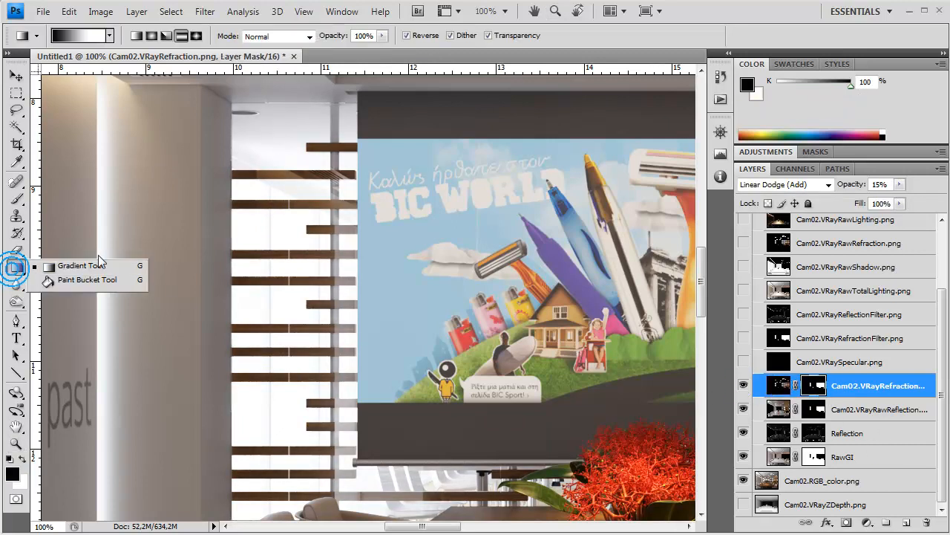
{"action": "left_click", "coordinate": [93, 268]}
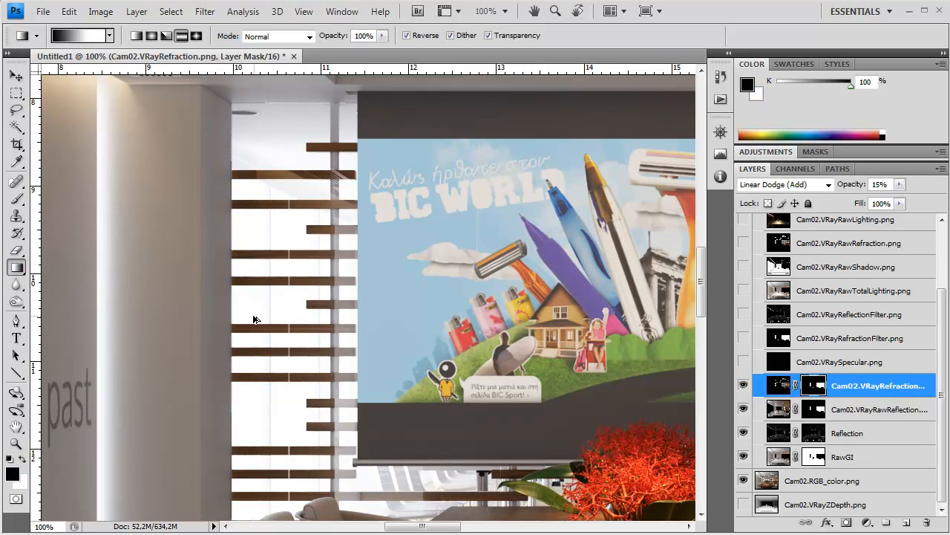
{"action": "scroll", "coordinate": [223, 319], "scroll_direction": "down", "scroll_amount": 4}
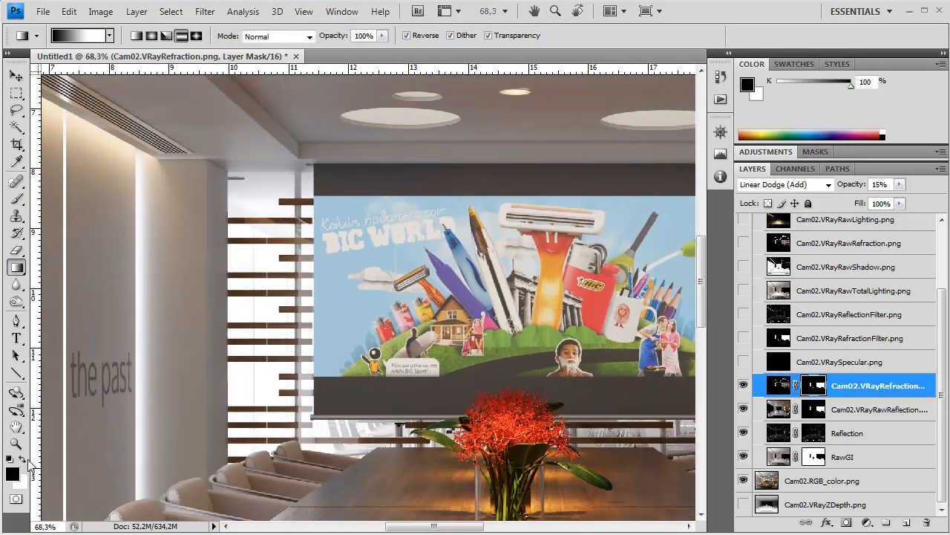
{"action": "left_click", "coordinate": [23, 460]}
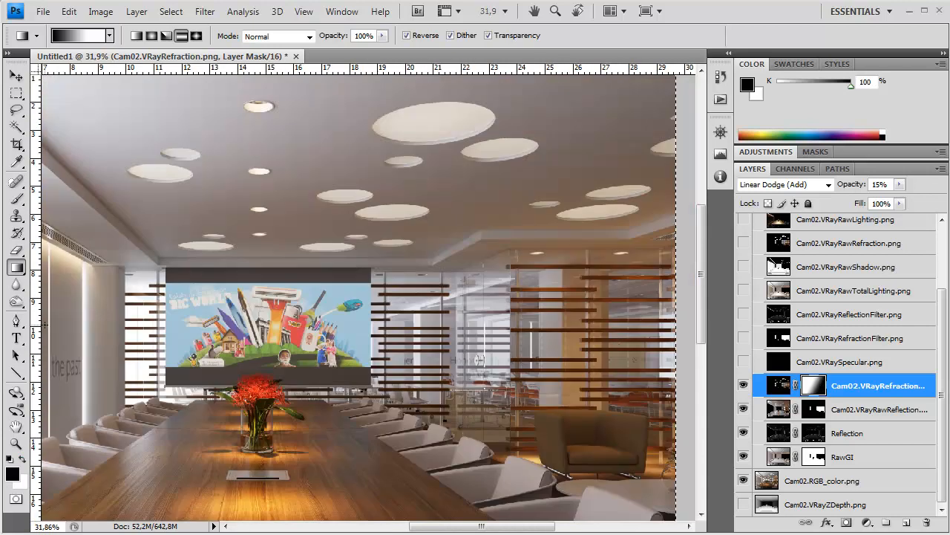
{"action": "left_click_drag", "start_coordinate": [45, 324], "coordinate": [614, 327]}
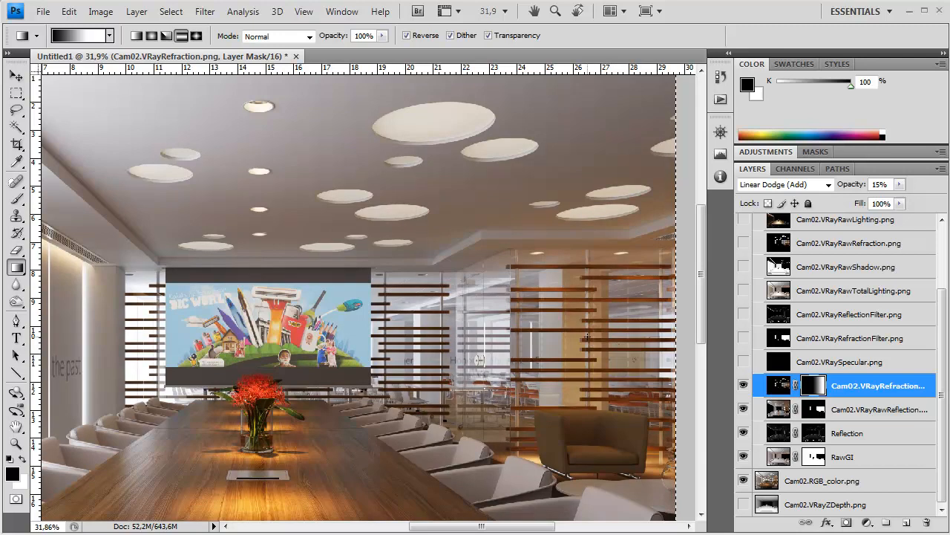
Compare the room's glass areas with the gradient-masked refraction layer hidden and shown.
{"action": "left_click", "coordinate": [743, 389]}
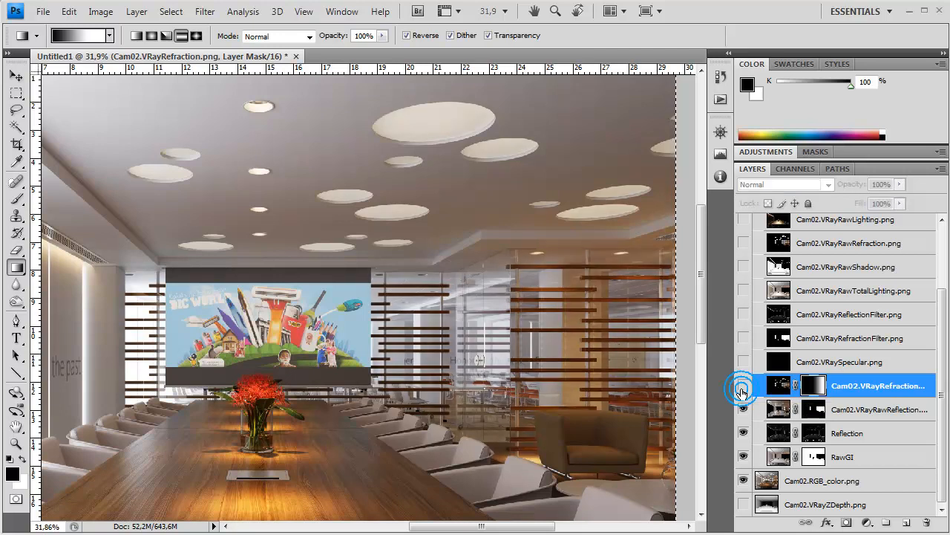
{"action": "left_click", "coordinate": [742, 391]}
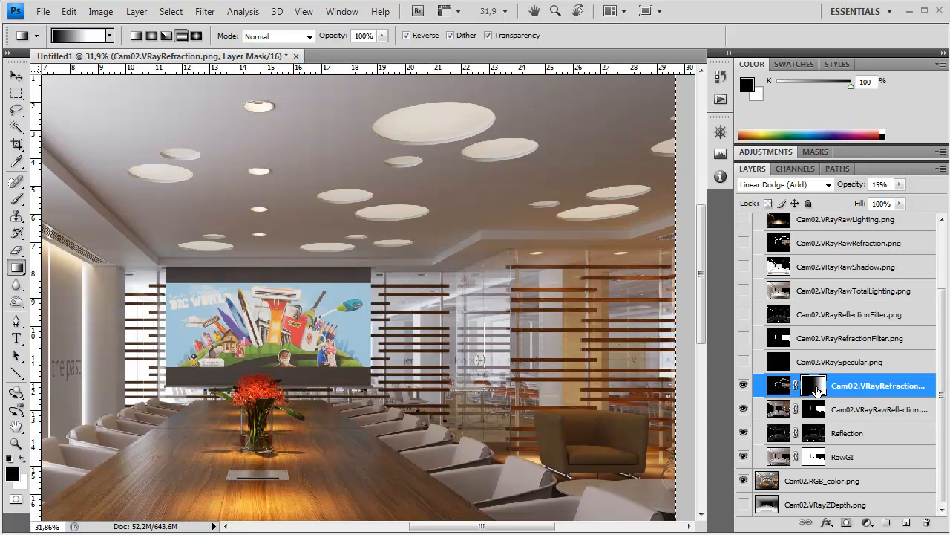
{"action": "left_click", "coordinate": [744, 385]}
{"action": "left_click", "coordinate": [744, 385]}
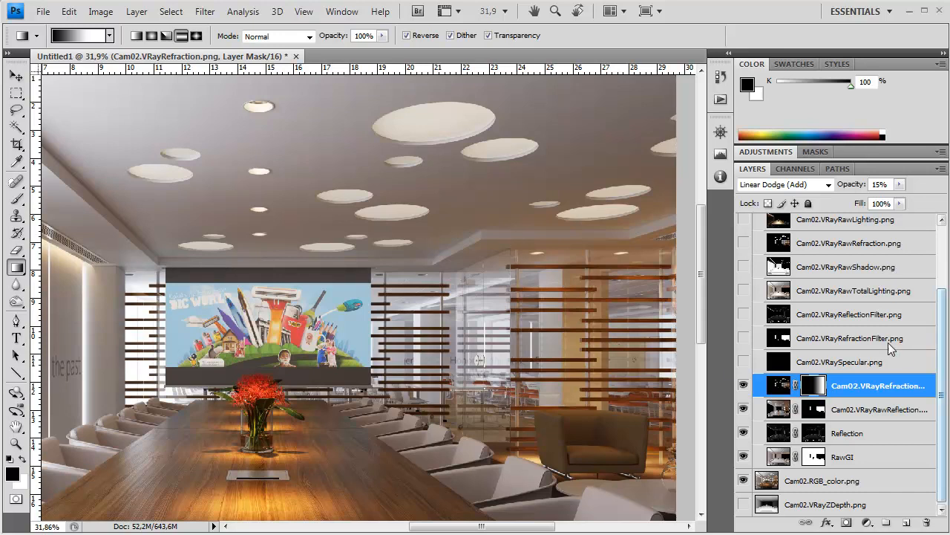
Delete the unused VRayReflectionFilter, VRayRefractionFilter and VRayRawRefraction layers, and select the masked raw reflection layer.
{"action": "left_click_drag", "start_coordinate": [881, 312], "coordinate": [930, 525]}
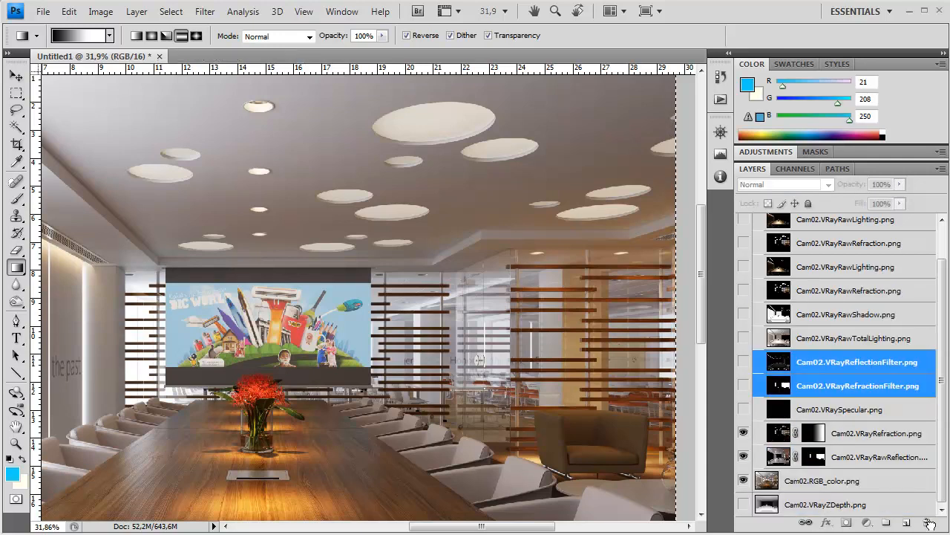
{"action": "left_click", "coordinate": [871, 344]}
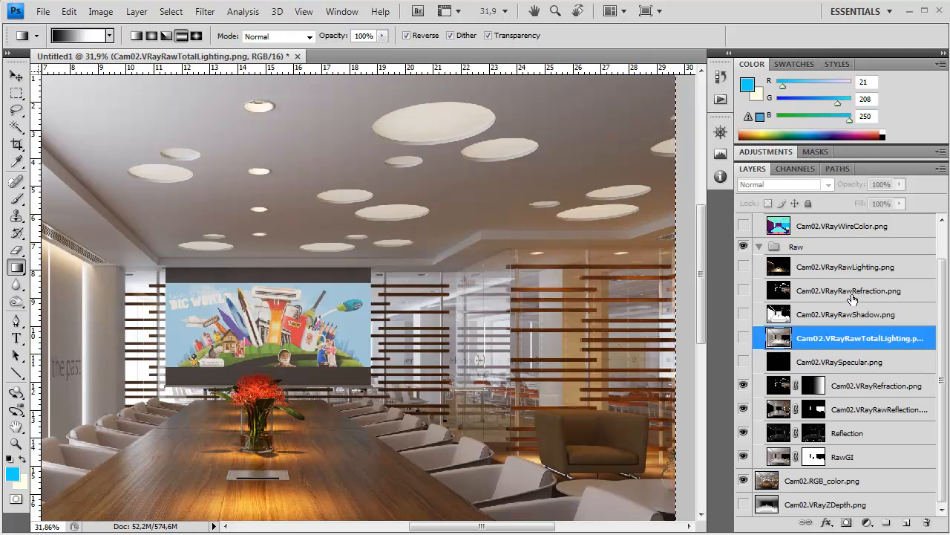
{"action": "left_click_drag", "start_coordinate": [856, 295], "coordinate": [929, 524]}
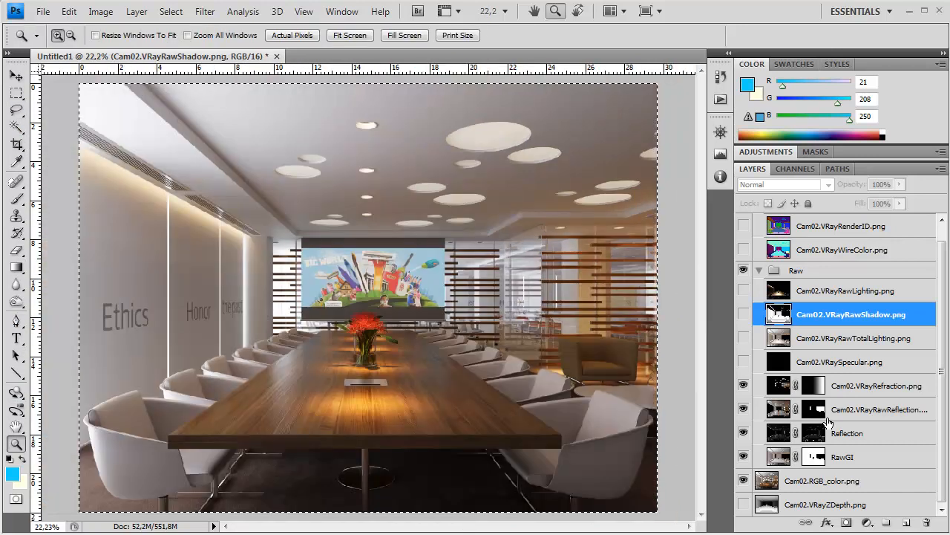
{"action": "left_click", "coordinate": [828, 409]}
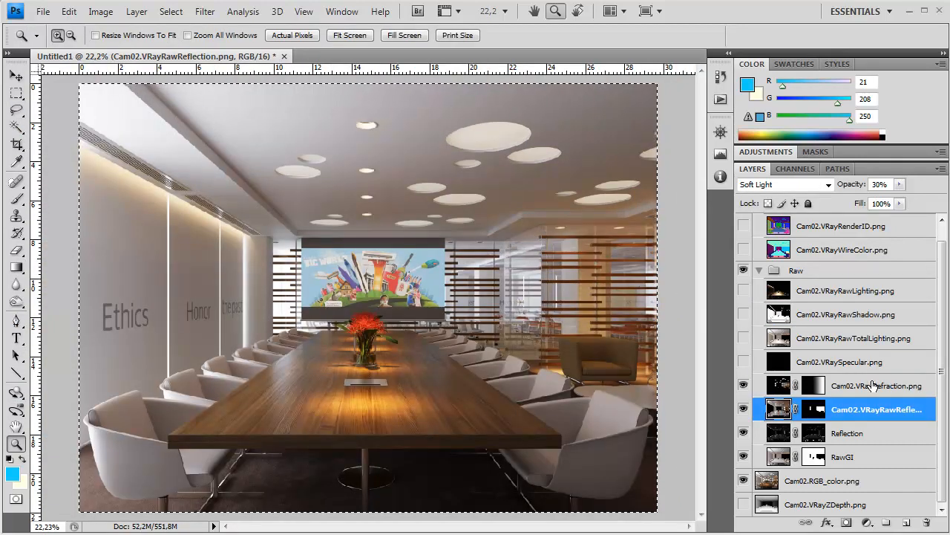
Examine the conference table's wood surface close up, from the near corner to the vase and table leg.
{"action": "double_click", "coordinate": [15, 443]}
{"action": "left_click_drag", "start_coordinate": [279, 405], "coordinate": [313, 275]}
{"action": "left_click_drag", "start_coordinate": [322, 341], "coordinate": [417, 242]}
{"action": "left_click_drag", "start_coordinate": [357, 334], "coordinate": [410, 265]}
{"action": "left_click_drag", "start_coordinate": [322, 378], "coordinate": [450, 257]}
{"action": "left_click_drag", "start_coordinate": [283, 361], "coordinate": [342, 302]}
{"action": "left_click_drag", "start_coordinate": [297, 355], "coordinate": [212, 392]}
{"action": "scroll", "coordinate": [242, 315], "scroll_direction": "down", "scroll_amount": 1}
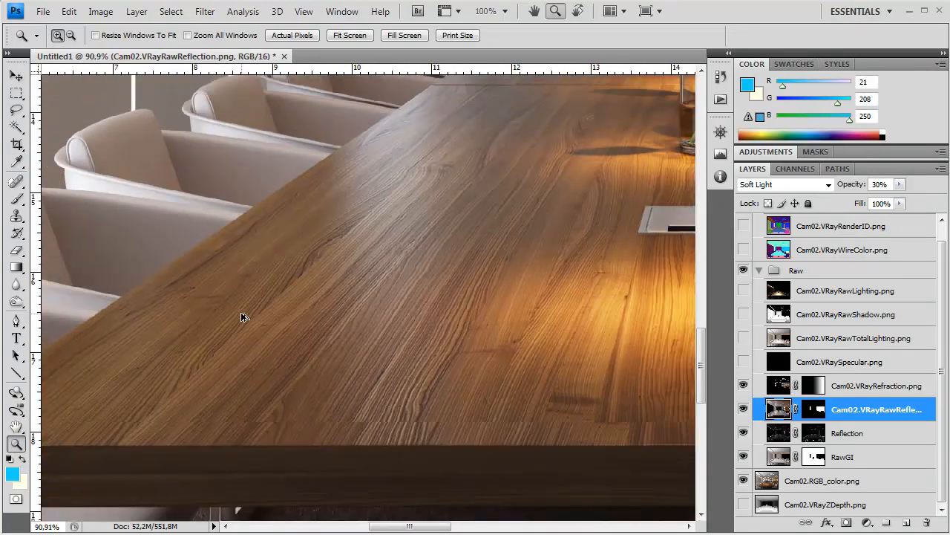
{"action": "scroll", "coordinate": [242, 318], "scroll_direction": "down", "scroll_amount": 3}
{"action": "left_click_drag", "start_coordinate": [651, 318], "coordinate": [407, 298]}
Compare the tabletop with the raw reflection layer and the Reflection layer each hidden and shown, and select the Reflection layer.
{"action": "left_click", "coordinate": [743, 410]}
{"action": "left_click", "coordinate": [743, 410]}
{"action": "left_click", "coordinate": [743, 410]}
{"action": "left_click", "coordinate": [742, 410]}
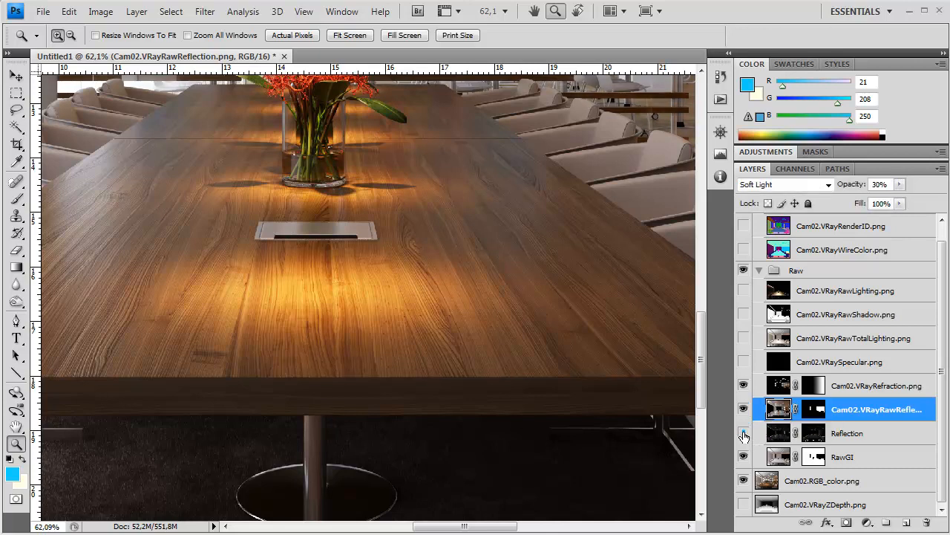
{"action": "left_click", "coordinate": [743, 433]}
{"action": "left_click", "coordinate": [743, 434]}
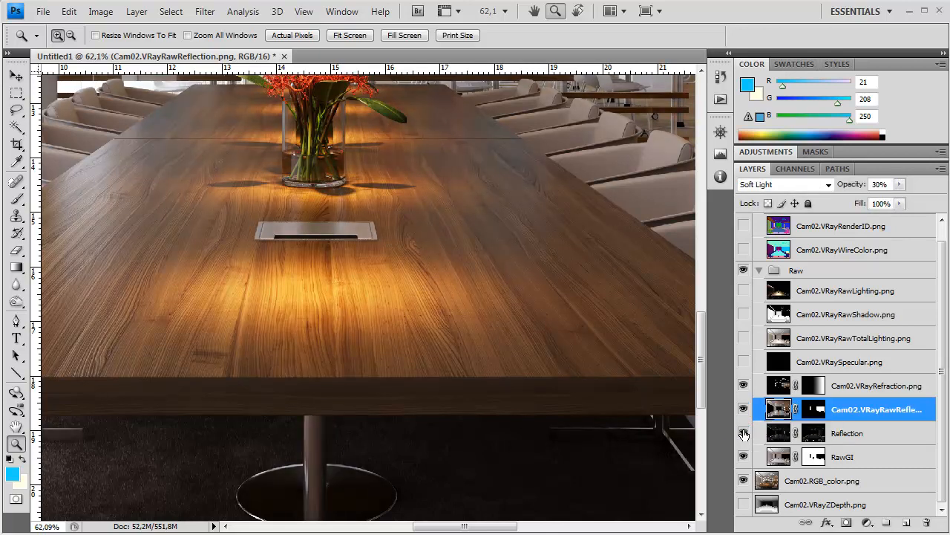
{"action": "left_click", "coordinate": [876, 433]}
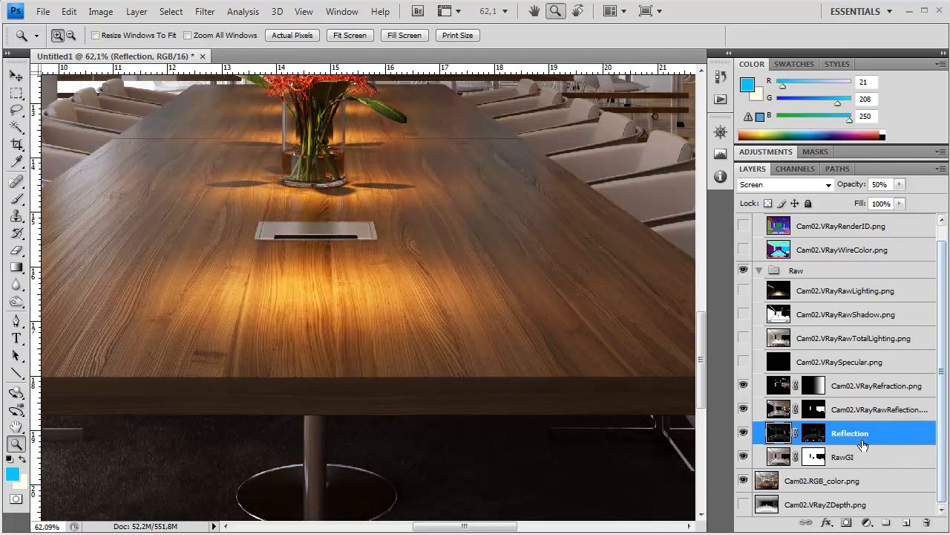
Show the VRayWireColor layer and select its turquoise tabletop area with Color Range at a fuzziness of 5.
{"action": "left_click", "coordinate": [743, 249]}
{"action": "left_click", "coordinate": [826, 252]}
{"action": "left_click", "coordinate": [17, 92]}
{"action": "right_click", "coordinate": [434, 204]}
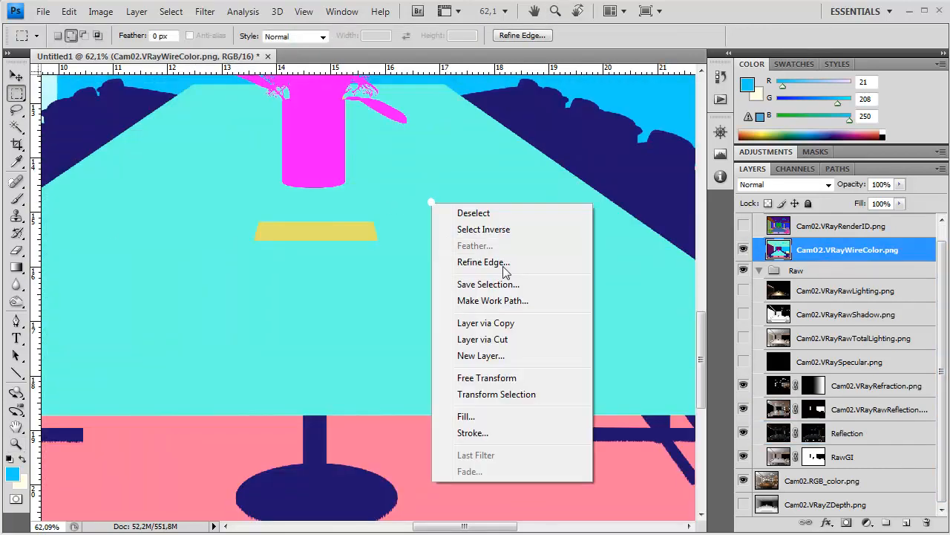
{"action": "left_click", "coordinate": [411, 303]}
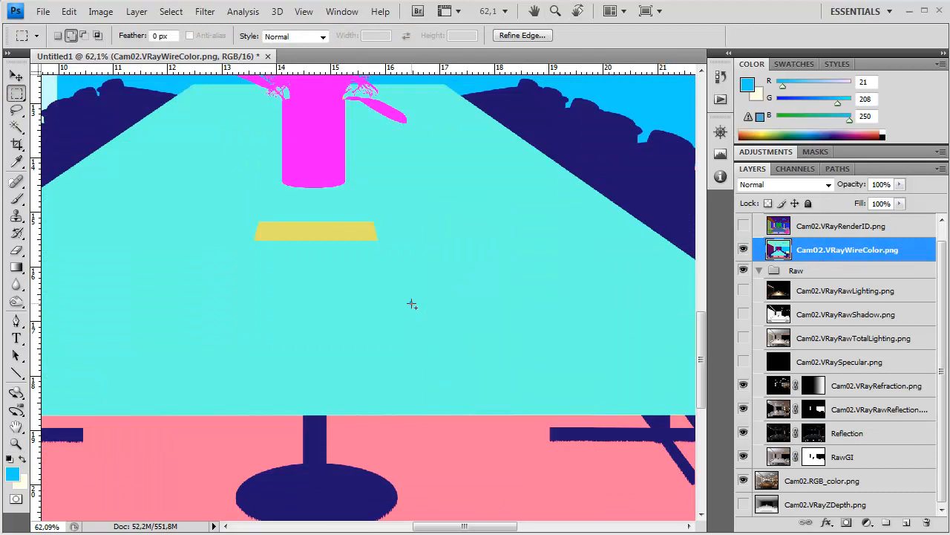
{"action": "left_click", "coordinate": [171, 12]}
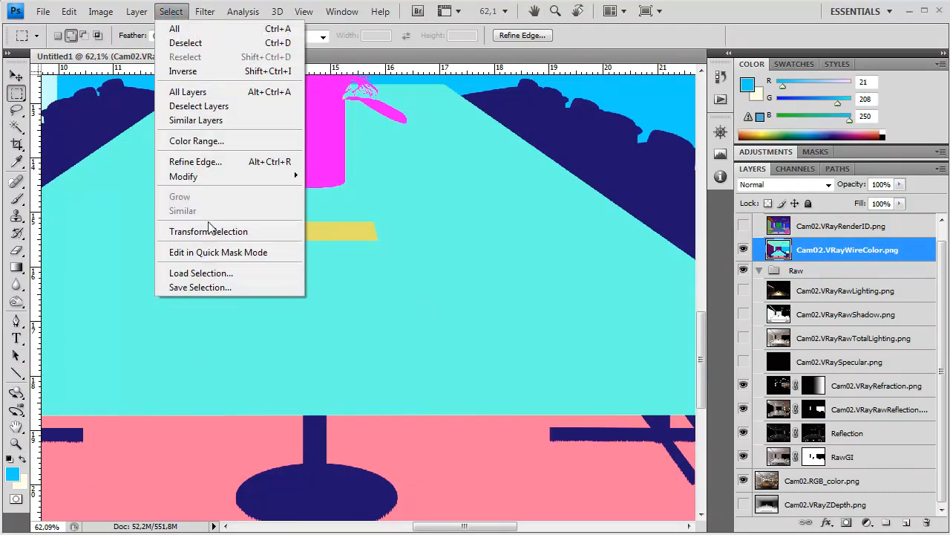
{"action": "left_click", "coordinate": [197, 141]}
{"action": "left_click", "coordinate": [386, 280]}
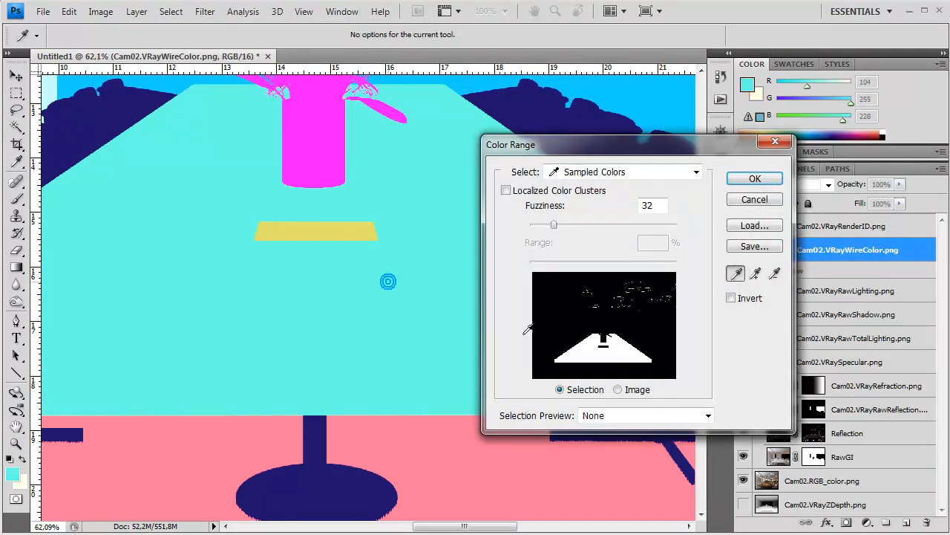
{"action": "left_click_drag", "start_coordinate": [551, 226], "coordinate": [535, 237]}
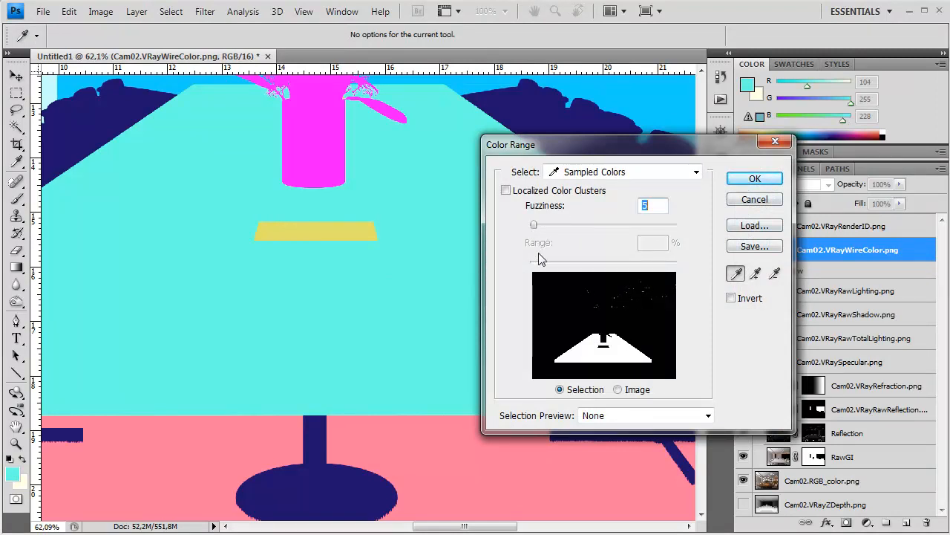
{"action": "key", "text": "Return"}
Hide the wire color layer and fill the selected tabletop area of the Reflection layer's mask with white.
{"action": "left_click", "coordinate": [845, 436]}
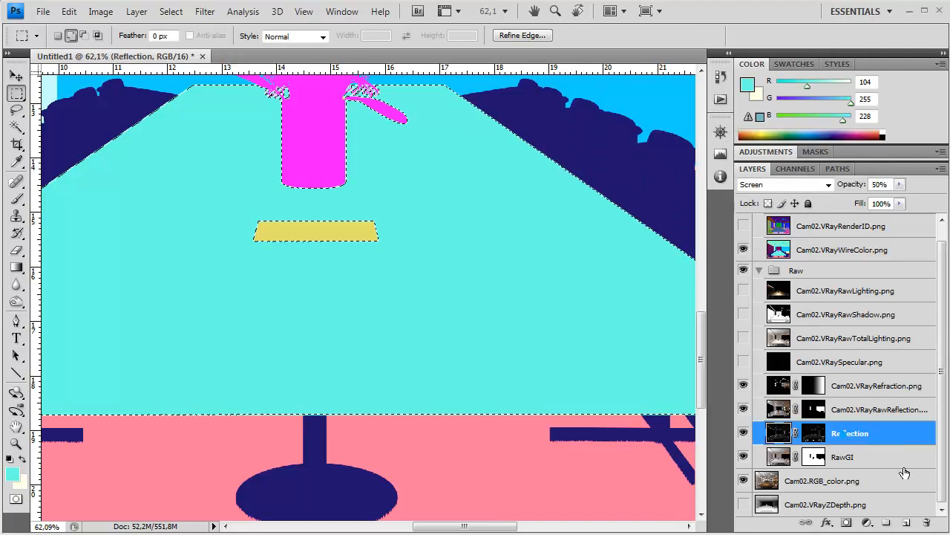
{"action": "left_click", "coordinate": [814, 435]}
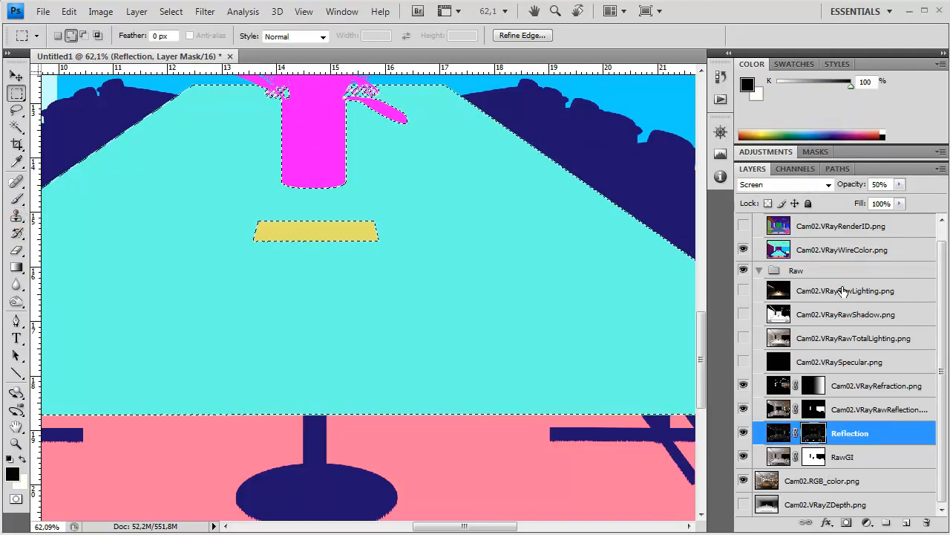
{"action": "left_click", "coordinate": [743, 249]}
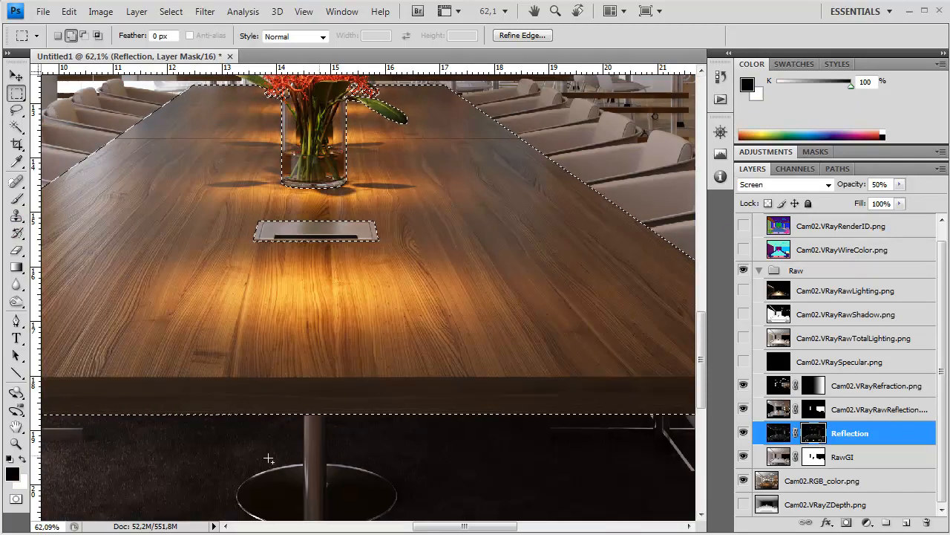
{"action": "left_click", "coordinate": [20, 207]}
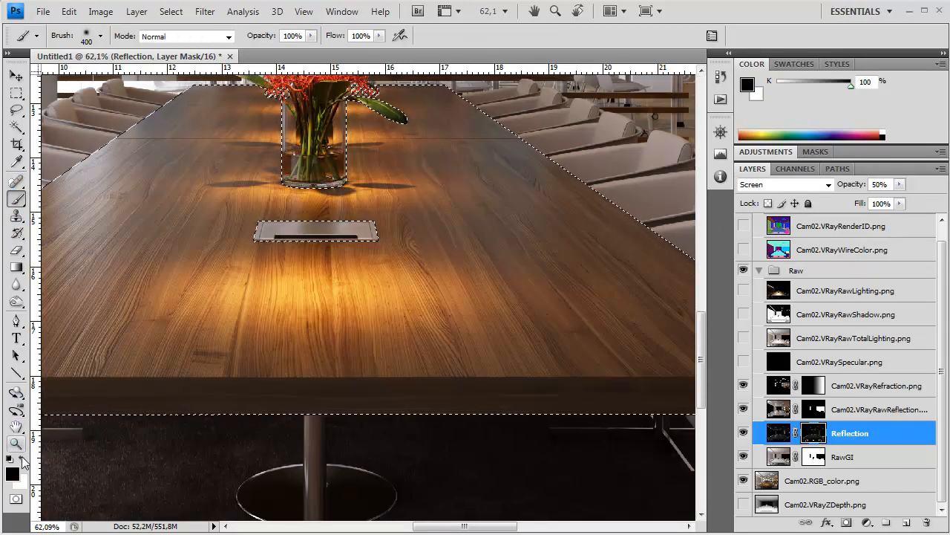
{"action": "left_click", "coordinate": [23, 459]}
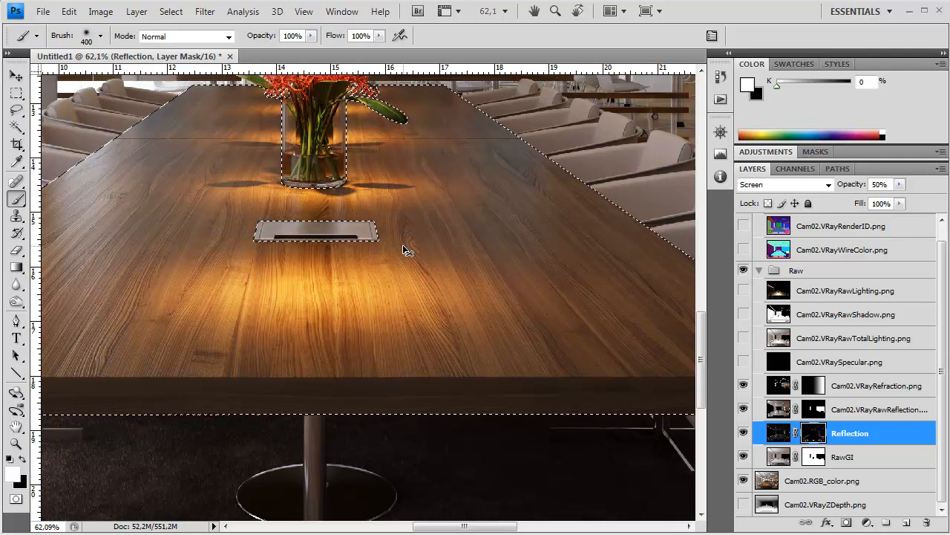
{"action": "left_click", "coordinate": [23, 459]}
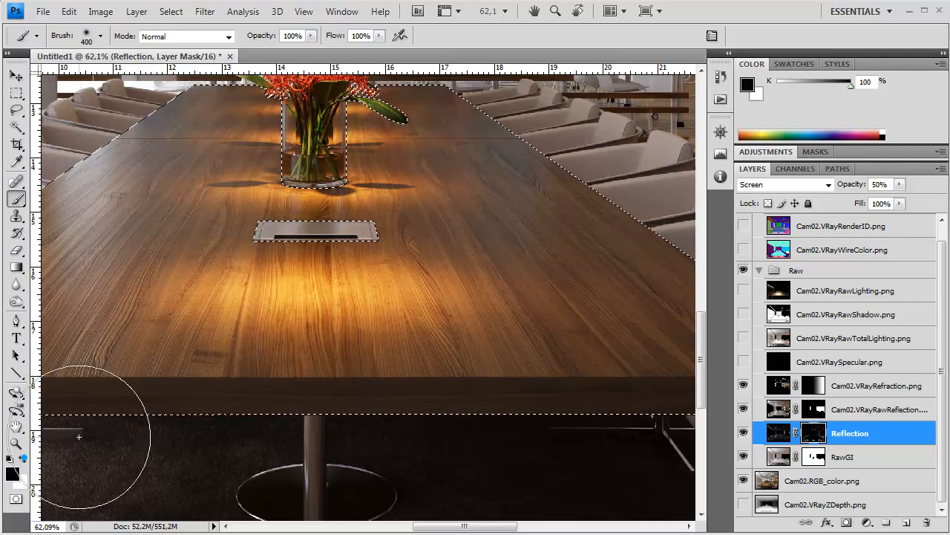
{"action": "key", "text": "ctrl+BackSpace"}
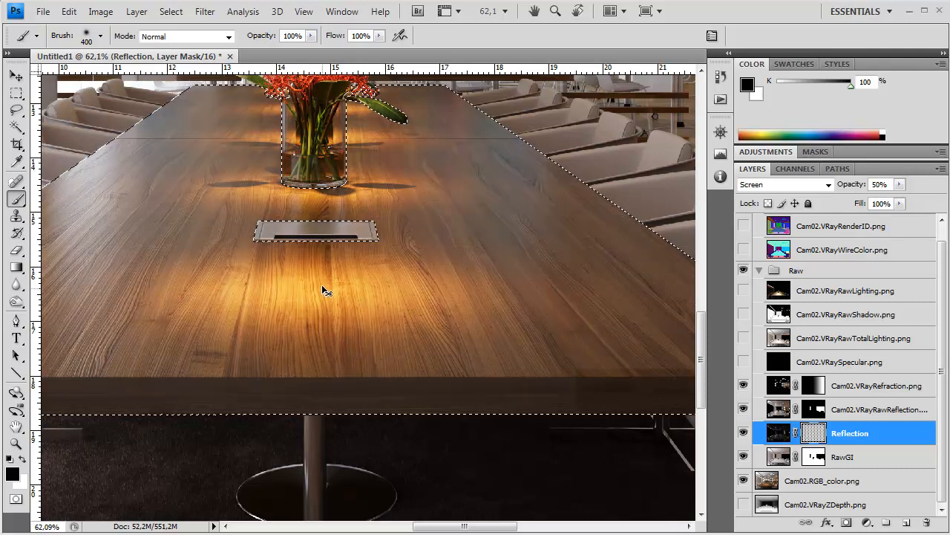
Inspect the tabletop's reflections at 100% zoom and around the vase, with the Reflection layer hidden and shown.
{"action": "left_click_drag", "start_coordinate": [264, 261], "coordinate": [418, 276]}
{"action": "double_click", "coordinate": [16, 444]}
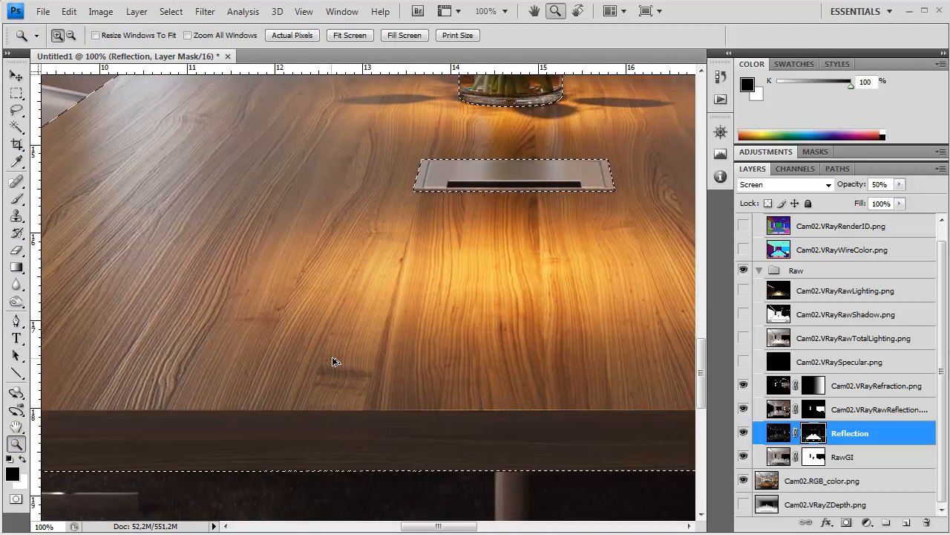
{"action": "left_click_drag", "start_coordinate": [333, 361], "coordinate": [131, 361]}
{"action": "left_click_drag", "start_coordinate": [548, 240], "coordinate": [454, 379]}
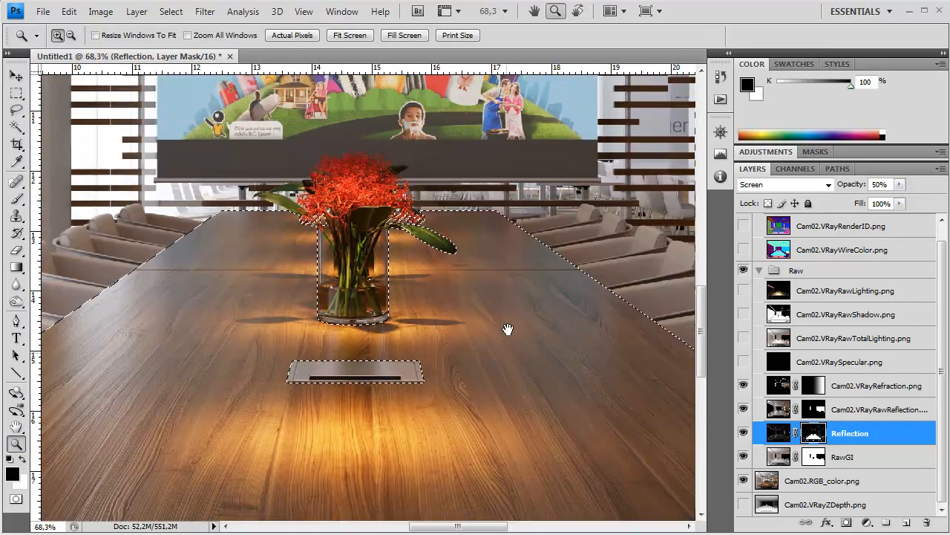
{"action": "left_click", "coordinate": [743, 433]}
{"action": "left_click", "coordinate": [743, 435]}
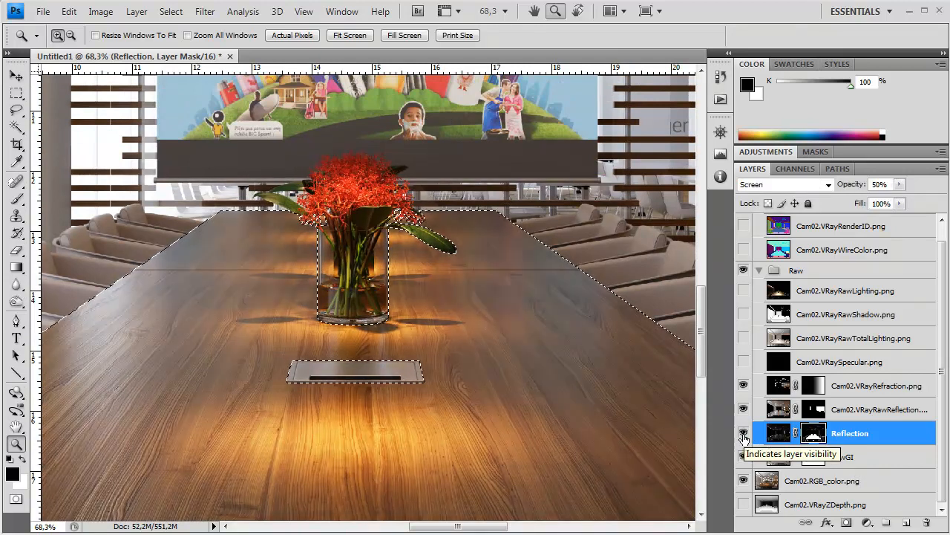
Tone the tabletop area of the Reflection mask down to light grey, bdbdbd.
{"action": "left_click", "coordinate": [22, 482]}
{"action": "mouse_move", "coordinate": [281, 111]}
{"action": "left_mouse_down"}
{"action": "mouse_move", "coordinate": [271, 90]}
{"action": "mouse_move", "coordinate": [226, 90]}
{"action": "mouse_move", "coordinate": [213, 108]}
{"action": "left_mouse_up"}
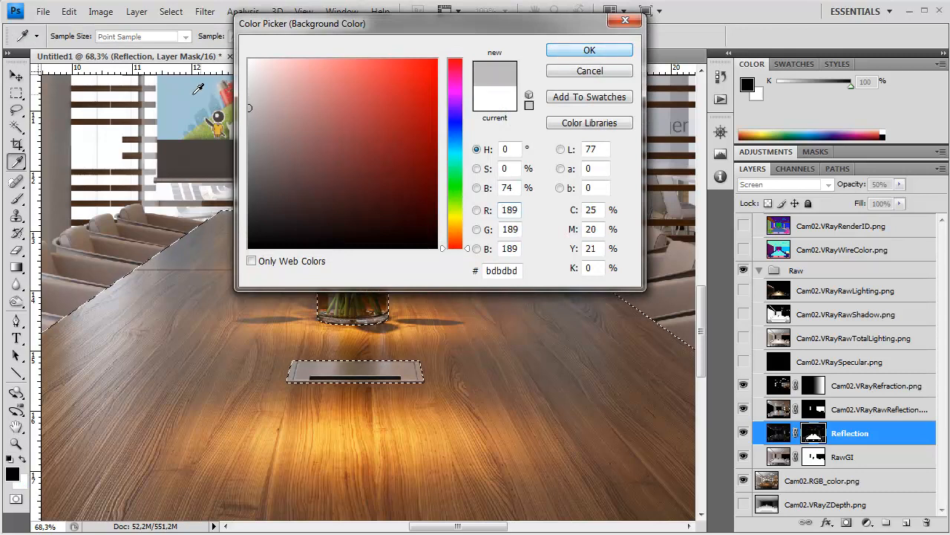
{"action": "left_click", "coordinate": [589, 50]}
{"action": "key", "text": "z"}
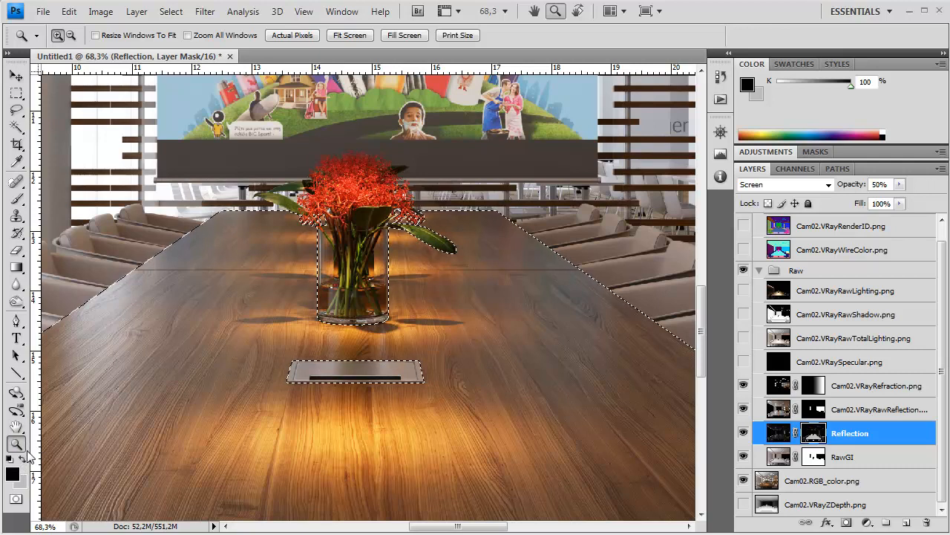
Darken the tabletop area of the Reflection mask with a 40% grey fill.
{"action": "left_click", "coordinate": [16, 198]}
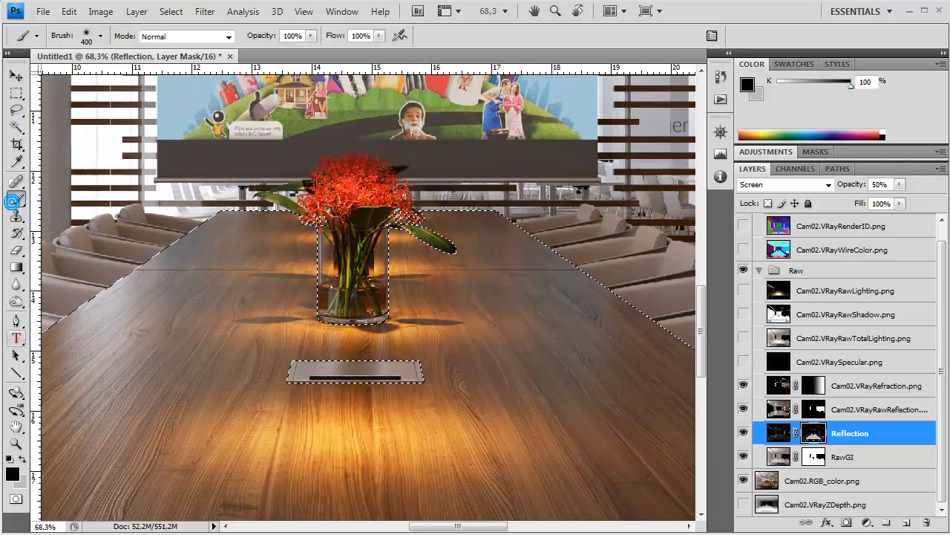
{"action": "left_click", "coordinate": [24, 458]}
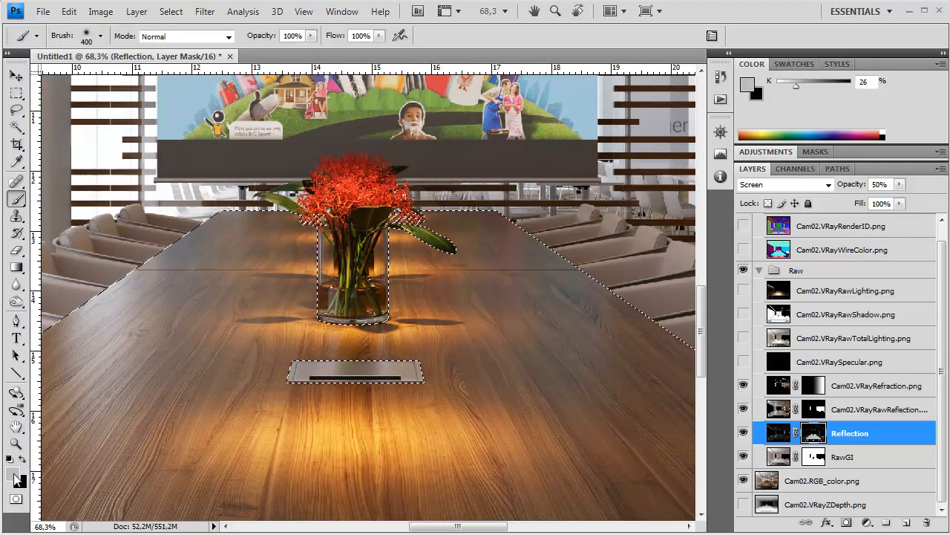
{"action": "left_click", "coordinate": [12, 472]}
{"action": "left_click_drag", "start_coordinate": [248, 131], "coordinate": [248, 134]}
{"action": "left_click", "coordinate": [593, 50]}
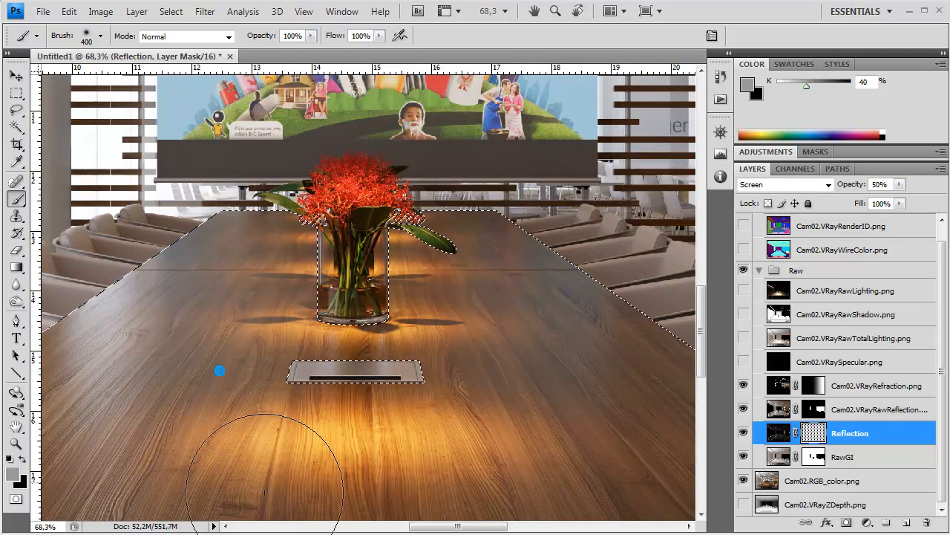
Check the whole tabletop out to both front corners, and compare it with the Reflection layer hidden and shown.
{"action": "left_click_drag", "start_coordinate": [607, 498], "coordinate": [526, 287]}
{"action": "scroll", "coordinate": [412, 343], "scroll_direction": "down", "scroll_amount": 3}
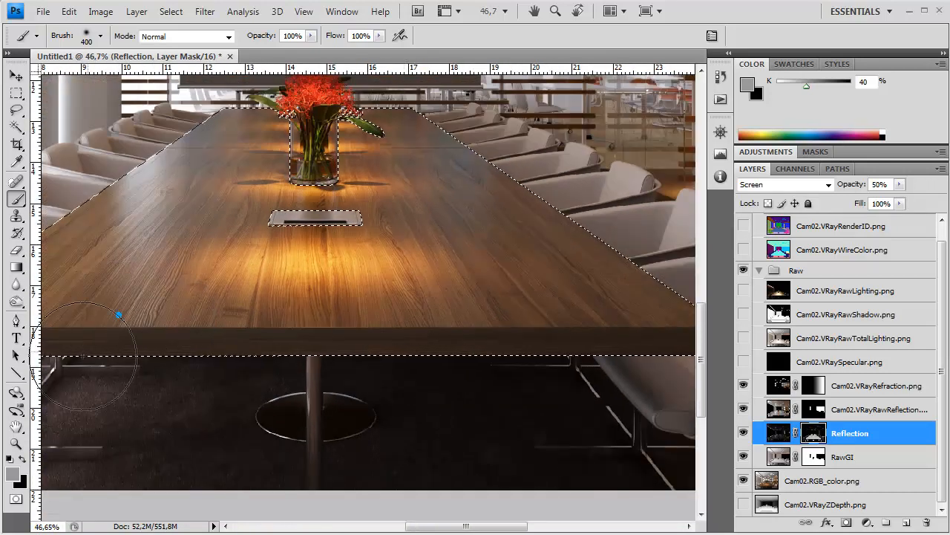
{"action": "left_click_drag", "start_coordinate": [165, 326], "coordinate": [369, 333]}
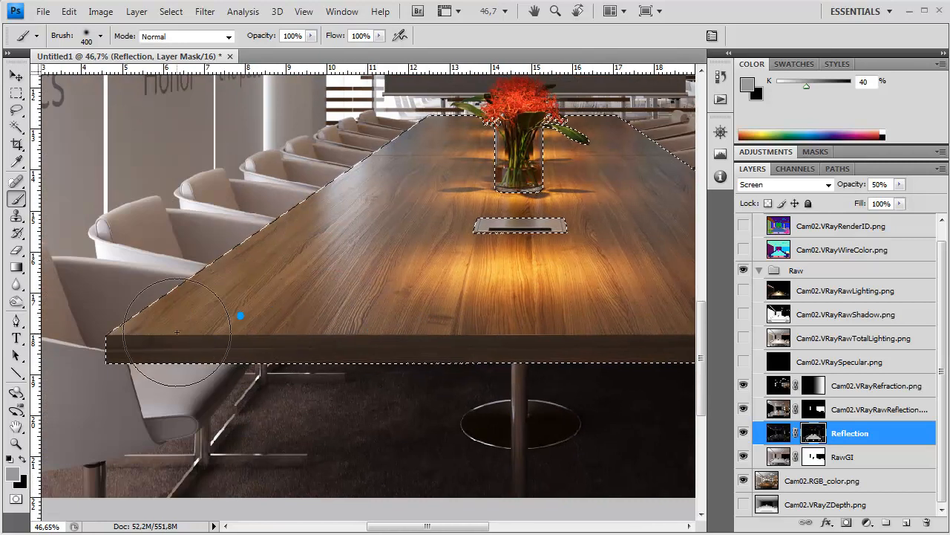
{"action": "left_click_drag", "start_coordinate": [689, 331], "coordinate": [474, 327]}
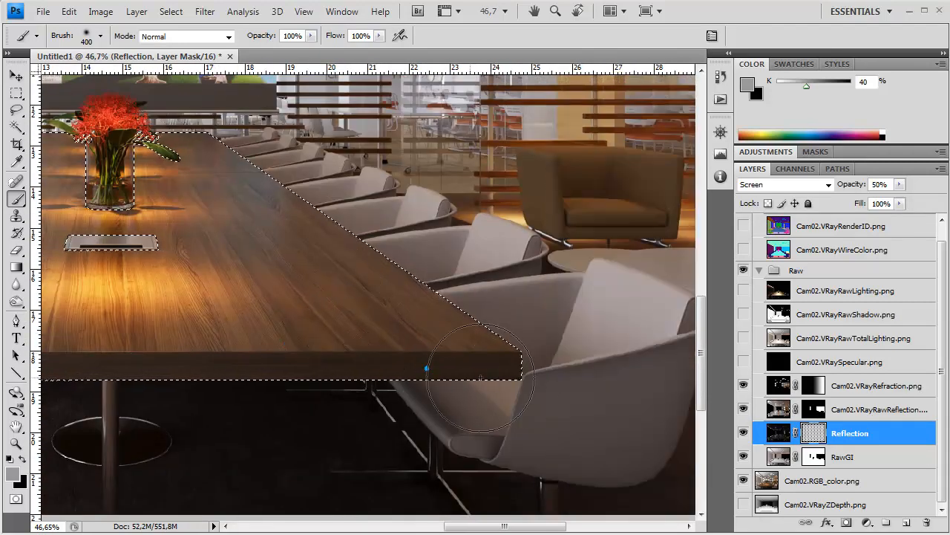
{"action": "left_click_drag", "start_coordinate": [275, 265], "coordinate": [521, 339]}
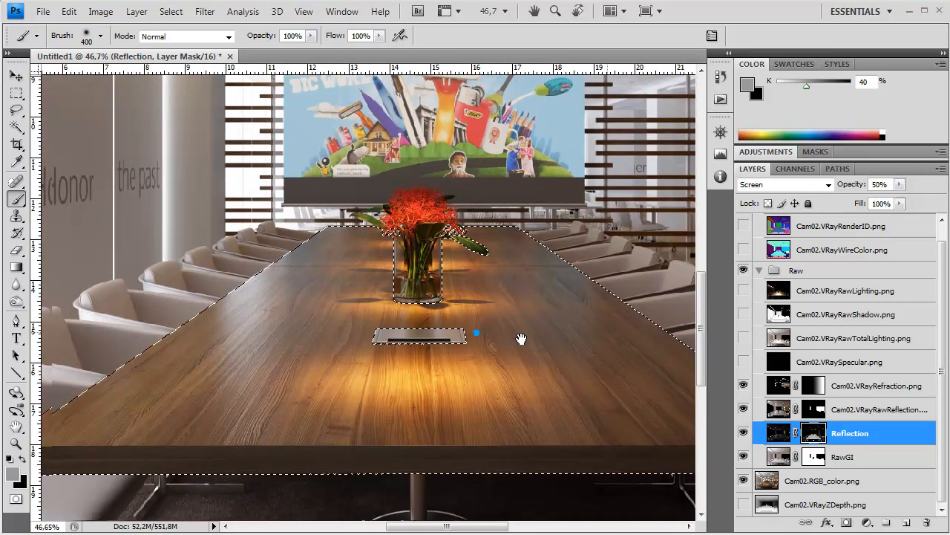
{"action": "left_click", "coordinate": [744, 433]}
{"action": "left_click", "coordinate": [744, 433]}
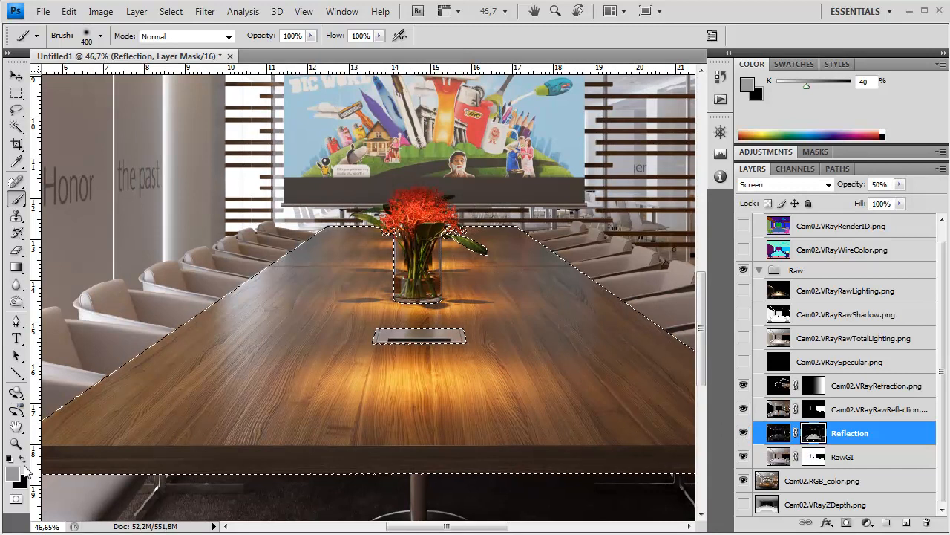
Fill the selected tabletop area of the Reflection mask with 50% grey, 808080.
{"action": "left_click", "coordinate": [12, 474]}
{"action": "left_click", "coordinate": [251, 156]}
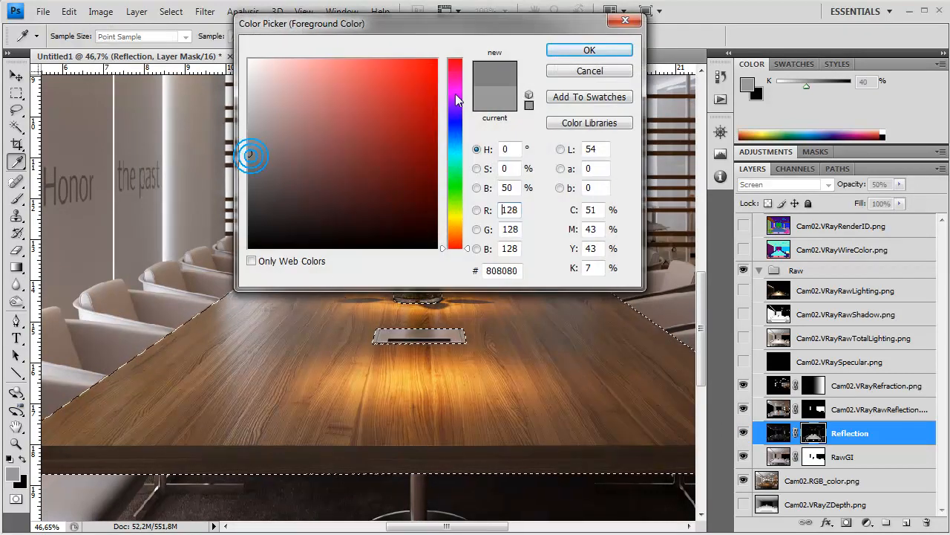
{"action": "left_click", "coordinate": [588, 50]}
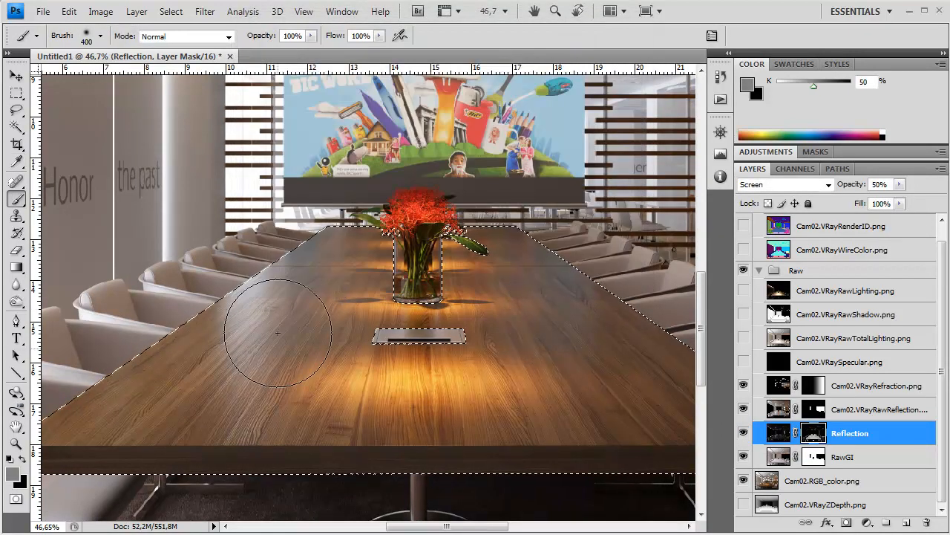
{"action": "left_click_drag", "start_coordinate": [305, 213], "coordinate": [297, 237]}
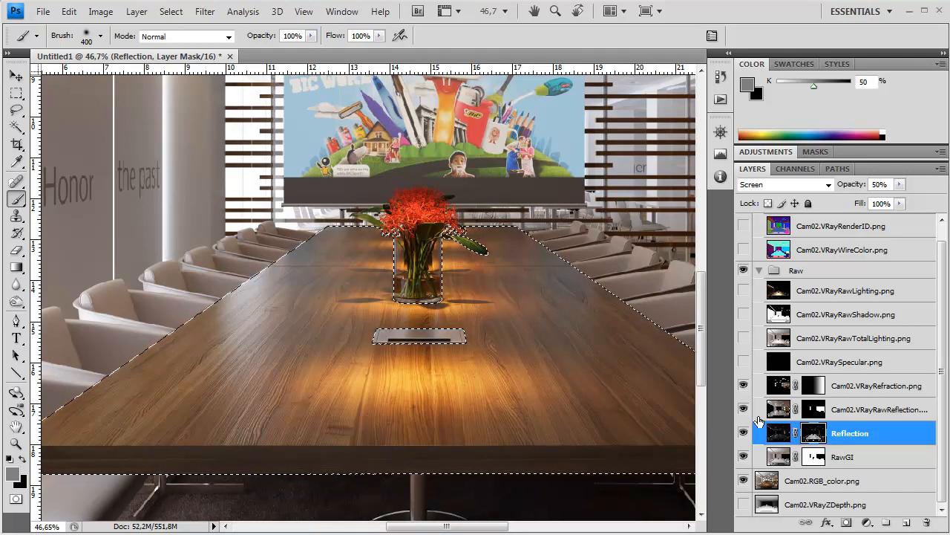
Compare the tabletop with the Reflection layer hidden and shown, and review it at 100% and in the full image.
{"action": "left_click", "coordinate": [743, 436]}
{"action": "left_click", "coordinate": [745, 433]}
{"action": "left_click", "coordinate": [744, 434]}
{"action": "left_click", "coordinate": [744, 433]}
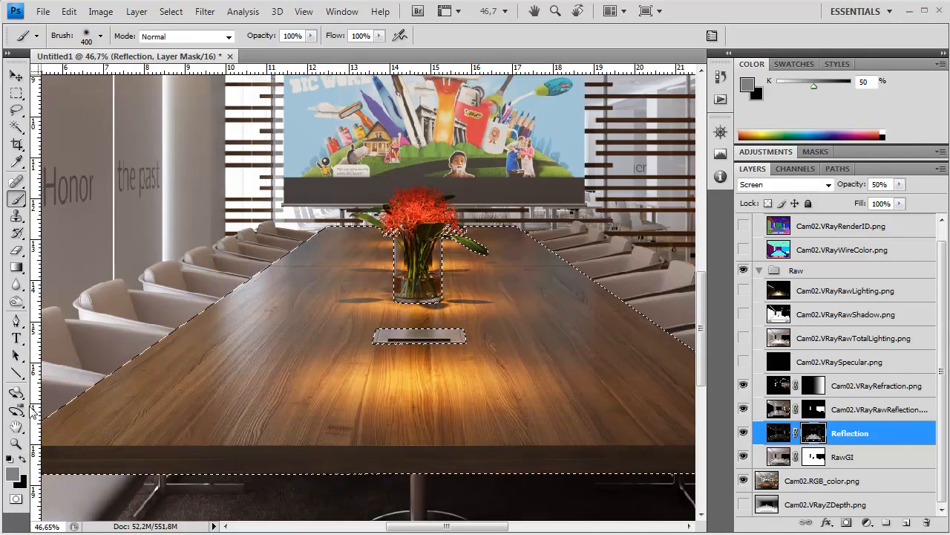
{"action": "double_click", "coordinate": [15, 444]}
{"action": "right_click", "coordinate": [345, 335]}
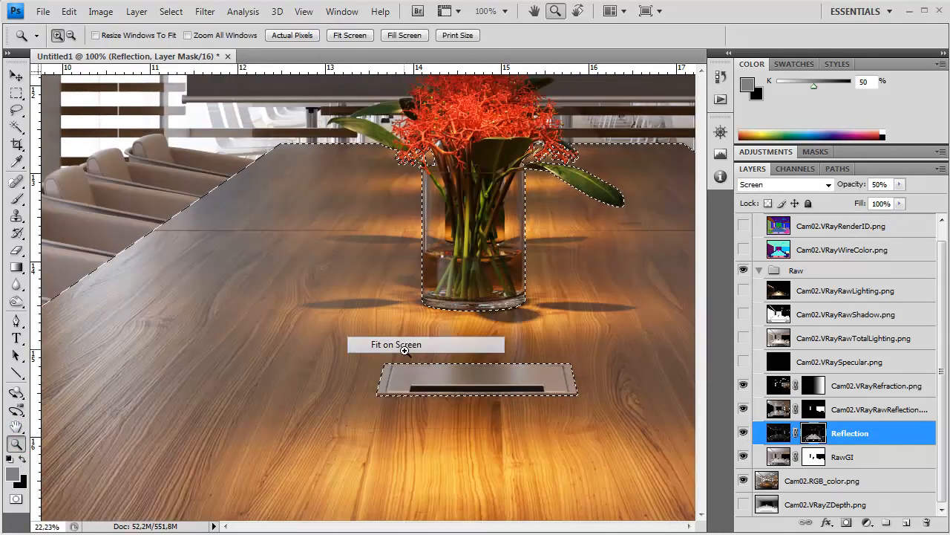
{"action": "left_click", "coordinate": [406, 349]}
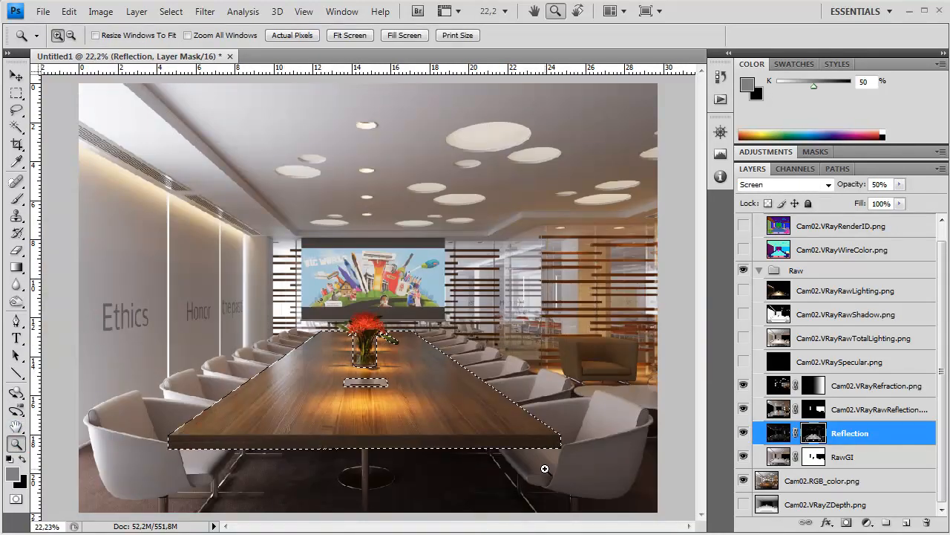
Clear the tabletop selection and show the Cam02.VRayRawTotalLighting.png layer.
{"action": "left_click", "coordinate": [895, 386]}
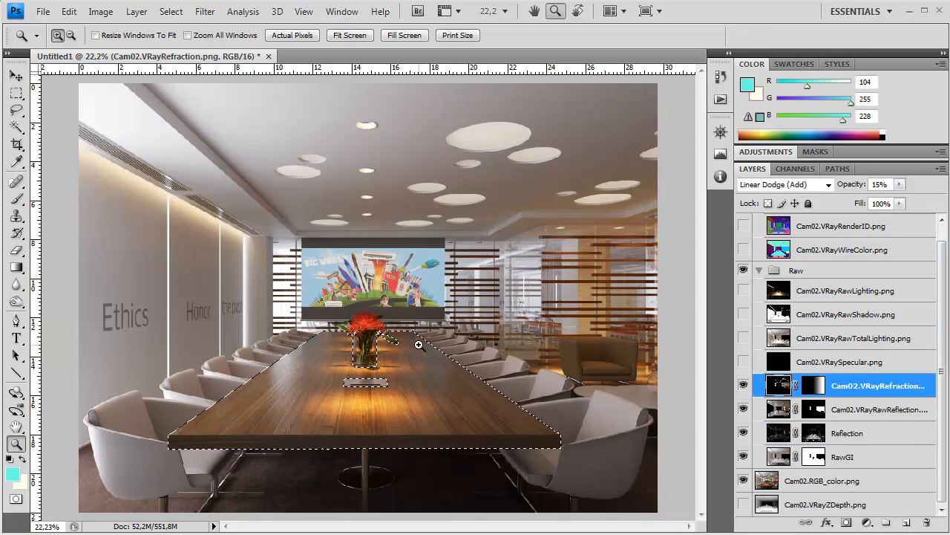
{"action": "key", "text": "ctrl+d"}
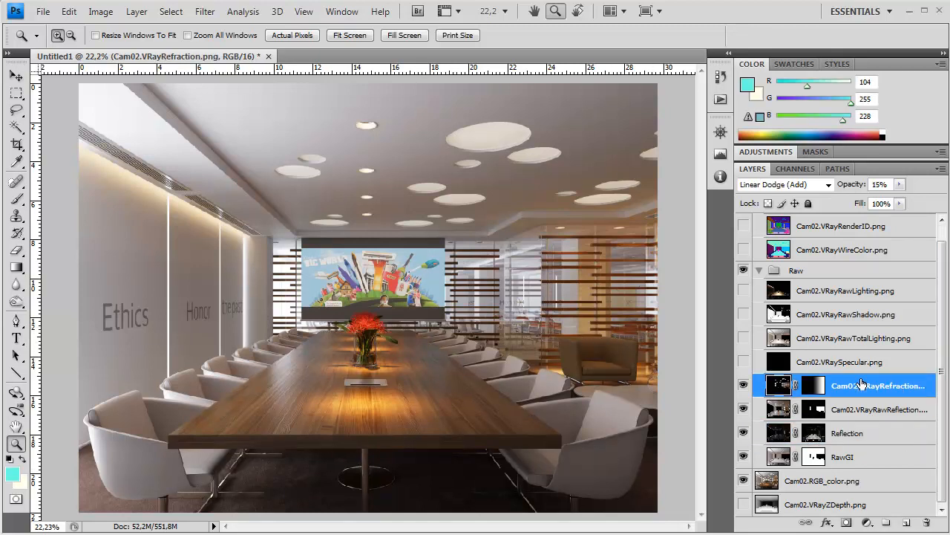
{"action": "left_click", "coordinate": [824, 364]}
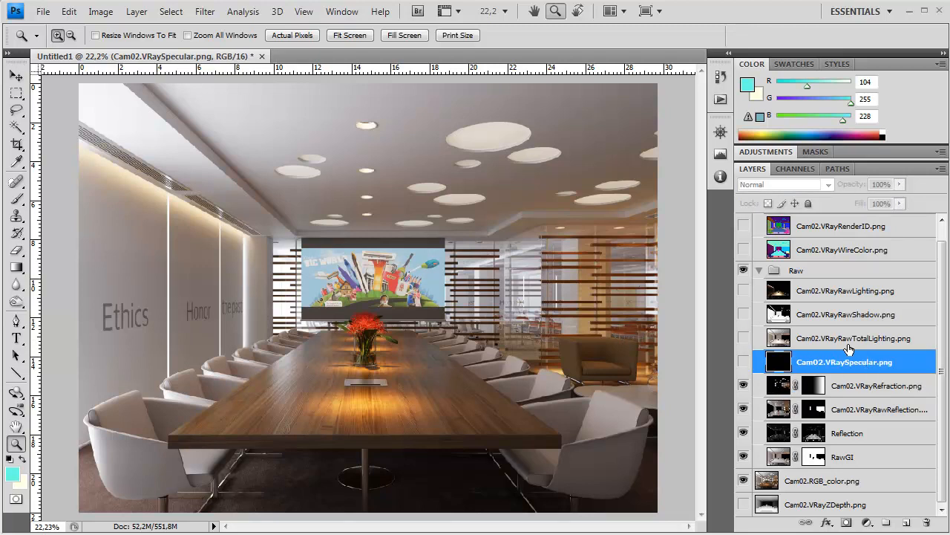
{"action": "left_click", "coordinate": [861, 344]}
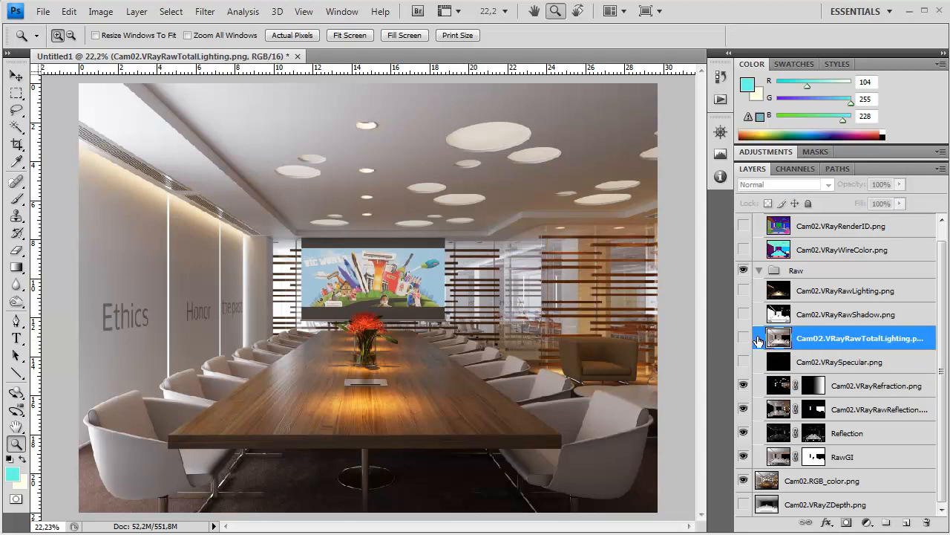
{"action": "left_click", "coordinate": [744, 339]}
Rename the Cam02.VRayRawTotalLighting.png layer as RawTotalLighting and move it below the Specular layer, directly above Refraction.
{"action": "double_click", "coordinate": [854, 340]}
{"action": "left_click_drag", "start_coordinate": [846, 338], "coordinate": [690, 347]}
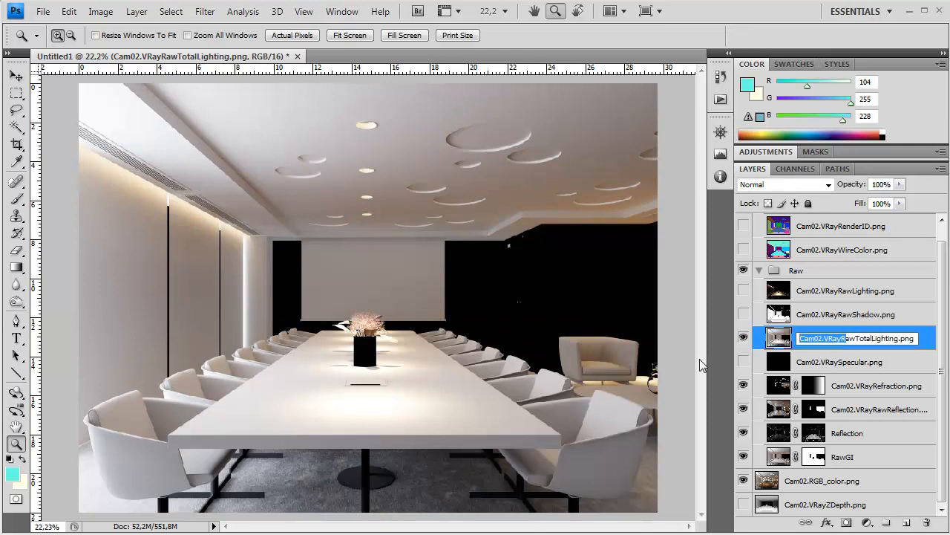
{"action": "key", "text": "BackSpace"}
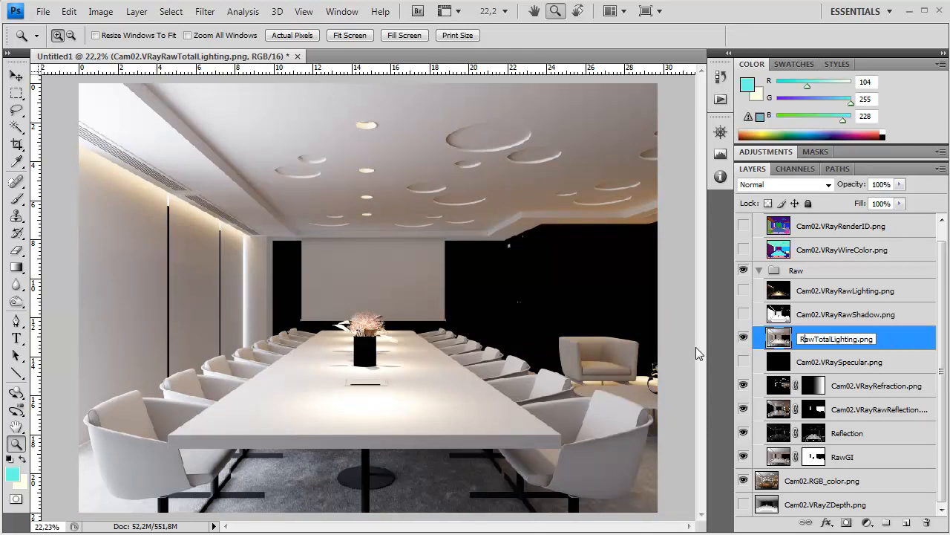
{"action": "left_click_drag", "start_coordinate": [857, 339], "coordinate": [947, 386]}
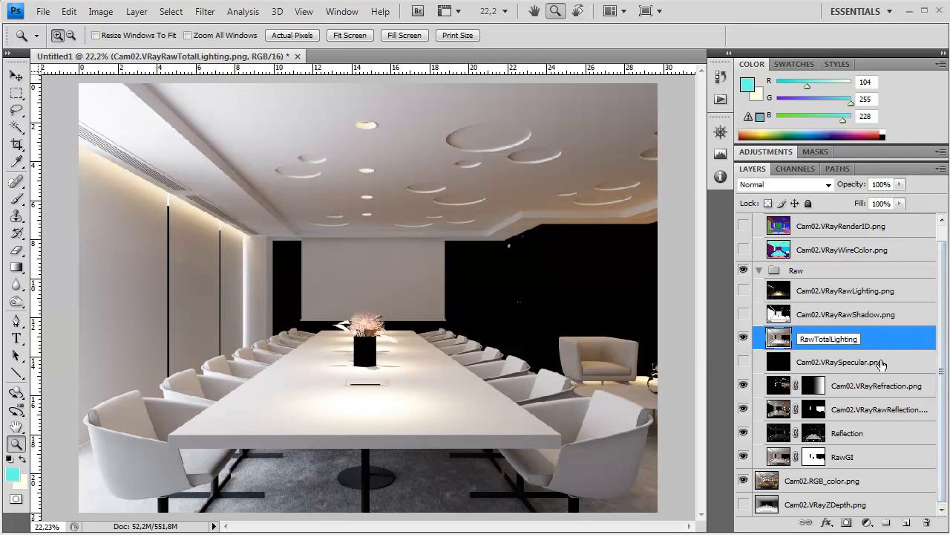
{"action": "left_click", "coordinate": [881, 363]}
{"action": "left_click", "coordinate": [884, 339]}
{"action": "left_click_drag", "start_coordinate": [906, 338], "coordinate": [903, 372]}
Set the RawTotalLighting layer to Overlay blending at 6% opacity.
{"action": "left_click", "coordinate": [820, 184]}
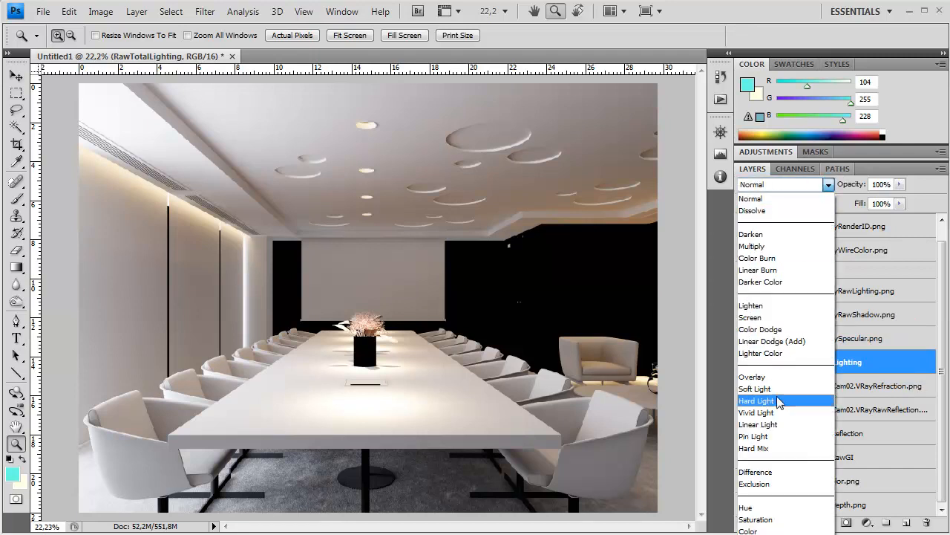
{"action": "left_click", "coordinate": [776, 377]}
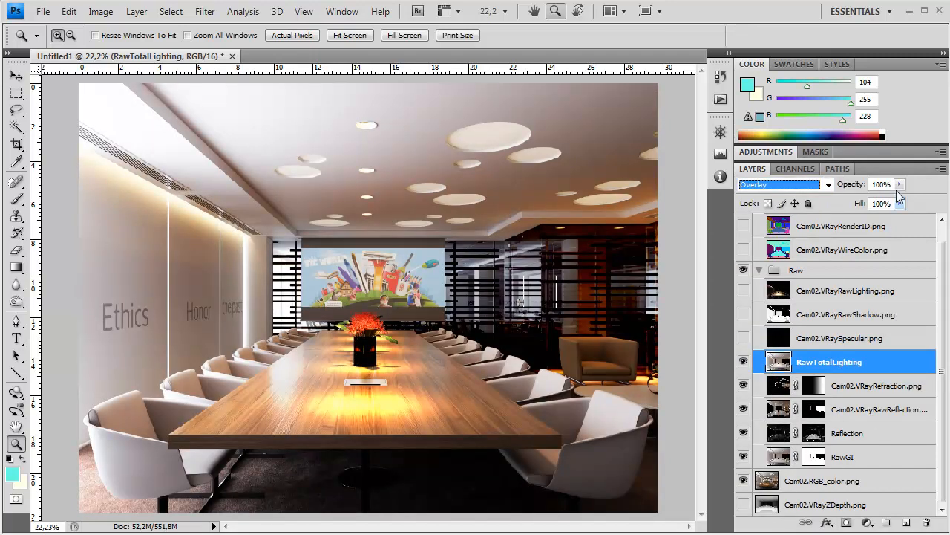
{"action": "left_click", "coordinate": [899, 184]}
{"action": "left_click_drag", "start_coordinate": [900, 199], "coordinate": [803, 208]}
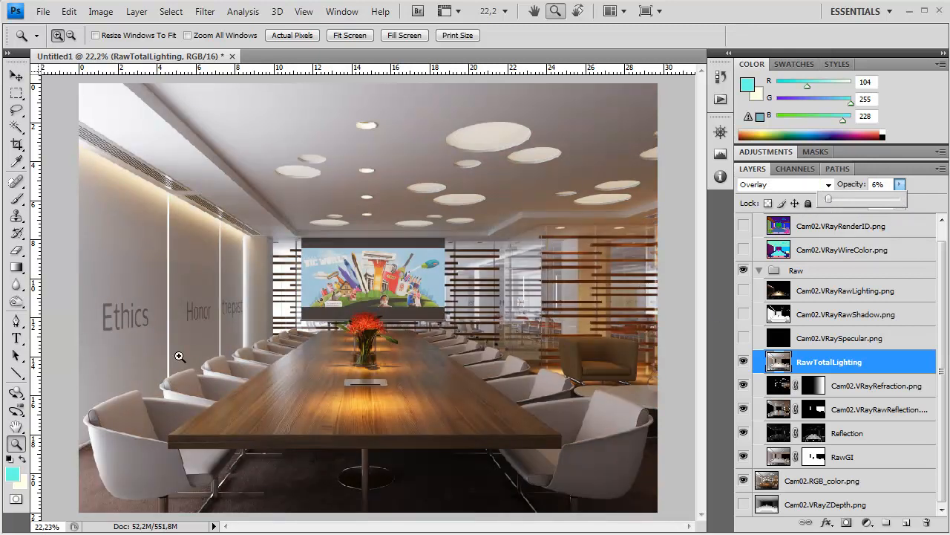
Inspect the tabletop up close and in the full image, and compare it with the RawTotalLighting layer hidden and shown.
{"action": "double_click", "coordinate": [15, 444]}
{"action": "left_click_drag", "start_coordinate": [473, 269], "coordinate": [473, 256]}
{"action": "left_click_drag", "start_coordinate": [450, 418], "coordinate": [407, 279]}
{"action": "scroll", "coordinate": [385, 312], "scroll_direction": "down", "scroll_amount": 2}
{"action": "scroll", "coordinate": [384, 312], "scroll_direction": "down", "scroll_amount": 2}
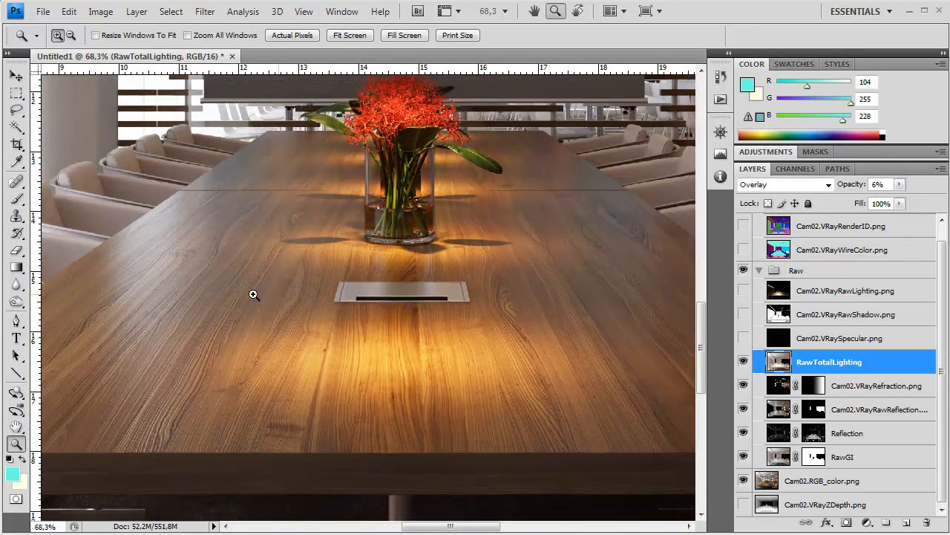
{"action": "double_click", "coordinate": [19, 445]}
{"action": "key", "text": "ctrl+0"}
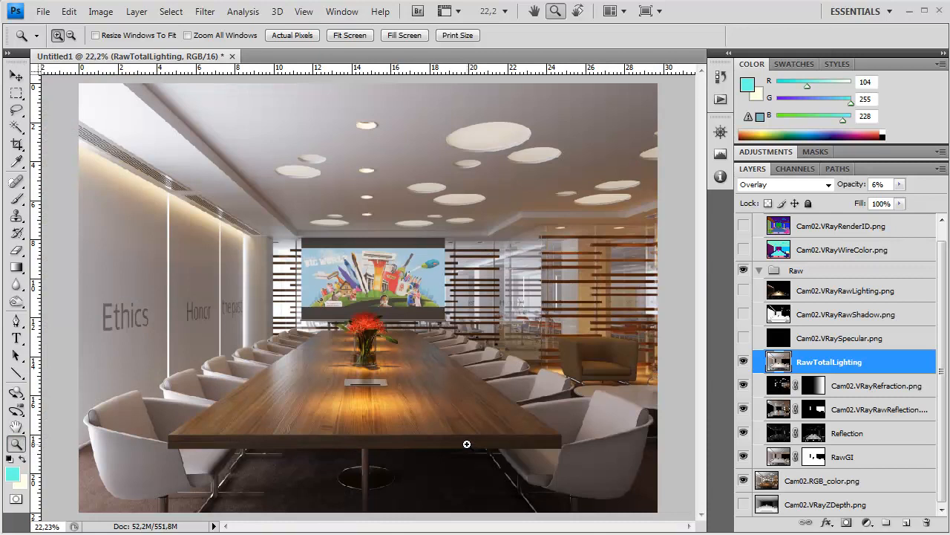
{"action": "left_click_drag", "start_coordinate": [226, 301], "coordinate": [458, 458]}
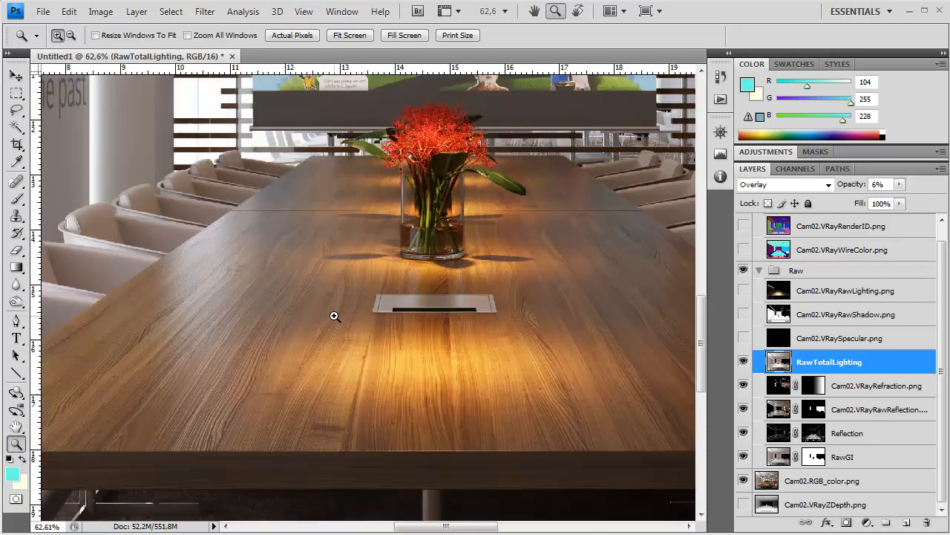
{"action": "left_click_drag", "start_coordinate": [493, 343], "coordinate": [439, 372]}
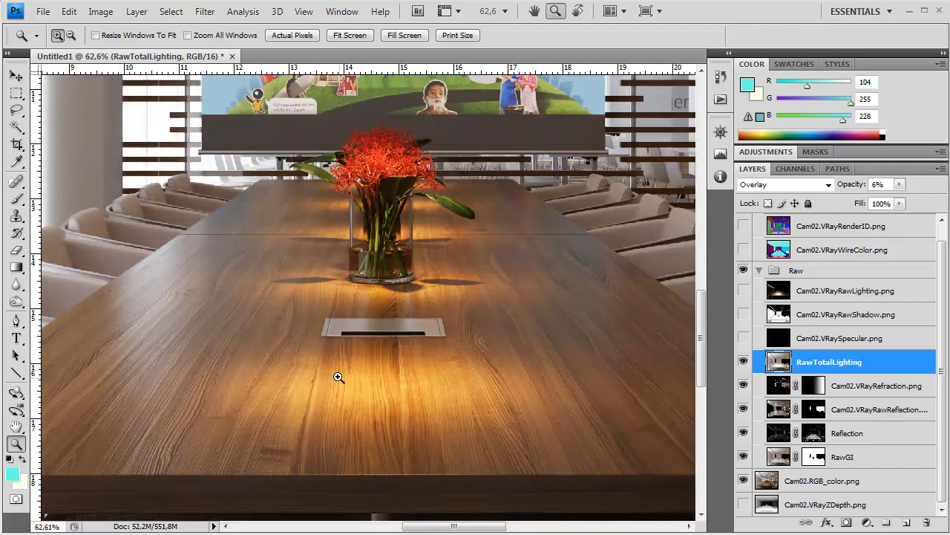
{"action": "left_click", "coordinate": [312, 380], "text": "alt"}
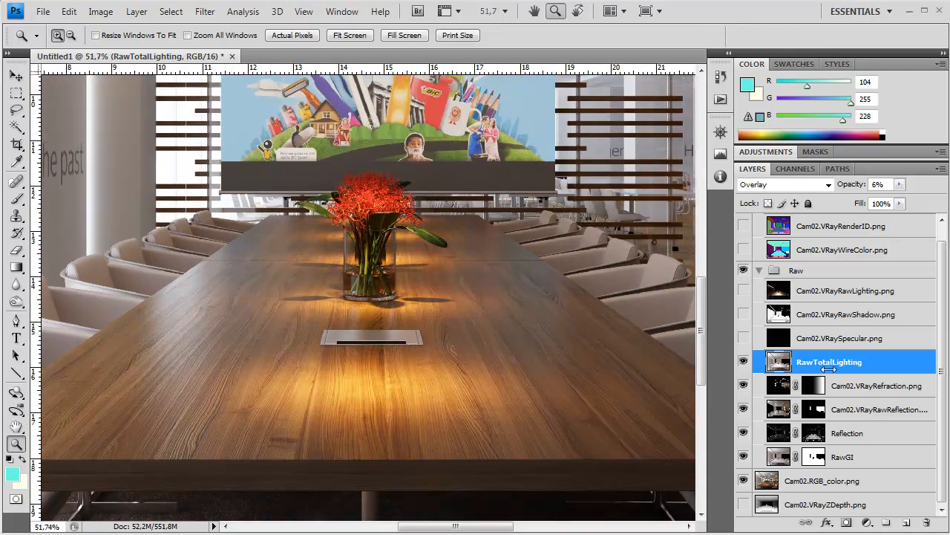
{"action": "left_click", "coordinate": [743, 362]}
{"action": "left_click", "coordinate": [743, 362]}
{"action": "left_click", "coordinate": [742, 362]}
Switch the RawTotalLighting layer to Soft Light and raise its opacity to 16%.
{"action": "left_click", "coordinate": [829, 184]}
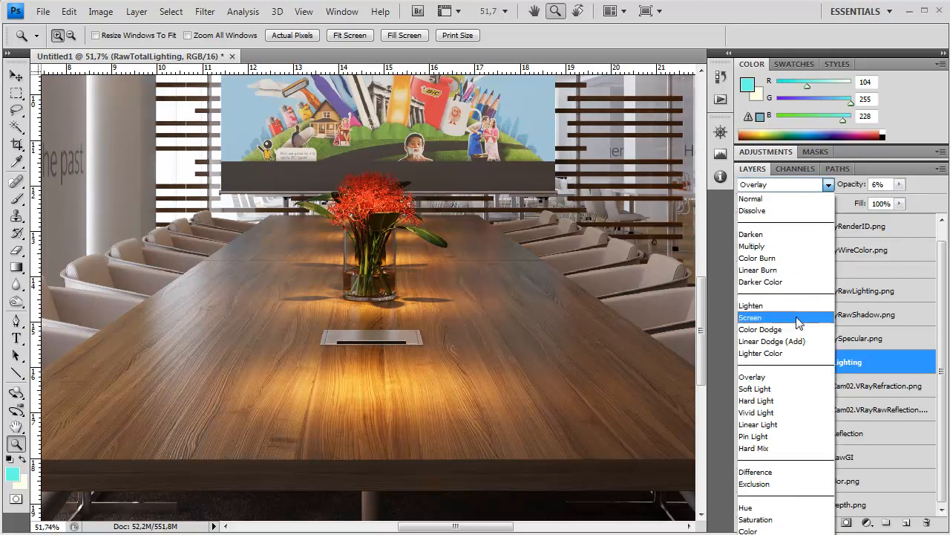
{"action": "left_click", "coordinate": [780, 389]}
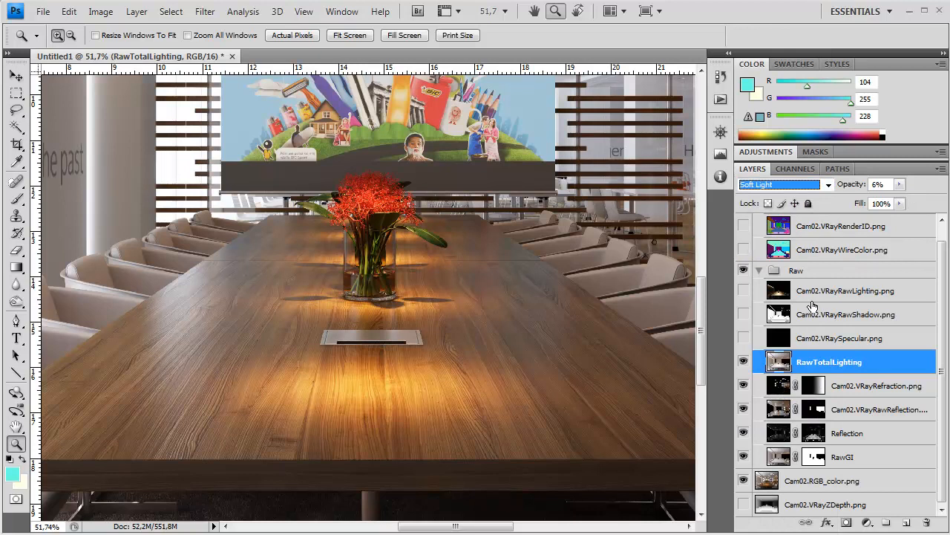
{"action": "left_click", "coordinate": [899, 184]}
{"action": "left_click_drag", "start_coordinate": [871, 198], "coordinate": [876, 198]}
Change RawTotalLighting's blend mode to Multiply and compare the floor under the table with the layer hidden and shown.
{"action": "left_click", "coordinate": [772, 188]}
{"action": "left_click", "coordinate": [767, 201]}
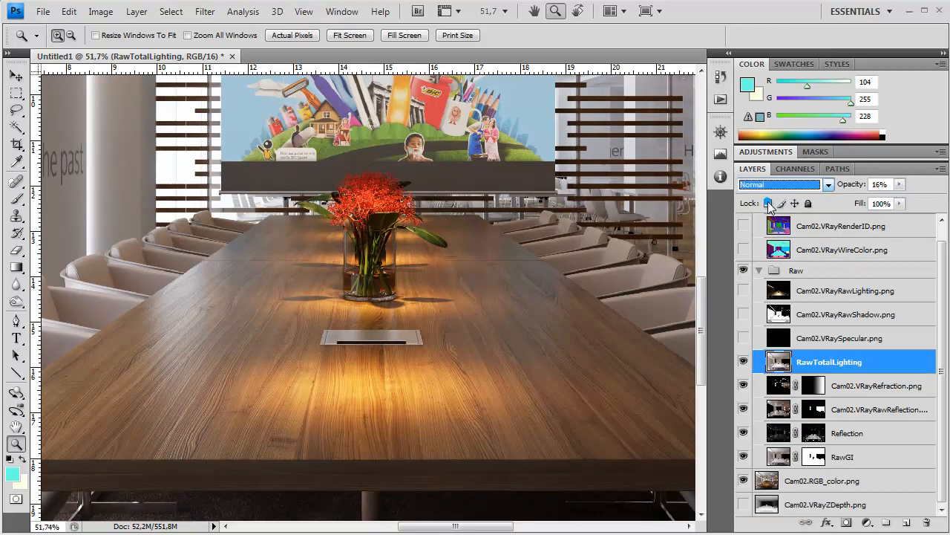
{"action": "key", "text": "Down"}
{"action": "key", "text": "Down"}
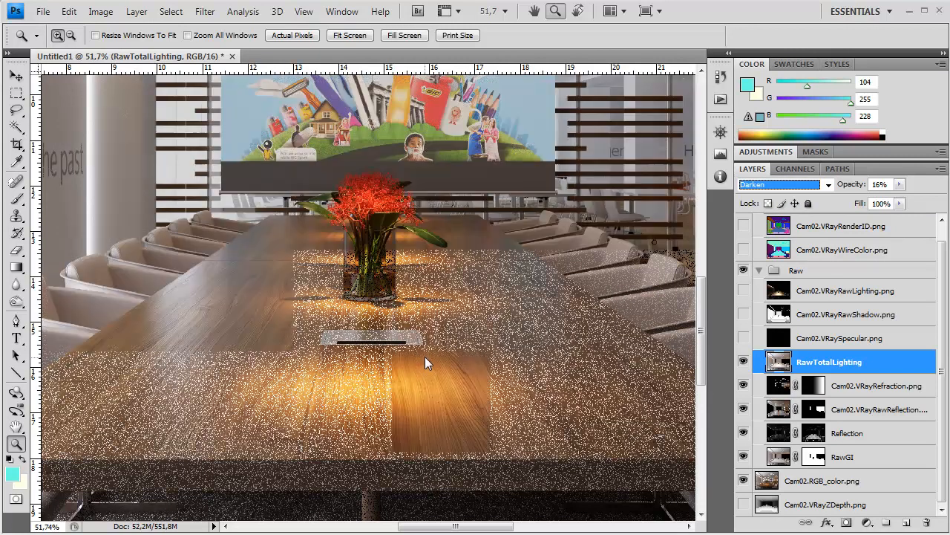
{"action": "key", "text": "Down"}
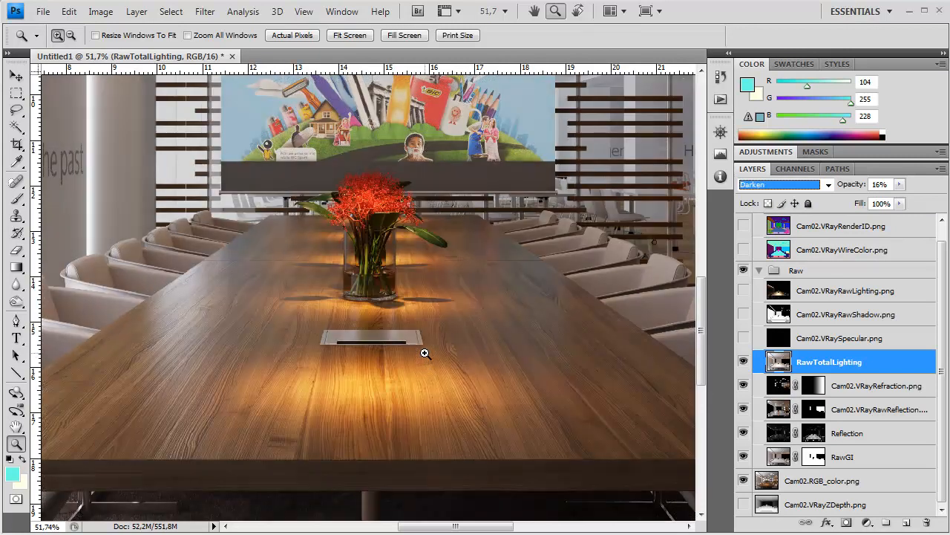
{"action": "left_click_drag", "start_coordinate": [234, 348], "coordinate": [144, 46]}
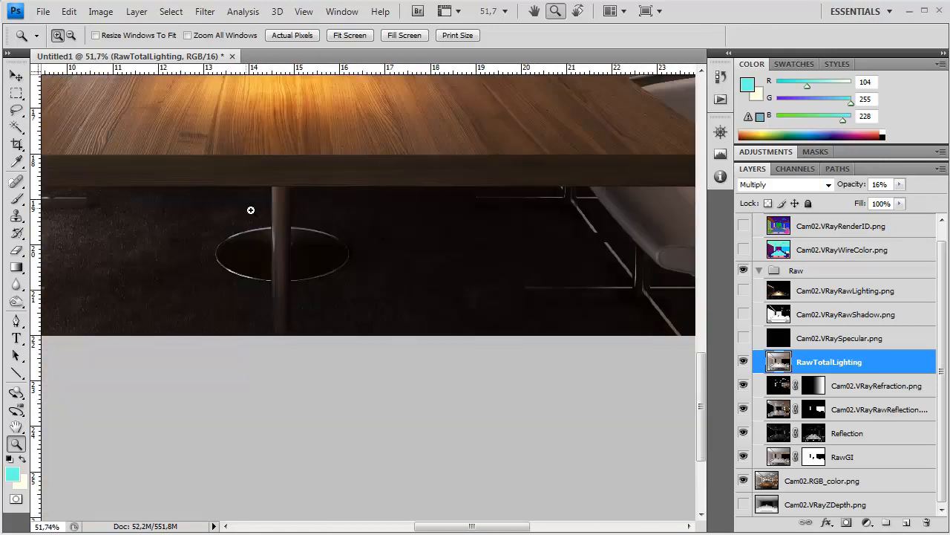
{"action": "left_click_drag", "start_coordinate": [551, 265], "coordinate": [569, 306]}
{"action": "left_click", "coordinate": [744, 361]}
{"action": "left_click", "coordinate": [744, 361]}
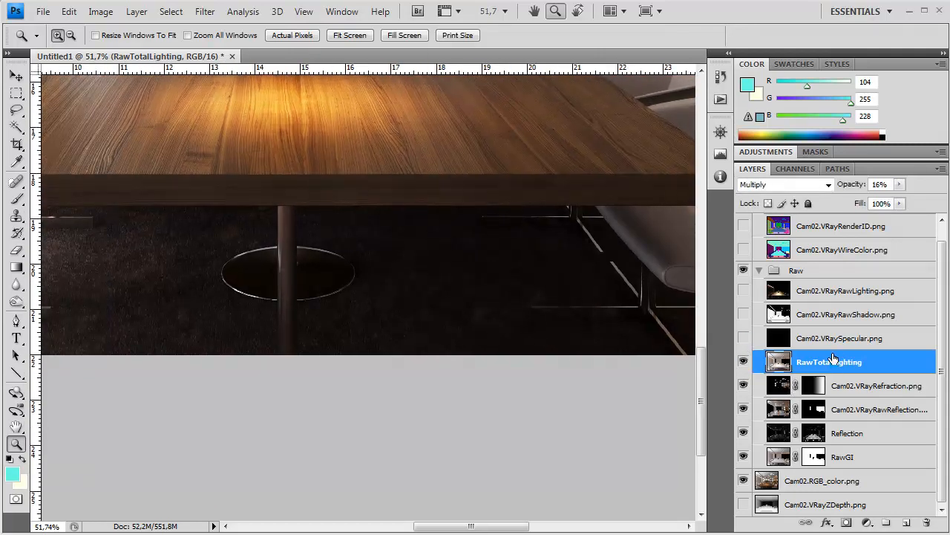
Show the Cam02.VRayWireColor.png layer and make it active.
{"action": "left_click", "coordinate": [744, 249]}
{"action": "left_click", "coordinate": [838, 252]}
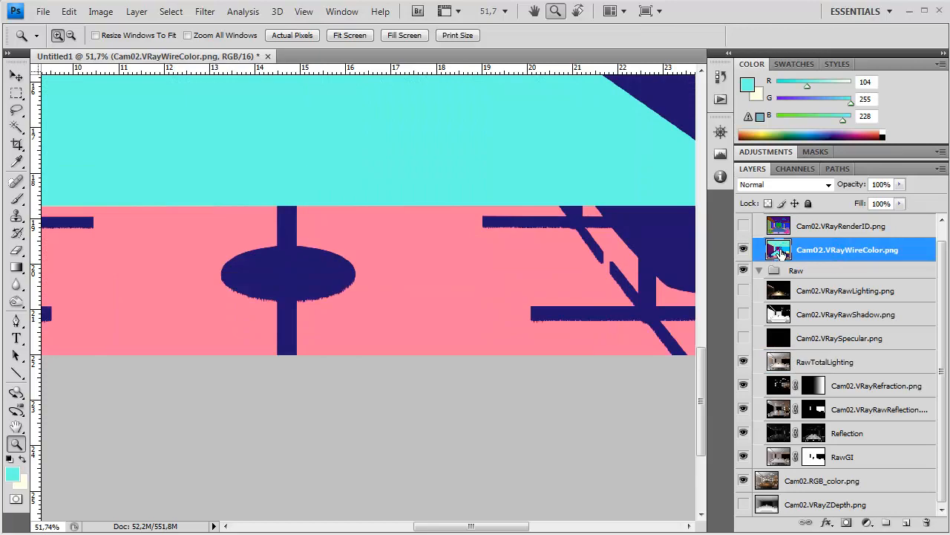
{"action": "right_click", "coordinate": [414, 249]}
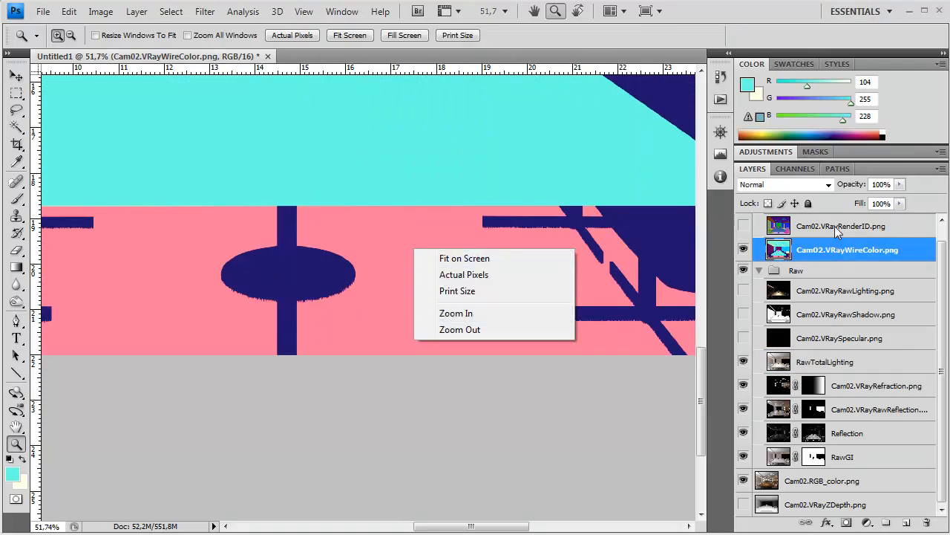
{"action": "left_click", "coordinate": [804, 253]}
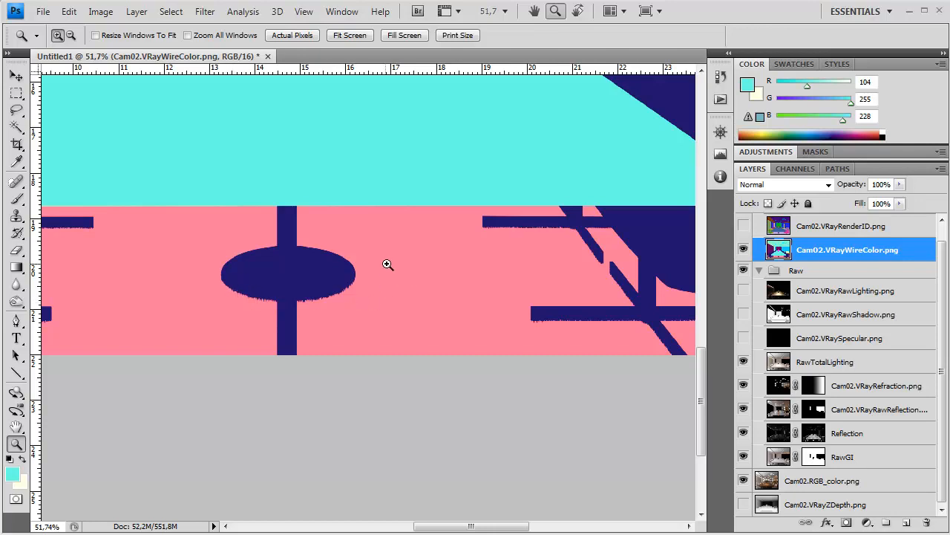
{"action": "left_click", "coordinate": [16, 198]}
{"action": "right_click", "coordinate": [343, 253]}
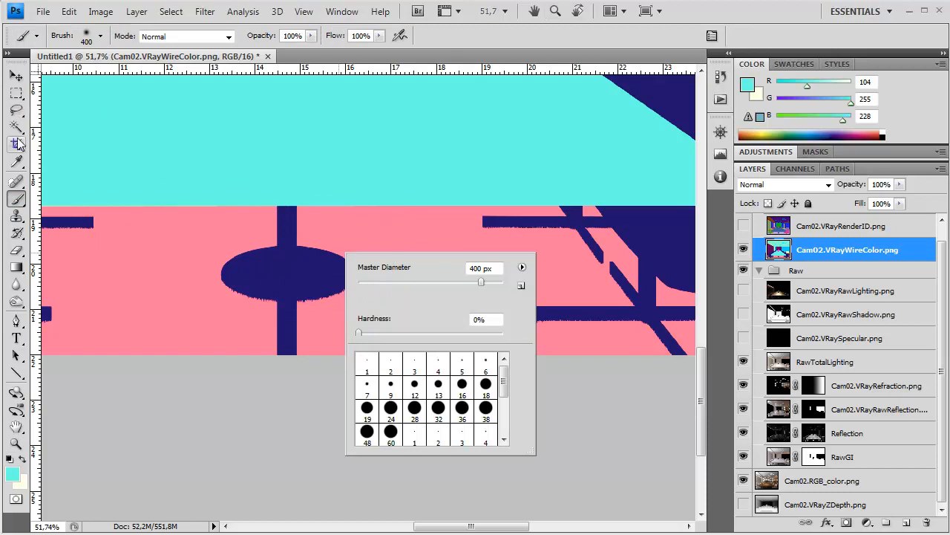
Select the pink carpet area of the WireColor pass with Color Range, raising the fuzziness above 5.
{"action": "left_click", "coordinate": [16, 93]}
{"action": "left_click", "coordinate": [81, 93]}
{"action": "right_click", "coordinate": [250, 273]}
{"action": "left_click", "coordinate": [297, 425]}
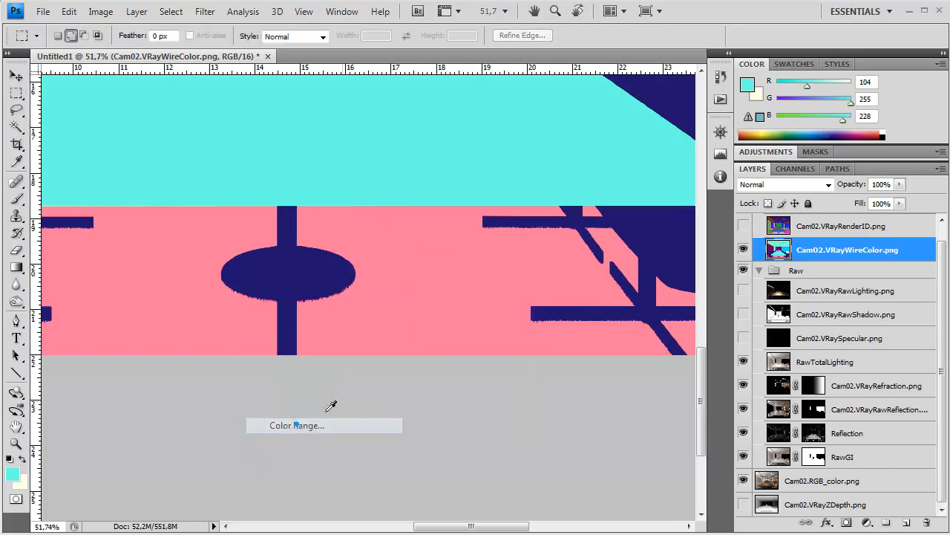
{"action": "left_click", "coordinate": [434, 302]}
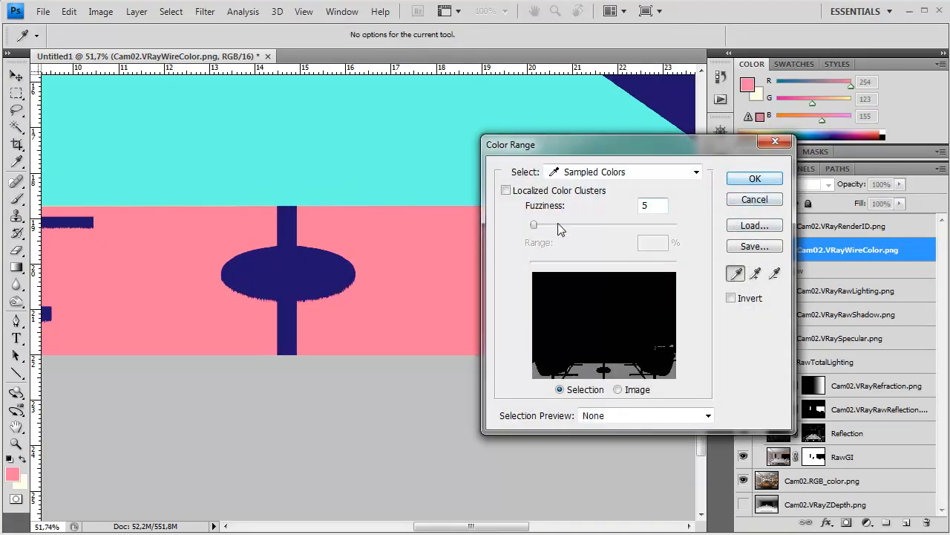
{"action": "left_click_drag", "start_coordinate": [535, 224], "coordinate": [551, 224]}
{"action": "left_click", "coordinate": [754, 178]}
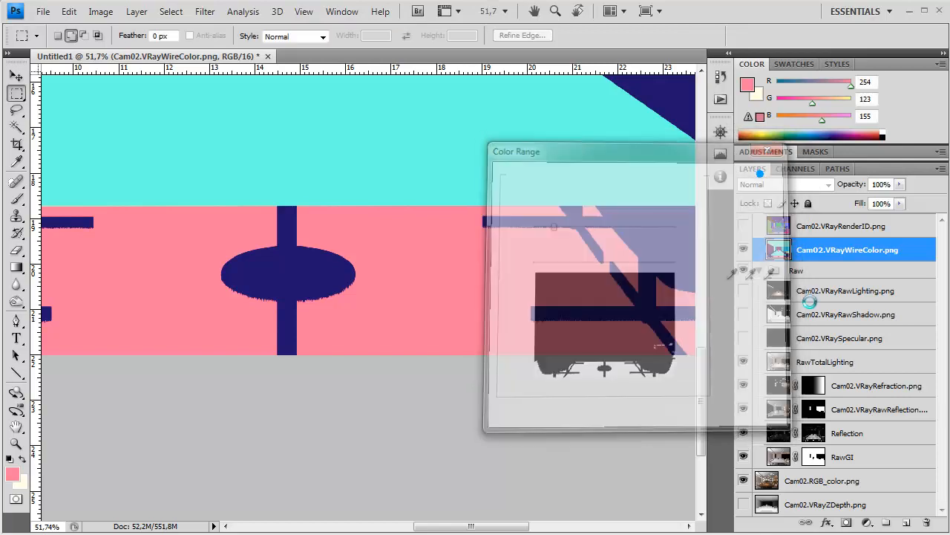
Hide the WireColor layer, add a mask to RawTotalLighting from the carpet selection, and invert that mask to exclude the carpet.
{"action": "left_click", "coordinate": [743, 249]}
{"action": "left_click", "coordinate": [835, 362]}
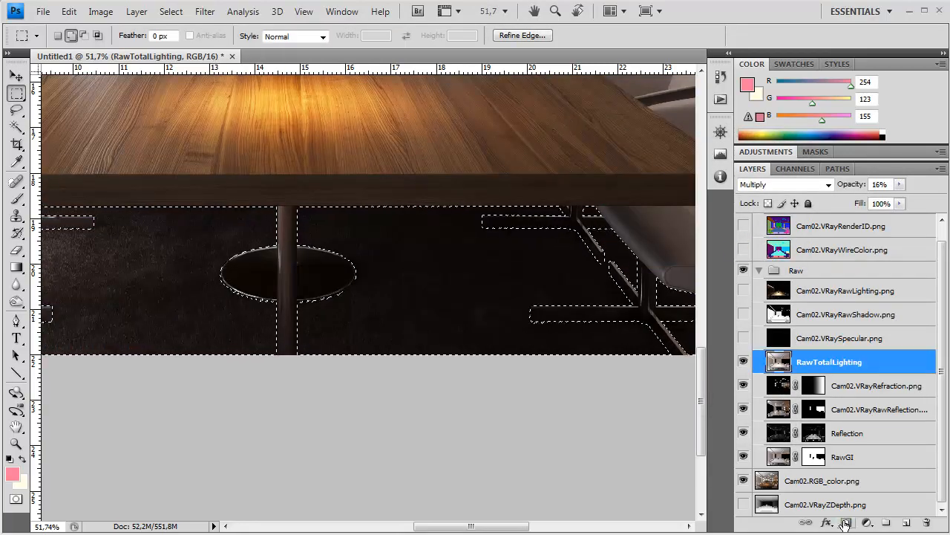
{"action": "left_click", "coordinate": [847, 522]}
{"action": "left_click", "coordinate": [816, 363]}
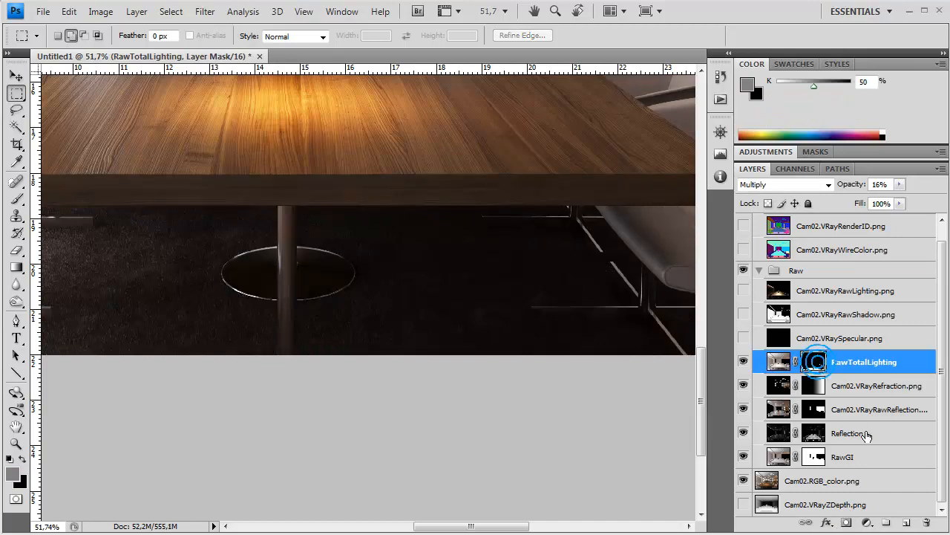
{"action": "key", "text": "ctrl+i"}
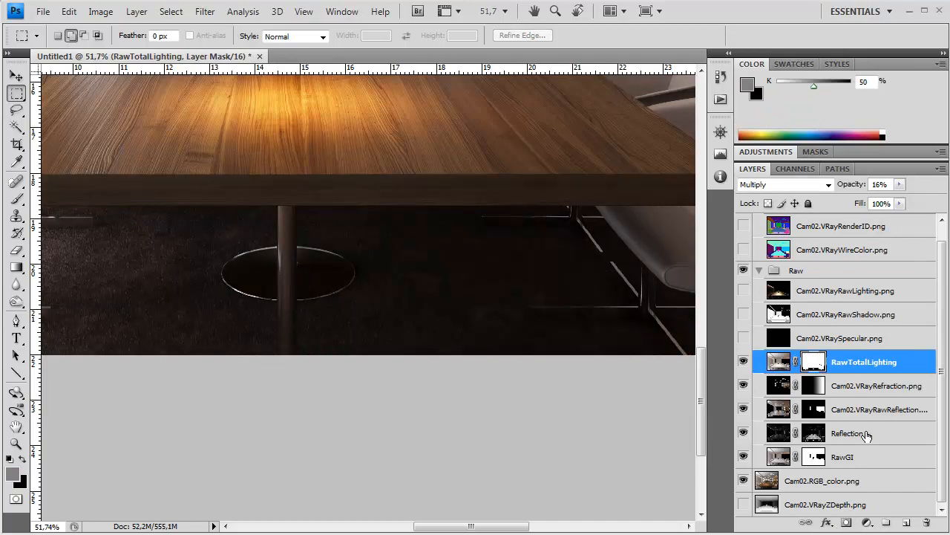
Examine the carpet around the table base at 100% while hiding and showing the RawTotalLighting and RawGI layers.
{"action": "double_click", "coordinate": [15, 444]}
{"action": "left_click_drag", "start_coordinate": [447, 250], "coordinate": [450, 270]}
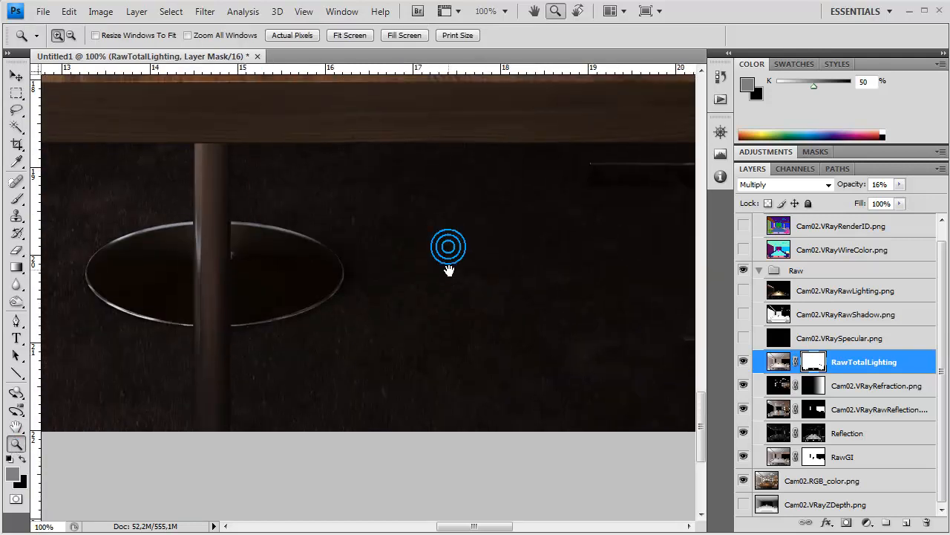
{"action": "left_click", "coordinate": [743, 362]}
{"action": "left_click", "coordinate": [743, 361]}
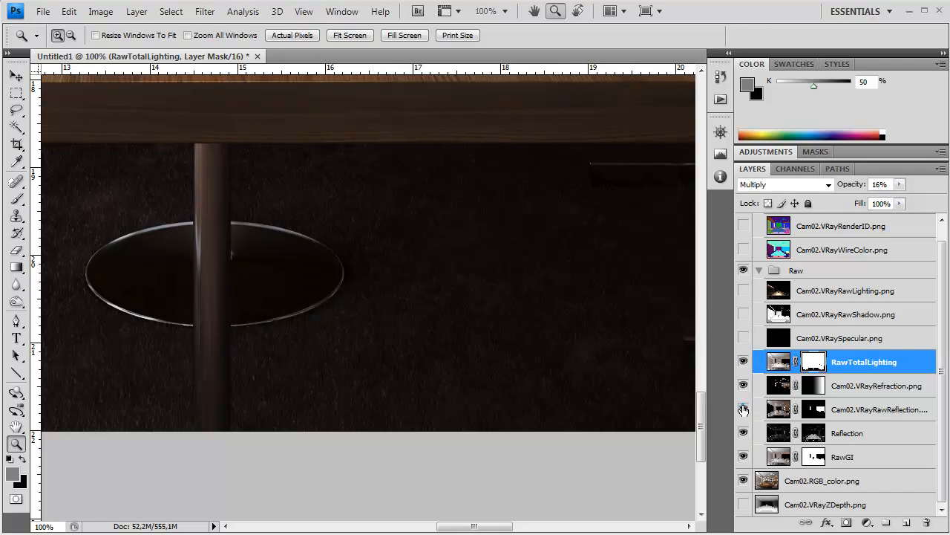
{"action": "left_click", "coordinate": [744, 384]}
{"action": "left_click", "coordinate": [745, 455]}
{"action": "left_click", "coordinate": [743, 456]}
Load the RawTotalLighting mask as a selection and paint black on the RawGI mask around the table base with a 400 px brush.
{"action": "left_click", "coordinate": [814, 361], "text": "ctrl"}
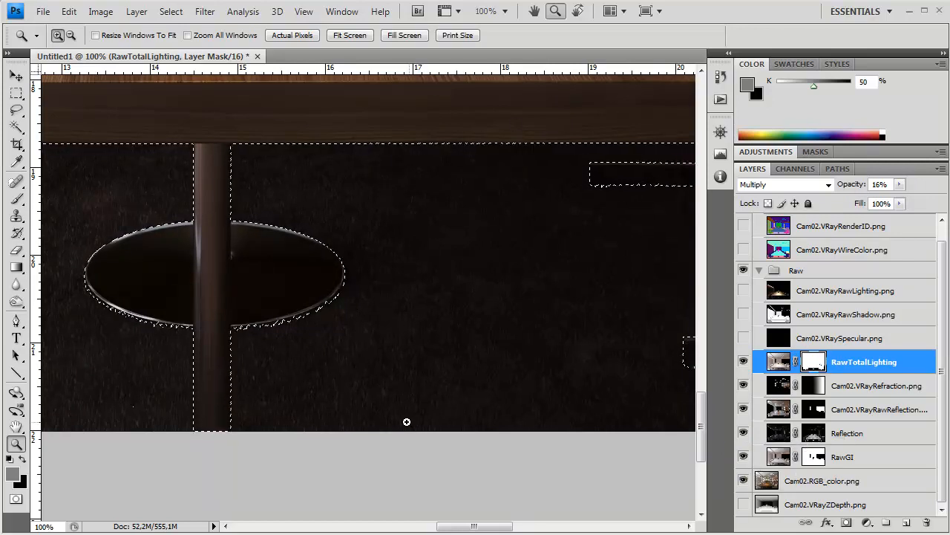
{"action": "left_click", "coordinate": [776, 454]}
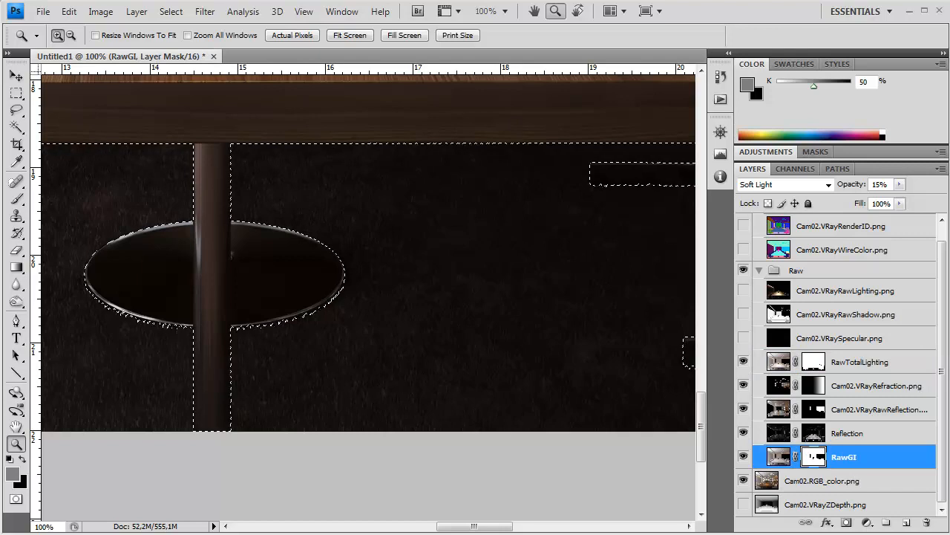
{"action": "left_click", "coordinate": [23, 458]}
{"action": "left_click", "coordinate": [16, 200]}
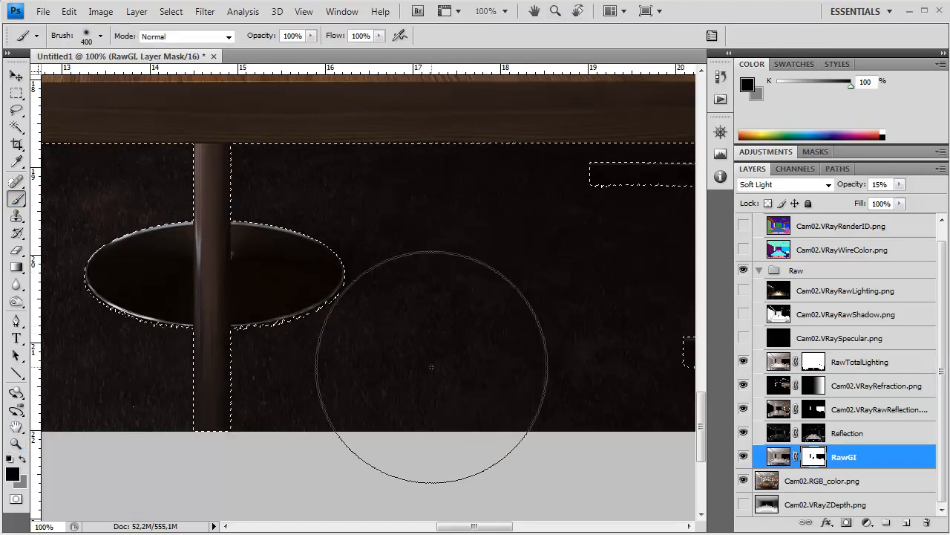
{"action": "scroll", "coordinate": [431, 327], "scroll_direction": "down", "scroll_amount": 3}
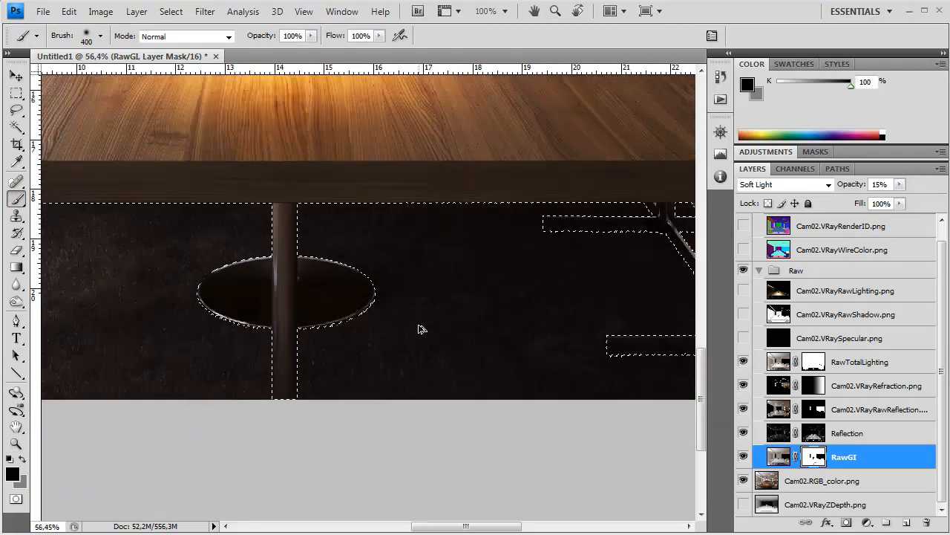
{"action": "scroll", "coordinate": [419, 329], "scroll_direction": "down", "scroll_amount": 2}
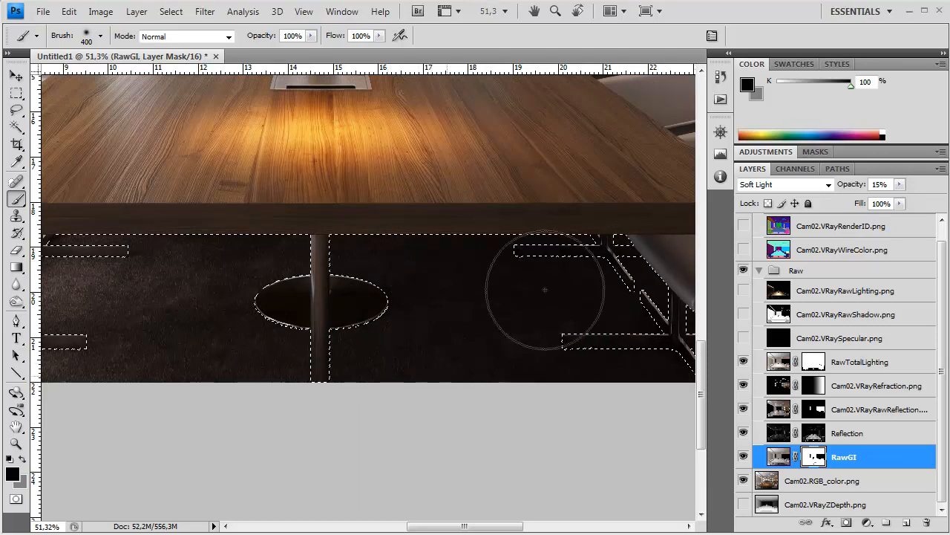
{"action": "left_click_drag", "start_coordinate": [214, 266], "coordinate": [236, 309]}
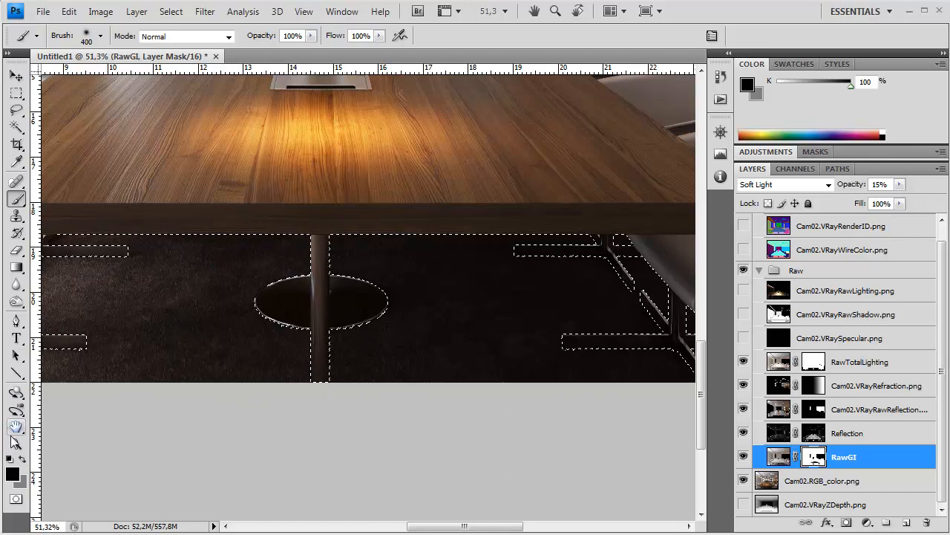
Check the carpet beside the table base at 100% and clear the selection.
{"action": "double_click", "coordinate": [15, 444]}
{"action": "left_click_drag", "start_coordinate": [467, 302], "coordinate": [405, 286]}
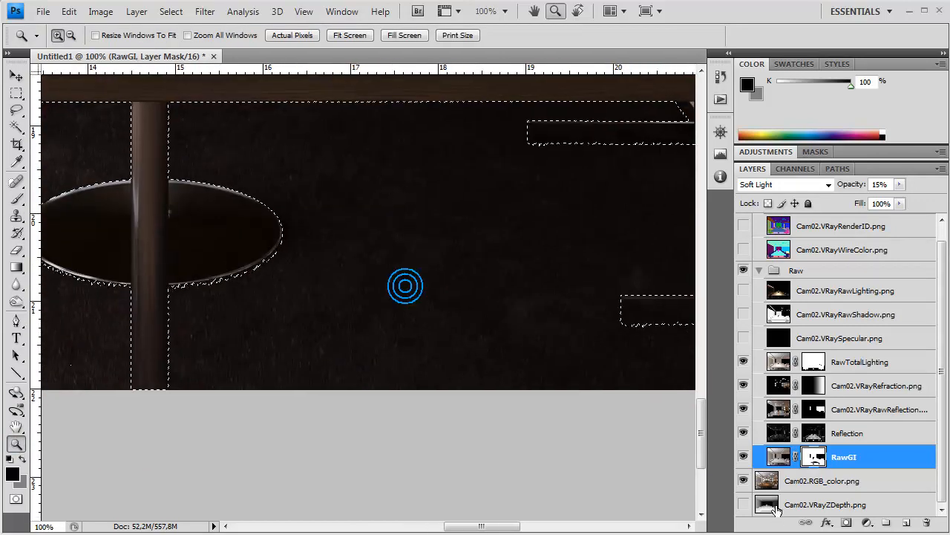
{"action": "left_click", "coordinate": [744, 481]}
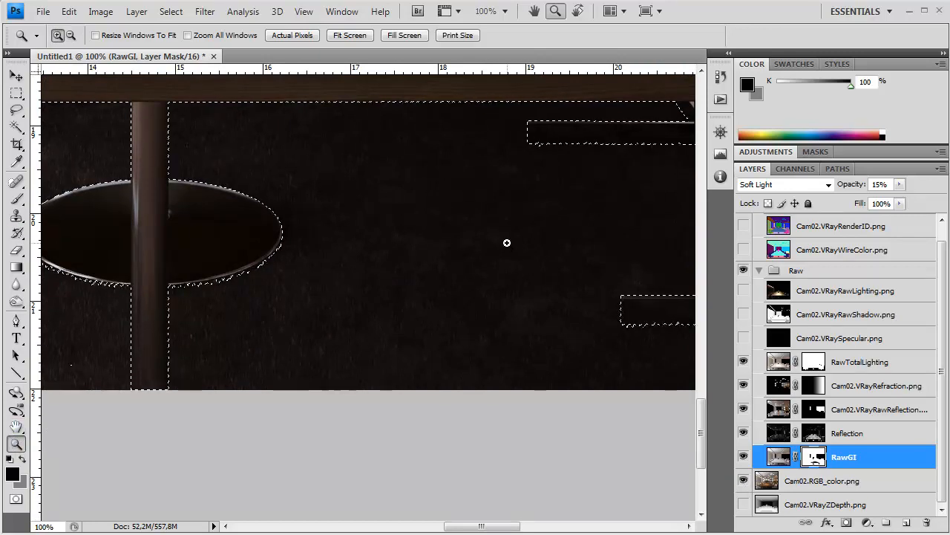
{"action": "key", "text": "ctrl+d"}
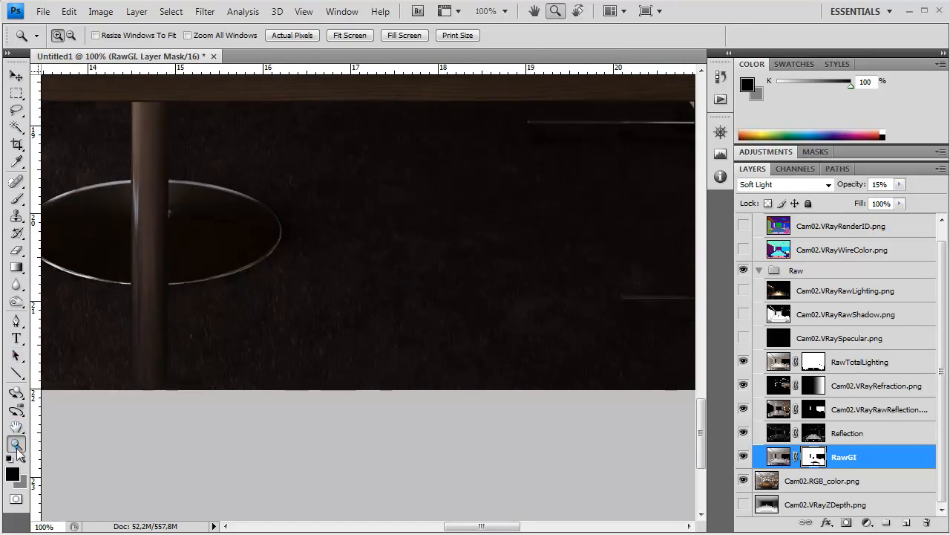
{"action": "right_click", "coordinate": [293, 259]}
{"action": "left_click", "coordinate": [386, 267]}
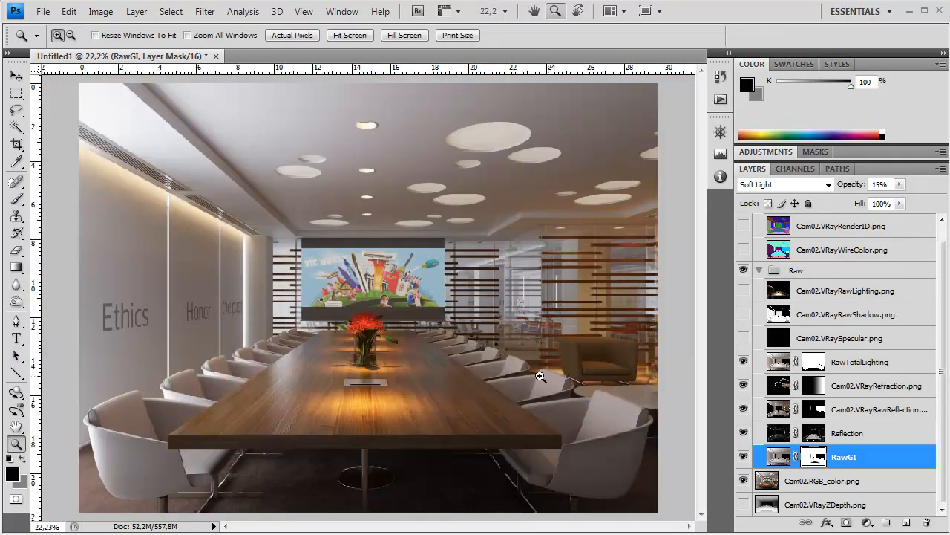
Compare the render with and without the RawTotalLighting layer and lower its opacity to 10%.
{"action": "left_click", "coordinate": [885, 367]}
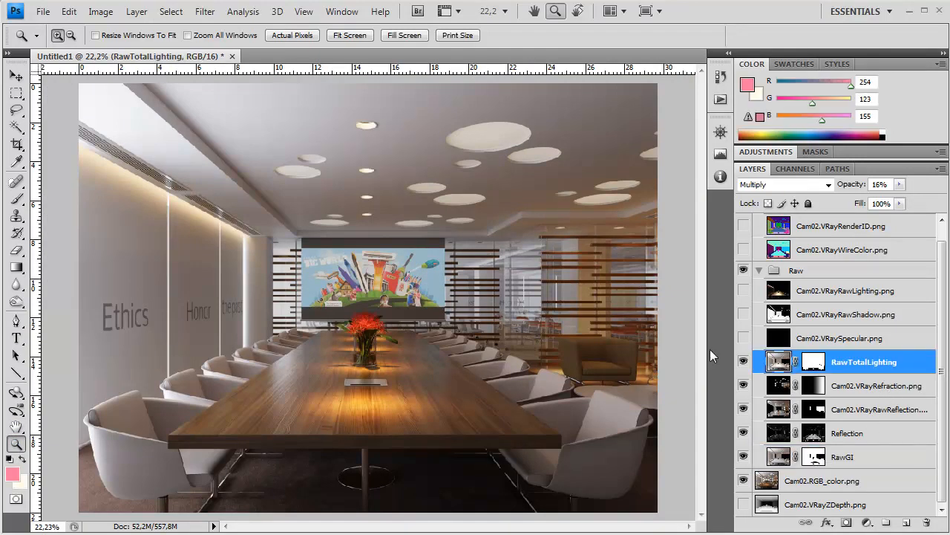
{"action": "left_click", "coordinate": [742, 362]}
{"action": "left_click", "coordinate": [743, 362]}
{"action": "left_click", "coordinate": [742, 363]}
{"action": "left_click", "coordinate": [742, 362]}
{"action": "left_click", "coordinate": [899, 184]}
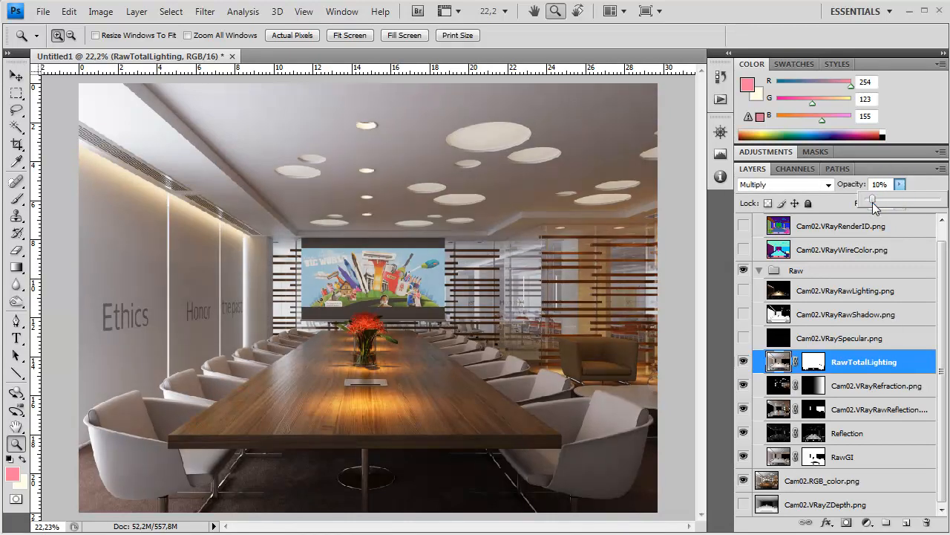
Change the RawTotalLighting layer's blend mode to Overlay and compare the render with and without it.
{"action": "left_click", "coordinate": [788, 186]}
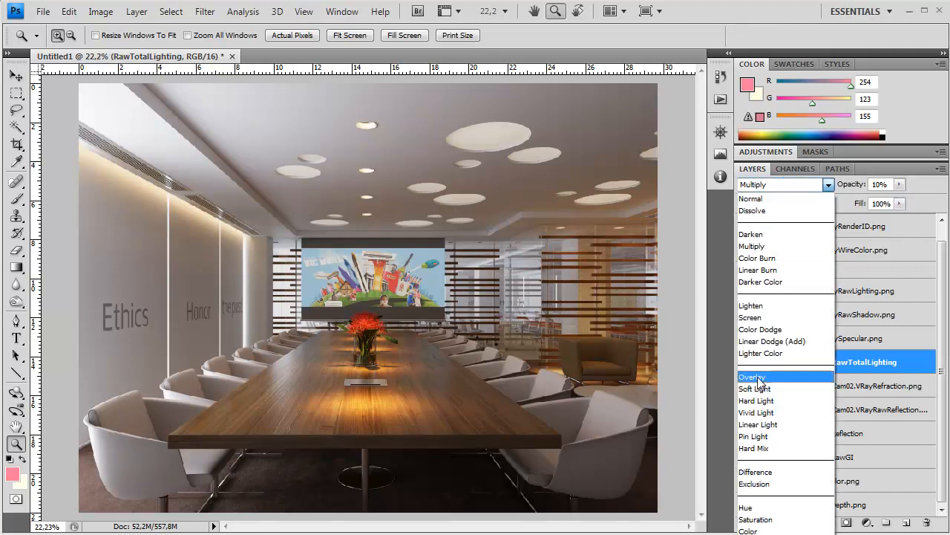
{"action": "left_click", "coordinate": [760, 379]}
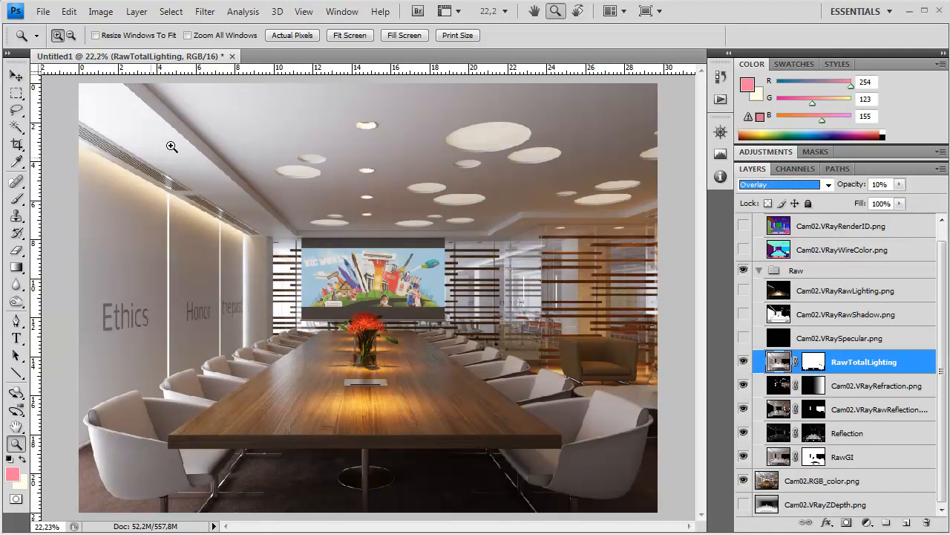
{"action": "left_click", "coordinate": [744, 362]}
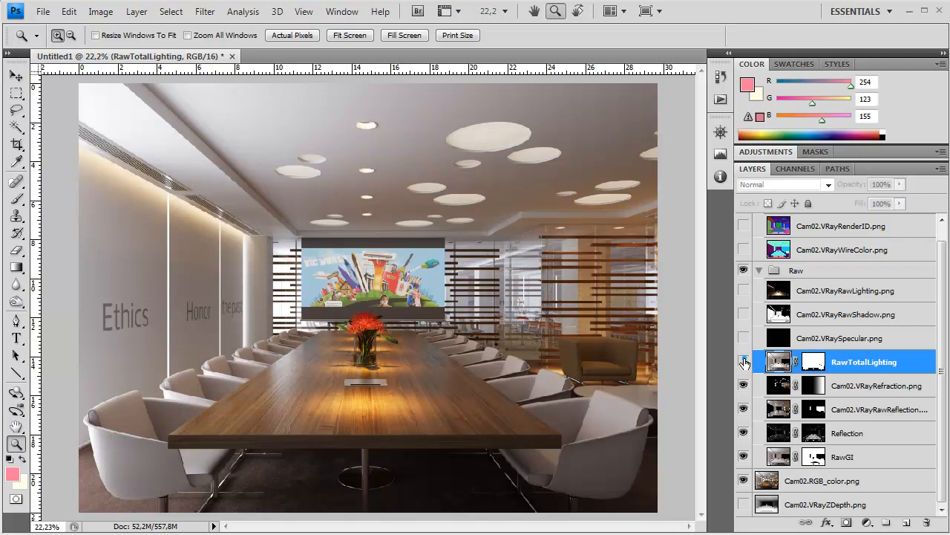
{"action": "left_click", "coordinate": [743, 362]}
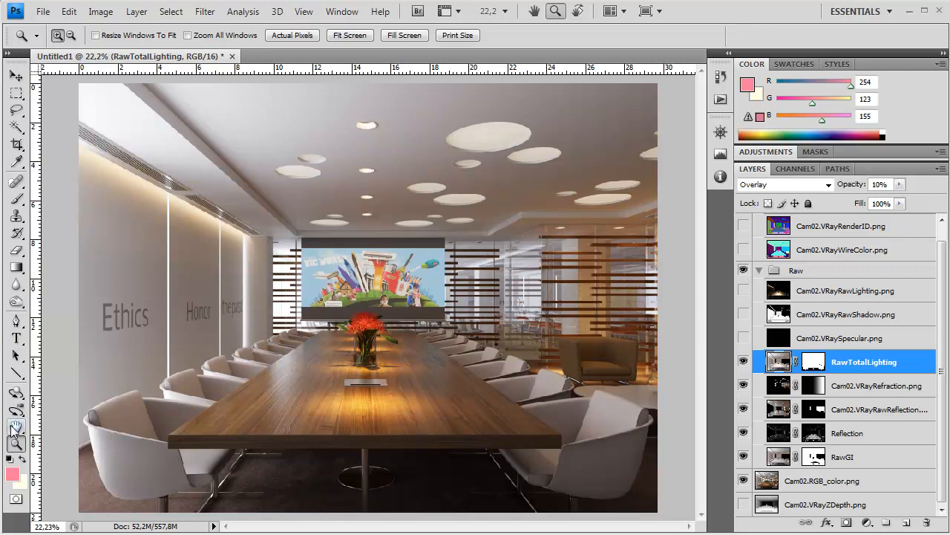
Examine the left front chair at 100% while hiding and showing the RawTotalLighting, Refraction, Reflection and RGB_color layers.
{"action": "double_click", "coordinate": [18, 447]}
{"action": "left_click_drag", "start_coordinate": [206, 403], "coordinate": [661, 157]}
{"action": "left_click_drag", "start_coordinate": [96, 502], "coordinate": [588, 234]}
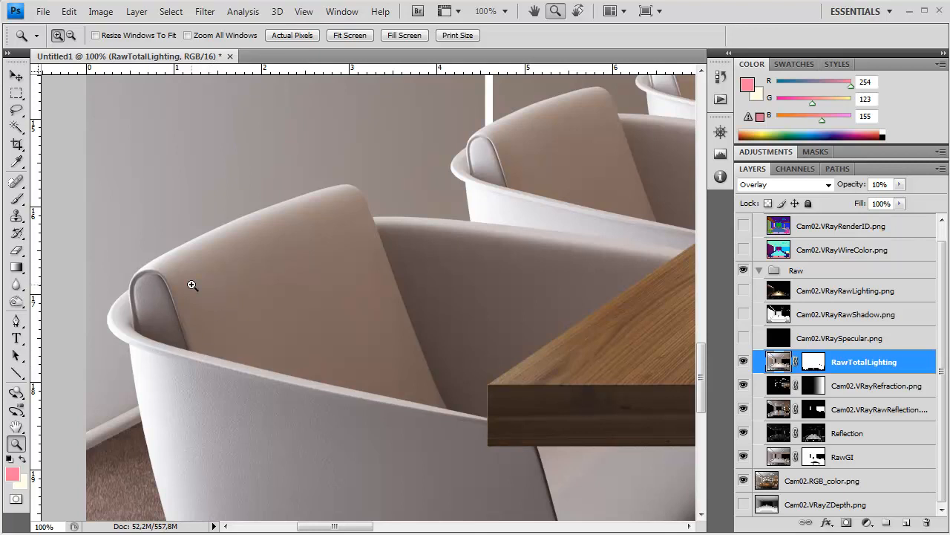
{"action": "left_click", "coordinate": [744, 362]}
{"action": "left_click", "coordinate": [743, 386]}
{"action": "left_click", "coordinate": [743, 433]}
{"action": "left_click", "coordinate": [743, 482], "text": "alt"}
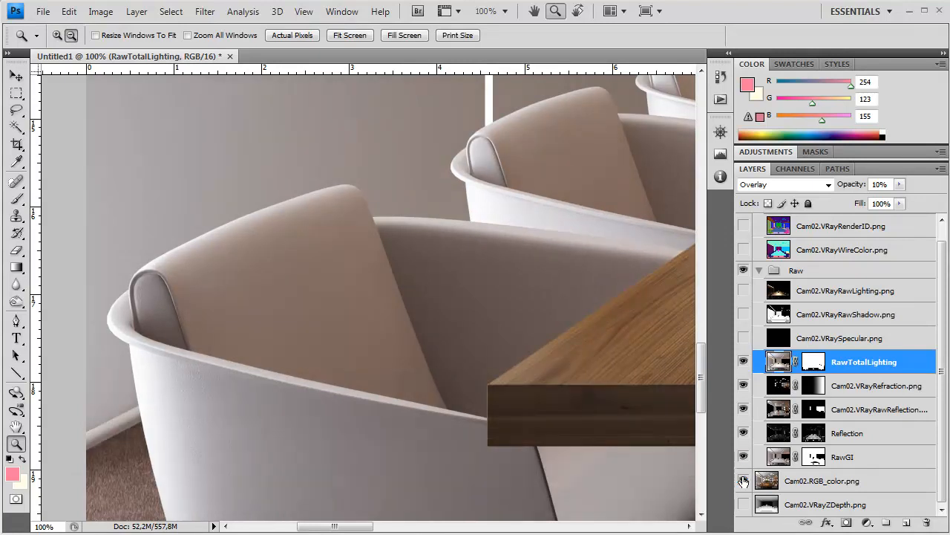
Activate the Cam02.RGB_color.png layer and try dodging the end of the left front chair's cushion with Midtones at 6% exposure, enlarging the brush to 70.
{"action": "left_click", "coordinate": [817, 480]}
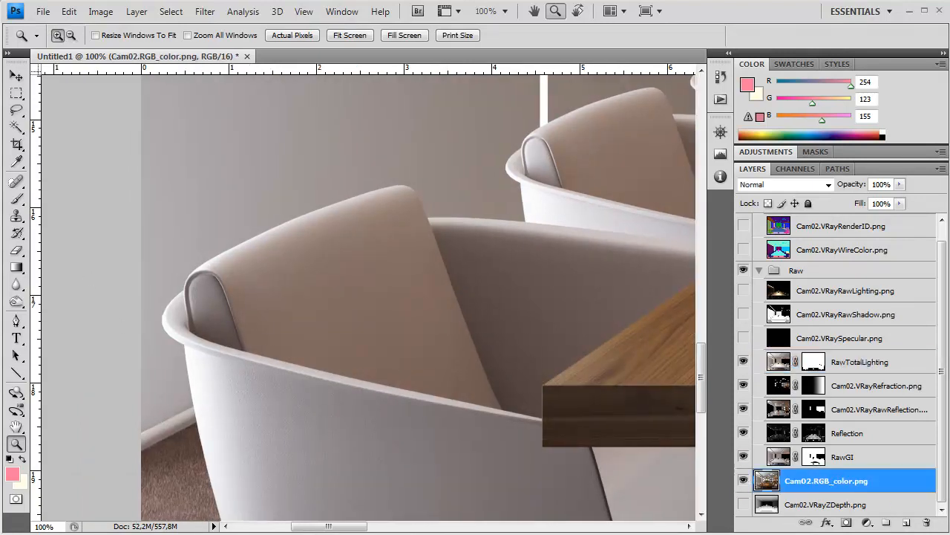
{"action": "left_click_drag", "start_coordinate": [342, 190], "coordinate": [161, 444]}
{"action": "left_click_drag", "start_coordinate": [217, 486], "coordinate": [145, 509]}
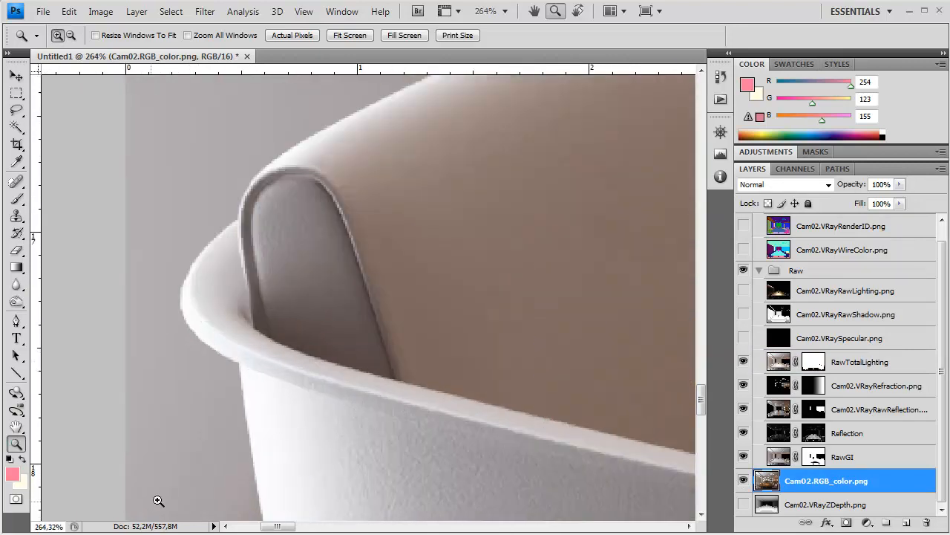
{"action": "mouse_move", "coordinate": [16, 302]}
{"action": "left_mouse_down"}
{"action": "mouse_move", "coordinate": [72, 312]}
{"action": "mouse_move", "coordinate": [75, 300]}
{"action": "left_mouse_up"}
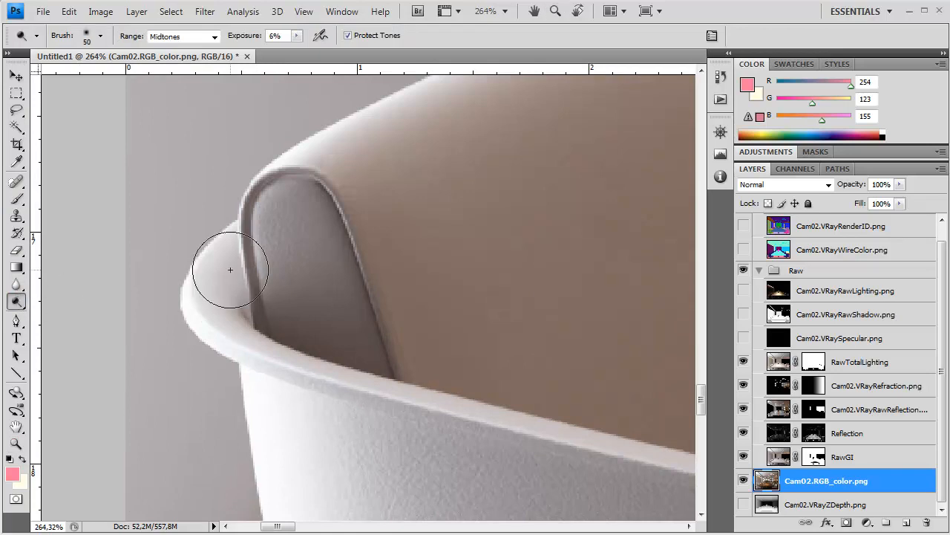
{"action": "mouse_move", "coordinate": [313, 231]}
{"action": "left_mouse_down"}
{"action": "mouse_move", "coordinate": [315, 301]}
{"action": "mouse_move", "coordinate": [283, 269]}
{"action": "mouse_move", "coordinate": [293, 296]}
{"action": "mouse_move", "coordinate": [336, 337]}
{"action": "mouse_move", "coordinate": [305, 258]}
{"action": "mouse_move", "coordinate": [339, 273]}
{"action": "mouse_move", "coordinate": [329, 226]}
{"action": "mouse_move", "coordinate": [396, 379]}
{"action": "mouse_move", "coordinate": [332, 246]}
{"action": "mouse_move", "coordinate": [375, 299]}
{"action": "mouse_move", "coordinate": [308, 187]}
{"action": "mouse_move", "coordinate": [252, 275]}
{"action": "mouse_move", "coordinate": [306, 277]}
{"action": "mouse_move", "coordinate": [299, 221]}
{"action": "mouse_move", "coordinate": [297, 232]}
{"action": "mouse_move", "coordinate": [291, 218]}
{"action": "mouse_move", "coordinate": [302, 274]}
{"action": "left_mouse_up"}
{"action": "key", "text": "ctrl+z"}
{"action": "key", "text": "bracketright"}
{"action": "key", "text": "bracketright"}
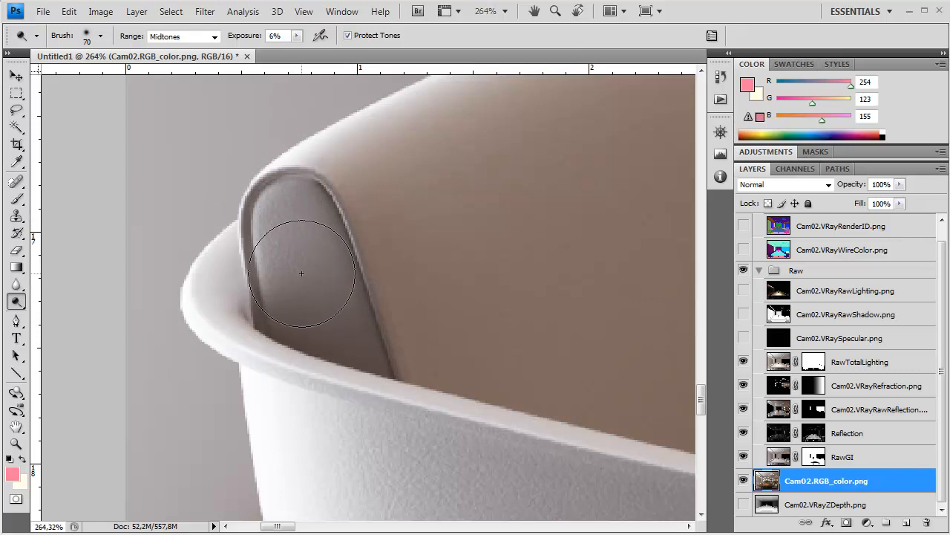
Dodge the lower corner and side edges of the cushion end with progressively smaller brushes, from 45 down to below 35.
{"action": "key", "text": "bracketleft"}
{"action": "key", "text": "bracketleft"}
{"action": "key", "text": "bracketleft"}
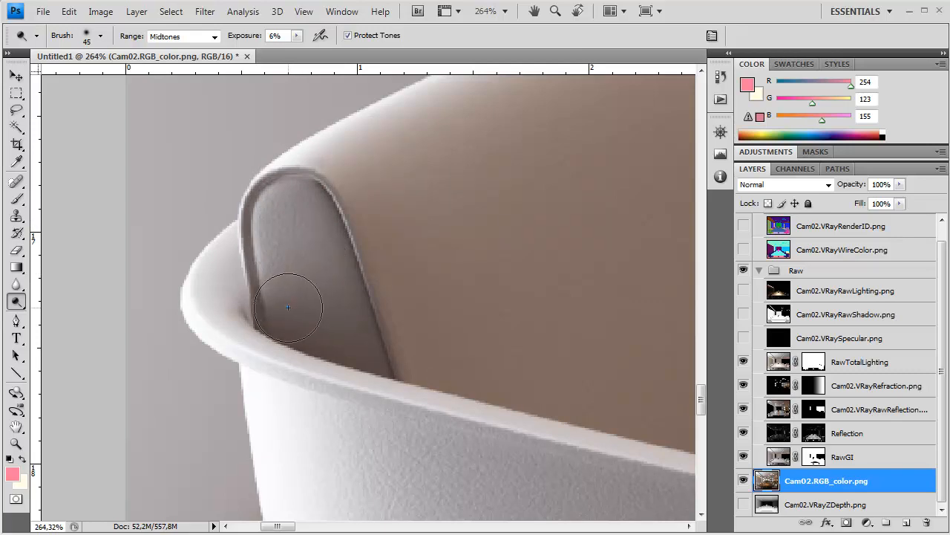
{"action": "key", "text": "bracketleft"}
{"action": "key", "text": "bracketleft"}
{"action": "key", "text": "bracketleft"}
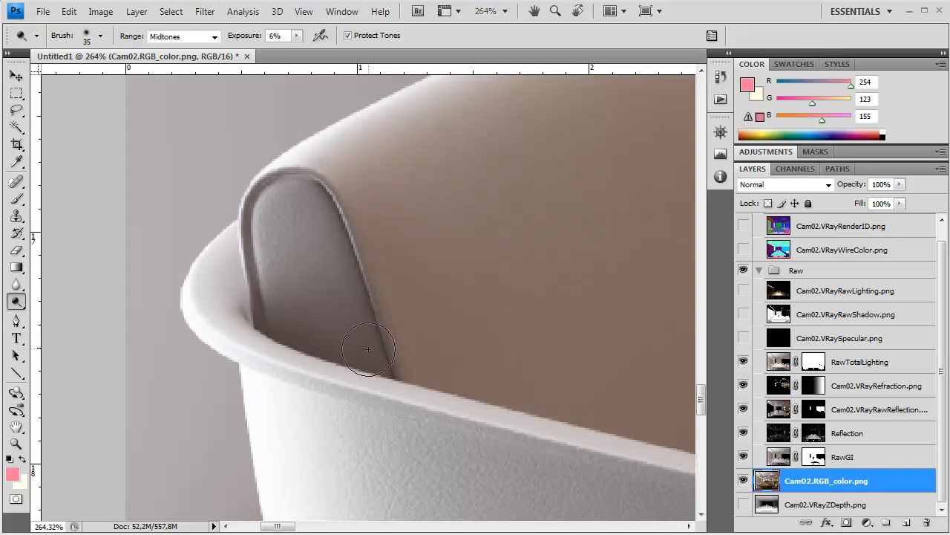
{"action": "key", "text": "bracketleft"}
{"action": "left_click_drag", "start_coordinate": [394, 359], "coordinate": [374, 297]}
{"action": "left_click_drag", "start_coordinate": [265, 187], "coordinate": [253, 250]}
Enlarge the Dodge brush to 50 and lighten the middle of the chair's cushion end.
{"action": "key", "text": "bracketright"}
{"action": "key", "text": "bracketright"}
{"action": "key", "text": "bracketright"}
{"action": "key", "text": "bracketright"}
{"action": "key", "text": "bracketright"}
{"action": "key", "text": "bracketright"}
{"action": "key", "text": "bracketright"}
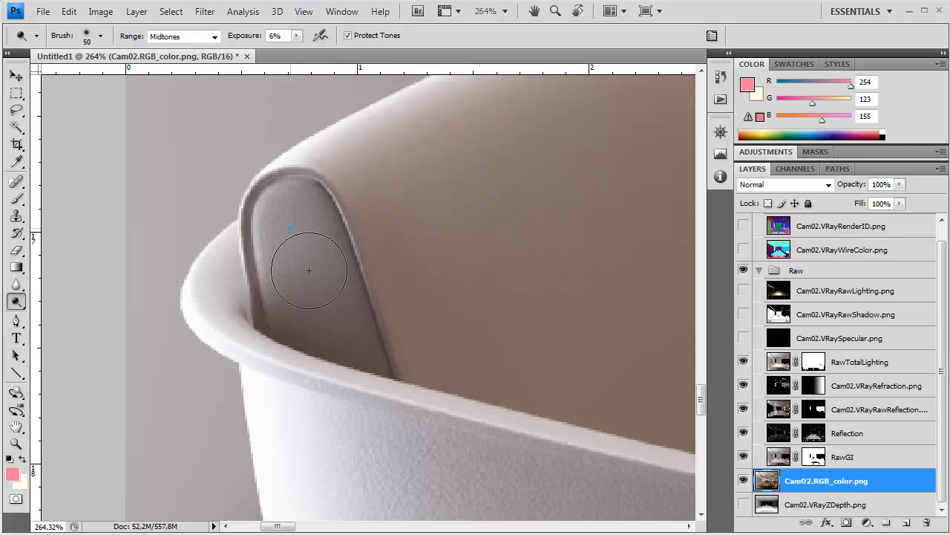
{"action": "mouse_move", "coordinate": [303, 220]}
{"action": "left_mouse_down"}
{"action": "mouse_move", "coordinate": [303, 266]}
{"action": "mouse_move", "coordinate": [323, 277]}
{"action": "mouse_move", "coordinate": [328, 325]}
{"action": "mouse_move", "coordinate": [300, 295]}
{"action": "left_mouse_up"}
Dodge the cushion end's dark bottom edge with a size 25 brush and its lower left seam with size 8.
{"action": "key", "text": "bracketleft"}
{"action": "key", "text": "bracketleft"}
{"action": "key", "text": "bracketleft"}
{"action": "key", "text": "bracketleft"}
{"action": "key", "text": "bracketleft"}
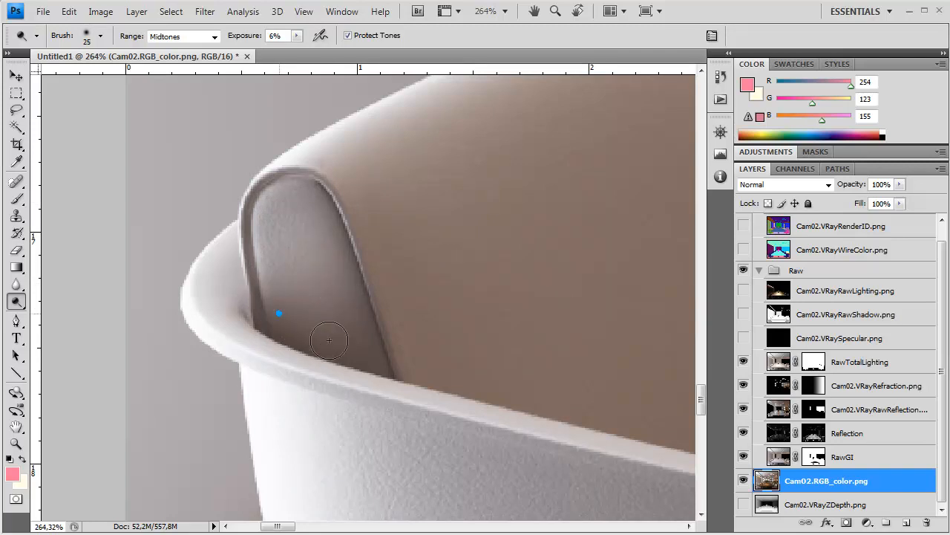
{"action": "mouse_move", "coordinate": [320, 330]}
{"action": "left_mouse_down"}
{"action": "mouse_move", "coordinate": [370, 353]}
{"action": "mouse_move", "coordinate": [352, 252]}
{"action": "mouse_move", "coordinate": [381, 322]}
{"action": "mouse_move", "coordinate": [359, 293]}
{"action": "mouse_move", "coordinate": [346, 221]}
{"action": "mouse_move", "coordinate": [268, 191]}
{"action": "mouse_move", "coordinate": [286, 205]}
{"action": "mouse_move", "coordinate": [267, 262]}
{"action": "mouse_move", "coordinate": [270, 225]}
{"action": "mouse_move", "coordinate": [315, 208]}
{"action": "mouse_move", "coordinate": [277, 198]}
{"action": "mouse_move", "coordinate": [321, 201]}
{"action": "mouse_move", "coordinate": [267, 197]}
{"action": "mouse_move", "coordinate": [258, 231]}
{"action": "mouse_move", "coordinate": [284, 302]}
{"action": "mouse_move", "coordinate": [267, 259]}
{"action": "mouse_move", "coordinate": [274, 307]}
{"action": "mouse_move", "coordinate": [288, 317]}
{"action": "mouse_move", "coordinate": [288, 304]}
{"action": "mouse_move", "coordinate": [364, 354]}
{"action": "mouse_move", "coordinate": [349, 355]}
{"action": "mouse_move", "coordinate": [334, 276]}
{"action": "mouse_move", "coordinate": [368, 334]}
{"action": "mouse_move", "coordinate": [337, 220]}
{"action": "mouse_move", "coordinate": [376, 337]}
{"action": "mouse_move", "coordinate": [322, 192]}
{"action": "mouse_move", "coordinate": [342, 307]}
{"action": "mouse_move", "coordinate": [360, 349]}
{"action": "mouse_move", "coordinate": [333, 280]}
{"action": "mouse_move", "coordinate": [373, 355]}
{"action": "mouse_move", "coordinate": [271, 255]}
{"action": "mouse_move", "coordinate": [332, 337]}
{"action": "mouse_move", "coordinate": [380, 361]}
{"action": "mouse_move", "coordinate": [309, 338]}
{"action": "mouse_move", "coordinate": [280, 316]}
{"action": "mouse_move", "coordinate": [261, 288]}
{"action": "mouse_move", "coordinate": [269, 298]}
{"action": "mouse_move", "coordinate": [266, 242]}
{"action": "mouse_move", "coordinate": [264, 326]}
{"action": "left_mouse_up"}
{"action": "key", "text": "bracketleft"}
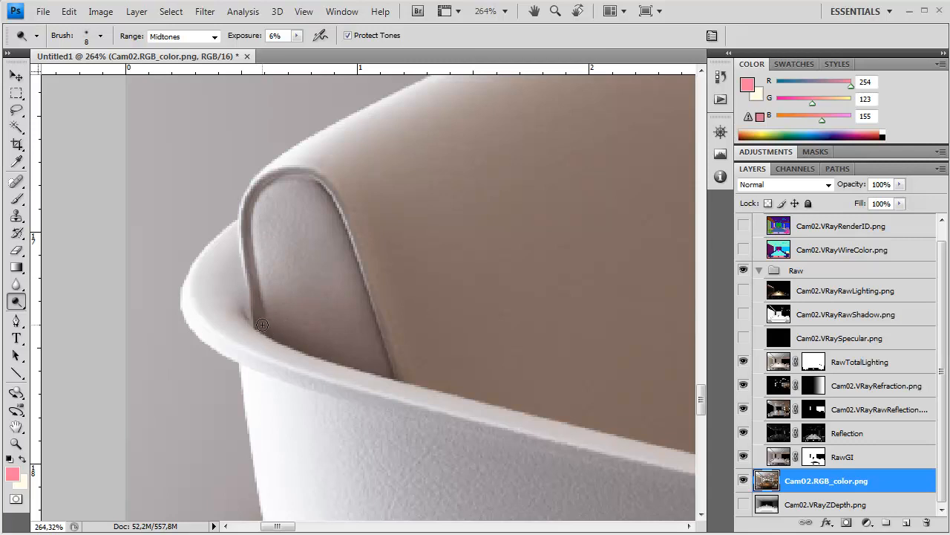
{"action": "left_click_drag", "start_coordinate": [252, 293], "coordinate": [261, 320]}
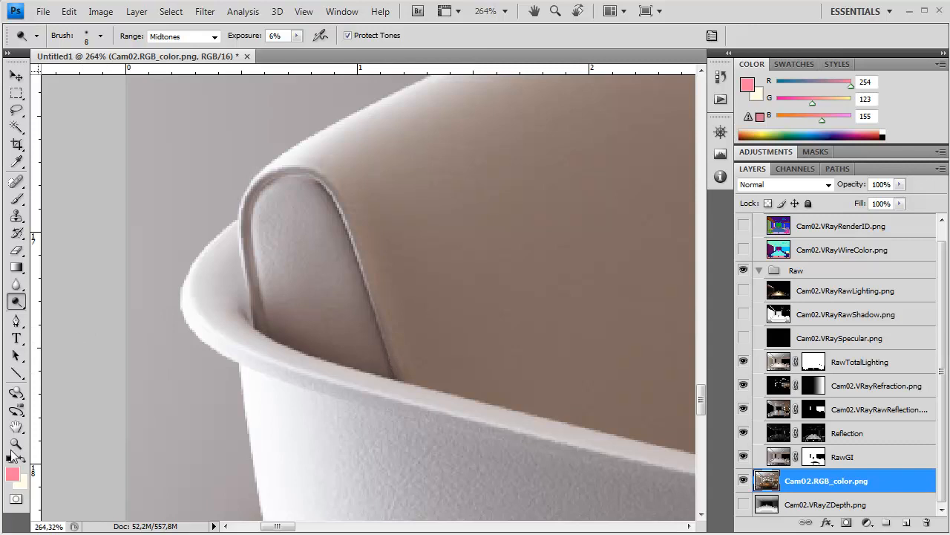
Compare the dodged chair with the RGB_color layer hidden, with all passes showing, and with only RGB_color showing.
{"action": "left_click", "coordinate": [743, 480]}
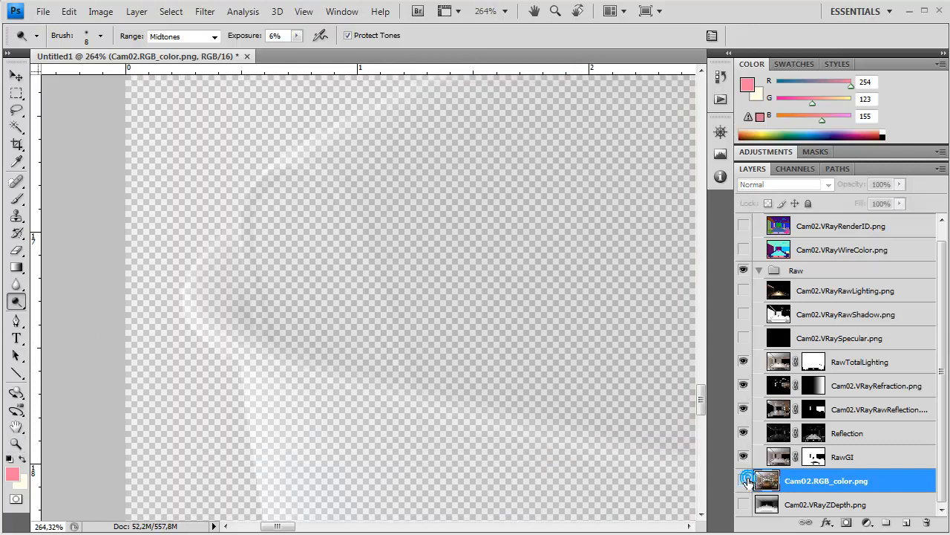
{"action": "left_click", "coordinate": [744, 480]}
{"action": "left_click", "coordinate": [744, 480]}
{"action": "left_click", "coordinate": [743, 481]}
{"action": "left_click", "coordinate": [743, 481]}
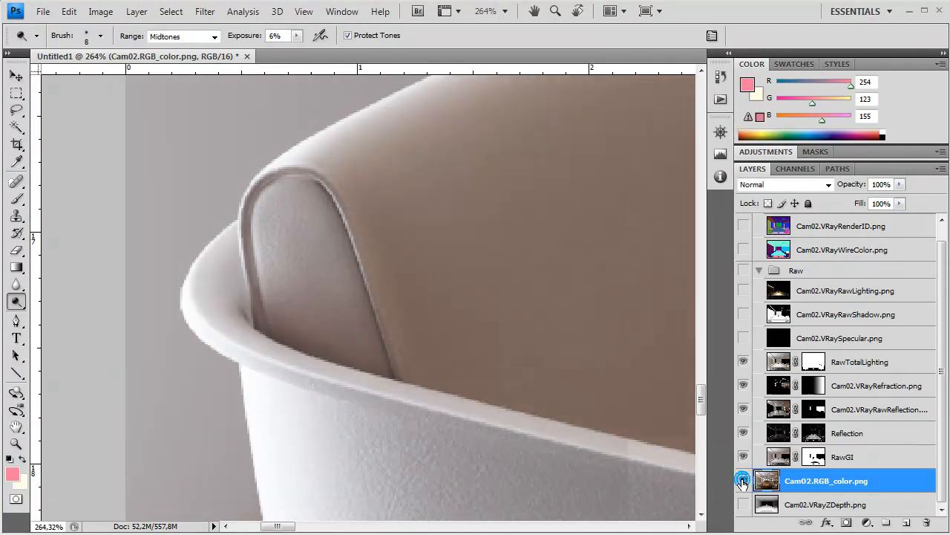
Compare the chair before and after the Dodge strokes by switching between the Blending Change and the last Dodge Tool history states.
{"action": "left_click", "coordinate": [720, 77]}
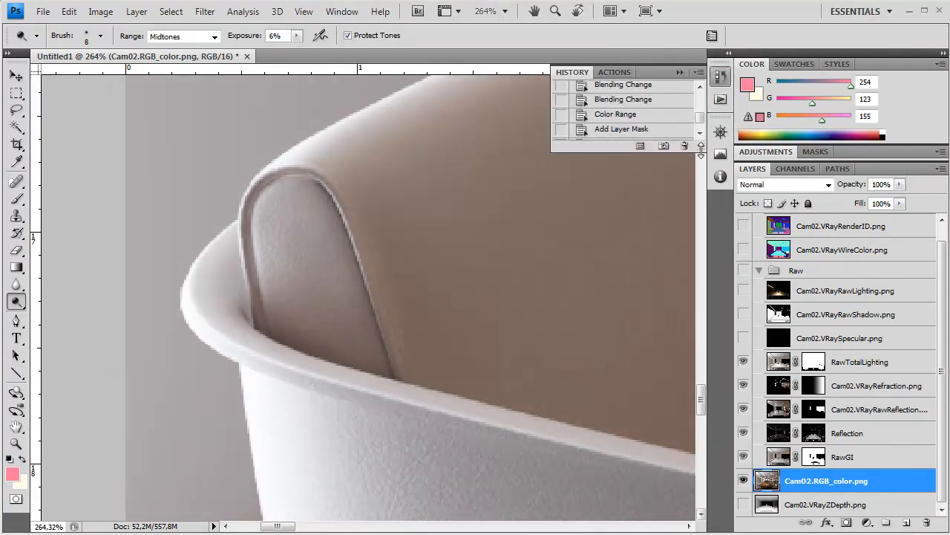
{"action": "left_click_drag", "start_coordinate": [701, 147], "coordinate": [700, 340]}
{"action": "left_click_drag", "start_coordinate": [701, 300], "coordinate": [702, 321]}
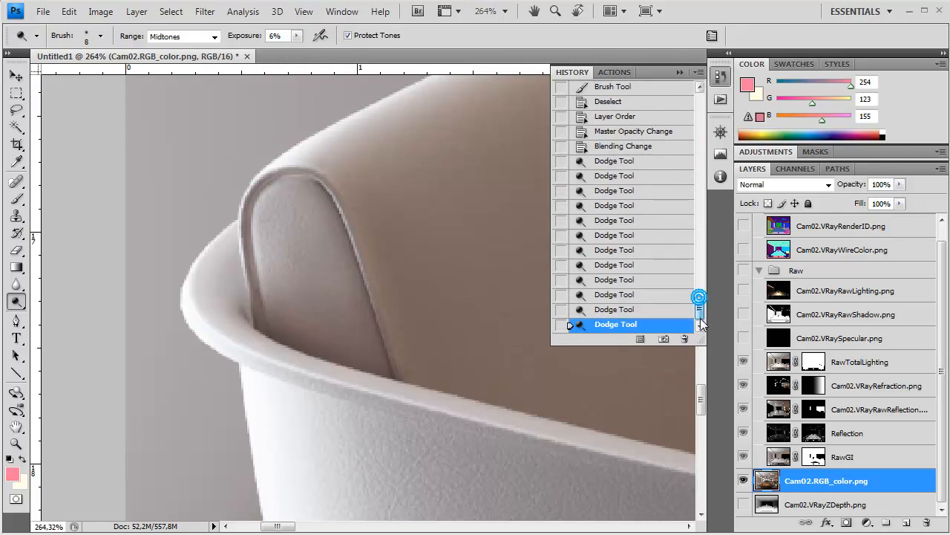
{"action": "left_click", "coordinate": [645, 144]}
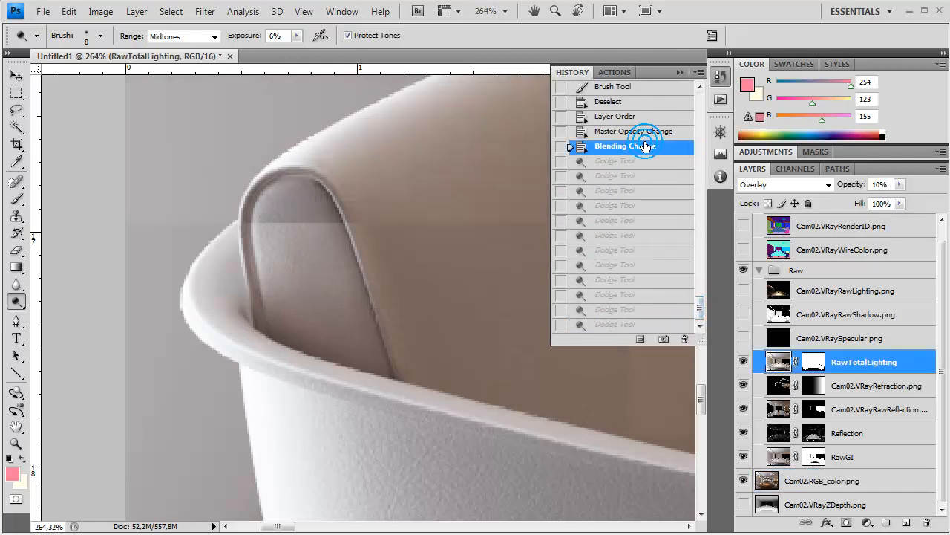
{"action": "left_click", "coordinate": [622, 325]}
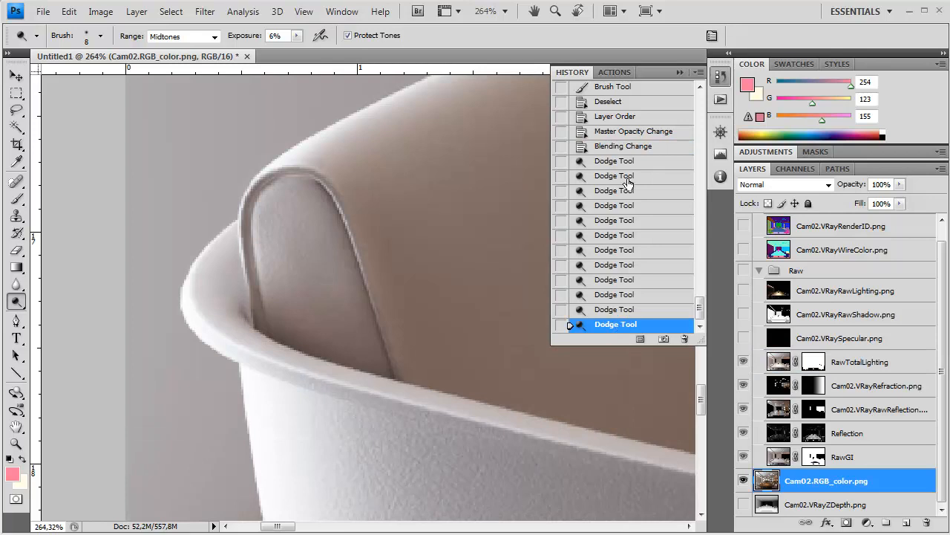
{"action": "left_click", "coordinate": [620, 147]}
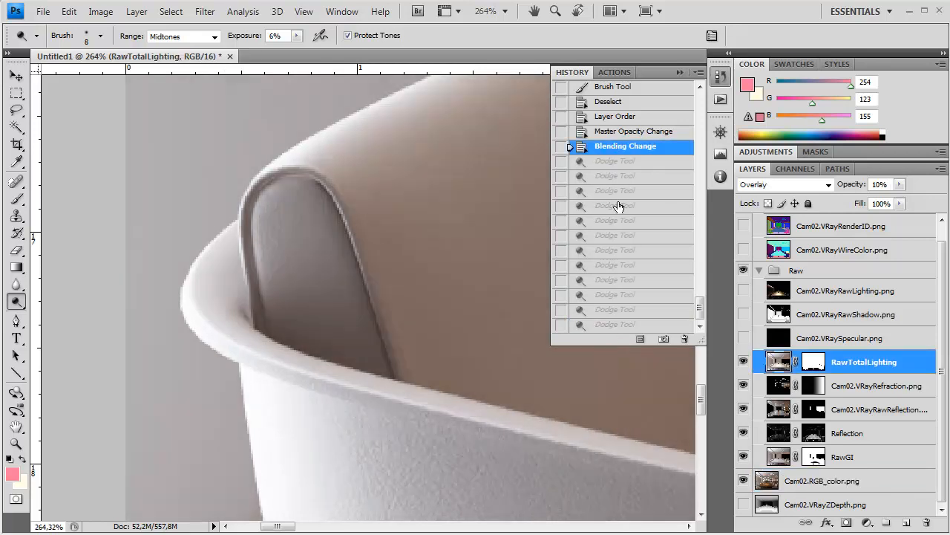
{"action": "left_click", "coordinate": [618, 325]}
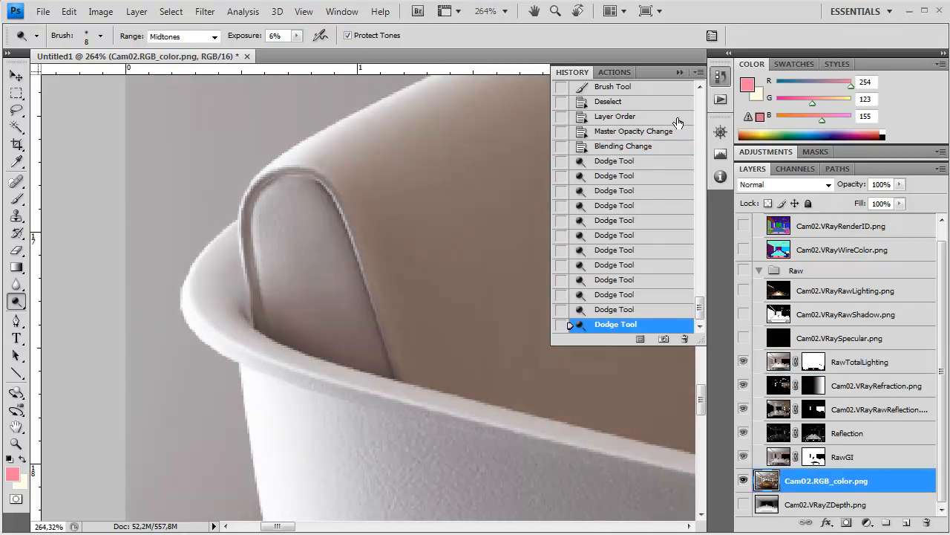
{"action": "left_click", "coordinate": [679, 72]}
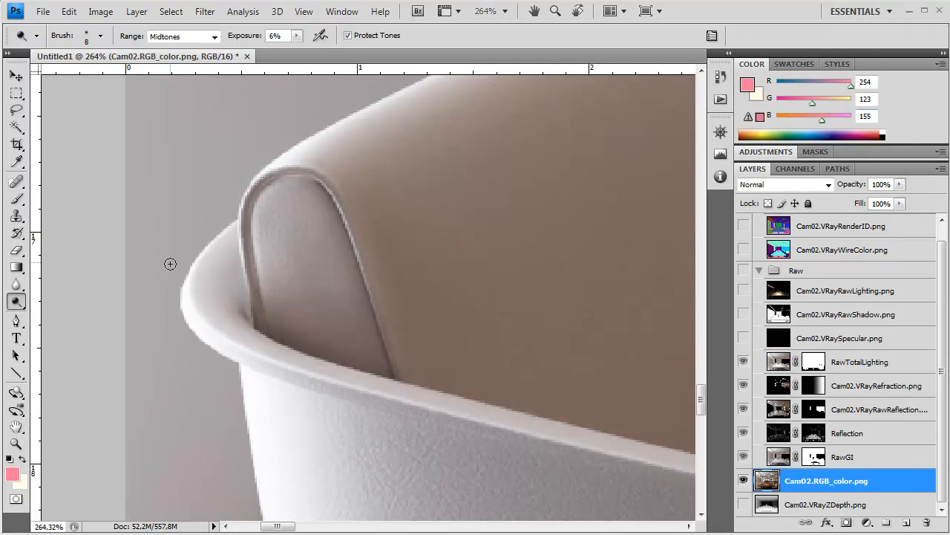
Select the RawTotalLighting layer and compare the ceiling edge and air vent at 100% with that layer hidden and shown.
{"action": "double_click", "coordinate": [15, 444]}
{"action": "right_click", "coordinate": [393, 286]}
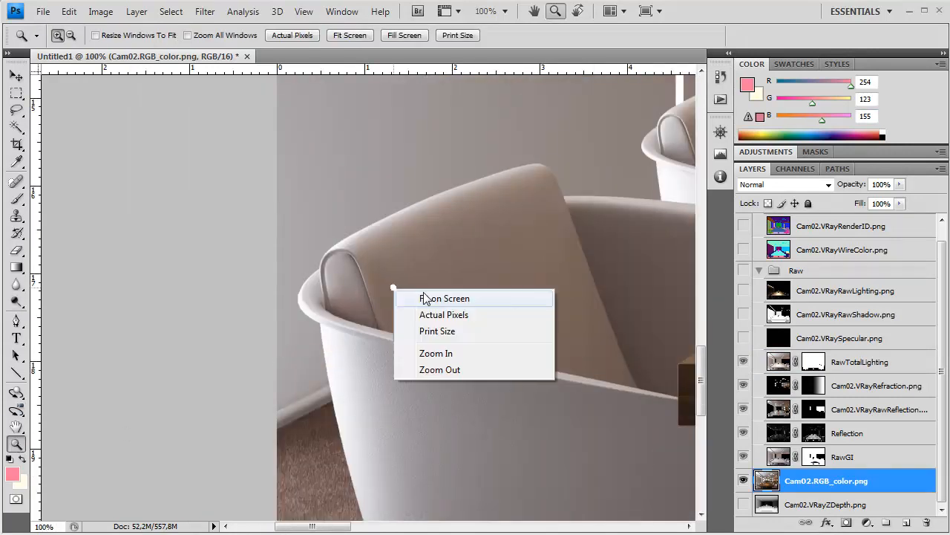
{"action": "left_click", "coordinate": [462, 298]}
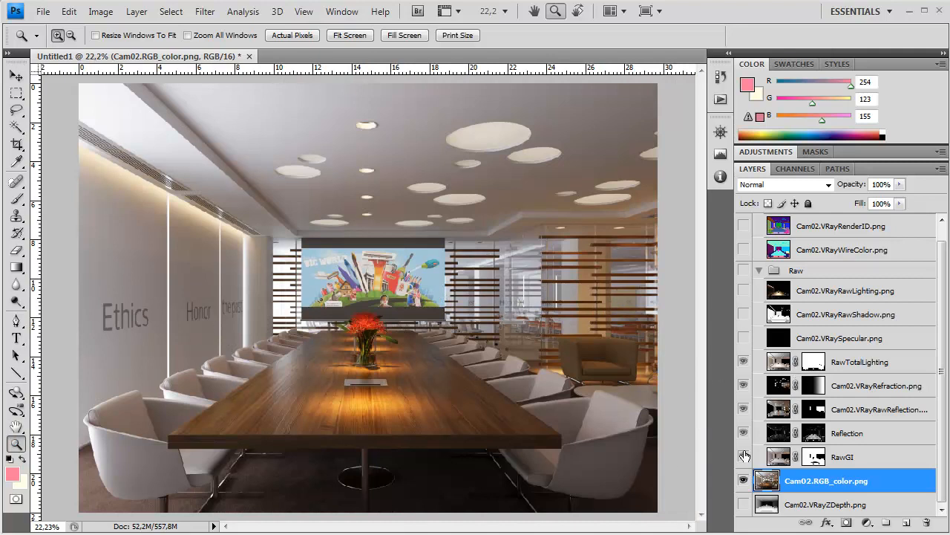
{"action": "left_click", "coordinate": [875, 361]}
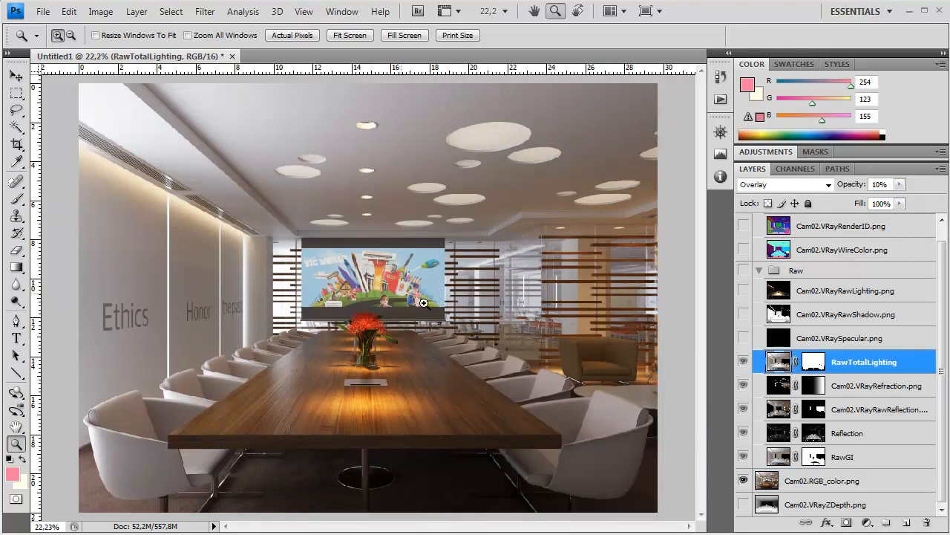
{"action": "double_click", "coordinate": [19, 443]}
{"action": "left_click_drag", "start_coordinate": [236, 201], "coordinate": [565, 420]}
{"action": "left_click_drag", "start_coordinate": [398, 274], "coordinate": [498, 421]}
{"action": "left_click_drag", "start_coordinate": [409, 320], "coordinate": [484, 443]}
{"action": "scroll", "coordinate": [496, 344], "scroll_direction": "down", "scroll_amount": 1}
{"action": "left_click_drag", "start_coordinate": [347, 279], "coordinate": [529, 382]}
{"action": "left_click_drag", "start_coordinate": [362, 325], "coordinate": [424, 379]}
{"action": "double_click", "coordinate": [18, 446]}
{"action": "left_click_drag", "start_coordinate": [365, 377], "coordinate": [471, 362]}
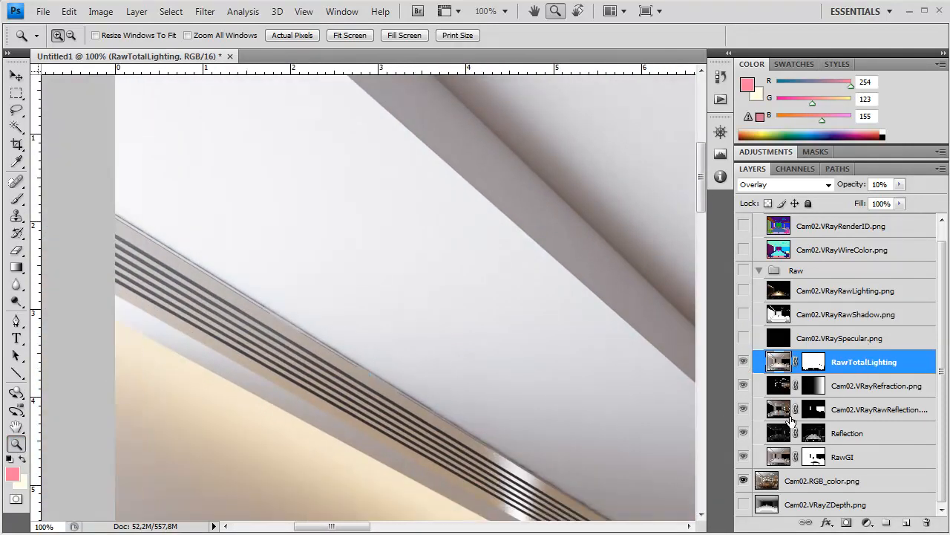
{"action": "left_click", "coordinate": [744, 361]}
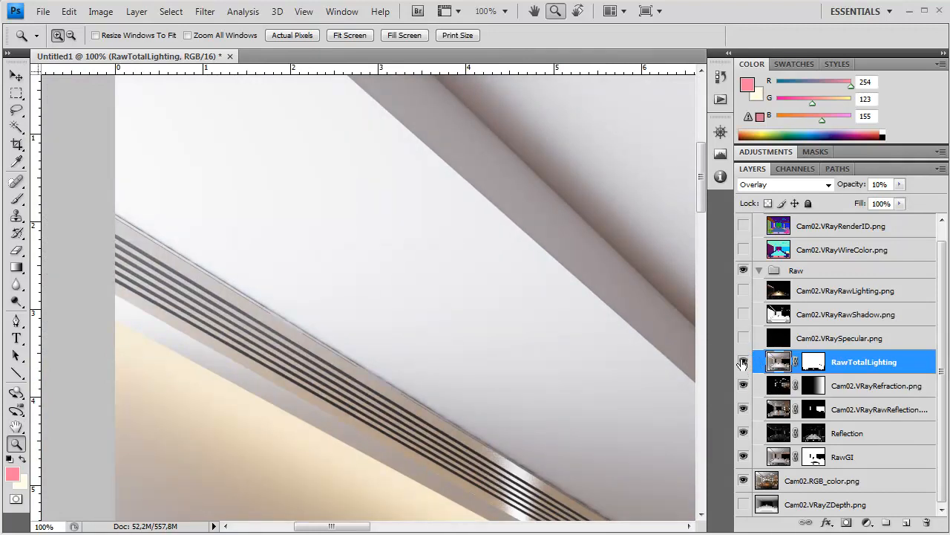
{"action": "left_click", "coordinate": [742, 361]}
{"action": "left_click", "coordinate": [742, 362]}
Compare the lettered wall, ceiling and projection screen with the RawTotalLighting layer hidden and shown.
{"action": "scroll", "coordinate": [512, 416], "scroll_direction": "down", "scroll_amount": 1}
{"action": "left_click_drag", "start_coordinate": [572, 508], "coordinate": [344, 325]}
{"action": "scroll", "coordinate": [297, 333], "scroll_direction": "down", "scroll_amount": 1}
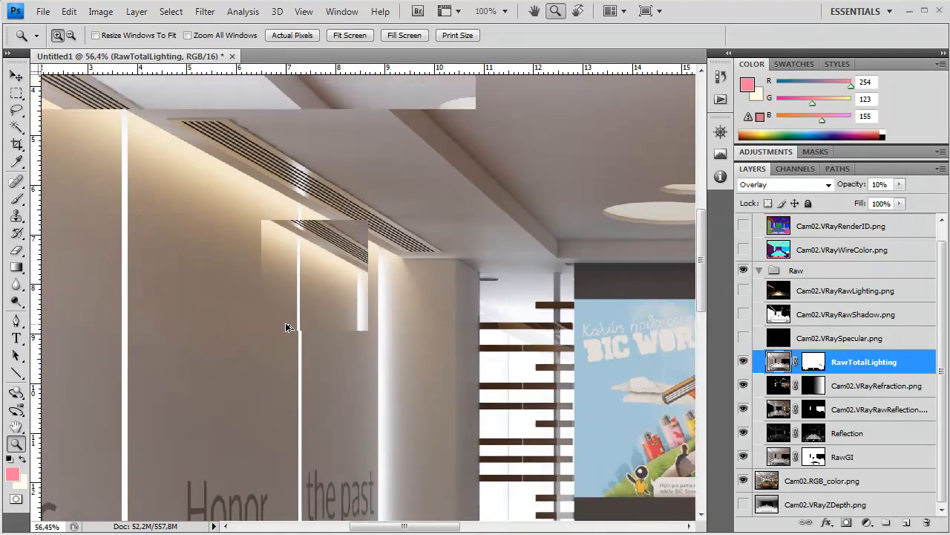
{"action": "left_click", "coordinate": [744, 361]}
{"action": "left_click", "coordinate": [744, 362]}
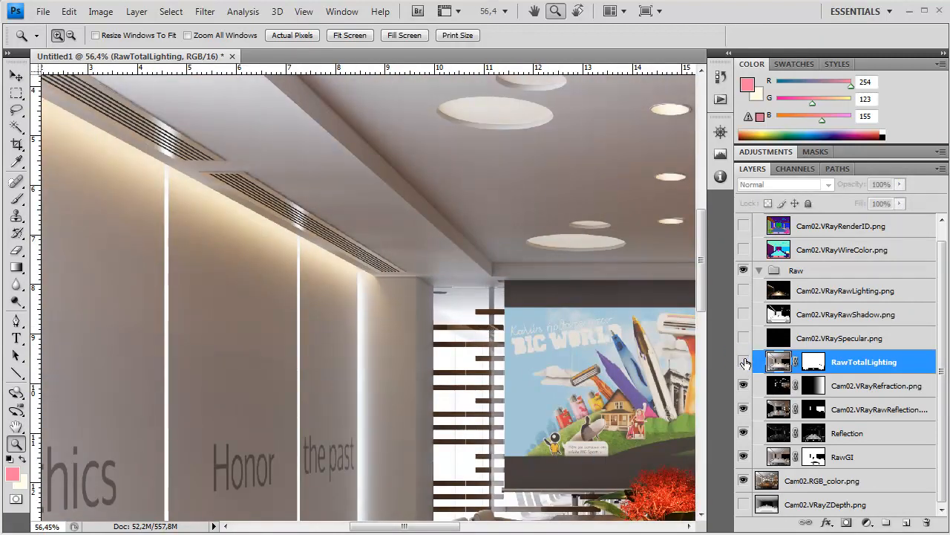
{"action": "left_click", "coordinate": [744, 361]}
{"action": "left_click", "coordinate": [744, 362]}
Compare the armchair, the nearby white chairs and the slatted glass partition with RawTotalLighting hidden and shown.
{"action": "left_click_drag", "start_coordinate": [422, 376], "coordinate": [242, 84]}
{"action": "left_click_drag", "start_coordinate": [645, 254], "coordinate": [511, 331]}
{"action": "left_click_drag", "start_coordinate": [492, 328], "coordinate": [374, 296]}
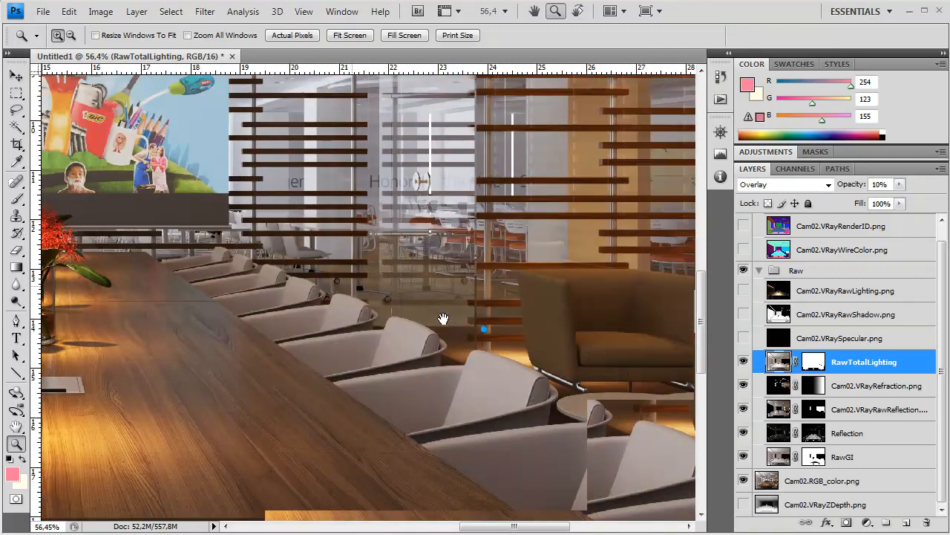
{"action": "left_click", "coordinate": [744, 361]}
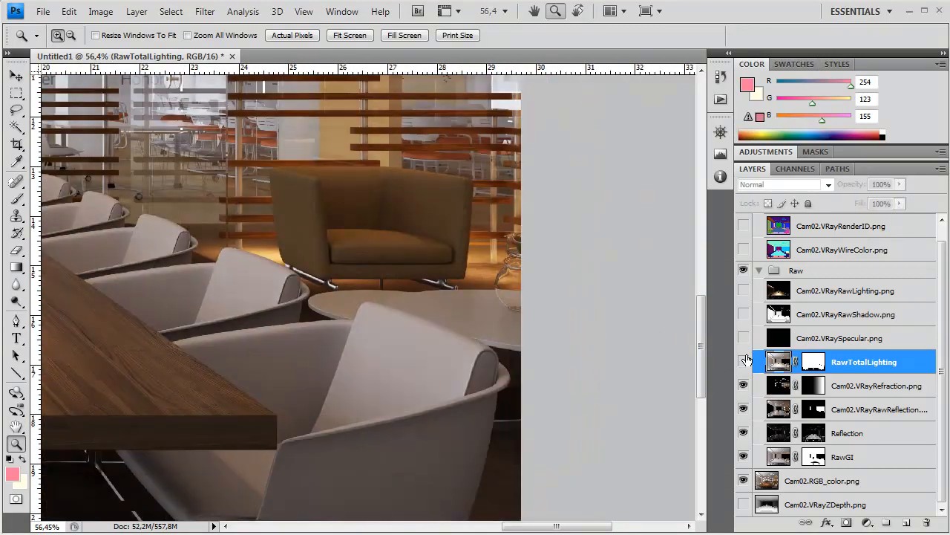
{"action": "left_click", "coordinate": [745, 360]}
{"action": "mouse_move", "coordinate": [346, 177]}
{"action": "left_mouse_down"}
{"action": "mouse_move", "coordinate": [464, 381]}
{"action": "mouse_move", "coordinate": [468, 420]}
{"action": "left_mouse_up"}
{"action": "left_click_drag", "start_coordinate": [418, 325], "coordinate": [446, 337]}
{"action": "left_click_drag", "start_coordinate": [434, 313], "coordinate": [618, 363]}
{"action": "left_click", "coordinate": [741, 362]}
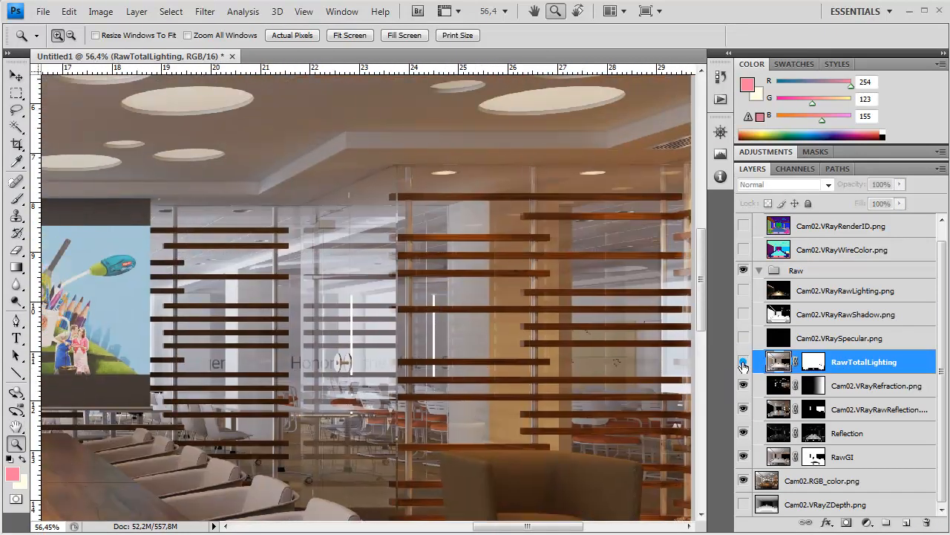
{"action": "left_click", "coordinate": [743, 364]}
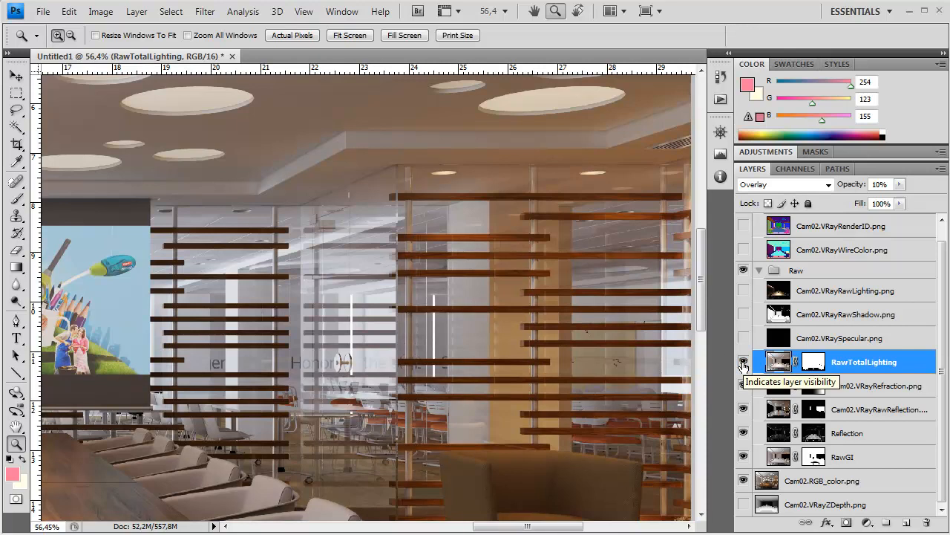
{"action": "left_click", "coordinate": [744, 364]}
{"action": "left_click", "coordinate": [743, 364]}
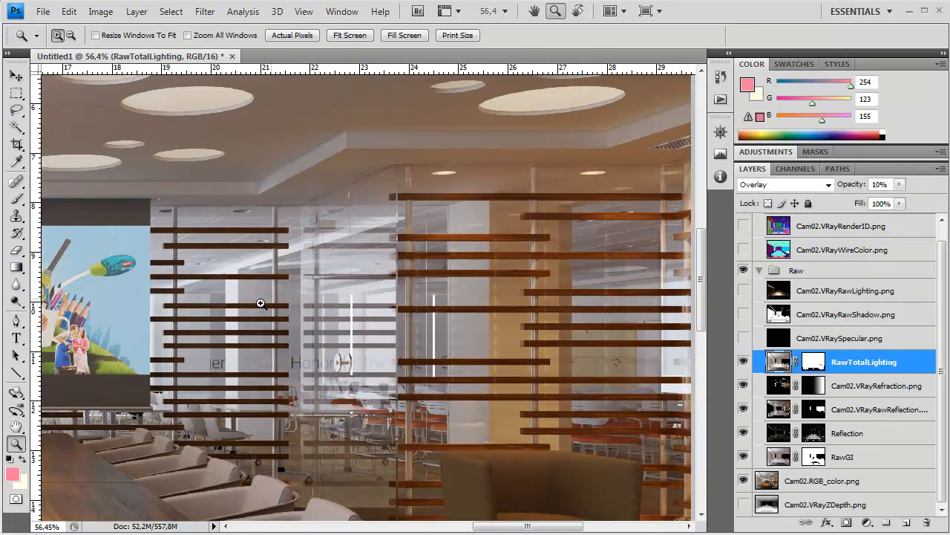
Compare the tabletop and flower vase with the RawTotalLighting layer hidden and shown.
{"action": "left_click_drag", "start_coordinate": [145, 361], "coordinate": [450, 242]}
{"action": "left_click_drag", "start_coordinate": [173, 500], "coordinate": [372, 310]}
{"action": "left_click", "coordinate": [742, 362]}
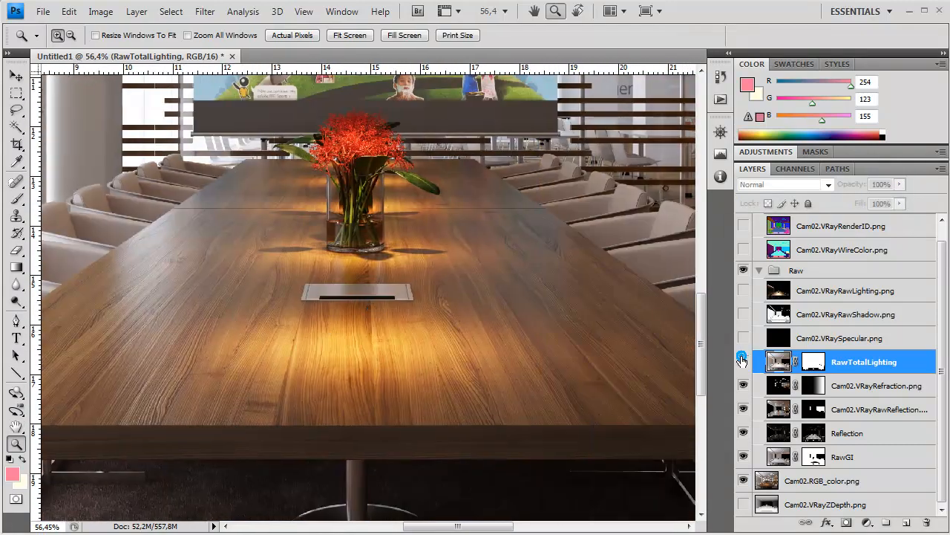
{"action": "left_click", "coordinate": [743, 362]}
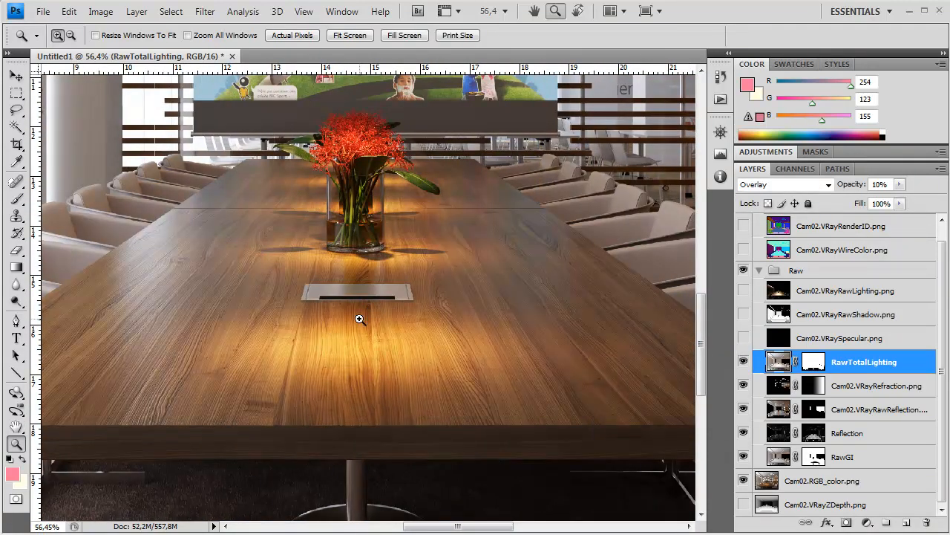
Move the Cam02.VRayRawLighting.png layer directly above RawTotalLighting and rename it RawLighting.
{"action": "left_click", "coordinate": [870, 340]}
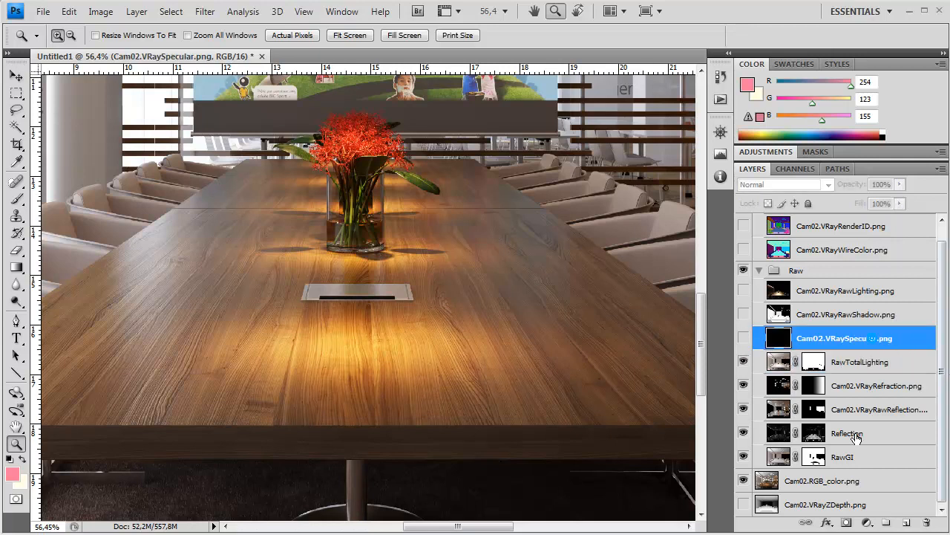
{"action": "left_click_drag", "start_coordinate": [859, 300], "coordinate": [878, 351]}
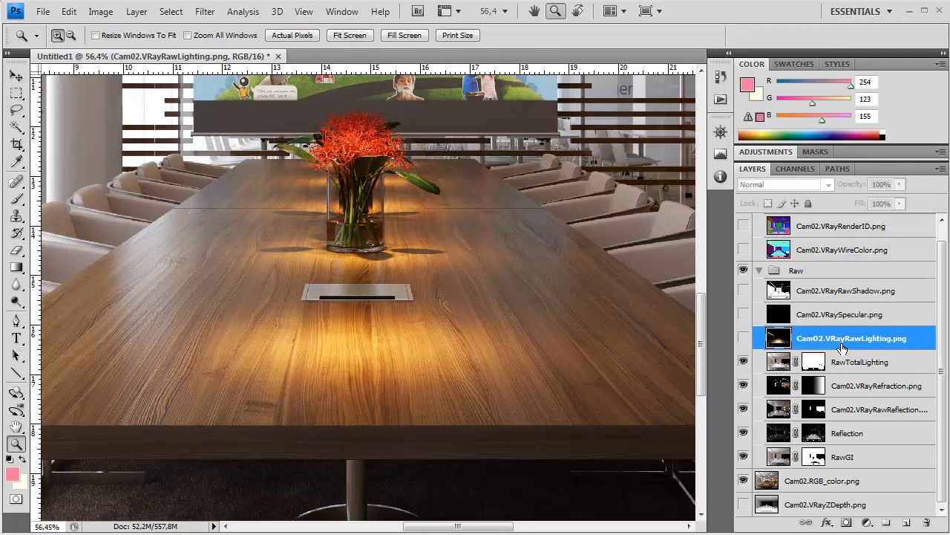
{"action": "double_click", "coordinate": [844, 339]}
{"action": "left_click", "coordinate": [837, 340]}
{"action": "key", "text": "shift+Home"}
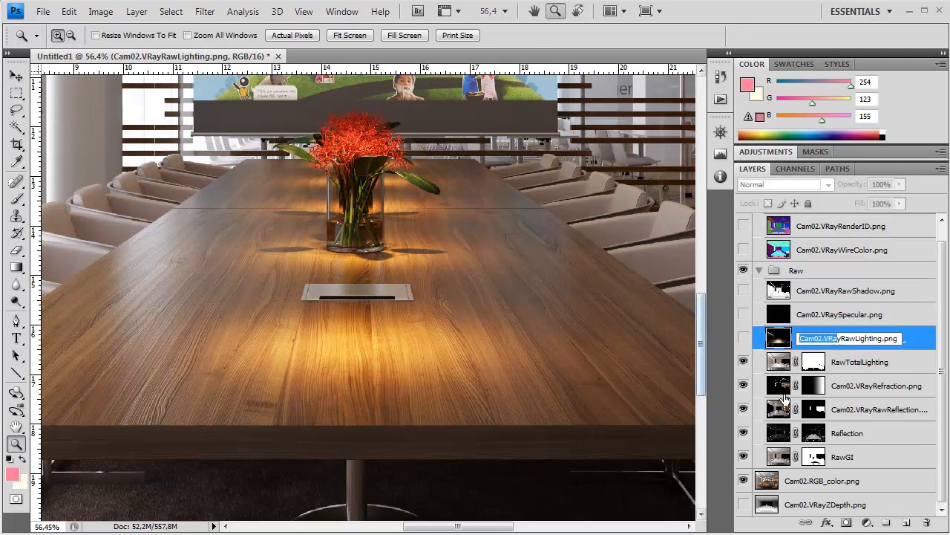
{"action": "key", "text": "BackSpace"}
{"action": "key", "text": "Delete"}
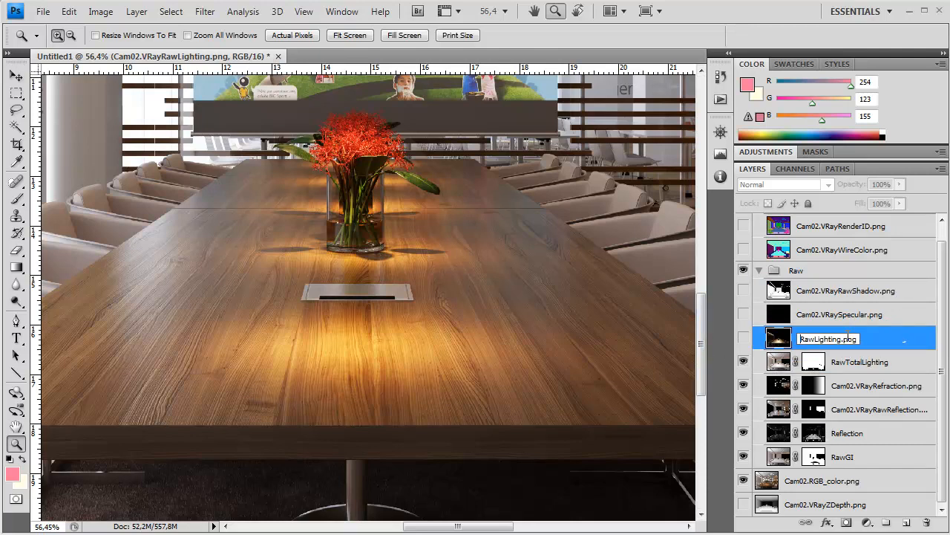
{"action": "key", "text": "Return"}
Remove the .png extension from the refraction pass, naming the layer Cam02.VRayRefraction.
{"action": "left_click", "coordinate": [904, 387]}
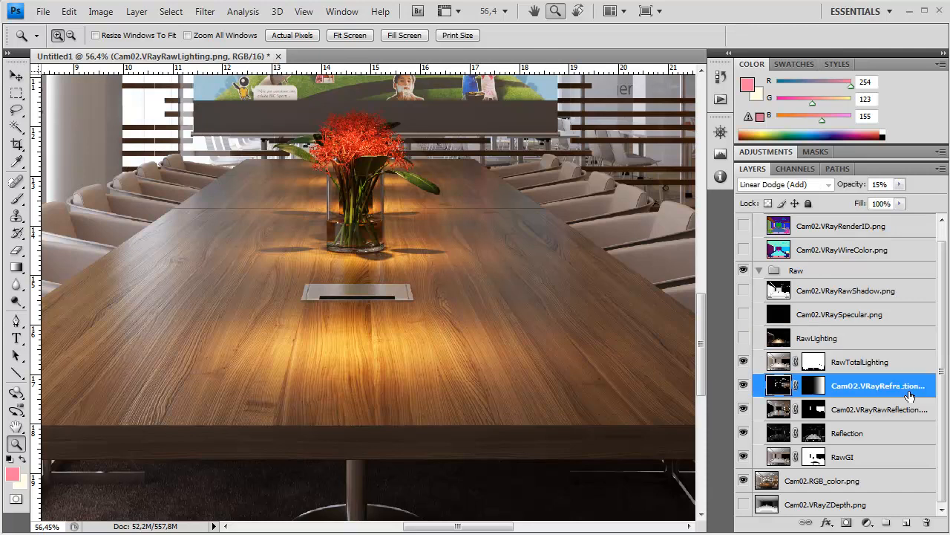
{"action": "double_click", "coordinate": [904, 388]}
{"action": "left_click", "coordinate": [912, 387]}
{"action": "key", "text": "Delete"}
{"action": "key", "text": "Delete"}
{"action": "key", "text": "Delete"}
{"action": "key", "text": "Delete"}
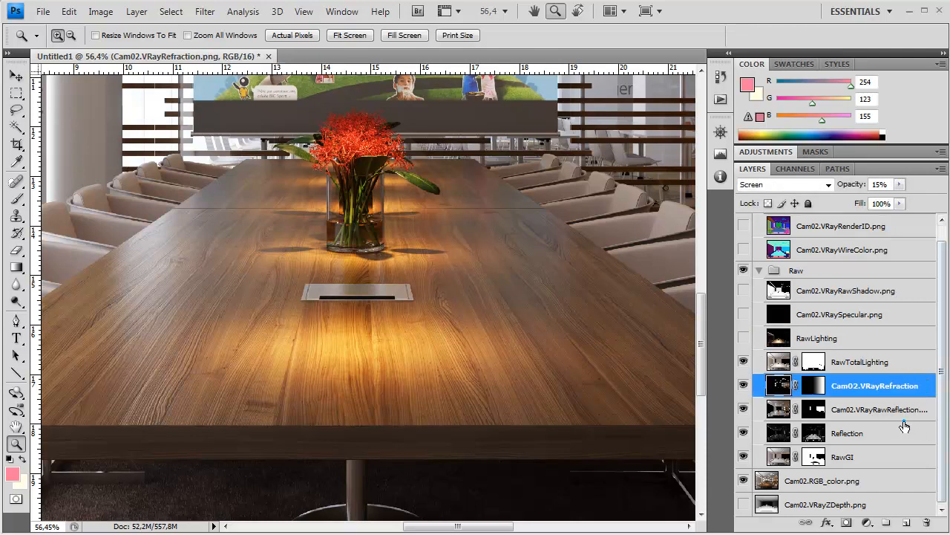
Remove the .png extension from the raw reflection pass, naming the layer Cam02.VRayRawReflection.
{"action": "left_click", "coordinate": [900, 415]}
{"action": "double_click", "coordinate": [892, 411]}
{"action": "left_click", "coordinate": [903, 408]}
{"action": "key", "text": "Delete"}
{"action": "key", "text": "Delete"}
{"action": "key", "text": "Delete"}
{"action": "key", "text": "Delete"}
{"action": "left_click", "coordinate": [918, 387]}
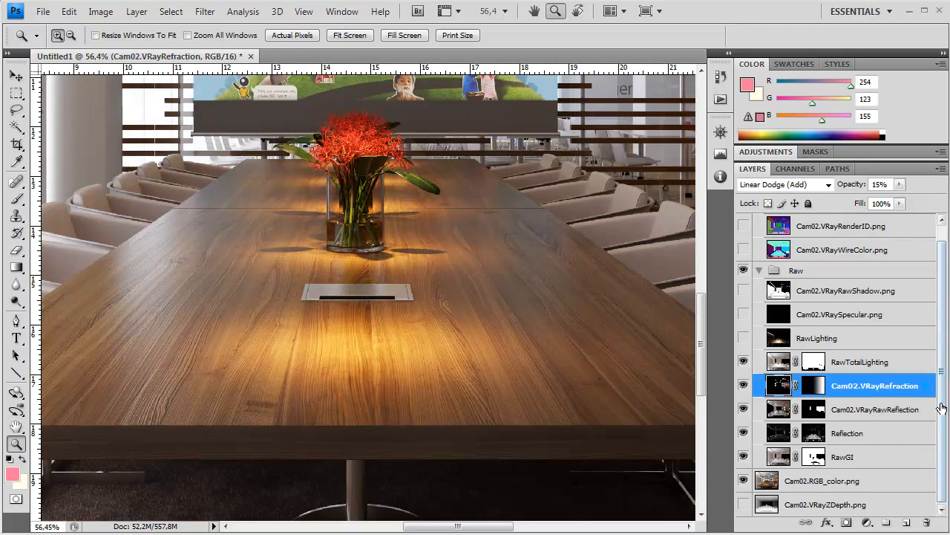
Strip the Cam02.VRay prefix from the raw reflection pass so the layer is named RawReflection.
{"action": "left_click", "coordinate": [896, 417]}
{"action": "double_click", "coordinate": [880, 411]}
{"action": "left_click_drag", "start_coordinate": [876, 409], "coordinate": [739, 427]}
{"action": "key", "text": "Delete"}
{"action": "left_click", "coordinate": [890, 363]}
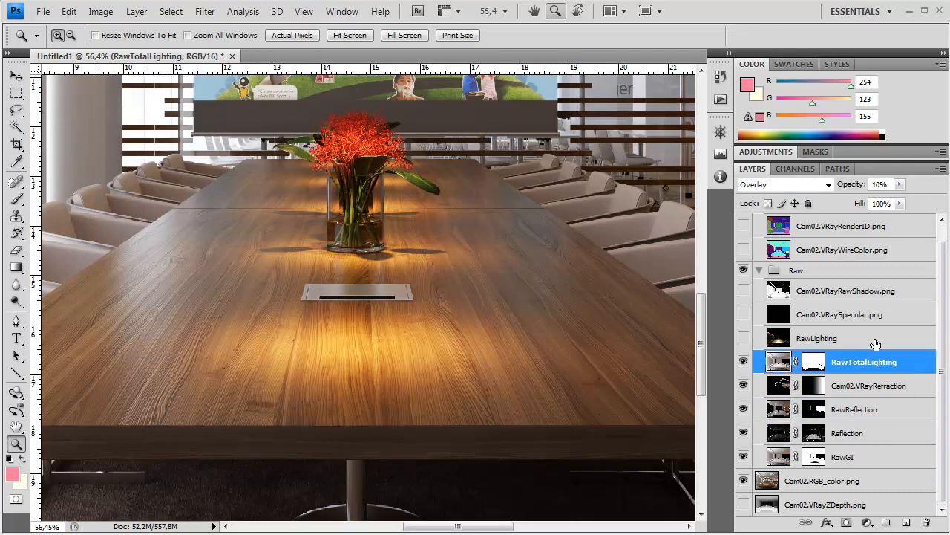
Show the RawLighting layer over the whole image and set its blend mode to Soft Light.
{"action": "left_click", "coordinate": [825, 339]}
{"action": "left_click", "coordinate": [745, 338]}
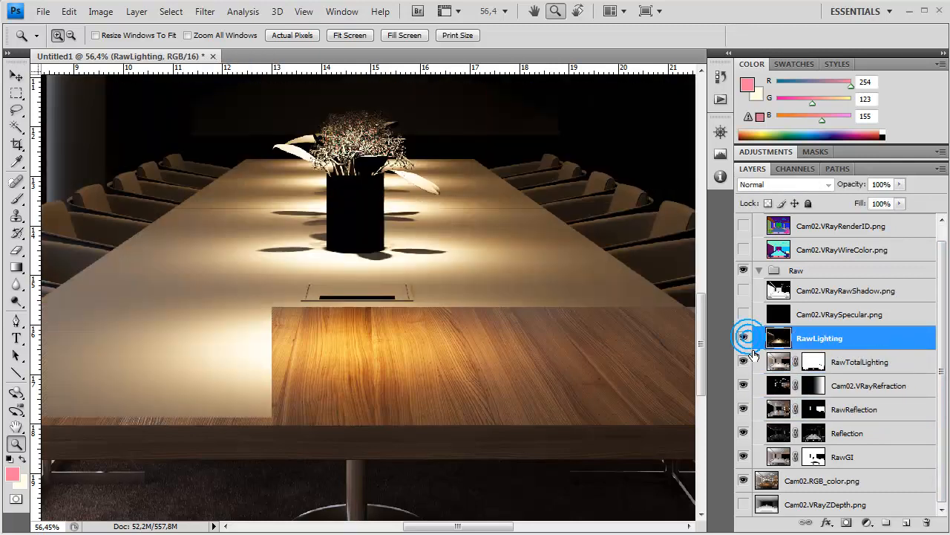
{"action": "double_click", "coordinate": [17, 445]}
{"action": "right_click", "coordinate": [408, 299]}
{"action": "left_click", "coordinate": [450, 310]}
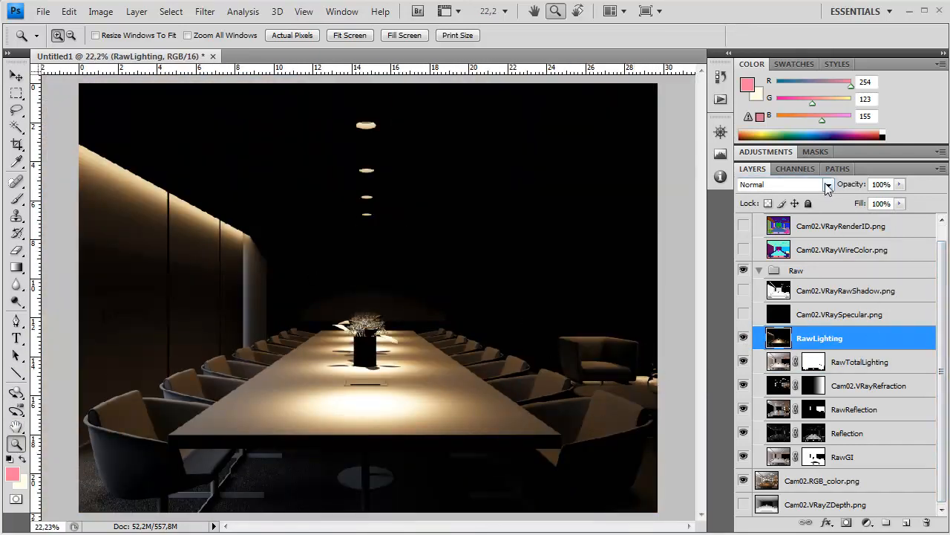
{"action": "left_click", "coordinate": [828, 187]}
{"action": "left_click", "coordinate": [776, 394]}
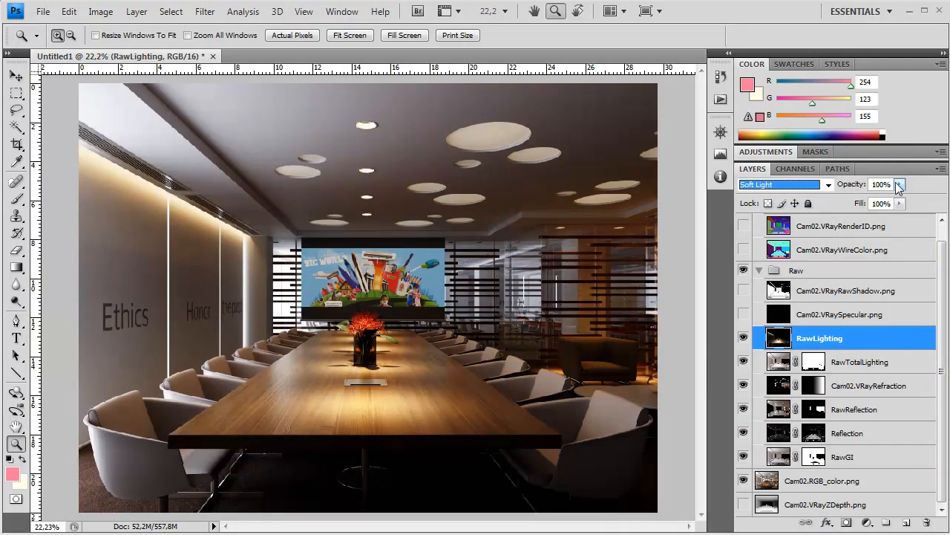
Lower the RawLighting layer's opacity to 13% and change its blend mode to Linear Dodge (Add).
{"action": "left_click", "coordinate": [898, 184]}
{"action": "left_click_drag", "start_coordinate": [899, 198], "coordinate": [836, 210]}
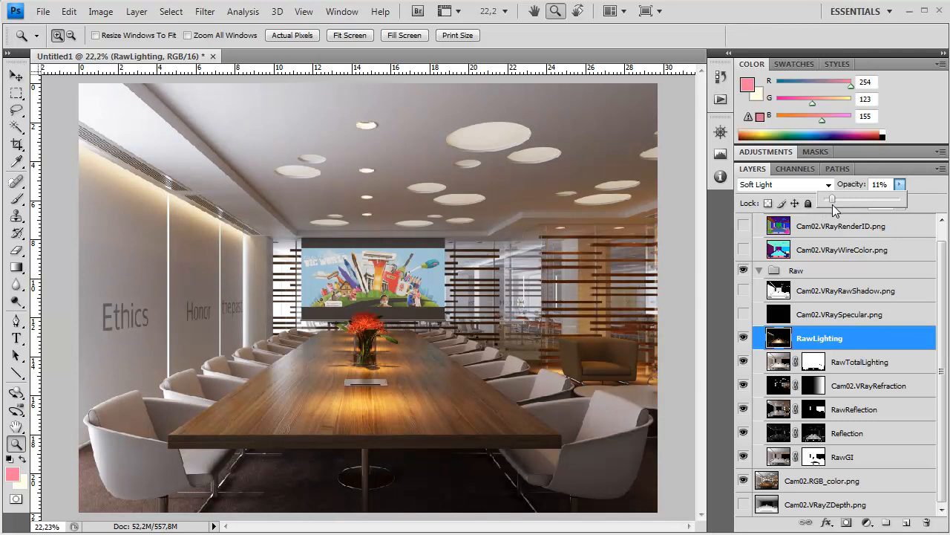
{"action": "left_click_drag", "start_coordinate": [837, 208], "coordinate": [817, 213]}
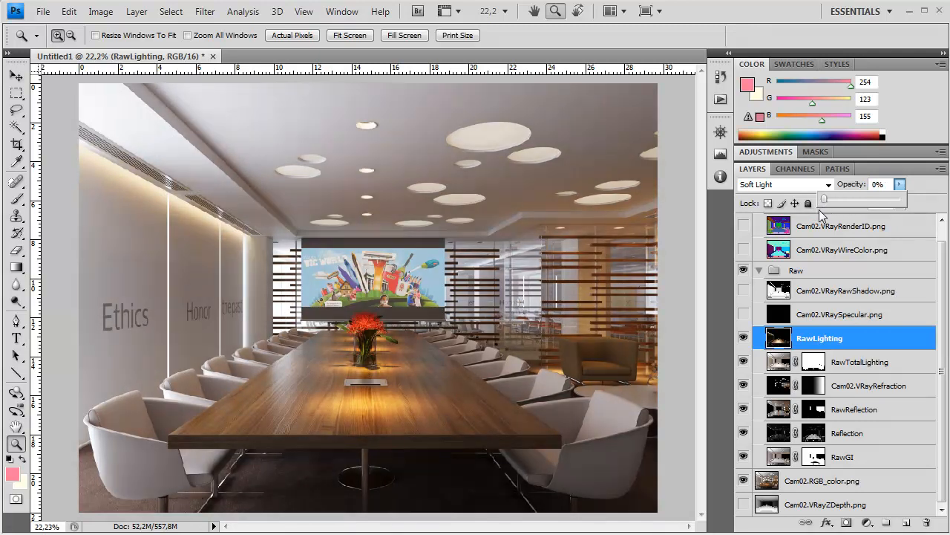
{"action": "left_click_drag", "start_coordinate": [833, 212], "coordinate": [832, 222]}
{"action": "left_click", "coordinate": [798, 185]}
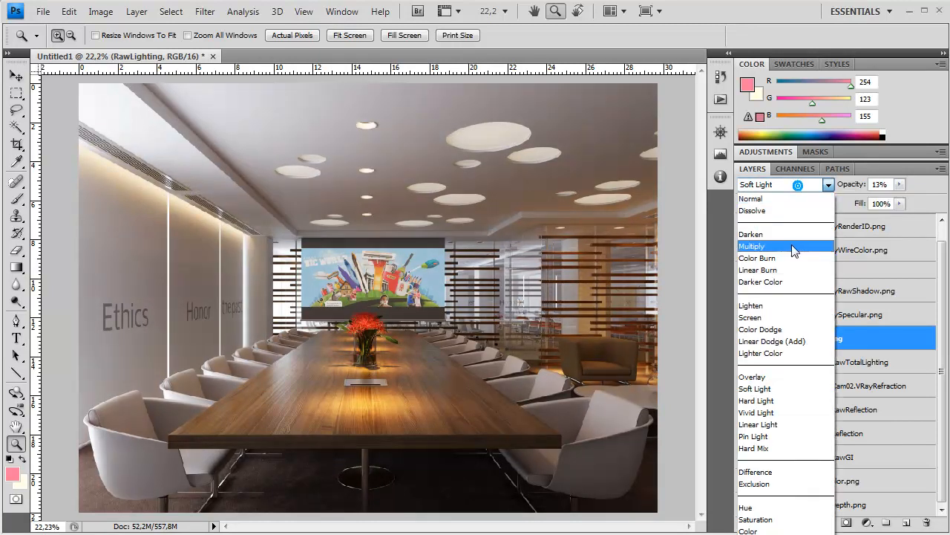
{"action": "left_click", "coordinate": [780, 341]}
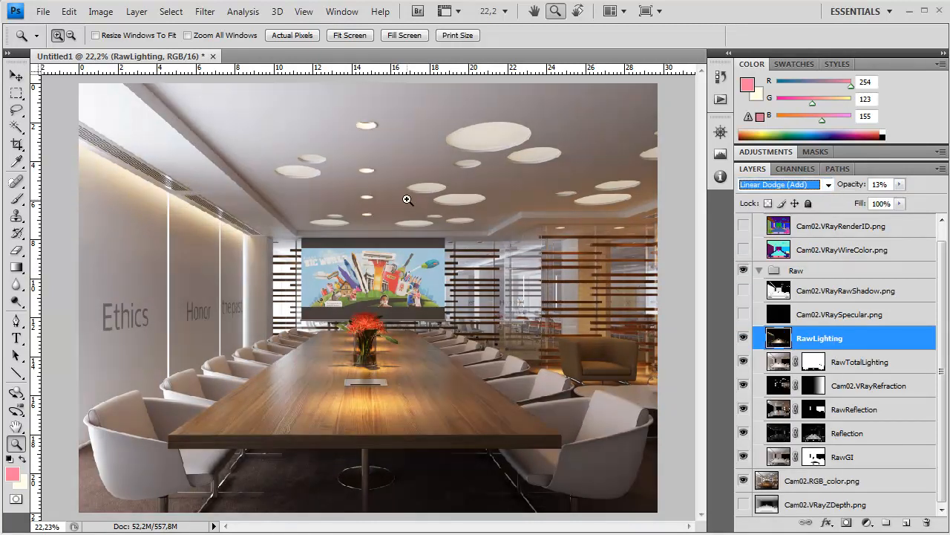
Set the opacity of the RawLighting layer to 4%.
{"action": "left_click", "coordinate": [898, 185]}
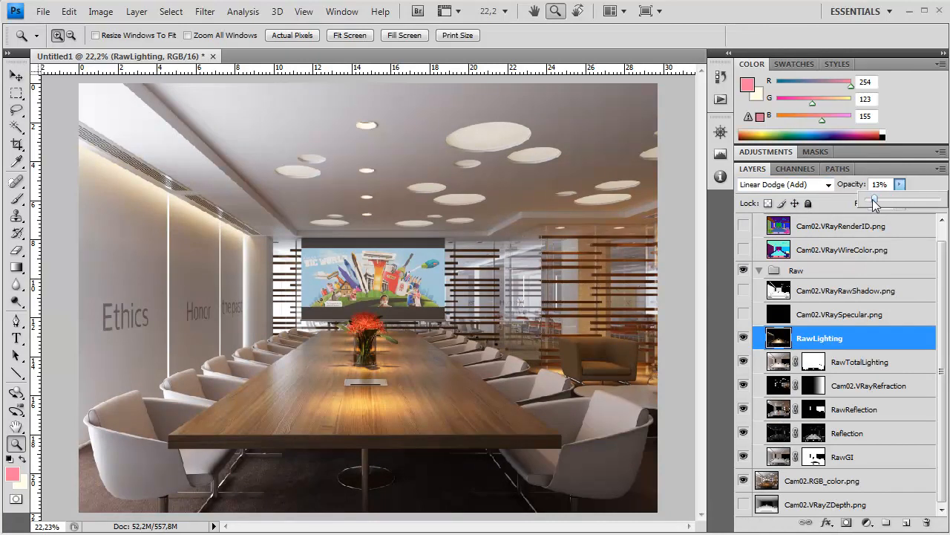
{"action": "mouse_move", "coordinate": [873, 199]}
{"action": "left_mouse_down"}
{"action": "mouse_move", "coordinate": [895, 201]}
{"action": "mouse_move", "coordinate": [898, 212]}
{"action": "mouse_move", "coordinate": [858, 189]}
{"action": "left_mouse_up"}
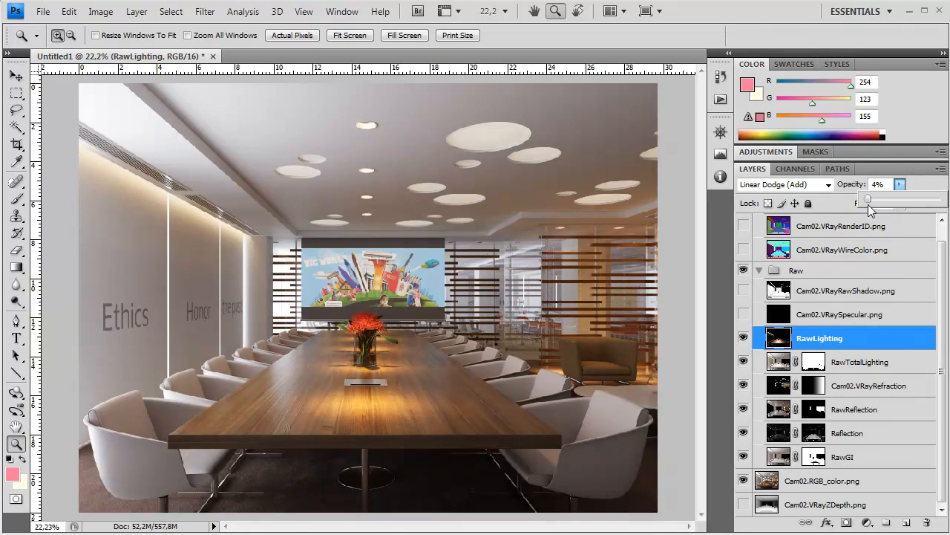
Compare the table and flower vase at 100% zoom with the RawLighting layer hidden and shown.
{"action": "double_click", "coordinate": [15, 445]}
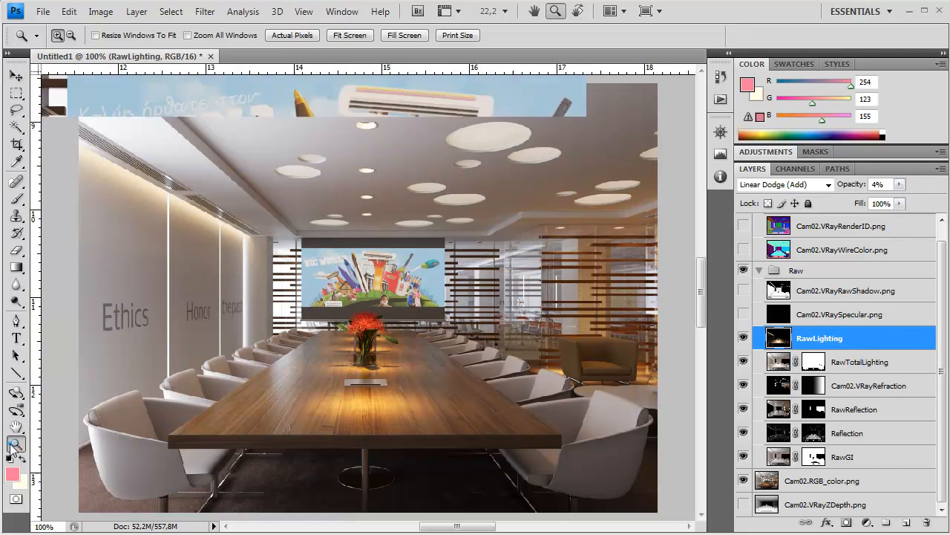
{"action": "left_click_drag", "start_coordinate": [318, 394], "coordinate": [505, 132]}
{"action": "left_click_drag", "start_coordinate": [367, 338], "coordinate": [404, 397]}
{"action": "left_click", "coordinate": [746, 340]}
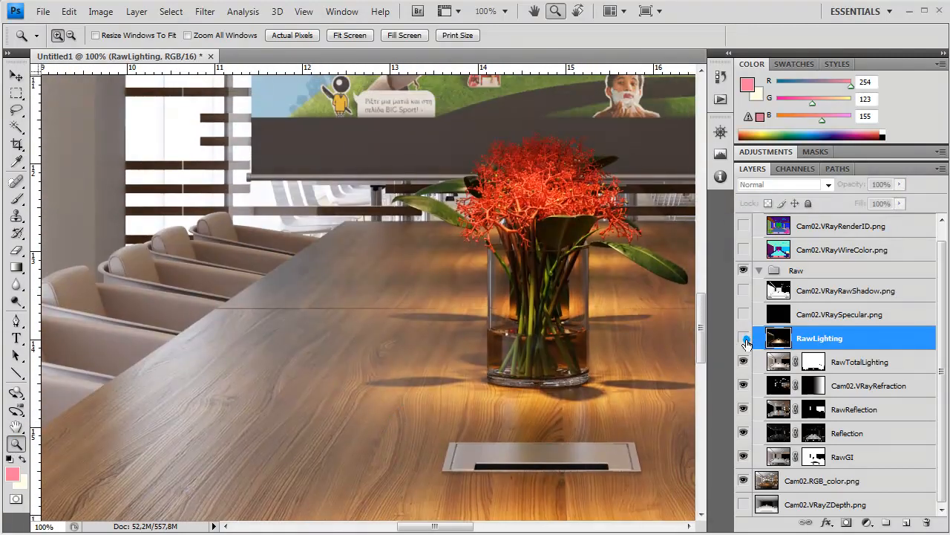
{"action": "left_click", "coordinate": [746, 340]}
{"action": "left_click", "coordinate": [745, 340]}
{"action": "left_click", "coordinate": [746, 340]}
Compare the brown armchair and glass partition at 100% zoom with the RawLighting layer hidden and shown.
{"action": "left_click_drag", "start_coordinate": [613, 340], "coordinate": [408, 223]}
{"action": "left_click_drag", "start_coordinate": [473, 329], "coordinate": [394, 326]}
{"action": "left_click_drag", "start_coordinate": [469, 351], "coordinate": [397, 284]}
{"action": "left_click_drag", "start_coordinate": [536, 322], "coordinate": [390, 402]}
{"action": "left_click_drag", "start_coordinate": [470, 346], "coordinate": [256, 456]}
{"action": "left_click_drag", "start_coordinate": [470, 376], "coordinate": [301, 389]}
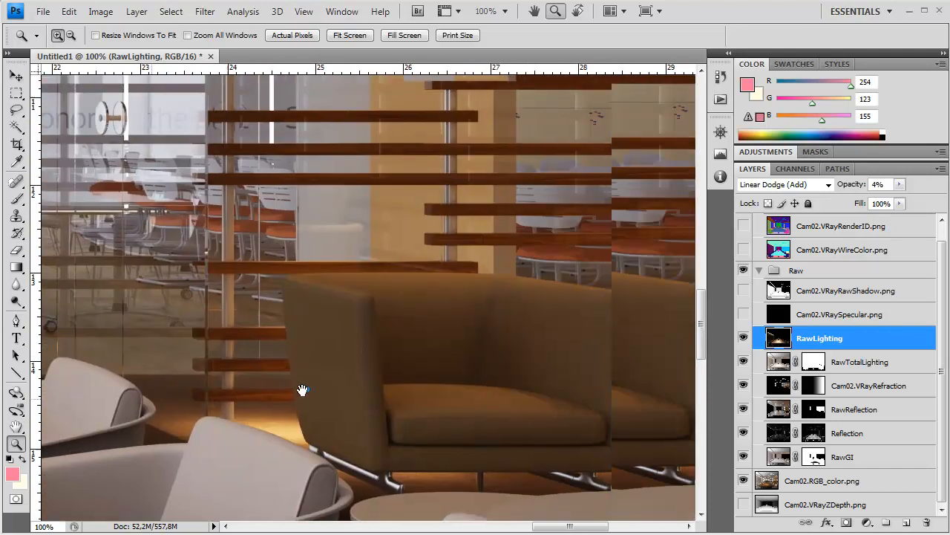
{"action": "left_click", "coordinate": [744, 338]}
{"action": "left_click", "coordinate": [744, 338]}
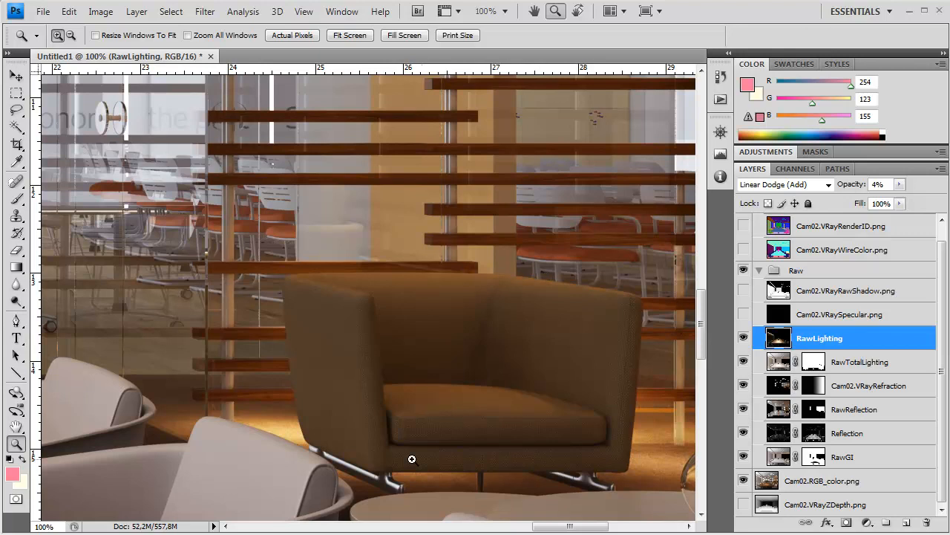
{"action": "left_click", "coordinate": [744, 338]}
{"action": "left_click", "coordinate": [744, 338]}
{"action": "left_click", "coordinate": [744, 338]}
{"action": "left_click", "coordinate": [744, 338]}
{"action": "left_click", "coordinate": [744, 337]}
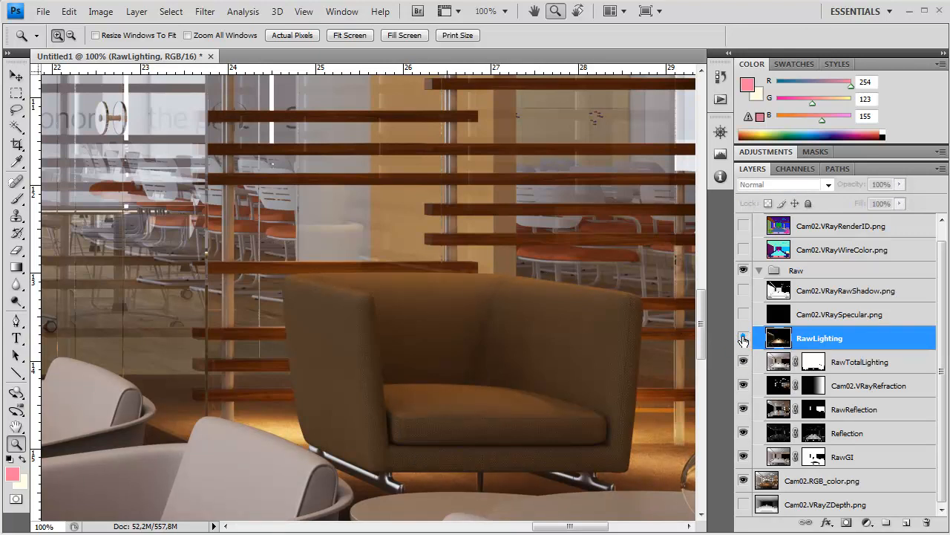
{"action": "left_click", "coordinate": [744, 338]}
Examine the ceiling and upper glass partition up close with the RawLighting layer hidden and shown.
{"action": "left_click_drag", "start_coordinate": [524, 90], "coordinate": [403, 375]}
{"action": "left_click_drag", "start_coordinate": [315, 189], "coordinate": [373, 322]}
{"action": "left_click_drag", "start_coordinate": [291, 310], "coordinate": [484, 339]}
{"action": "left_click", "coordinate": [744, 338]}
{"action": "left_click", "coordinate": [744, 338]}
{"action": "left_click", "coordinate": [744, 338]}
{"action": "left_click_drag", "start_coordinate": [297, 259], "coordinate": [632, 244]}
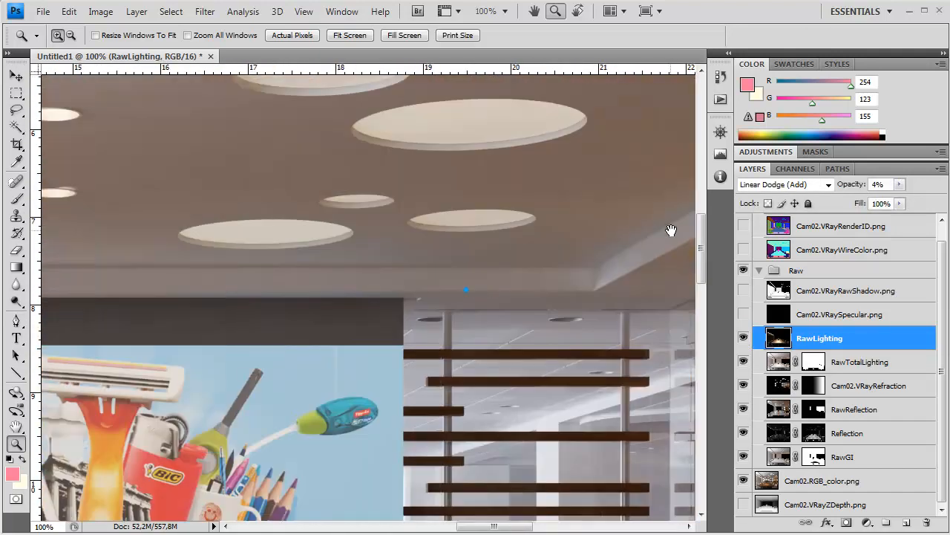
{"action": "left_click_drag", "start_coordinate": [267, 343], "coordinate": [624, 244]}
{"action": "left_click_drag", "start_coordinate": [336, 345], "coordinate": [468, 244]}
Compare the wider room view with and without RawLighting, and against the Cam02.RGB_color.png base render alone.
{"action": "left_click", "coordinate": [544, 296], "text": "alt"}
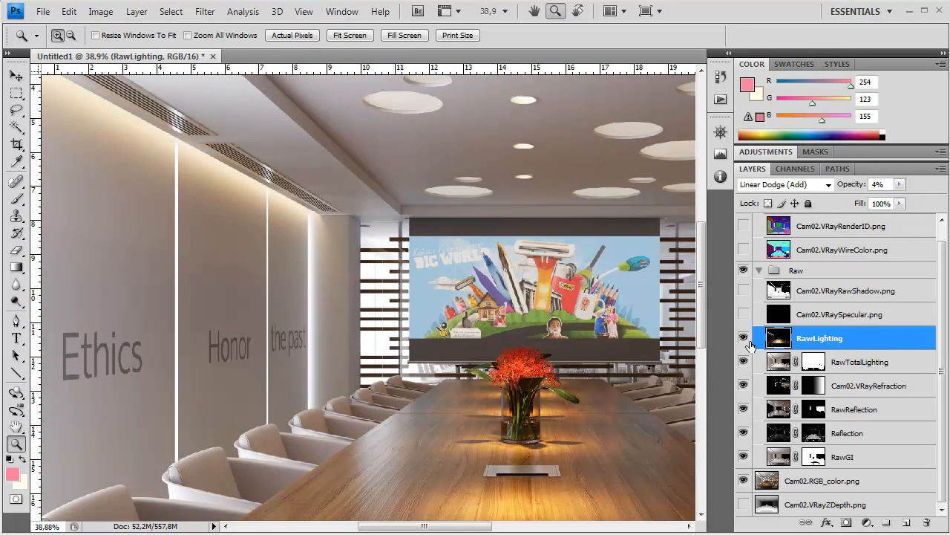
{"action": "left_click", "coordinate": [744, 340]}
{"action": "left_click", "coordinate": [743, 339]}
{"action": "left_click", "coordinate": [744, 339]}
{"action": "left_click", "coordinate": [743, 339]}
{"action": "left_click_drag", "start_coordinate": [539, 357], "coordinate": [458, 217]}
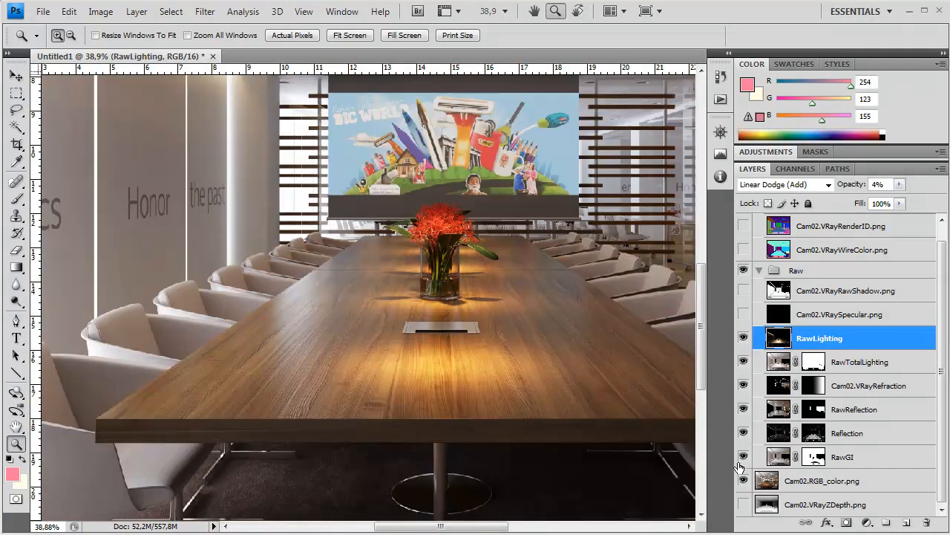
{"action": "left_click", "coordinate": [744, 481]}
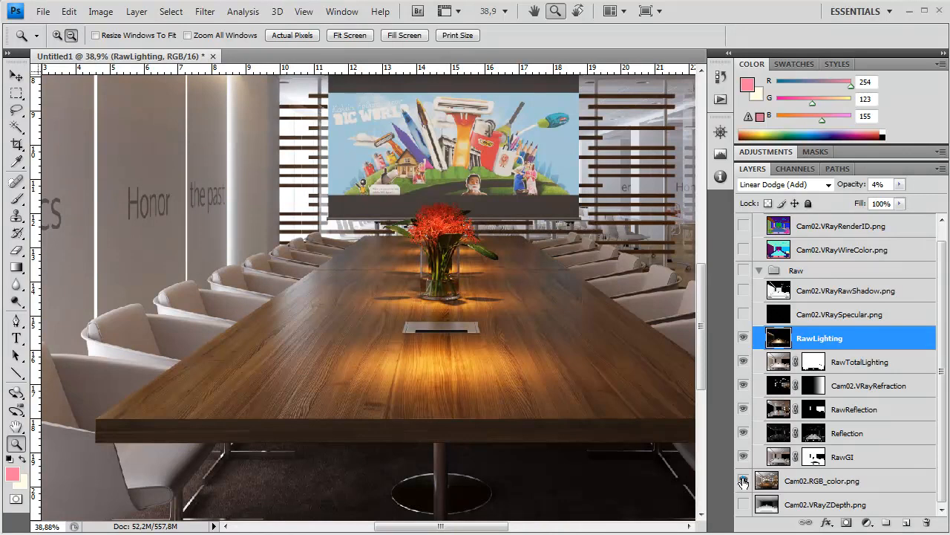
{"action": "left_click", "coordinate": [743, 481]}
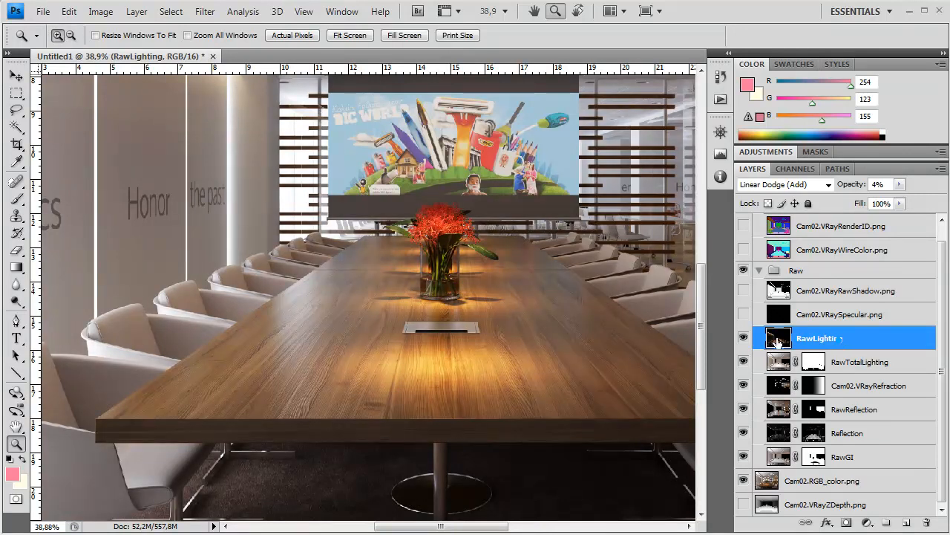
Check the effect of the RawTotalLighting and Cam02.VRayRefraction layers by toggling their visibility and inspecting the RawTotalLighting opacity.
{"action": "left_click", "coordinate": [743, 337]}
{"action": "left_click", "coordinate": [796, 361]}
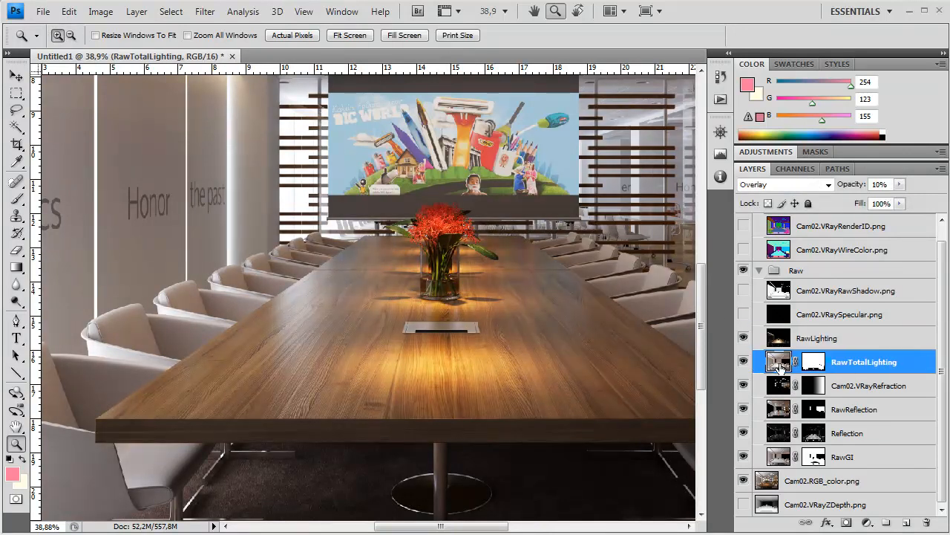
{"action": "left_click", "coordinate": [743, 362]}
{"action": "left_click", "coordinate": [900, 184]}
{"action": "left_click", "coordinate": [854, 386]}
{"action": "left_click", "coordinate": [744, 385]}
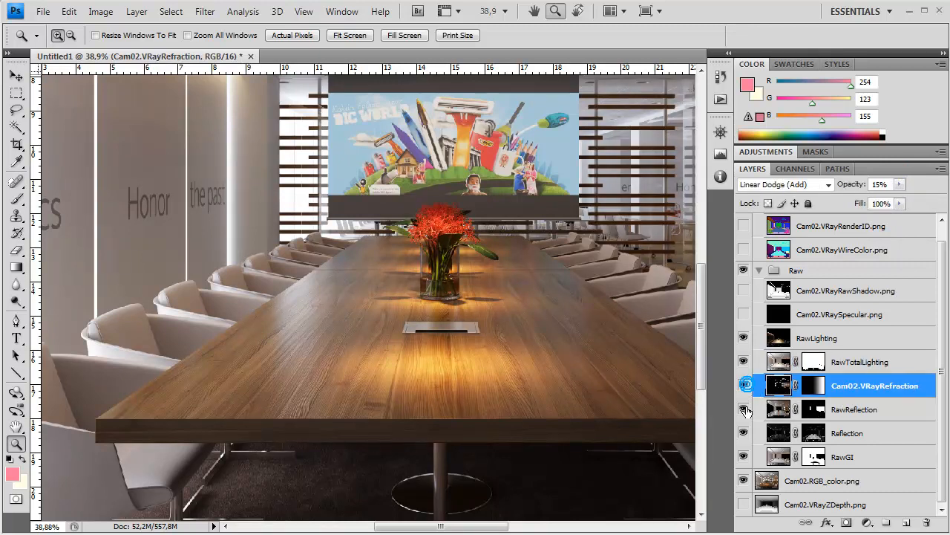
Compare the image with and without the Reflection layer and set that layer's opacity to 40%.
{"action": "left_click", "coordinate": [744, 433]}
{"action": "left_click", "coordinate": [743, 433]}
{"action": "left_click", "coordinate": [743, 432]}
{"action": "left_click", "coordinate": [744, 433]}
{"action": "left_click", "coordinate": [851, 432]}
{"action": "left_click", "coordinate": [899, 185]}
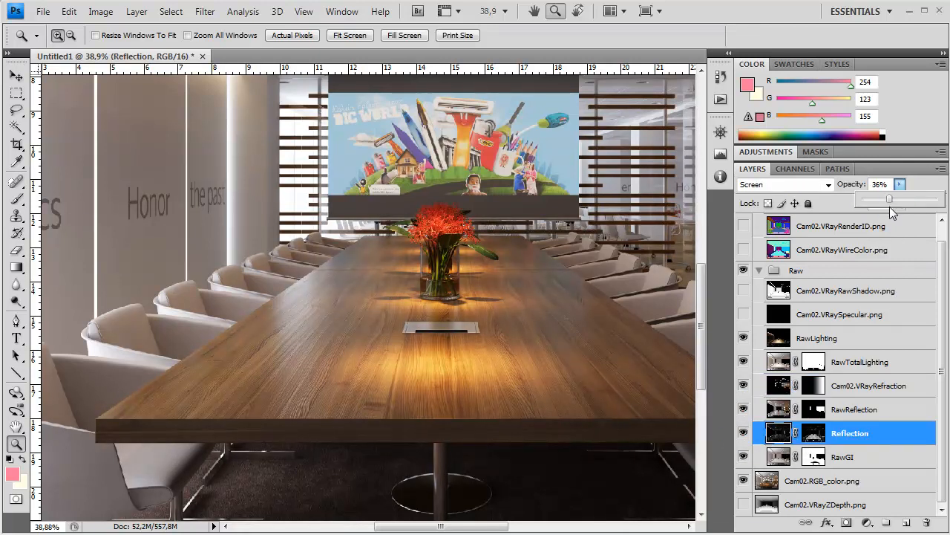
{"action": "left_click", "coordinate": [743, 432]}
{"action": "left_click", "coordinate": [743, 433]}
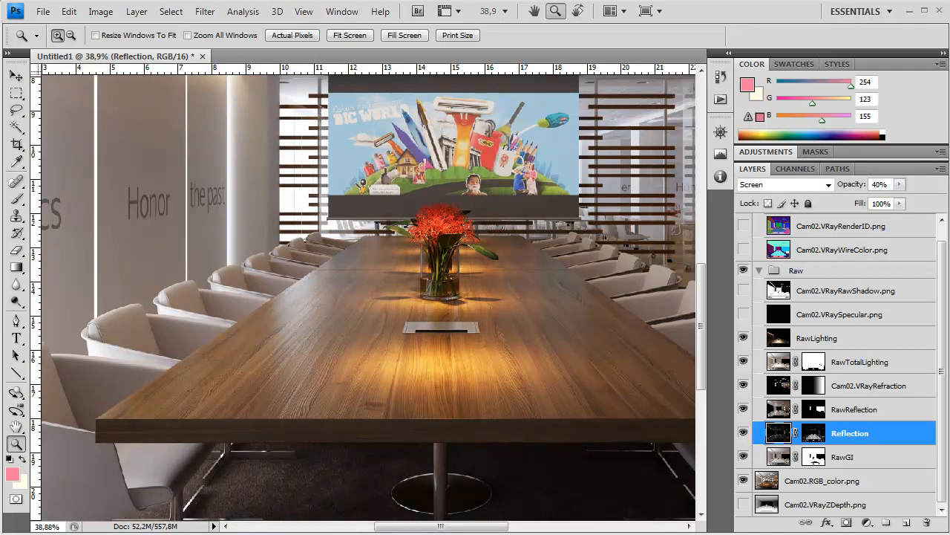
Examine the tabletop reflections at 100% zoom with the Reflection layer hidden and shown.
{"action": "double_click", "coordinate": [16, 444]}
{"action": "right_click", "coordinate": [387, 338]}
{"action": "left_click", "coordinate": [657, 313]}
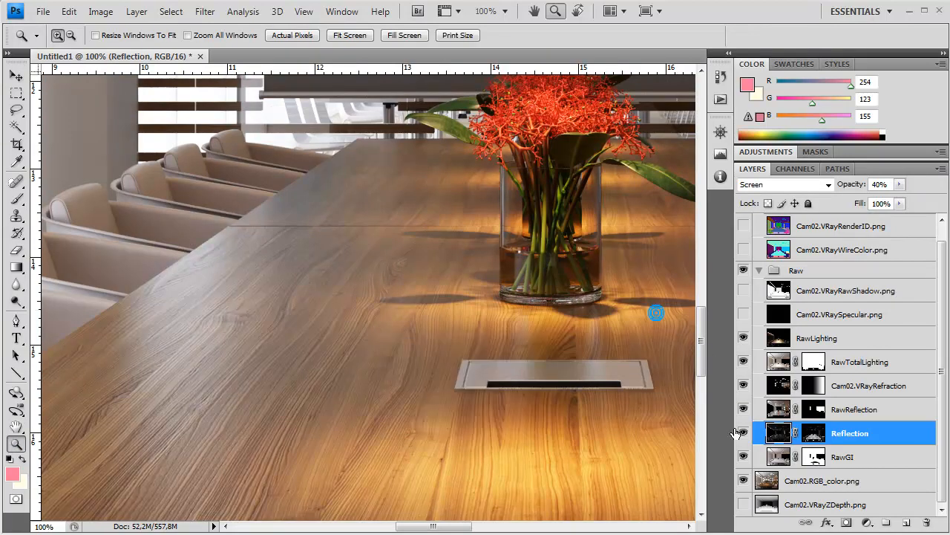
{"action": "left_click", "coordinate": [743, 433]}
{"action": "left_click", "coordinate": [743, 433]}
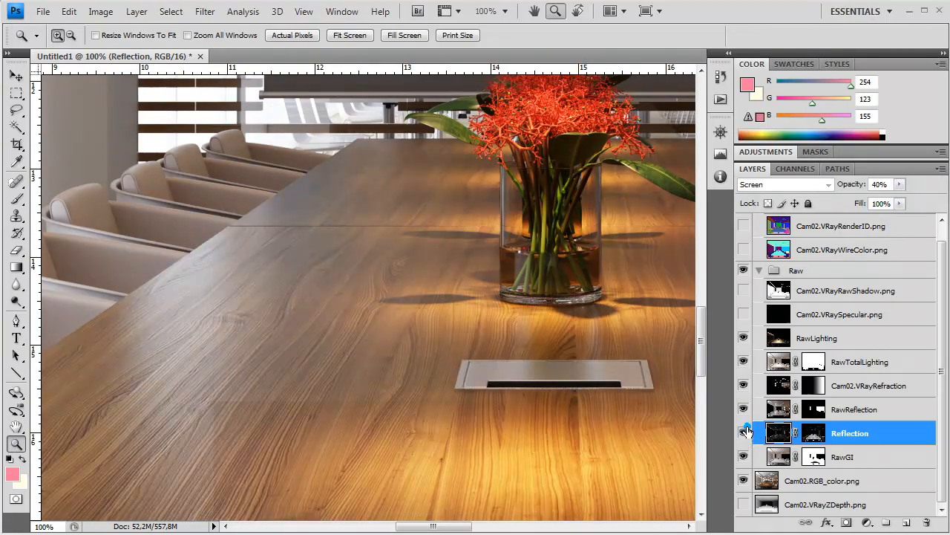
{"action": "left_click", "coordinate": [744, 433]}
{"action": "left_click", "coordinate": [743, 433]}
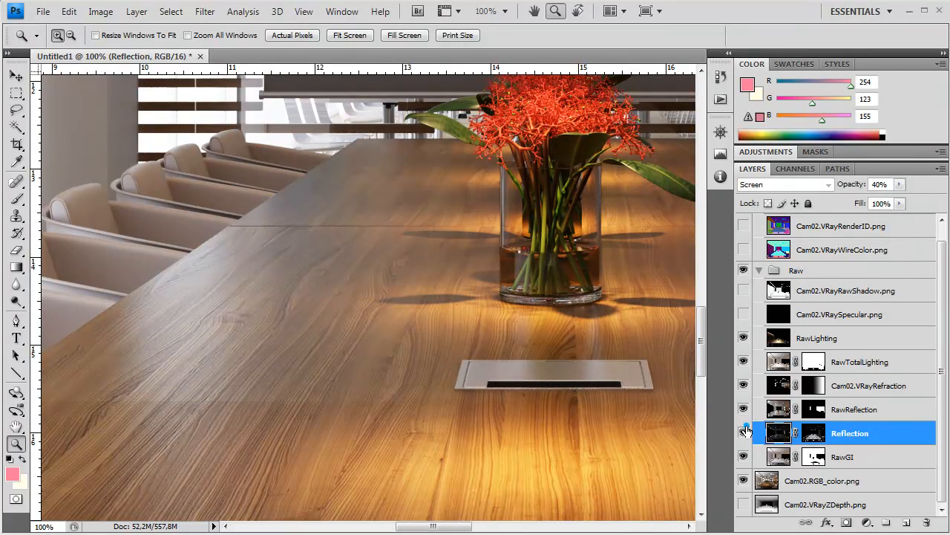
{"action": "left_click", "coordinate": [743, 433]}
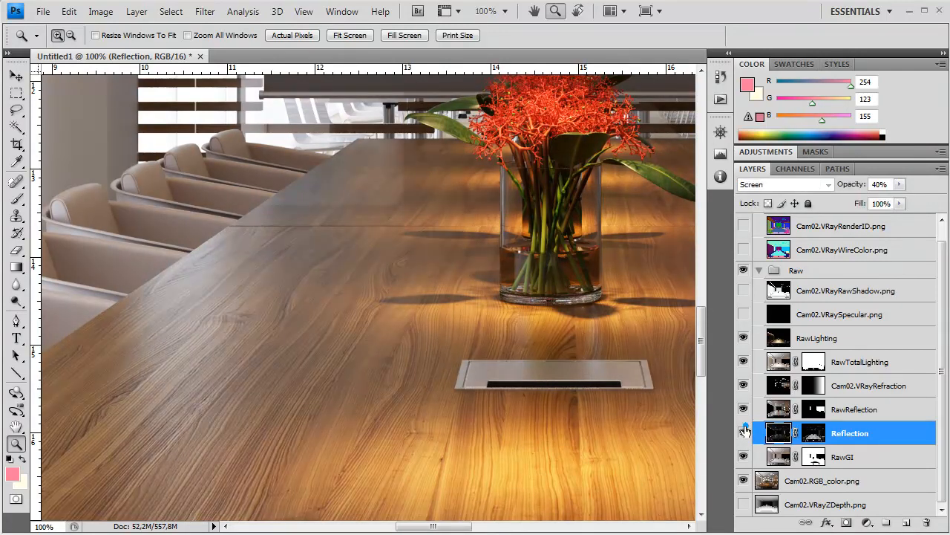
{"action": "left_click", "coordinate": [743, 433]}
{"action": "left_click", "coordinate": [743, 433]}
{"action": "left_click", "coordinate": [743, 433]}
{"action": "left_click", "coordinate": [743, 433]}
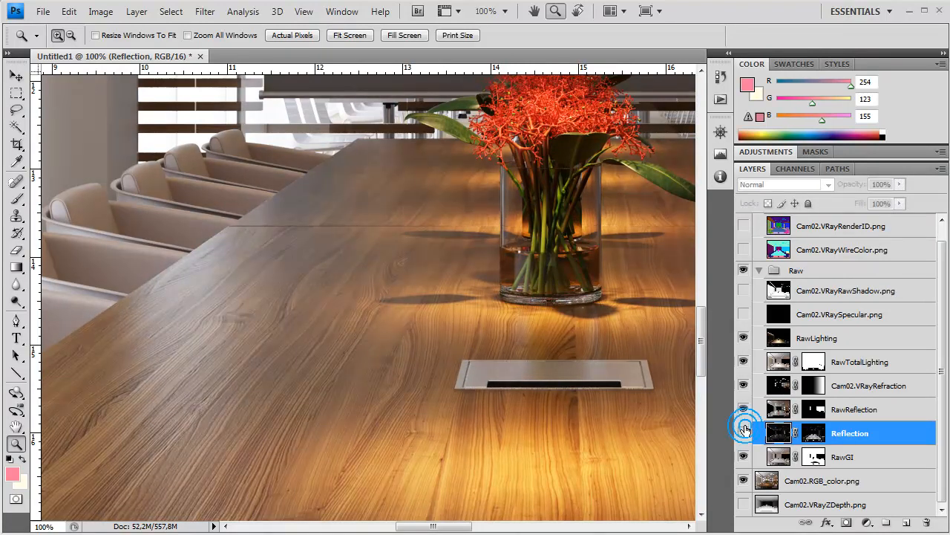
{"action": "left_click", "coordinate": [743, 433]}
Select the turquoise tabletop area from the Cam02.VRayWireColor.png layer with Color Range, and hide that layer again.
{"action": "left_click", "coordinate": [815, 432]}
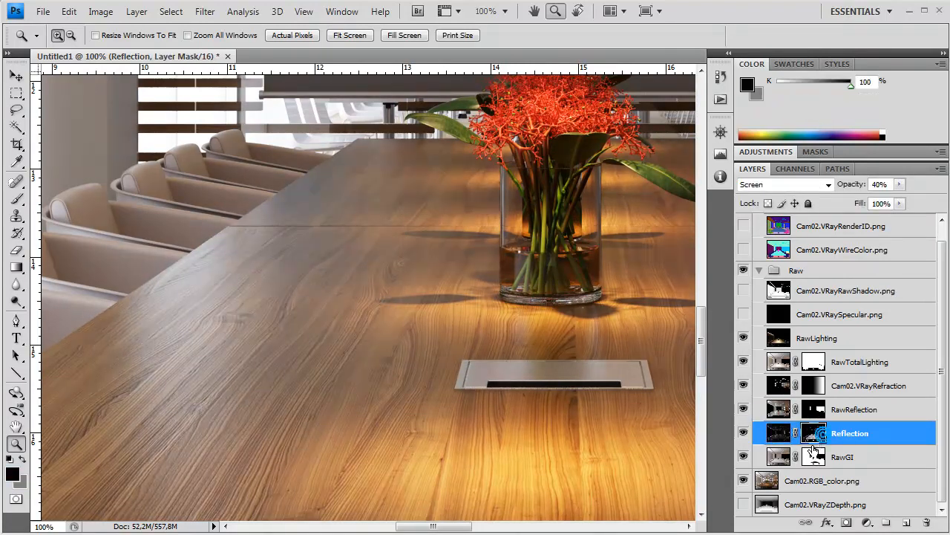
{"action": "left_click", "coordinate": [743, 249]}
{"action": "left_click", "coordinate": [813, 252]}
{"action": "key", "text": "m"}
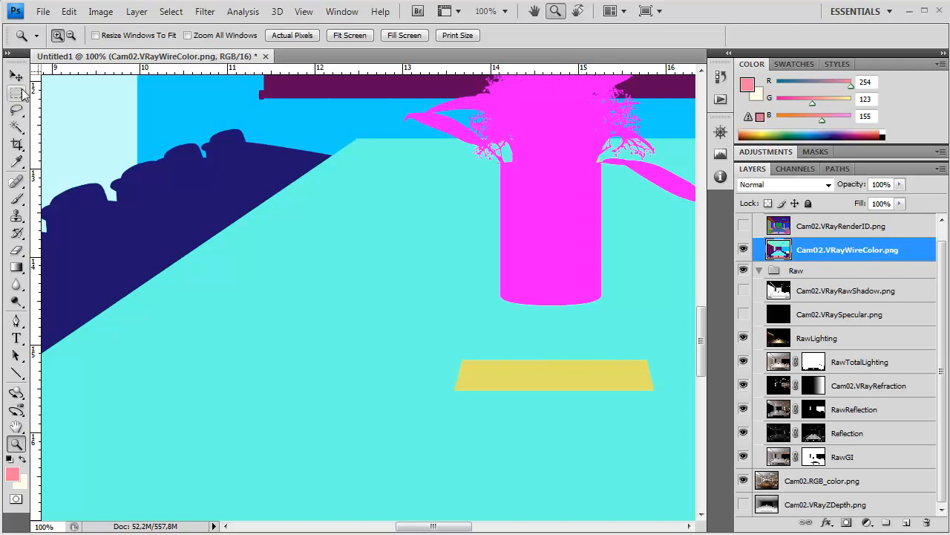
{"action": "right_click", "coordinate": [276, 191]}
{"action": "left_click", "coordinate": [334, 351]}
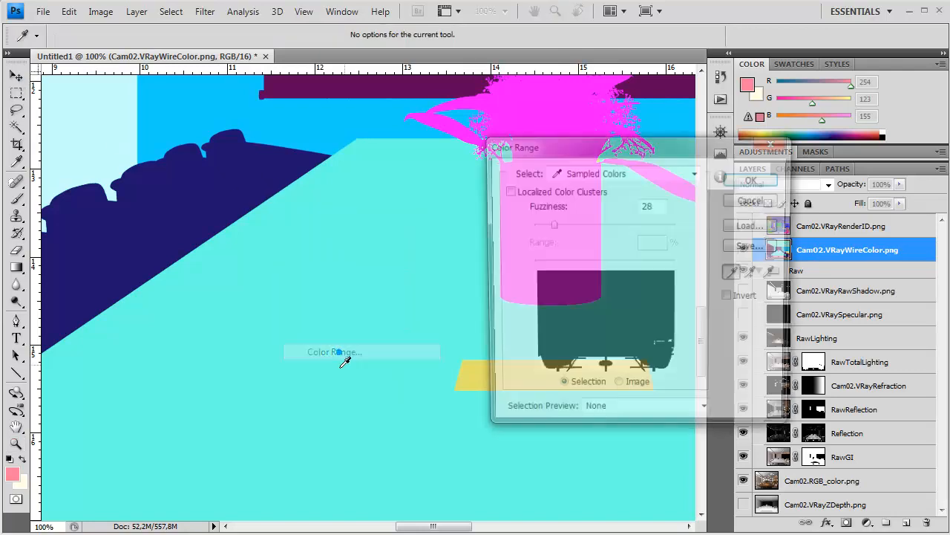
{"action": "left_click", "coordinate": [752, 178]}
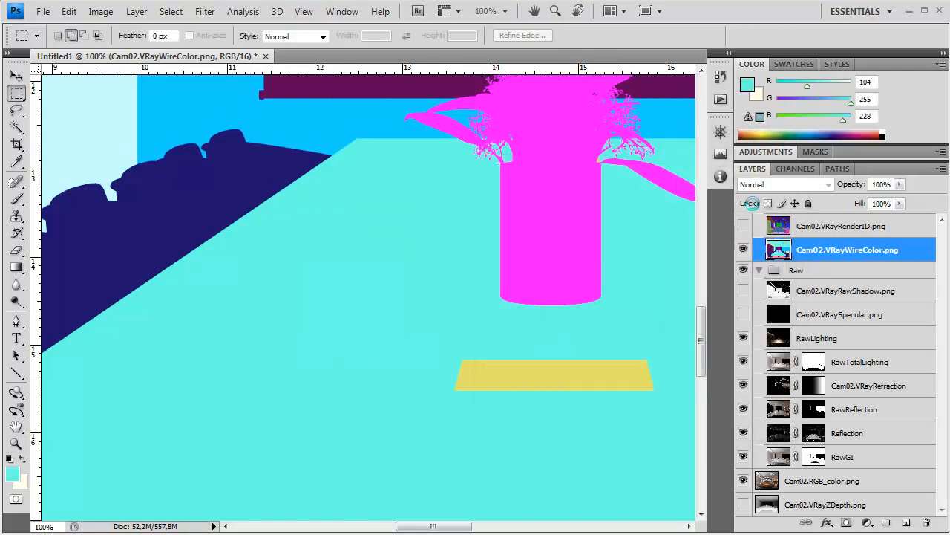
{"action": "left_click", "coordinate": [744, 249]}
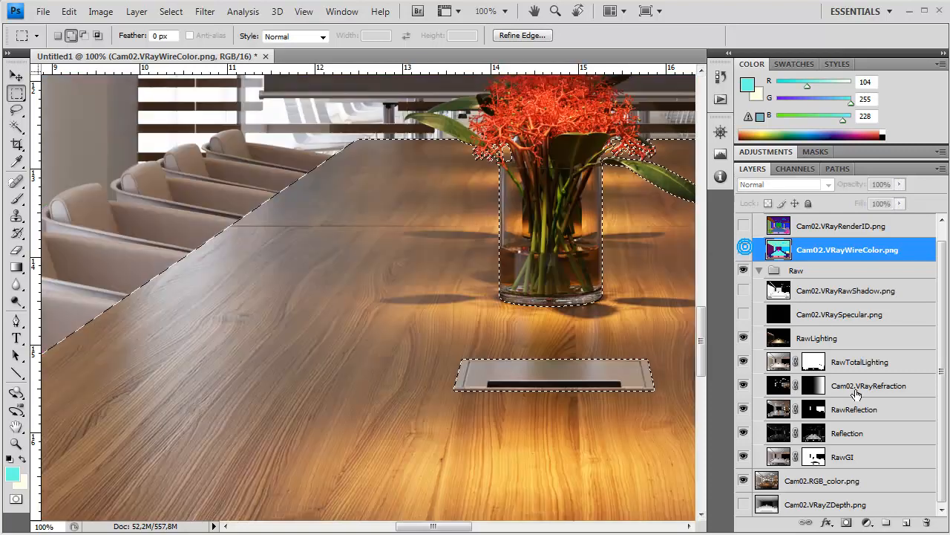
Check the selected tabletop with the Reflection layer hidden and shown, and make that layer's mask active.
{"action": "left_click", "coordinate": [850, 362]}
{"action": "left_click", "coordinate": [854, 437]}
{"action": "left_click", "coordinate": [744, 435]}
{"action": "left_click", "coordinate": [744, 434]}
{"action": "left_click", "coordinate": [812, 435]}
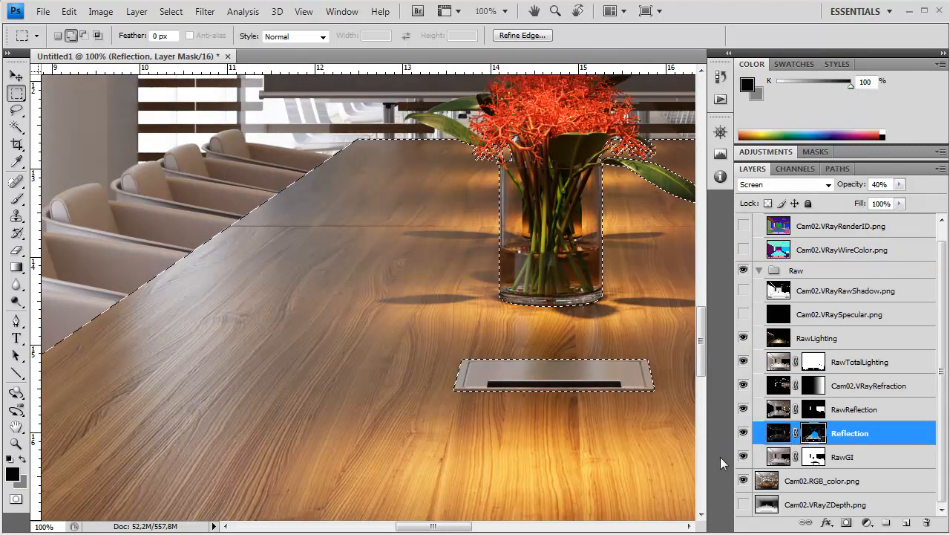
Switch to the Brush tool with a dark grey foreground of 78% black for the Reflection layer's mask.
{"action": "left_click", "coordinate": [16, 200]}
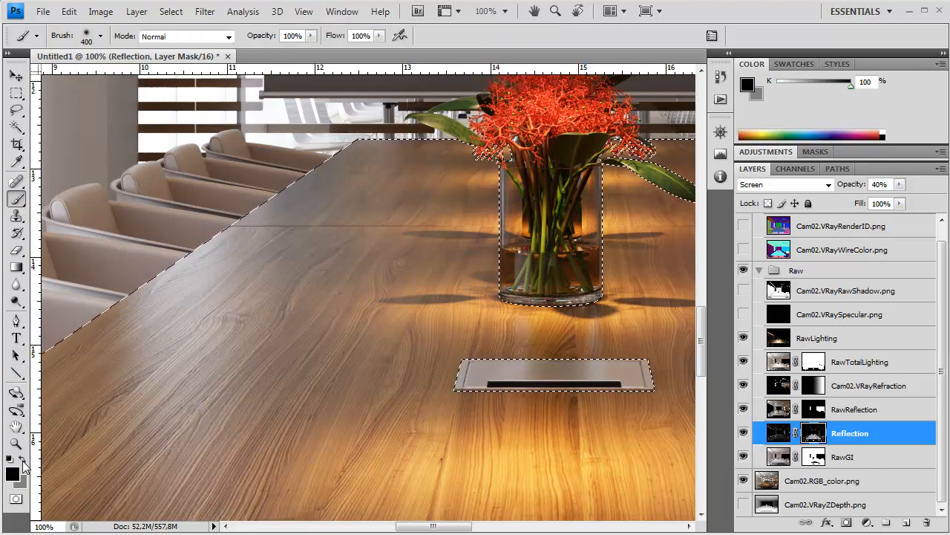
{"action": "left_click", "coordinate": [12, 473]}
{"action": "left_click", "coordinate": [248, 146]}
{"action": "left_click", "coordinate": [201, 205]}
{"action": "left_click", "coordinate": [594, 50]}
{"action": "scroll", "coordinate": [427, 316], "scroll_direction": "down", "scroll_amount": 5}
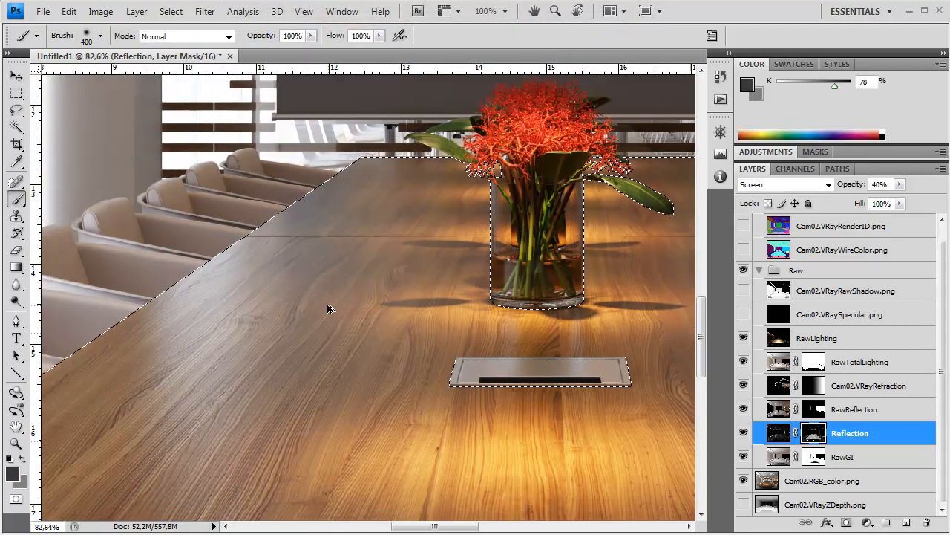
{"action": "scroll", "coordinate": [312, 307], "scroll_direction": "down", "scroll_amount": 1}
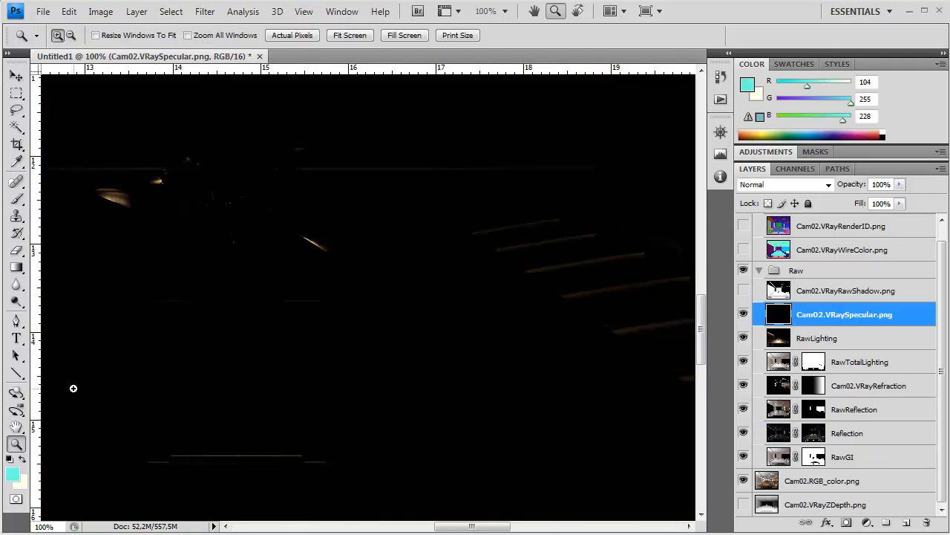
Check the whole specular pass, hide the Cam02.VRaySpecular.png layer and examine the recessed ceiling lights at 100% zoom.
{"action": "right_click", "coordinate": [277, 247]}
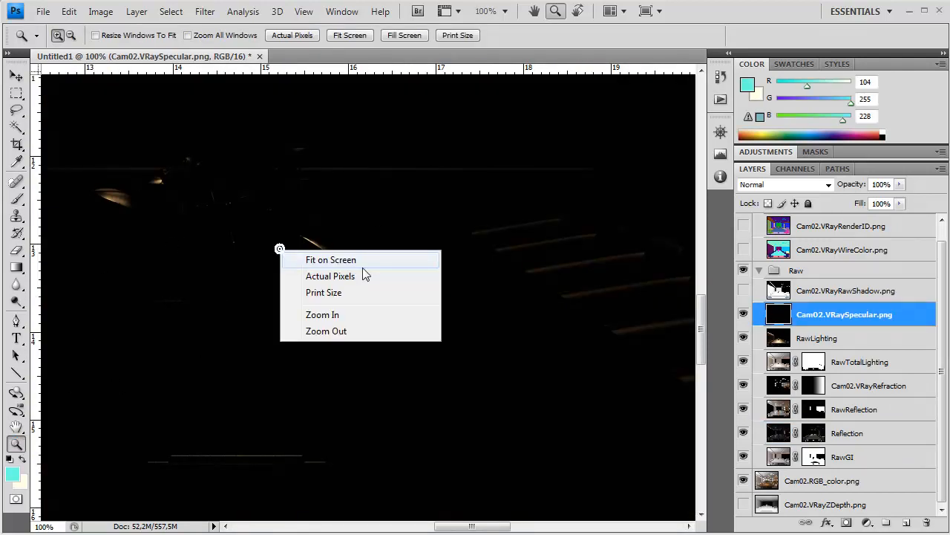
{"action": "left_click", "coordinate": [363, 264]}
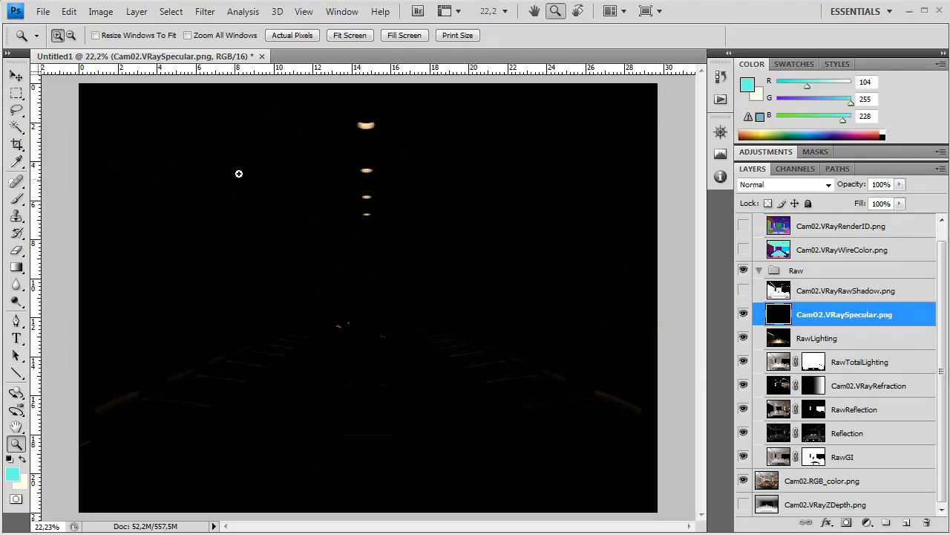
{"action": "left_click", "coordinate": [744, 314]}
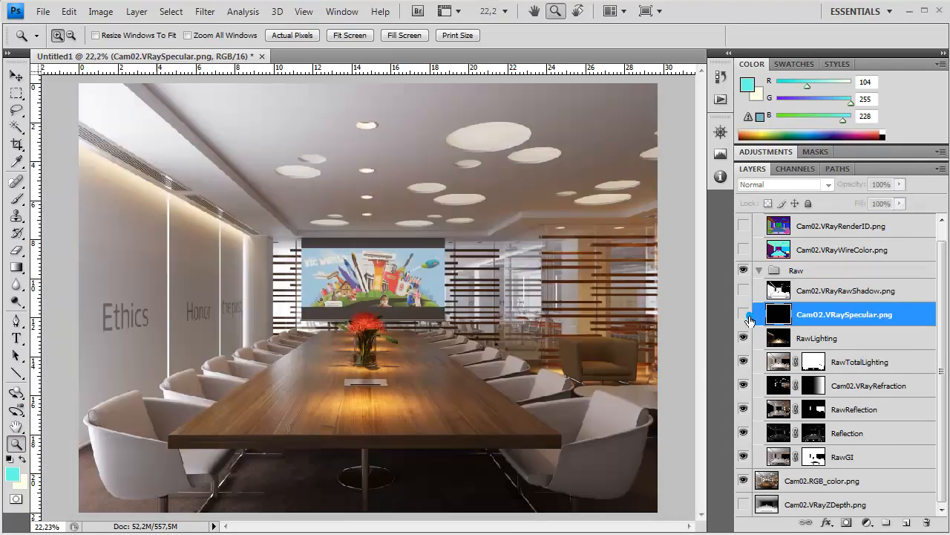
{"action": "double_click", "coordinate": [15, 445]}
{"action": "left_click_drag", "start_coordinate": [332, 317], "coordinate": [328, 512]}
{"action": "left_click_drag", "start_coordinate": [357, 88], "coordinate": [353, 364]}
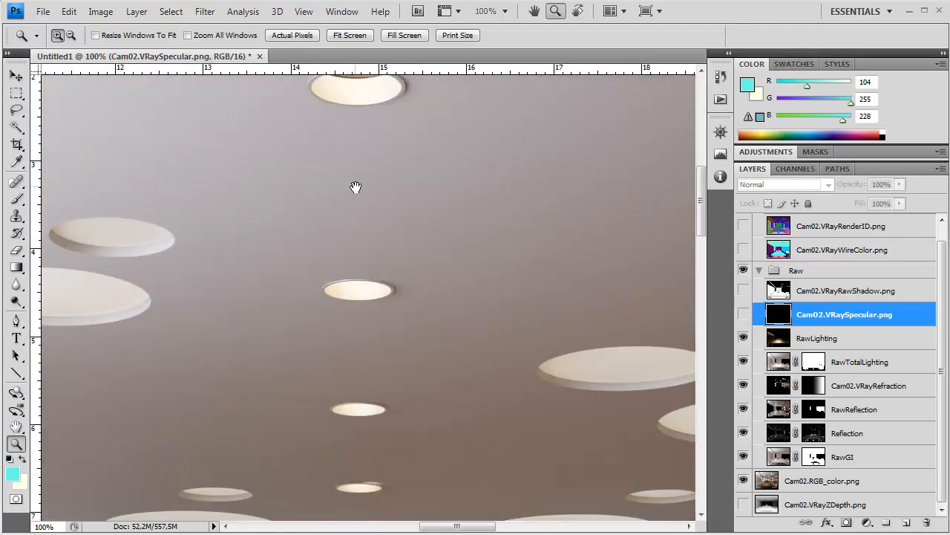
{"action": "left_click_drag", "start_coordinate": [363, 164], "coordinate": [345, 267]}
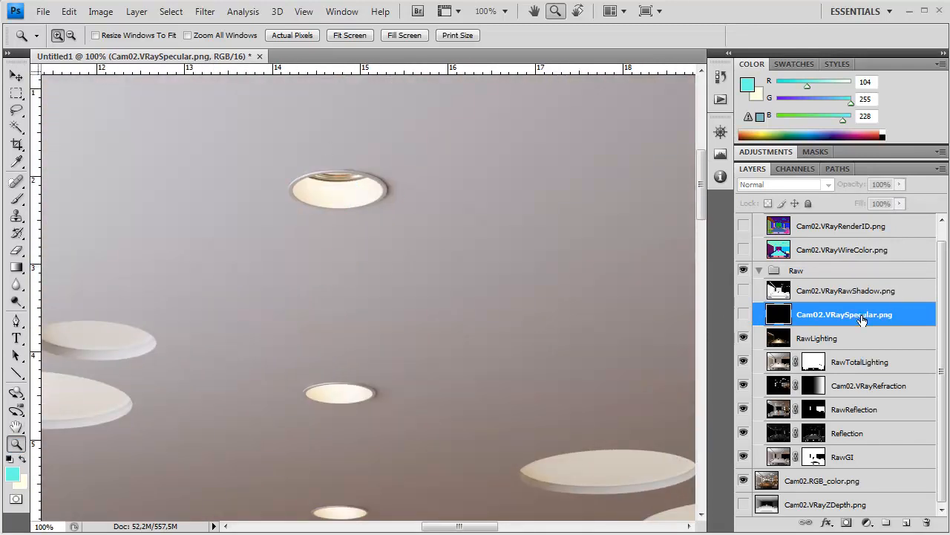
Delete the Cam02.VRaySpecular.png layer and show the Cam02.VRayRawShadow.png layer over the whole image.
{"action": "key", "text": "Delete"}
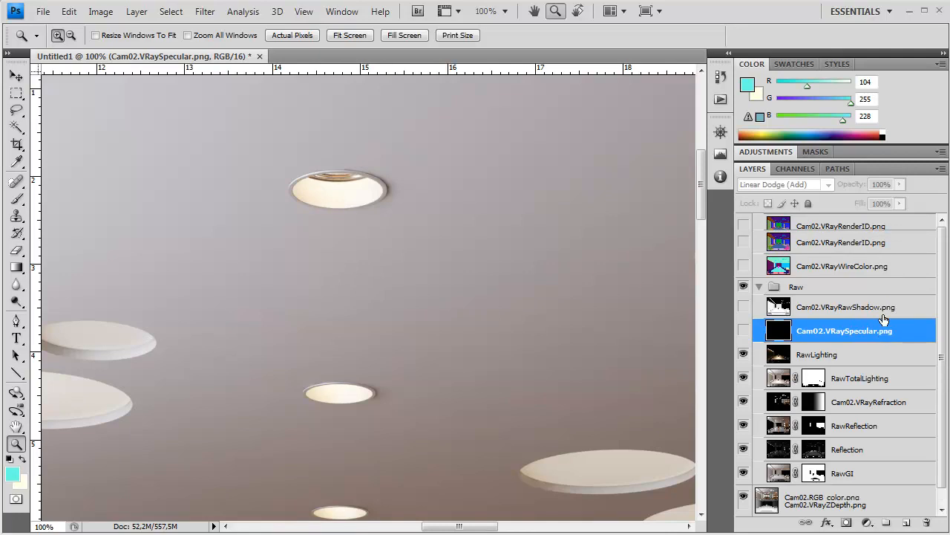
{"action": "left_click", "coordinate": [842, 305]}
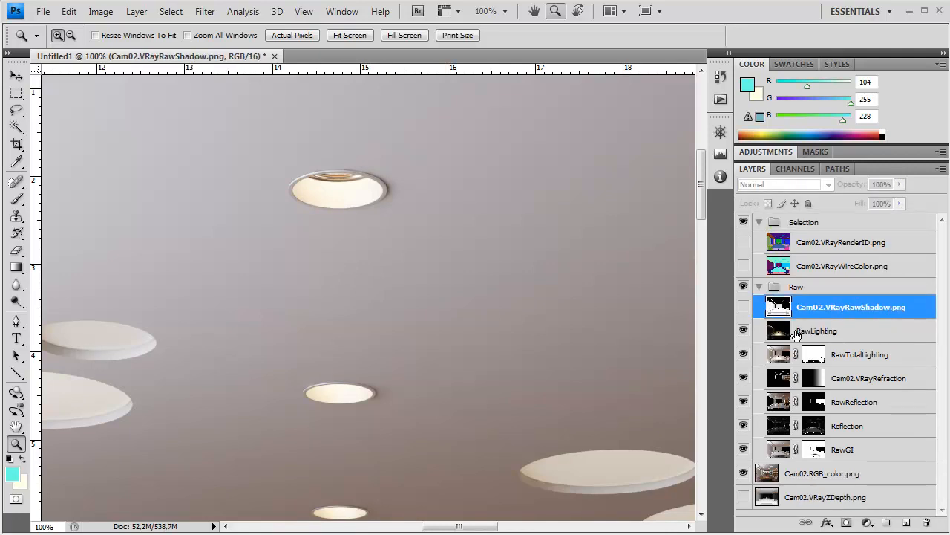
{"action": "left_click", "coordinate": [743, 306]}
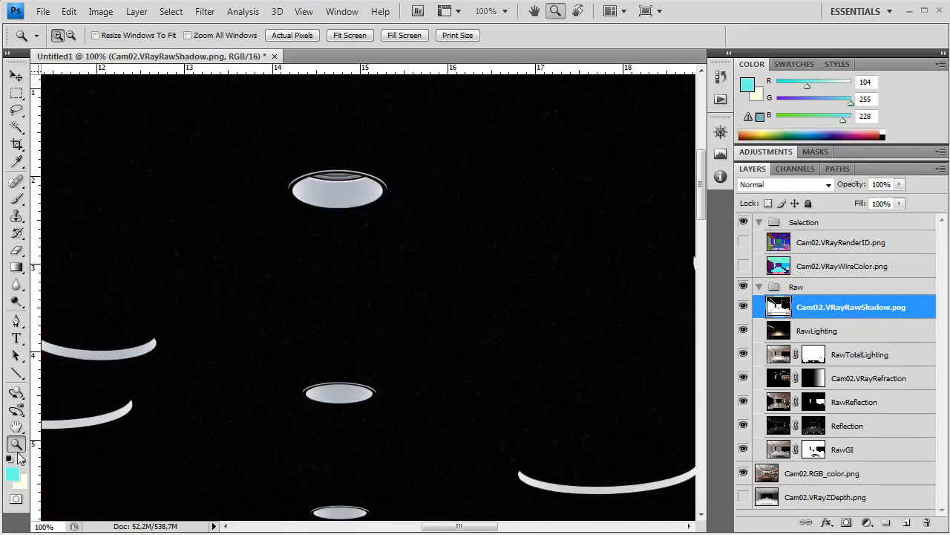
{"action": "right_click", "coordinate": [299, 267]}
{"action": "left_click", "coordinate": [361, 277]}
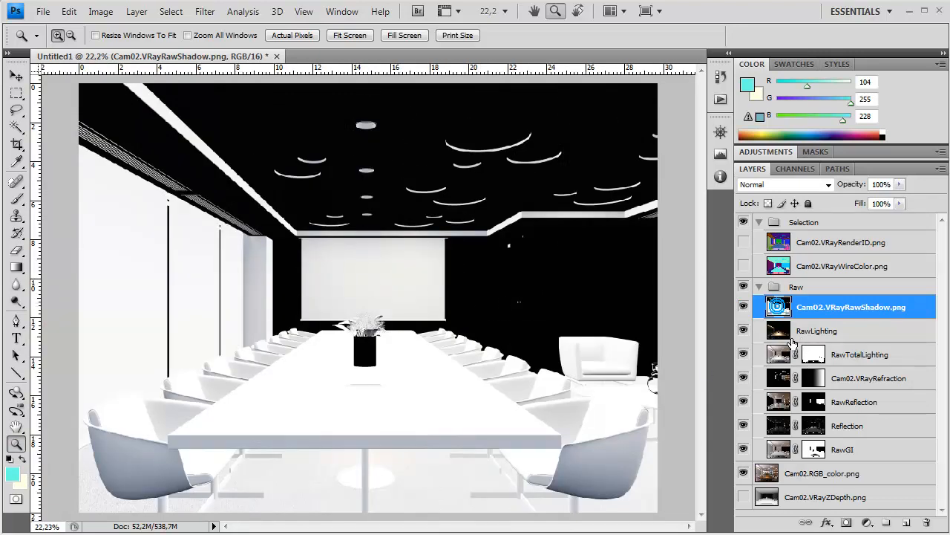
Blend the Cam02.VRayRawShadow.png layer in Soft Light mode at 8% opacity.
{"action": "left_click", "coordinate": [821, 186]}
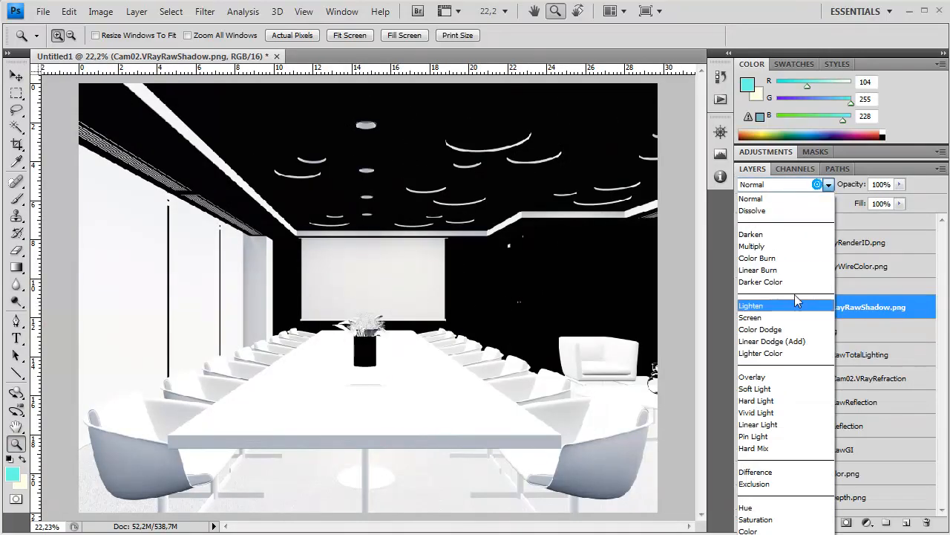
{"action": "left_click", "coordinate": [784, 389]}
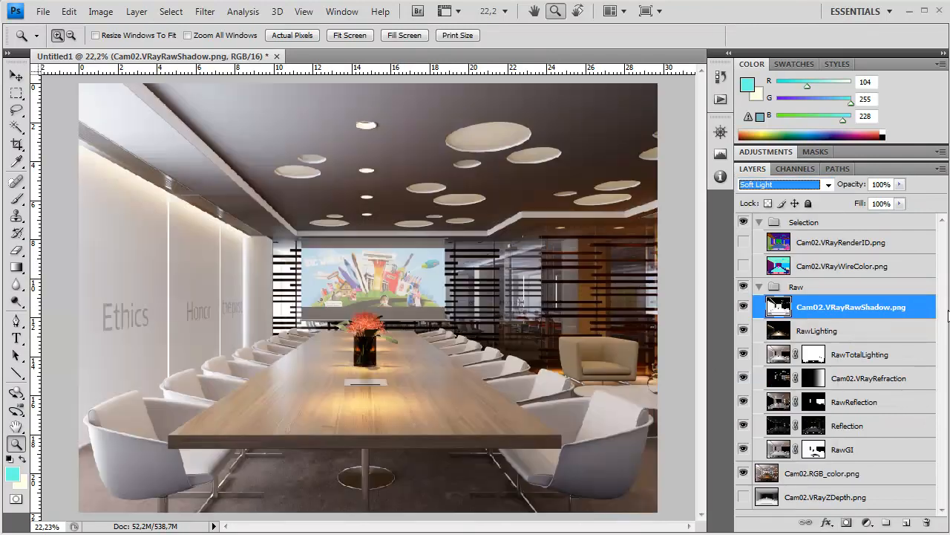
{"action": "left_click", "coordinate": [899, 184]}
{"action": "left_click_drag", "start_coordinate": [900, 200], "coordinate": [819, 205]}
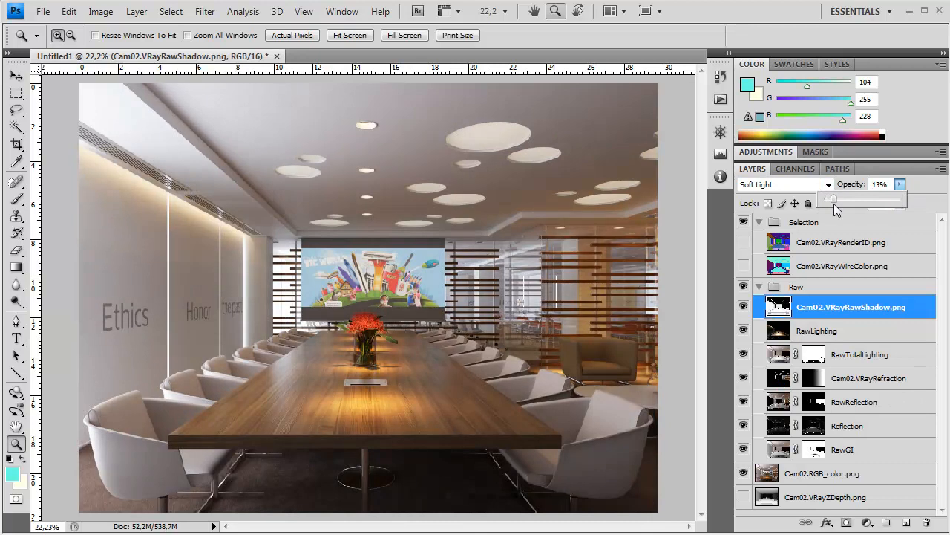
{"action": "left_click_drag", "start_coordinate": [824, 205], "coordinate": [833, 215]}
Examine the round ceiling recesses at 100% zoom with the Cam02.VRayRawShadow.png layer hidden and shown.
{"action": "double_click", "coordinate": [16, 447]}
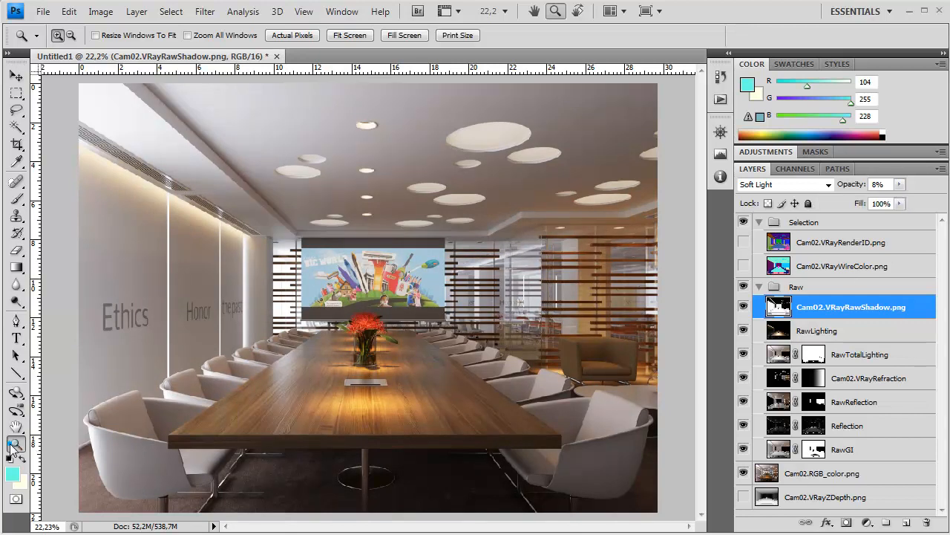
{"action": "left_click_drag", "start_coordinate": [568, 165], "coordinate": [319, 313]}
{"action": "left_click_drag", "start_coordinate": [568, 119], "coordinate": [408, 358]}
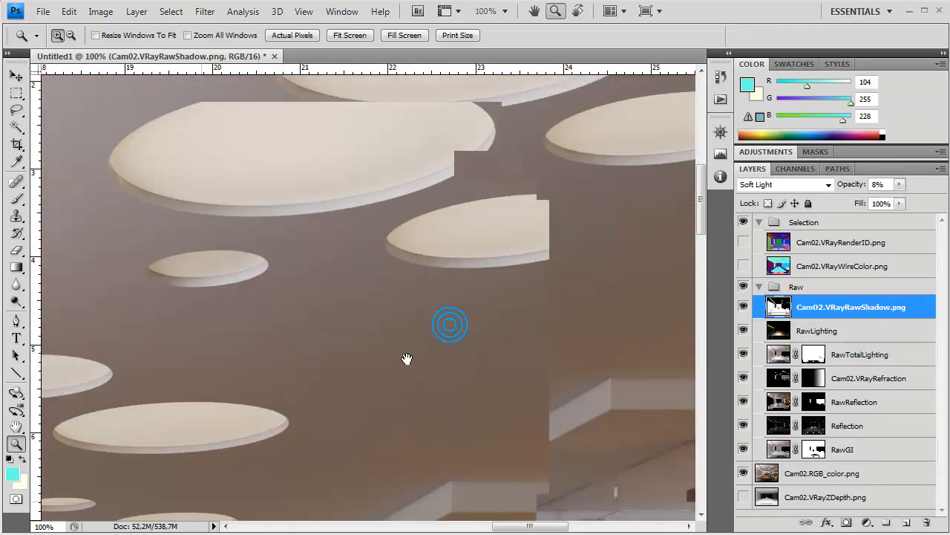
{"action": "left_click_drag", "start_coordinate": [576, 405], "coordinate": [493, 308]}
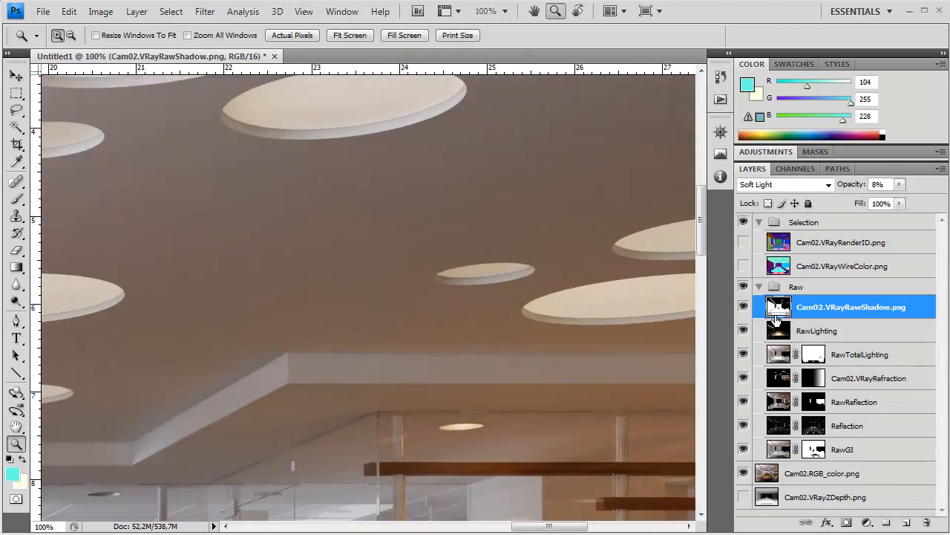
{"action": "left_click", "coordinate": [744, 307]}
{"action": "left_click", "coordinate": [744, 307]}
{"action": "left_click", "coordinate": [744, 309]}
{"action": "left_click", "coordinate": [744, 308]}
{"action": "scroll", "coordinate": [598, 342], "scroll_direction": "down", "scroll_amount": 6}
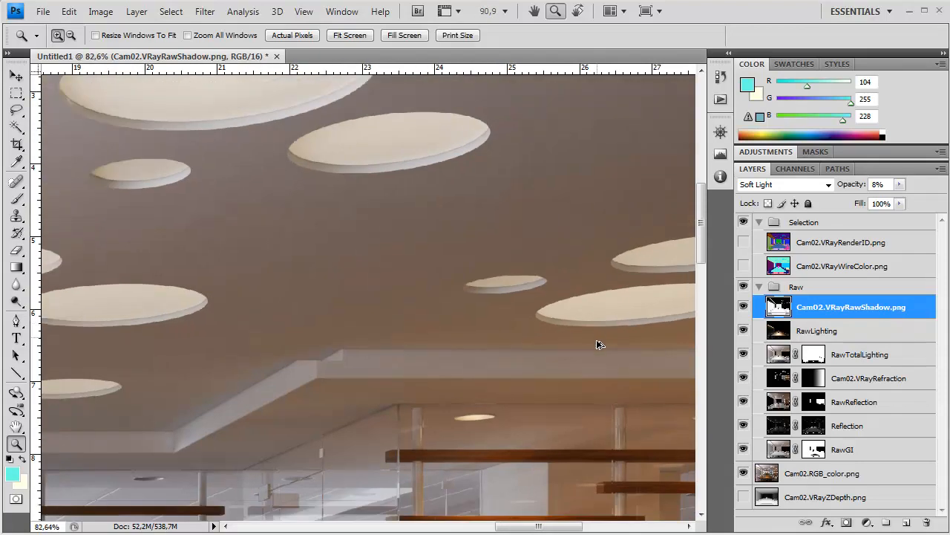
{"action": "scroll", "coordinate": [399, 340], "scroll_direction": "down", "scroll_amount": 3}
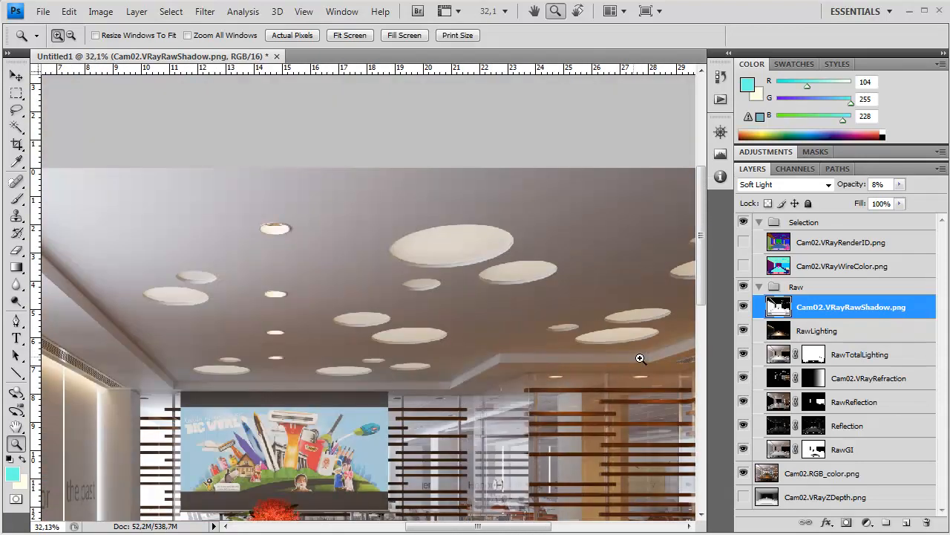
{"action": "scroll", "coordinate": [401, 297], "scroll_direction": "down", "scroll_amount": 2}
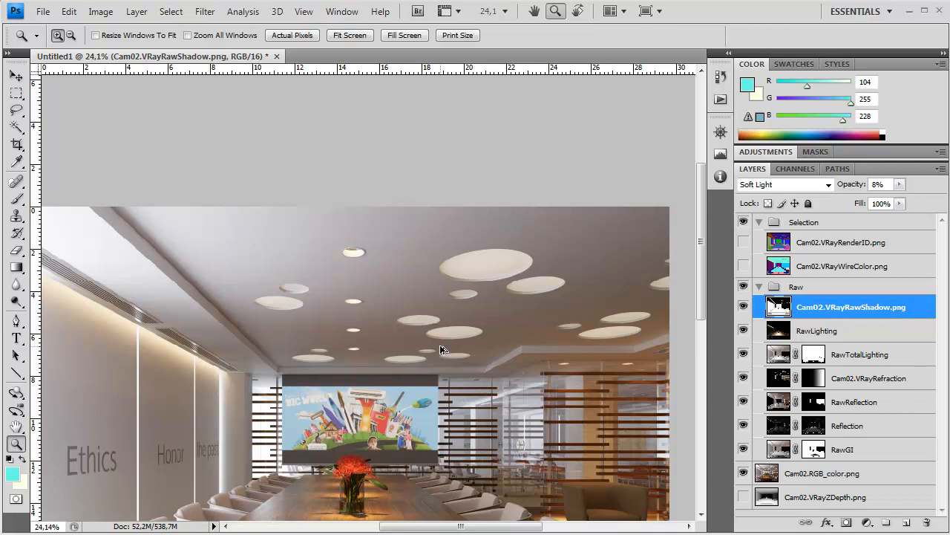
Compare the whole conference room image with the Cam02.VRayRawShadow.png layer hidden and shown.
{"action": "key", "text": "ctrl+0"}
{"action": "left_click", "coordinate": [745, 307]}
{"action": "left_click", "coordinate": [744, 307]}
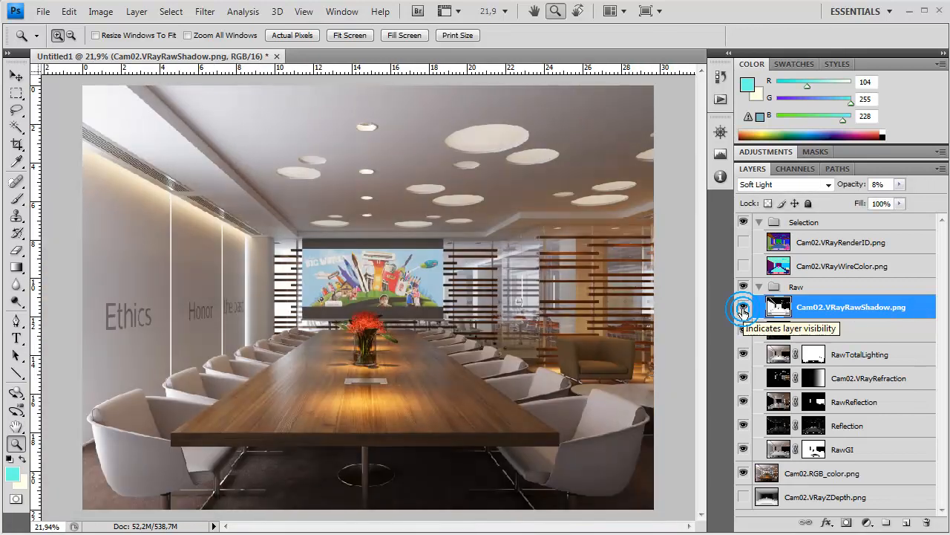
{"action": "left_click", "coordinate": [743, 308]}
{"action": "left_click", "coordinate": [744, 308]}
{"action": "left_click", "coordinate": [744, 310]}
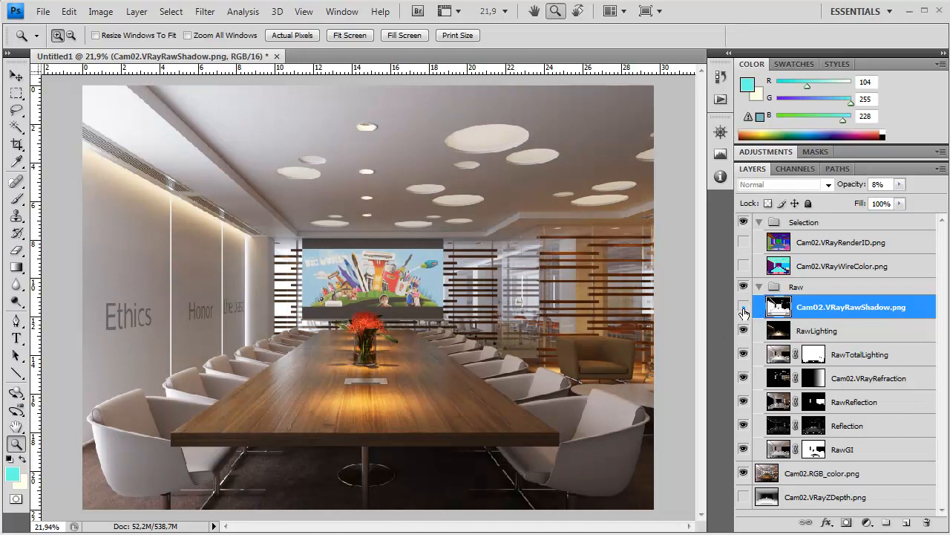
{"action": "left_click", "coordinate": [744, 310]}
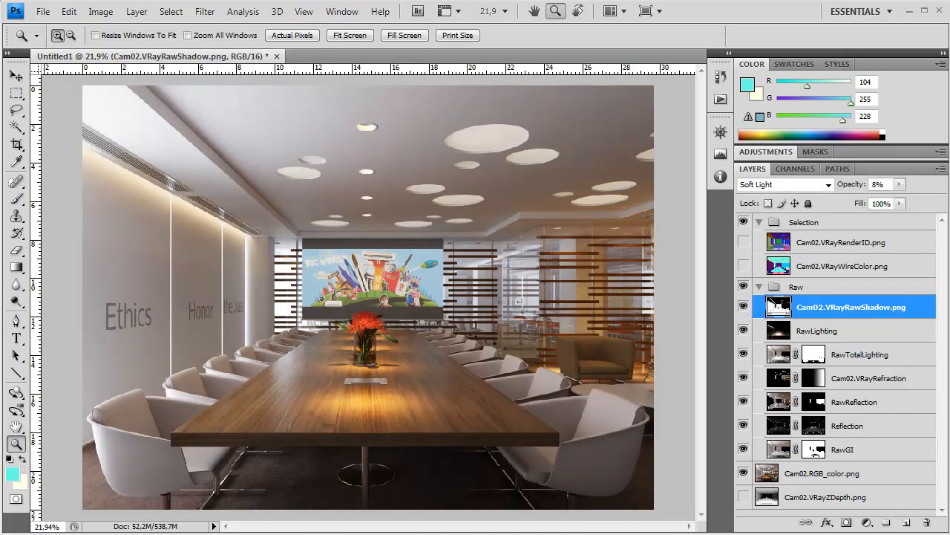
Examine the wooden tabletop and flower vase up close with the raw shadow layer hidden and shown.
{"action": "double_click", "coordinate": [15, 445]}
{"action": "left_click_drag", "start_coordinate": [307, 390], "coordinate": [316, 235]}
{"action": "left_click_drag", "start_coordinate": [348, 445], "coordinate": [391, 240]}
{"action": "scroll", "coordinate": [404, 275], "scroll_direction": "down", "scroll_amount": 1}
{"action": "scroll", "coordinate": [403, 275], "scroll_direction": "down", "scroll_amount": 3}
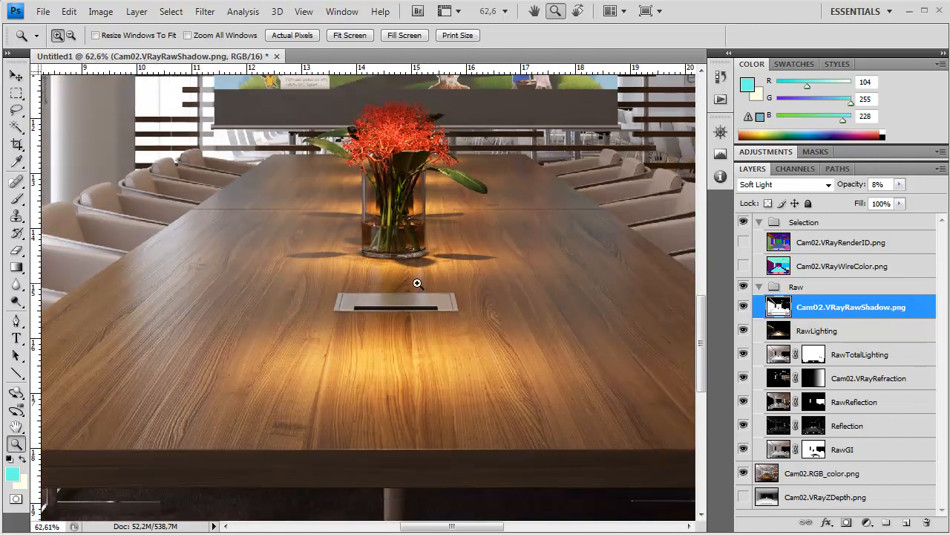
{"action": "left_click", "coordinate": [744, 307]}
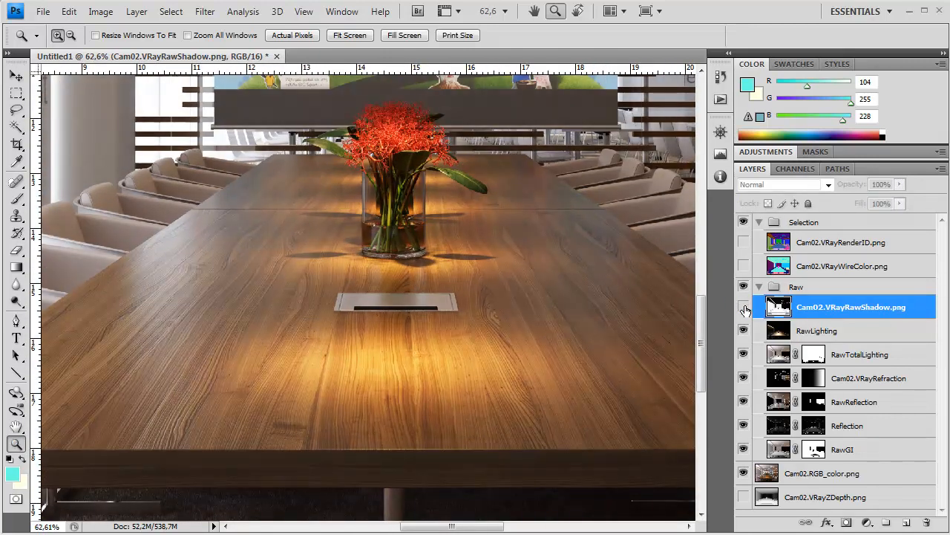
{"action": "left_click", "coordinate": [744, 307]}
{"action": "left_click", "coordinate": [744, 307]}
{"action": "left_click", "coordinate": [744, 307]}
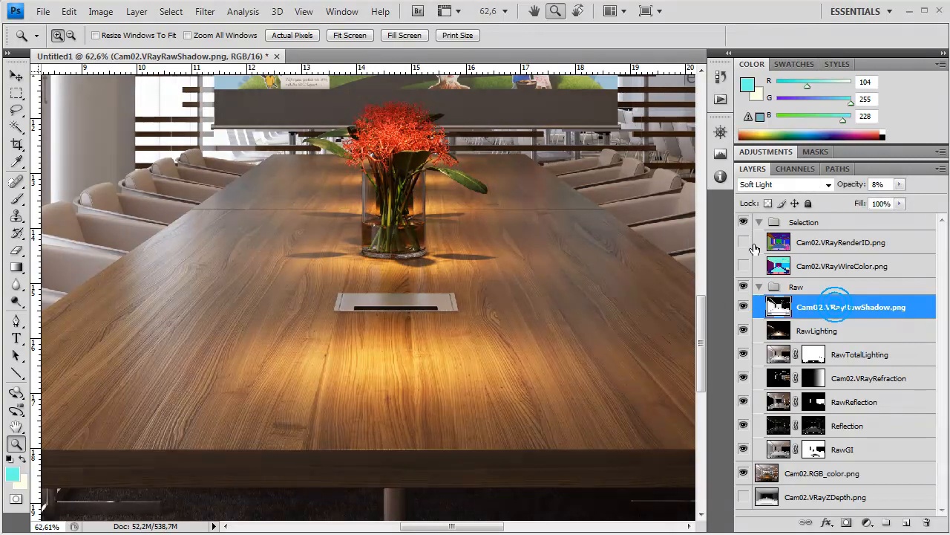
Select the turquoise tabletop from the Cam02.VRayWireColor.png layer with Color Range, and hide that layer again.
{"action": "left_click", "coordinate": [744, 266]}
{"action": "left_click", "coordinate": [842, 269]}
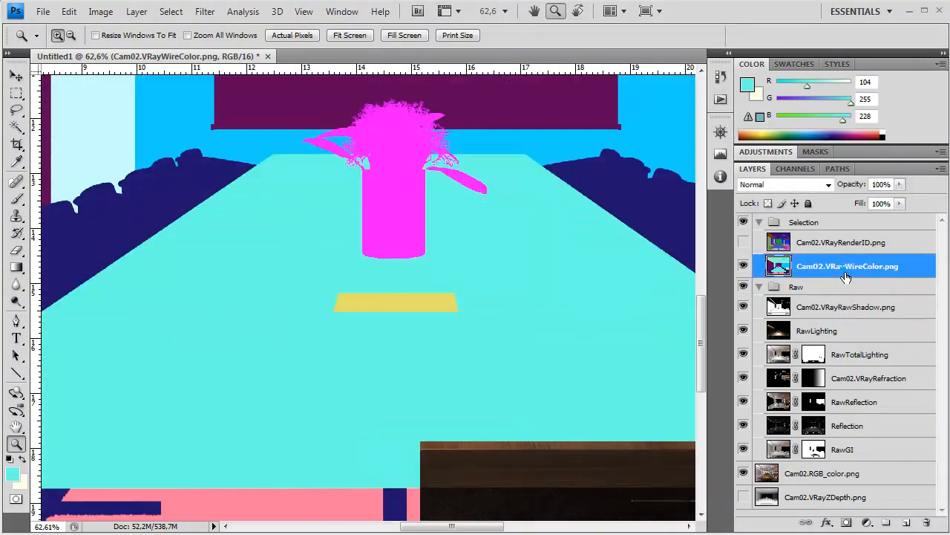
{"action": "left_click", "coordinate": [15, 94]}
{"action": "right_click", "coordinate": [230, 220]}
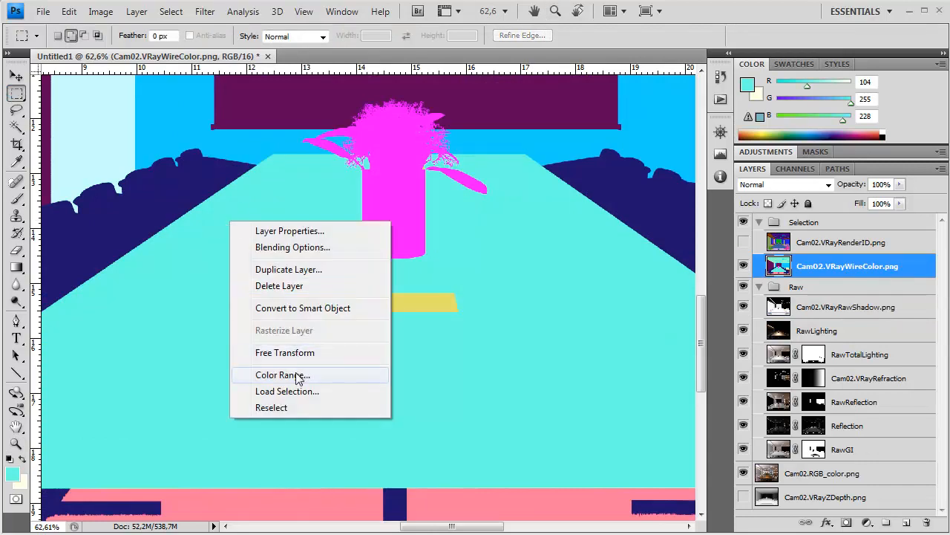
{"action": "left_click", "coordinate": [297, 376]}
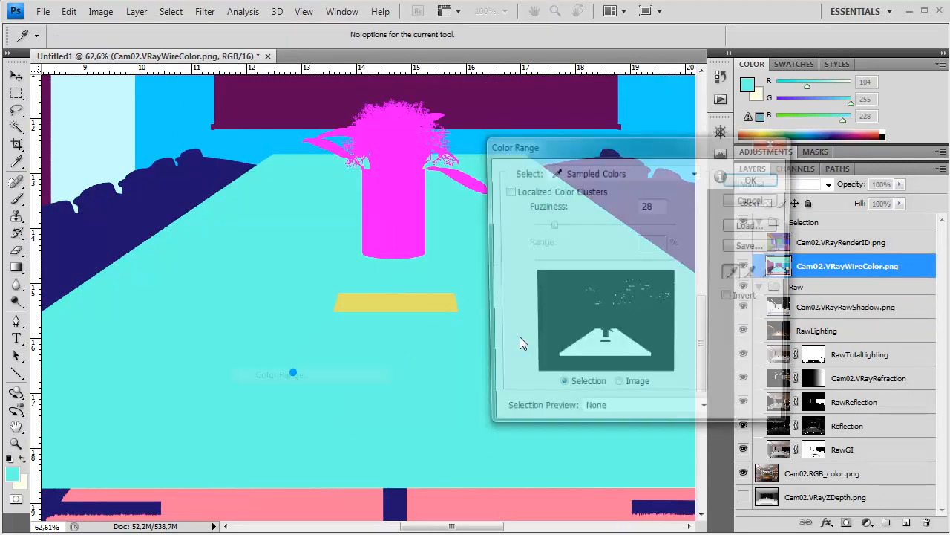
{"action": "left_click", "coordinate": [745, 179]}
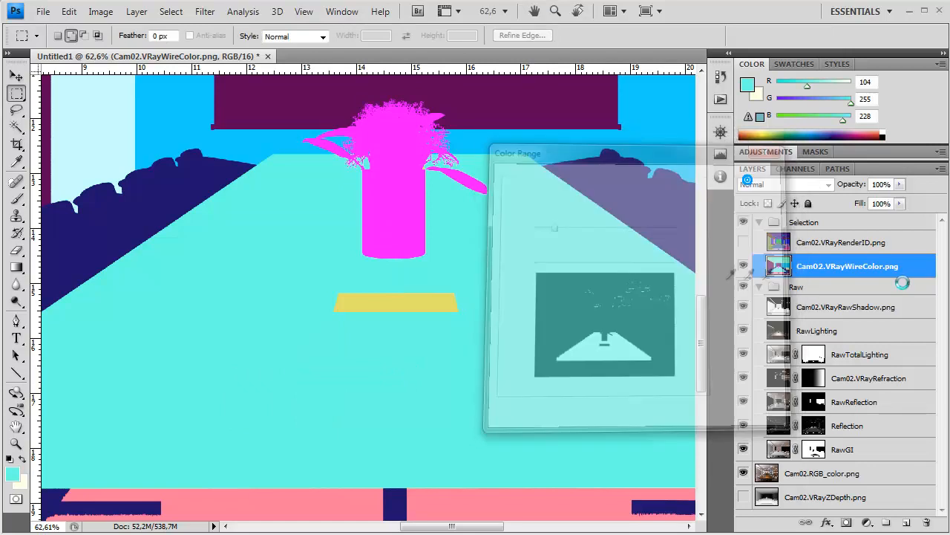
{"action": "left_click", "coordinate": [743, 266]}
Add a layer mask to the Cam02.VRayRawShadow.png layer that hides its effect on the selected tabletop.
{"action": "left_click", "coordinate": [824, 330]}
{"action": "left_click", "coordinate": [828, 318]}
{"action": "left_click", "coordinate": [847, 523]}
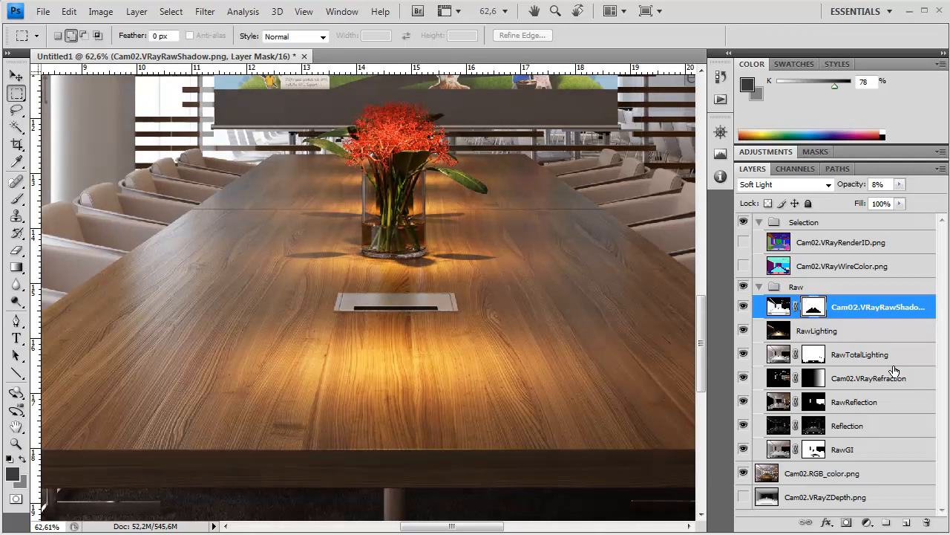
{"action": "key", "text": "z"}
{"action": "key", "text": "ctrl+0"}
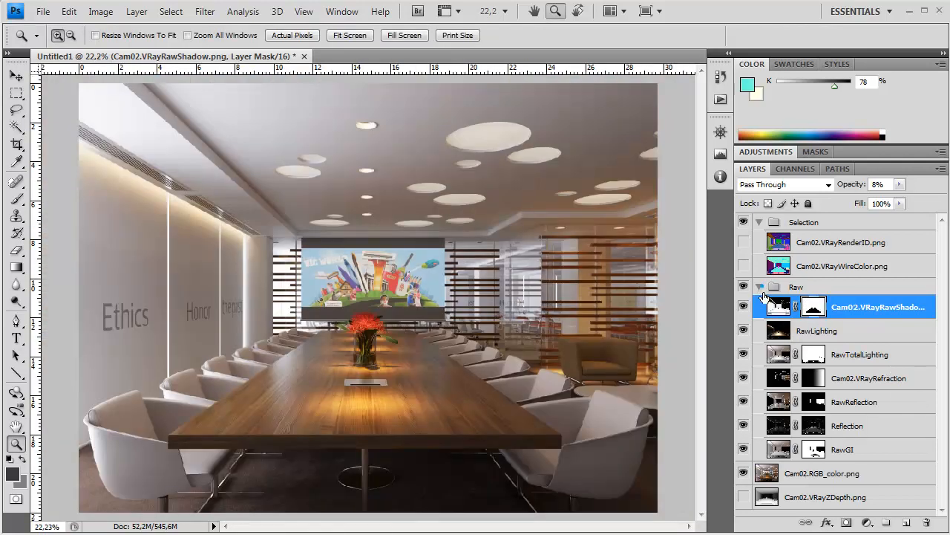
Collapse the Raw group and compare the full composite with the Cam02.RGB_color.png layer shown alone.
{"action": "left_click", "coordinate": [761, 290]}
{"action": "key", "text": "alt"}
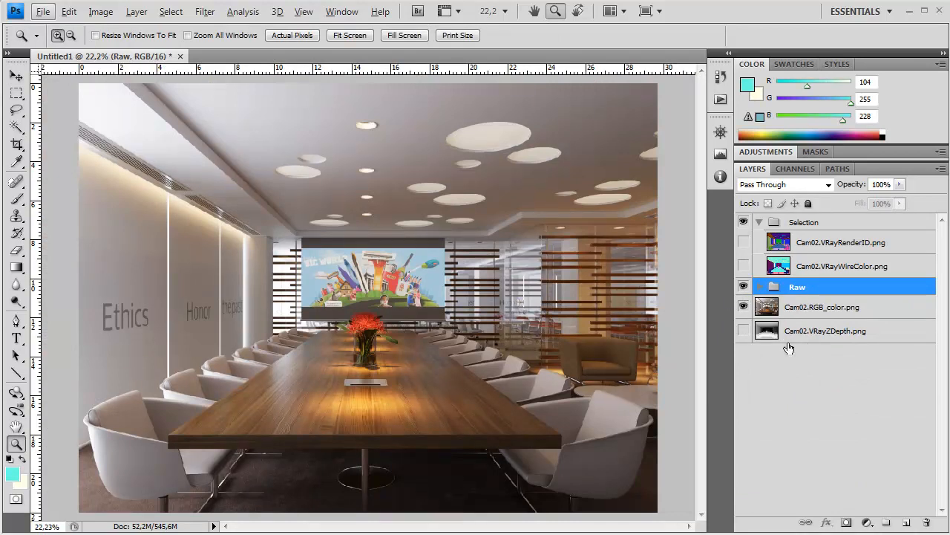
{"action": "left_click", "coordinate": [743, 307], "text": "alt"}
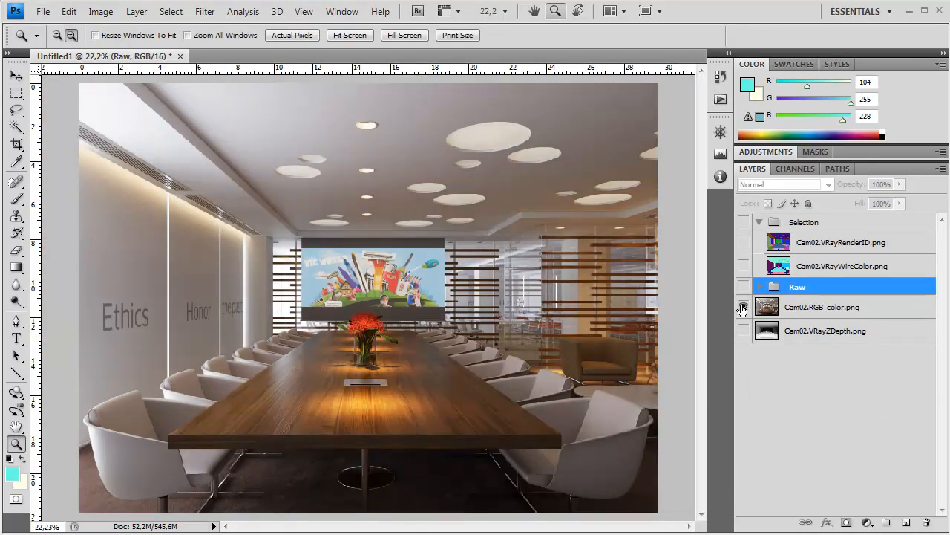
{"action": "left_click", "coordinate": [743, 307], "text": "alt"}
{"action": "left_click", "coordinate": [744, 308], "text": "alt"}
{"action": "left_click", "coordinate": [744, 308], "text": "alt"}
{"action": "left_click", "coordinate": [744, 308], "text": "alt"}
{"action": "left_click", "coordinate": [744, 308], "text": "alt"}
{"action": "left_click", "coordinate": [744, 308], "text": "alt"}
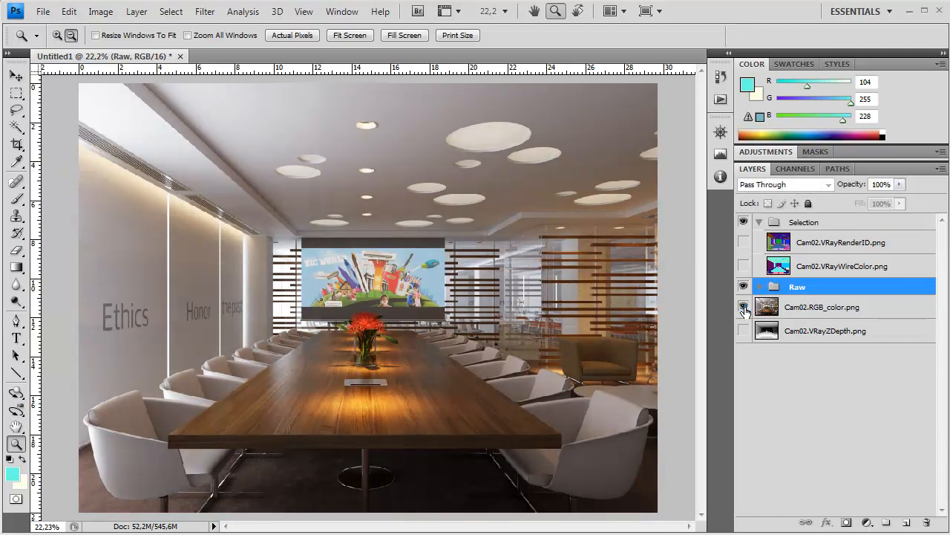
{"action": "left_click", "coordinate": [744, 308], "text": "alt"}
{"action": "left_click", "coordinate": [744, 309], "text": "alt"}
{"action": "left_click", "coordinate": [744, 308], "text": "alt"}
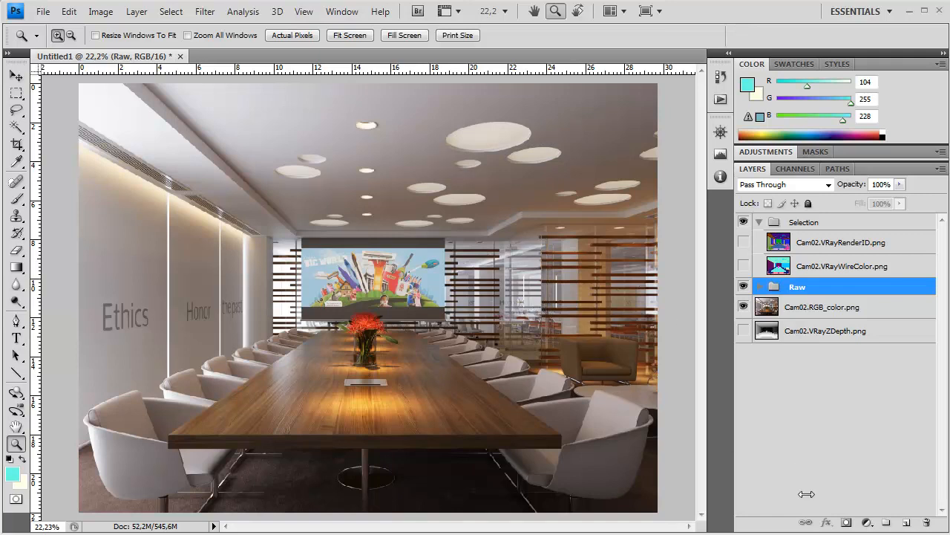
Add a Color Balance adjustment layer directly above the Raw group.
{"action": "left_click", "coordinate": [867, 523]}
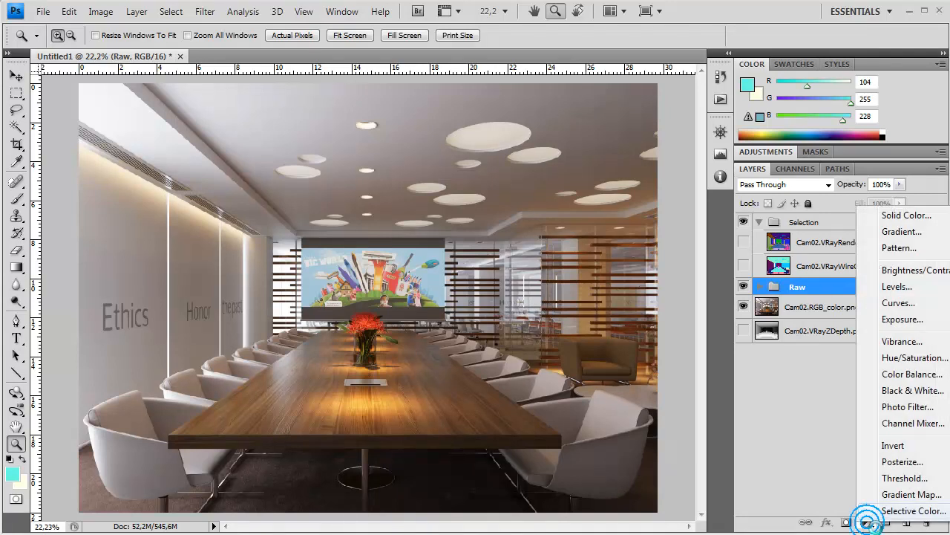
{"action": "left_click", "coordinate": [915, 374]}
{"action": "left_click", "coordinate": [893, 418]}
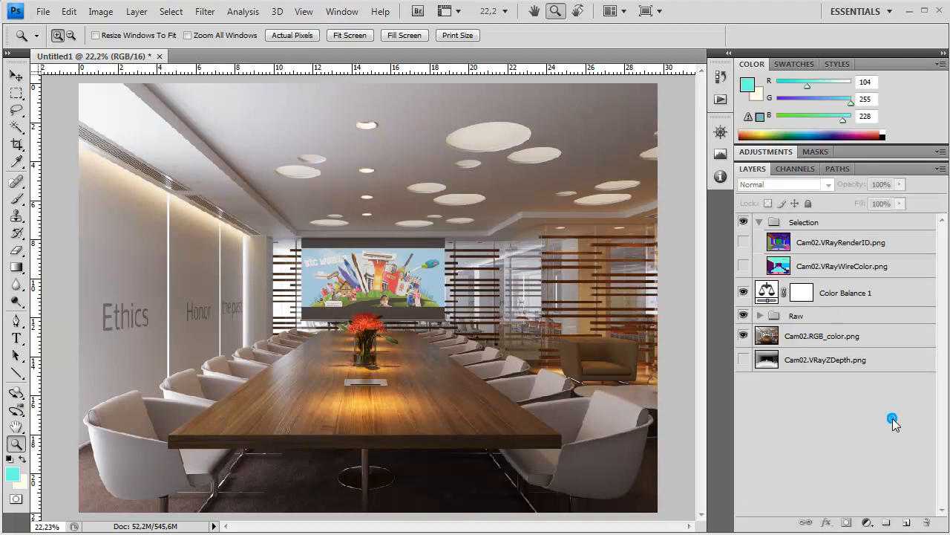
Remove the color picker palette from the workspace and expand the adjustment settings above the layers.
{"action": "left_click_drag", "start_coordinate": [902, 63], "coordinate": [803, 122]}
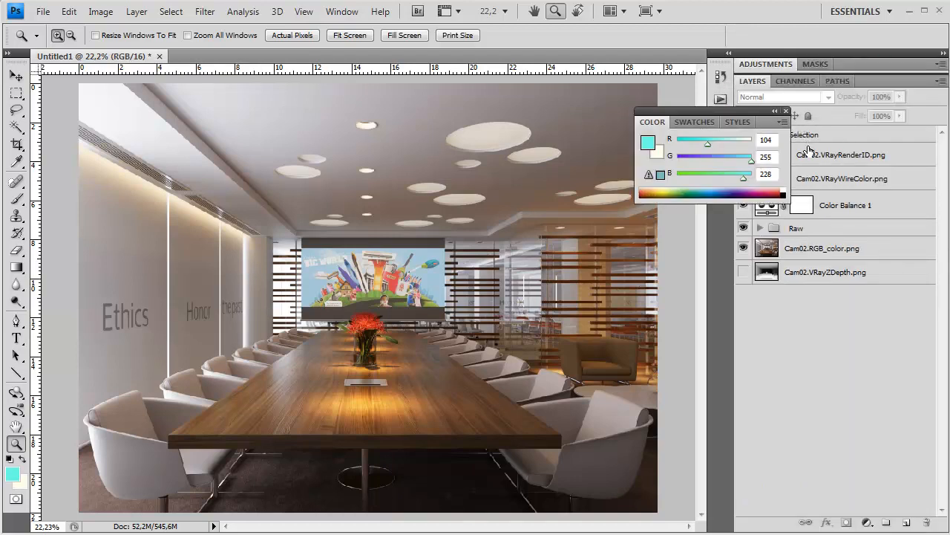
{"action": "left_click", "coordinate": [786, 110]}
{"action": "left_click", "coordinate": [898, 62]}
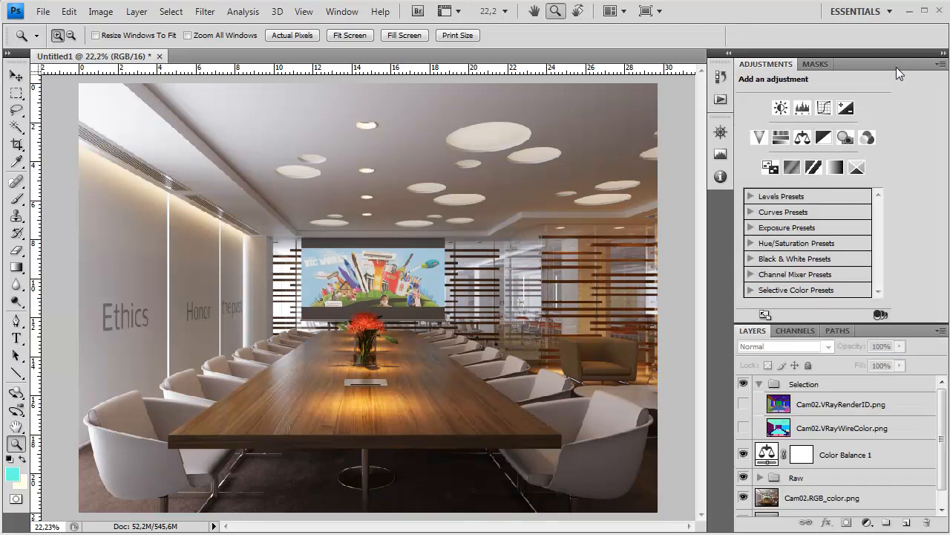
Set the cyan–red balance of the midtones to +6 in the Color Balance 1 layer.
{"action": "left_click", "coordinate": [874, 460]}
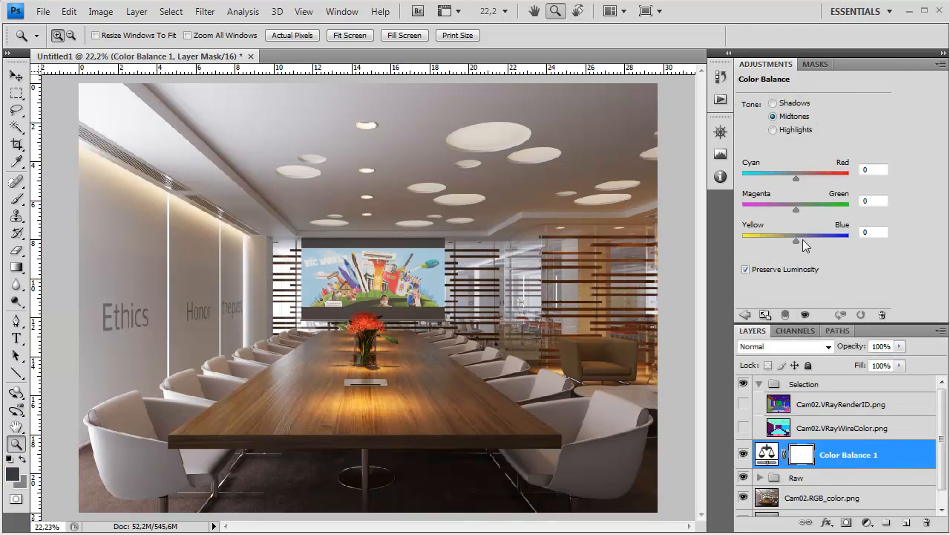
{"action": "left_click_drag", "start_coordinate": [793, 177], "coordinate": [797, 197]}
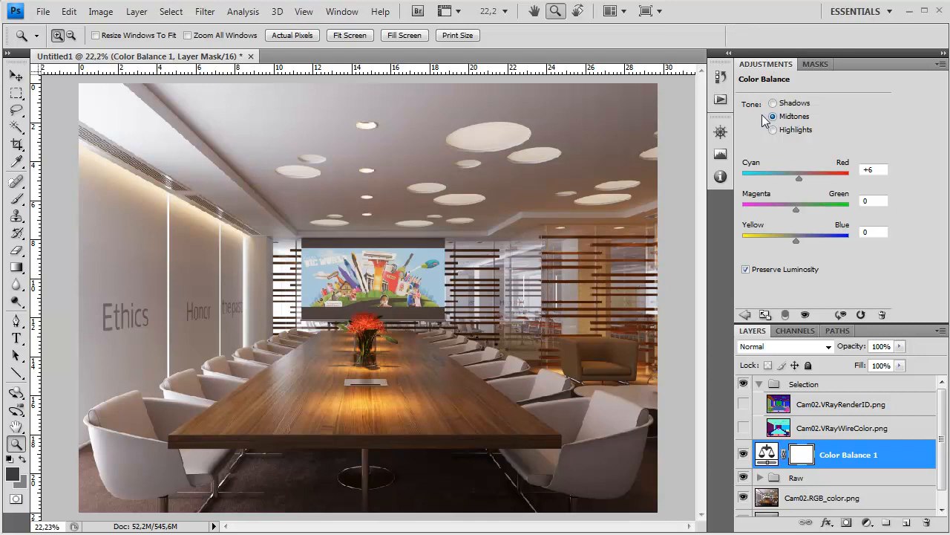
Fine-tune the midtones' yellow–blue and cyan–red balance and compare the image with and without the Color Balance 1 layer.
{"action": "left_click_drag", "start_coordinate": [796, 242], "coordinate": [794, 240]}
{"action": "left_click", "coordinate": [798, 178]}
{"action": "left_click", "coordinate": [743, 454]}
{"action": "left_click", "coordinate": [743, 454]}
{"action": "left_click", "coordinate": [742, 455]}
Set the highlights in Color Balance 1 to -9 on the cyan–red axis and +6 on the yellow–blue axis.
{"action": "left_click", "coordinate": [773, 130]}
{"action": "left_click_drag", "start_coordinate": [795, 180], "coordinate": [791, 194]}
{"action": "left_click_drag", "start_coordinate": [794, 241], "coordinate": [799, 245]}
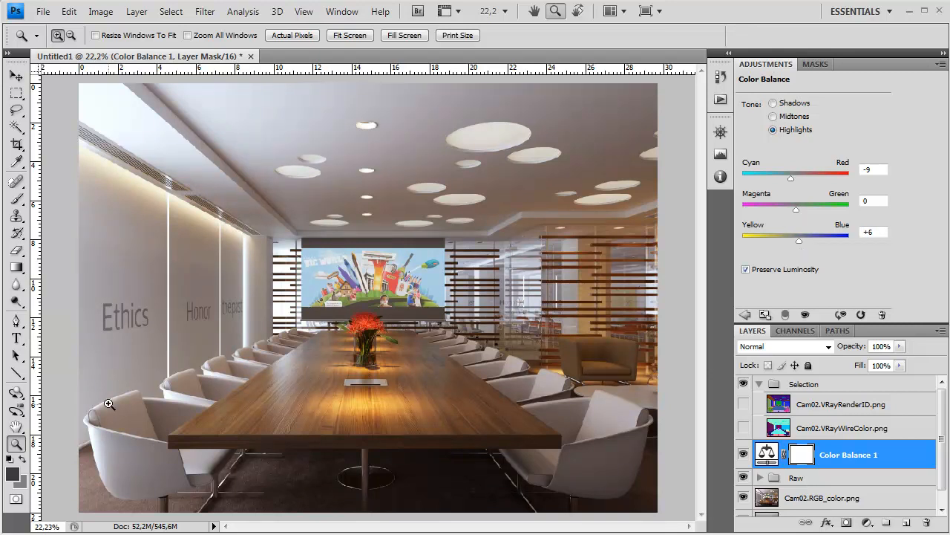
Compare the flowers, screen and tabletop up close with and without the Color Balance 1 adjustment.
{"action": "double_click", "coordinate": [16, 446]}
{"action": "left_click_drag", "start_coordinate": [395, 320], "coordinate": [354, 245]}
{"action": "scroll", "coordinate": [413, 261], "scroll_direction": "down", "scroll_amount": 5}
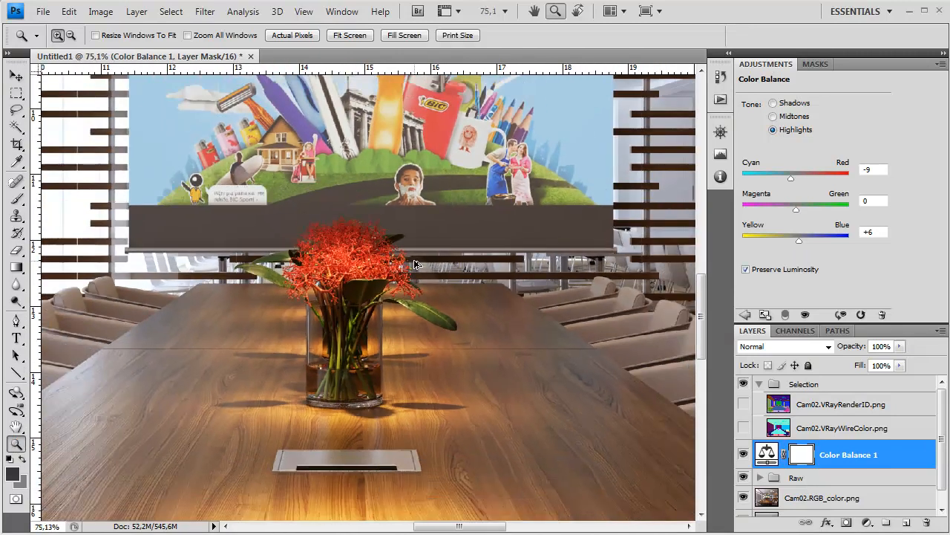
{"action": "scroll", "coordinate": [413, 263], "scroll_direction": "down", "scroll_amount": 1}
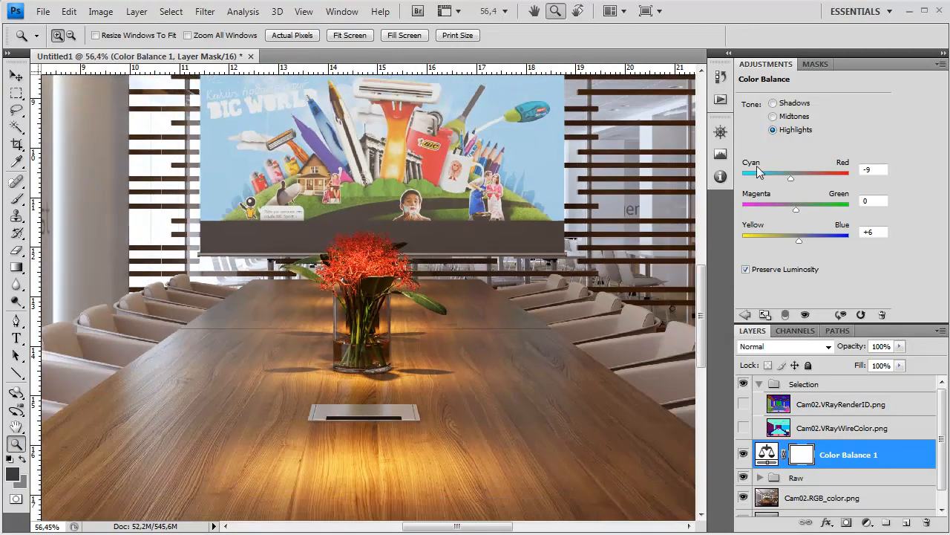
{"action": "left_click", "coordinate": [744, 455]}
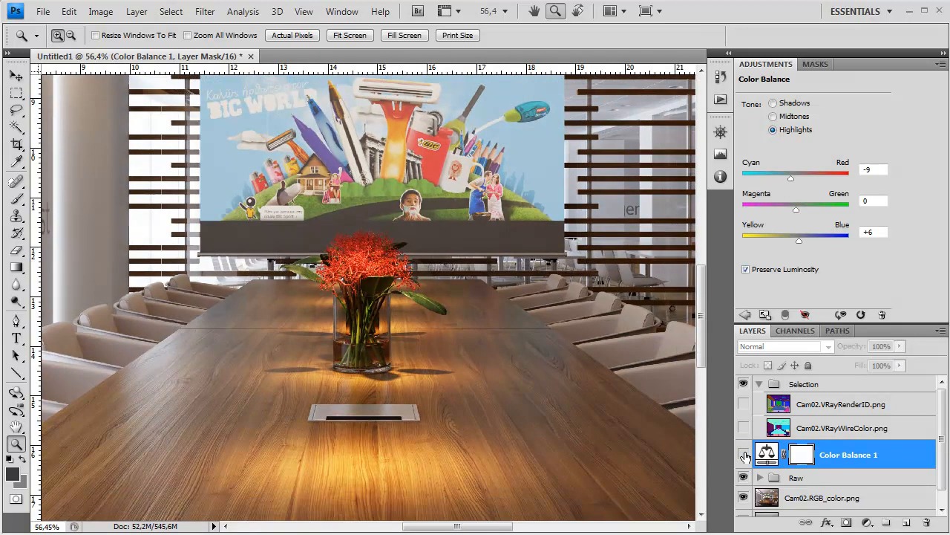
{"action": "left_click", "coordinate": [744, 454]}
{"action": "left_click", "coordinate": [746, 455]}
Compare the armchair and glass partition area with and without the Color Balance 1 adjustment.
{"action": "left_click_drag", "start_coordinate": [594, 312], "coordinate": [379, 324]}
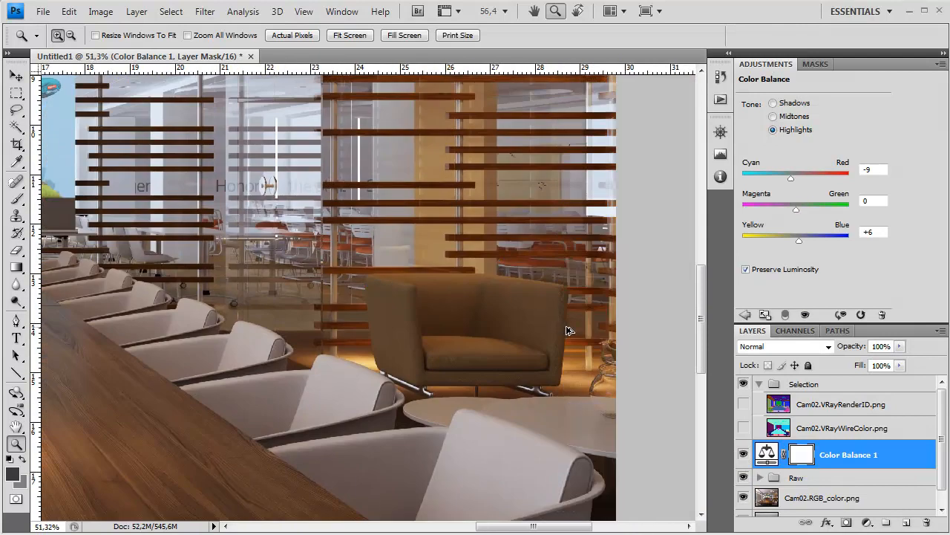
{"action": "scroll", "coordinate": [569, 332], "scroll_direction": "down", "scroll_amount": 2}
{"action": "left_click_drag", "start_coordinate": [470, 199], "coordinate": [530, 262]}
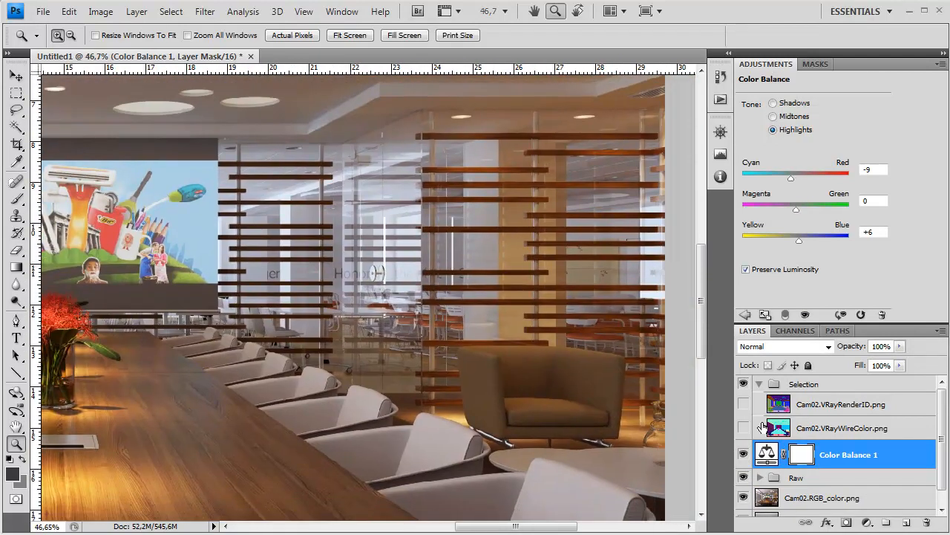
{"action": "left_click", "coordinate": [745, 455]}
{"action": "left_click", "coordinate": [745, 455]}
{"action": "left_click", "coordinate": [745, 456]}
{"action": "left_click", "coordinate": [746, 455]}
Set the Color Balance 1 shadows to -6 cyan–red, +2 magenta–green and +5 yellow–blue.
{"action": "left_click", "coordinate": [783, 103]}
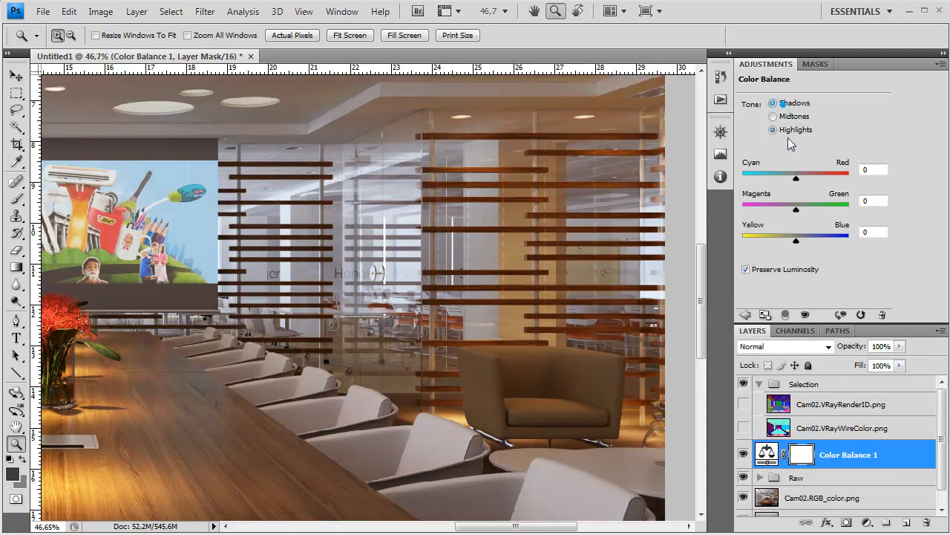
{"action": "left_click", "coordinate": [794, 176]}
{"action": "left_click_drag", "start_coordinate": [794, 238], "coordinate": [803, 240]}
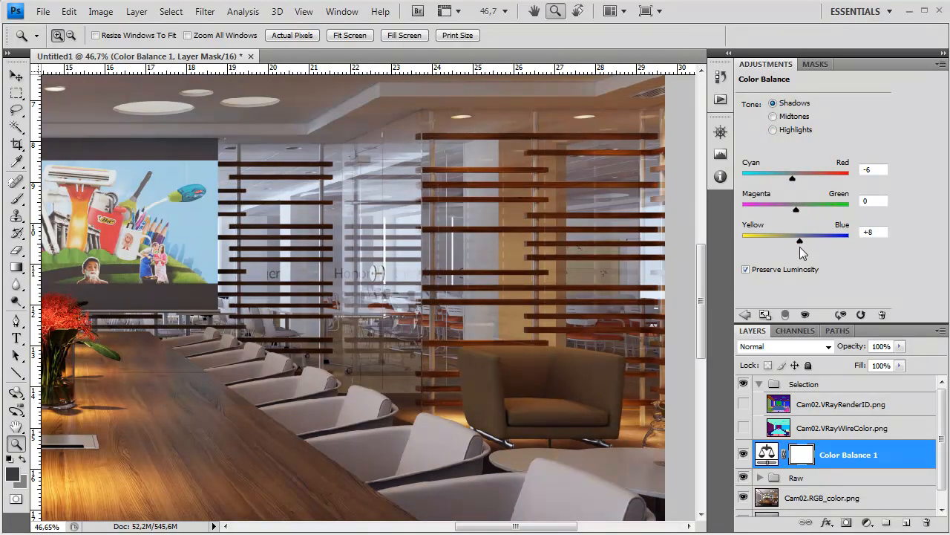
{"action": "left_click_drag", "start_coordinate": [797, 210], "coordinate": [799, 212]}
Fit the whole image in view and compare it with and without the Color Balance 1 layer.
{"action": "double_click", "coordinate": [16, 444]}
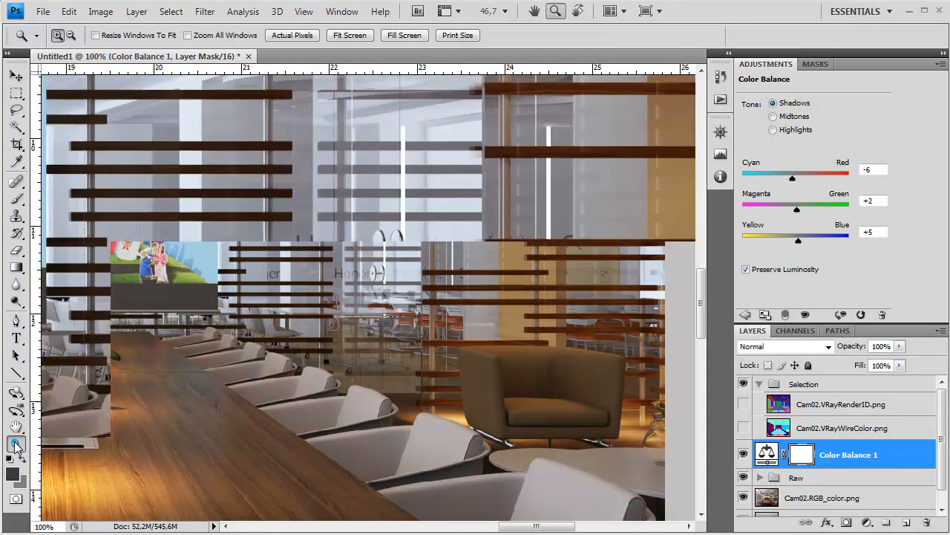
{"action": "right_click", "coordinate": [428, 259]}
{"action": "left_click", "coordinate": [460, 268]}
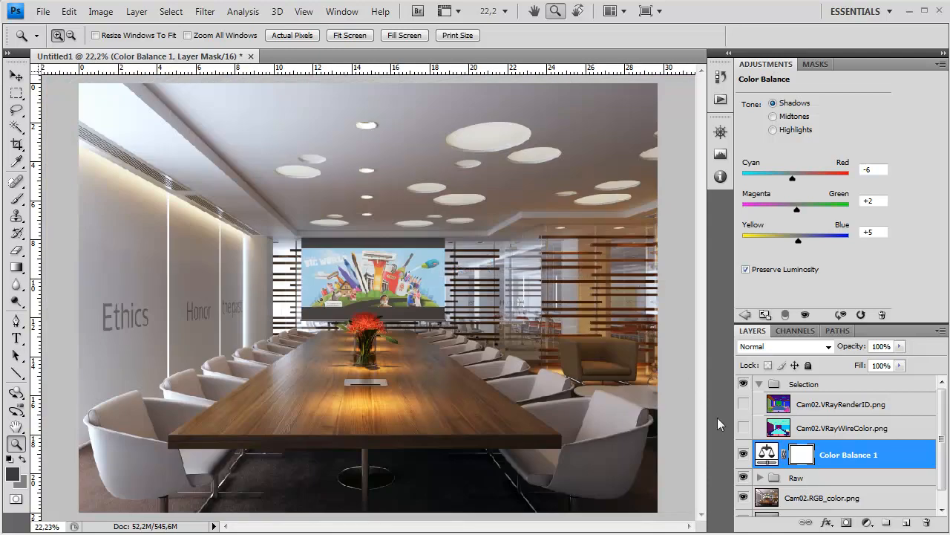
{"action": "left_click", "coordinate": [744, 455]}
{"action": "left_click", "coordinate": [745, 454]}
{"action": "left_click", "coordinate": [744, 454]}
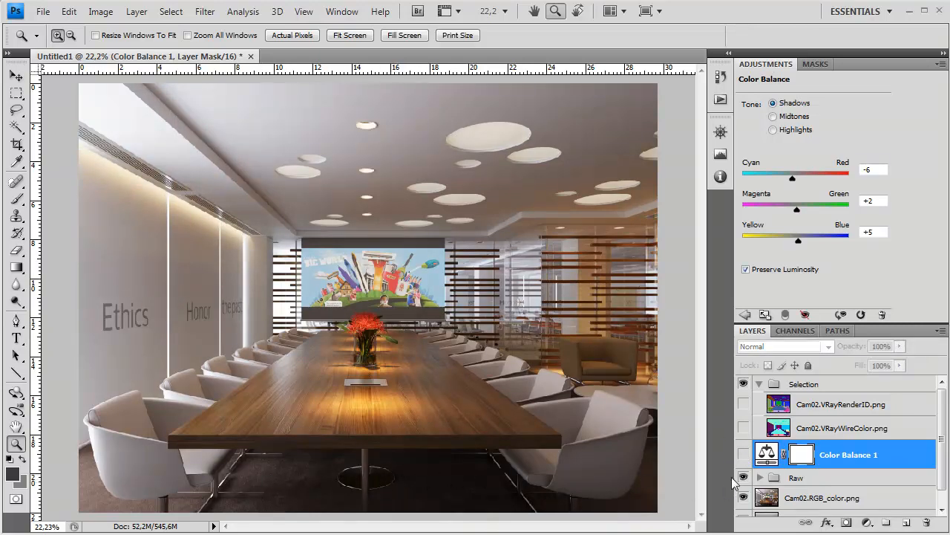
{"action": "left_click", "coordinate": [746, 454]}
{"action": "left_click", "coordinate": [745, 455]}
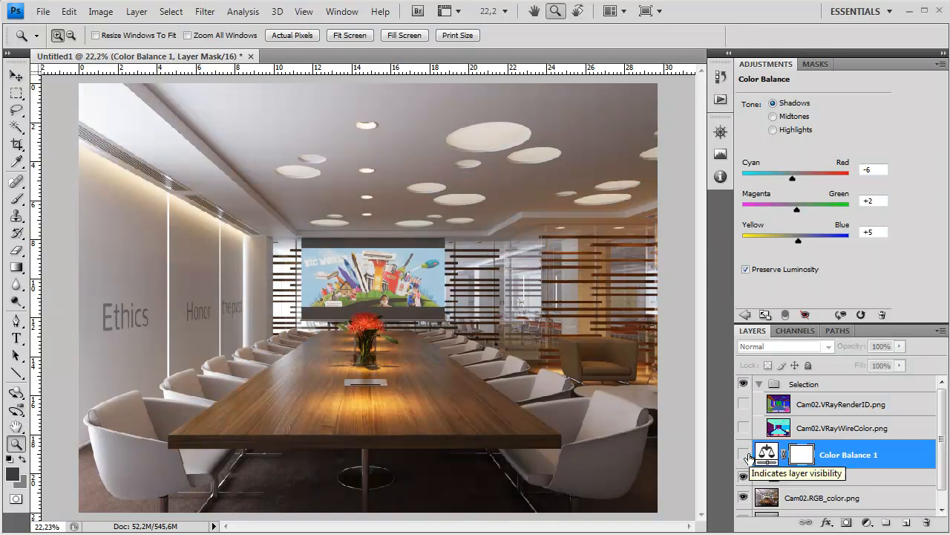
Show Color Balance 1 and paint its layer mask over the carpet beneath the table with a 400 px brush.
{"action": "left_click", "coordinate": [846, 455]}
{"action": "left_click", "coordinate": [801, 456]}
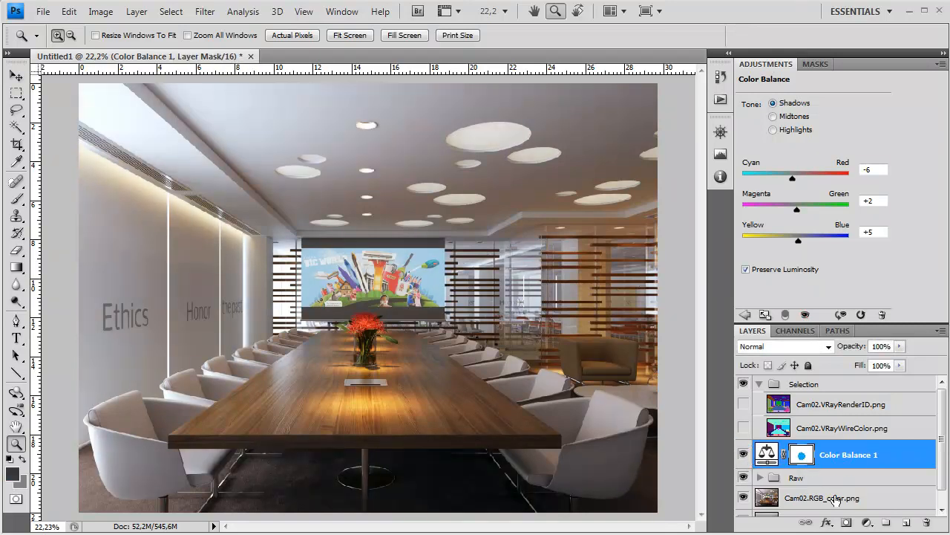
{"action": "key", "text": "b"}
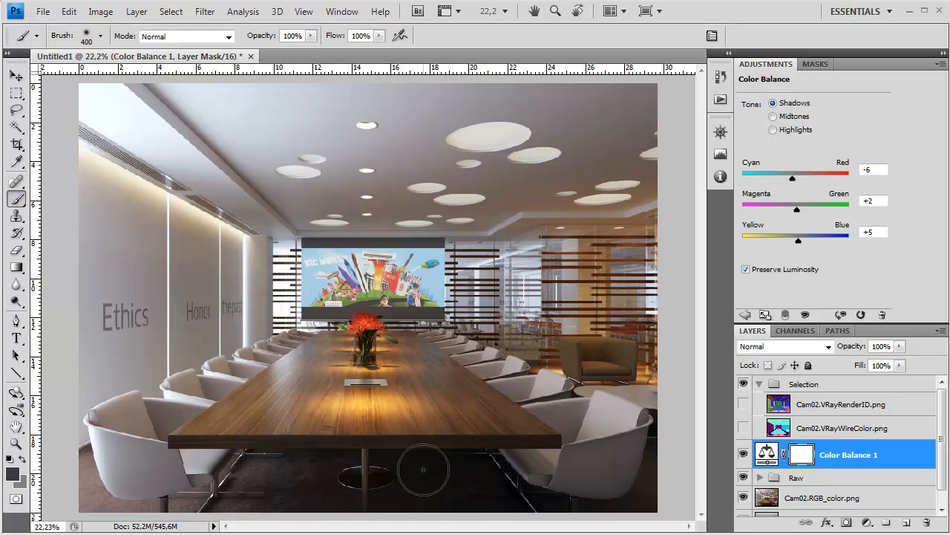
{"action": "mouse_move", "coordinate": [245, 491]}
{"action": "left_mouse_down"}
{"action": "mouse_move", "coordinate": [468, 484]}
{"action": "mouse_move", "coordinate": [465, 476]}
{"action": "mouse_move", "coordinate": [421, 482]}
{"action": "left_mouse_up"}
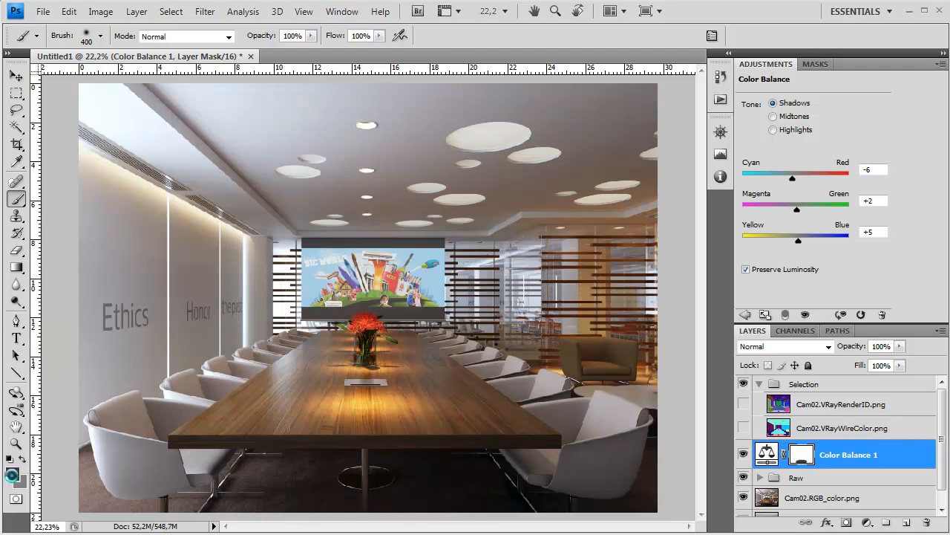
Set the foreground color to near-black 0e0e0e and paint the Color Balance 1 mask further across the carpet under the table.
{"action": "left_click", "coordinate": [12, 474]}
{"action": "left_click_drag", "start_coordinate": [269, 212], "coordinate": [253, 236]}
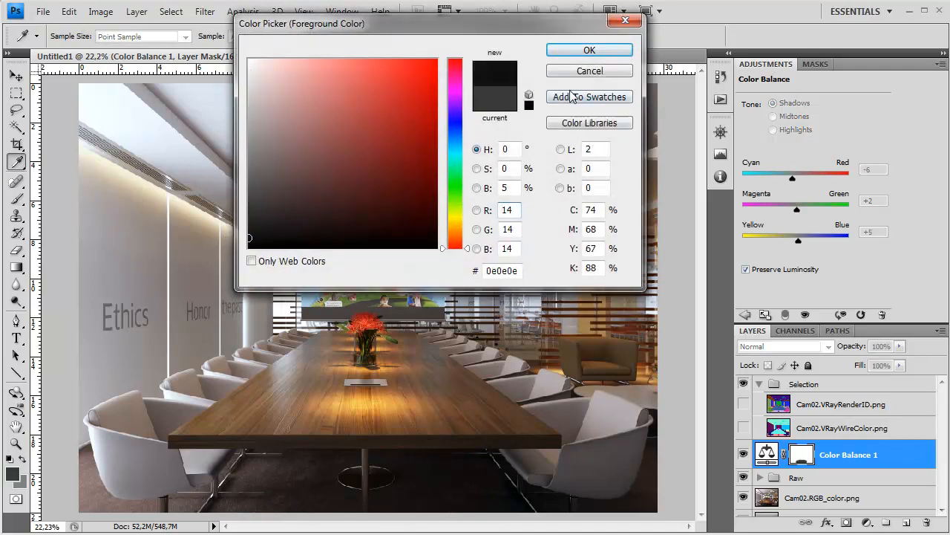
{"action": "left_click", "coordinate": [587, 49]}
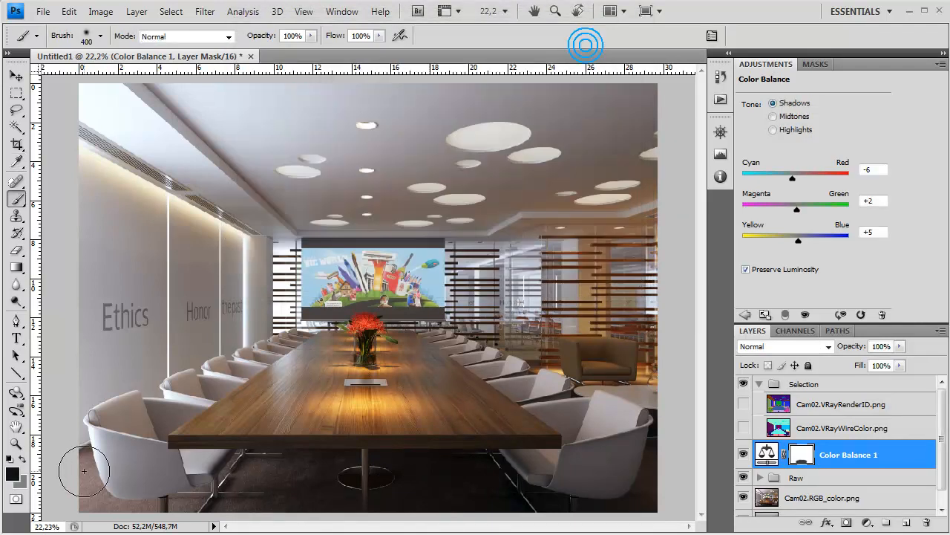
{"action": "double_click", "coordinate": [16, 443]}
{"action": "left_click_drag", "start_coordinate": [202, 390], "coordinate": [405, 166]}
{"action": "scroll", "coordinate": [382, 233], "scroll_direction": "down", "scroll_amount": 7}
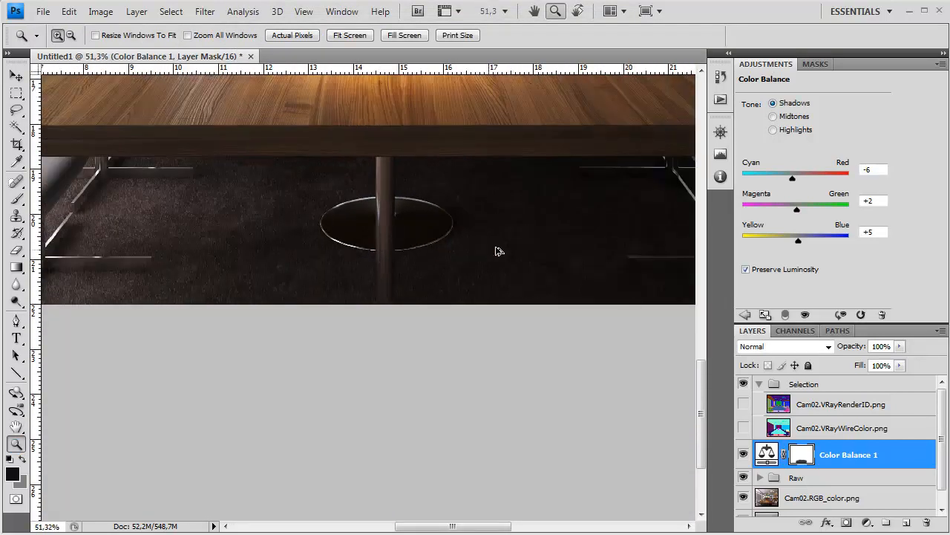
{"action": "left_click", "coordinate": [17, 199]}
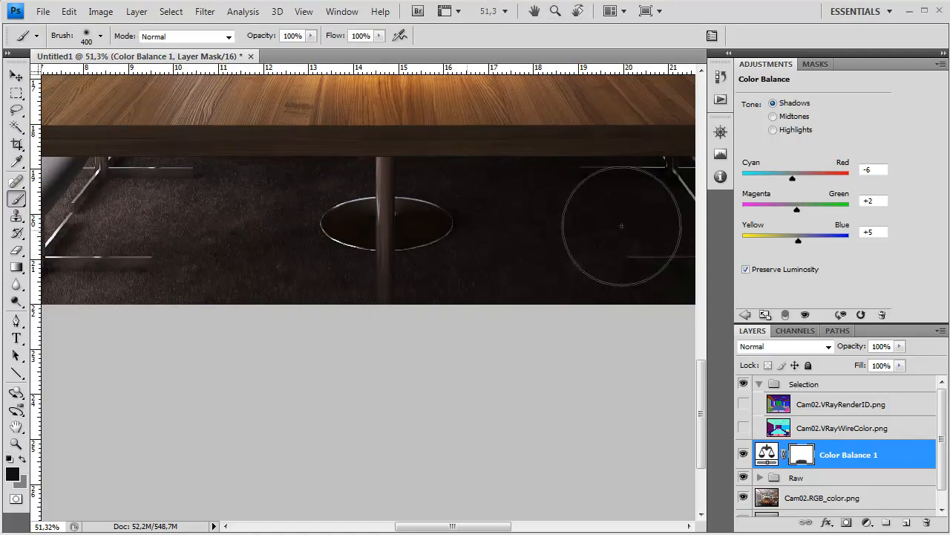
{"action": "scroll", "coordinate": [590, 357], "scroll_direction": "down", "scroll_amount": 1}
{"action": "scroll", "coordinate": [589, 357], "scroll_direction": "down", "scroll_amount": 5}
{"action": "left_click_drag", "start_coordinate": [367, 215], "coordinate": [149, 334]}
{"action": "left_click_drag", "start_coordinate": [490, 274], "coordinate": [433, 334]}
{"action": "left_click_drag", "start_coordinate": [304, 234], "coordinate": [450, 267]}
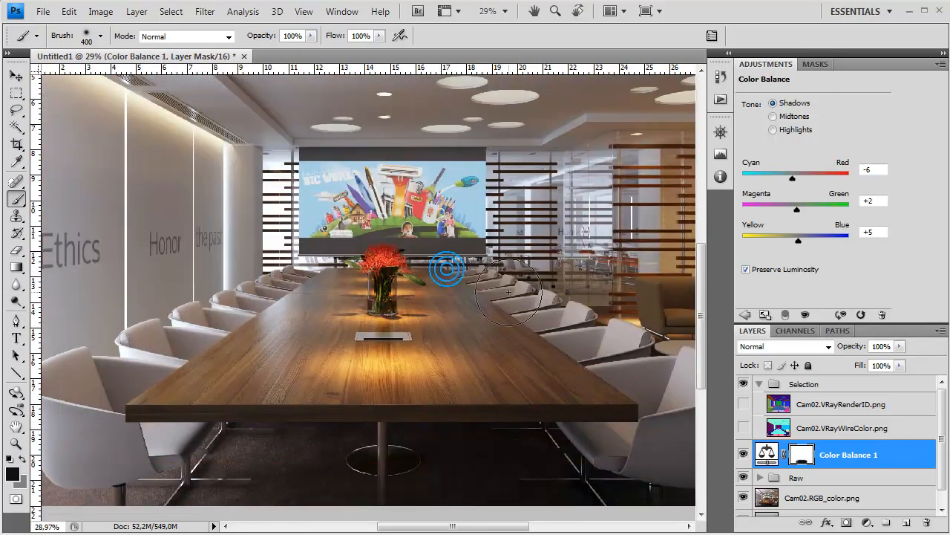
Add a Levels adjustment layer directly above Color Balance 1.
{"action": "left_click", "coordinate": [865, 465]}
{"action": "left_click", "coordinate": [866, 522]}
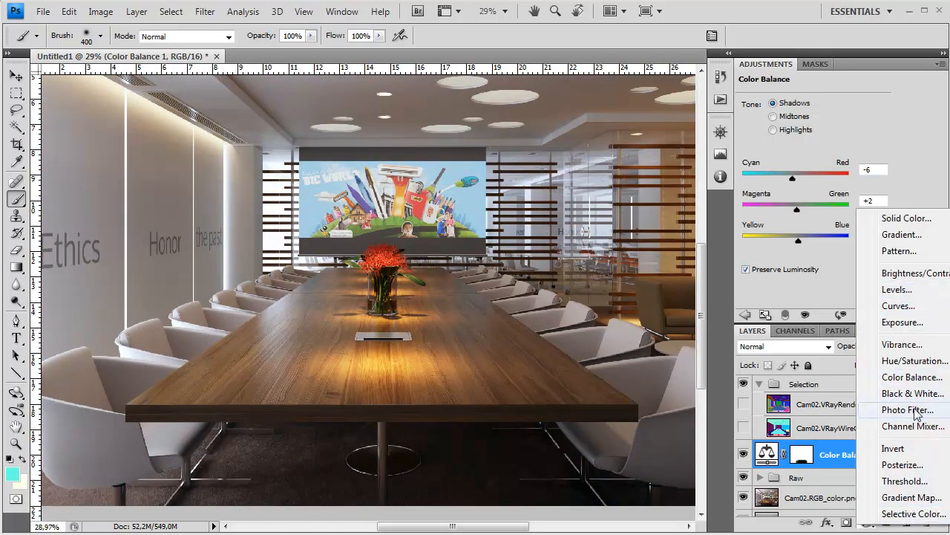
{"action": "left_click", "coordinate": [897, 289]}
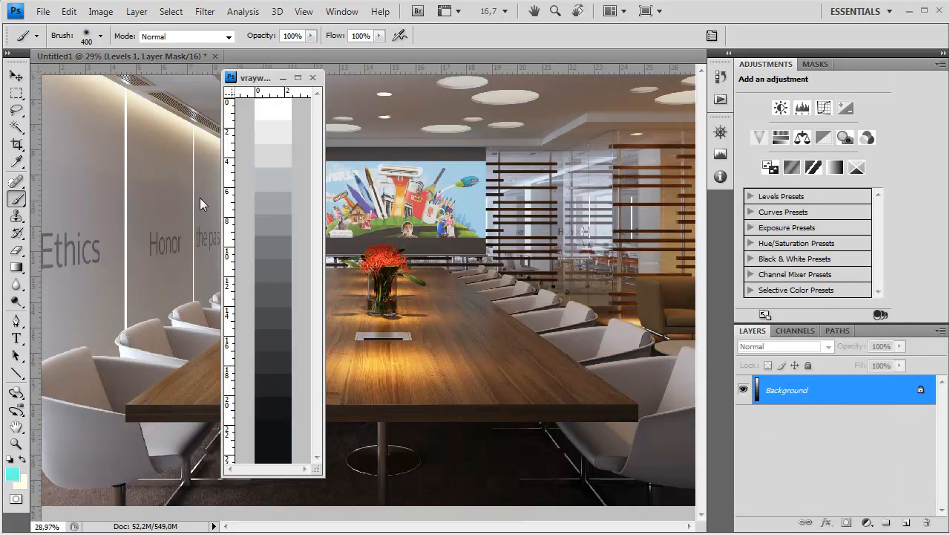
Move the grayscale chart window clear of the table and make the Levels 1 layer of the composite active again.
{"action": "left_click_drag", "start_coordinate": [266, 80], "coordinate": [83, 95]}
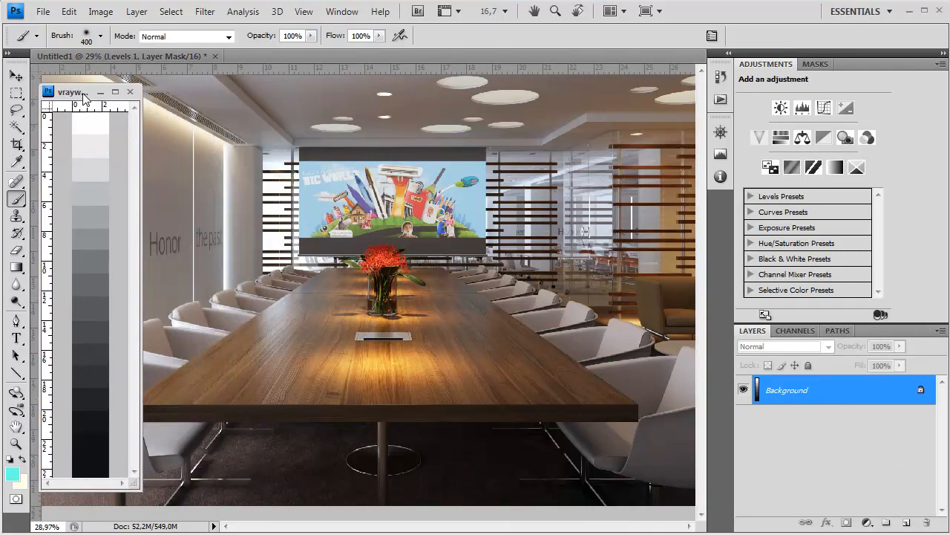
{"action": "left_click", "coordinate": [531, 325]}
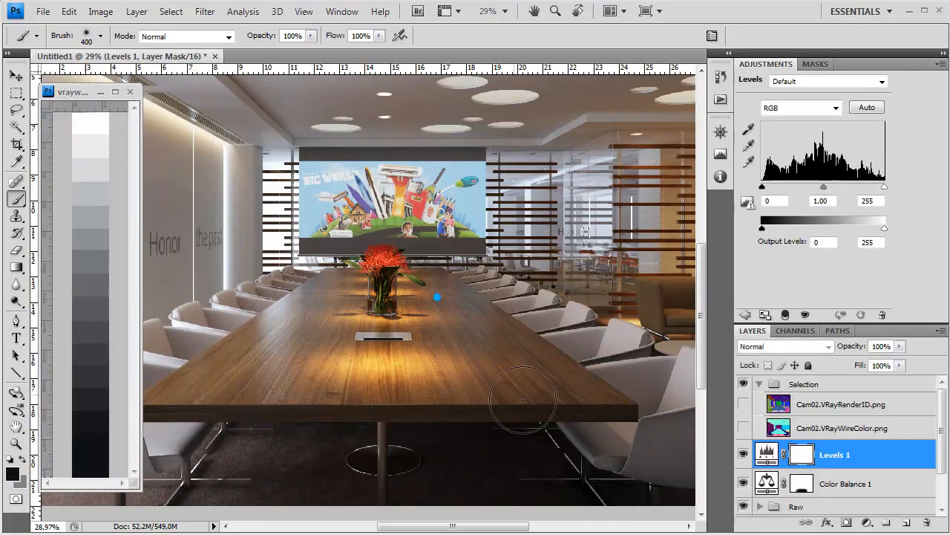
{"action": "left_click", "coordinate": [847, 453]}
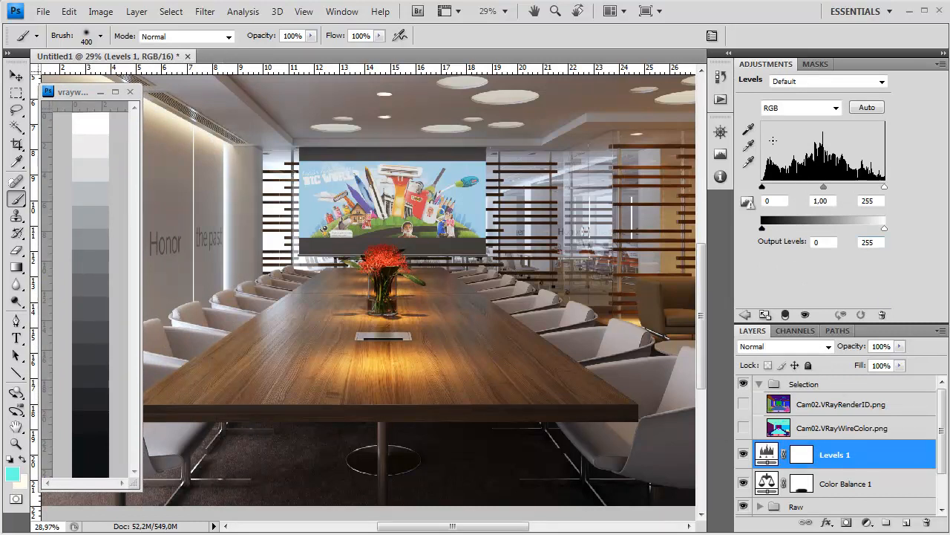
Sample the Levels 1 white point from the chart's second-lightest swatch and the black point from a near-black swatch.
{"action": "left_click", "coordinate": [749, 162]}
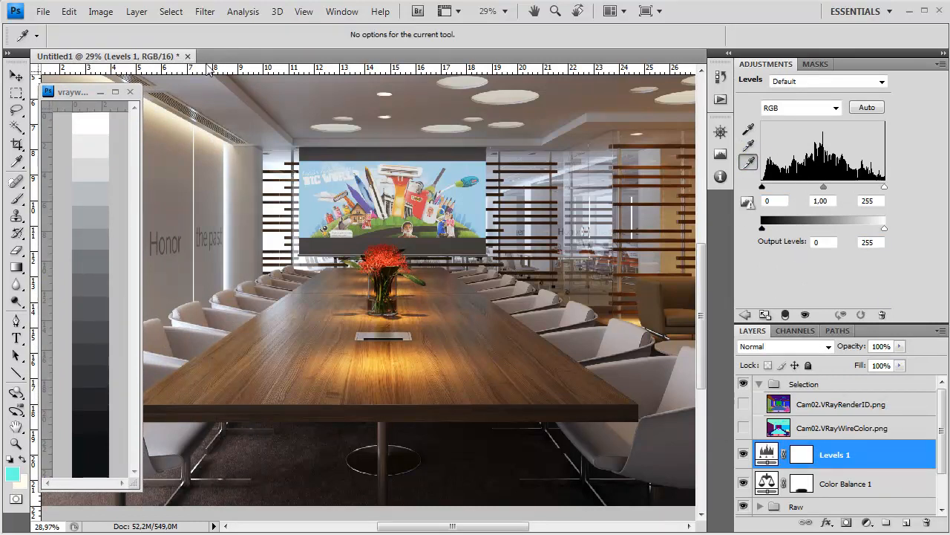
{"action": "left_click", "coordinate": [99, 121]}
{"action": "left_click", "coordinate": [102, 140]}
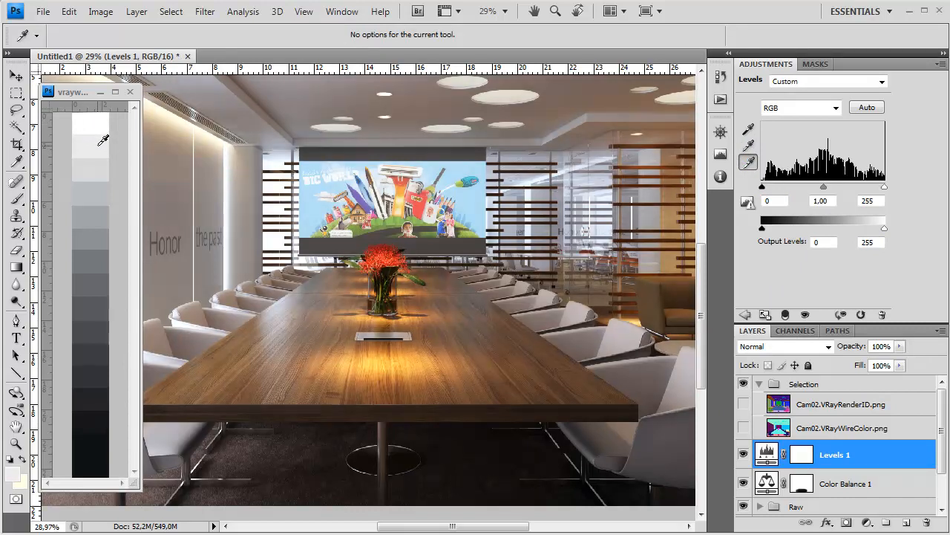
{"action": "left_click", "coordinate": [748, 129]}
{"action": "left_click", "coordinate": [100, 454]}
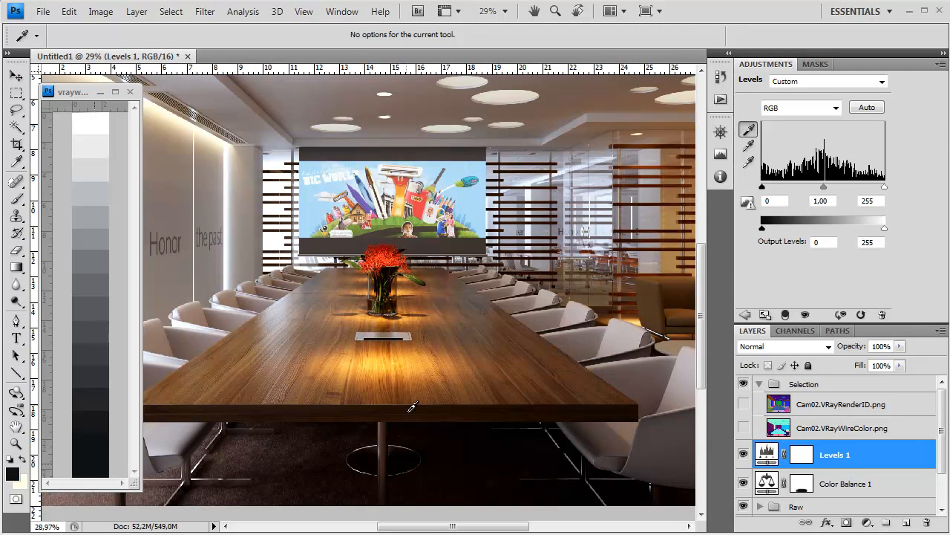
Sample the Levels 1 gray point from several chart swatches, from light to dark, ending on a near-black one.
{"action": "left_click_drag", "start_coordinate": [341, 364], "coordinate": [452, 412]}
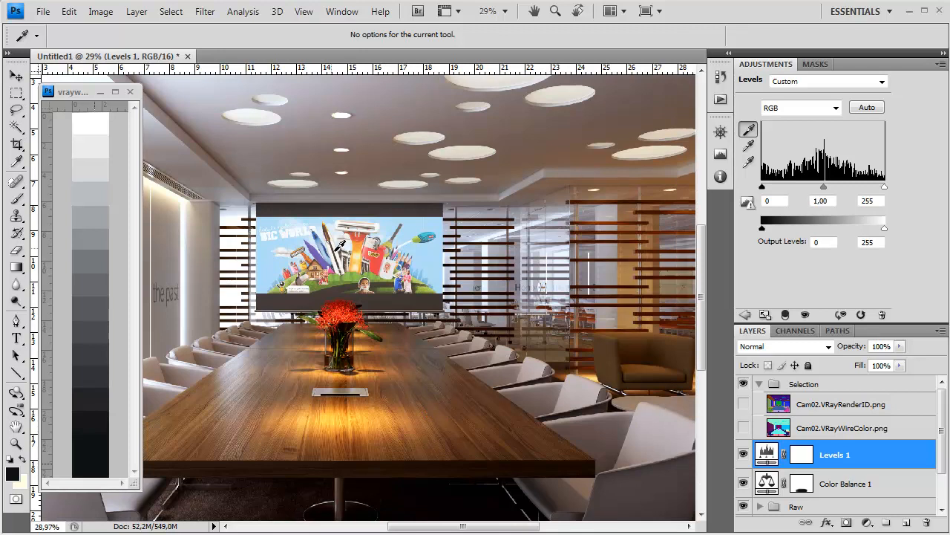
{"action": "left_click", "coordinate": [749, 146]}
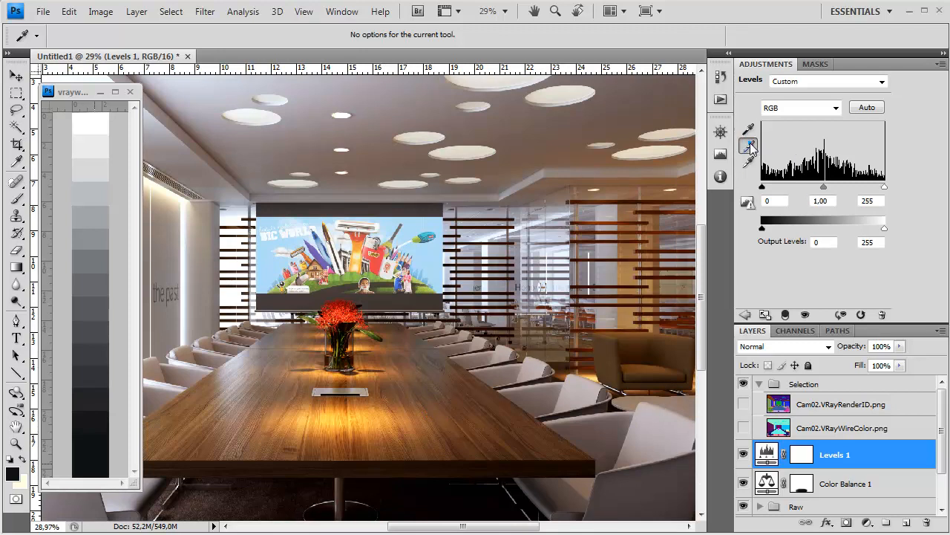
{"action": "left_click", "coordinate": [101, 213]}
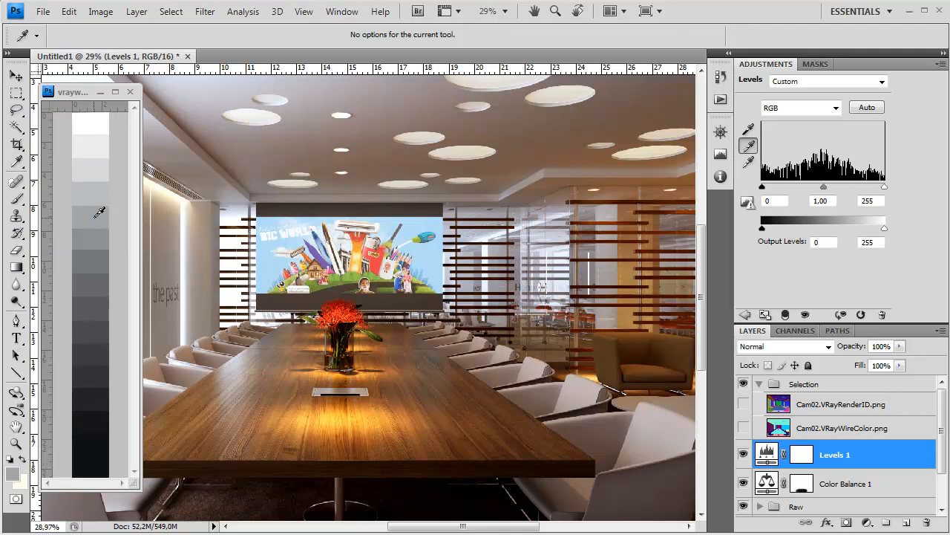
{"action": "left_click", "coordinate": [97, 186]}
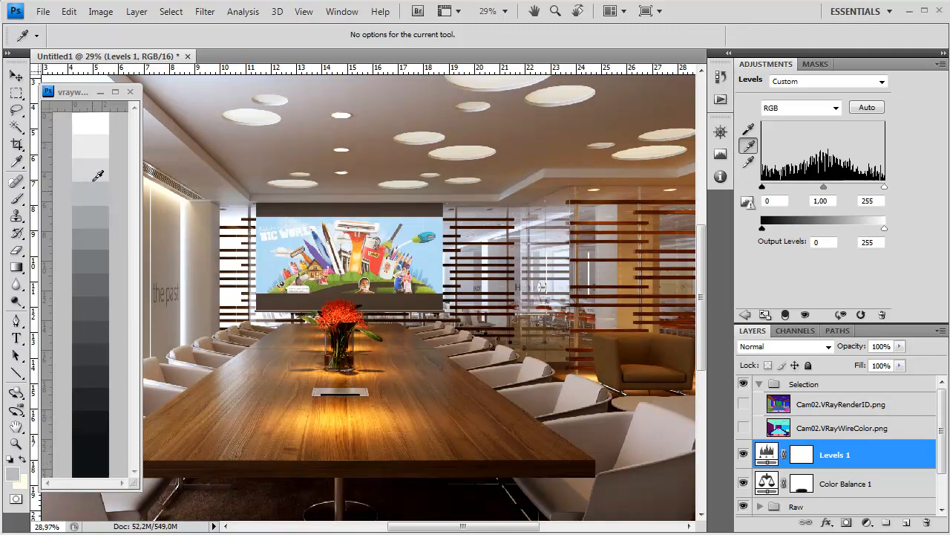
{"action": "left_click", "coordinate": [95, 137]}
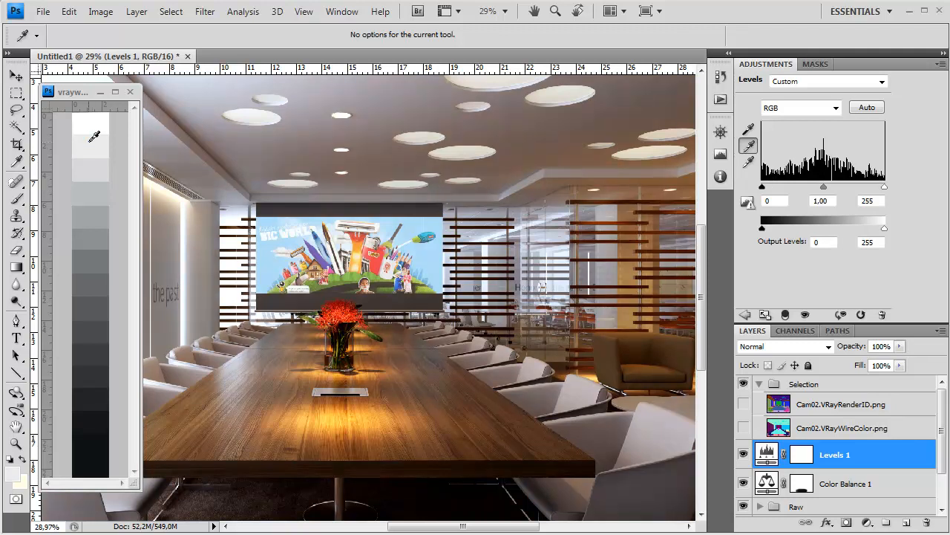
{"action": "left_click", "coordinate": [96, 191]}
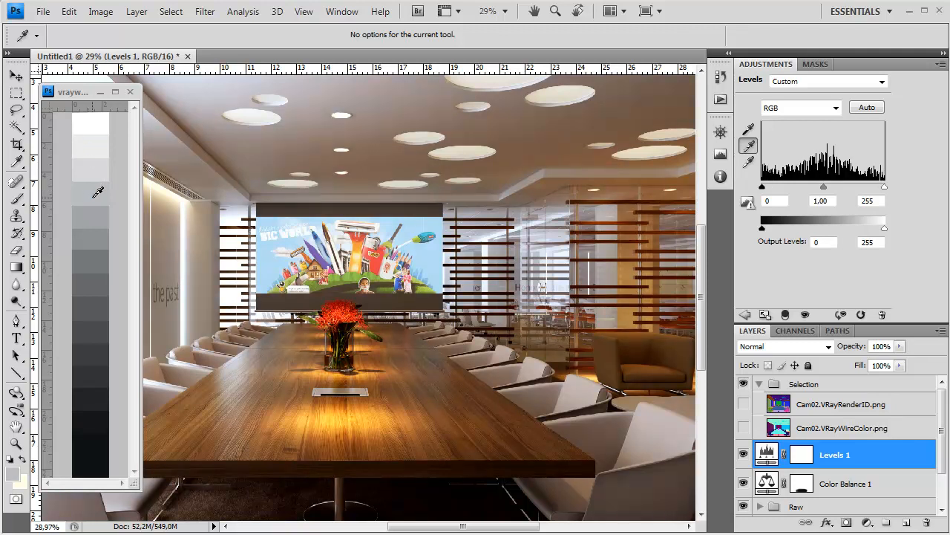
{"action": "left_click", "coordinate": [96, 302]}
{"action": "left_click", "coordinate": [95, 352]}
{"action": "left_click", "coordinate": [99, 421]}
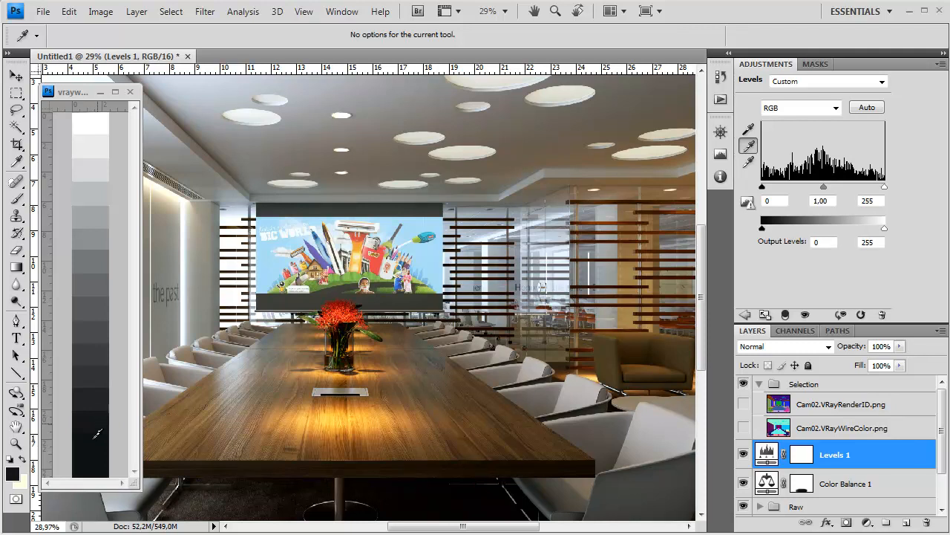
Resample the Levels 1 gray point from near-black to white chart swatches, settle on the fifth-lightest one, and minimize the chart window.
{"action": "left_click", "coordinate": [94, 459]}
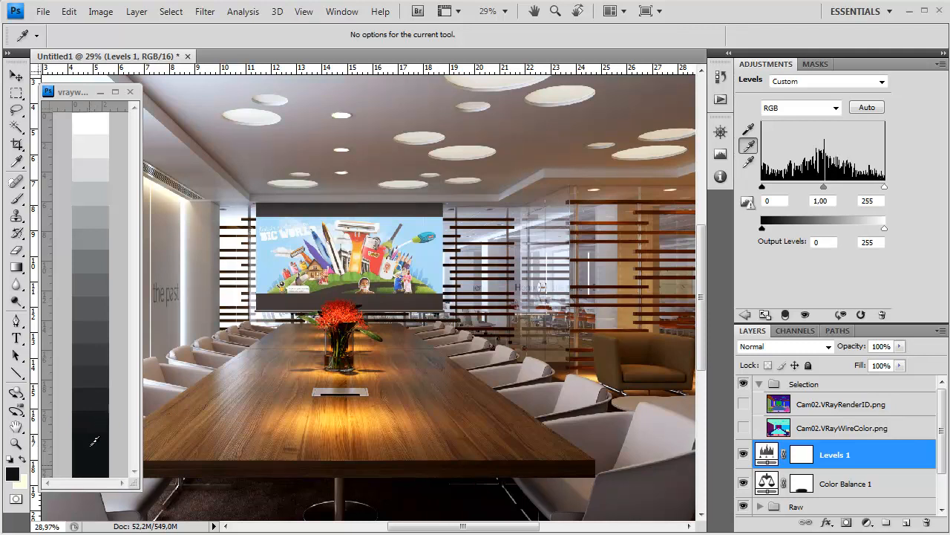
{"action": "left_click", "coordinate": [99, 212]}
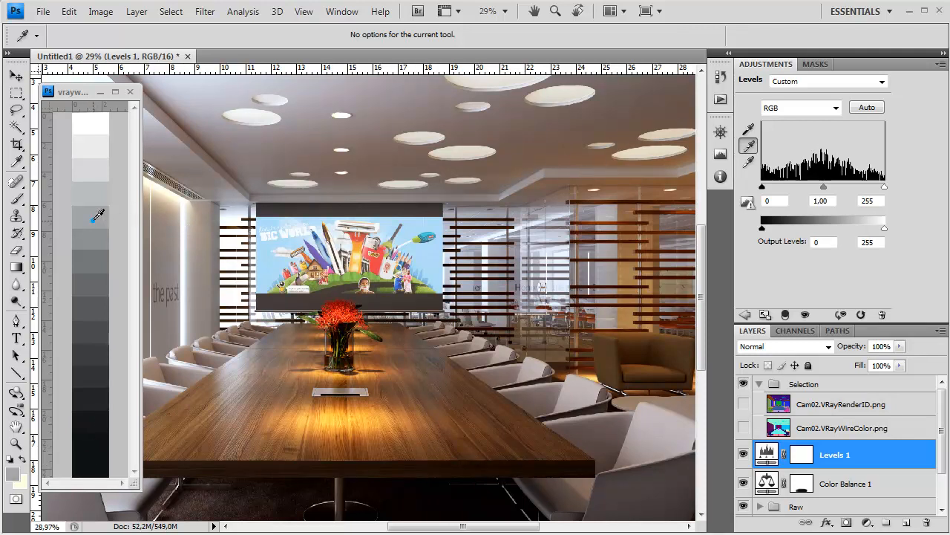
{"action": "left_click", "coordinate": [94, 166]}
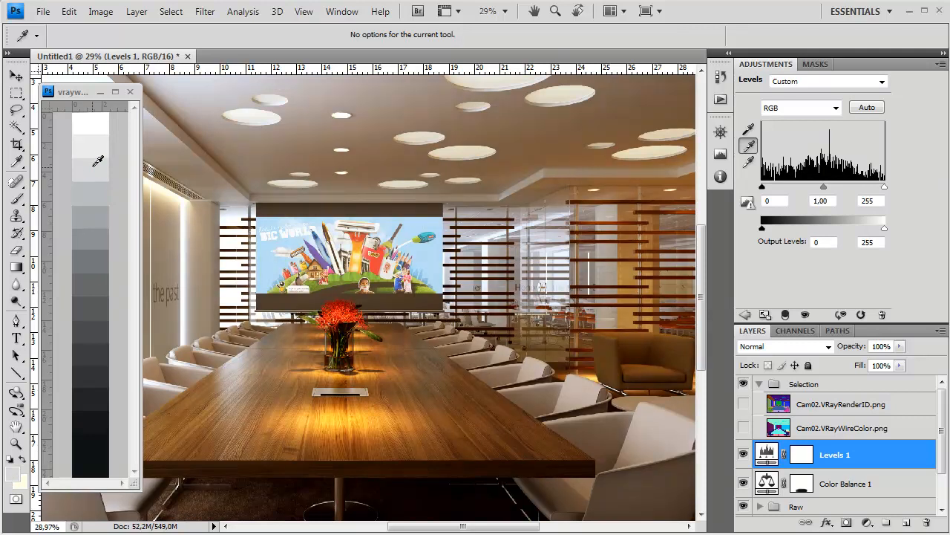
{"action": "left_click", "coordinate": [92, 143]}
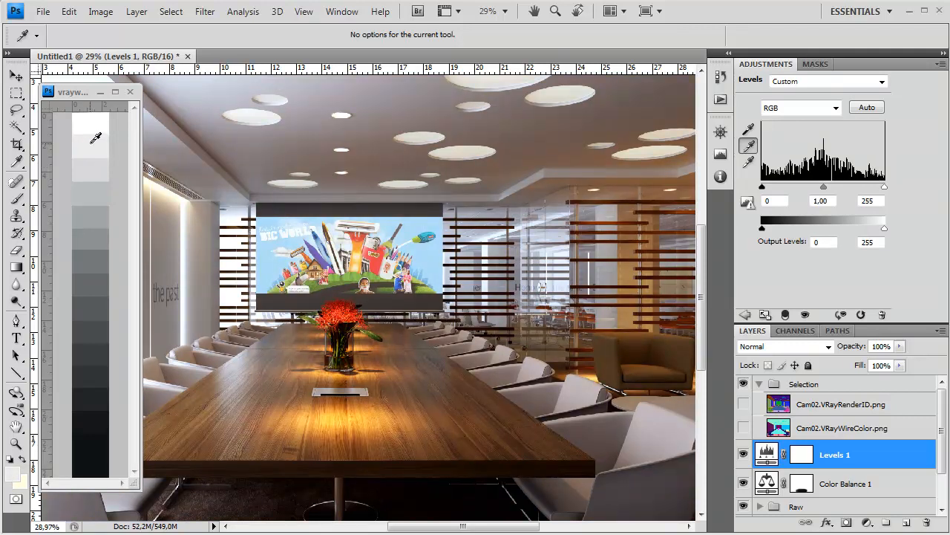
{"action": "left_click", "coordinate": [89, 121]}
{"action": "left_click", "coordinate": [88, 150]}
{"action": "left_click", "coordinate": [92, 170]}
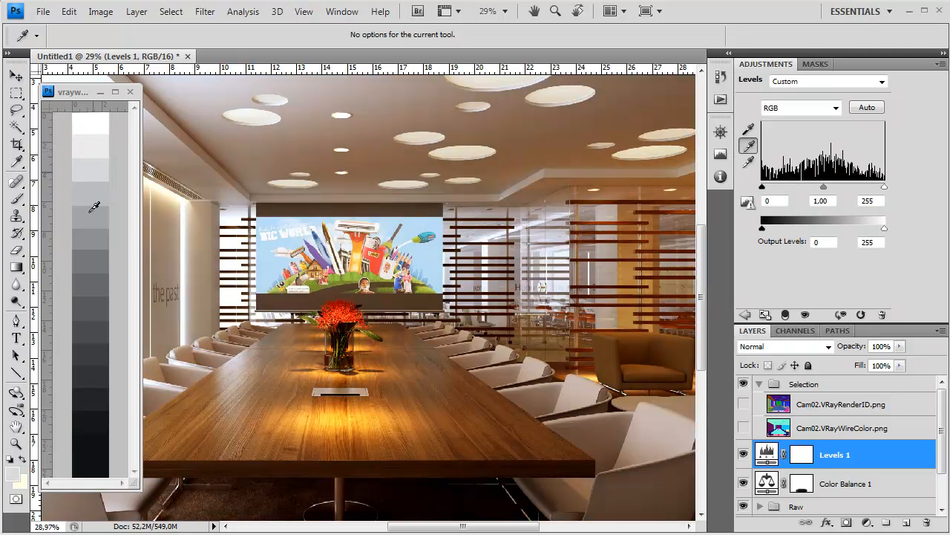
{"action": "left_click", "coordinate": [96, 136]}
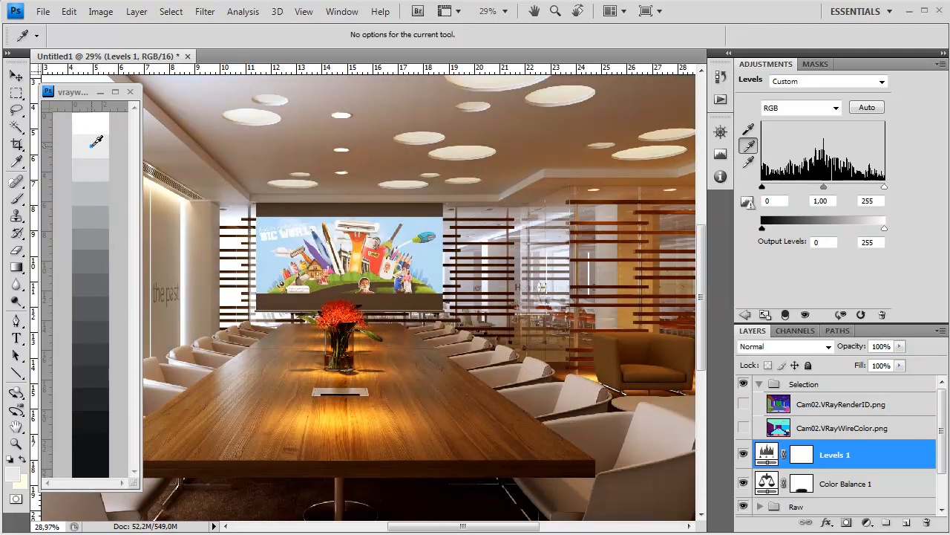
{"action": "left_click", "coordinate": [95, 217]}
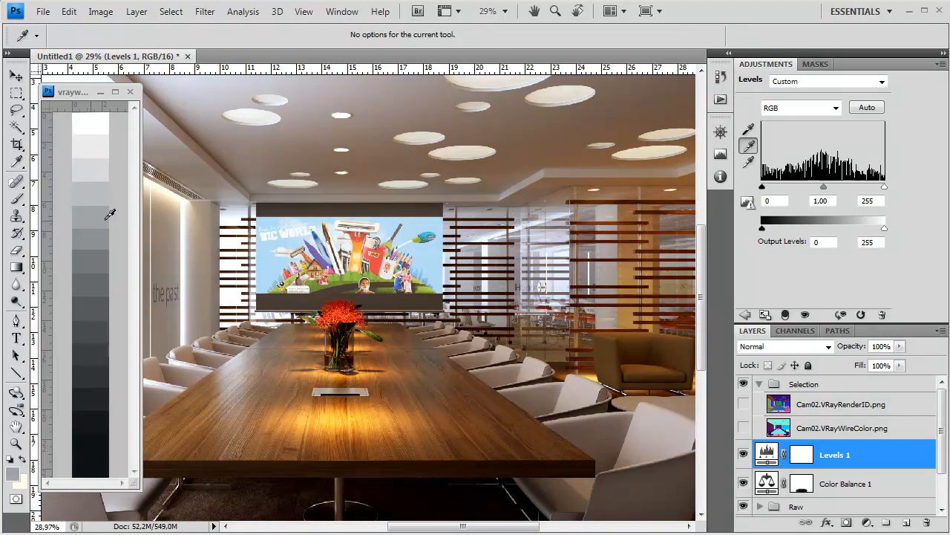
{"action": "left_click", "coordinate": [99, 94]}
{"action": "left_click", "coordinate": [100, 92]}
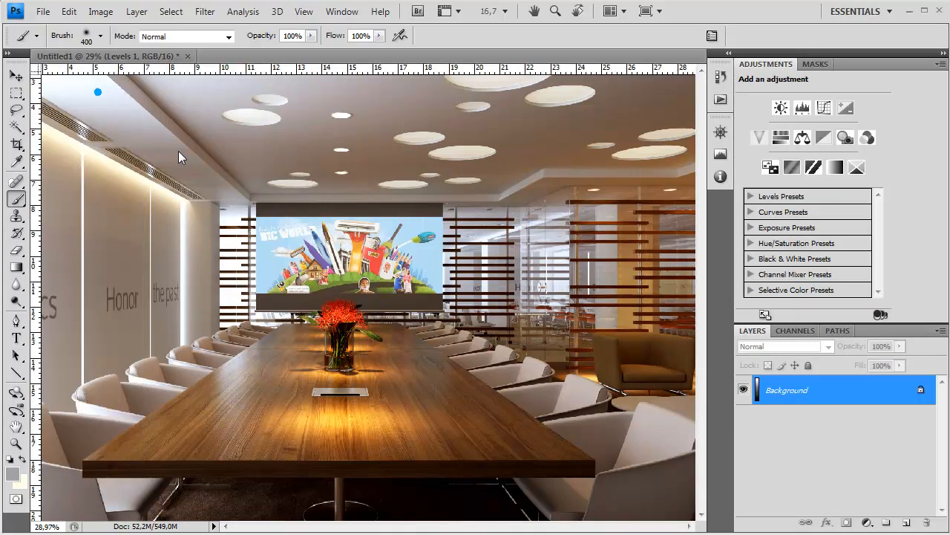
Examine the tabletop and the chairs on both sides at actual pixel size, and return to the whole image.
{"action": "double_click", "coordinate": [16, 444]}
{"action": "left_click_drag", "start_coordinate": [393, 303], "coordinate": [292, 200]}
{"action": "left_click_drag", "start_coordinate": [460, 262], "coordinate": [334, 166]}
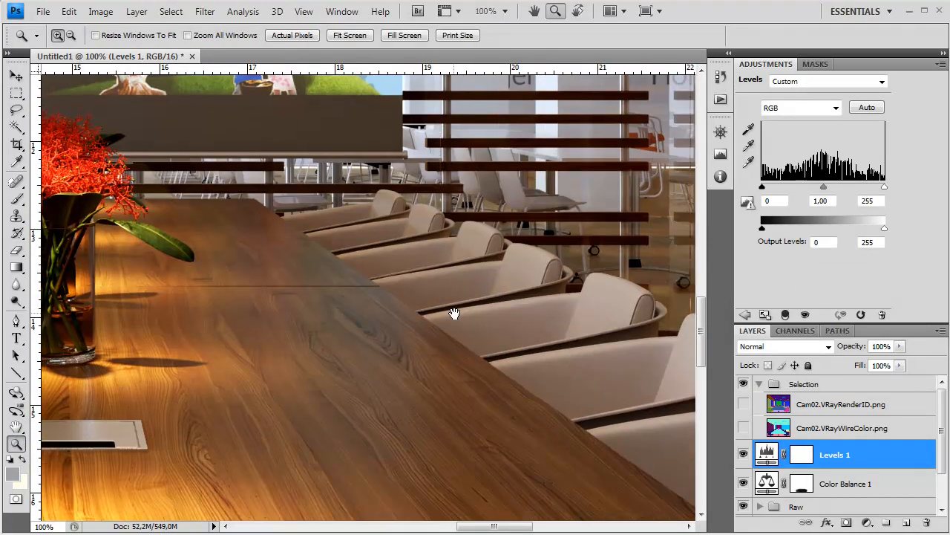
{"action": "left_click_drag", "start_coordinate": [436, 292], "coordinate": [330, 215]}
{"action": "left_click_drag", "start_coordinate": [516, 244], "coordinate": [289, 308]}
{"action": "left_click_drag", "start_coordinate": [415, 270], "coordinate": [201, 286]}
{"action": "left_click_drag", "start_coordinate": [478, 260], "coordinate": [327, 305]}
{"action": "left_click_drag", "start_coordinate": [435, 274], "coordinate": [429, 314]}
{"action": "left_click_drag", "start_coordinate": [324, 251], "coordinate": [553, 479]}
{"action": "left_click_drag", "start_coordinate": [360, 261], "coordinate": [612, 275]}
{"action": "left_click_drag", "start_coordinate": [314, 293], "coordinate": [542, 268]}
{"action": "left_click_drag", "start_coordinate": [421, 272], "coordinate": [646, 278]}
{"action": "left_click_drag", "start_coordinate": [285, 282], "coordinate": [594, 252]}
{"action": "left_click_drag", "start_coordinate": [252, 327], "coordinate": [364, 249]}
{"action": "left_click_drag", "start_coordinate": [307, 376], "coordinate": [337, 260]}
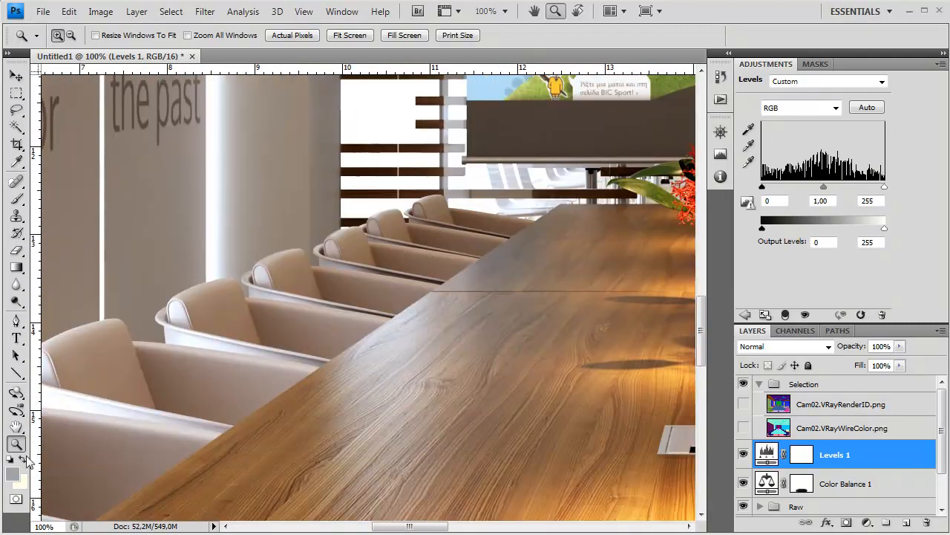
{"action": "right_click", "coordinate": [299, 363]}
{"action": "left_click", "coordinate": [369, 368]}
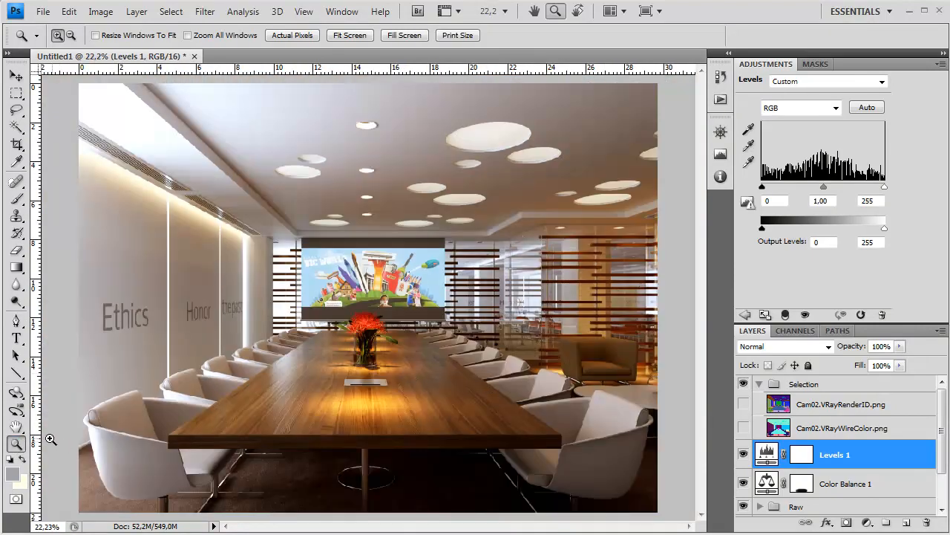
Compare the dark floor under the table with and without Levels 1, and lower the layer's opacity to 65%.
{"action": "double_click", "coordinate": [16, 443]}
{"action": "left_click_drag", "start_coordinate": [329, 382], "coordinate": [330, 172]}
{"action": "left_click_drag", "start_coordinate": [411, 399], "coordinate": [412, 198]}
{"action": "mouse_move", "coordinate": [427, 360]}
{"action": "left_mouse_down"}
{"action": "mouse_move", "coordinate": [412, 132]}
{"action": "mouse_move", "coordinate": [422, 188]}
{"action": "left_mouse_up"}
{"action": "left_click_drag", "start_coordinate": [421, 310], "coordinate": [395, 257]}
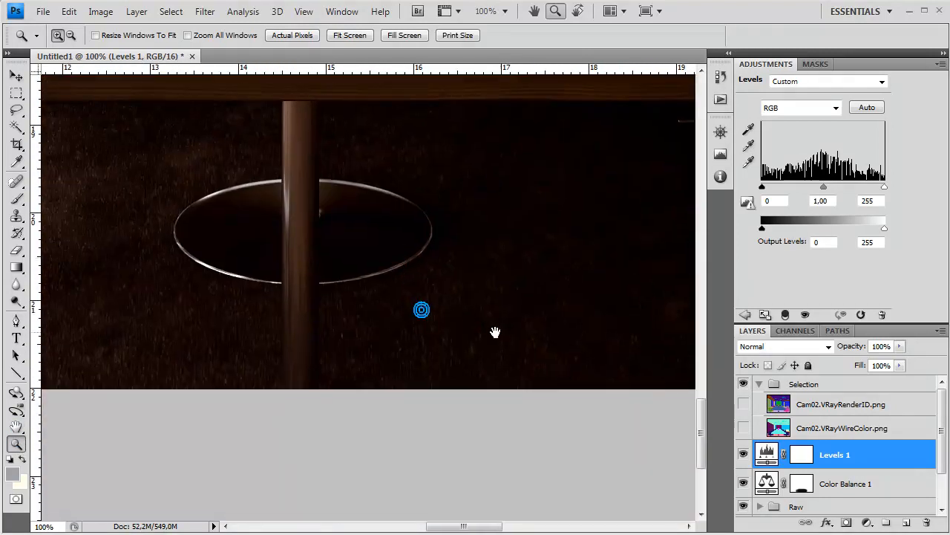
{"action": "left_click_drag", "start_coordinate": [511, 324], "coordinate": [513, 384]}
{"action": "left_click", "coordinate": [743, 454]}
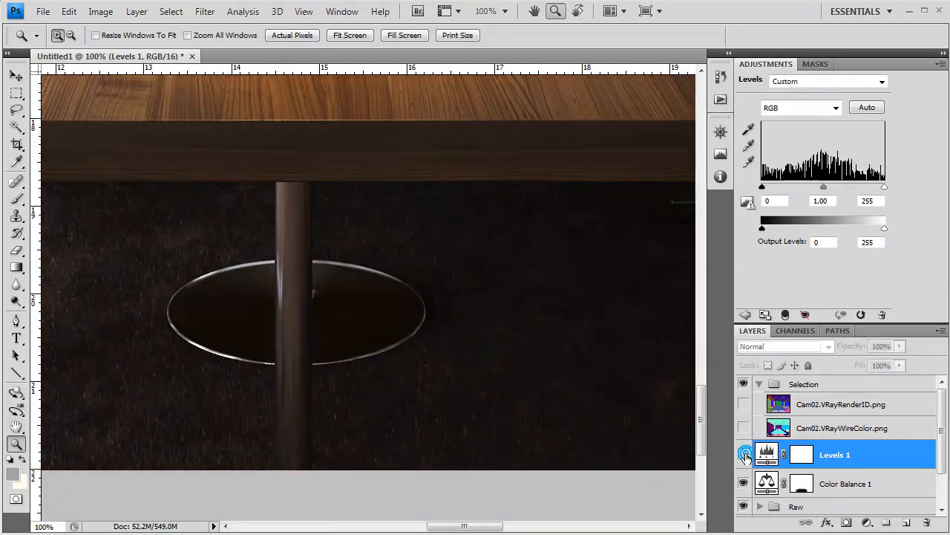
{"action": "left_click", "coordinate": [745, 455]}
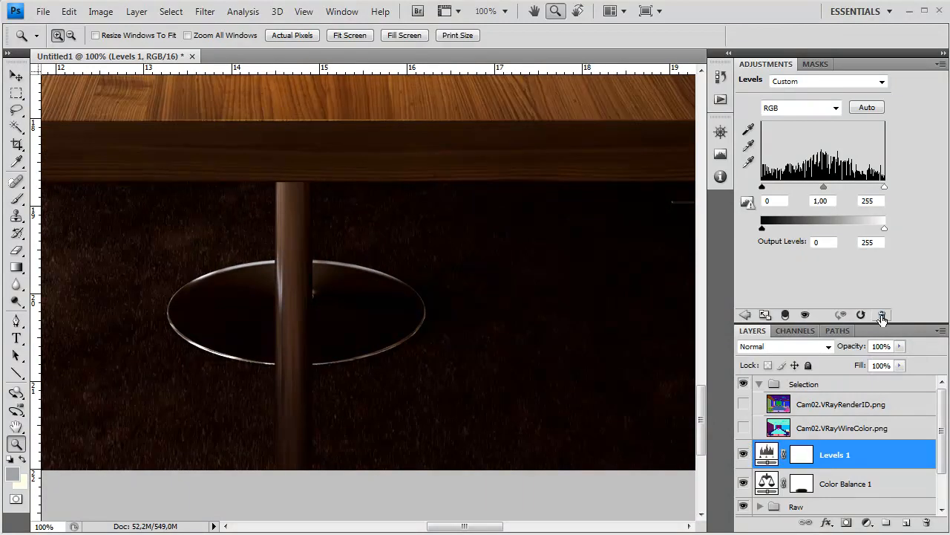
{"action": "left_click", "coordinate": [900, 346]}
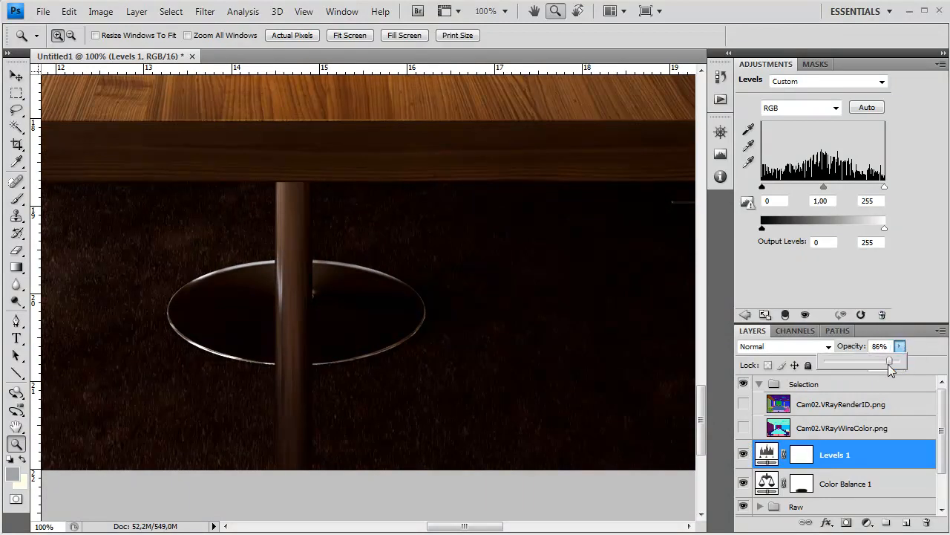
{"action": "left_click_drag", "start_coordinate": [883, 367], "coordinate": [876, 389]}
Compare the whole render with Levels 1 hidden and shown, leaving the layer visible.
{"action": "left_click", "coordinate": [16, 443]}
{"action": "right_click", "coordinate": [240, 292]}
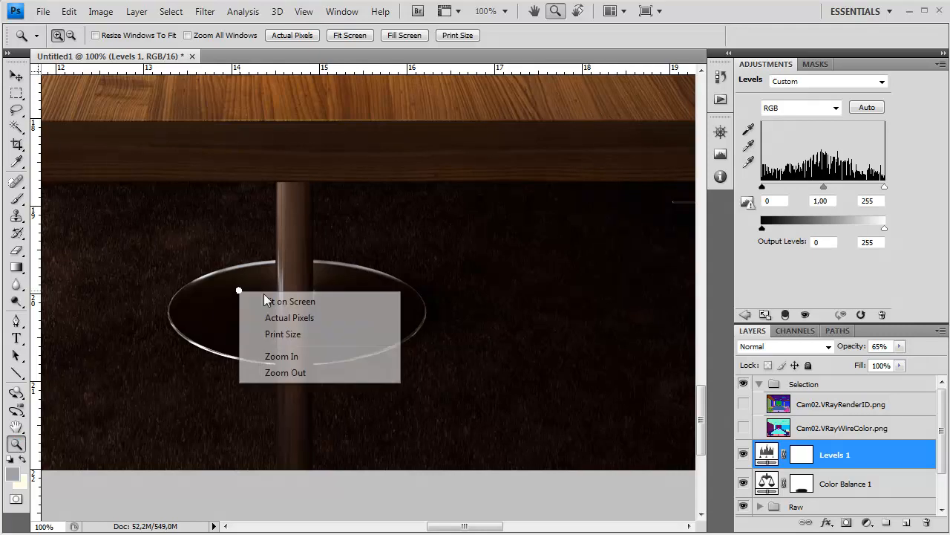
{"action": "left_click", "coordinate": [349, 302]}
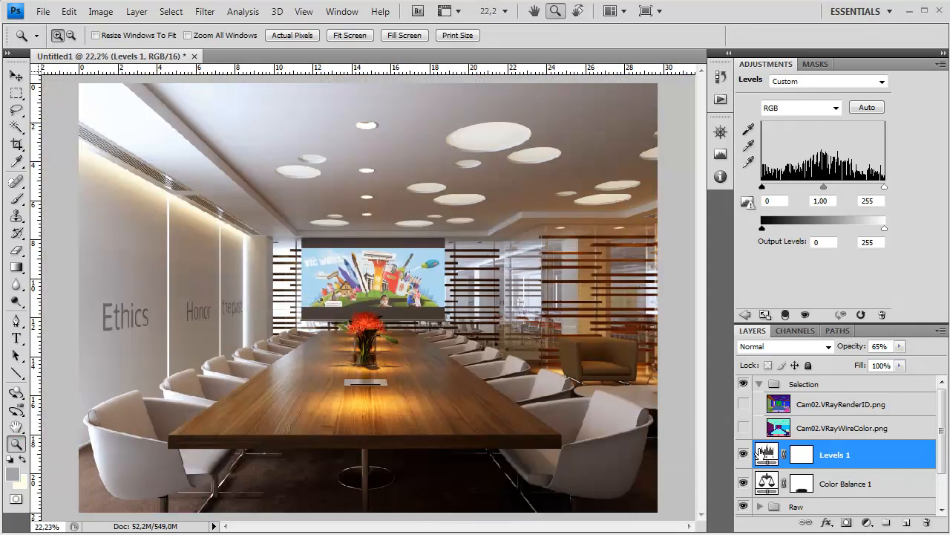
{"action": "left_click", "coordinate": [744, 455]}
{"action": "left_click", "coordinate": [744, 455]}
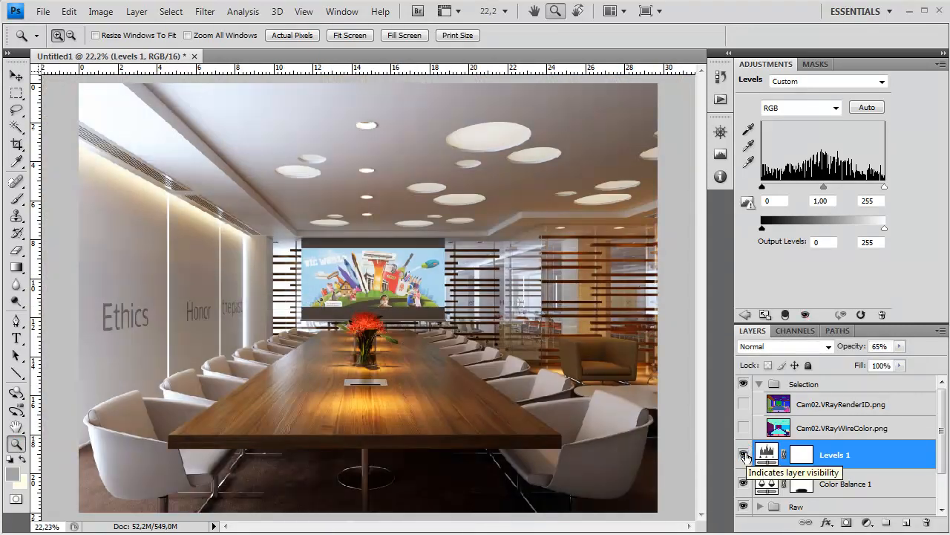
{"action": "left_click", "coordinate": [743, 455]}
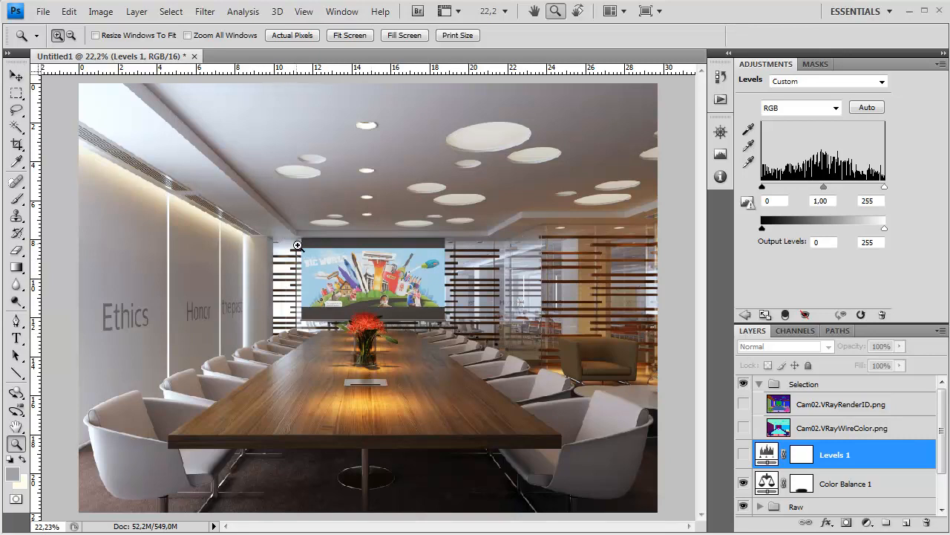
{"action": "left_click", "coordinate": [744, 454]}
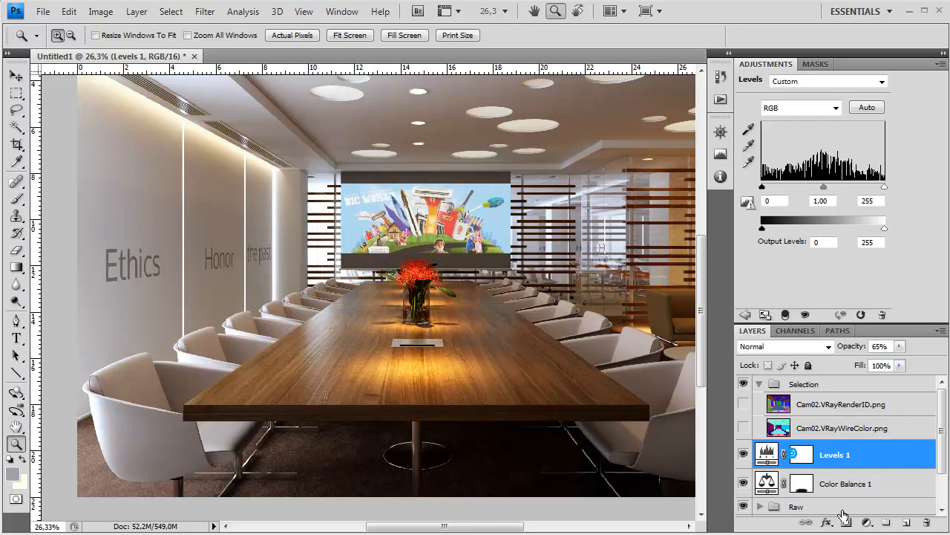
Make the Levels 1 layer mask active and switch to the Brush tool.
{"action": "left_click", "coordinate": [804, 459]}
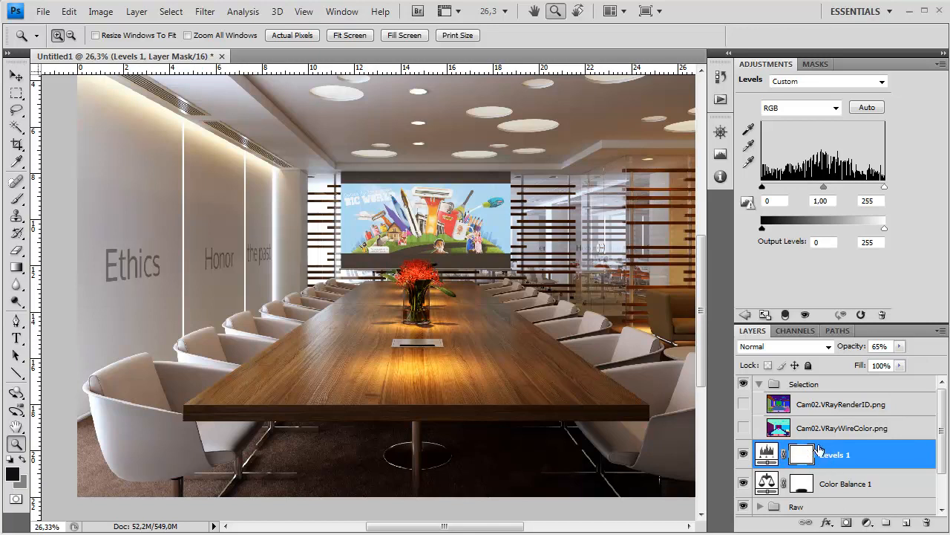
{"action": "left_click", "coordinate": [10, 214]}
{"action": "left_click", "coordinate": [17, 198]}
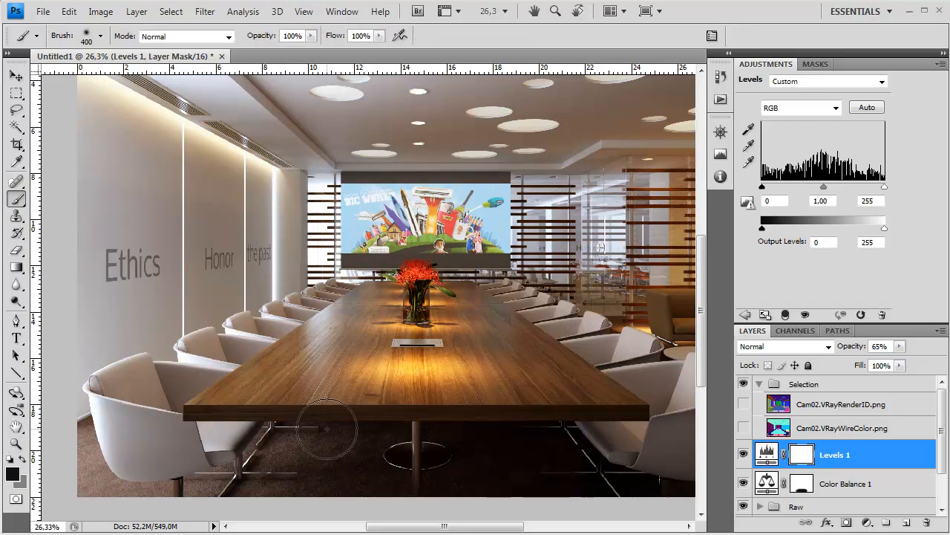
Select the pink floor area of the Cam02.VRayWireColor.png layer with Color Range, showing that layer only for the sampling.
{"action": "double_click", "coordinate": [16, 443]}
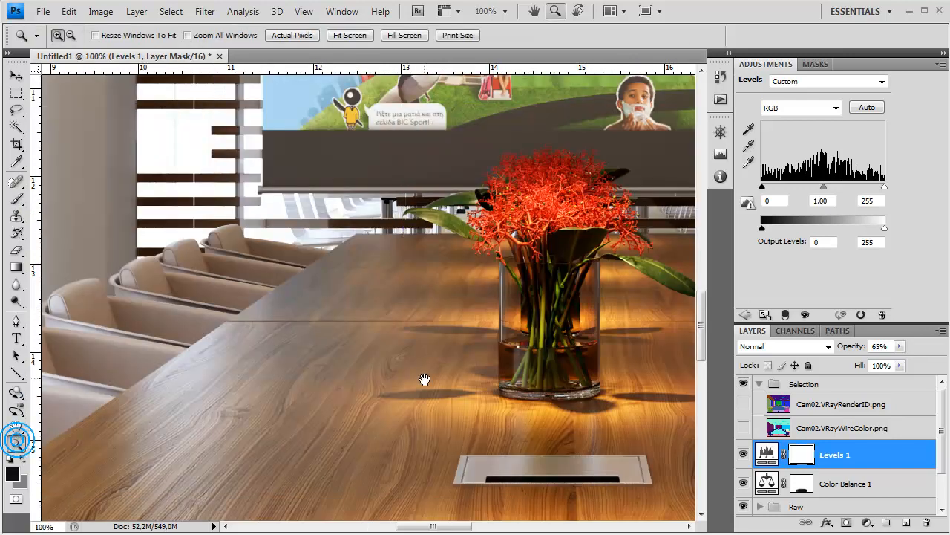
{"action": "left_click_drag", "start_coordinate": [423, 375], "coordinate": [424, 235]}
{"action": "left_click_drag", "start_coordinate": [420, 416], "coordinate": [429, 242]}
{"action": "left_click_drag", "start_coordinate": [423, 461], "coordinate": [422, 245]}
{"action": "scroll", "coordinate": [426, 305], "scroll_direction": "down", "scroll_amount": 1}
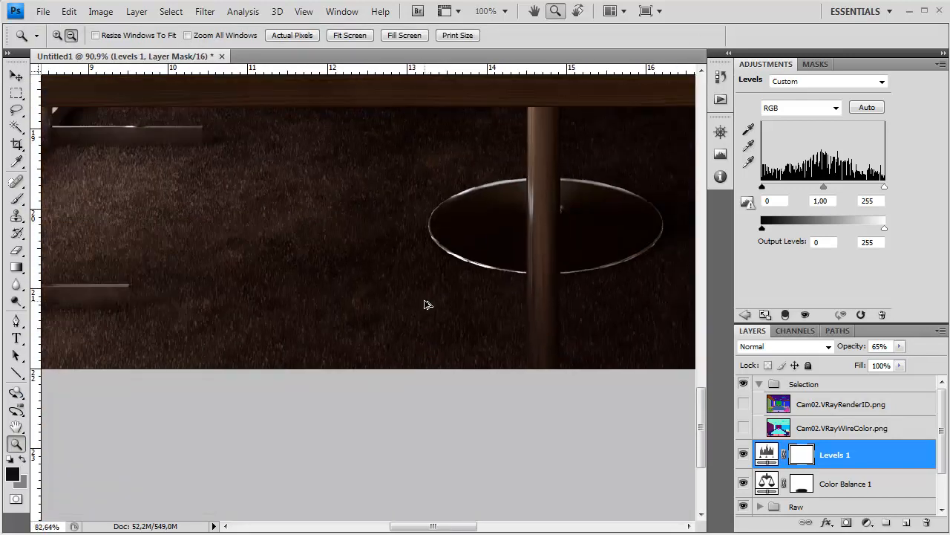
{"action": "scroll", "coordinate": [426, 304], "scroll_direction": "down", "scroll_amount": 3}
{"action": "left_click", "coordinate": [743, 428]}
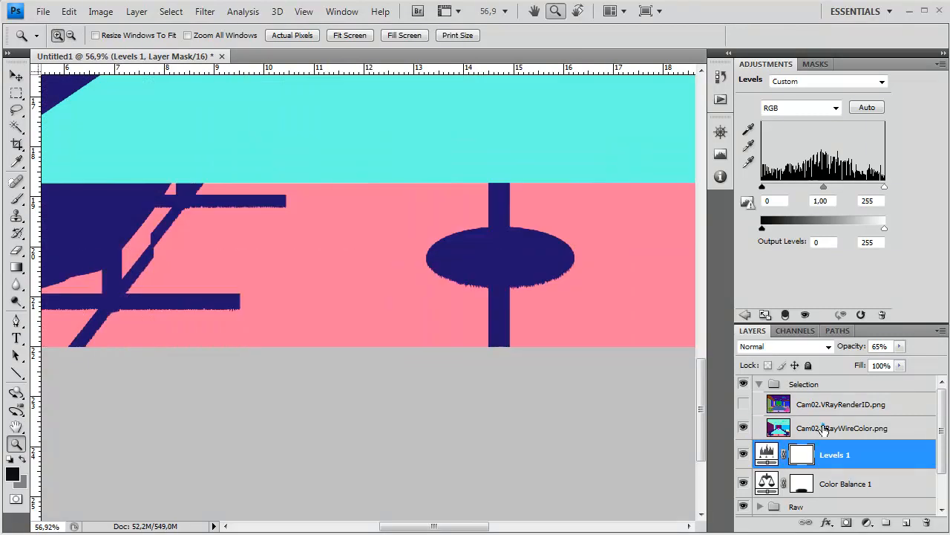
{"action": "left_click", "coordinate": [823, 427]}
{"action": "key", "text": "m"}
{"action": "right_click", "coordinate": [282, 259]}
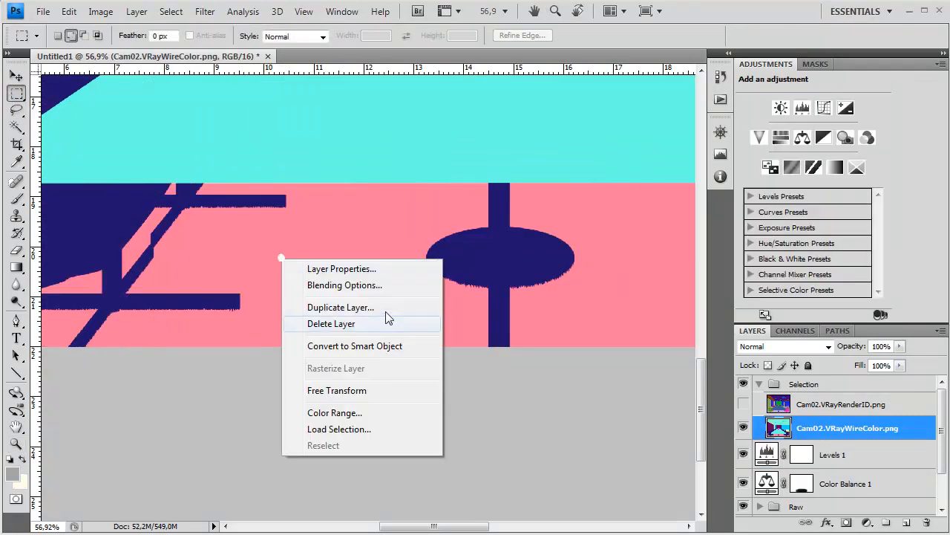
{"action": "left_click", "coordinate": [353, 412]}
{"action": "left_click", "coordinate": [308, 252]}
{"action": "left_click", "coordinate": [766, 184]}
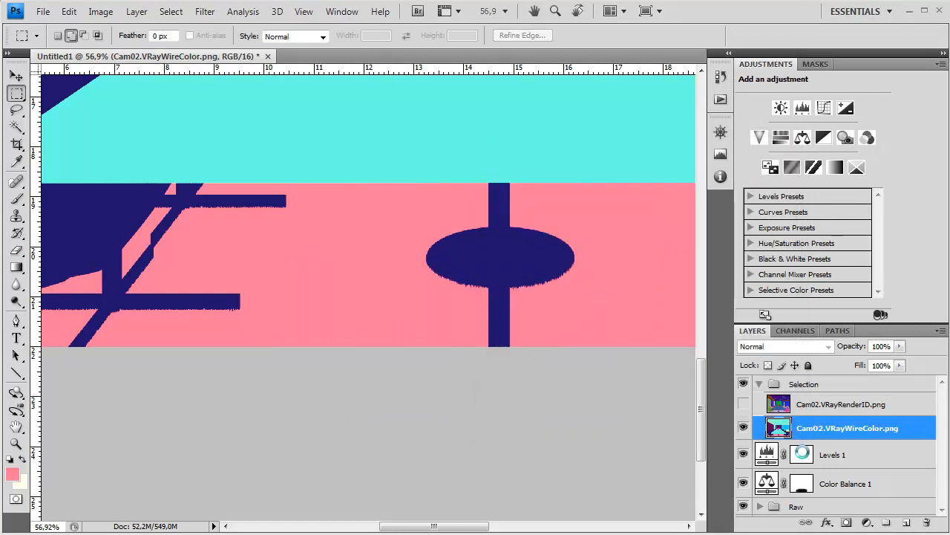
{"action": "left_click", "coordinate": [744, 429]}
Paint the selected floor area black on the Levels 1 layer mask with the 400 px brush at 100% opacity.
{"action": "left_click", "coordinate": [802, 455]}
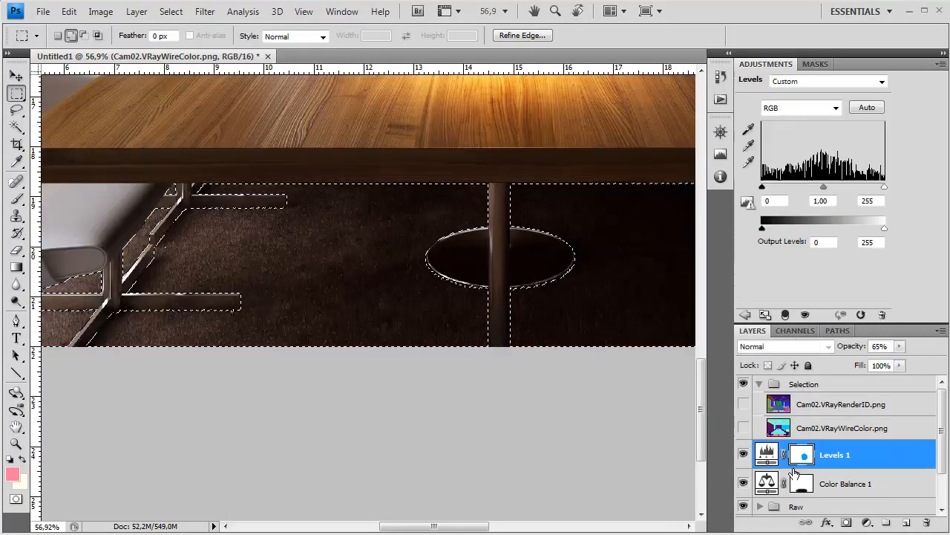
{"action": "left_click_drag", "start_coordinate": [16, 199], "coordinate": [49, 195]}
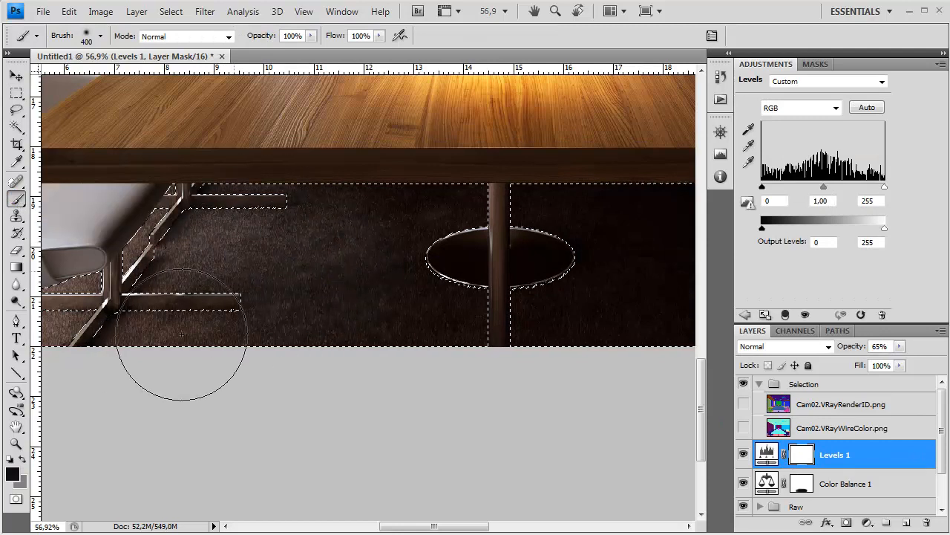
{"action": "mouse_move", "coordinate": [445, 351]}
{"action": "left_mouse_down"}
{"action": "mouse_move", "coordinate": [502, 239]}
{"action": "mouse_move", "coordinate": [359, 375]}
{"action": "mouse_move", "coordinate": [487, 519]}
{"action": "left_mouse_up"}
{"action": "scroll", "coordinate": [523, 437], "scroll_direction": "down", "scroll_amount": 6}
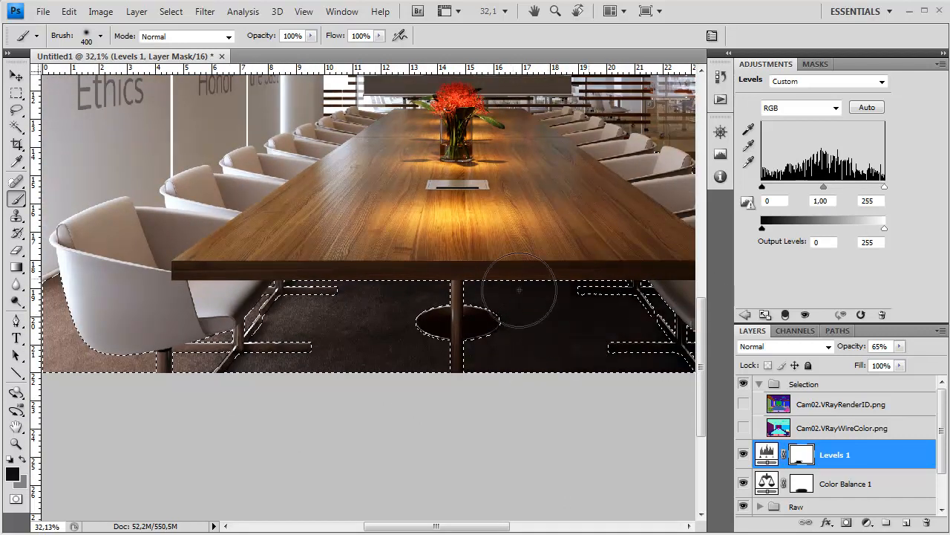
{"action": "scroll", "coordinate": [371, 342], "scroll_direction": "down", "scroll_amount": 4}
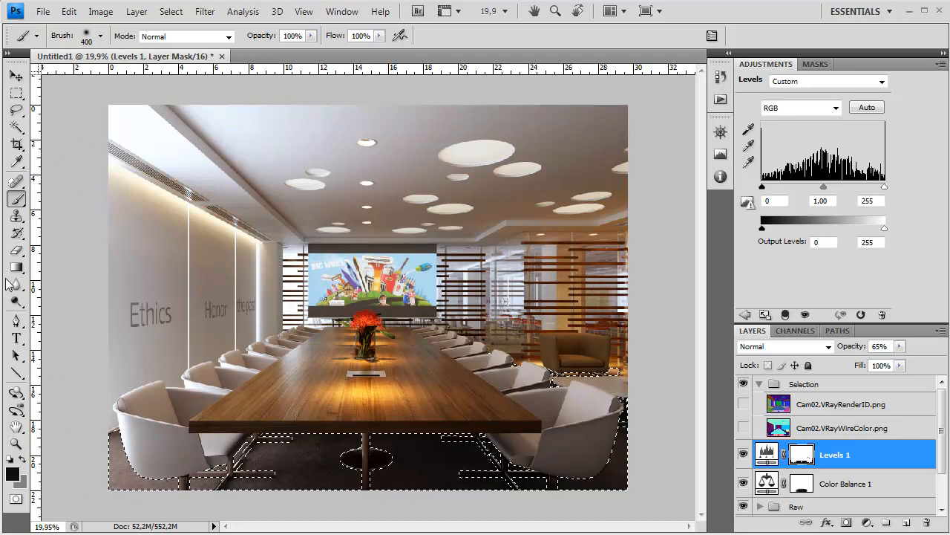
Clear the floor selection and examine the carpet around the front chair's legs up close.
{"action": "left_click", "coordinate": [16, 444]}
{"action": "double_click", "coordinate": [16, 444]}
{"action": "left_click_drag", "start_coordinate": [359, 285], "coordinate": [453, 151]}
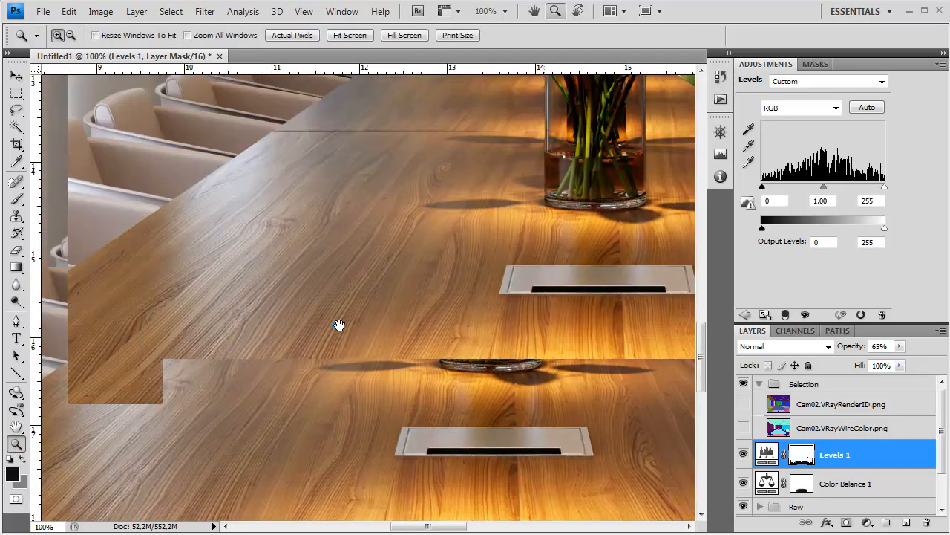
{"action": "left_click_drag", "start_coordinate": [187, 418], "coordinate": [261, 331]}
{"action": "key", "text": "ctrl+d"}
{"action": "left_click_drag", "start_coordinate": [283, 300], "coordinate": [233, 300]}
Compare the carpet with Levels 1 hidden and shown, and delete the Levels 1 layer mask.
{"action": "left_click", "coordinate": [743, 455]}
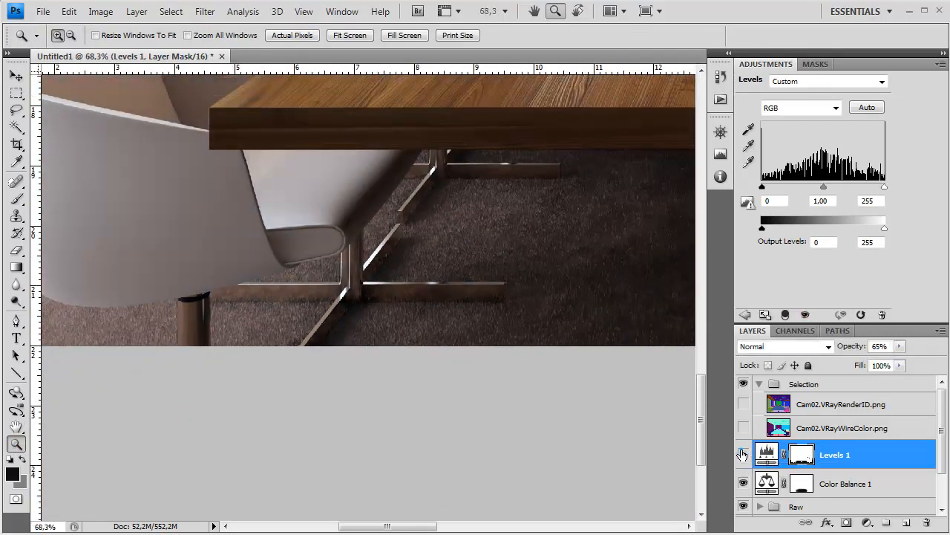
{"action": "left_click", "coordinate": [743, 455]}
{"action": "left_click_drag", "start_coordinate": [804, 458], "coordinate": [926, 525]}
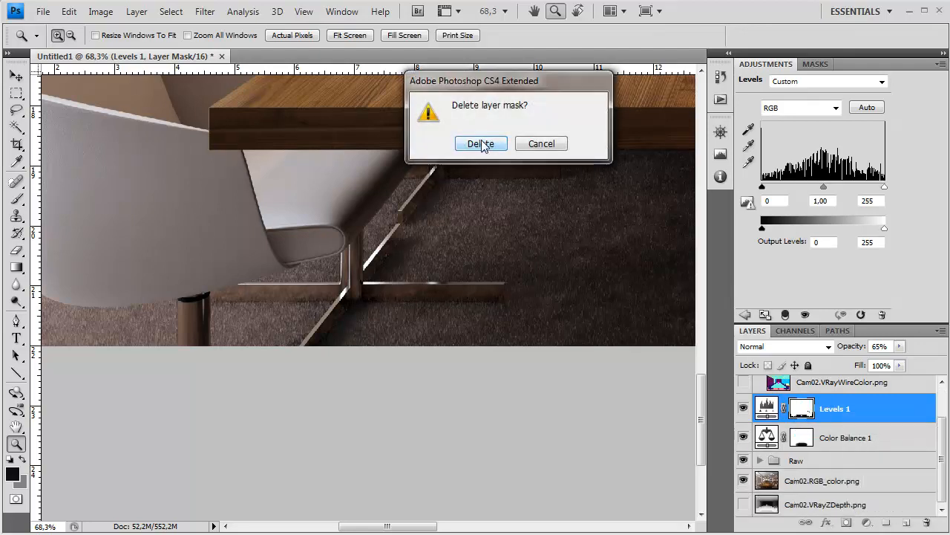
{"action": "left_click", "coordinate": [481, 144]}
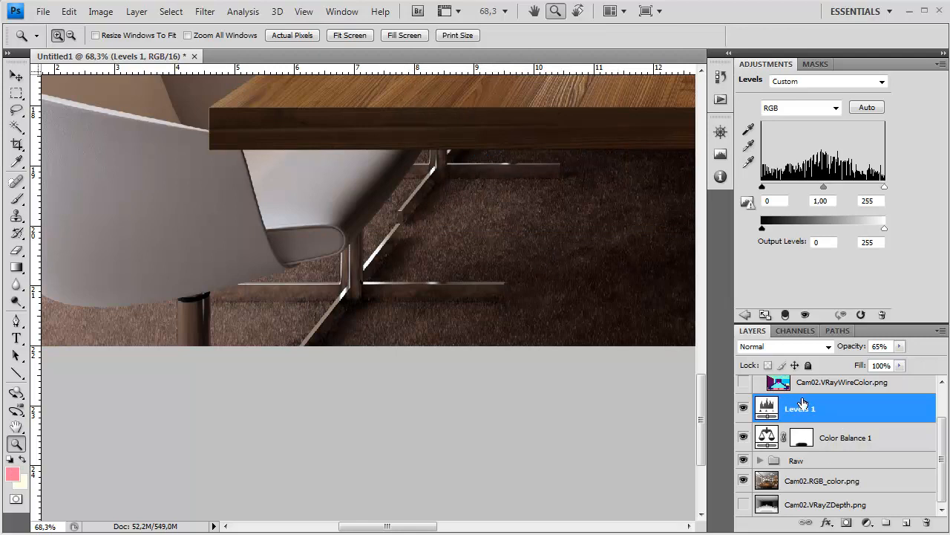
Add a blank layer mask to Levels 1 and select the pink floor of the Cam02.VRayWireColor.png layer with Color Range at fuzziness 28.
{"action": "left_click", "coordinate": [847, 523]}
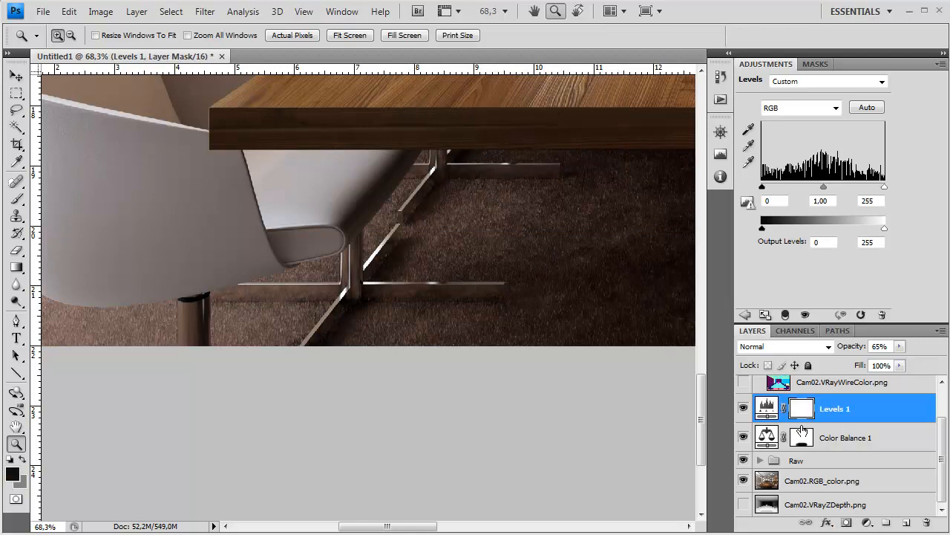
{"action": "left_click", "coordinate": [744, 383]}
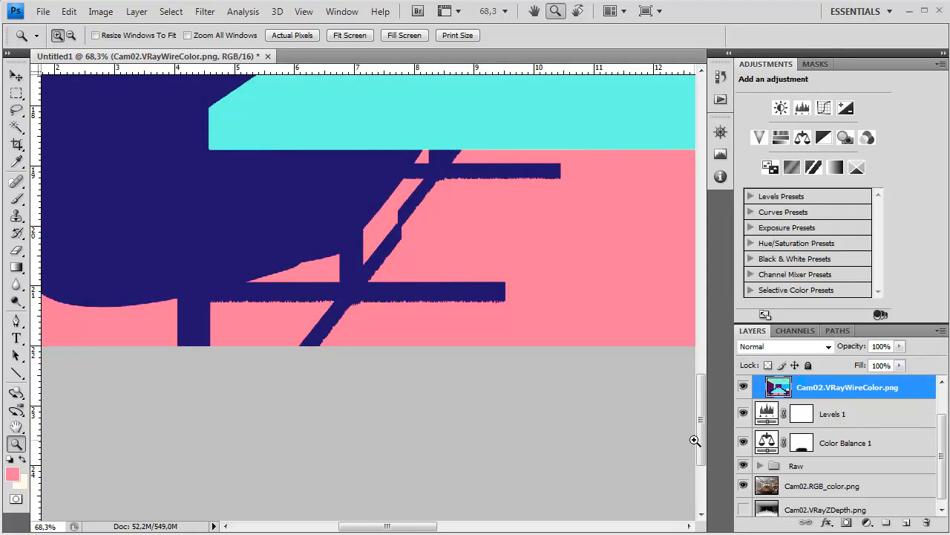
{"action": "left_click", "coordinate": [16, 93]}
{"action": "right_click", "coordinate": [440, 219]}
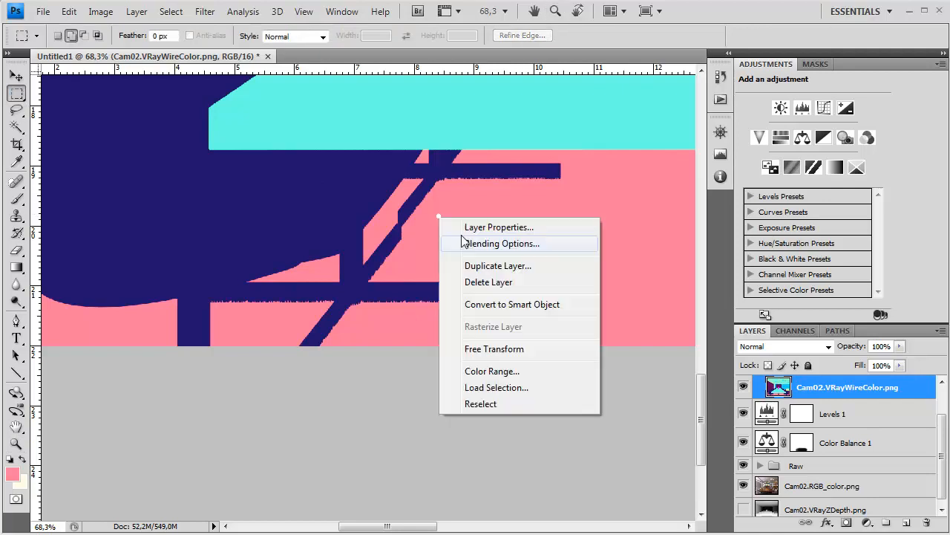
{"action": "left_click", "coordinate": [492, 371]}
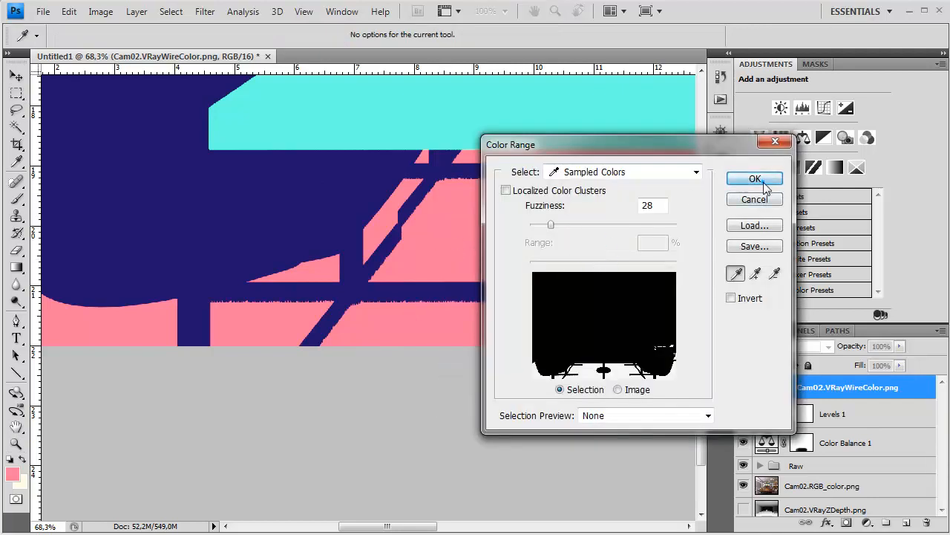
{"action": "left_click", "coordinate": [755, 179]}
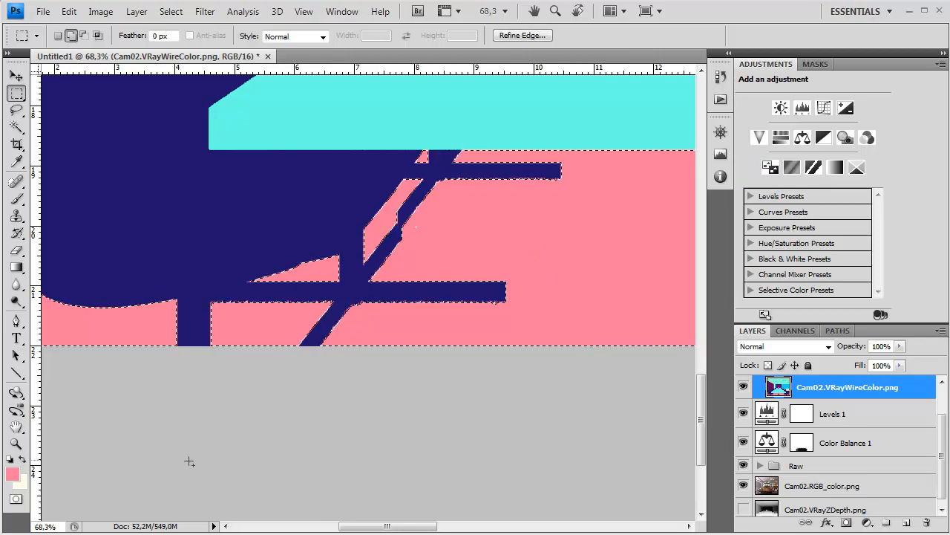
{"action": "left_click", "coordinate": [744, 387]}
Paint the selected floor area mid-gray (#737373) on the Levels 1 layer mask with the 400 px brush at 100% opacity.
{"action": "left_click", "coordinate": [802, 413]}
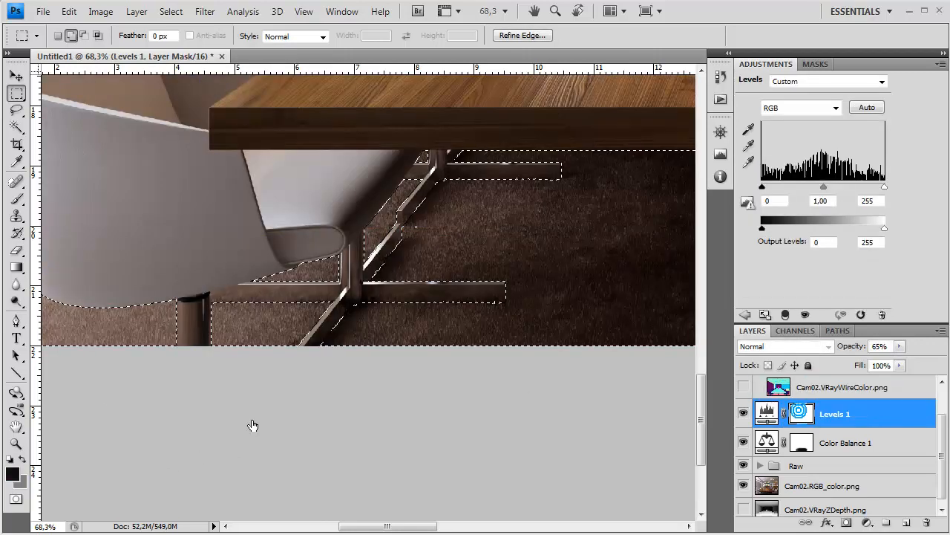
{"action": "left_click", "coordinate": [14, 472]}
{"action": "left_click", "coordinate": [251, 163]}
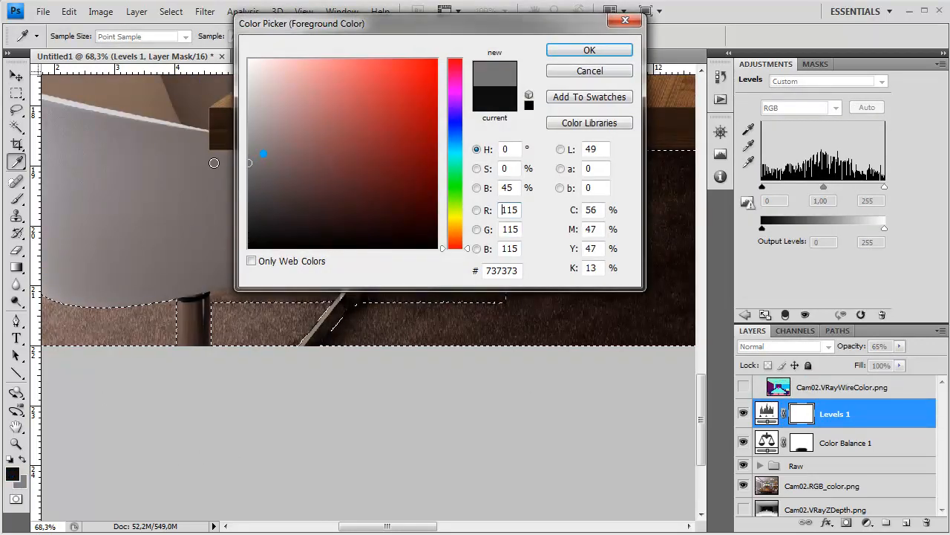
{"action": "left_click", "coordinate": [582, 52]}
{"action": "key", "text": "m"}
{"action": "left_click", "coordinate": [16, 198]}
{"action": "scroll", "coordinate": [282, 303], "scroll_direction": "down", "scroll_amount": 2}
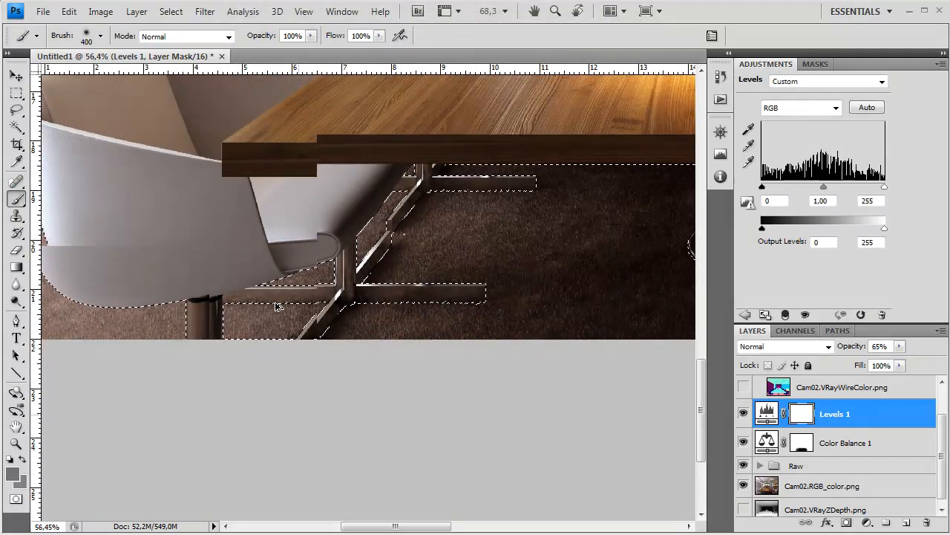
{"action": "scroll", "coordinate": [351, 304], "scroll_direction": "down", "scroll_amount": 2}
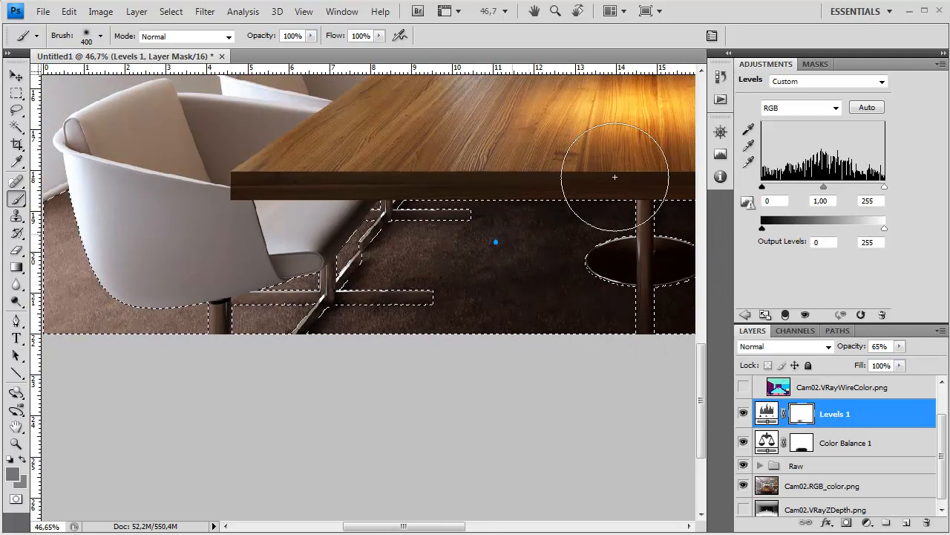
{"action": "left_click_drag", "start_coordinate": [605, 275], "coordinate": [163, 359]}
{"action": "left_click_drag", "start_coordinate": [242, 352], "coordinate": [153, 396]}
{"action": "mouse_move", "coordinate": [171, 334]}
{"action": "left_mouse_down"}
{"action": "mouse_move", "coordinate": [363, 346]}
{"action": "mouse_move", "coordinate": [293, 344]}
{"action": "mouse_move", "coordinate": [201, 388]}
{"action": "mouse_move", "coordinate": [520, 426]}
{"action": "left_mouse_up"}
{"action": "left_click_drag", "start_coordinate": [225, 427], "coordinate": [637, 440]}
{"action": "left_click_drag", "start_coordinate": [268, 424], "coordinate": [733, 372]}
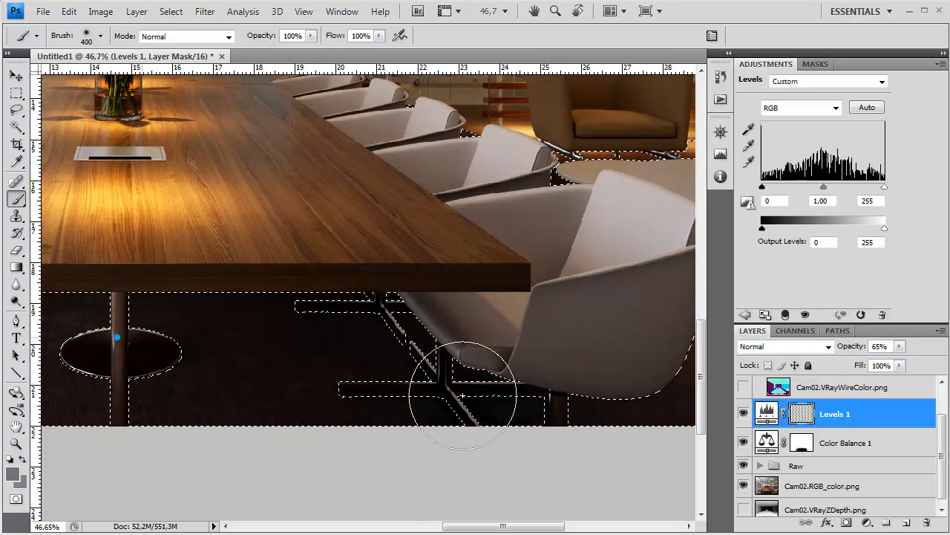
Clear the floor selection and compare the whole composite with the Cam02.RGB_color.png layer shown alone.
{"action": "double_click", "coordinate": [16, 444]}
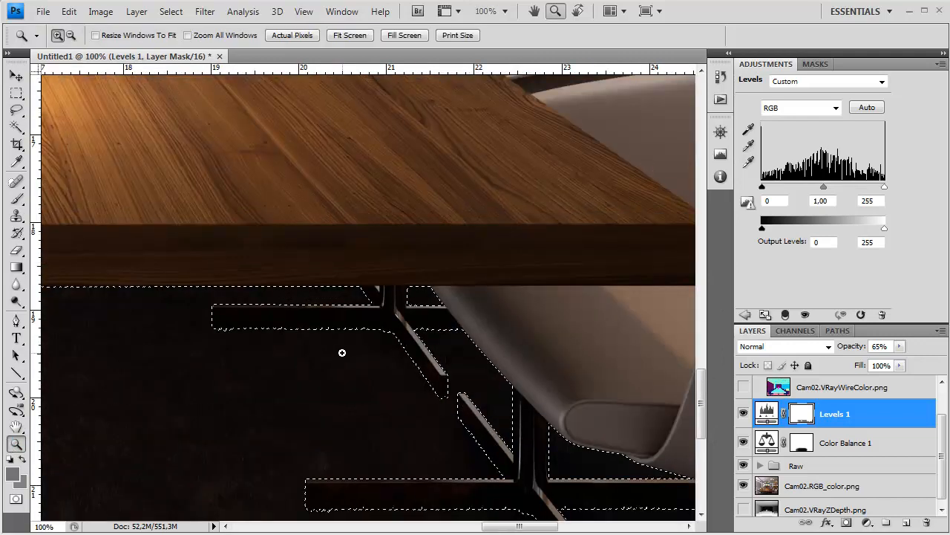
{"action": "right_click", "coordinate": [342, 354]}
{"action": "left_click", "coordinate": [393, 366]}
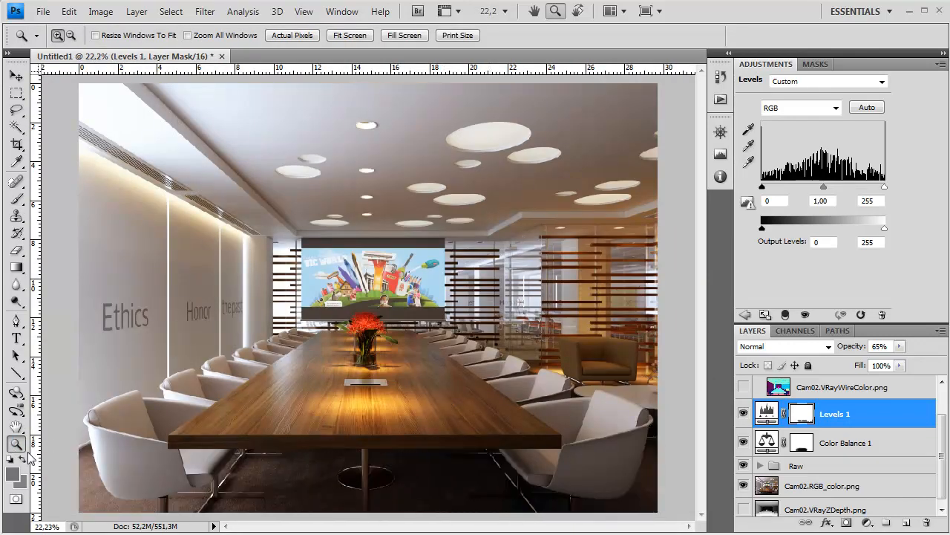
{"action": "left_click", "coordinate": [743, 485], "text": "alt"}
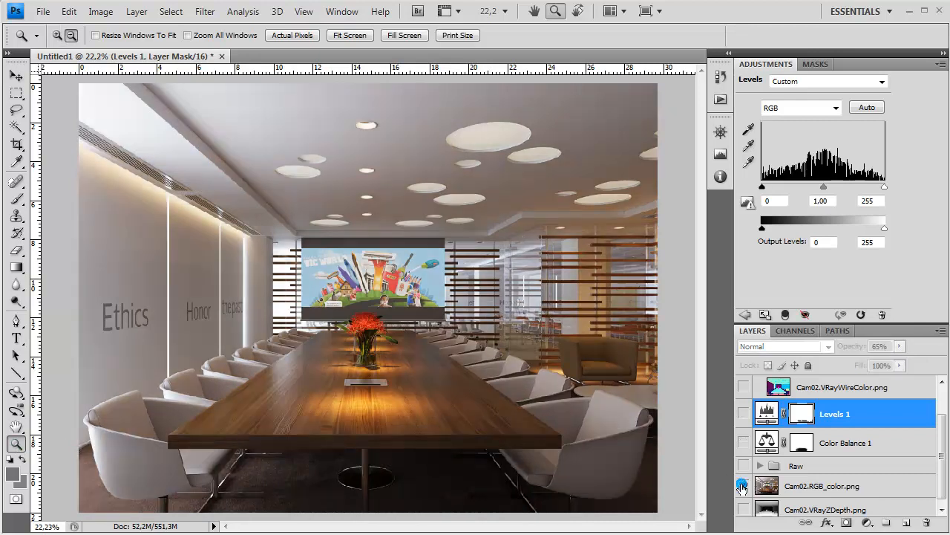
{"action": "left_click", "coordinate": [743, 486], "text": "alt"}
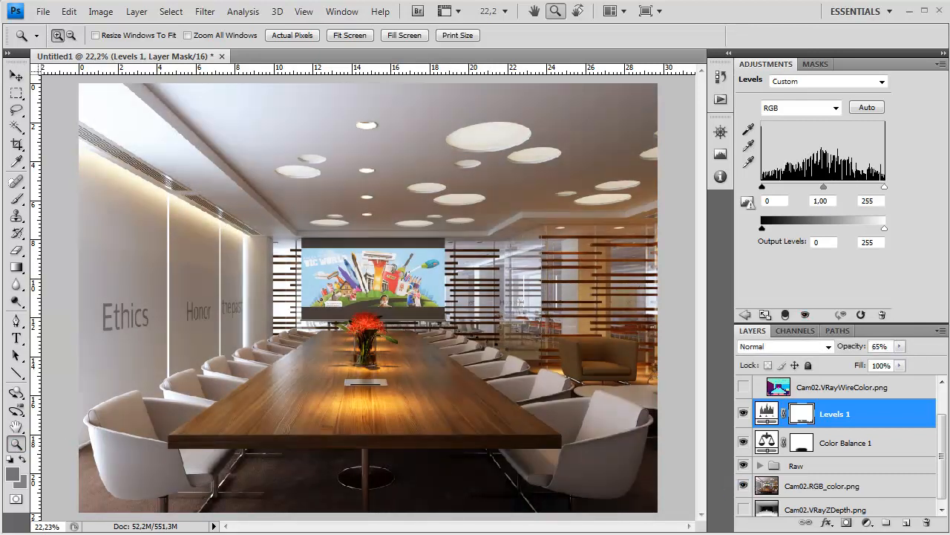
Compare the dark carpet under the table at 100% zoom with the Cam02.RGB_color.png layer alone and with all layers shown.
{"action": "double_click", "coordinate": [18, 446]}
{"action": "left_click_drag", "start_coordinate": [420, 453], "coordinate": [367, 242]}
{"action": "left_click_drag", "start_coordinate": [609, 468], "coordinate": [437, 337]}
{"action": "left_click_drag", "start_coordinate": [287, 233], "coordinate": [600, 364]}
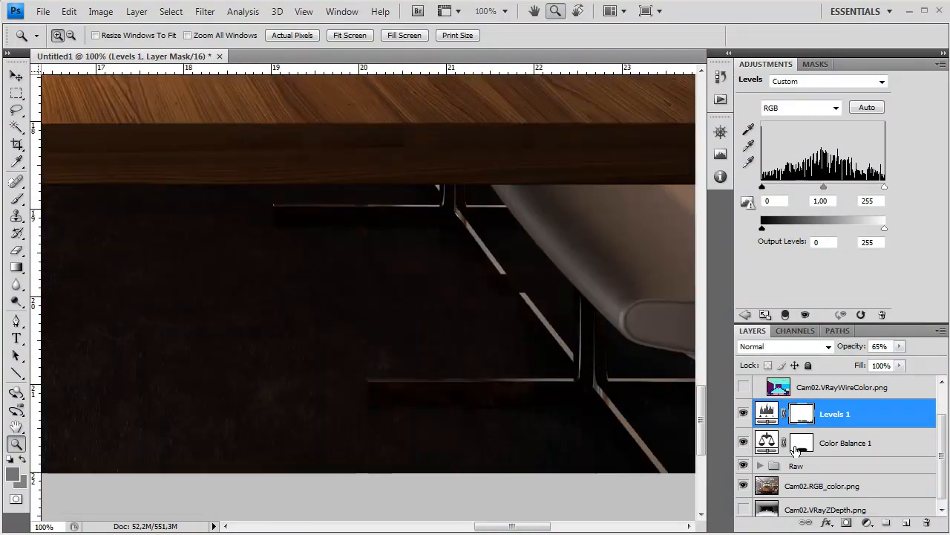
{"action": "key", "text": "alt"}
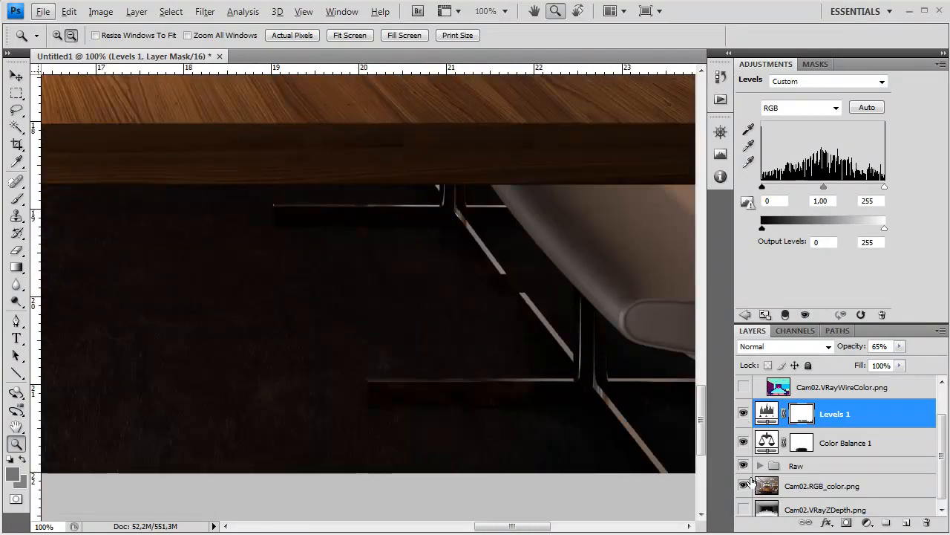
{"action": "left_click", "coordinate": [744, 486], "text": "alt"}
{"action": "left_click", "coordinate": [744, 486], "text": "alt"}
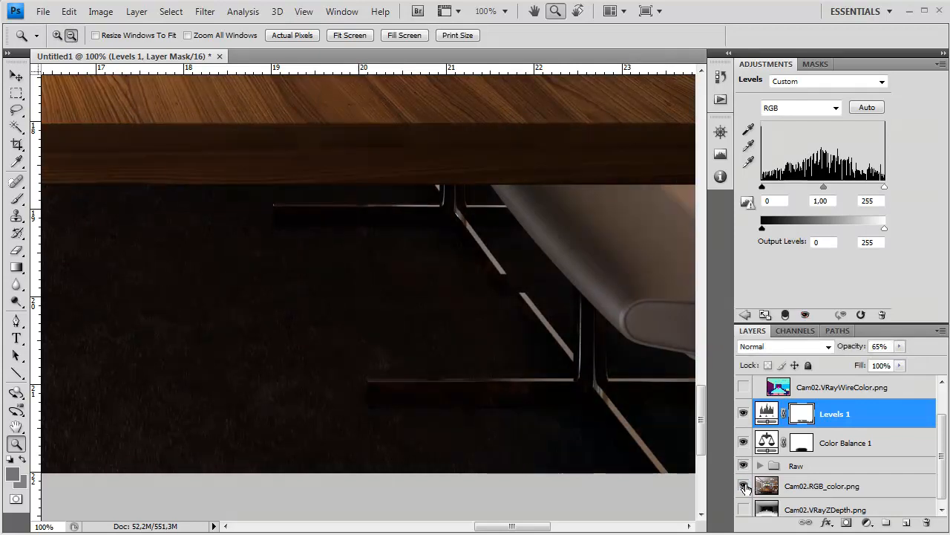
{"action": "left_click", "coordinate": [745, 487], "text": "alt"}
{"action": "left_click", "coordinate": [744, 486], "text": "alt"}
{"action": "right_click", "coordinate": [398, 281]}
{"action": "left_click", "coordinate": [438, 296]}
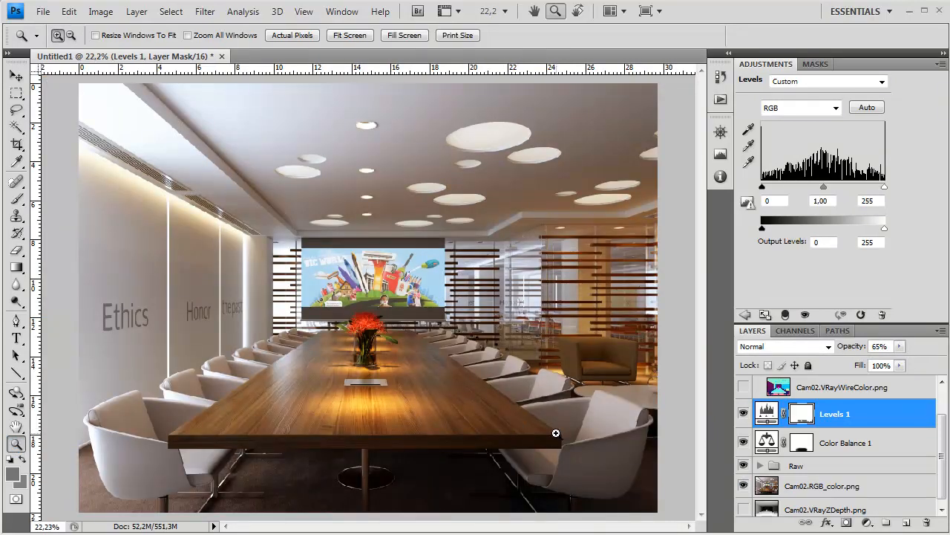
Compare the full image repeatedly between the original Cam02.RGB_color.png render alone and the corrected composite.
{"action": "left_click", "coordinate": [743, 486], "text": "alt"}
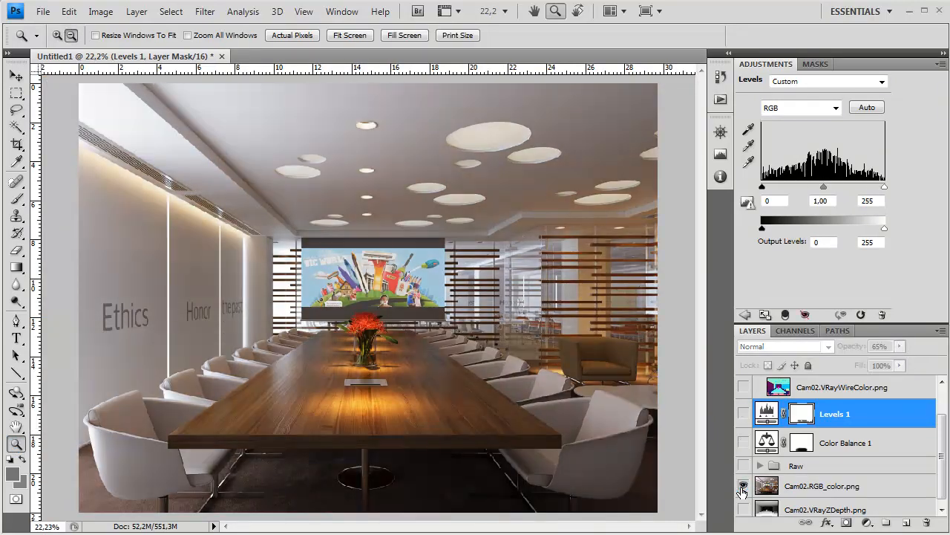
{"action": "left_click", "coordinate": [743, 486], "text": "alt"}
{"action": "left_click", "coordinate": [743, 488], "text": "alt"}
{"action": "left_click", "coordinate": [743, 487], "text": "alt"}
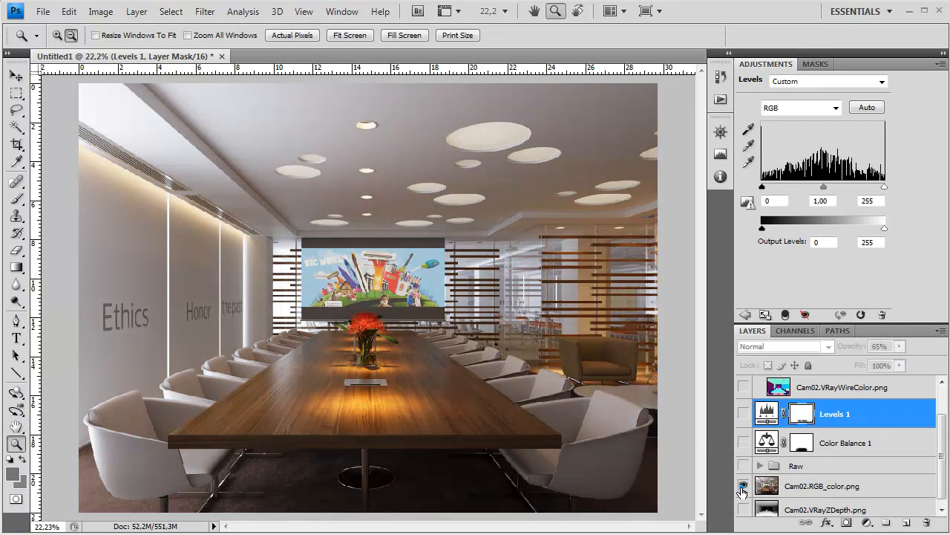
{"action": "left_click", "coordinate": [743, 487], "text": "alt"}
{"action": "left_click", "coordinate": [744, 487], "text": "alt"}
{"action": "left_click", "coordinate": [744, 487], "text": "alt"}
{"action": "left_click", "coordinate": [744, 487], "text": "alt"}
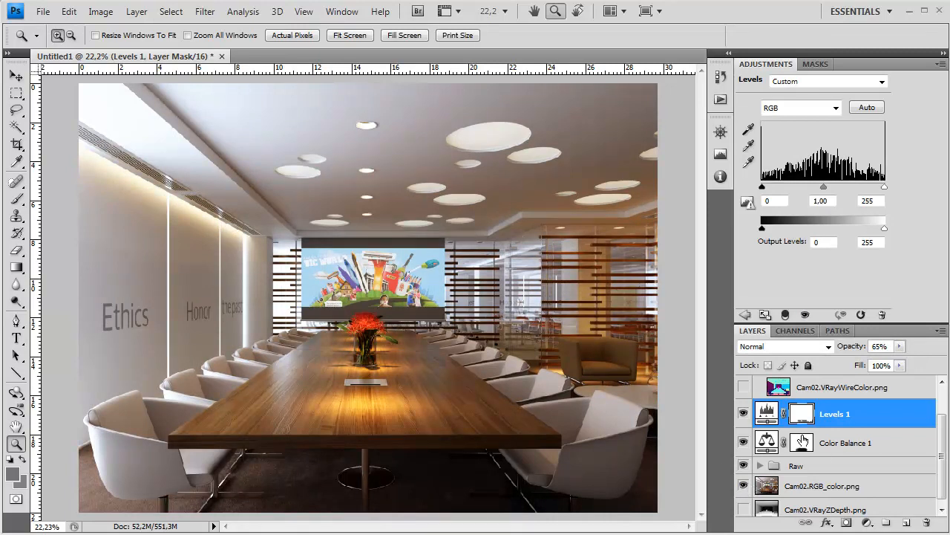
Select the Levels 1 adjustment instead of its mask and examine the front-left chair and table corner at 100% zoom.
{"action": "left_click", "coordinate": [852, 414]}
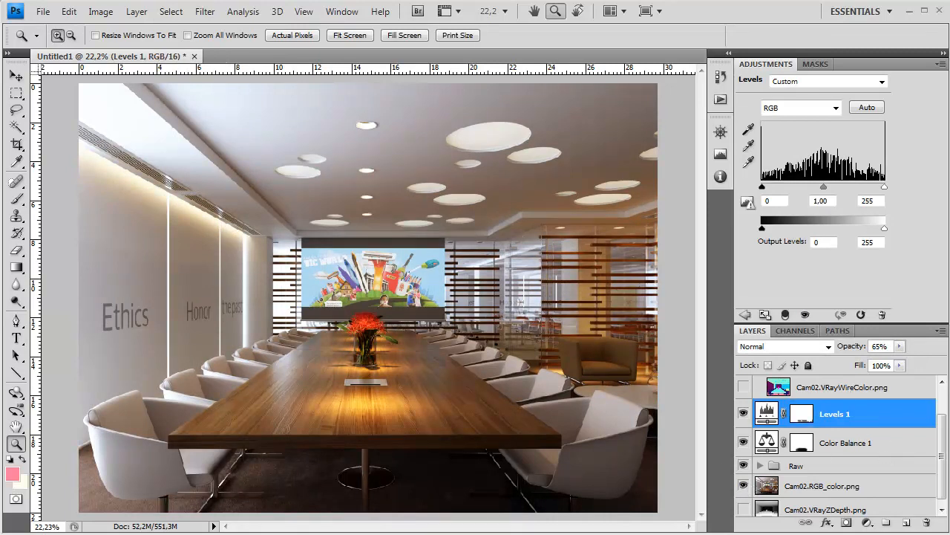
{"action": "double_click", "coordinate": [16, 447]}
{"action": "left_click_drag", "start_coordinate": [82, 476], "coordinate": [374, 253]}
{"action": "left_click_drag", "start_coordinate": [225, 315], "coordinate": [403, 208]}
{"action": "left_click_drag", "start_coordinate": [260, 310], "coordinate": [371, 275]}
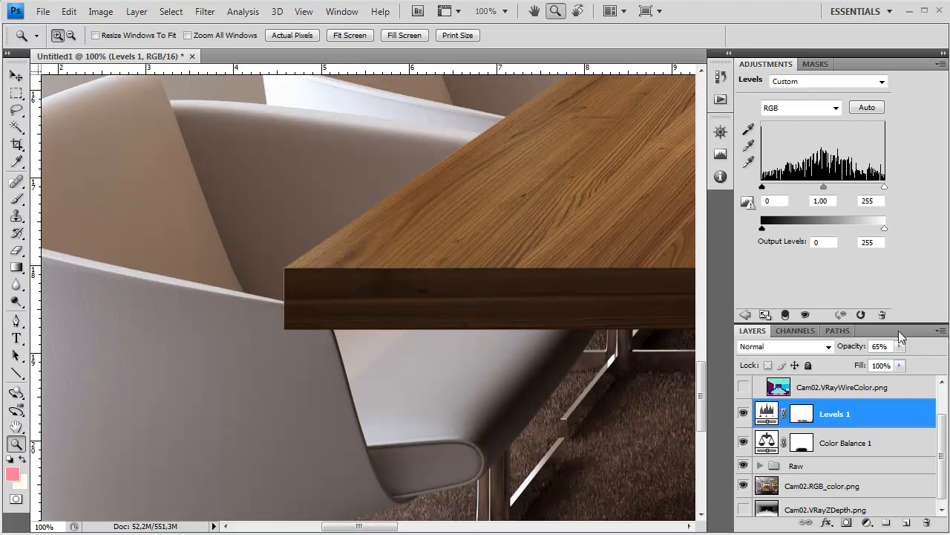
Select the pink floor area of Cam02.VRayWireColor.png again with Color Range at fuzziness 28, showing that layer only for the sampling.
{"action": "left_click", "coordinate": [826, 393]}
{"action": "left_click", "coordinate": [742, 392]}
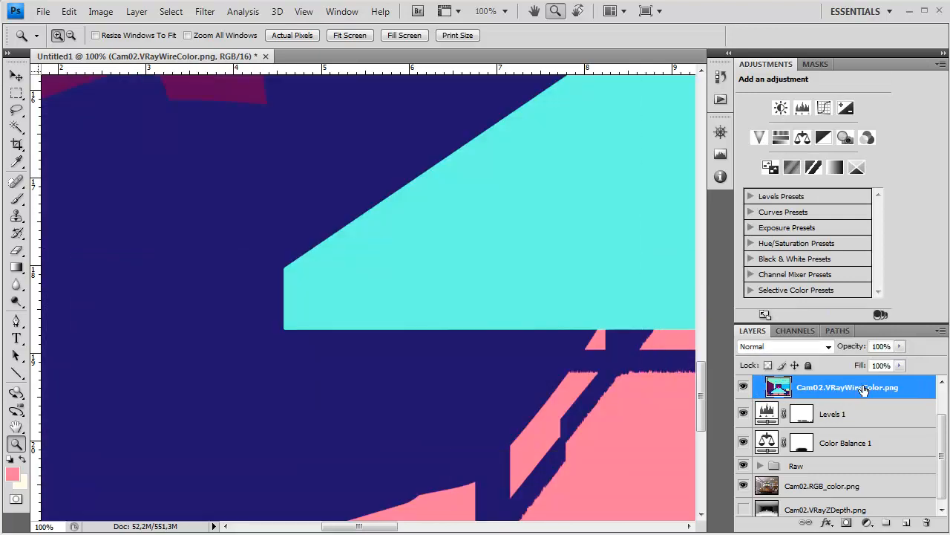
{"action": "scroll", "coordinate": [852, 461], "scroll_direction": "up", "scroll_amount": 1}
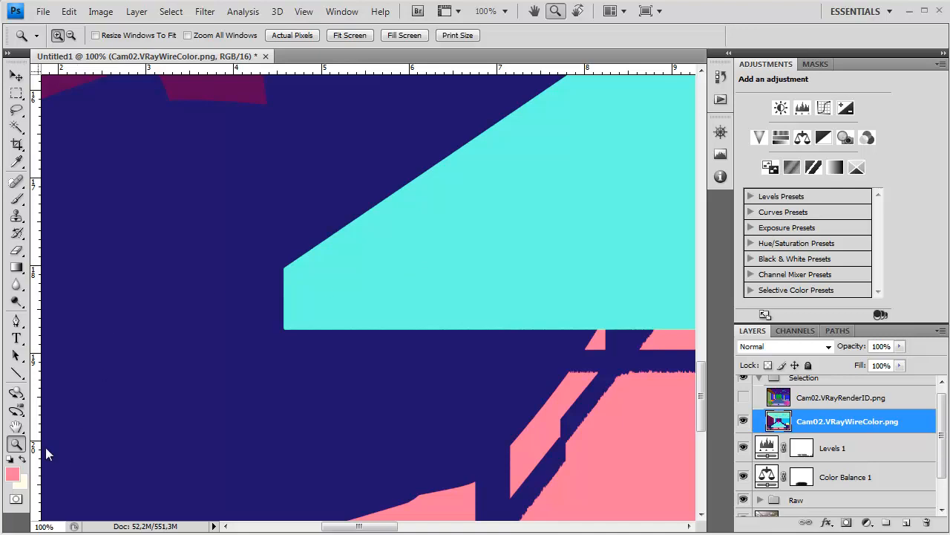
{"action": "right_click", "coordinate": [306, 303]}
{"action": "left_click", "coordinate": [382, 315]}
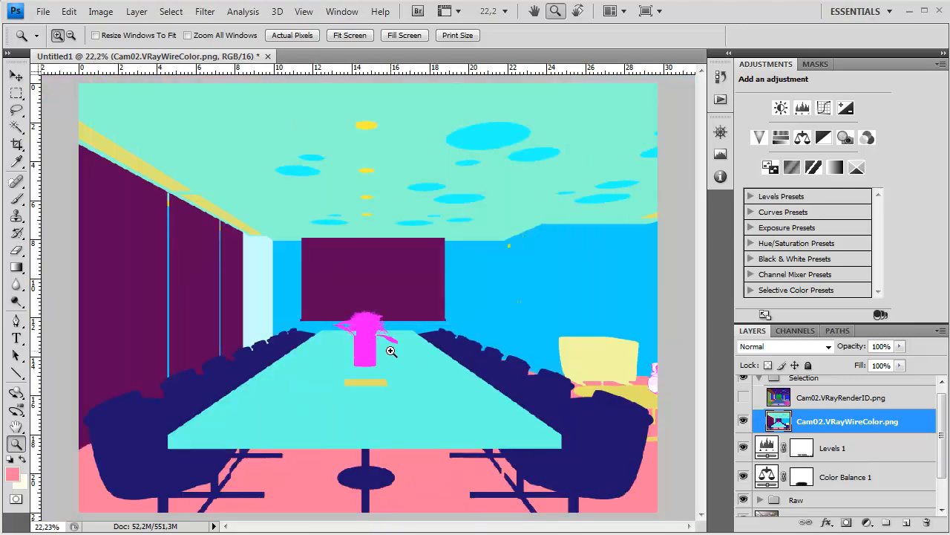
{"action": "left_click", "coordinate": [16, 93]}
{"action": "right_click", "coordinate": [323, 343]}
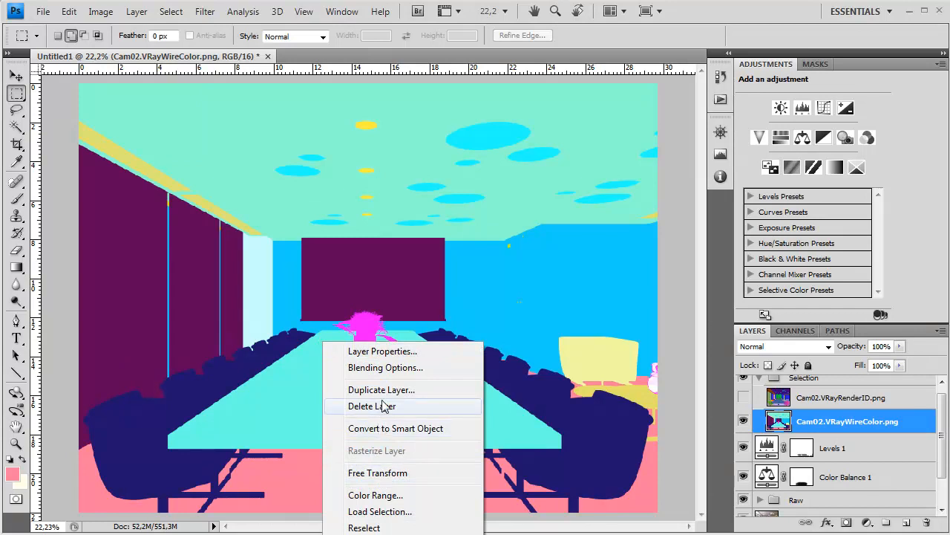
{"action": "left_click", "coordinate": [384, 490]}
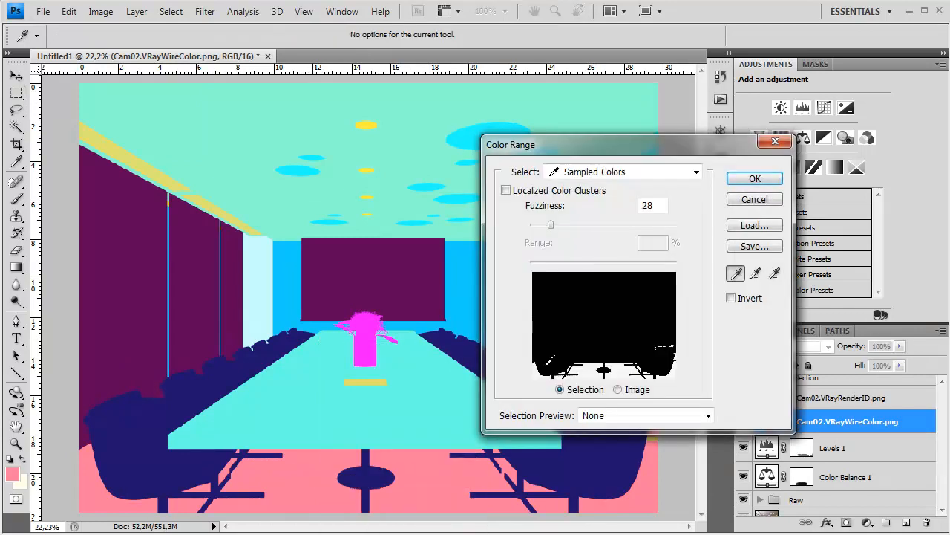
{"action": "left_click", "coordinate": [754, 178]}
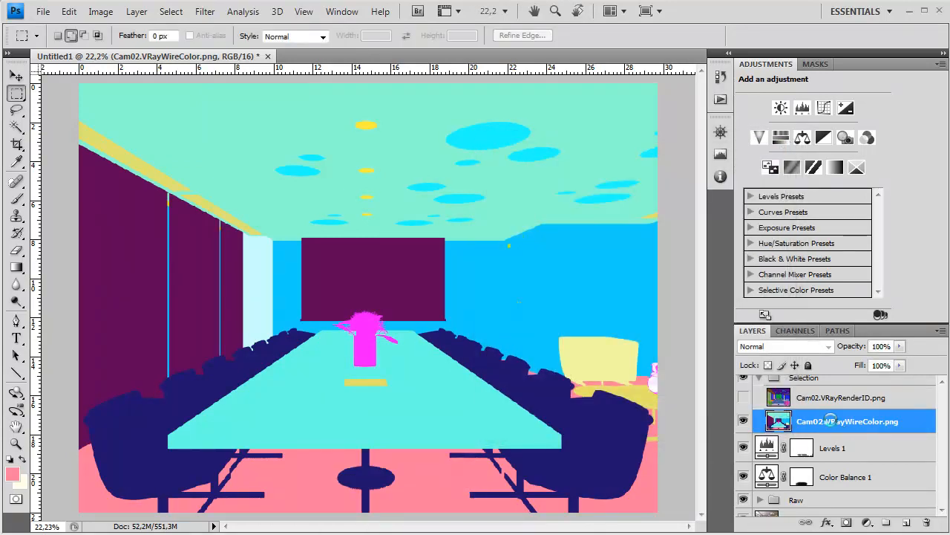
{"action": "left_click", "coordinate": [744, 421]}
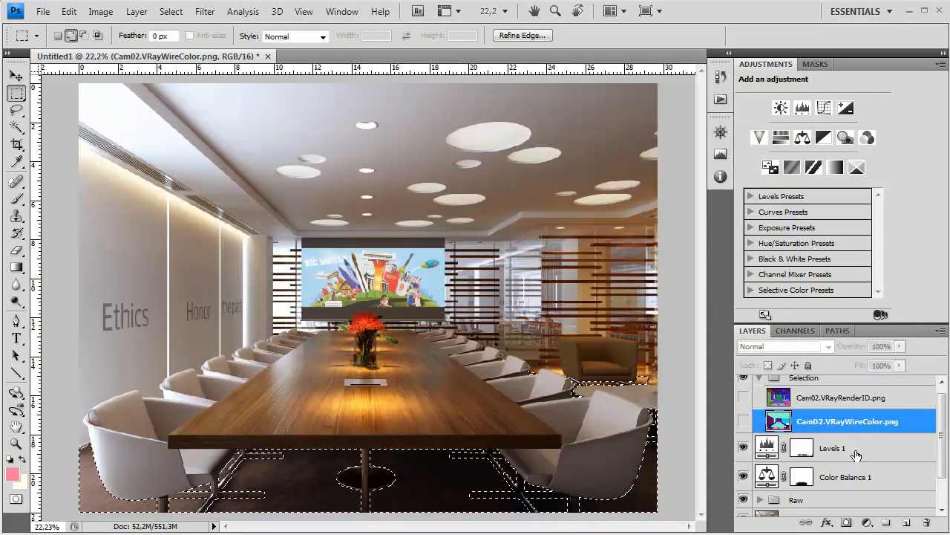
Add a Selective Color adjustment layer above Levels 1, masked to the selected floor, and make the adjustment active instead of its mask.
{"action": "left_click", "coordinate": [862, 453]}
{"action": "left_click", "coordinate": [867, 522]}
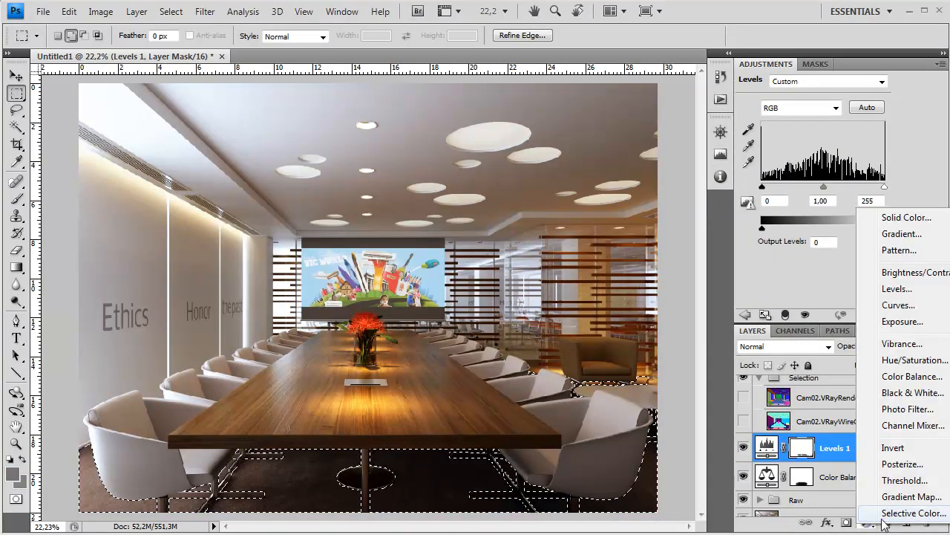
{"action": "left_click", "coordinate": [904, 511]}
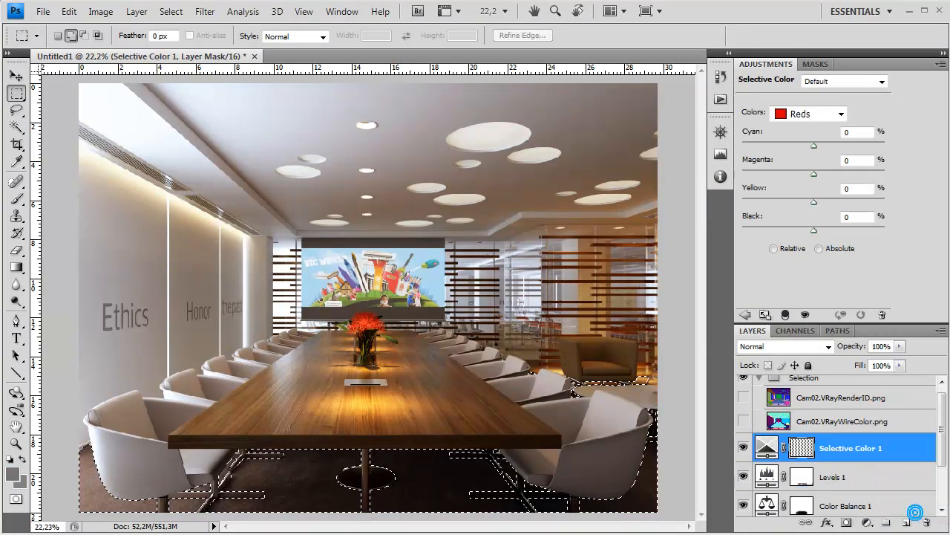
{"action": "left_click", "coordinate": [848, 449]}
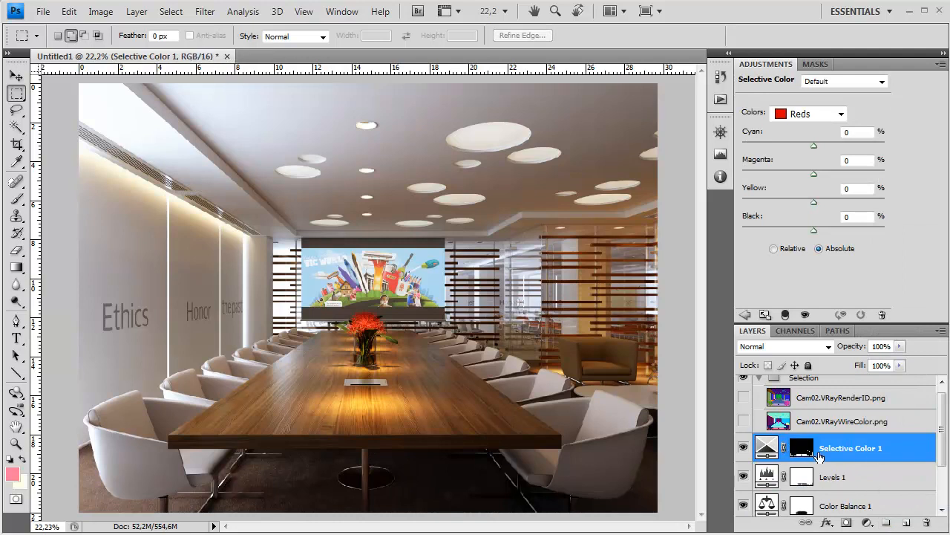
Examine the carpet around the front-left chair's legs up close and under the table.
{"action": "double_click", "coordinate": [16, 446]}
{"action": "left_click_drag", "start_coordinate": [326, 371], "coordinate": [549, 174]}
{"action": "left_click_drag", "start_coordinate": [348, 324], "coordinate": [585, 179]}
{"action": "left_click_drag", "start_coordinate": [395, 310], "coordinate": [590, 167]}
{"action": "left_click_drag", "start_coordinate": [312, 394], "coordinate": [386, 230]}
{"action": "left_click_drag", "start_coordinate": [346, 352], "coordinate": [381, 294]}
{"action": "scroll", "coordinate": [305, 230], "scroll_direction": "down", "scroll_amount": 3}
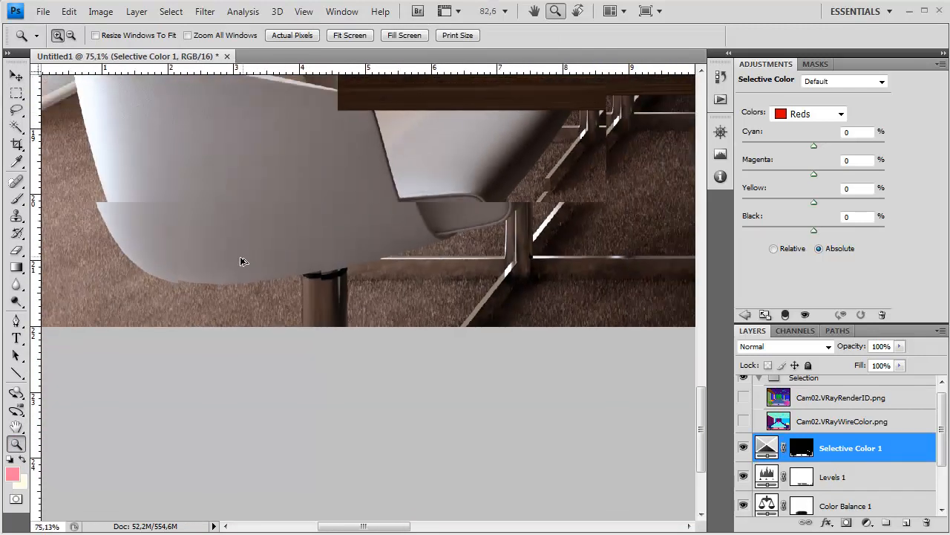
{"action": "scroll", "coordinate": [474, 308], "scroll_direction": "down", "scroll_amount": 3}
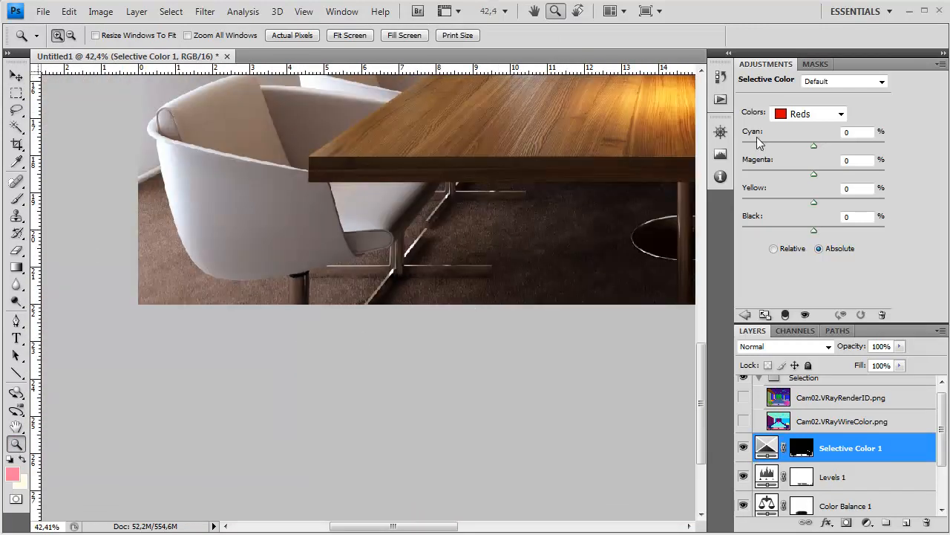
Set the Reds' black to -43% in the Selective Color 1 adjustment and compare the carpet with and without it.
{"action": "left_click", "coordinate": [830, 116]}
{"action": "left_click", "coordinate": [830, 121]}
{"action": "left_click_drag", "start_coordinate": [814, 231], "coordinate": [777, 254]}
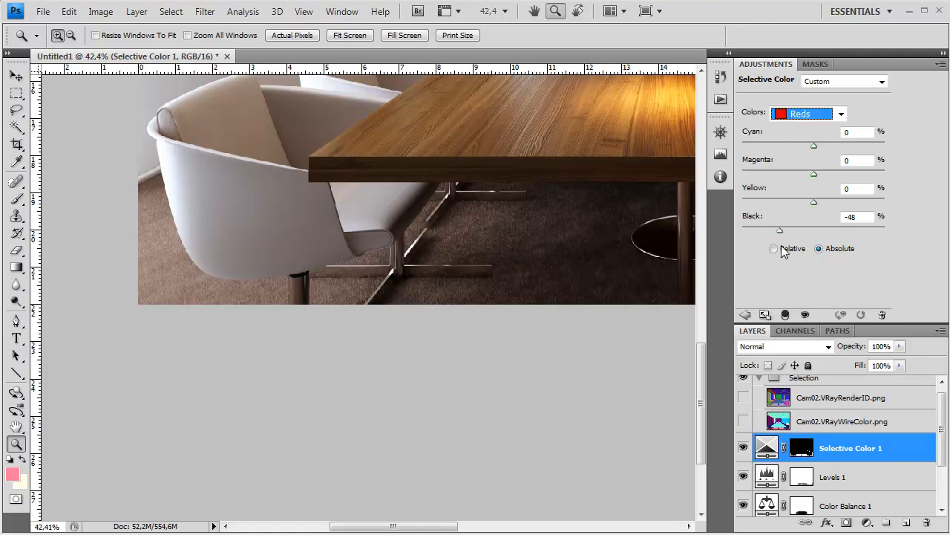
{"action": "left_click_drag", "start_coordinate": [586, 212], "coordinate": [283, 320]}
{"action": "left_click_drag", "start_coordinate": [408, 314], "coordinate": [208, 320]}
{"action": "left_click_drag", "start_coordinate": [433, 343], "coordinate": [367, 317]}
{"action": "left_click_drag", "start_coordinate": [584, 326], "coordinate": [498, 345]}
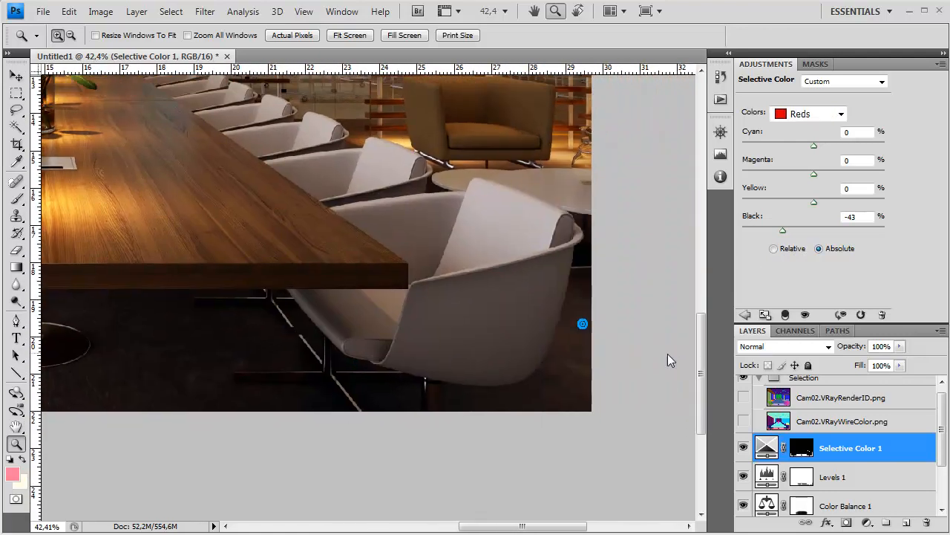
{"action": "left_click", "coordinate": [743, 448]}
{"action": "left_click", "coordinate": [744, 448]}
{"action": "left_click_drag", "start_coordinate": [235, 348], "coordinate": [480, 286]}
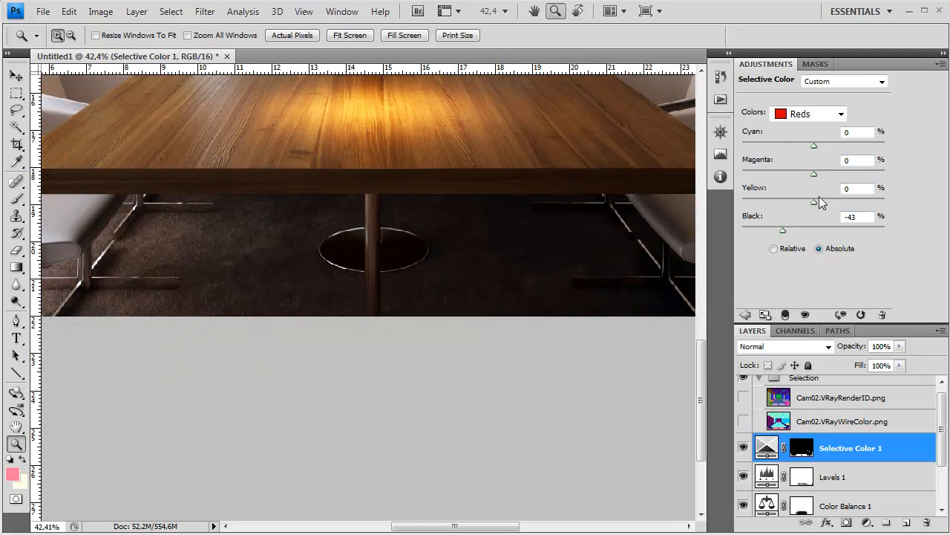
Set the Reds' magenta to -9% and yellow to +3% in Selective Color 1.
{"action": "left_click_drag", "start_coordinate": [814, 204], "coordinate": [761, 206]}
{"action": "mouse_move", "coordinate": [823, 182]}
{"action": "left_mouse_down"}
{"action": "mouse_move", "coordinate": [800, 183]}
{"action": "mouse_move", "coordinate": [807, 191]}
{"action": "left_mouse_up"}
{"action": "left_click_drag", "start_coordinate": [462, 193], "coordinate": [757, 179]}
{"action": "left_click_drag", "start_coordinate": [346, 237], "coordinate": [505, 246]}
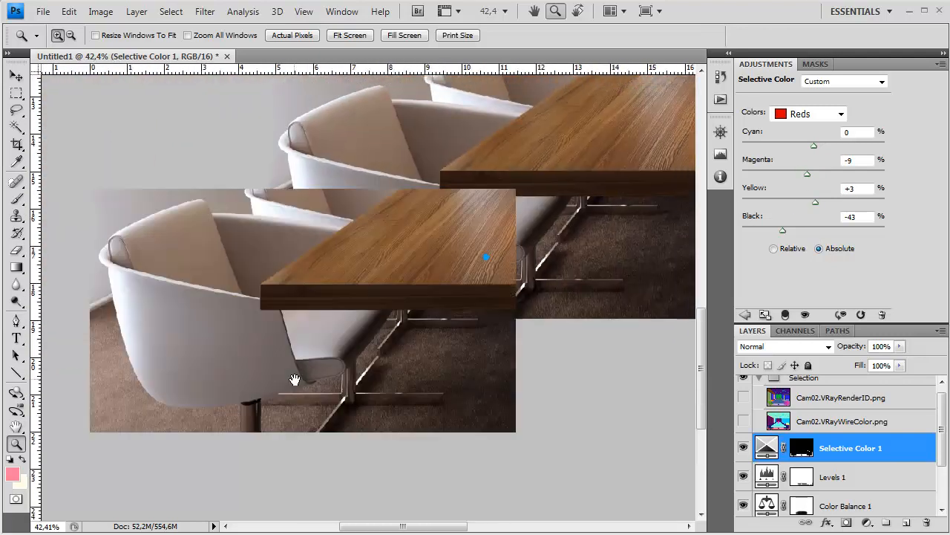
Compare the carpet with Selective Color 1 off and on, and examine it around the front-left chair and under the table.
{"action": "left_click", "coordinate": [745, 448]}
{"action": "left_click", "coordinate": [745, 448]}
{"action": "left_click", "coordinate": [745, 449]}
{"action": "left_click", "coordinate": [744, 449]}
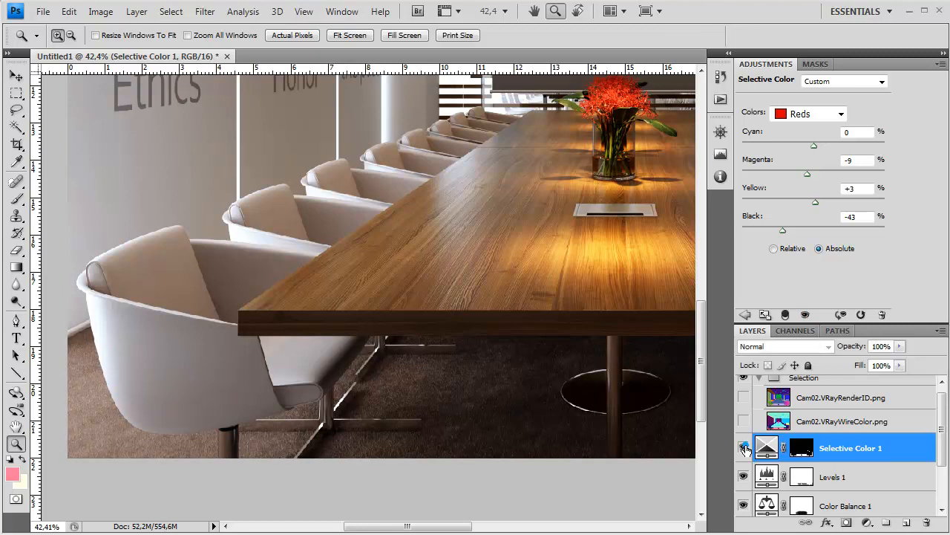
{"action": "left_click_drag", "start_coordinate": [530, 365], "coordinate": [366, 264]}
{"action": "mouse_move", "coordinate": [359, 231]}
{"action": "left_mouse_down"}
{"action": "mouse_move", "coordinate": [467, 361]}
{"action": "mouse_move", "coordinate": [617, 311]}
{"action": "left_mouse_up"}
{"action": "left_click_drag", "start_coordinate": [367, 297], "coordinate": [591, 253]}
{"action": "mouse_move", "coordinate": [480, 289]}
{"action": "left_mouse_down"}
{"action": "mouse_move", "coordinate": [499, 265]}
{"action": "mouse_move", "coordinate": [492, 302]}
{"action": "left_mouse_up"}
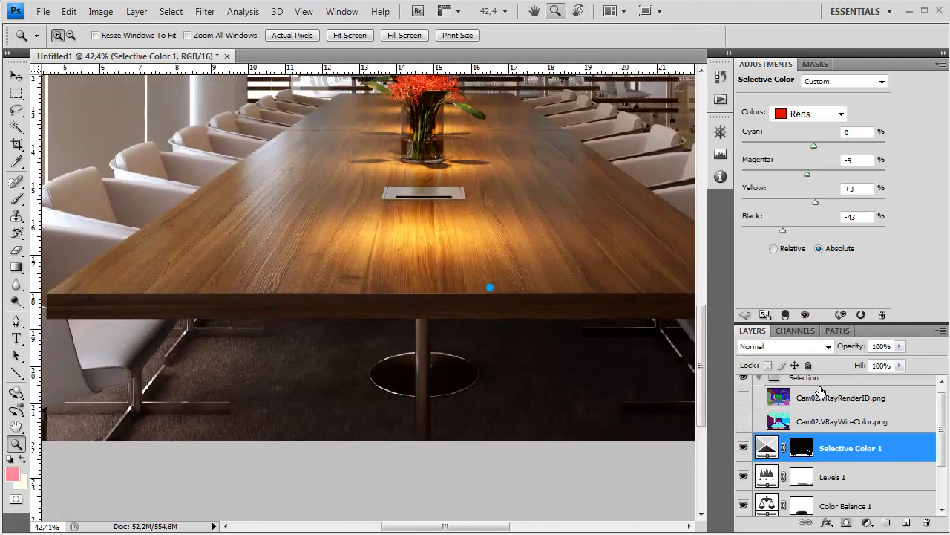
Show the Cam02.VRayWireColor.png layer and select its dark-blue chair areas with Color Range.
{"action": "left_click", "coordinate": [808, 421]}
{"action": "left_click", "coordinate": [744, 420]}
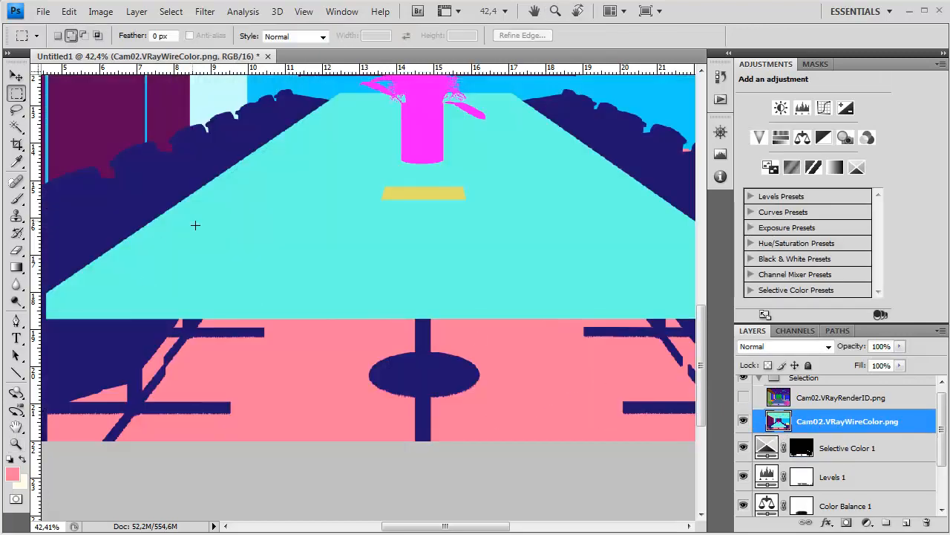
{"action": "key", "text": "m"}
{"action": "right_click", "coordinate": [179, 208]}
{"action": "left_click", "coordinate": [223, 369]}
{"action": "left_click", "coordinate": [94, 211]}
{"action": "left_click", "coordinate": [754, 178]}
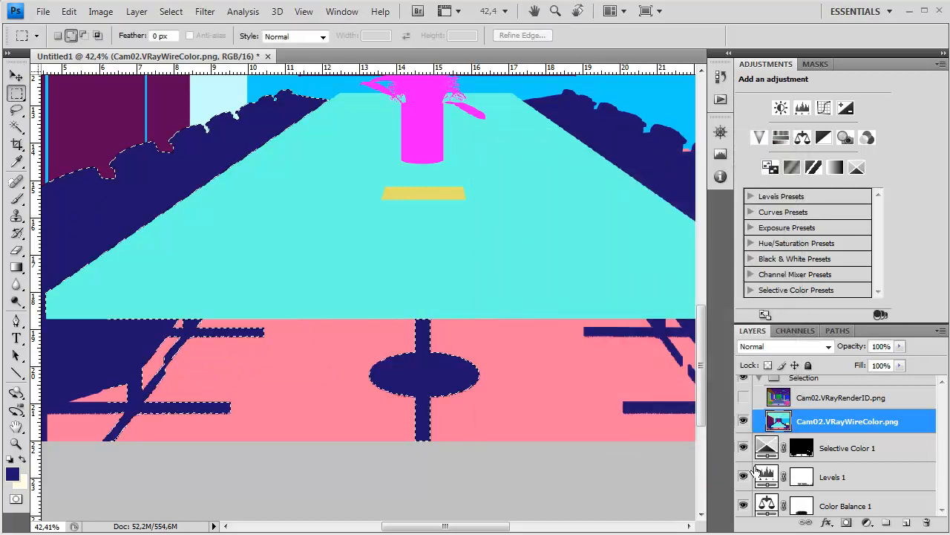
Hide Cam02.VRayWireColor.png and add a Selective Color adjustment layer above Selective Color 1, masked to the selected chairs.
{"action": "left_click", "coordinate": [744, 421]}
{"action": "left_click", "coordinate": [854, 449]}
{"action": "left_click", "coordinate": [867, 523]}
{"action": "left_click", "coordinate": [914, 512]}
In the chairs' Selective Color adjustment, set Reds to yellow -8% and black -15%, and Neutrals to black -5%.
{"action": "left_click_drag", "start_coordinate": [149, 242], "coordinate": [380, 339]}
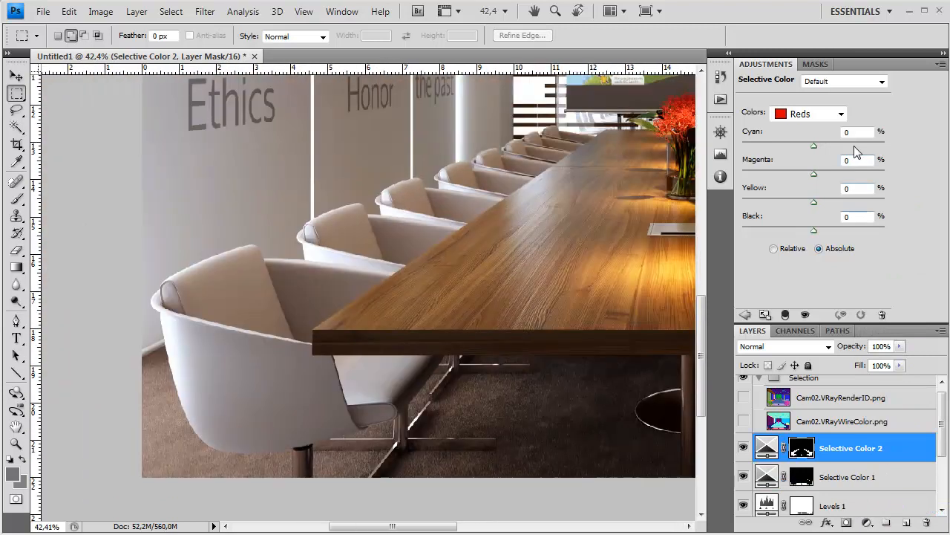
{"action": "mouse_move", "coordinate": [814, 230]}
{"action": "left_mouse_down"}
{"action": "mouse_move", "coordinate": [801, 231]}
{"action": "mouse_move", "coordinate": [815, 232]}
{"action": "mouse_move", "coordinate": [804, 233]}
{"action": "mouse_move", "coordinate": [801, 202]}
{"action": "mouse_move", "coordinate": [791, 204]}
{"action": "mouse_move", "coordinate": [836, 206]}
{"action": "mouse_move", "coordinate": [810, 220]}
{"action": "left_mouse_up"}
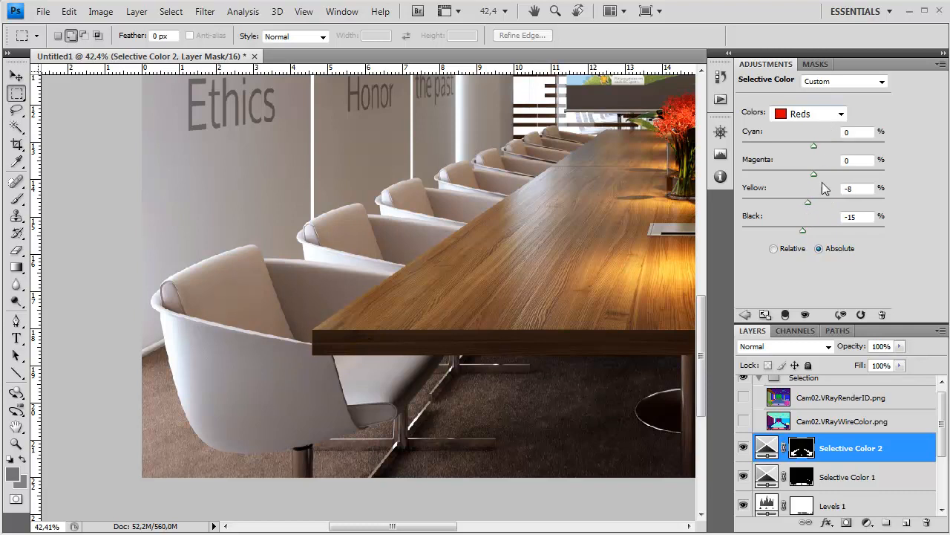
{"action": "left_click", "coordinate": [832, 118]}
{"action": "left_click", "coordinate": [809, 211]}
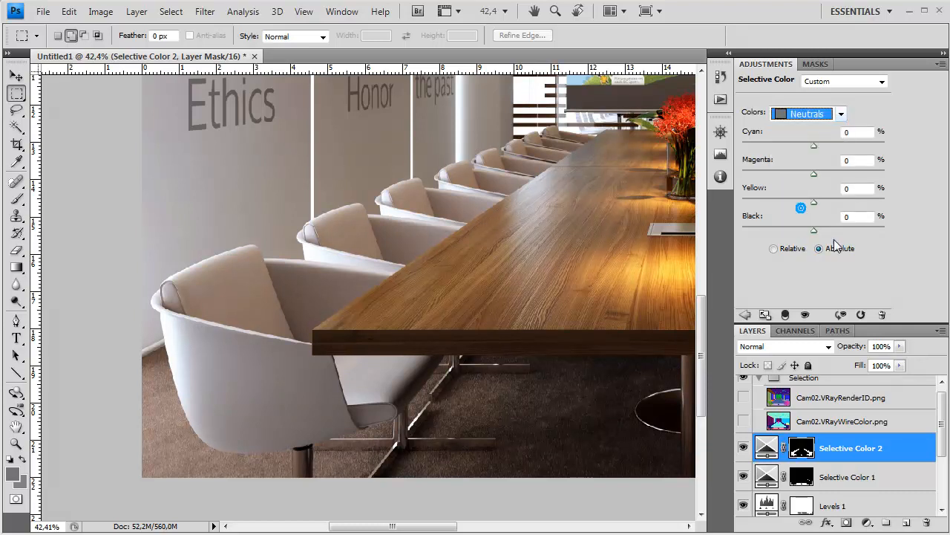
{"action": "left_click_drag", "start_coordinate": [814, 231], "coordinate": [811, 235]}
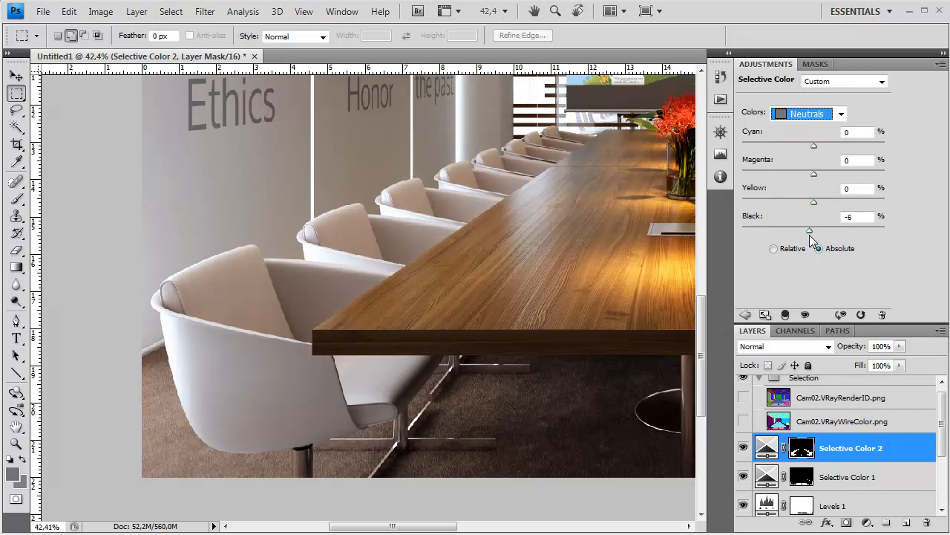
Examine the front-right chair at 100% zoom with Selective Color 2 switched off and on.
{"action": "left_click_drag", "start_coordinate": [608, 282], "coordinate": [135, 307]}
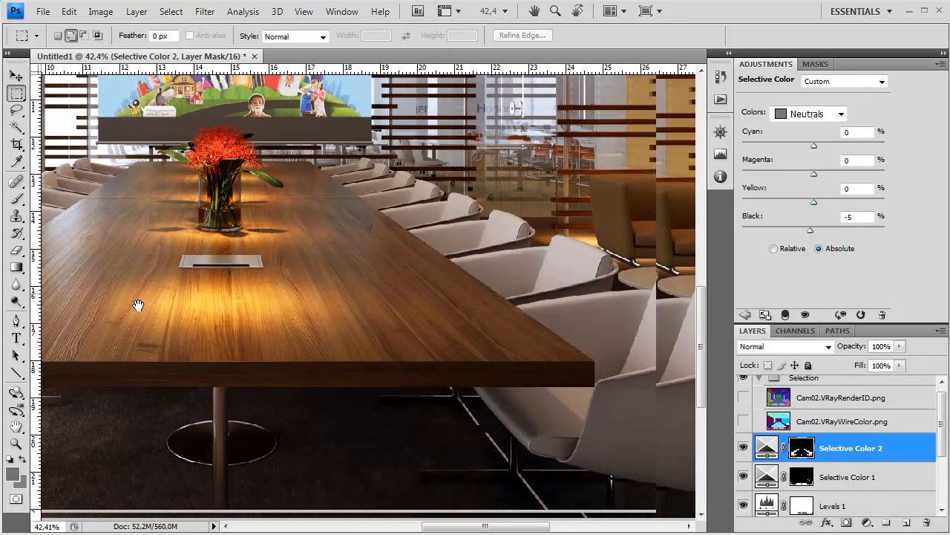
{"action": "left_click", "coordinate": [15, 444]}
{"action": "double_click", "coordinate": [13, 447]}
{"action": "left_click_drag", "start_coordinate": [501, 337], "coordinate": [70, 305]}
{"action": "left_click_drag", "start_coordinate": [334, 339], "coordinate": [173, 286]}
{"action": "left_click_drag", "start_coordinate": [265, 335], "coordinate": [339, 264]}
{"action": "left_click", "coordinate": [743, 448]}
{"action": "left_click", "coordinate": [743, 448]}
{"action": "left_click", "coordinate": [744, 447]}
{"action": "left_click", "coordinate": [744, 448]}
{"action": "left_click", "coordinate": [744, 447]}
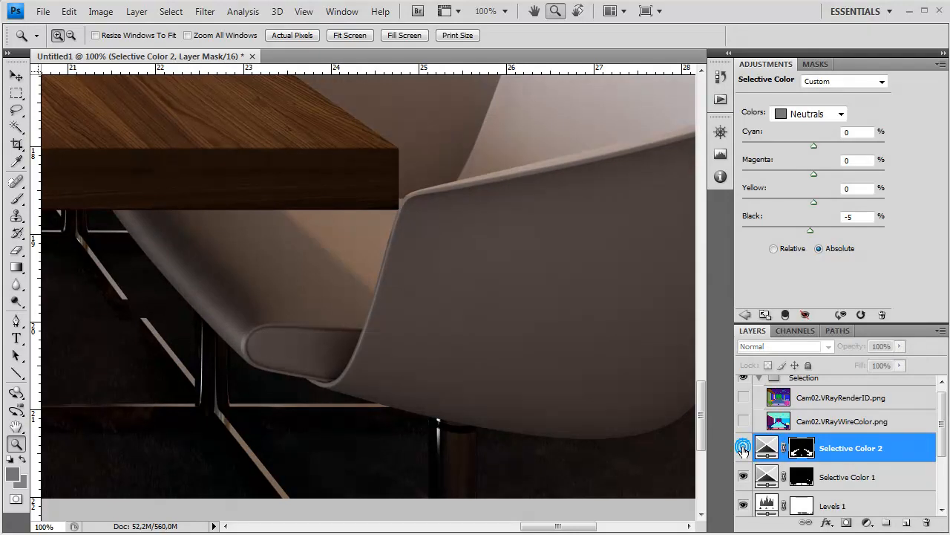
{"action": "left_click", "coordinate": [743, 447]}
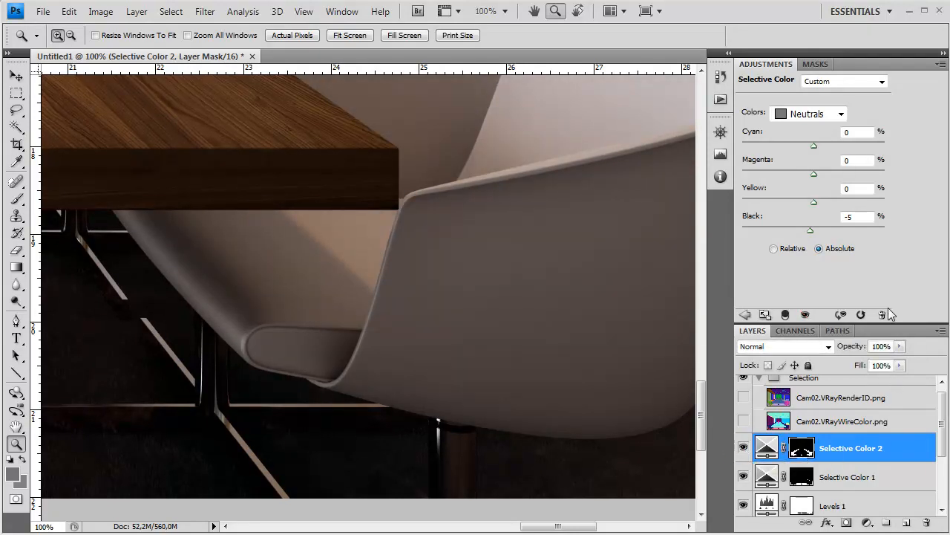
Set the Neutrals in Selective Color 2 to cyan +1%, magenta 0%, yellow +1% and black -4%.
{"action": "left_click_drag", "start_coordinate": [810, 232], "coordinate": [815, 205]}
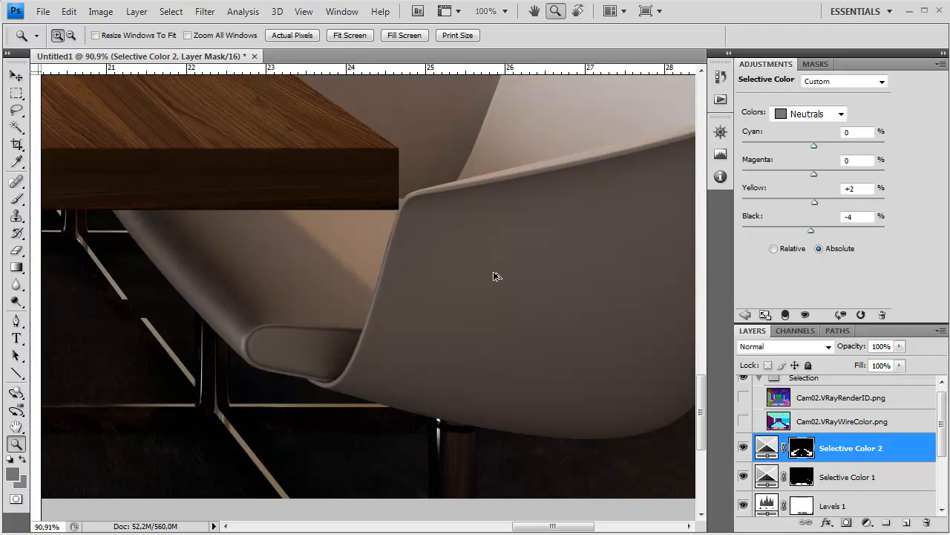
{"action": "scroll", "coordinate": [494, 276], "scroll_direction": "down", "scroll_amount": 9}
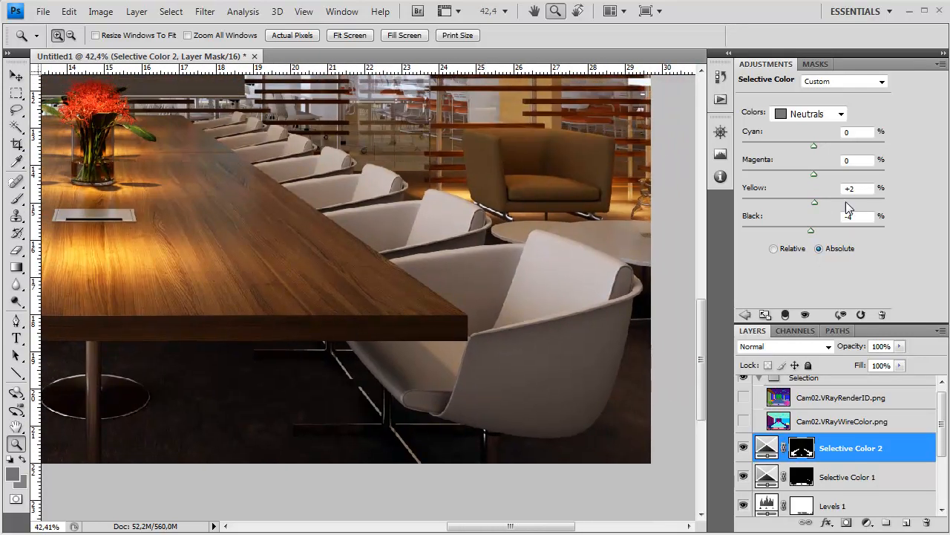
{"action": "left_click_drag", "start_coordinate": [815, 201], "coordinate": [807, 204]}
{"action": "left_click_drag", "start_coordinate": [813, 215], "coordinate": [814, 217]}
{"action": "left_click_drag", "start_coordinate": [813, 174], "coordinate": [815, 174]}
{"action": "double_click", "coordinate": [853, 165]}
{"action": "type", "text": "0"}
{"action": "left_click_drag", "start_coordinate": [816, 147], "coordinate": [816, 147]}
{"action": "mouse_move", "coordinate": [820, 158]}
{"action": "left_mouse_down"}
{"action": "mouse_move", "coordinate": [821, 171]}
{"action": "mouse_move", "coordinate": [811, 172]}
{"action": "left_mouse_up"}
{"action": "left_click_drag", "start_coordinate": [815, 185], "coordinate": [814, 188]}
Compare the whole image with Selective Color 2 off and on, and set its Reds to cyan +9%, magenta +1%, yellow +4%, black -4%.
{"action": "right_click", "coordinate": [344, 305]}
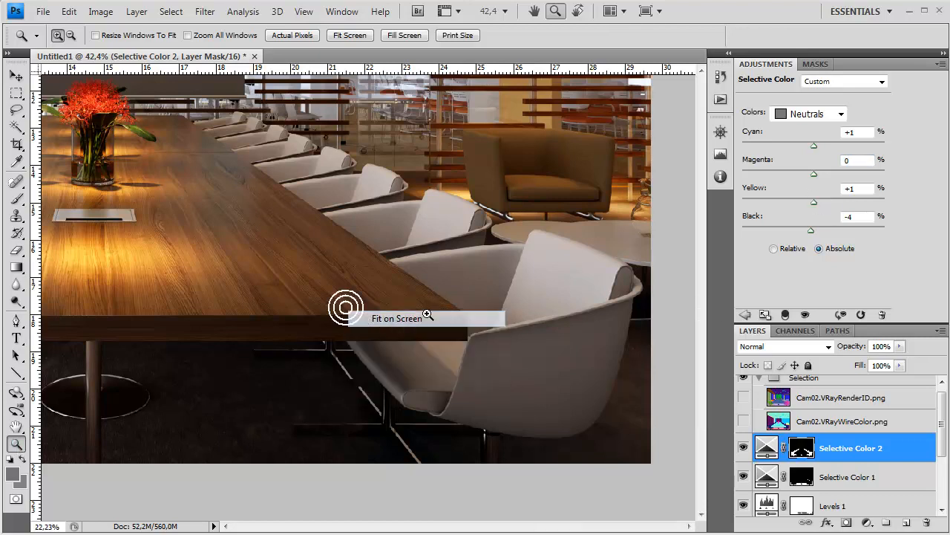
{"action": "left_click", "coordinate": [426, 314]}
{"action": "left_click", "coordinate": [742, 450]}
{"action": "left_click", "coordinate": [743, 451]}
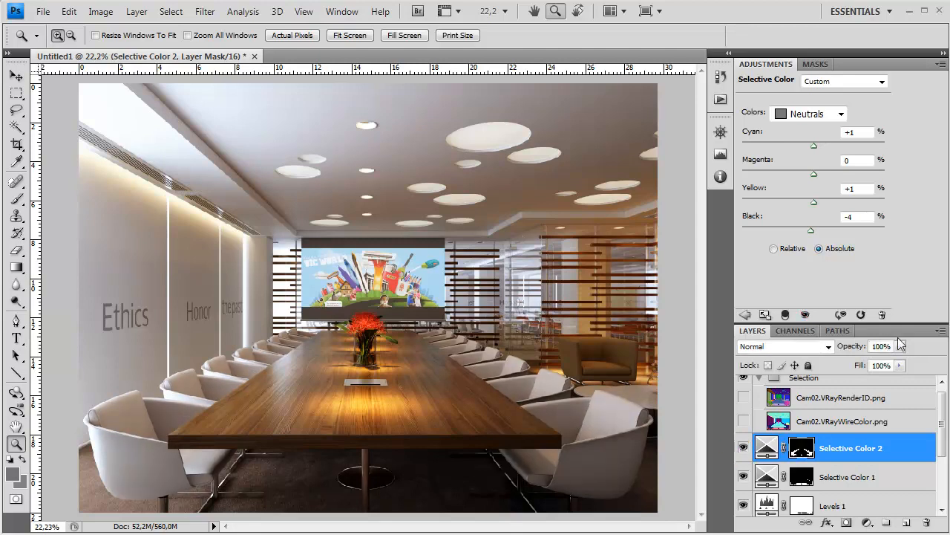
{"action": "left_click", "coordinate": [869, 219]}
{"action": "left_click", "coordinate": [814, 116]}
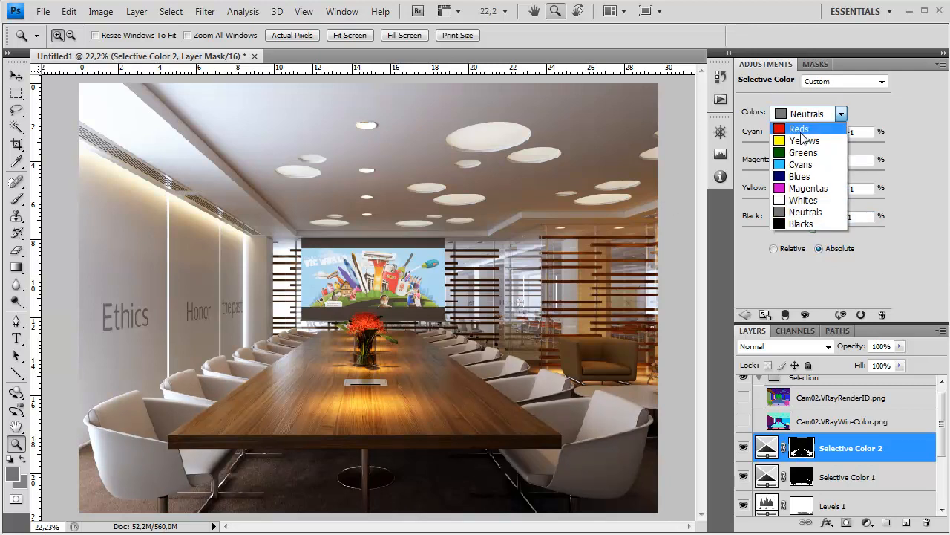
{"action": "left_click", "coordinate": [799, 129]}
{"action": "left_click", "coordinate": [802, 230]}
{"action": "mouse_move", "coordinate": [806, 230]}
{"action": "left_mouse_down"}
{"action": "mouse_move", "coordinate": [824, 208]}
{"action": "mouse_move", "coordinate": [834, 212]}
{"action": "mouse_move", "coordinate": [787, 217]}
{"action": "mouse_move", "coordinate": [843, 216]}
{"action": "mouse_move", "coordinate": [817, 223]}
{"action": "left_mouse_up"}
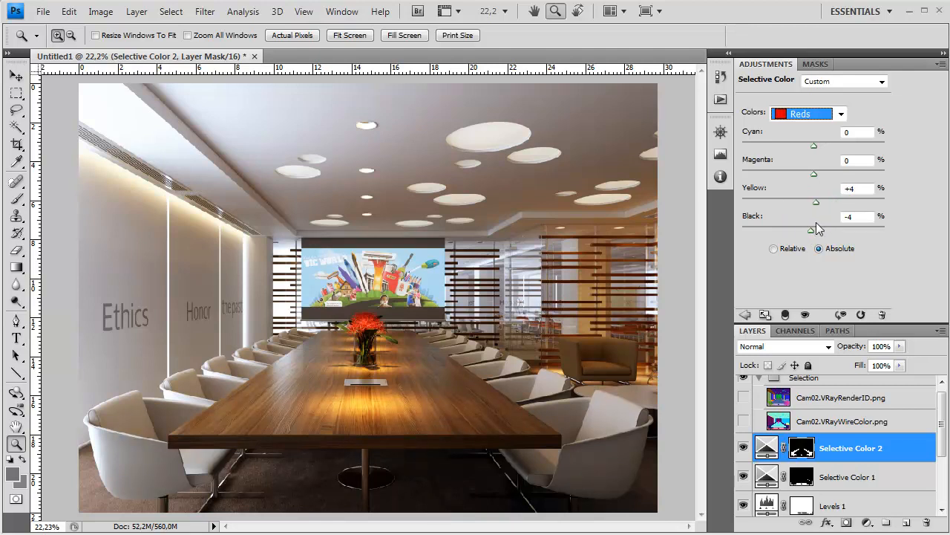
{"action": "mouse_move", "coordinate": [814, 174]}
{"action": "left_mouse_down"}
{"action": "mouse_move", "coordinate": [794, 187]}
{"action": "mouse_move", "coordinate": [844, 193]}
{"action": "mouse_move", "coordinate": [815, 199]}
{"action": "mouse_move", "coordinate": [817, 191]}
{"action": "left_mouse_up"}
{"action": "left_click_drag", "start_coordinate": [814, 147], "coordinate": [822, 169]}
Rename the Selective Color 1 layer as SC_Carpet and Selective Color 2 as SC_Chairs.
{"action": "left_click", "coordinate": [862, 454]}
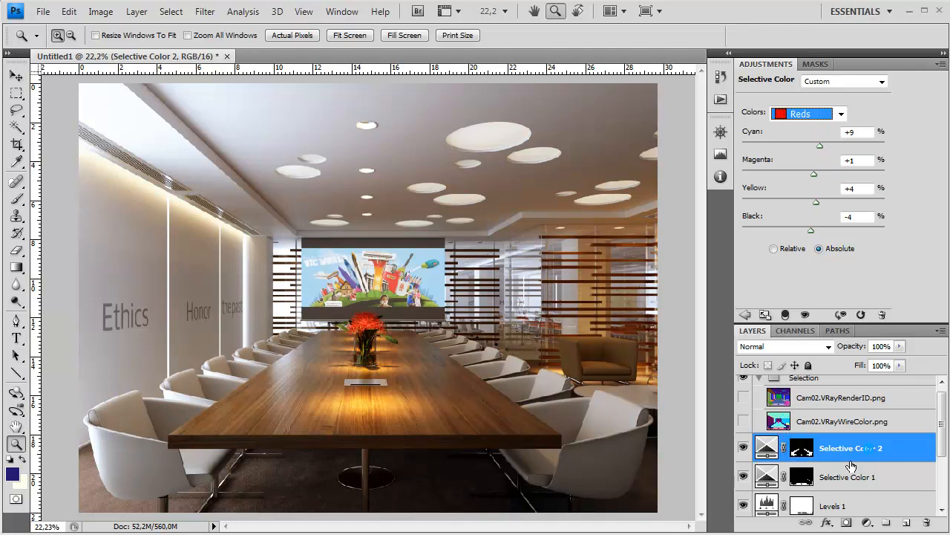
{"action": "left_click", "coordinate": [838, 477]}
{"action": "double_click", "coordinate": [833, 476]}
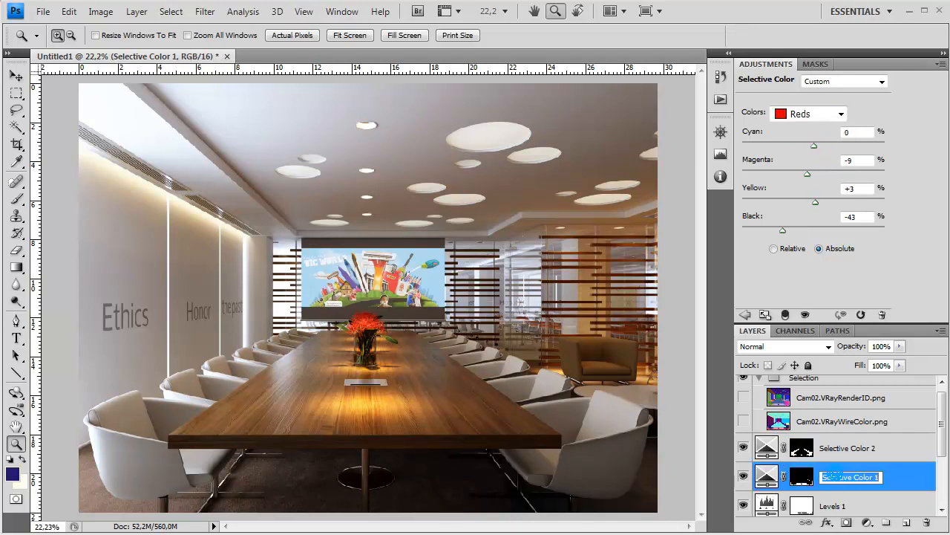
{"action": "type", "text": "SC_Carpet"}
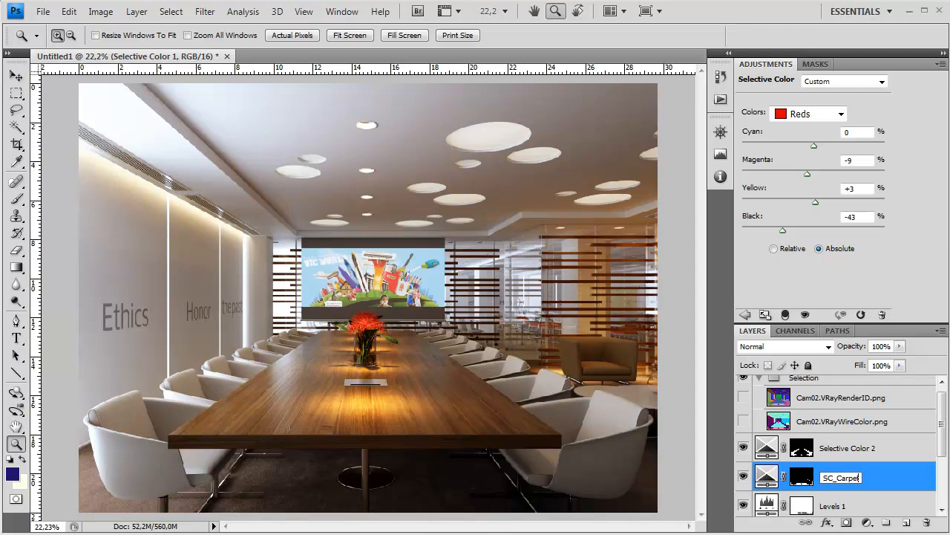
{"action": "key", "text": "Return"}
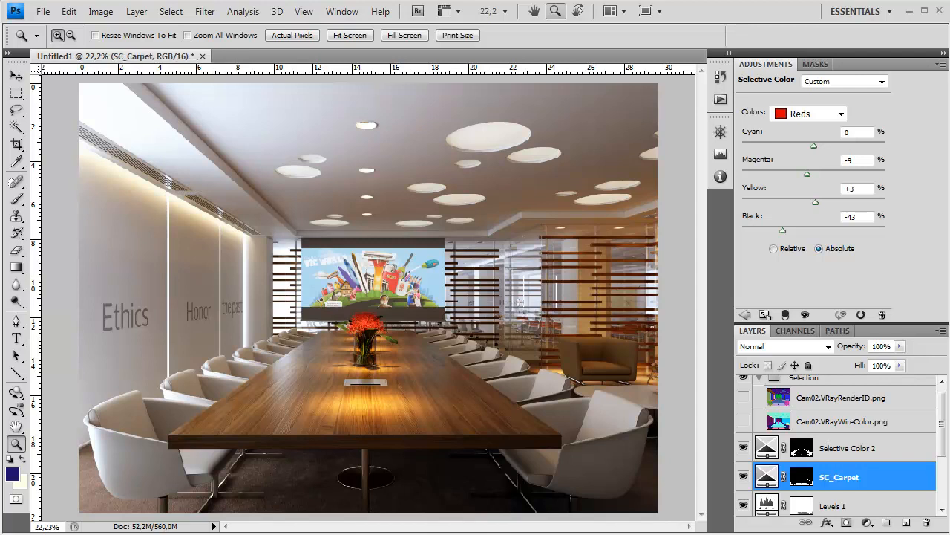
{"action": "double_click", "coordinate": [848, 449]}
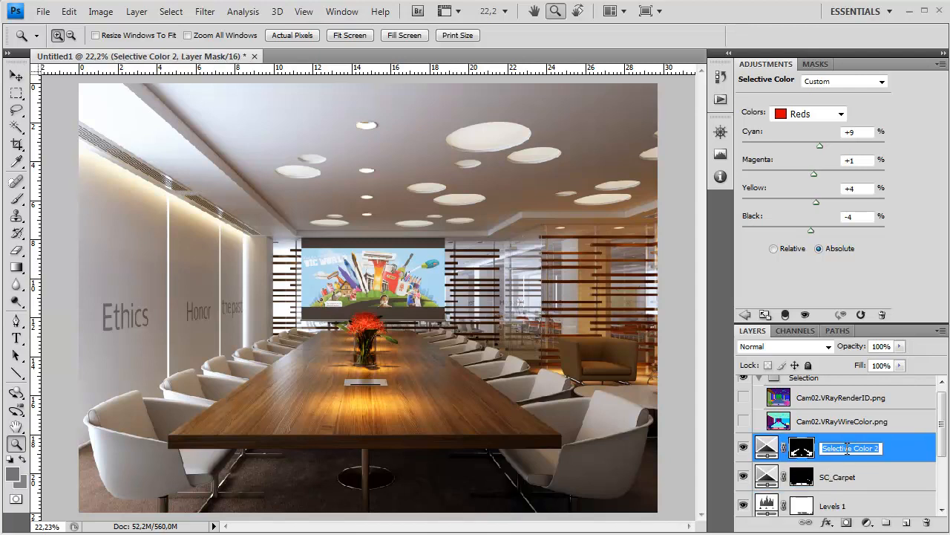
{"action": "type", "text": "SC_C"}
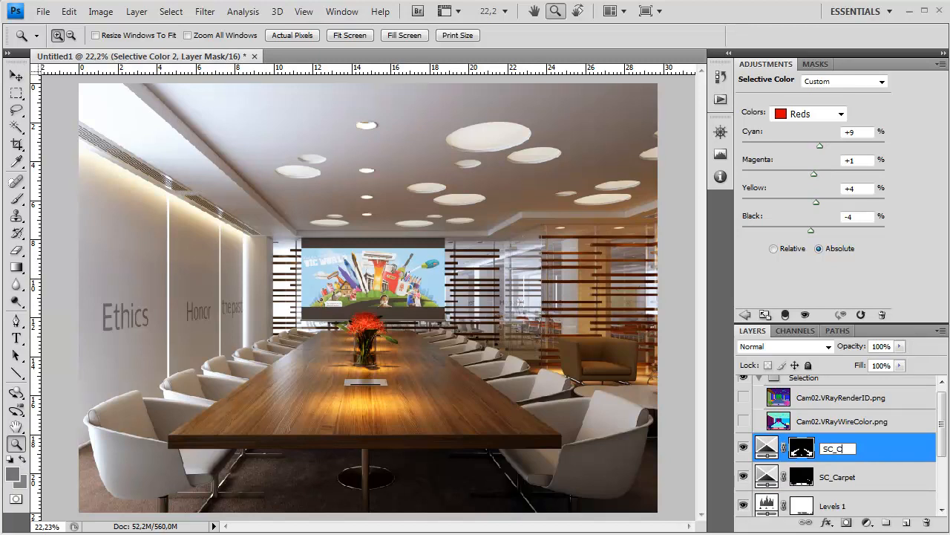
{"action": "key", "text": "Return"}
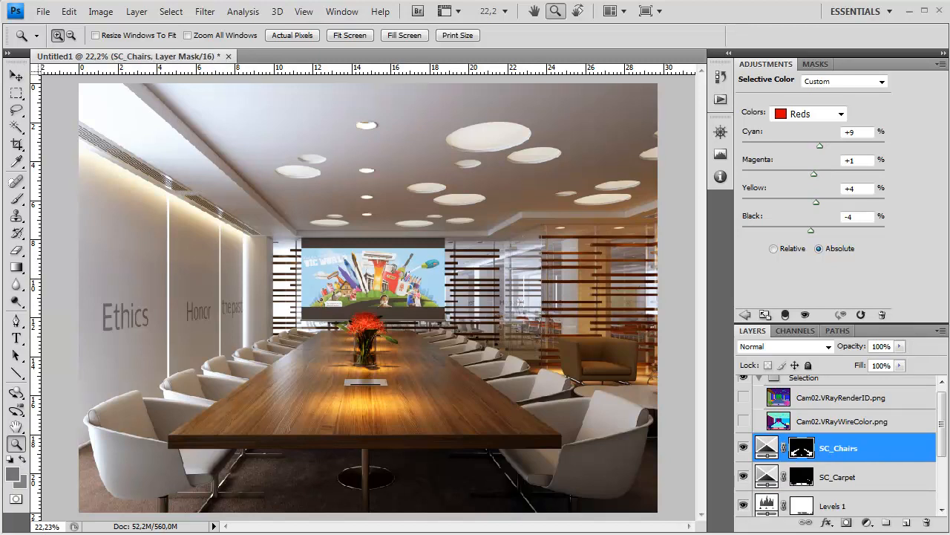
{"action": "key", "text": "m"}
{"action": "right_click", "coordinate": [292, 242]}
{"action": "left_click", "coordinate": [369, 399]}
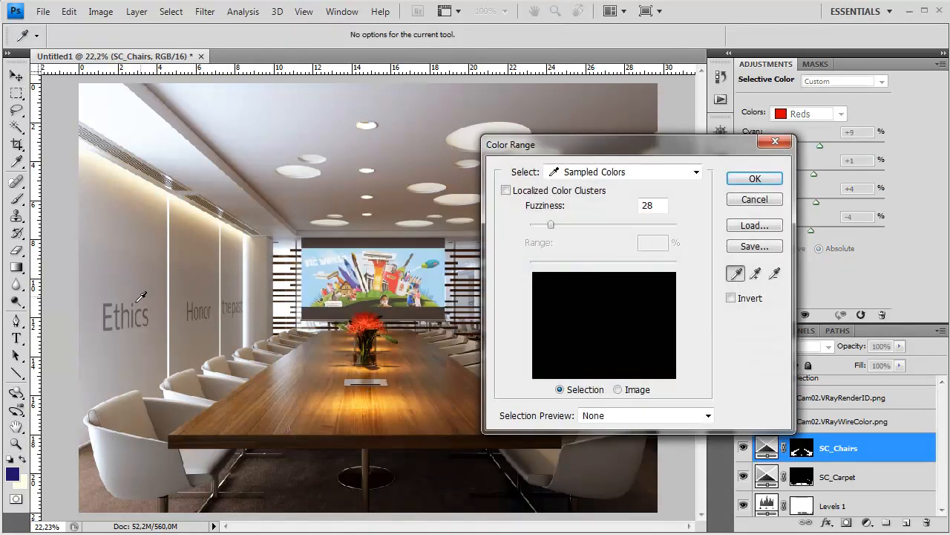
{"action": "left_click", "coordinate": [261, 119]}
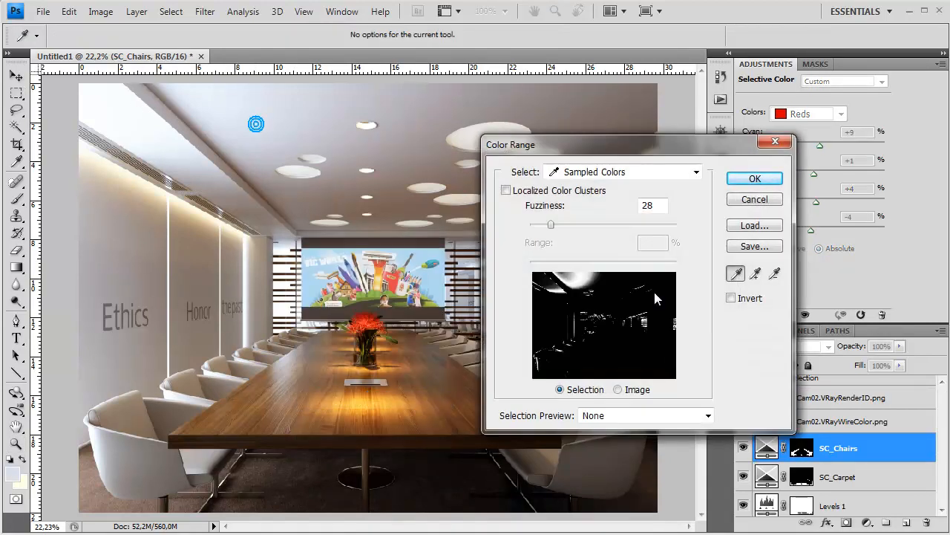
{"action": "left_click", "coordinate": [762, 197]}
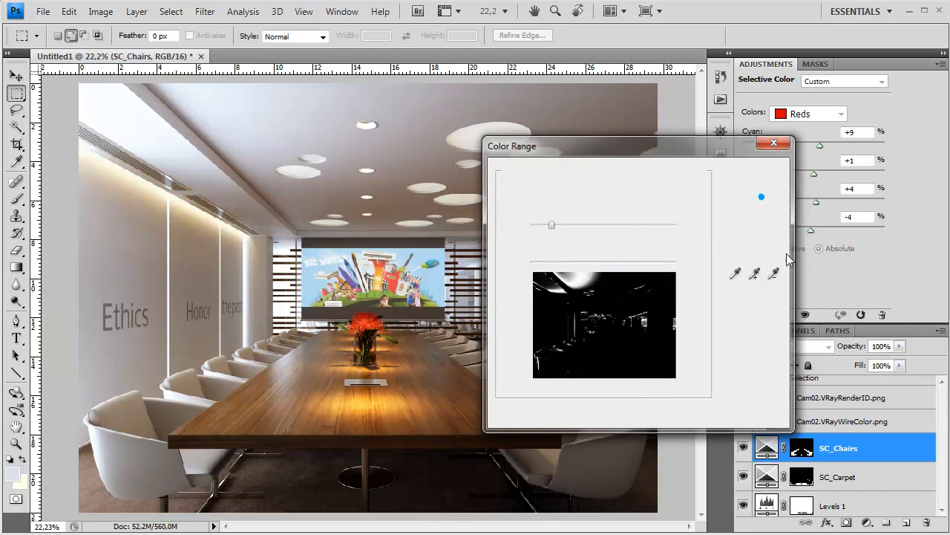
Show Cam02.VRayWireColor.png and select its pale-yellow armchair area with Color Range at fuzziness 28.
{"action": "left_click", "coordinate": [839, 422]}
{"action": "left_click", "coordinate": [743, 421]}
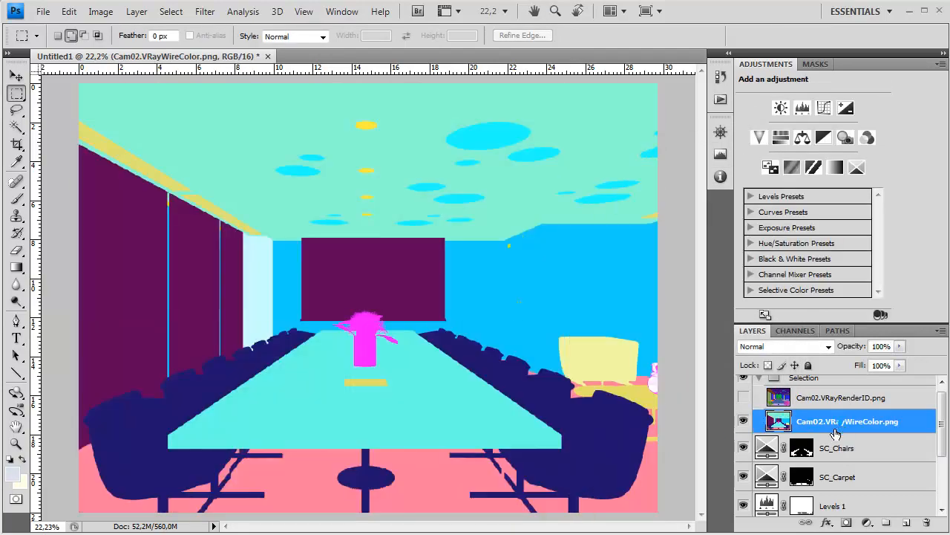
{"action": "right_click", "coordinate": [566, 292]}
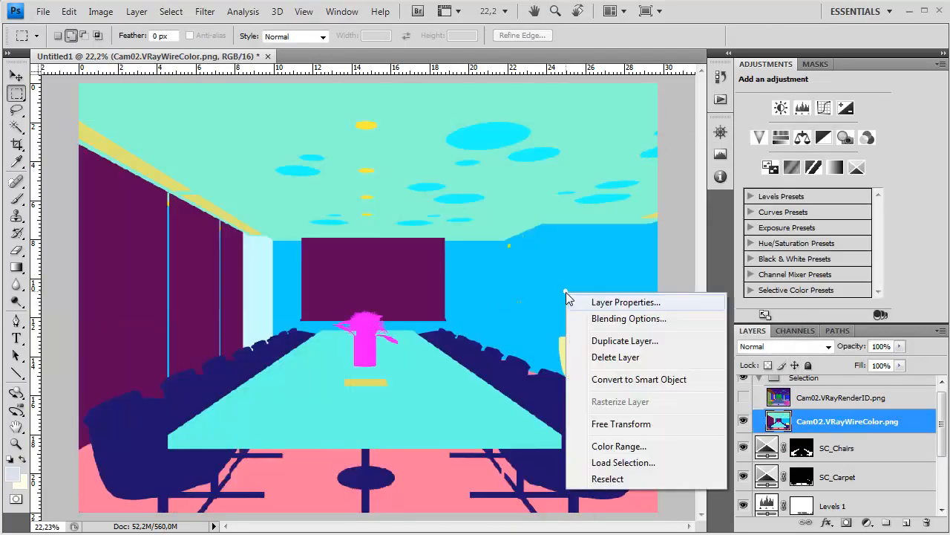
{"action": "left_click", "coordinate": [630, 446]}
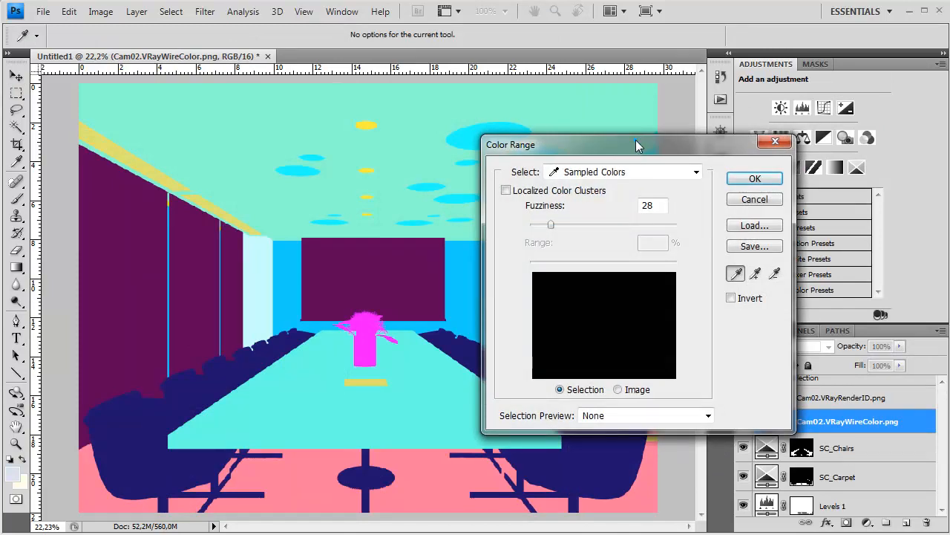
{"action": "left_click_drag", "start_coordinate": [637, 144], "coordinate": [391, 142]}
{"action": "left_click", "coordinate": [605, 348]}
{"action": "left_click", "coordinate": [509, 177]}
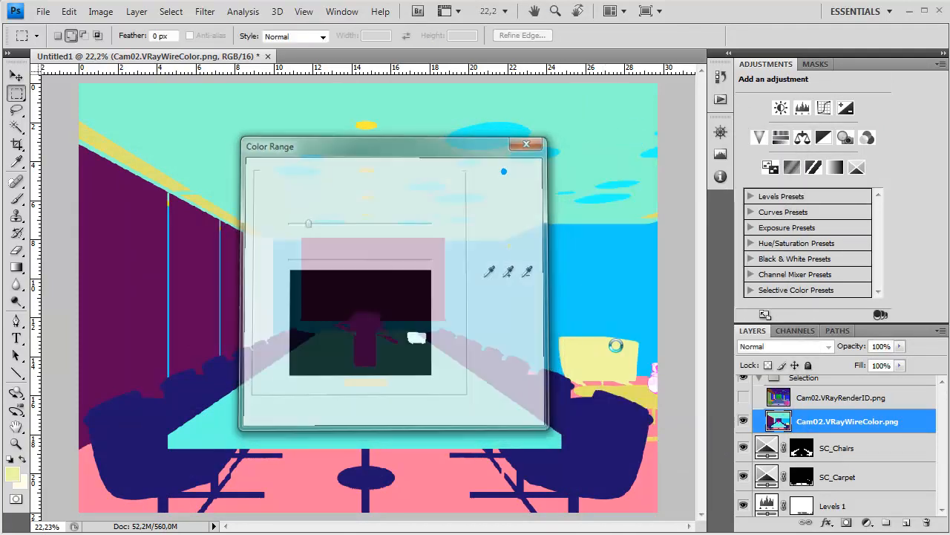
Hide Cam02.VRayWireColor.png and add a Selective Color adjustment masked to the armchair selection above SC_Chairs.
{"action": "left_click", "coordinate": [743, 421]}
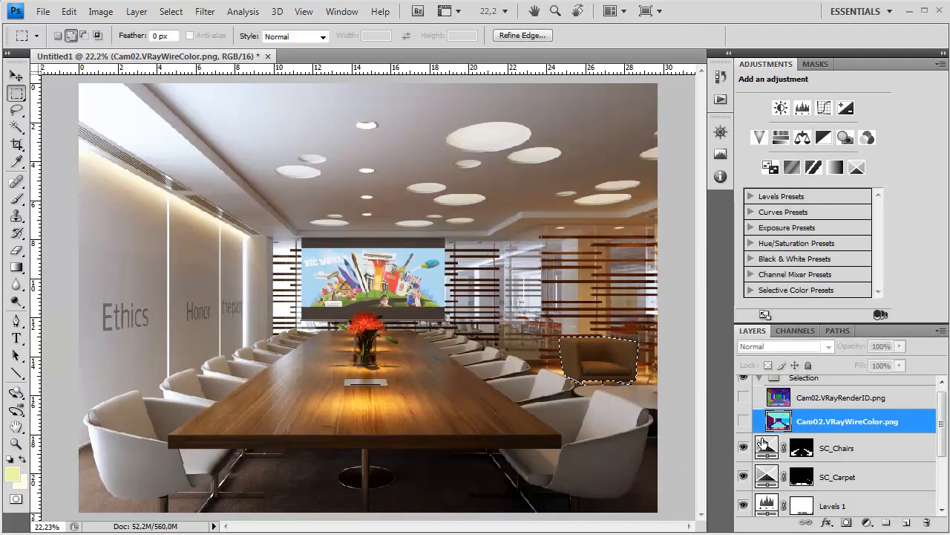
{"action": "left_click", "coordinate": [853, 449]}
{"action": "left_click", "coordinate": [867, 522]}
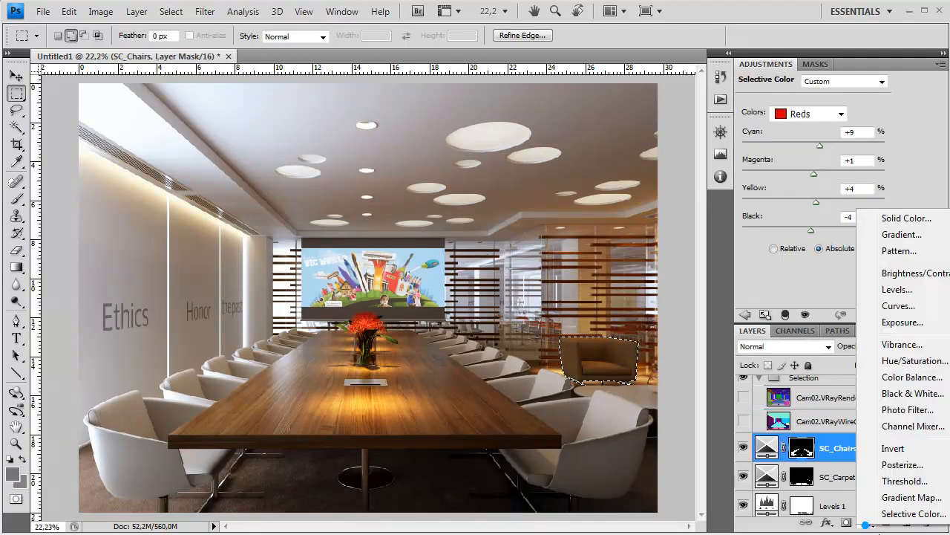
{"action": "left_click", "coordinate": [884, 517]}
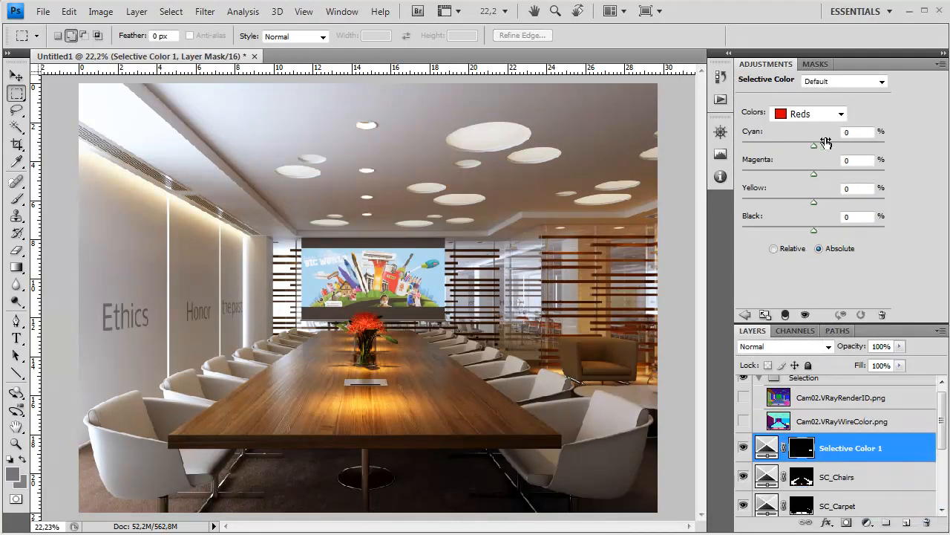
Set the Neutrals black to -7% in the armchair's Selective Color adjustment while viewing the armchair up close.
{"action": "left_click", "coordinate": [820, 117]}
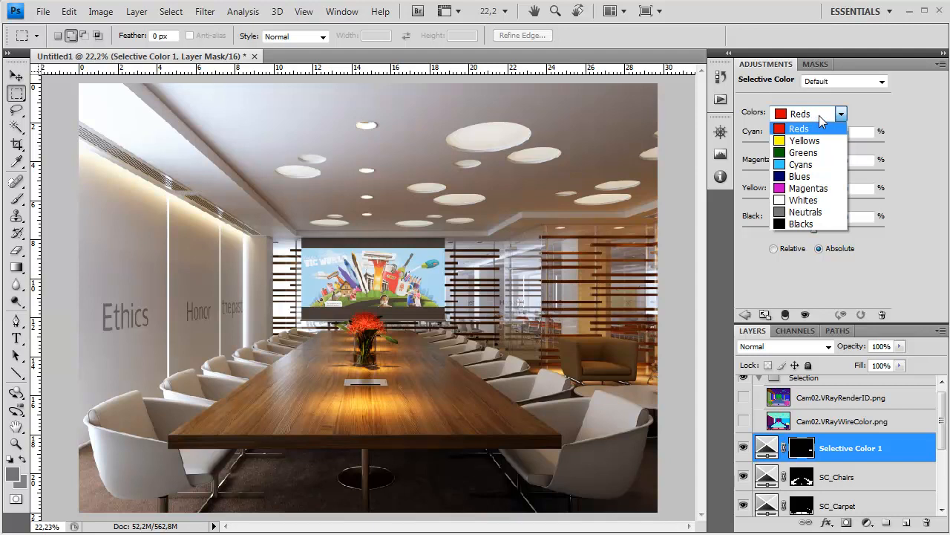
{"action": "left_click", "coordinate": [806, 211]}
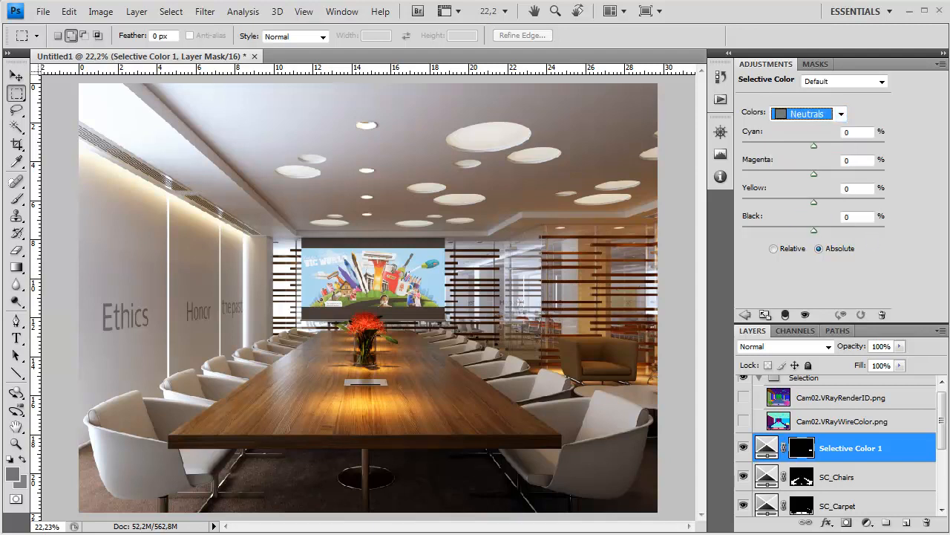
{"action": "double_click", "coordinate": [16, 444]}
{"action": "left_click_drag", "start_coordinate": [483, 312], "coordinate": [104, 306]}
{"action": "left_click_drag", "start_coordinate": [683, 372], "coordinate": [455, 322]}
{"action": "left_click_drag", "start_coordinate": [638, 427], "coordinate": [403, 314]}
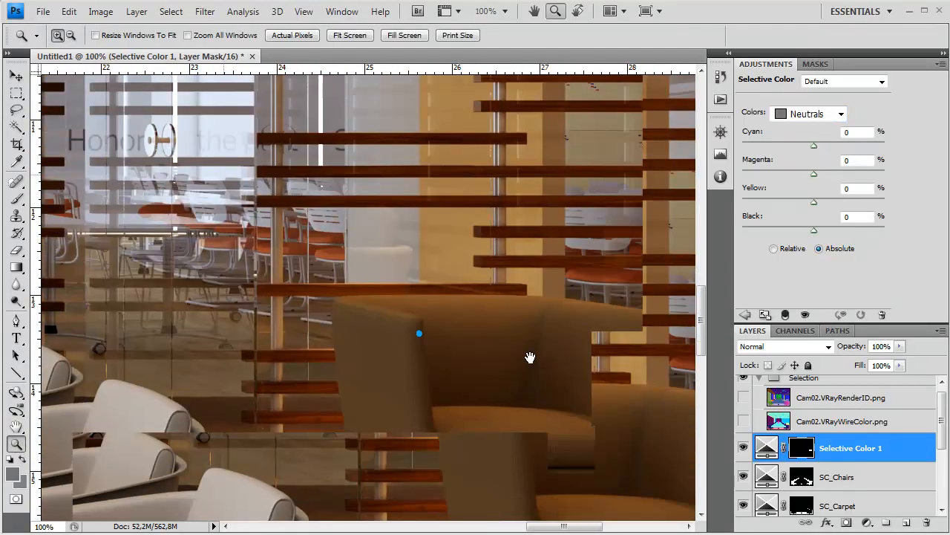
{"action": "left_click_drag", "start_coordinate": [569, 387], "coordinate": [426, 334]}
{"action": "left_click_drag", "start_coordinate": [297, 426], "coordinate": [350, 435]}
{"action": "left_click", "coordinate": [861, 455]}
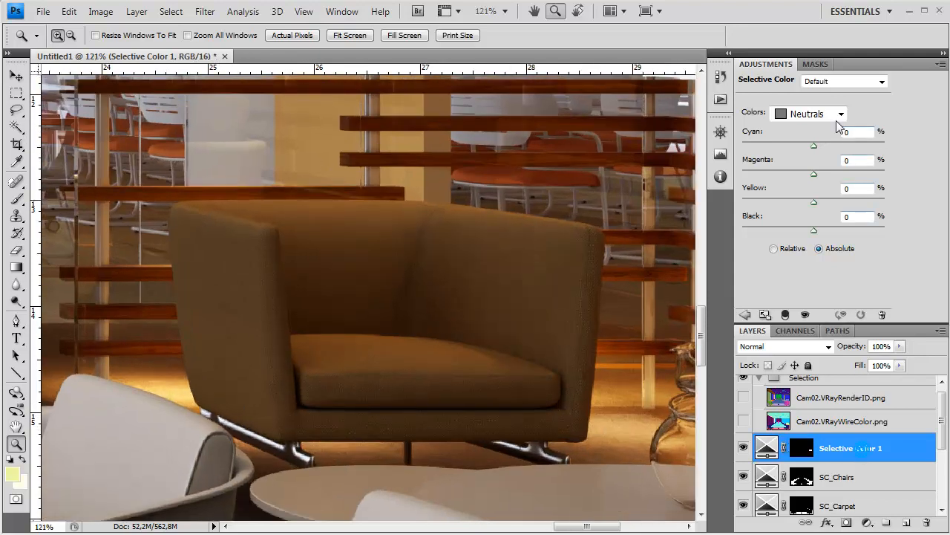
{"action": "left_click_drag", "start_coordinate": [814, 230], "coordinate": [808, 230]}
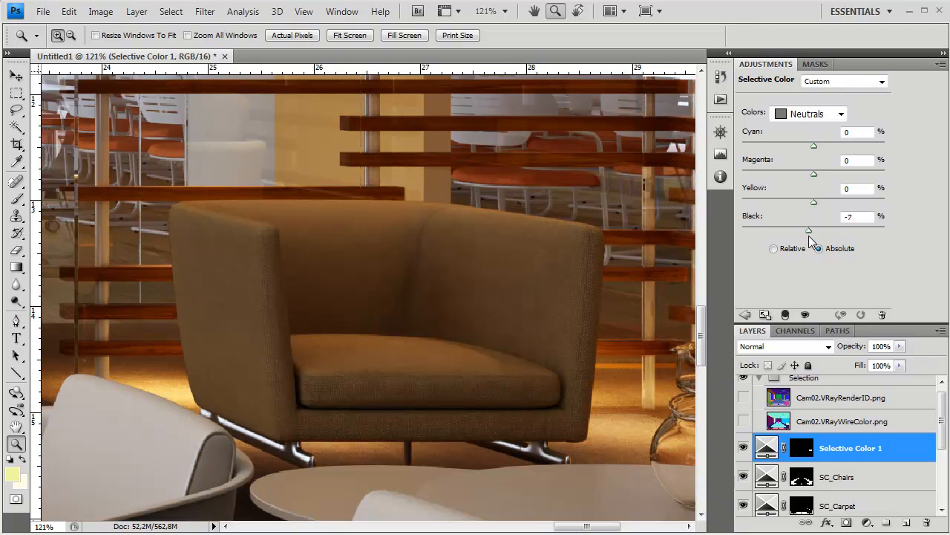
Fine-tune the Neutrals yellow, black, magenta and cyan of the armchair's Selective Color adjustment.
{"action": "left_click_drag", "start_coordinate": [814, 203], "coordinate": [811, 211]}
{"action": "left_click_drag", "start_coordinate": [813, 224], "coordinate": [813, 232]}
{"action": "left_click_drag", "start_coordinate": [813, 173], "coordinate": [814, 185]}
{"action": "left_click_drag", "start_coordinate": [812, 141], "coordinate": [810, 153]}
{"action": "left_click_drag", "start_coordinate": [812, 149], "coordinate": [812, 153]}
Set the Yellows black to -28% in the armchair's Selective Color adjustment.
{"action": "left_click", "coordinate": [817, 117]}
{"action": "left_click", "coordinate": [813, 142]}
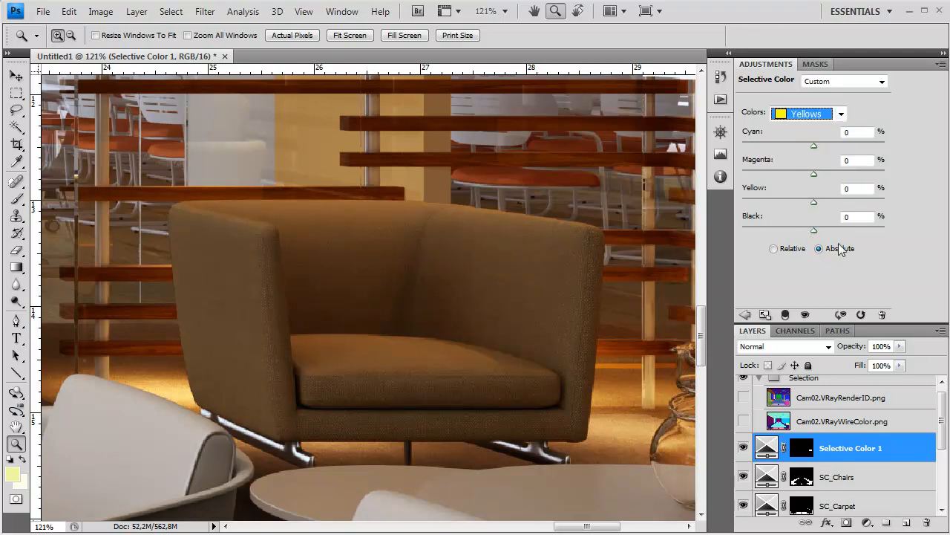
{"action": "left_click_drag", "start_coordinate": [815, 231], "coordinate": [797, 231]}
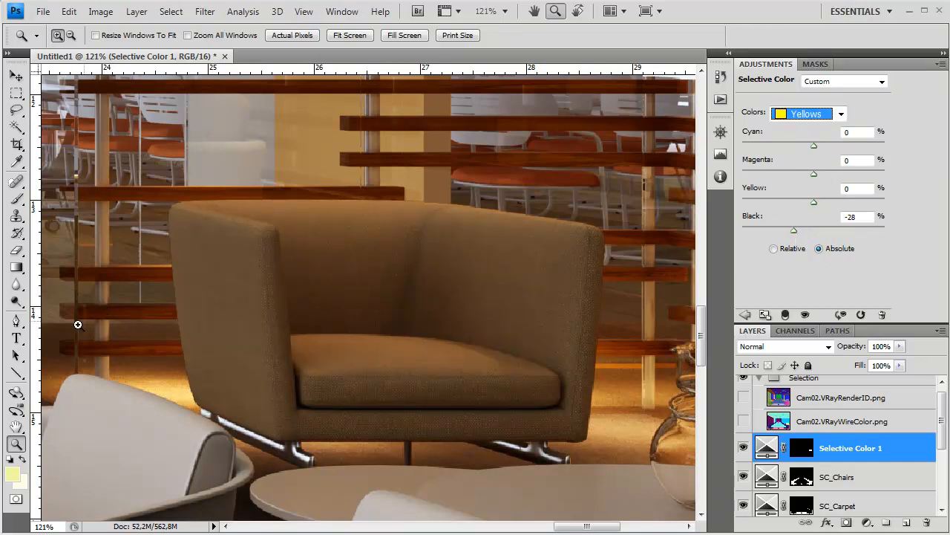
Compare the whole image with the armchair's Selective Color 1 layer off and on.
{"action": "double_click", "coordinate": [16, 443]}
{"action": "right_click", "coordinate": [329, 339]}
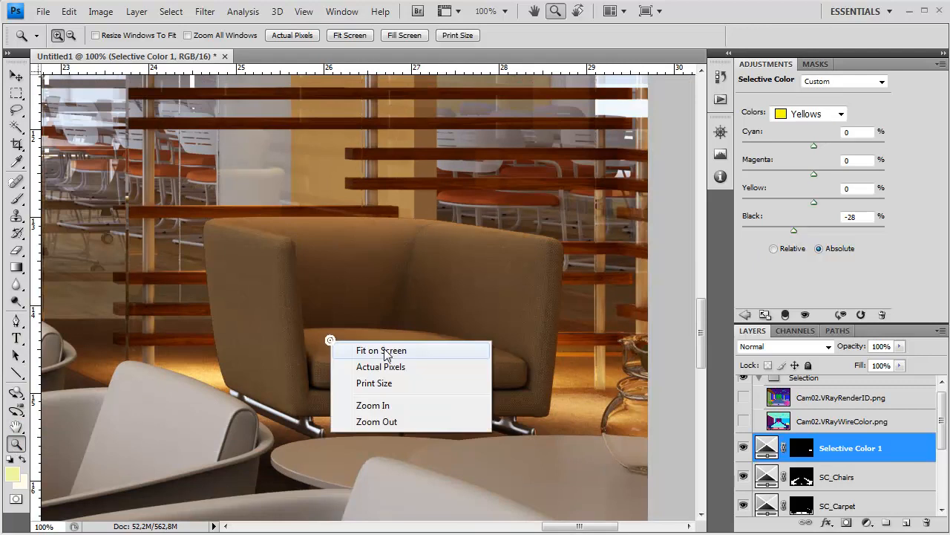
{"action": "left_click", "coordinate": [386, 348]}
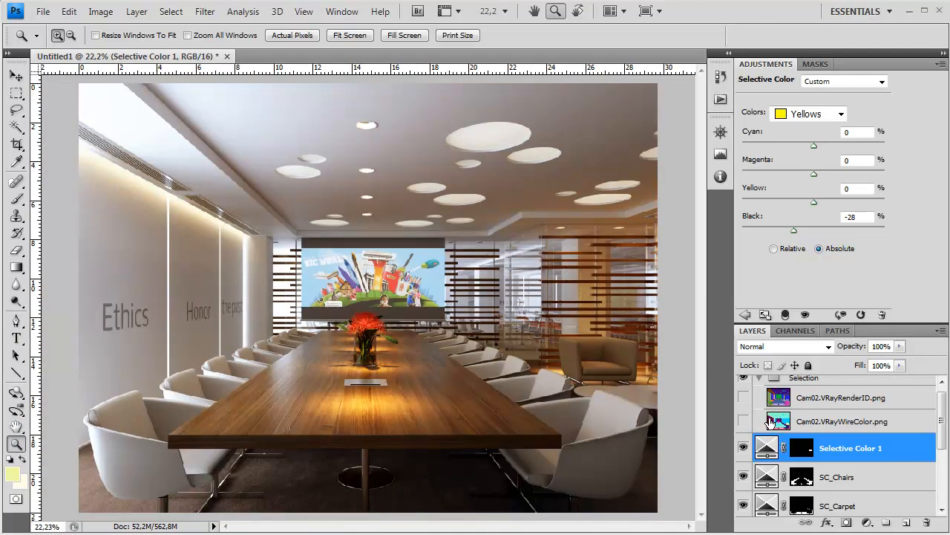
{"action": "left_click", "coordinate": [744, 448]}
{"action": "left_click", "coordinate": [743, 447]}
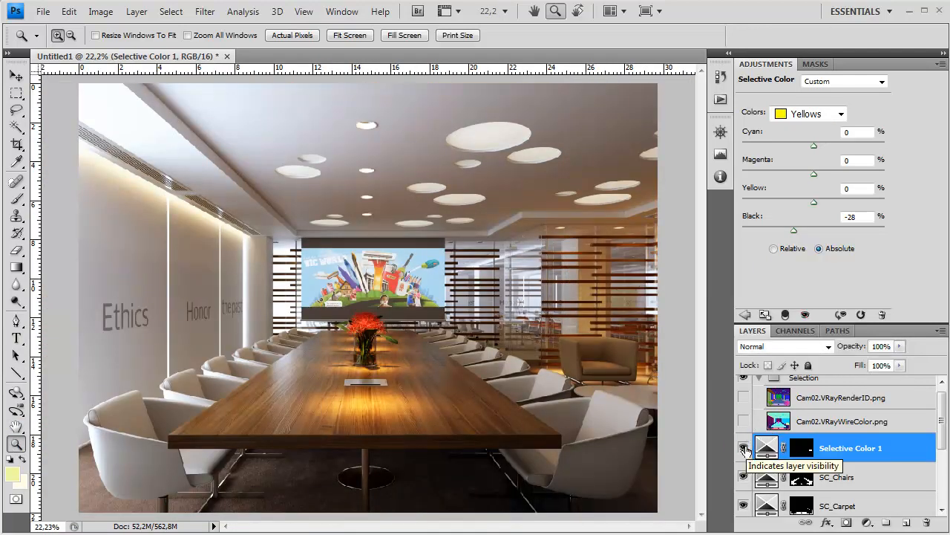
Reduce the opacity of Selective Color 1 to 80% and compare the image with the layer off and on.
{"action": "left_click", "coordinate": [899, 346]}
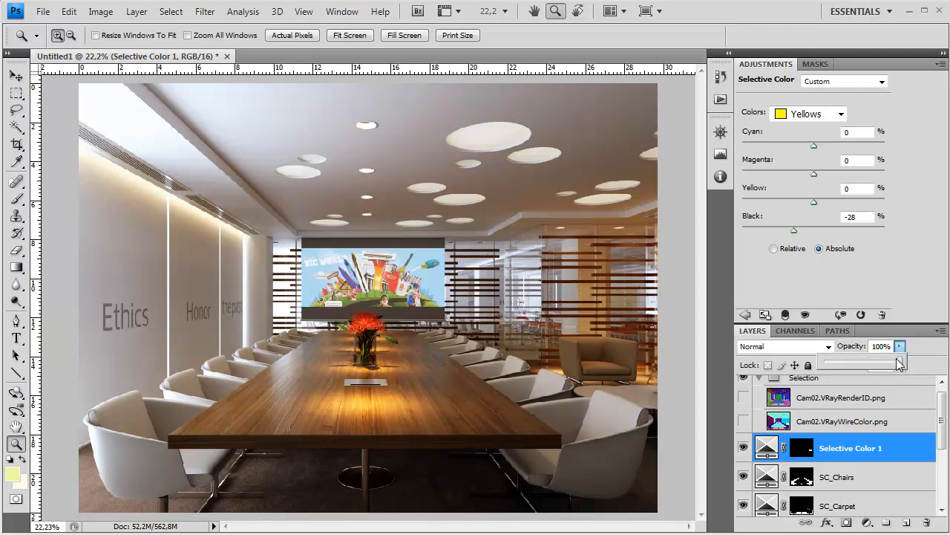
{"action": "left_click_drag", "start_coordinate": [898, 363], "coordinate": [875, 370]}
{"action": "left_click", "coordinate": [857, 451]}
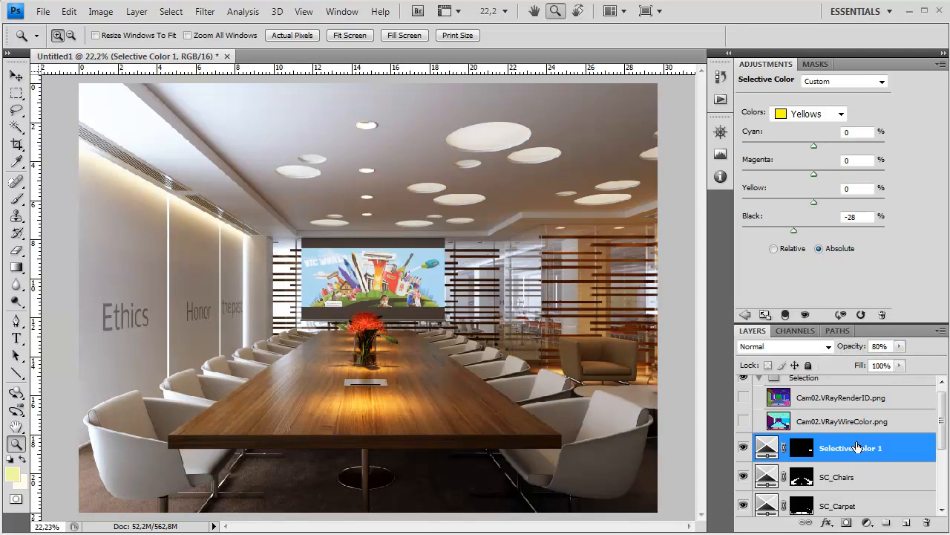
{"action": "left_click", "coordinate": [743, 447]}
{"action": "left_click", "coordinate": [743, 445]}
Select the turquoise conference table area of Cam02.VRayWireColor.png with Color Range, showing that layer only for sampling.
{"action": "left_click", "coordinate": [743, 421]}
{"action": "left_click", "coordinate": [846, 421]}
{"action": "key", "text": "m"}
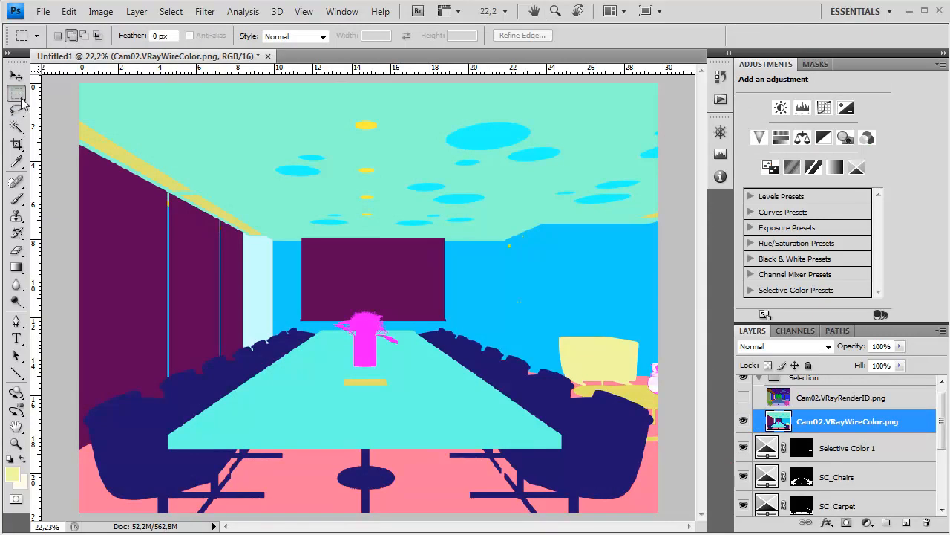
{"action": "right_click", "coordinate": [218, 251]}
{"action": "left_click", "coordinate": [280, 409]}
{"action": "left_click", "coordinate": [226, 430]}
{"action": "left_click", "coordinate": [511, 176]}
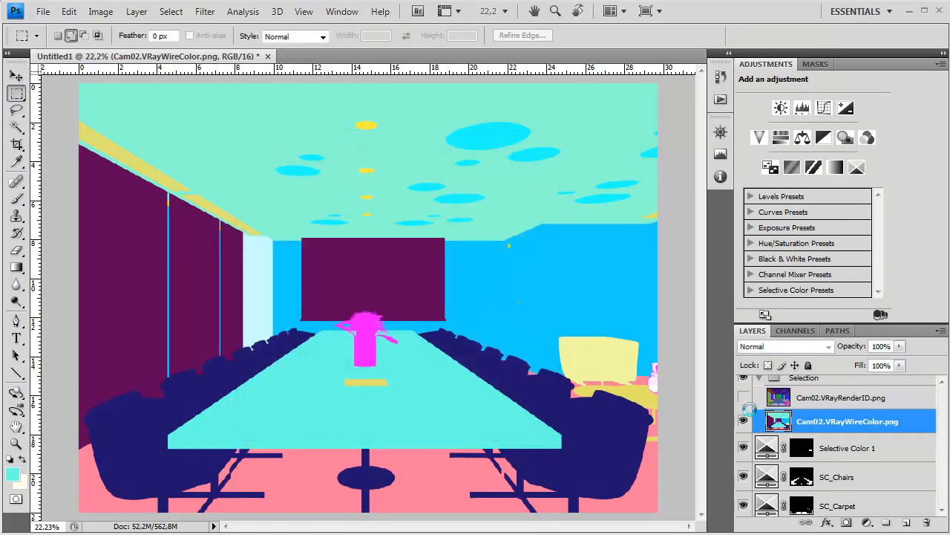
{"action": "left_click", "coordinate": [743, 421]}
Rename the armchair's Selective Color 1 layer as SC_Armchair.
{"action": "double_click", "coordinate": [853, 455]}
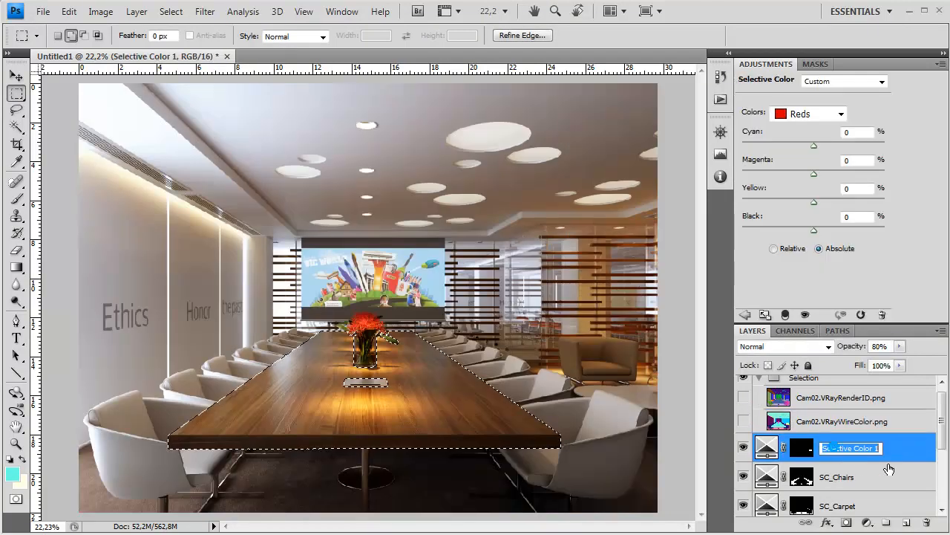
{"action": "type", "text": "SC_Armchair"}
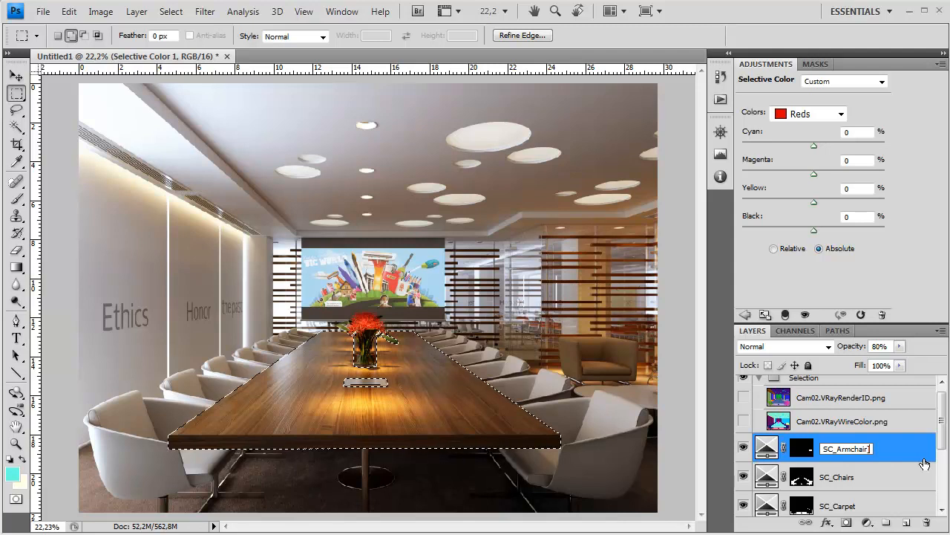
{"action": "key", "text": "Return"}
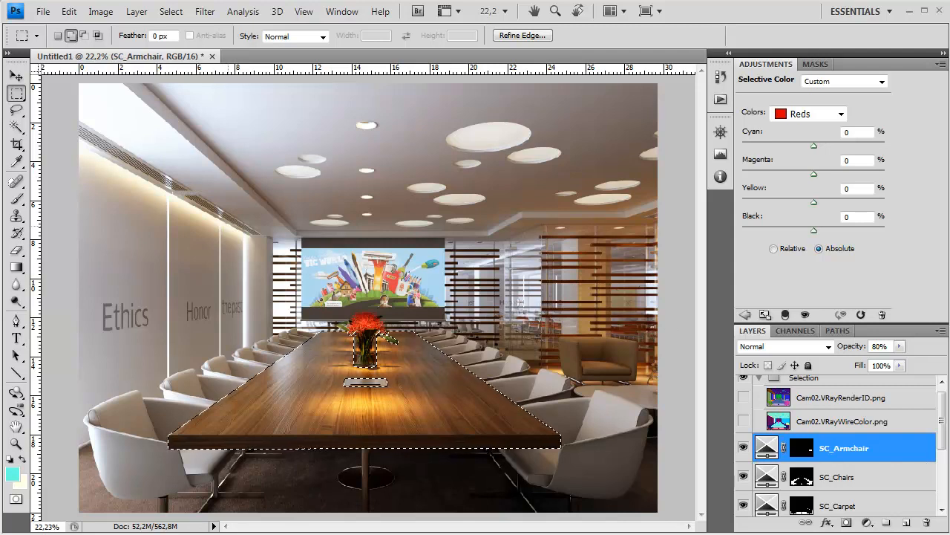
{"action": "right_click", "coordinate": [404, 309]}
{"action": "left_click", "coordinate": [400, 388]}
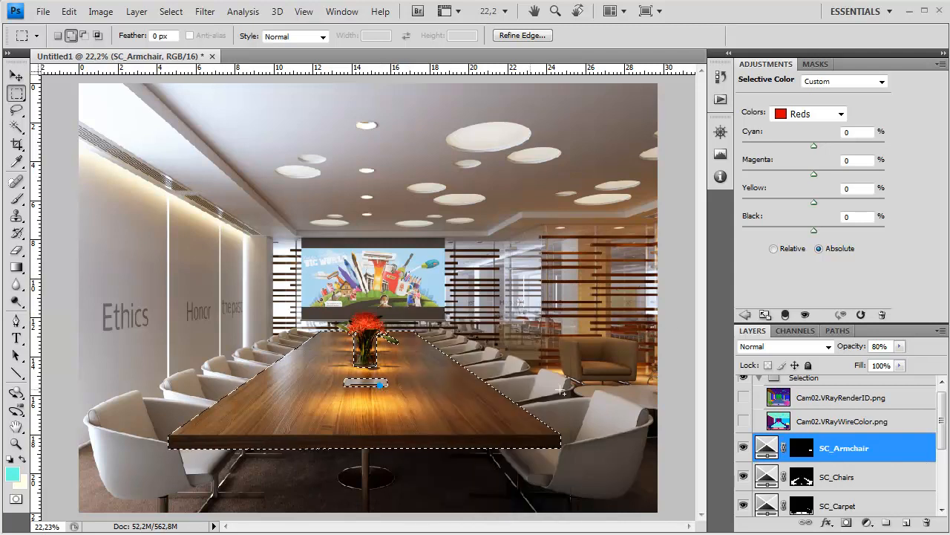
{"action": "left_click", "coordinate": [886, 522]}
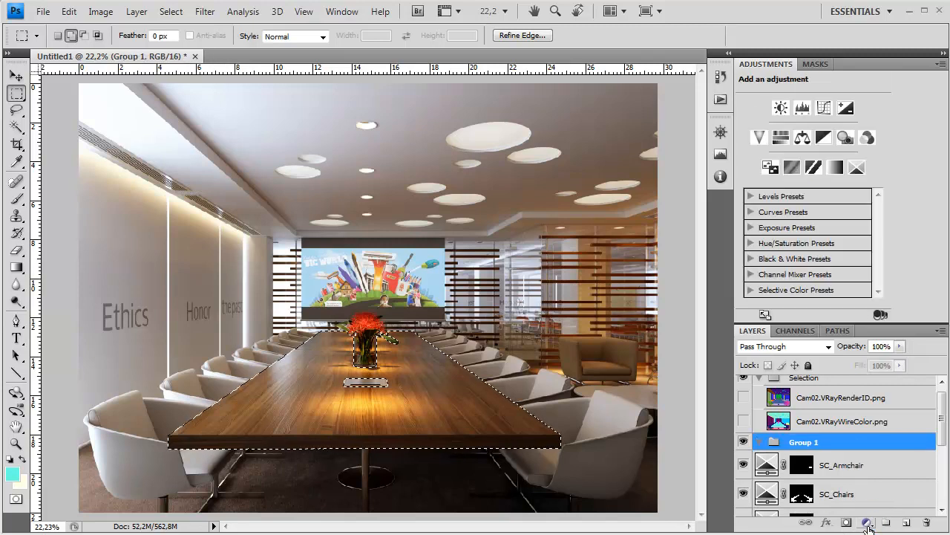
{"action": "key", "text": "ctrl+z"}
Add a Selective Color adjustment masked to the table selection above SC_Armchair and name it SC_Table.
{"action": "left_click", "coordinate": [868, 523]}
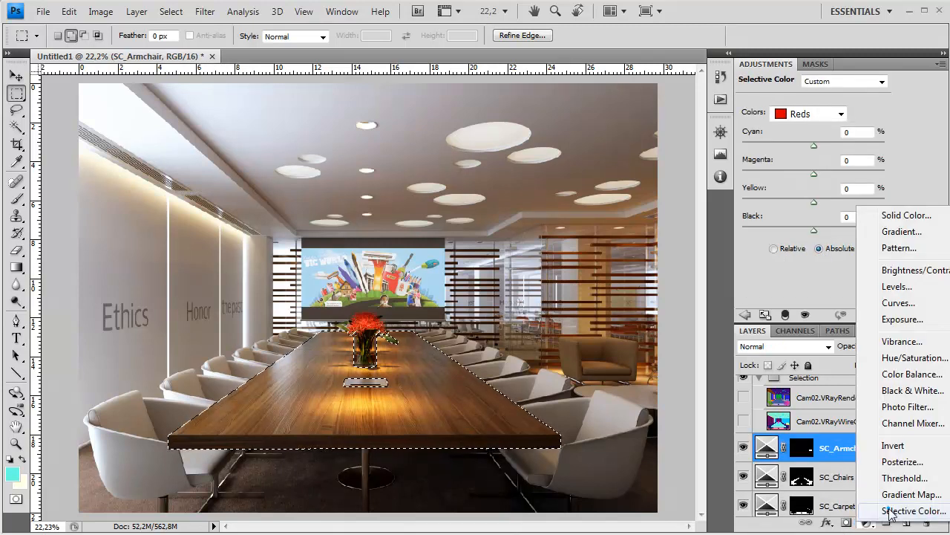
{"action": "left_click", "coordinate": [891, 513]}
{"action": "key", "text": "h"}
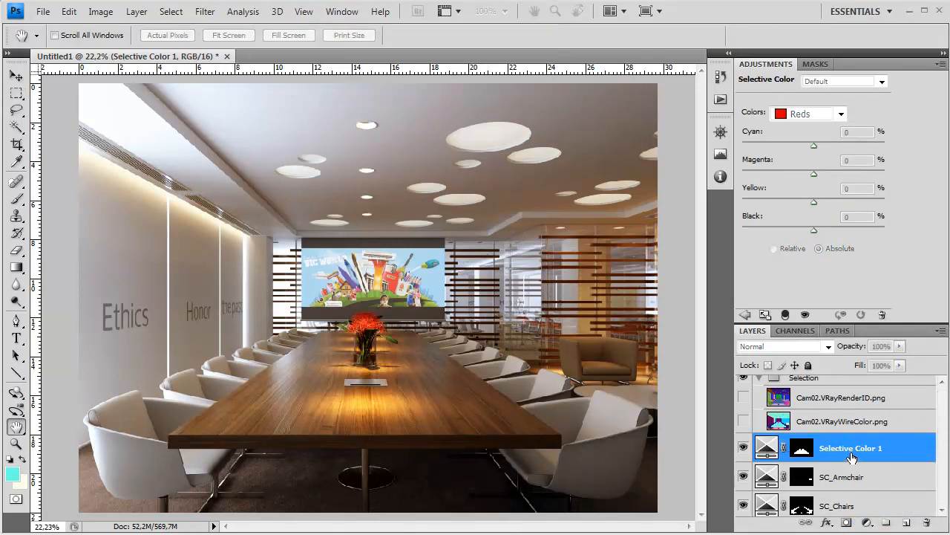
{"action": "double_click", "coordinate": [846, 448]}
{"action": "type", "text": "SC_Table"}
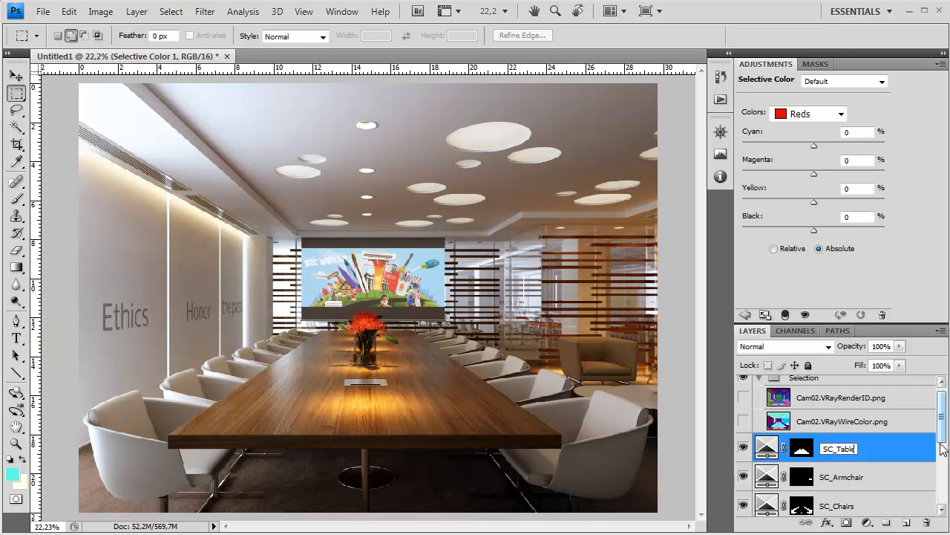
{"action": "key", "text": "Return"}
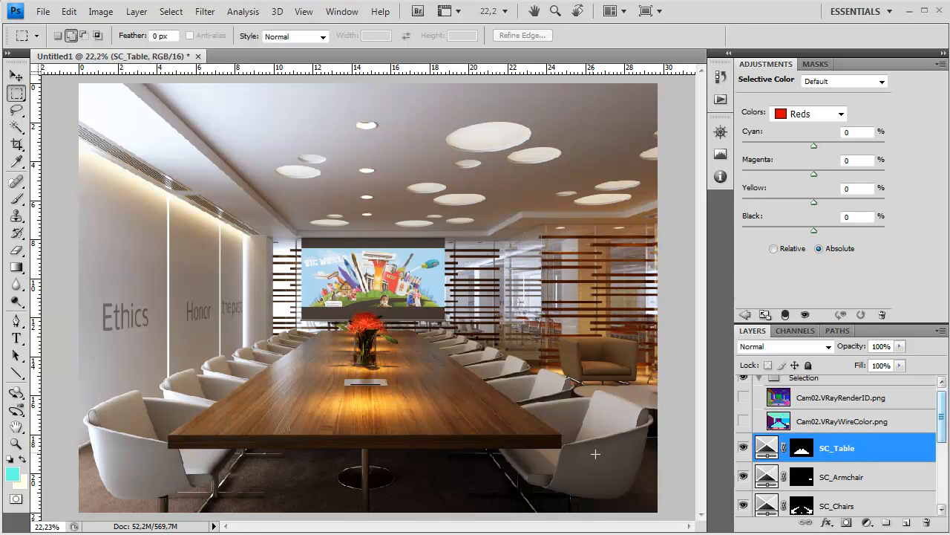
Set the SC_Table Neutrals to black -2% and yellow -3% while viewing the tabletop up close.
{"action": "left_click", "coordinate": [15, 444]}
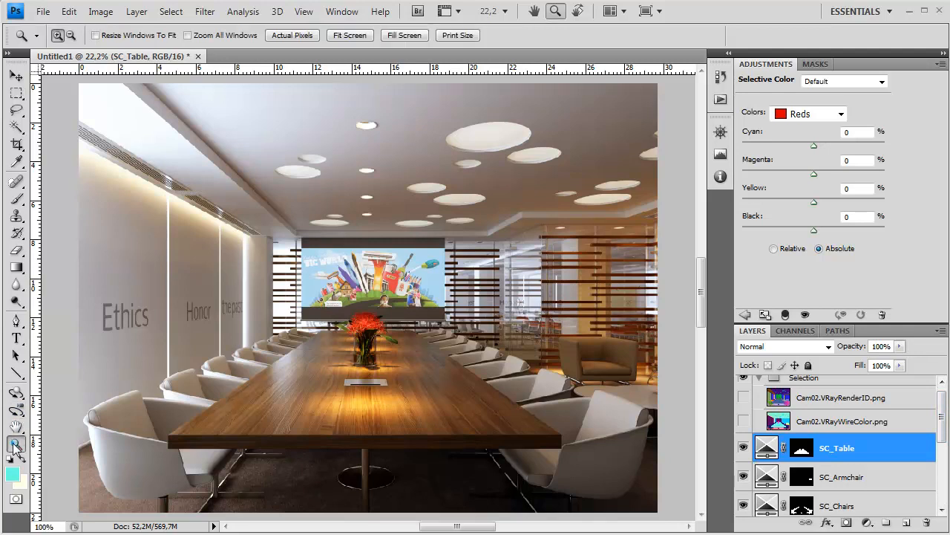
{"action": "double_click", "coordinate": [15, 447]}
{"action": "left_click_drag", "start_coordinate": [333, 503], "coordinate": [364, 297]}
{"action": "left_click_drag", "start_coordinate": [362, 498], "coordinate": [373, 294]}
{"action": "scroll", "coordinate": [393, 260], "scroll_direction": "down", "scroll_amount": 1}
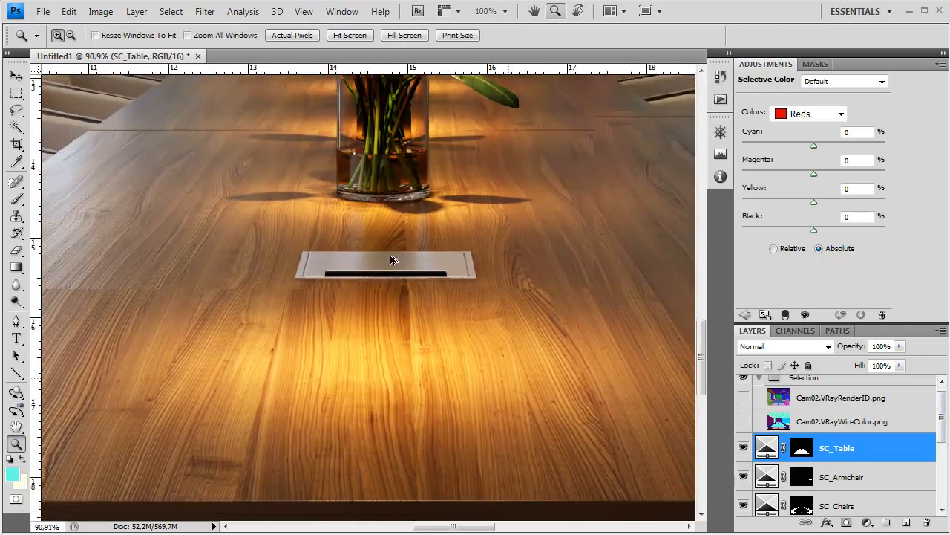
{"action": "scroll", "coordinate": [393, 260], "scroll_direction": "down", "scroll_amount": 3}
{"action": "left_click", "coordinate": [868, 522]}
{"action": "left_click", "coordinate": [806, 95]}
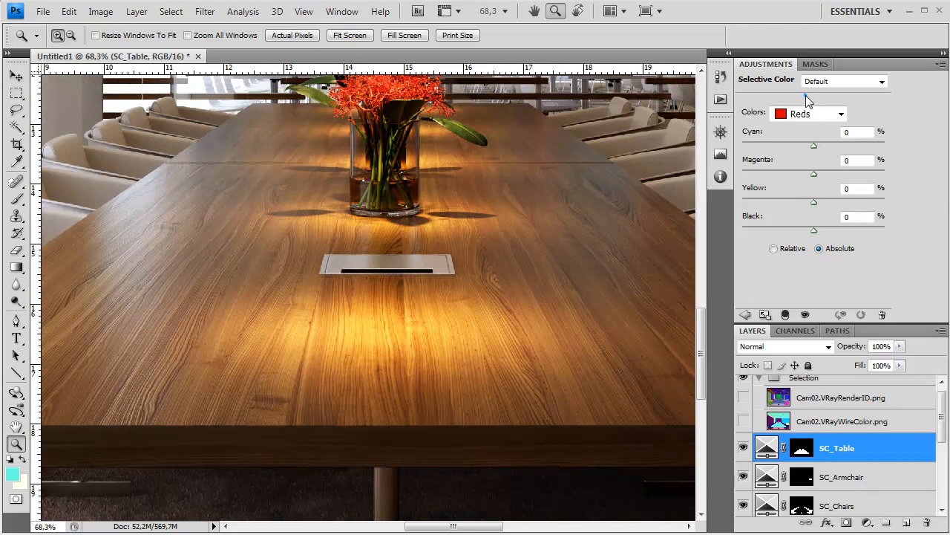
{"action": "left_click", "coordinate": [811, 113]}
{"action": "left_click", "coordinate": [806, 210]}
{"action": "left_click_drag", "start_coordinate": [814, 233], "coordinate": [815, 254]}
{"action": "left_click_drag", "start_coordinate": [814, 202], "coordinate": [809, 203]}
Set the SC_Table Neutrals to magenta -1% and cyan +2%.
{"action": "left_click", "coordinate": [815, 175]}
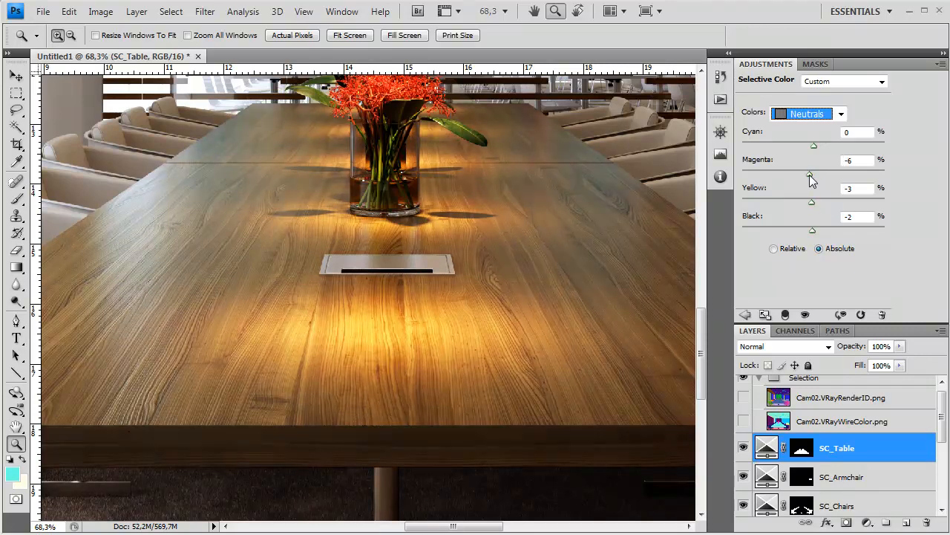
{"action": "left_click_drag", "start_coordinate": [815, 179], "coordinate": [813, 182]}
{"action": "left_click_drag", "start_coordinate": [815, 145], "coordinate": [815, 152]}
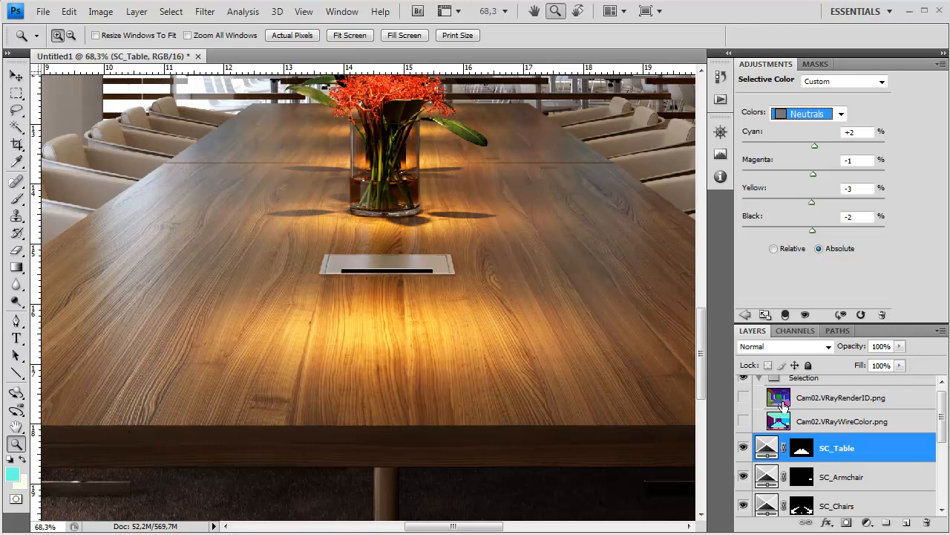
Compare the tabletop with SC_Table off and on, and set its Neutrals cyan to +4%.
{"action": "left_click", "coordinate": [744, 447]}
{"action": "left_click", "coordinate": [744, 447]}
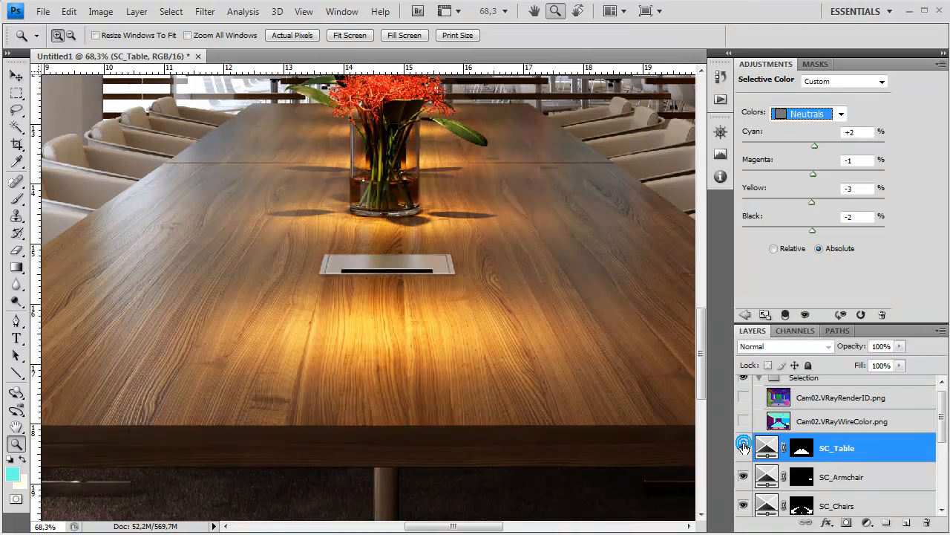
{"action": "left_click", "coordinate": [744, 447]}
{"action": "left_click", "coordinate": [744, 447]}
{"action": "left_click", "coordinate": [744, 448]}
{"action": "left_click", "coordinate": [858, 132]}
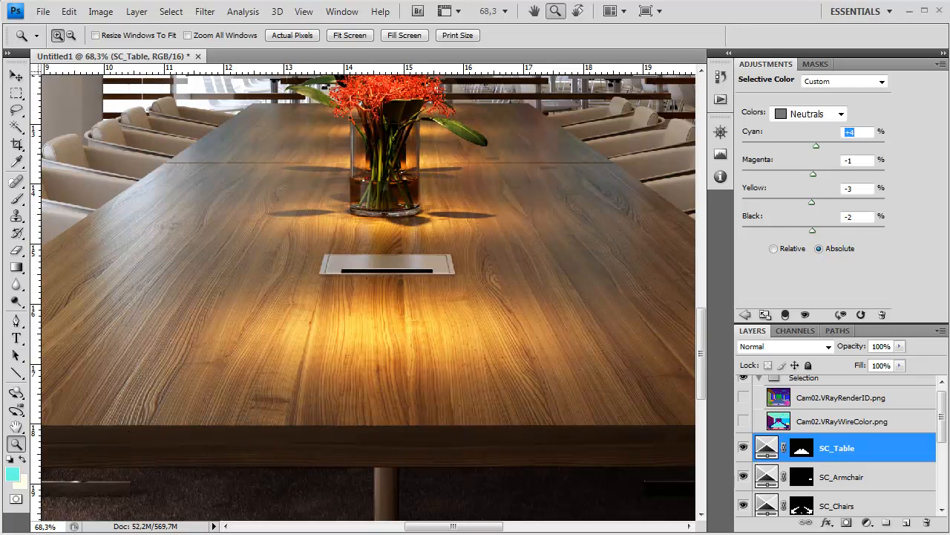
Set the SC_Table Yellows to cyan +7%, yellow -4% and black +8%.
{"action": "double_click", "coordinate": [15, 444]}
{"action": "right_click", "coordinate": [338, 289]}
{"action": "left_click", "coordinate": [394, 303]}
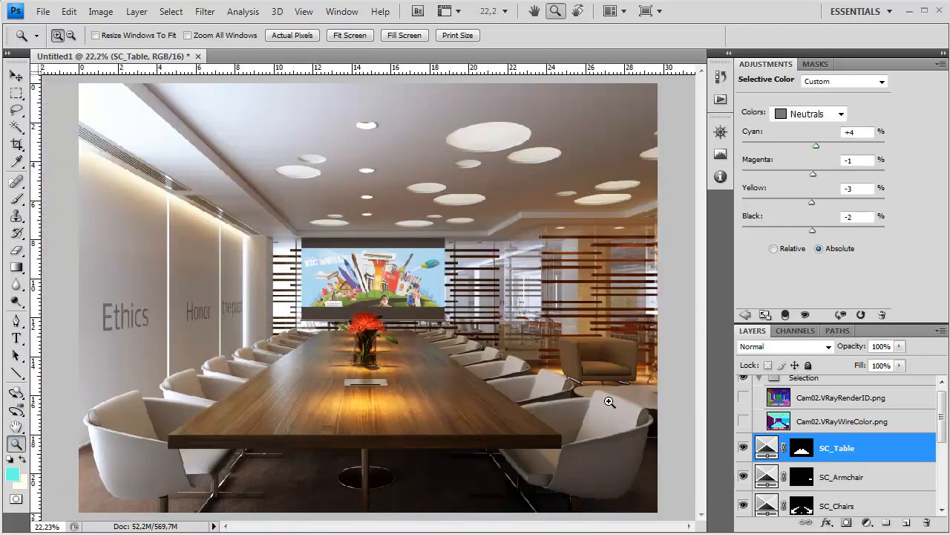
{"action": "left_click", "coordinate": [840, 113]}
{"action": "left_click", "coordinate": [805, 140]}
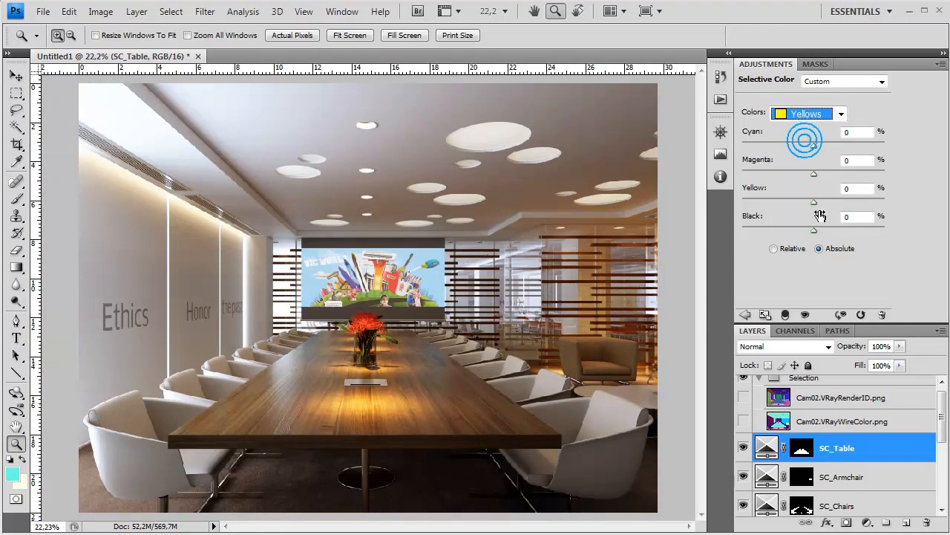
{"action": "left_click_drag", "start_coordinate": [815, 202], "coordinate": [766, 204]}
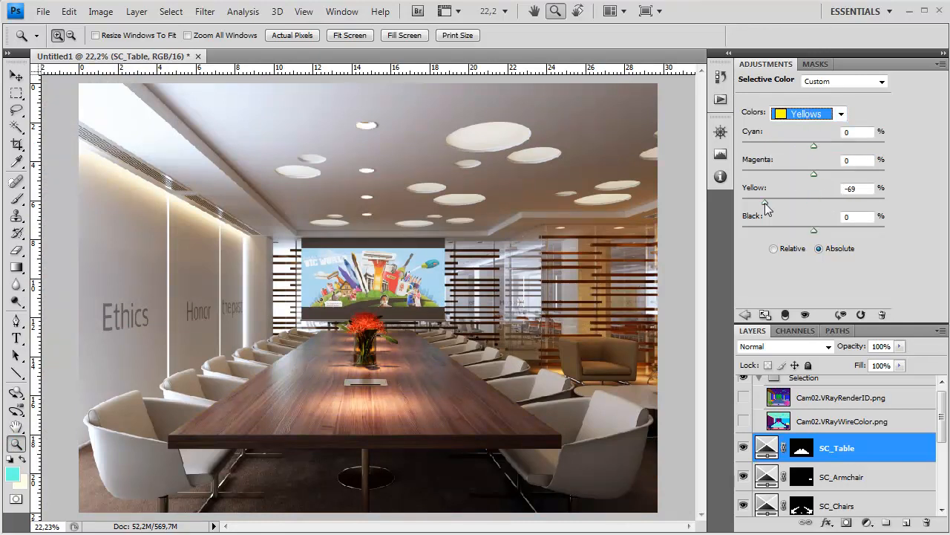
{"action": "left_click", "coordinate": [808, 208]}
{"action": "left_click_drag", "start_coordinate": [813, 209], "coordinate": [819, 236]}
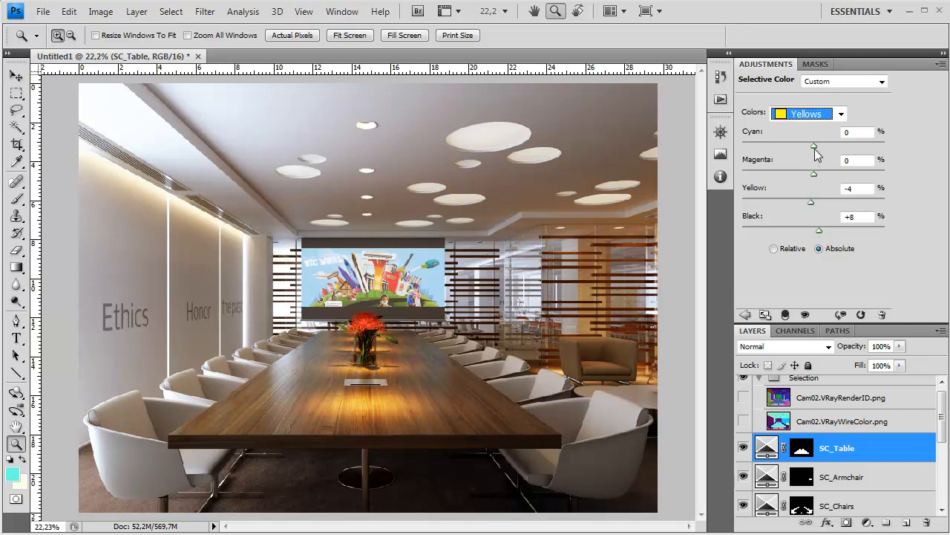
{"action": "left_click_drag", "start_coordinate": [813, 146], "coordinate": [819, 170]}
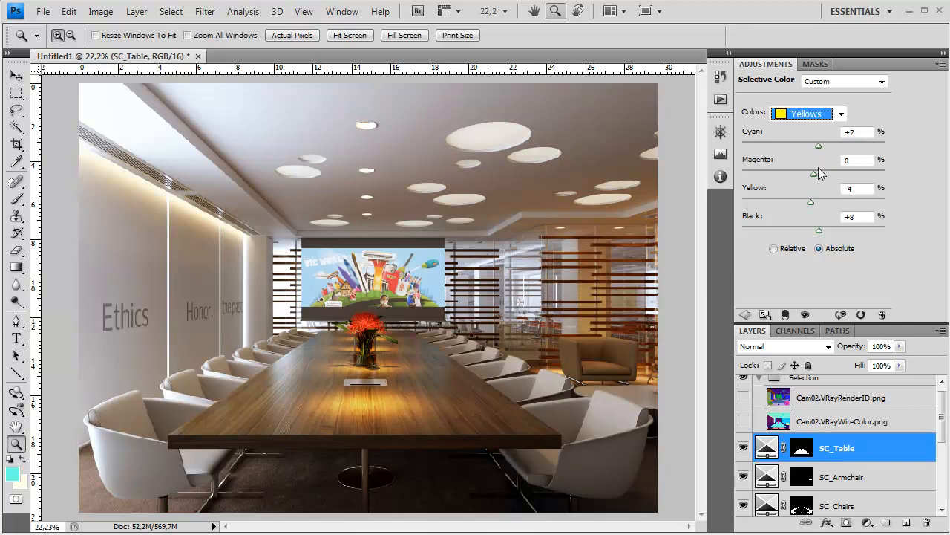
Compare the tabletop up close with SC_Table off and on.
{"action": "left_click", "coordinate": [744, 448]}
{"action": "left_click", "coordinate": [743, 447]}
{"action": "double_click", "coordinate": [16, 443]}
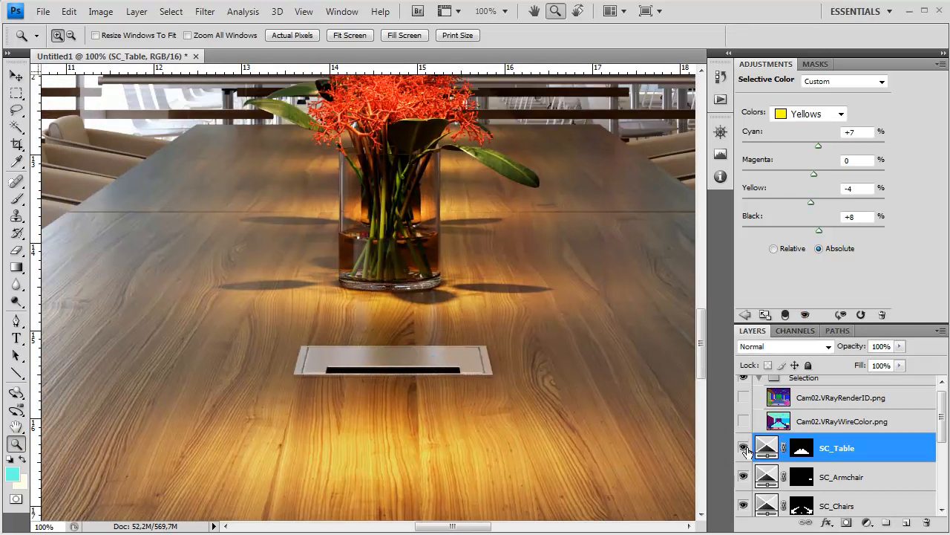
{"action": "left_click", "coordinate": [743, 448]}
{"action": "left_click", "coordinate": [742, 448]}
{"action": "left_click", "coordinate": [742, 448]}
{"action": "left_click", "coordinate": [743, 447]}
Reduce the SC_Table layer opacity to 73% and compare the tabletop with the layer off and on.
{"action": "left_click", "coordinate": [899, 346]}
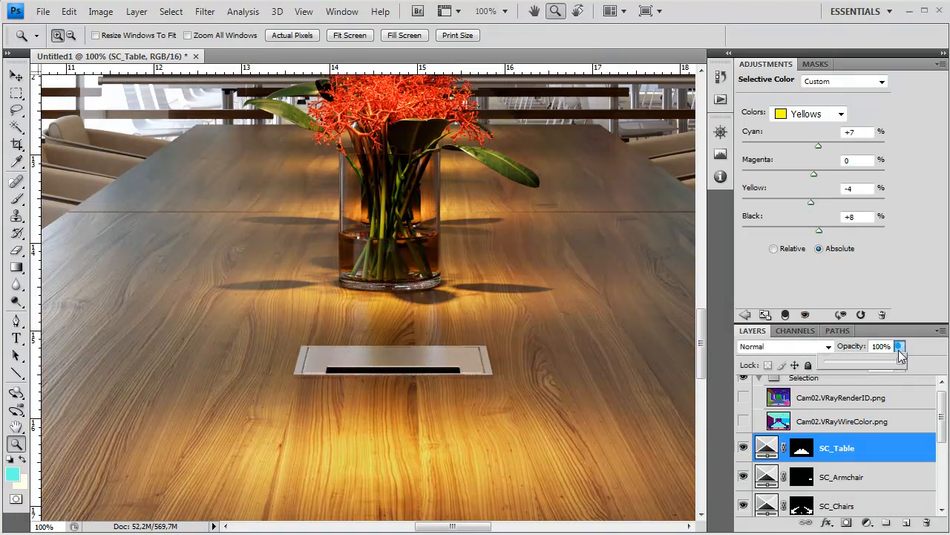
{"action": "left_click_drag", "start_coordinate": [900, 362], "coordinate": [884, 369]}
{"action": "left_click", "coordinate": [743, 447]}
{"action": "left_click", "coordinate": [743, 448]}
{"action": "left_click", "coordinate": [742, 448]}
{"action": "left_click", "coordinate": [743, 448]}
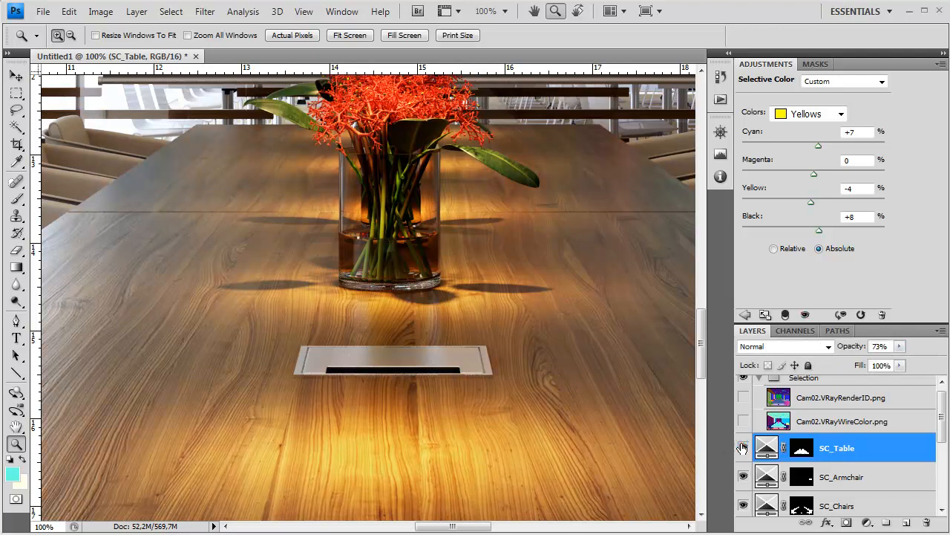
{"action": "right_click", "coordinate": [297, 247]}
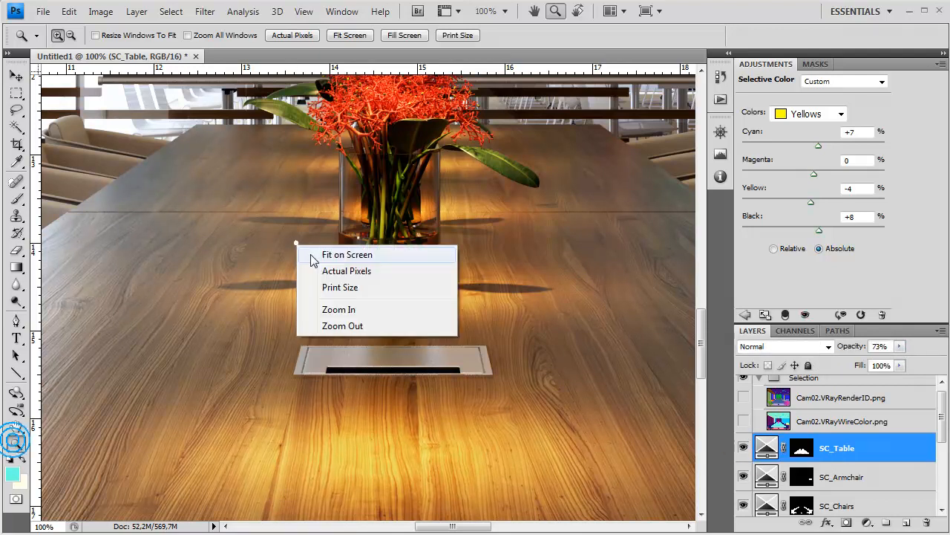
{"action": "left_click", "coordinate": [341, 255]}
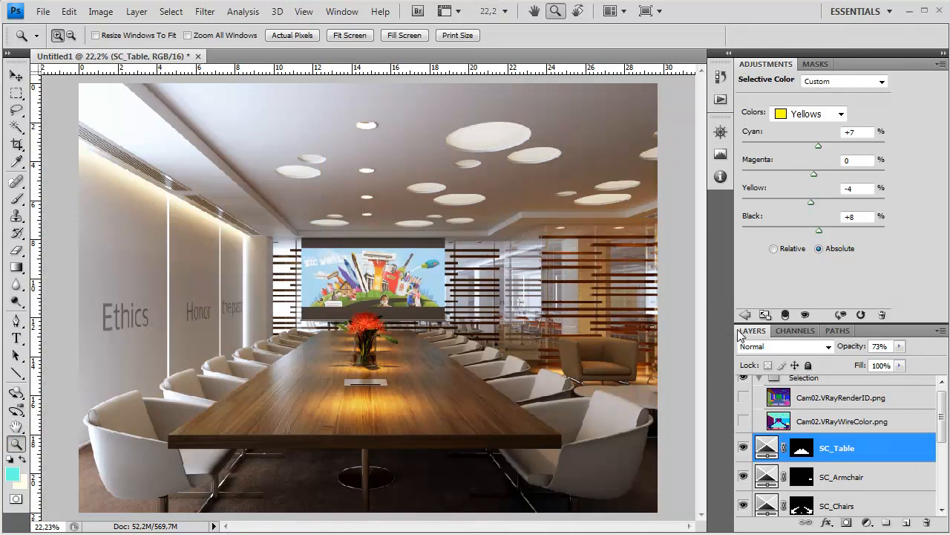
Select the vase and flowers with Color Range by sampling their magenta area on Cam02.VRayWireColor.png, and hide that pass again.
{"action": "double_click", "coordinate": [17, 444]}
{"action": "left_click_drag", "start_coordinate": [445, 412], "coordinate": [447, 177]}
{"action": "left_click_drag", "start_coordinate": [400, 262], "coordinate": [369, 382]}
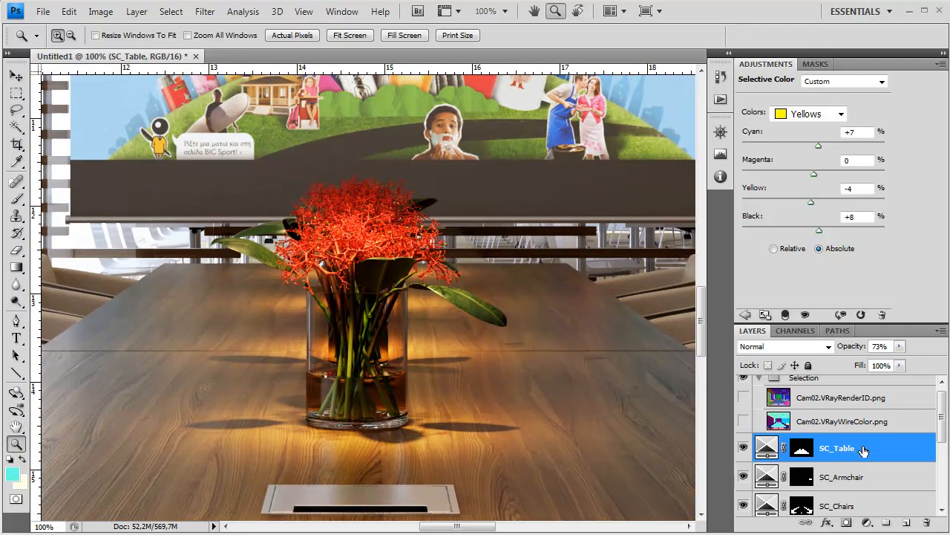
{"action": "left_click", "coordinate": [813, 421]}
{"action": "left_click", "coordinate": [744, 421]}
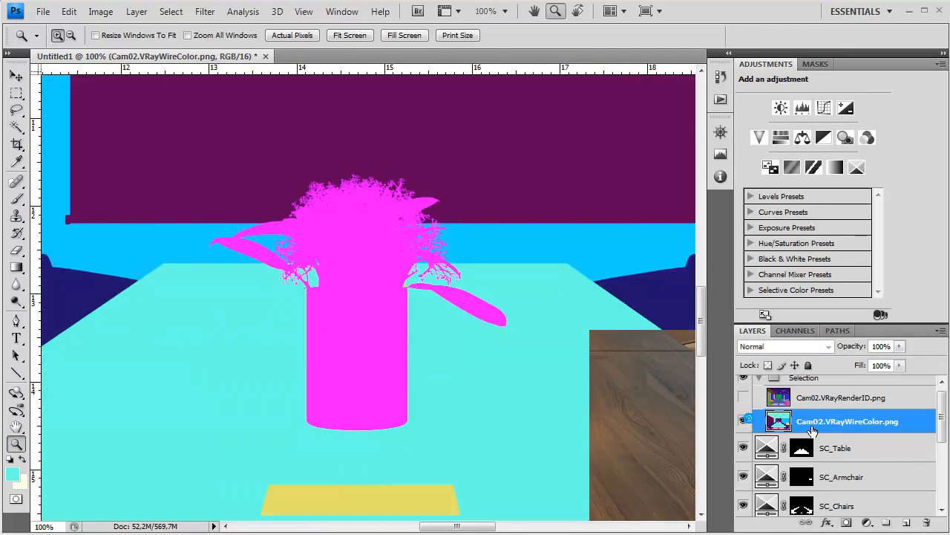
{"action": "left_click", "coordinate": [18, 93]}
{"action": "right_click", "coordinate": [242, 197]}
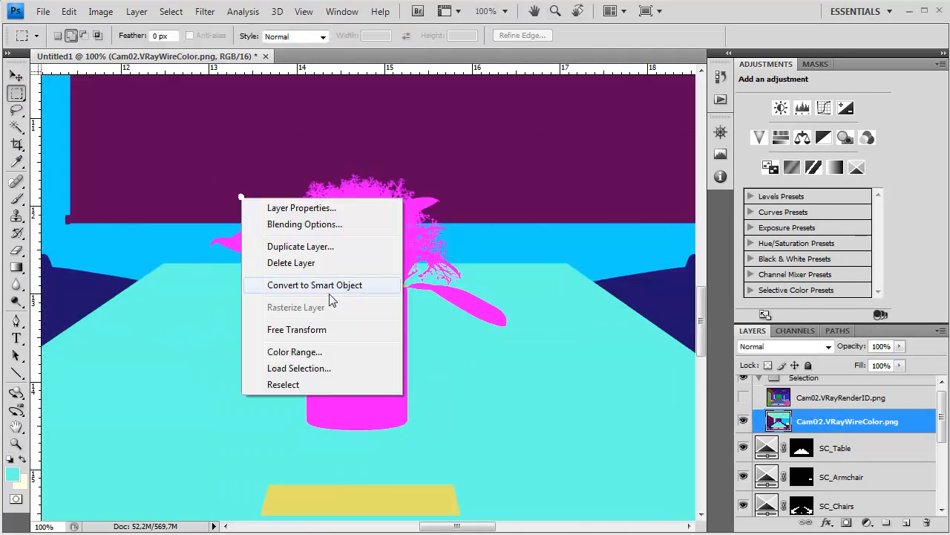
{"action": "left_click", "coordinate": [307, 350]}
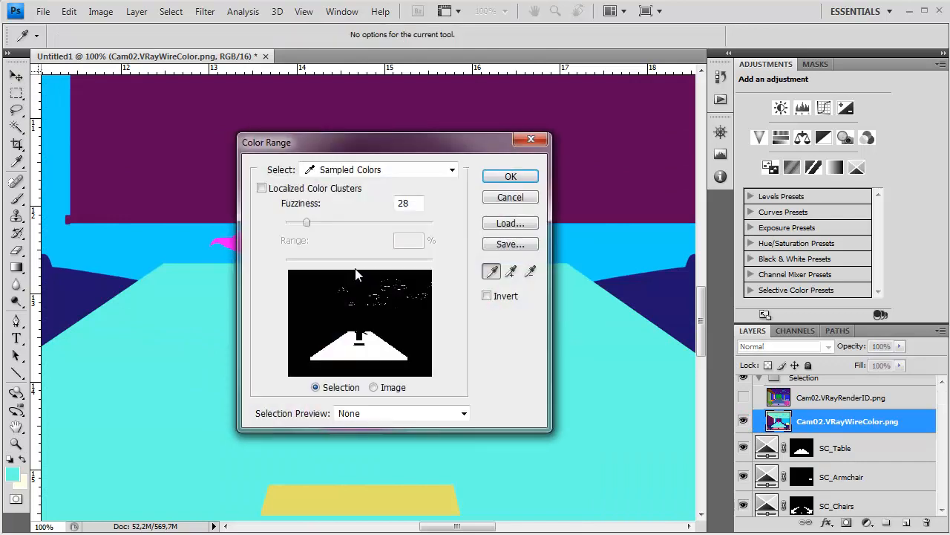
{"action": "left_click_drag", "start_coordinate": [427, 145], "coordinate": [672, 147]}
{"action": "left_click", "coordinate": [380, 287]}
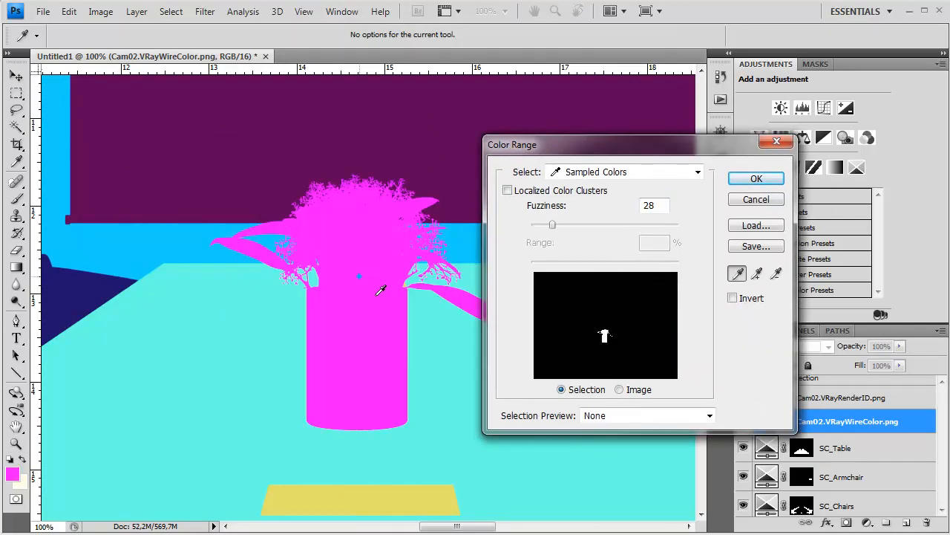
{"action": "left_click", "coordinate": [772, 178]}
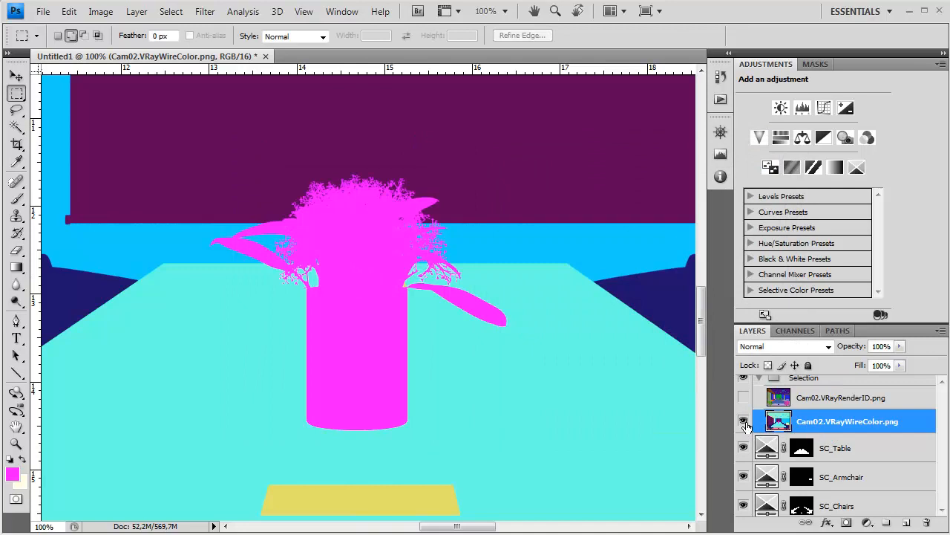
{"action": "left_click", "coordinate": [743, 421]}
Add a Selective Color adjustment masked to the vase selection above SC_Table and name it SC_Vases.
{"action": "left_click", "coordinate": [802, 447]}
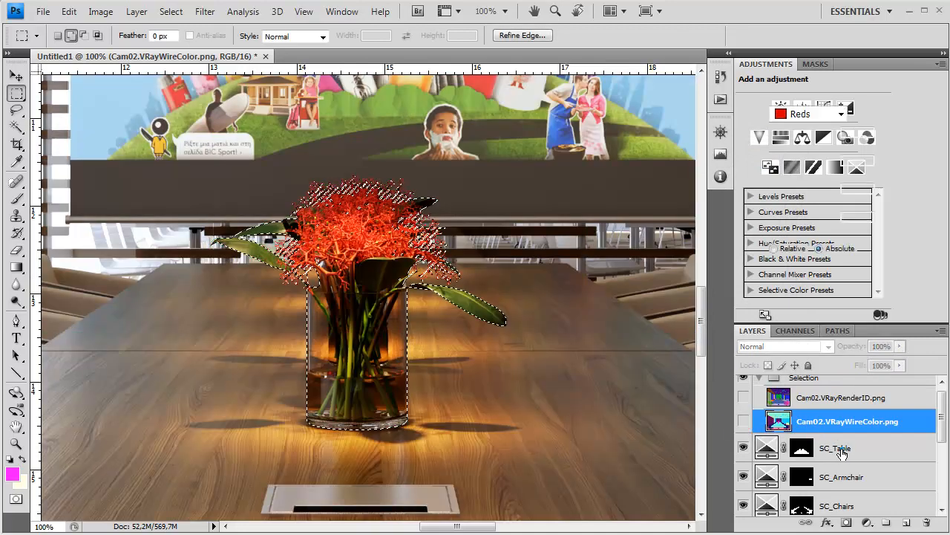
{"action": "left_click", "coordinate": [866, 522]}
{"action": "left_click", "coordinate": [887, 516]}
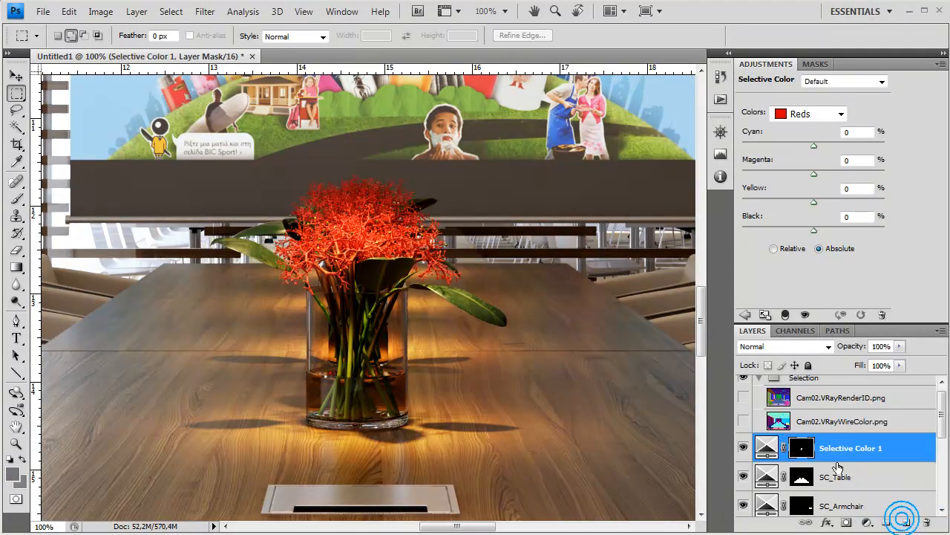
{"action": "double_click", "coordinate": [837, 448]}
{"action": "type", "text": "S"}
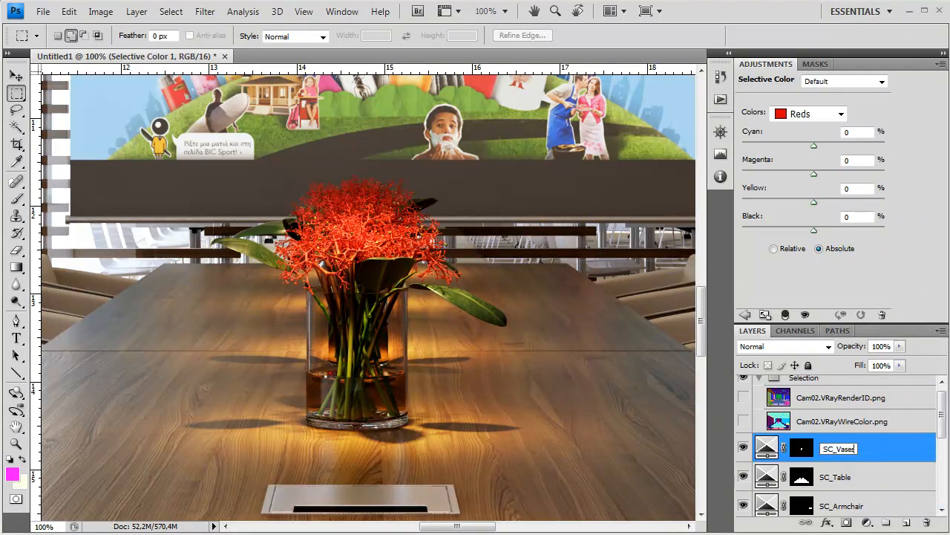
{"action": "type", "text": "C_Vases"}
{"action": "key", "text": "Return"}
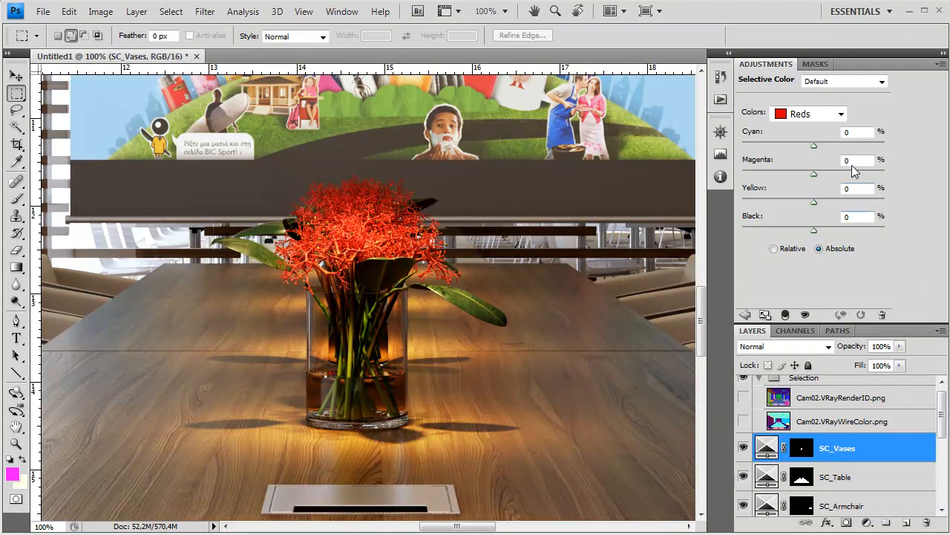
Set the SC_Vases Neutrals to cyan +1%, magenta -7% and black -12%, and fine-tune their yellow.
{"action": "left_click", "coordinate": [804, 116]}
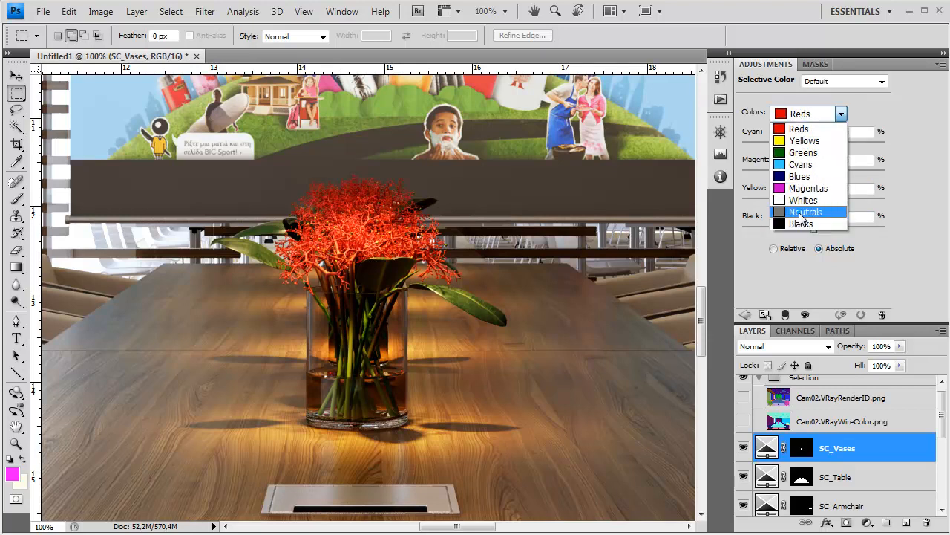
{"action": "left_click", "coordinate": [805, 213]}
{"action": "left_click_drag", "start_coordinate": [814, 234], "coordinate": [806, 236]}
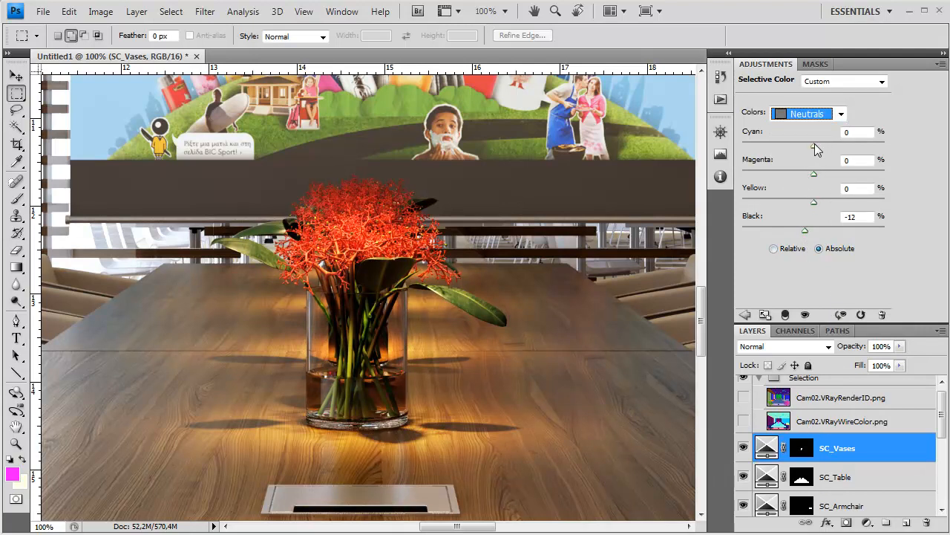
{"action": "left_click_drag", "start_coordinate": [814, 147], "coordinate": [804, 148]}
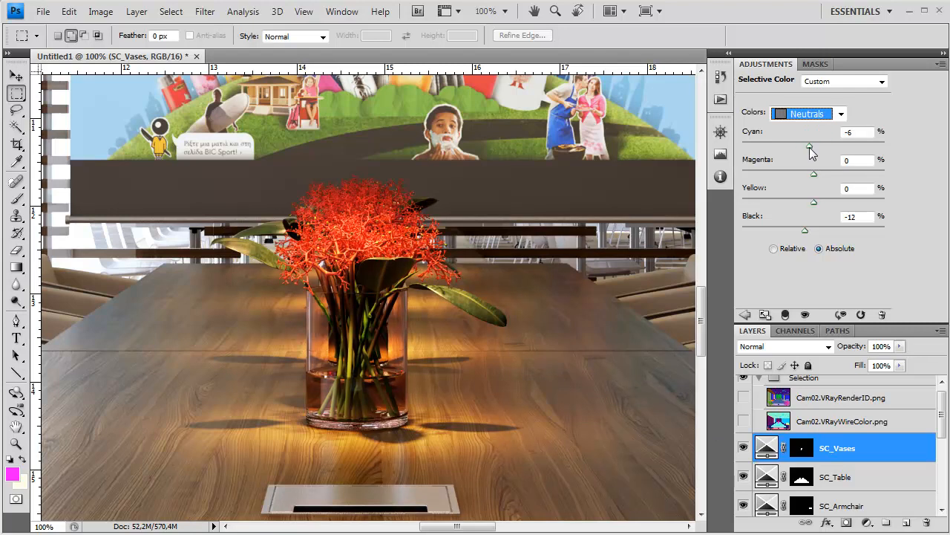
{"action": "left_click_drag", "start_coordinate": [819, 156], "coordinate": [810, 183]}
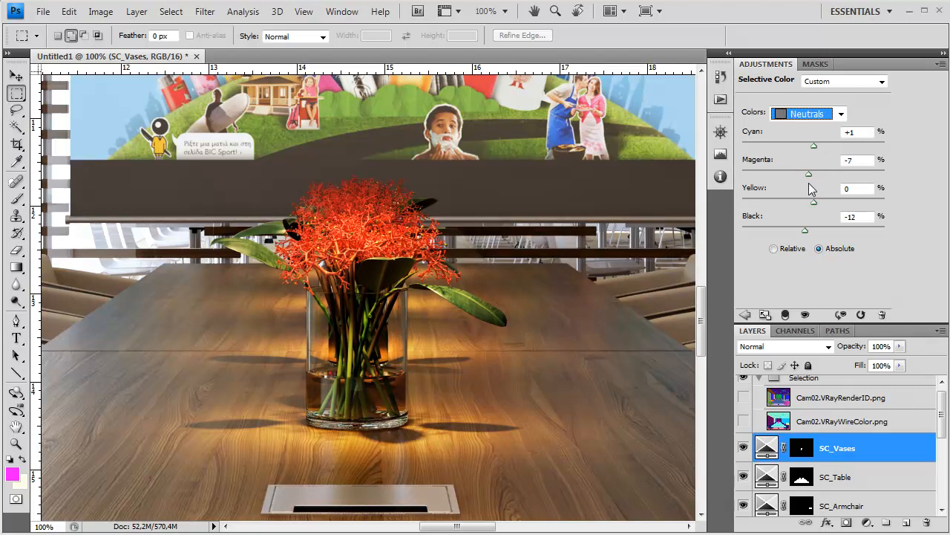
{"action": "left_click", "coordinate": [813, 204]}
{"action": "mouse_move", "coordinate": [813, 207]}
{"action": "left_mouse_down"}
{"action": "mouse_move", "coordinate": [803, 209]}
{"action": "mouse_move", "coordinate": [814, 216]}
{"action": "left_mouse_up"}
Set the SC_Vases Reds to cyan +9% and black +2%.
{"action": "left_click", "coordinate": [807, 114]}
{"action": "left_click", "coordinate": [802, 120]}
{"action": "left_click", "coordinate": [801, 128]}
{"action": "left_click_drag", "start_coordinate": [815, 234], "coordinate": [815, 244]}
{"action": "left_click_drag", "start_coordinate": [815, 146], "coordinate": [822, 165]}
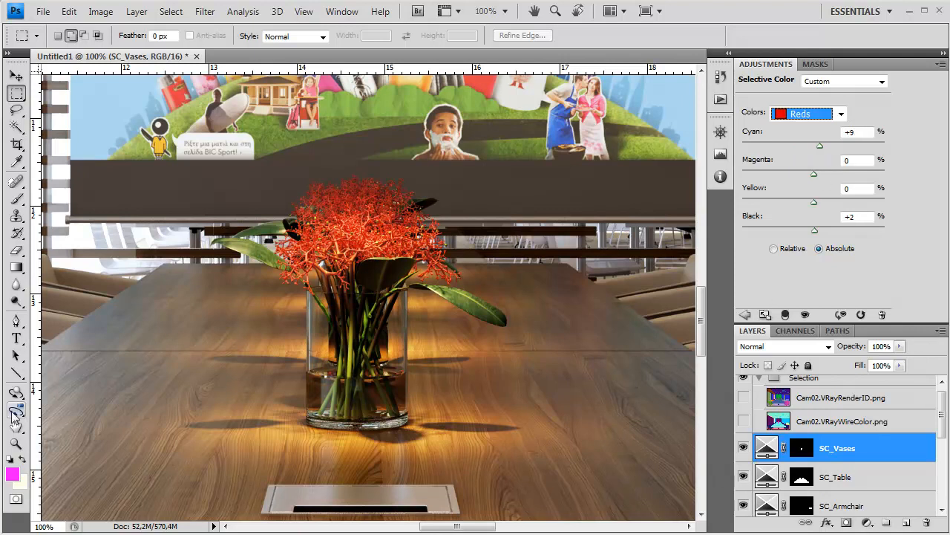
Compare the vase with SC_Vases off and on, and examine the projection screen and the whole render.
{"action": "left_click", "coordinate": [745, 448]}
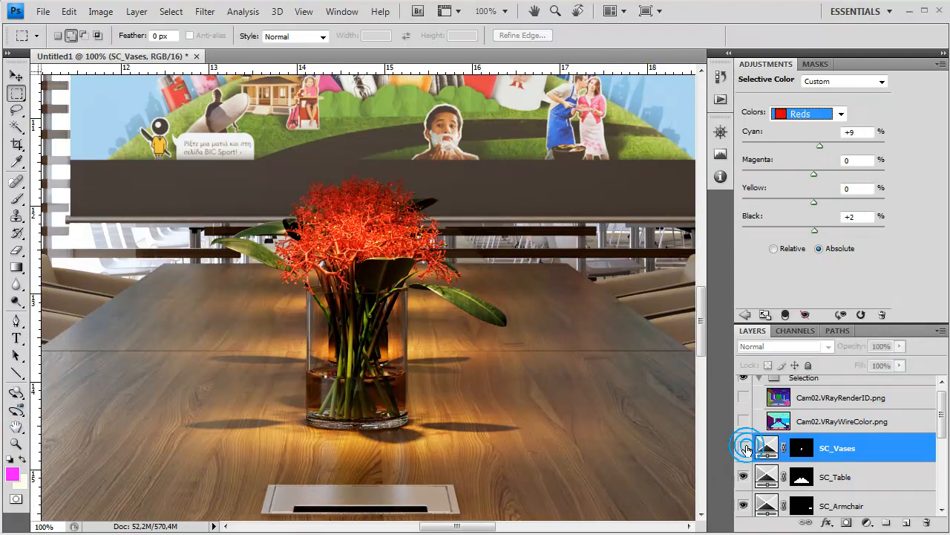
{"action": "left_click", "coordinate": [745, 448]}
{"action": "left_click", "coordinate": [745, 447]}
{"action": "left_click", "coordinate": [745, 448]}
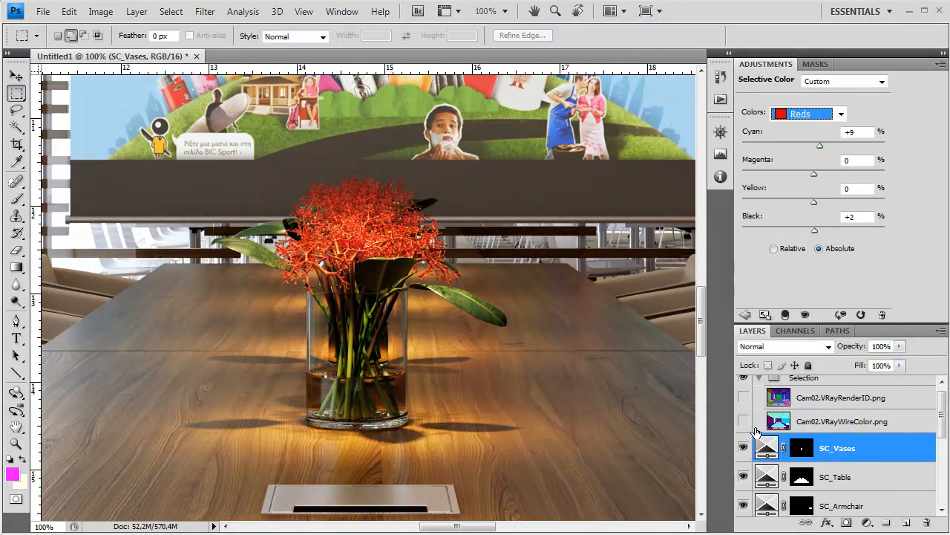
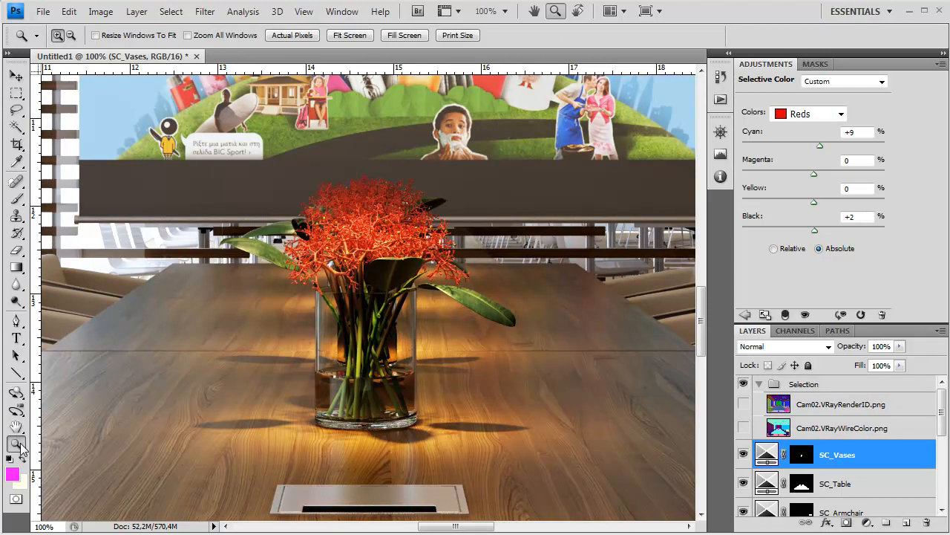
{"action": "right_click", "coordinate": [239, 327]}
{"action": "left_click", "coordinate": [297, 338]}
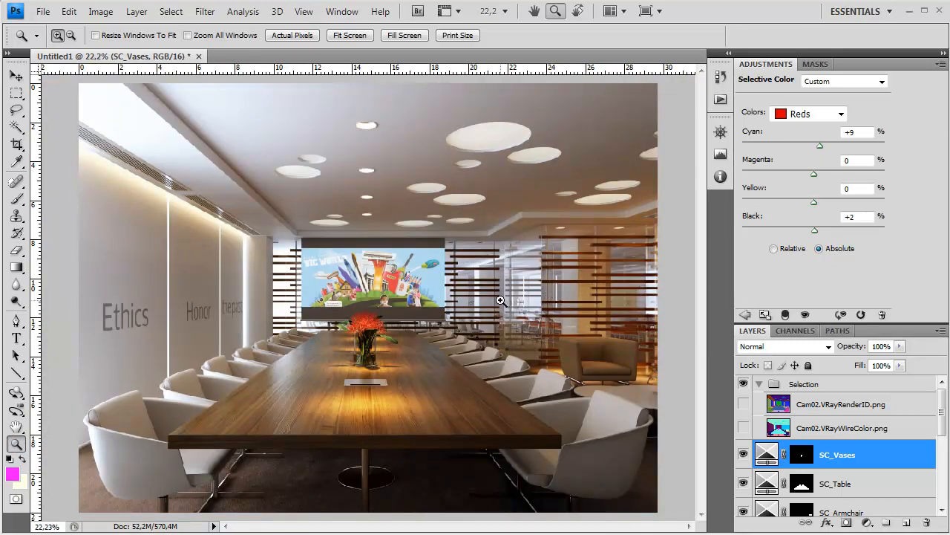
{"action": "double_click", "coordinate": [15, 444]}
{"action": "right_click", "coordinate": [426, 248]}
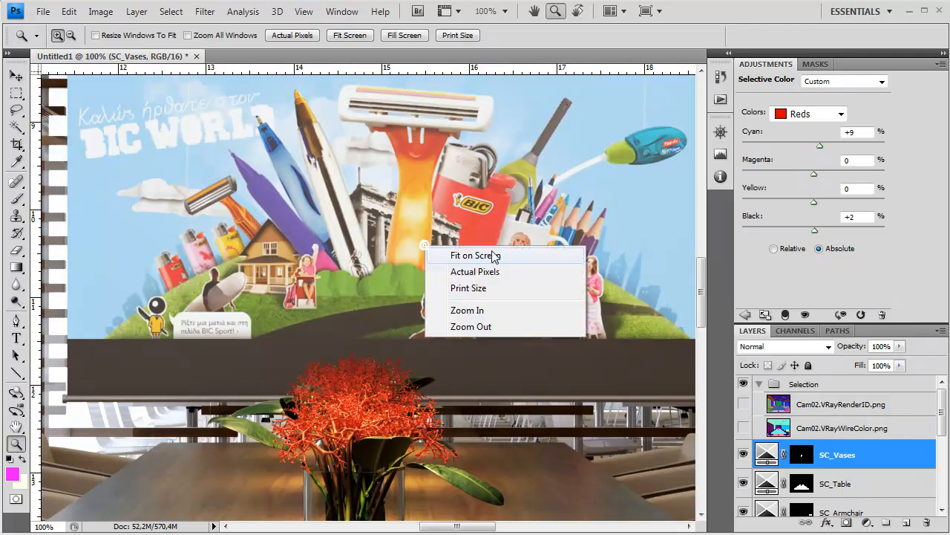
{"action": "left_click", "coordinate": [496, 256]}
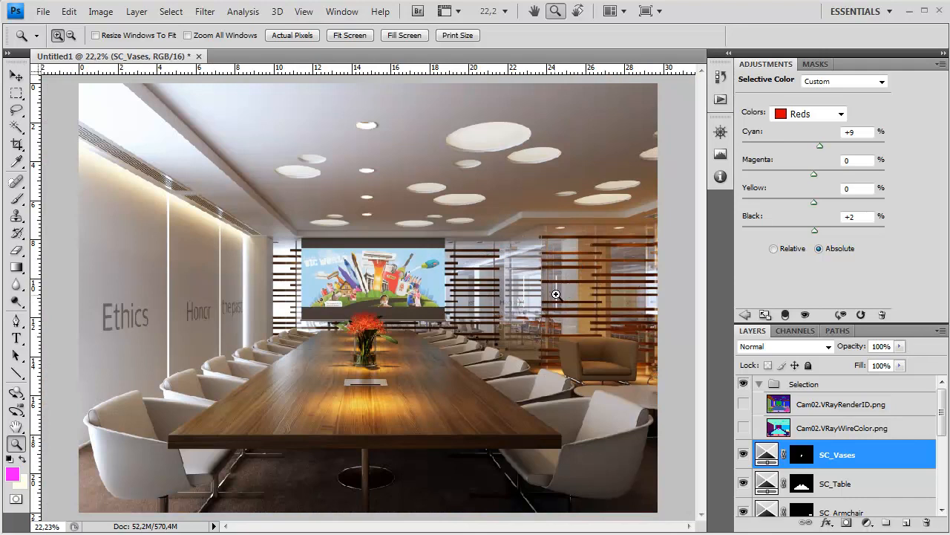
Select the back partition area with Color Range by sampling its blue on Cam02.VRayWireColor.png, hide that pass, and make SC_Vases active.
{"action": "left_click", "coordinate": [743, 428]}
{"action": "left_click", "coordinate": [842, 428]}
{"action": "left_click", "coordinate": [18, 95]}
{"action": "right_click", "coordinate": [324, 227]}
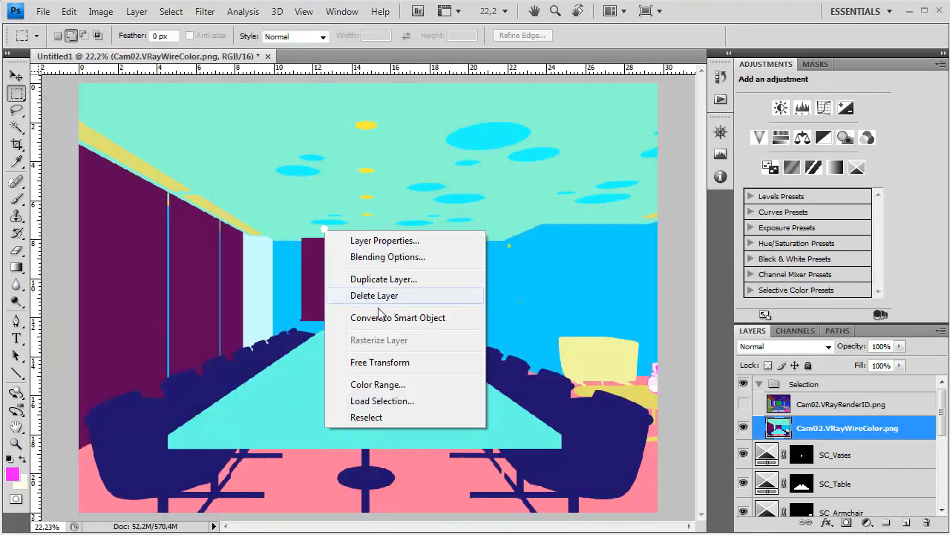
{"action": "left_click", "coordinate": [343, 381]}
{"action": "left_click", "coordinate": [476, 261]}
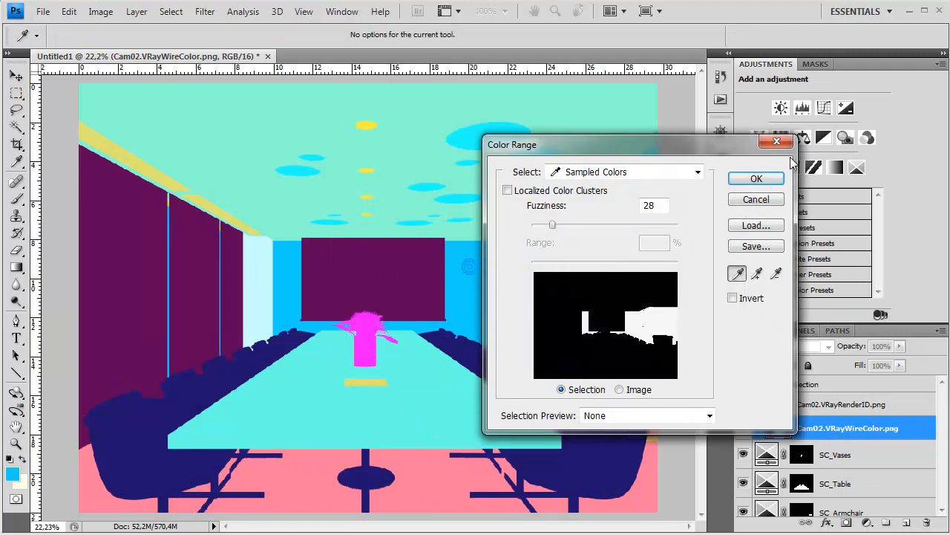
{"action": "left_click", "coordinate": [756, 179]}
{"action": "left_click", "coordinate": [744, 428]}
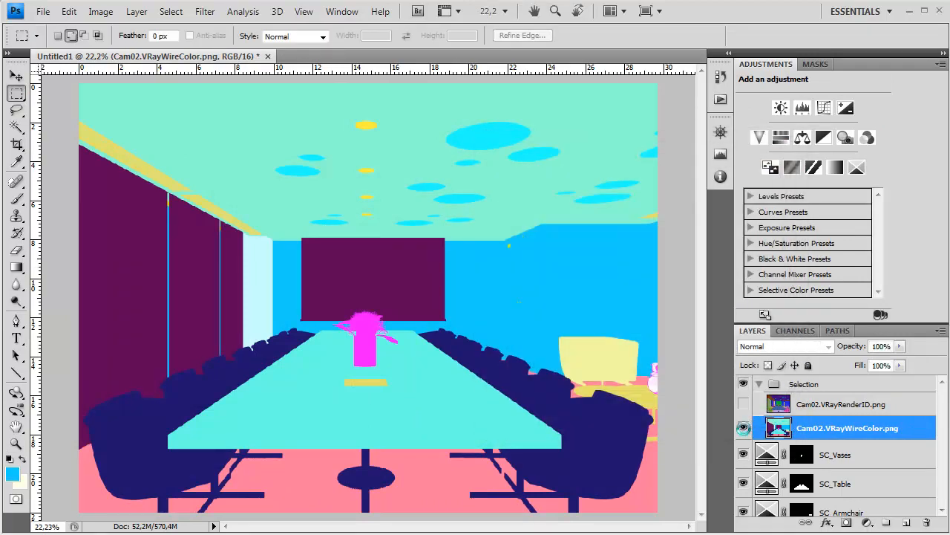
{"action": "left_click", "coordinate": [843, 459]}
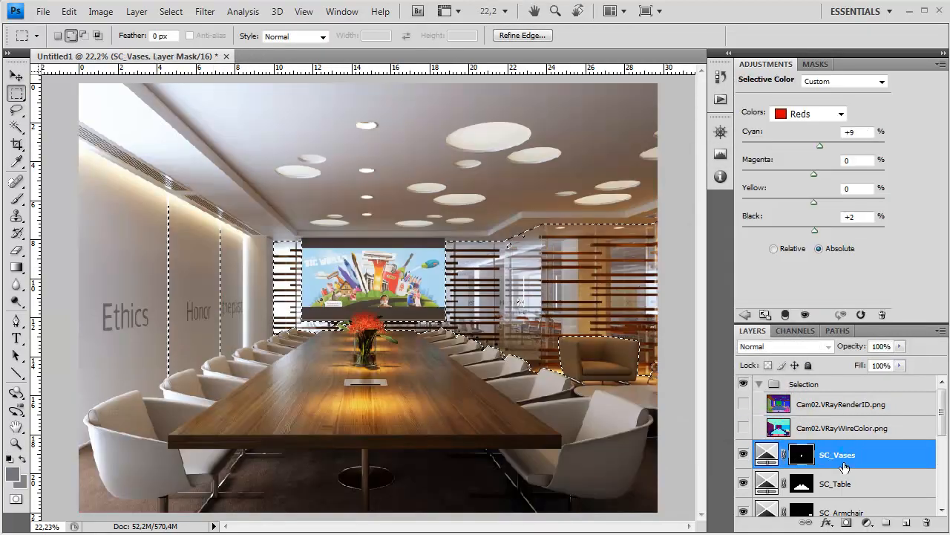
Add a Selective Color adjustment layer masked by the partition selection and rename it SC_Glass.
{"action": "left_click", "coordinate": [866, 522]}
{"action": "left_click", "coordinate": [910, 507]}
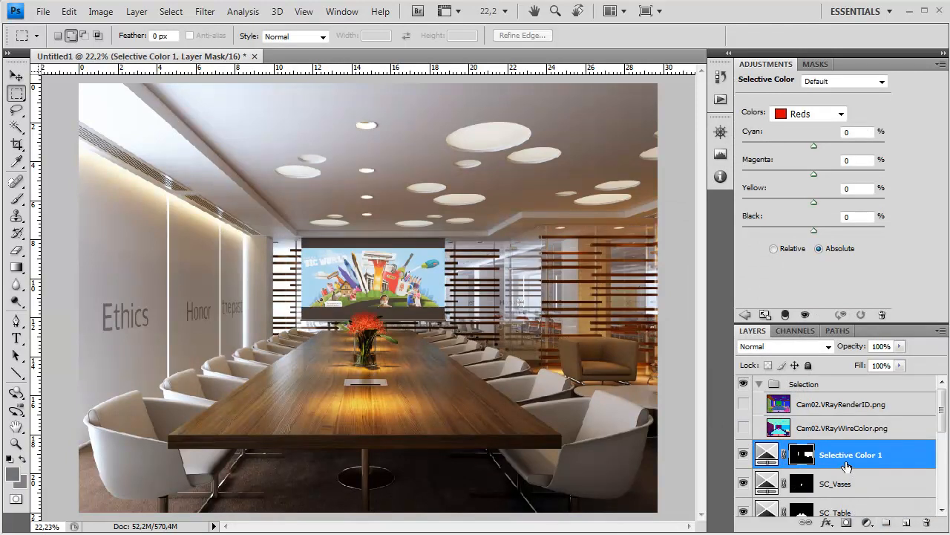
{"action": "double_click", "coordinate": [847, 459]}
{"action": "type", "text": "SC_Gla"}
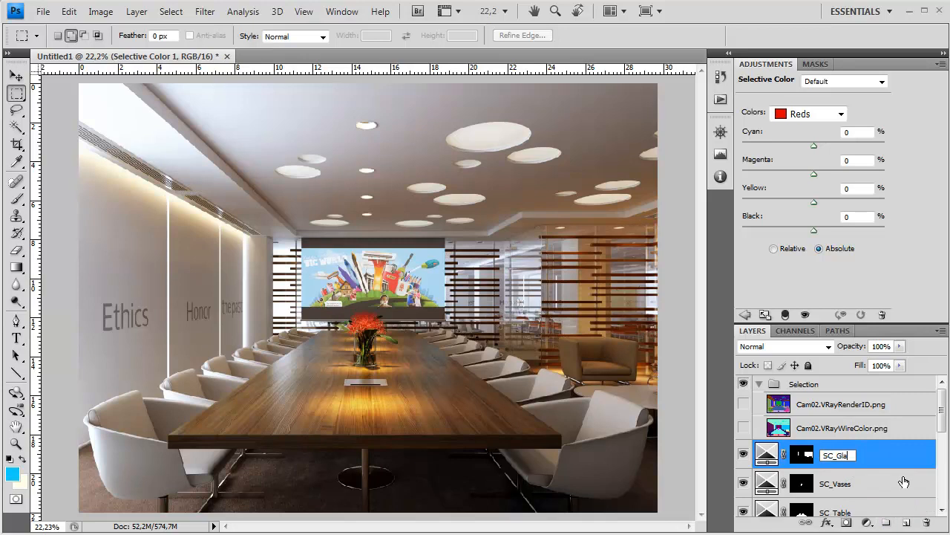
{"action": "type", "text": "ss"}
{"action": "key", "text": "Return"}
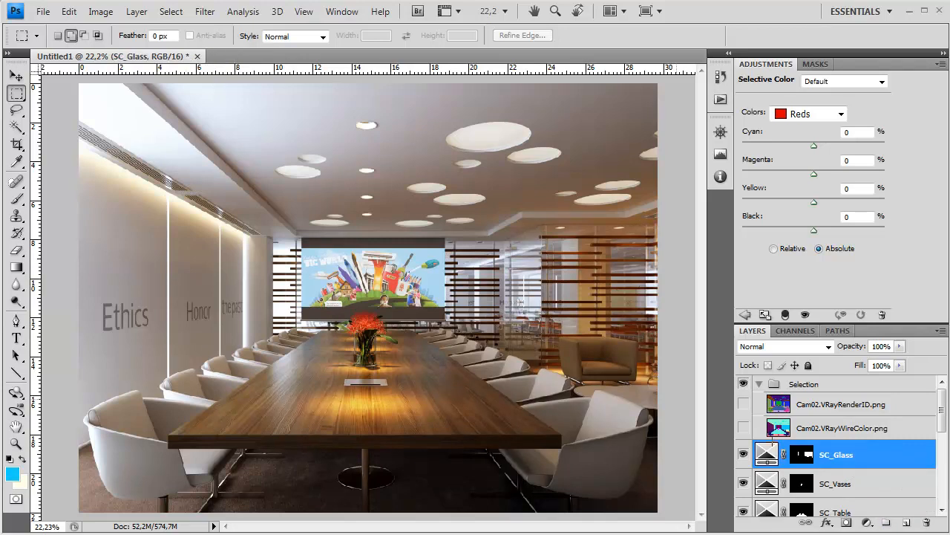
Set the SC_Glass Yellows to cyan -5%, magenta -1%, yellow -2% and black -7% while checking the glass partition up close.
{"action": "double_click", "coordinate": [15, 444]}
{"action": "left_click_drag", "start_coordinate": [509, 315], "coordinate": [132, 208]}
{"action": "left_click_drag", "start_coordinate": [416, 245], "coordinate": [589, 413]}
{"action": "left_click_drag", "start_coordinate": [444, 376], "coordinate": [470, 358]}
{"action": "scroll", "coordinate": [470, 358], "scroll_direction": "down", "scroll_amount": 4}
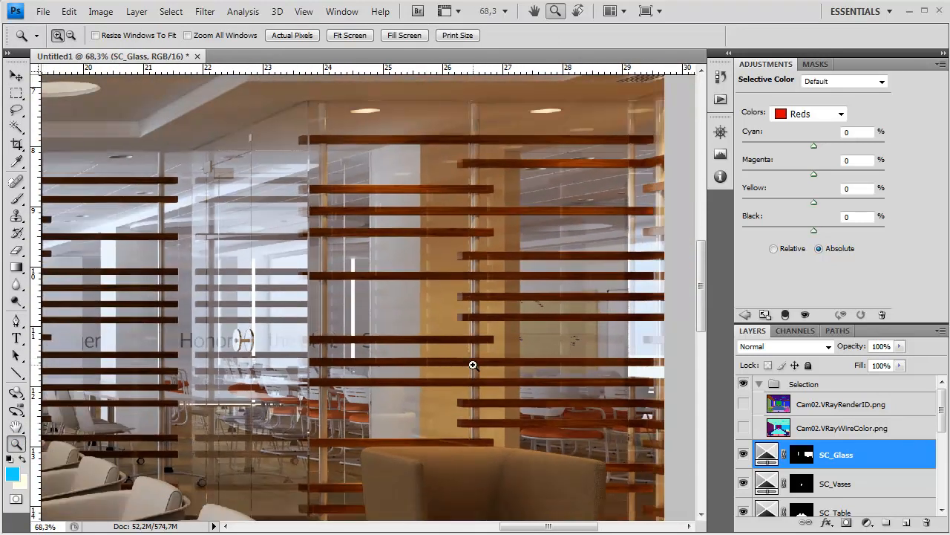
{"action": "left_click", "coordinate": [841, 113]}
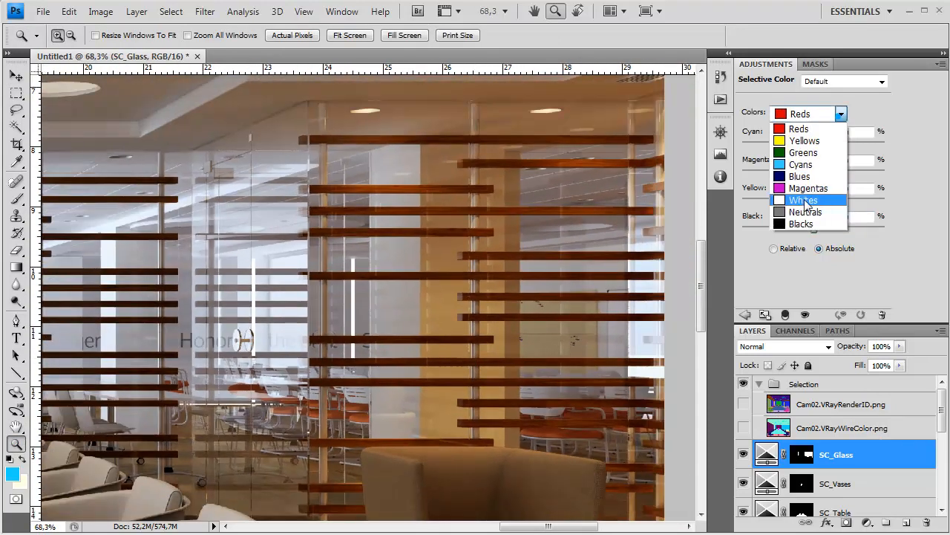
{"action": "left_click", "coordinate": [805, 141]}
{"action": "left_click_drag", "start_coordinate": [815, 231], "coordinate": [813, 202]}
{"action": "left_click_drag", "start_coordinate": [813, 145], "coordinate": [795, 165]}
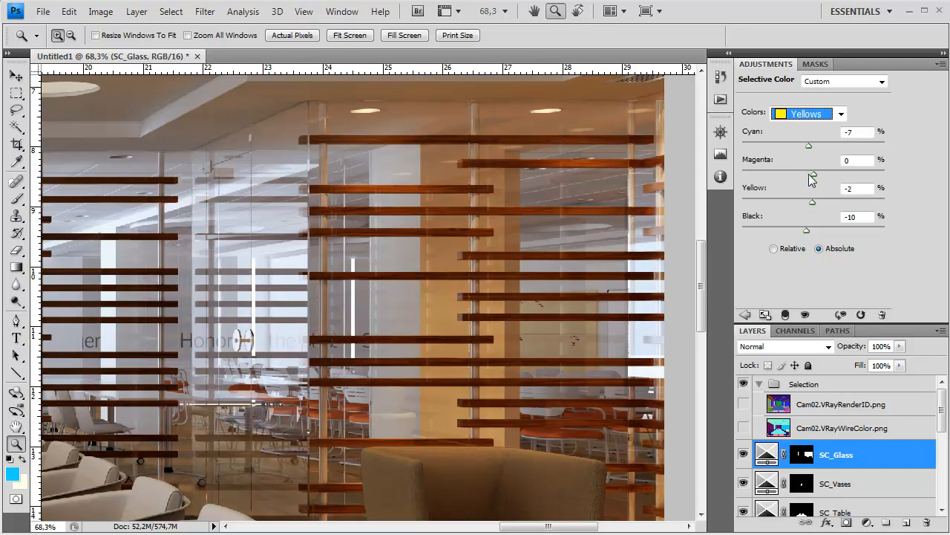
{"action": "mouse_move", "coordinate": [813, 175]}
{"action": "left_mouse_down"}
{"action": "mouse_move", "coordinate": [791, 178]}
{"action": "mouse_move", "coordinate": [816, 190]}
{"action": "left_mouse_up"}
{"action": "left_click_drag", "start_coordinate": [808, 145], "coordinate": [810, 146]}
{"action": "left_click_drag", "start_coordinate": [808, 230], "coordinate": [809, 231]}
Set black to -5% for the SC_Glass Neutrals and to +57% for its Cyans.
{"action": "left_click", "coordinate": [808, 114]}
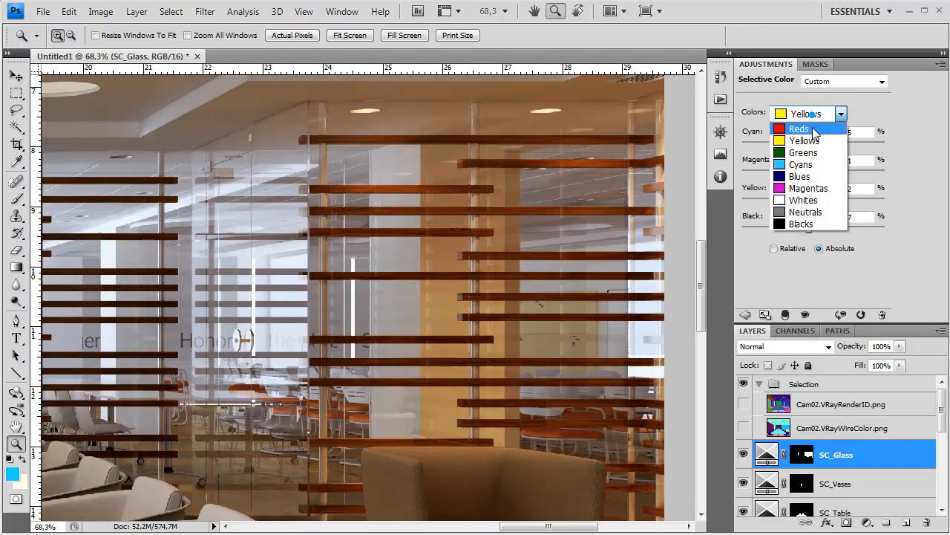
{"action": "left_click", "coordinate": [814, 212]}
{"action": "left_click_drag", "start_coordinate": [812, 230], "coordinate": [809, 231]}
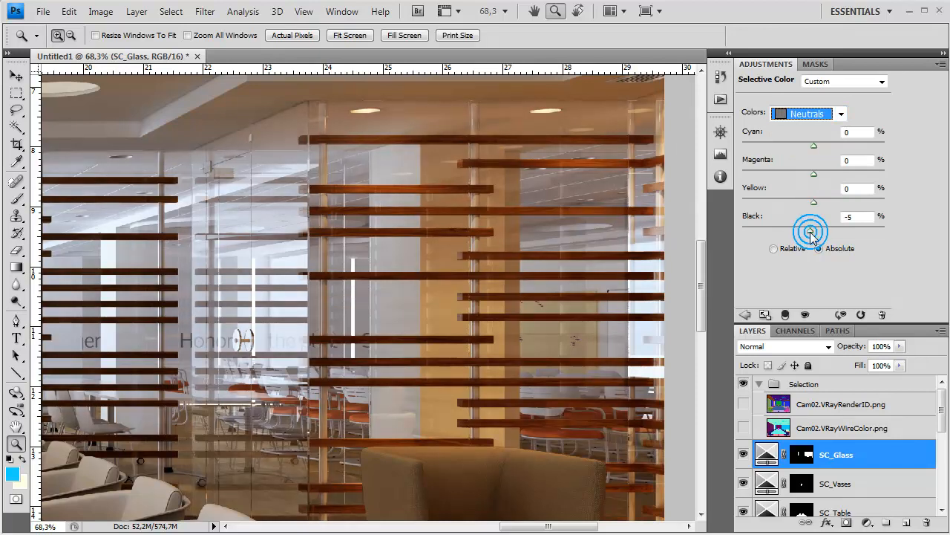
{"action": "left_click", "coordinate": [807, 113]}
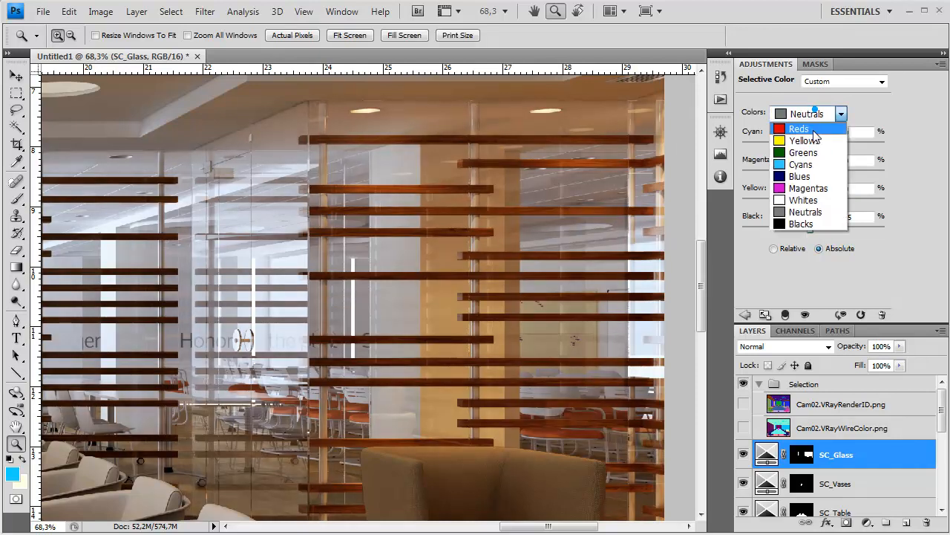
{"action": "left_click", "coordinate": [812, 163]}
{"action": "mouse_move", "coordinate": [845, 232]}
{"action": "left_mouse_down"}
{"action": "mouse_move", "coordinate": [854, 234]}
{"action": "mouse_move", "coordinate": [658, 237]}
{"action": "mouse_move", "coordinate": [854, 232]}
{"action": "left_mouse_up"}
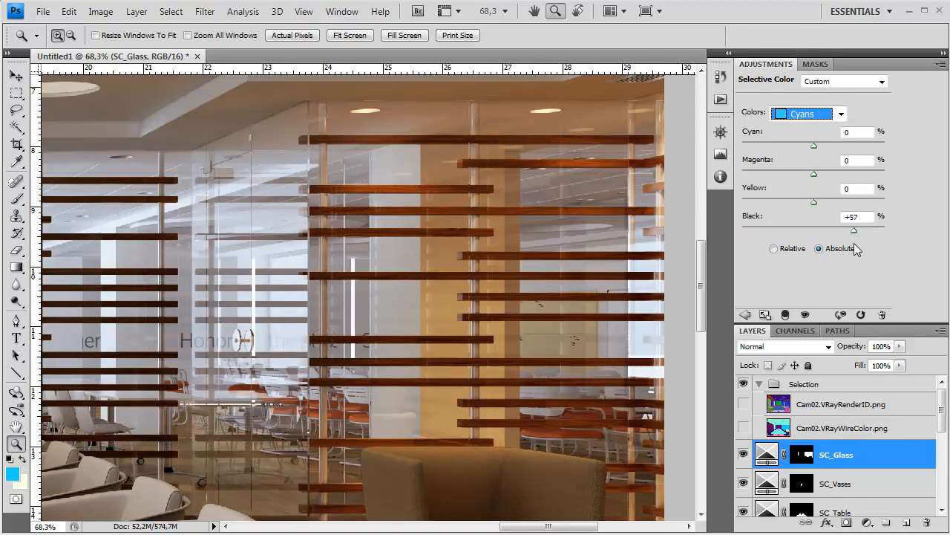
Check the glass on both sides of the projection screen and set the SC_Glass Blues to black +48%.
{"action": "left_click_drag", "start_coordinate": [184, 323], "coordinate": [668, 297]}
{"action": "left_click_drag", "start_coordinate": [461, 305], "coordinate": [526, 305]}
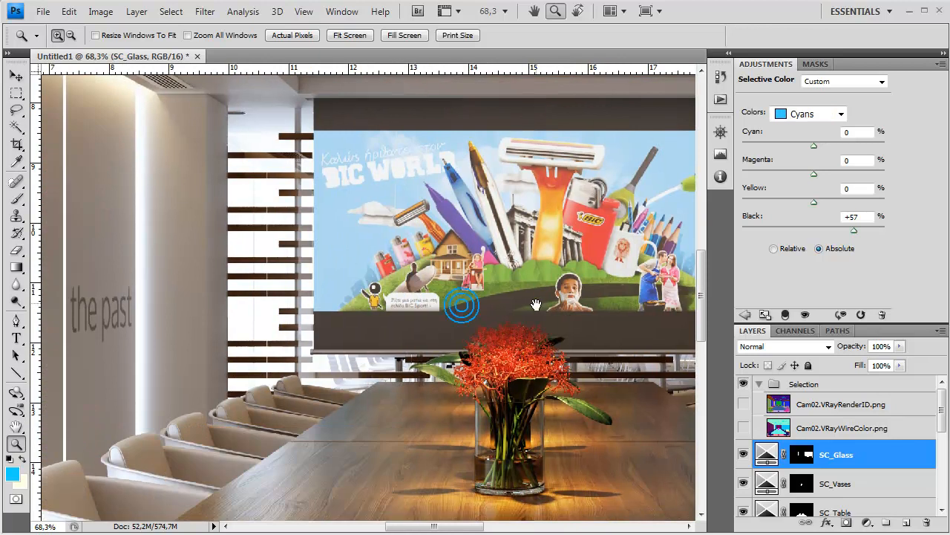
{"action": "left_click", "coordinate": [796, 113]}
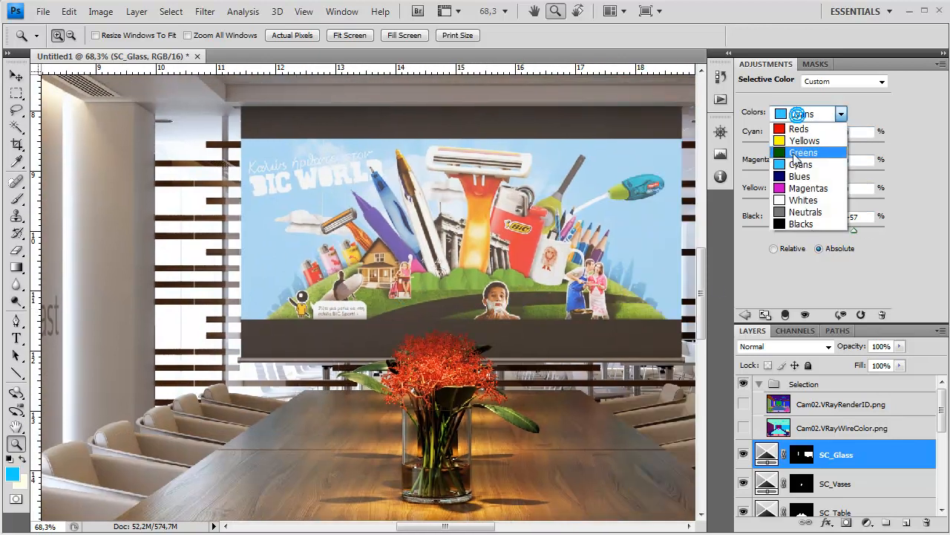
{"action": "left_click", "coordinate": [799, 177]}
{"action": "left_click_drag", "start_coordinate": [611, 307], "coordinate": [406, 298]}
{"action": "left_click_drag", "start_coordinate": [498, 303], "coordinate": [460, 303]}
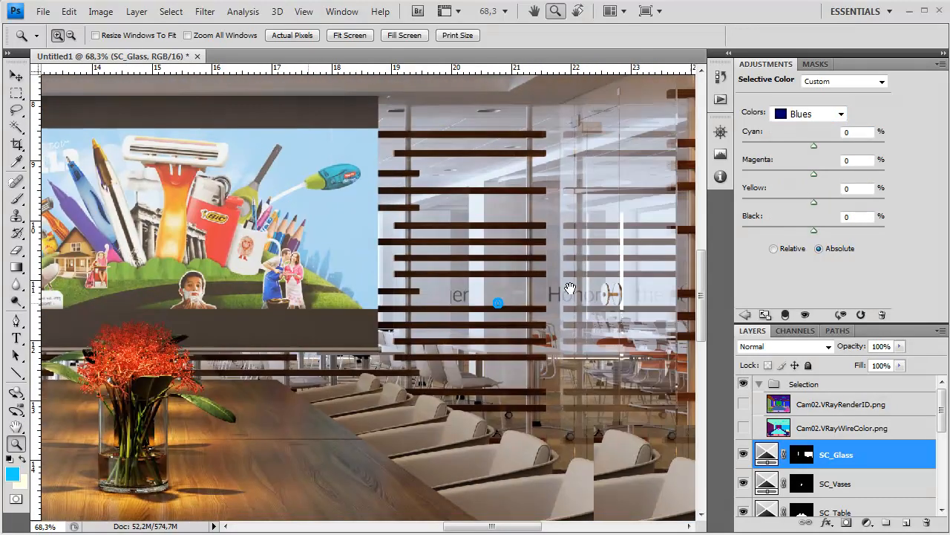
{"action": "left_click", "coordinate": [811, 114]}
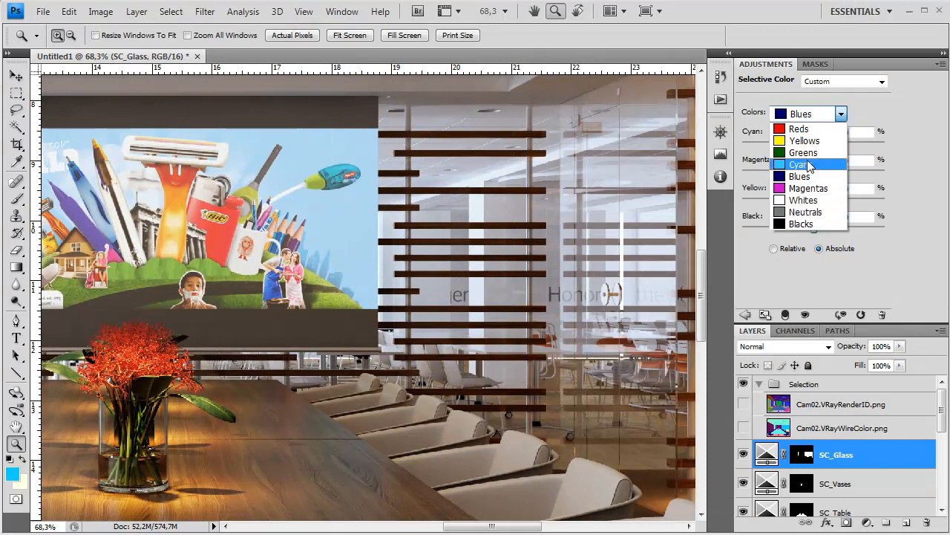
{"action": "left_click", "coordinate": [799, 176]}
{"action": "left_click", "coordinate": [813, 231]}
{"action": "left_click_drag", "start_coordinate": [817, 230], "coordinate": [837, 231]}
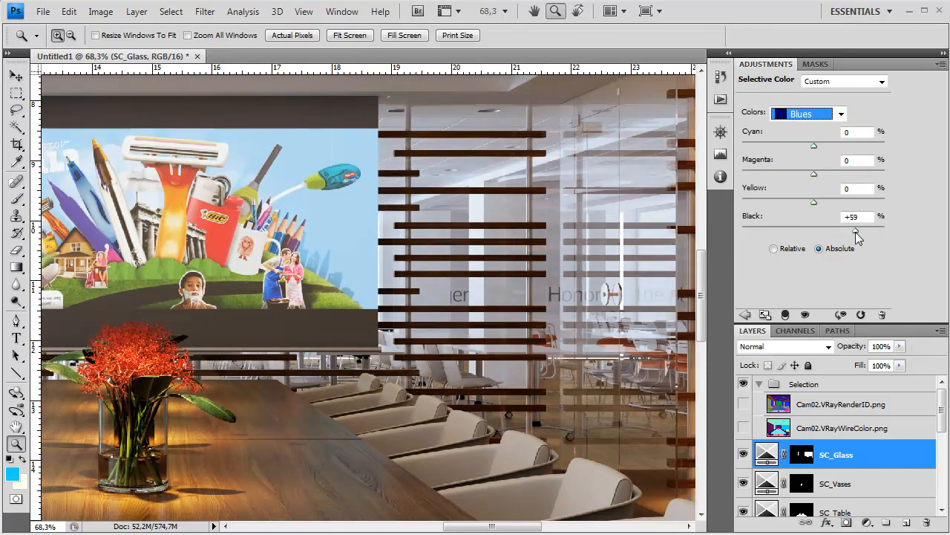
Set the SC_Glass Whites to black +6%.
{"action": "left_click", "coordinate": [816, 114]}
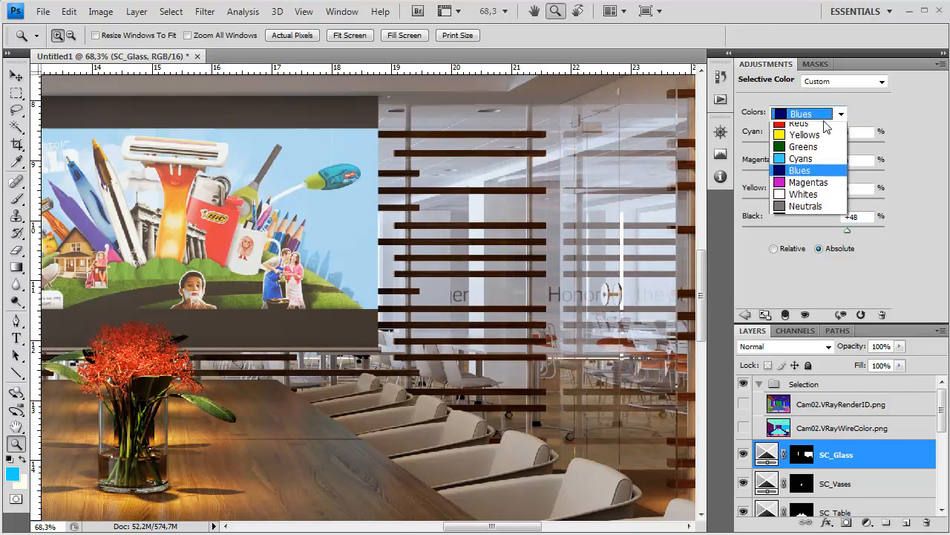
{"action": "left_click", "coordinate": [815, 202]}
{"action": "left_click_drag", "start_coordinate": [815, 228], "coordinate": [819, 229]}
Compare the glass partitions on both sides of the projection screen with SC_Glass off and on.
{"action": "left_click_drag", "start_coordinate": [96, 309], "coordinate": [472, 285]}
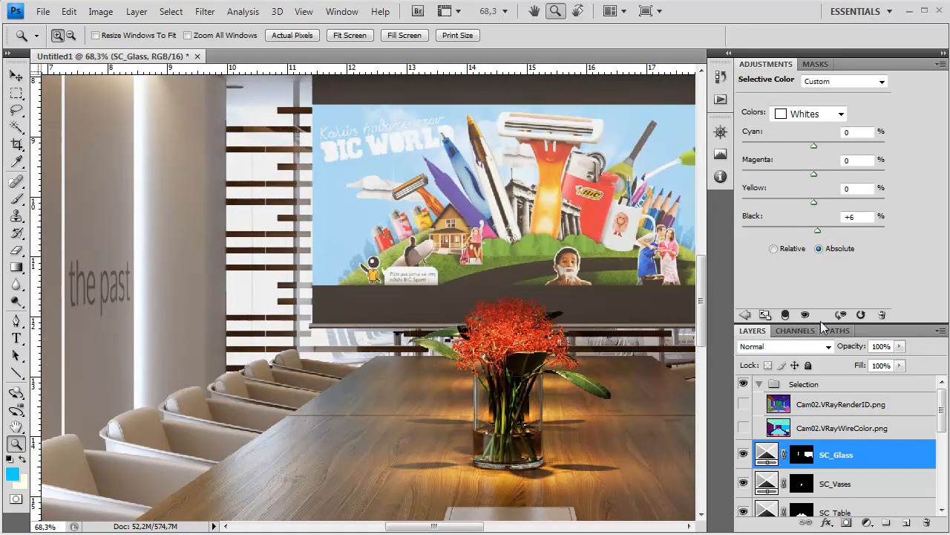
{"action": "left_click", "coordinate": [744, 453]}
{"action": "left_click", "coordinate": [744, 454]}
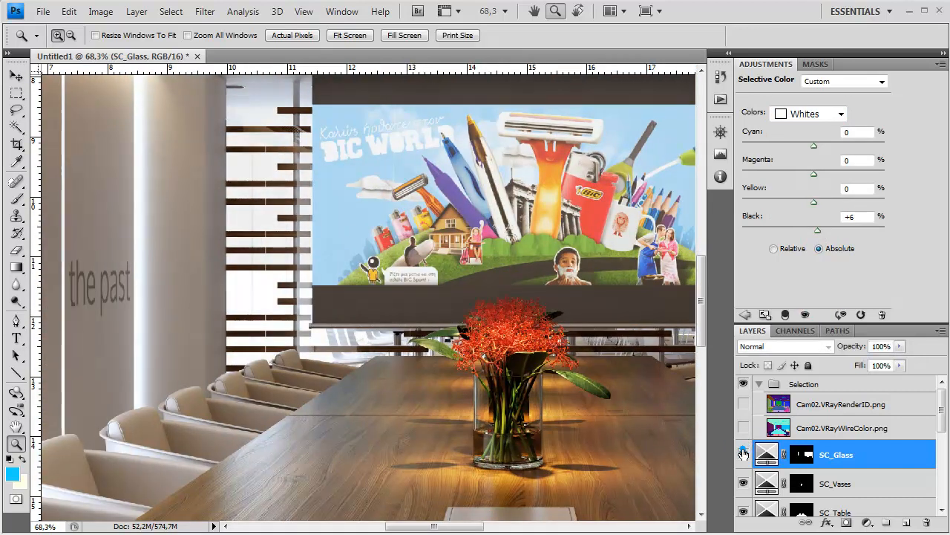
{"action": "left_click_drag", "start_coordinate": [614, 262], "coordinate": [200, 257]}
{"action": "left_click_drag", "start_coordinate": [545, 287], "coordinate": [305, 279]}
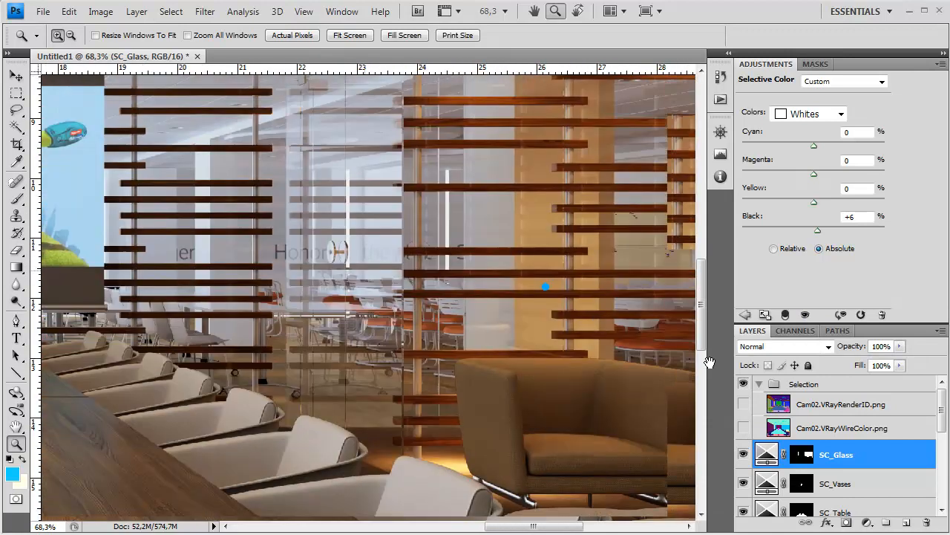
{"action": "left_click", "coordinate": [744, 453]}
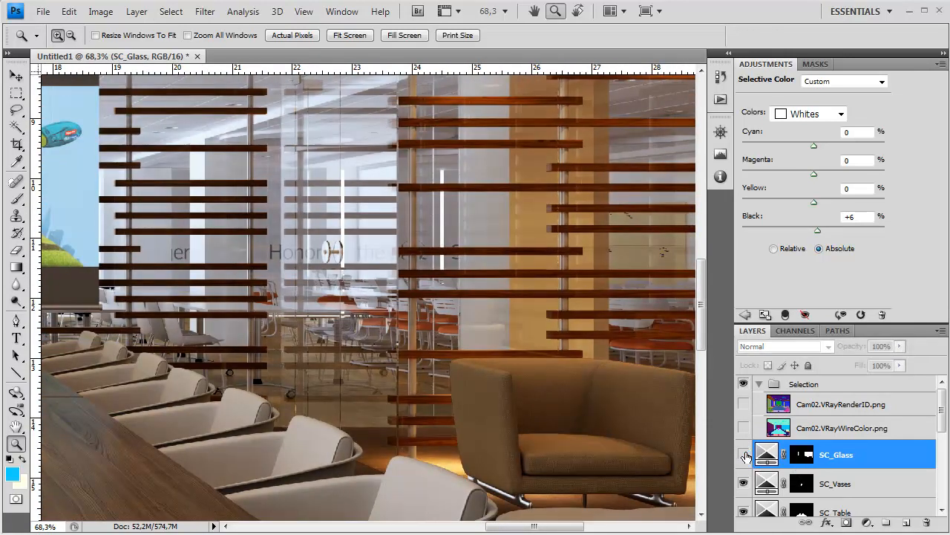
{"action": "left_click", "coordinate": [744, 454]}
{"action": "left_click", "coordinate": [744, 454]}
{"action": "left_click", "coordinate": [745, 456]}
{"action": "left_click", "coordinate": [744, 456]}
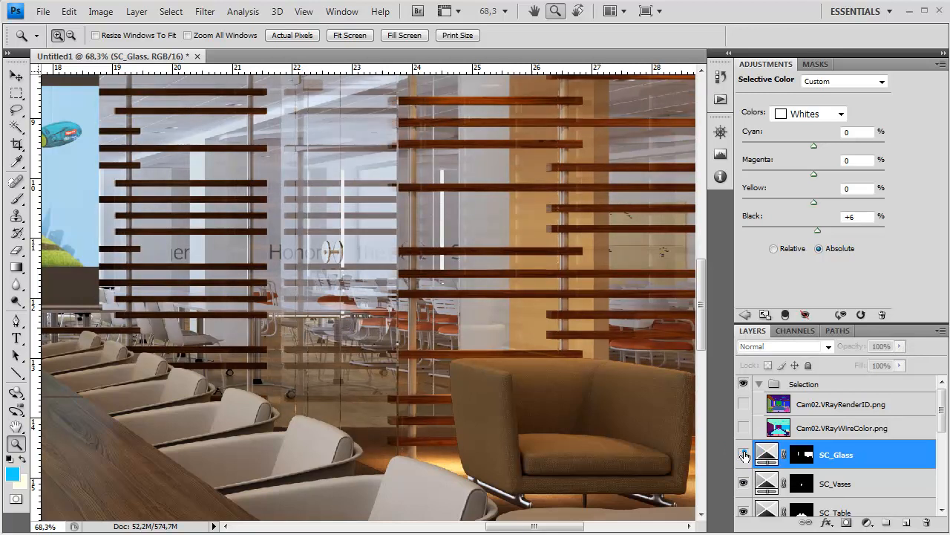
{"action": "left_click", "coordinate": [745, 456]}
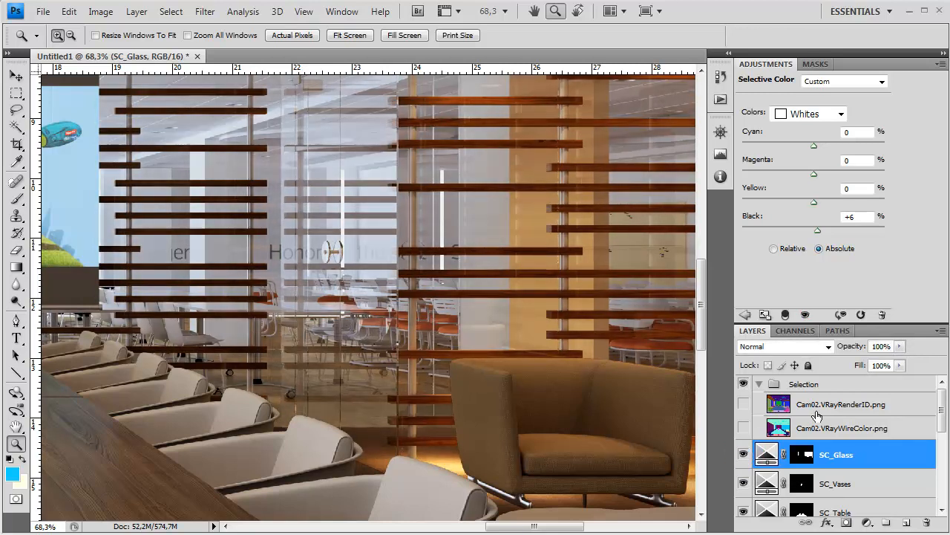
Raise the black of the SC_Glass Yellows to +3%.
{"action": "left_click", "coordinate": [899, 346]}
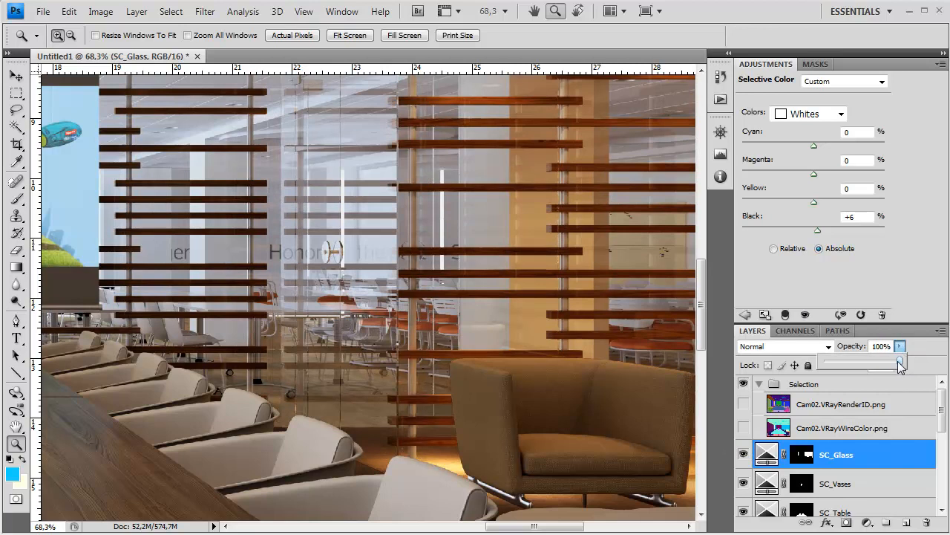
{"action": "left_click", "coordinate": [817, 114]}
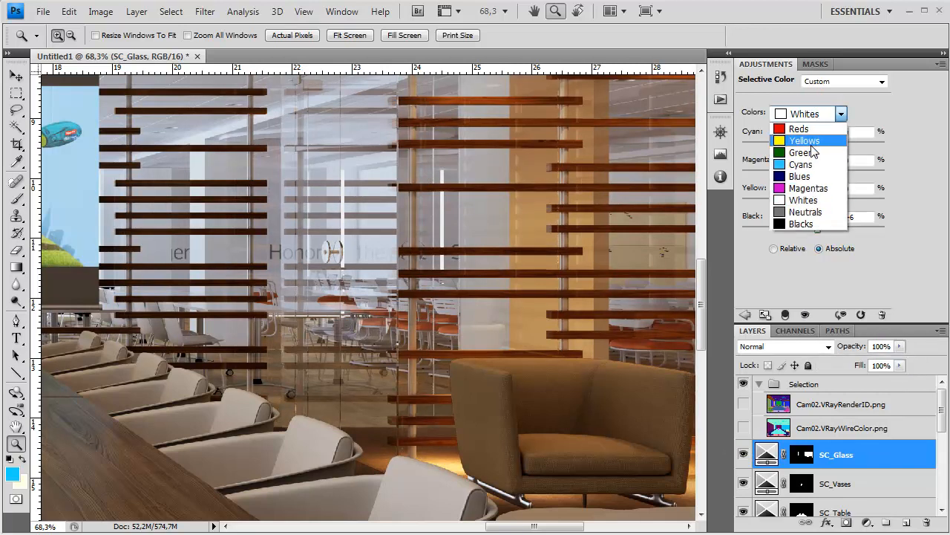
{"action": "left_click", "coordinate": [807, 142]}
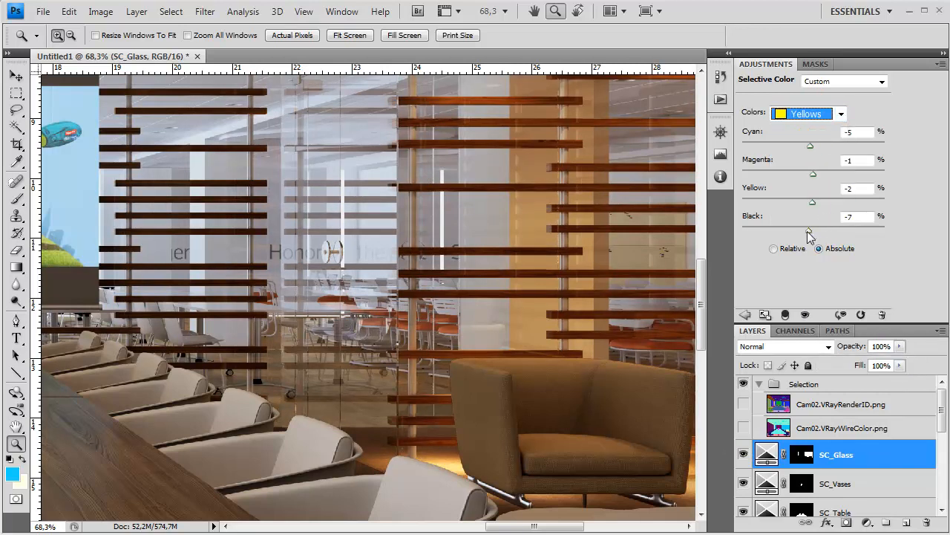
{"action": "left_click_drag", "start_coordinate": [808, 230], "coordinate": [818, 229]}
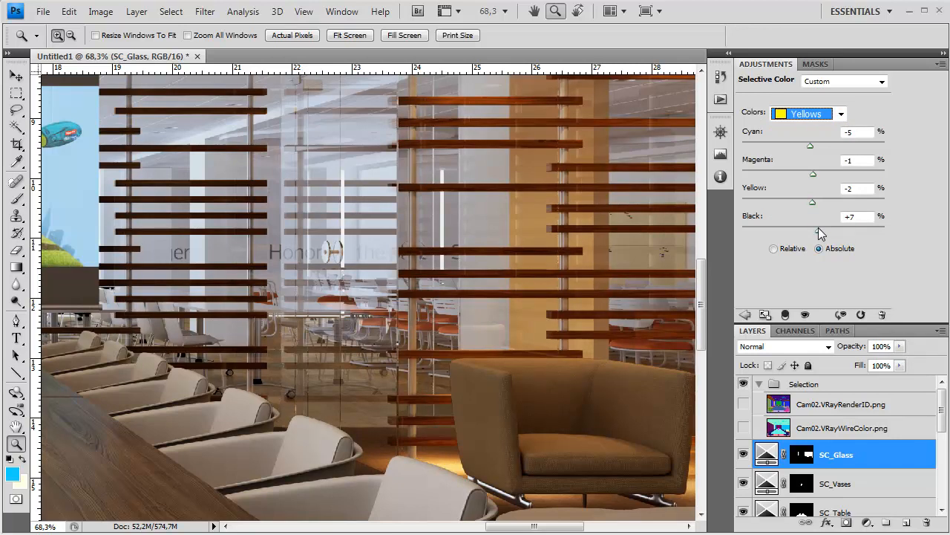
Set the SC_Glass Reds to black +3%.
{"action": "left_click", "coordinate": [817, 113]}
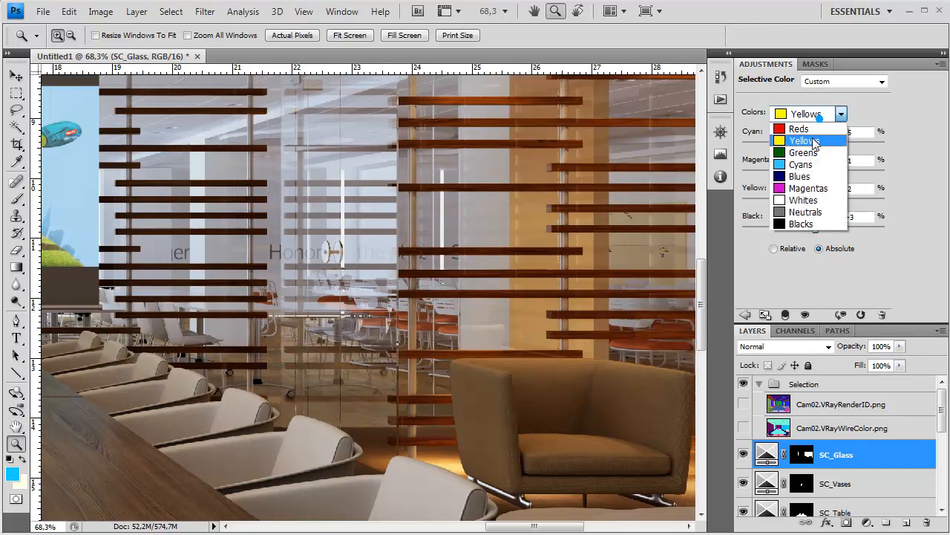
{"action": "left_click", "coordinate": [805, 128]}
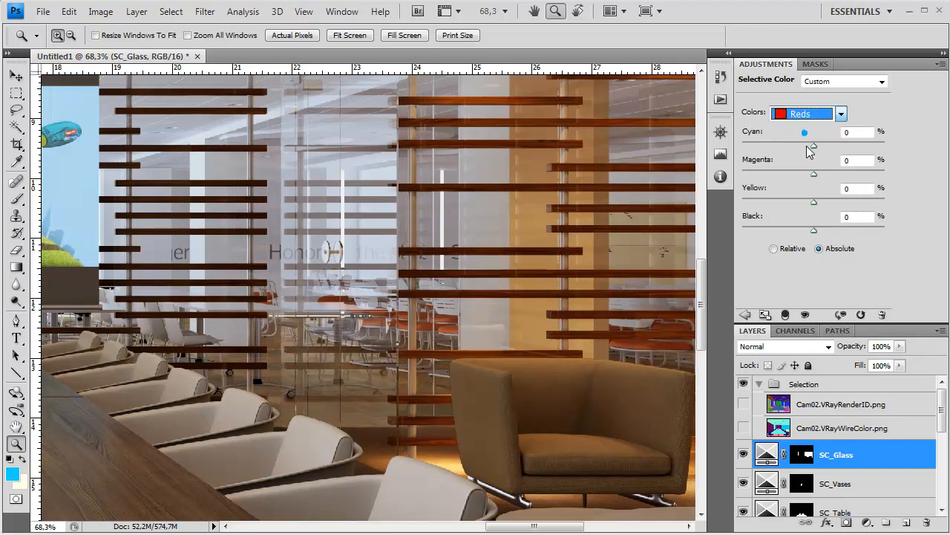
{"action": "left_click_drag", "start_coordinate": [814, 232], "coordinate": [822, 232]}
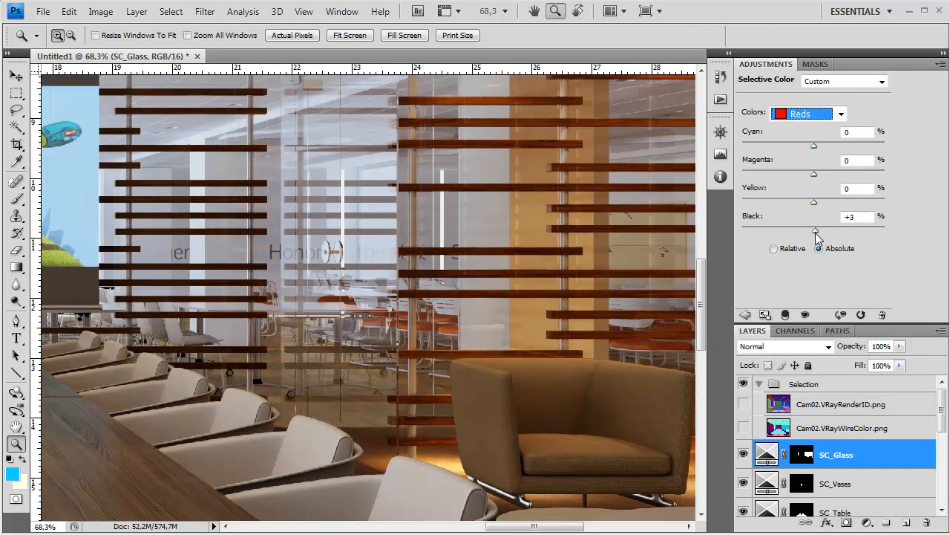
Fit the whole render in view and compare it with SC_Glass off and on.
{"action": "double_click", "coordinate": [15, 443]}
{"action": "right_click", "coordinate": [375, 293]}
{"action": "left_click", "coordinate": [424, 304]}
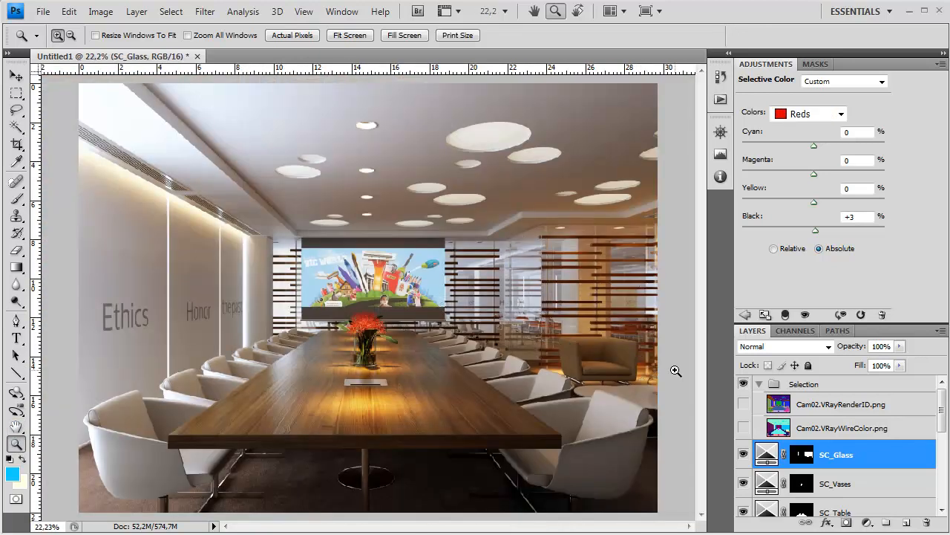
{"action": "left_click", "coordinate": [744, 455]}
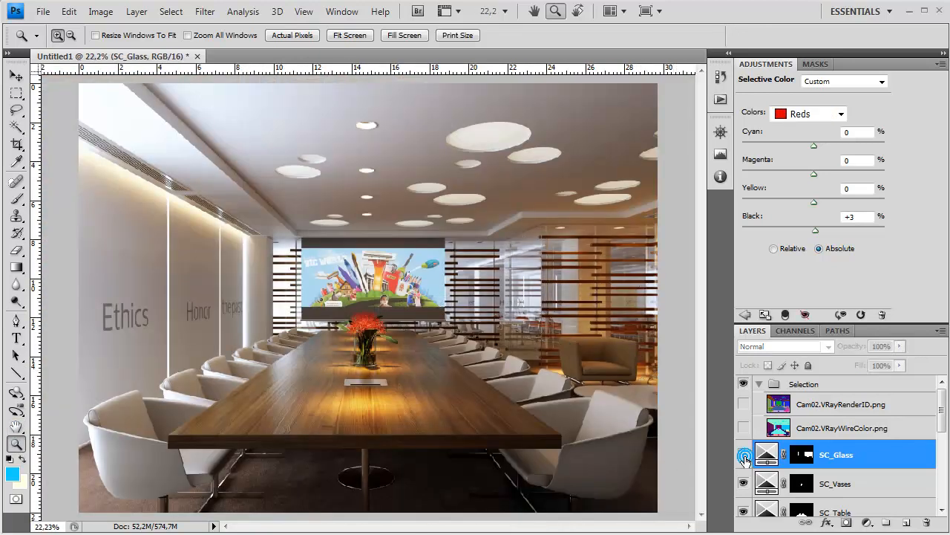
{"action": "left_click", "coordinate": [744, 458]}
{"action": "left_click", "coordinate": [744, 458]}
Lower the SC_Glass layer opacity, trying 26% and settling on 38%, and compare the render with the layer off and on.
{"action": "left_click", "coordinate": [868, 461]}
{"action": "left_click", "coordinate": [899, 346]}
{"action": "left_click_drag", "start_coordinate": [893, 360], "coordinate": [852, 367]}
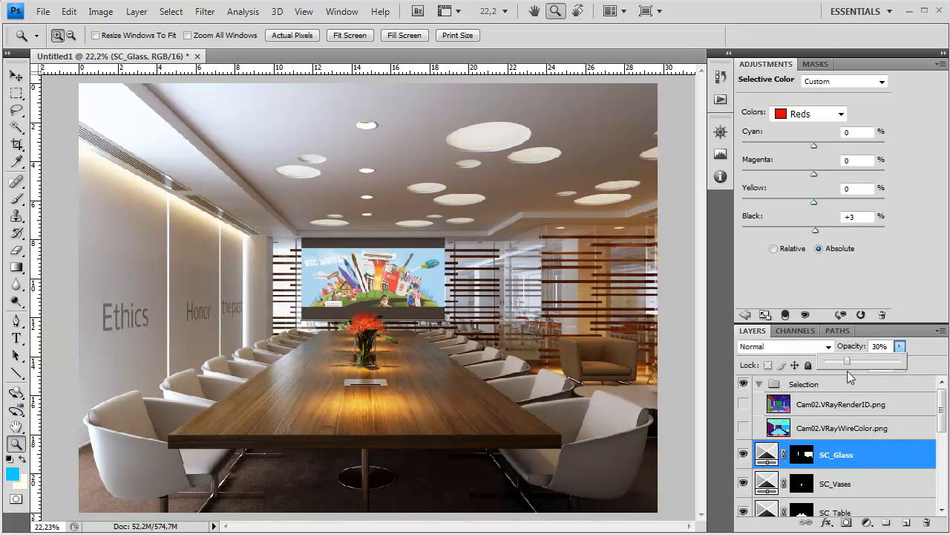
{"action": "left_click", "coordinate": [743, 451]}
{"action": "left_click", "coordinate": [744, 452]}
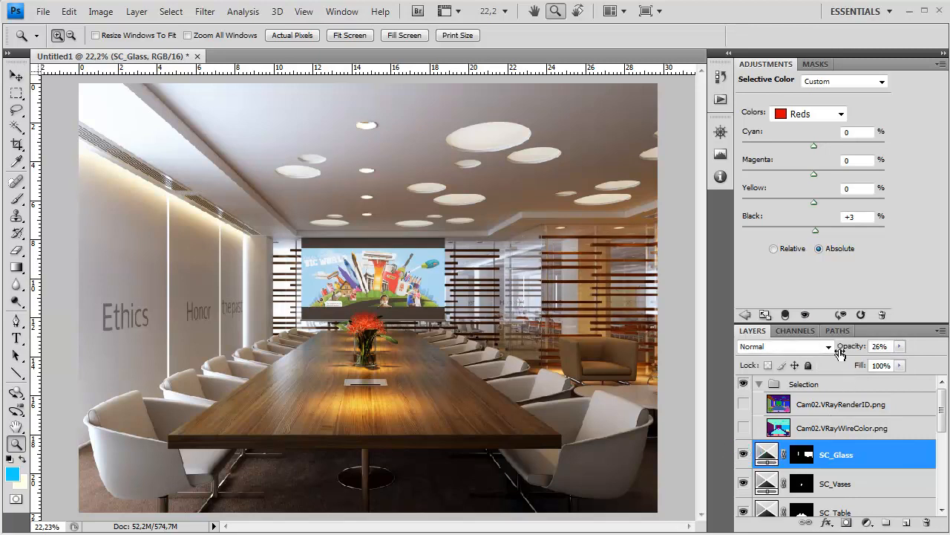
{"action": "left_click", "coordinate": [899, 346]}
{"action": "left_click_drag", "start_coordinate": [890, 362], "coordinate": [895, 368]}
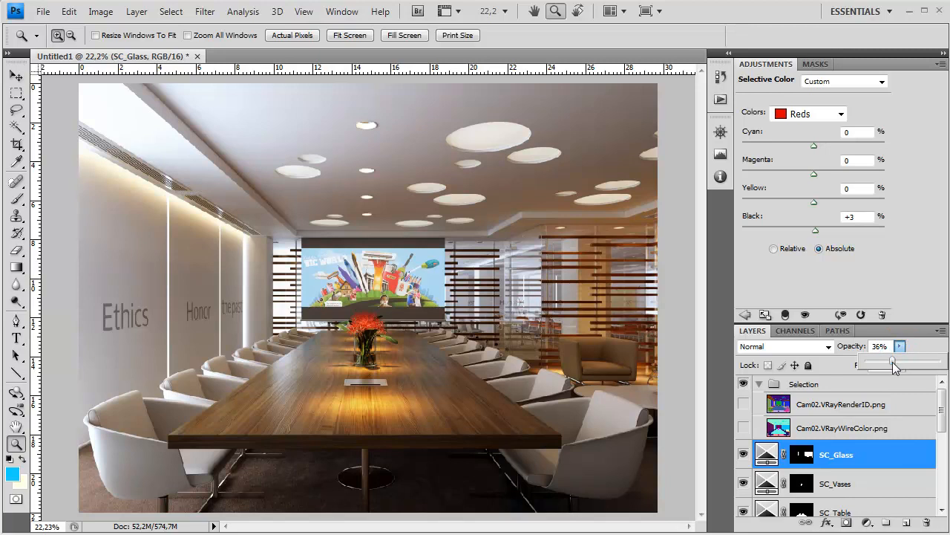
{"action": "left_click", "coordinate": [745, 454]}
{"action": "left_click", "coordinate": [745, 455]}
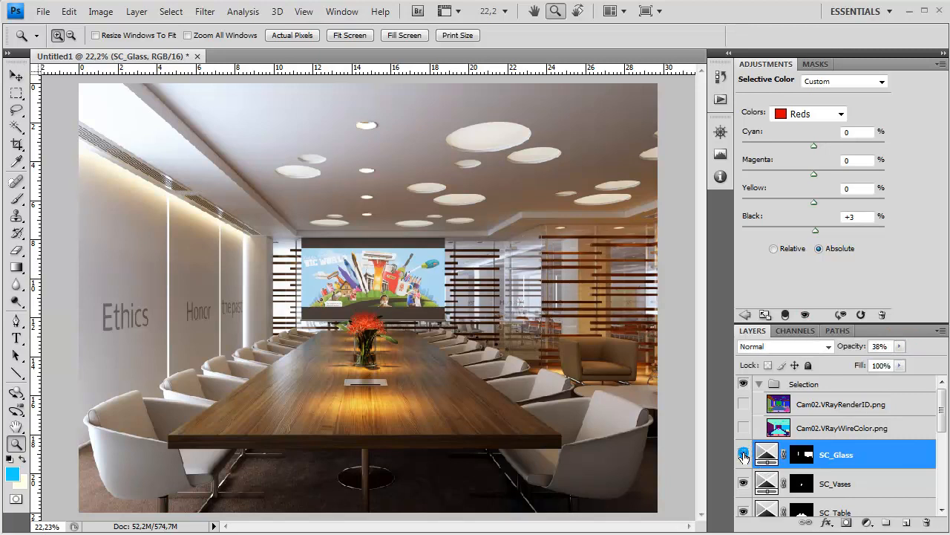
Group all adjustment layers from SC_Glass down to the one just above the Raw group into a new layer group.
{"action": "left_click", "coordinate": [876, 429]}
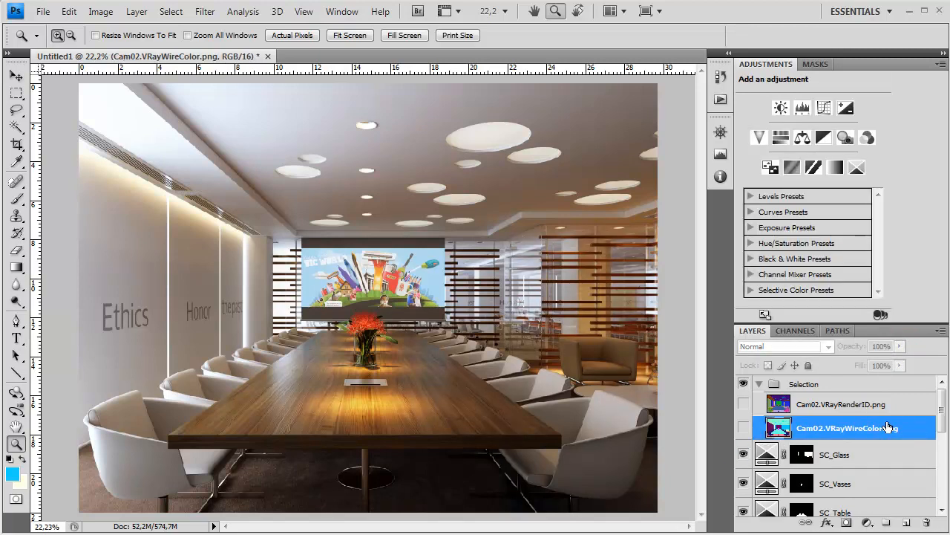
{"action": "left_click", "coordinate": [858, 460]}
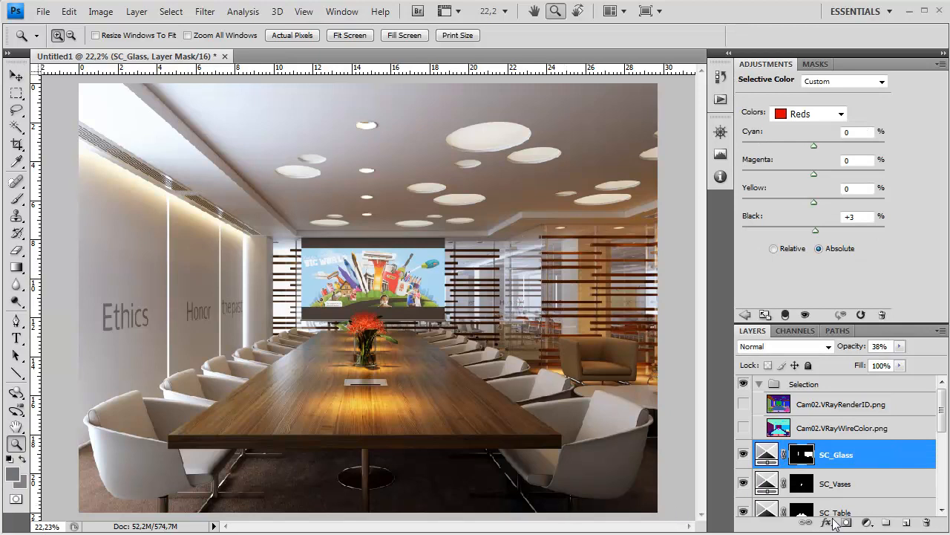
{"action": "left_click", "coordinate": [876, 438]}
{"action": "left_click", "coordinate": [859, 454]}
{"action": "scroll", "coordinate": [853, 439], "scroll_direction": "down", "scroll_amount": 1}
{"action": "scroll", "coordinate": [852, 440], "scroll_direction": "down", "scroll_amount": 3}
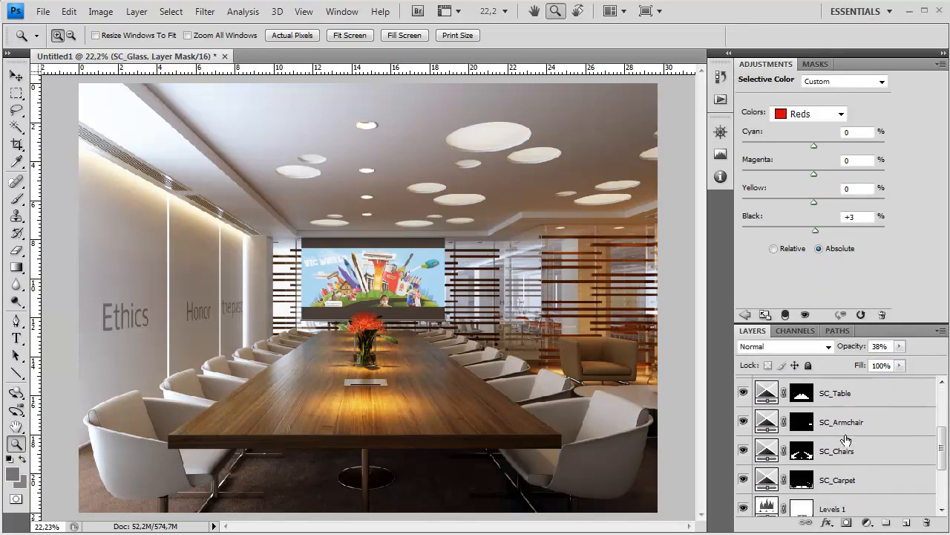
{"action": "left_click", "coordinate": [854, 479], "text": "shift"}
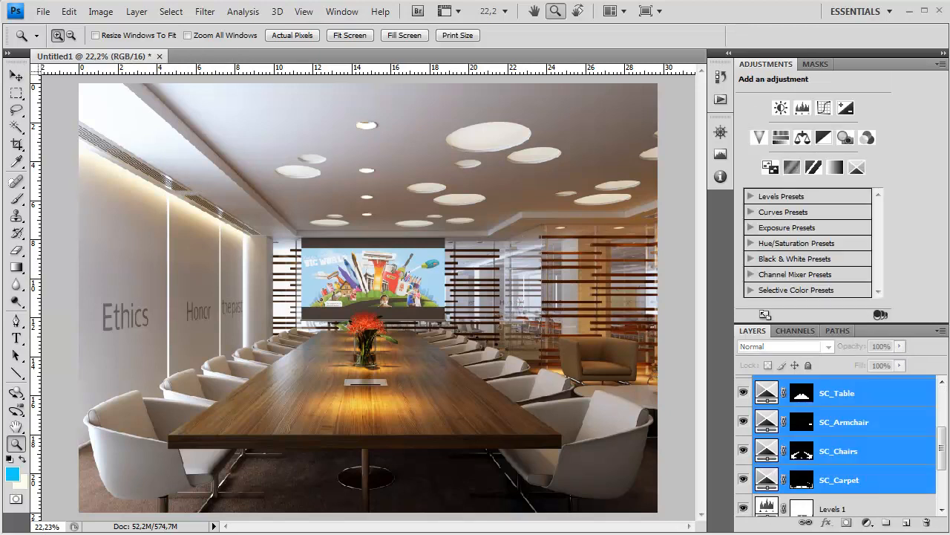
{"action": "scroll", "coordinate": [876, 475], "scroll_direction": "down", "scroll_amount": 1}
{"action": "left_click", "coordinate": [863, 481], "text": "shift"}
{"action": "left_click", "coordinate": [867, 502], "text": "shift"}
{"action": "scroll", "coordinate": [870, 444], "scroll_direction": "down", "scroll_amount": 1}
{"action": "left_click", "coordinate": [886, 522]}
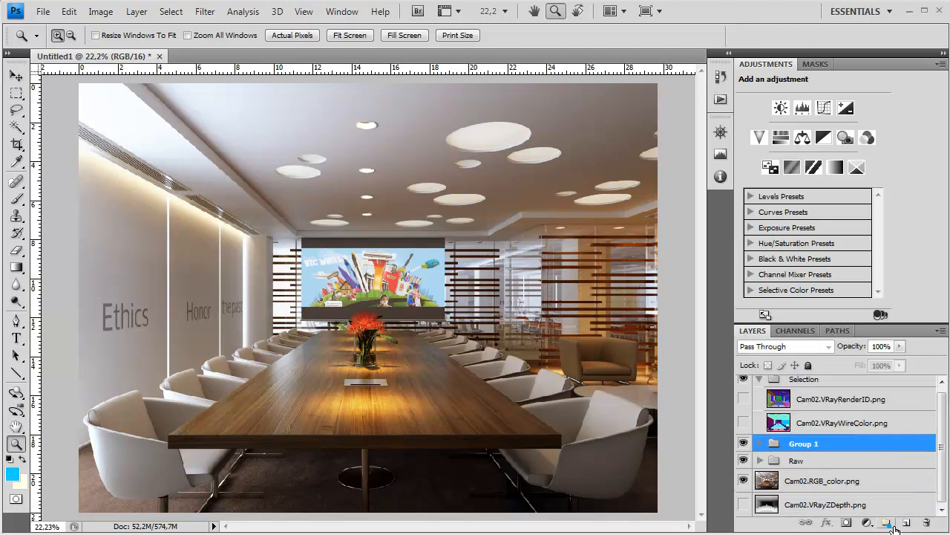
Rename the new layer group to CC.
{"action": "double_click", "coordinate": [807, 444]}
{"action": "type", "text": "CC"}
{"action": "left_click", "coordinate": [842, 459]}
{"action": "left_click", "coordinate": [832, 443]}
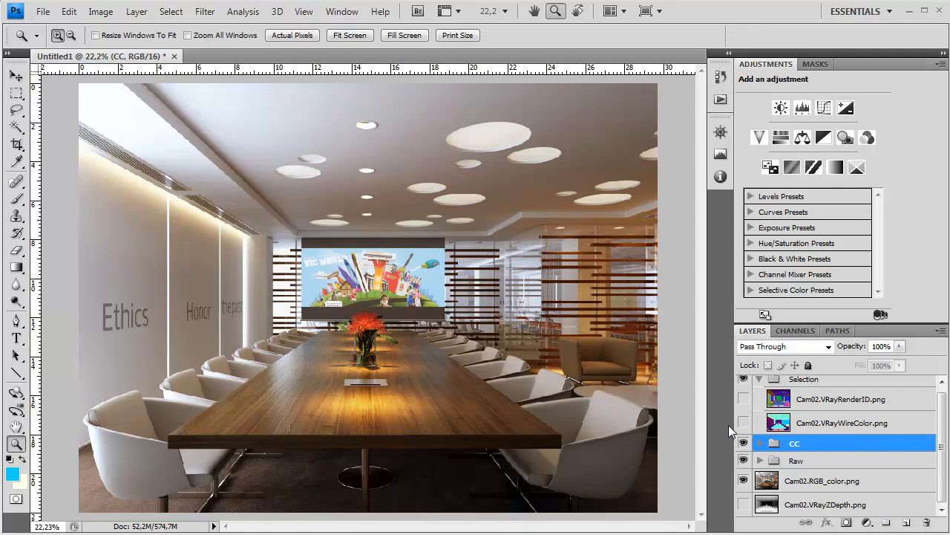
Add a Hue/Saturation adjustment layer above the CC group and lower the Master saturation to -15.
{"action": "left_click", "coordinate": [868, 522]}
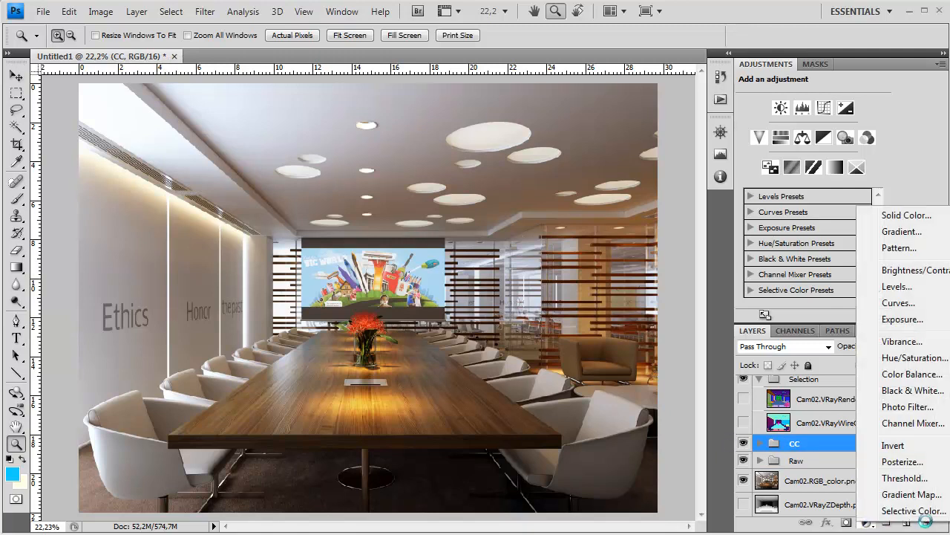
{"action": "left_click", "coordinate": [917, 358]}
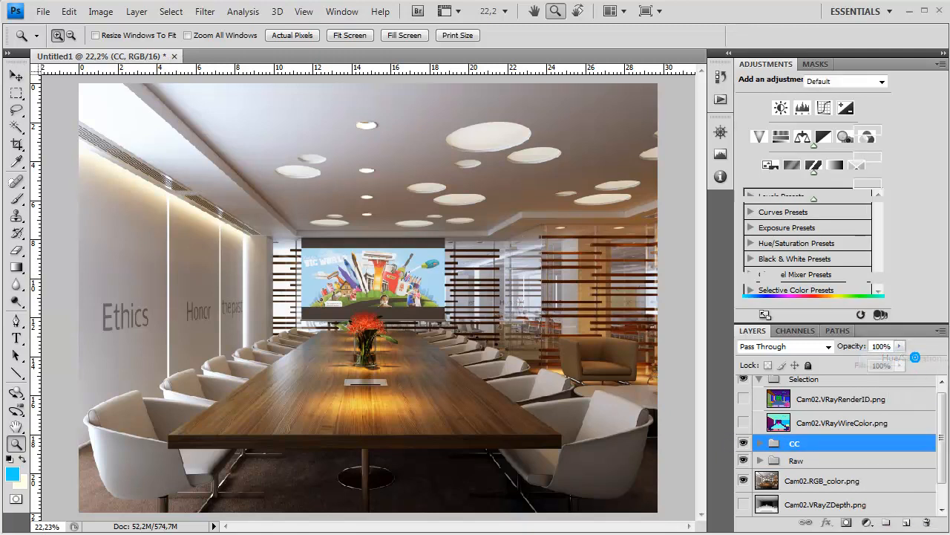
{"action": "left_click_drag", "start_coordinate": [814, 172], "coordinate": [805, 175]}
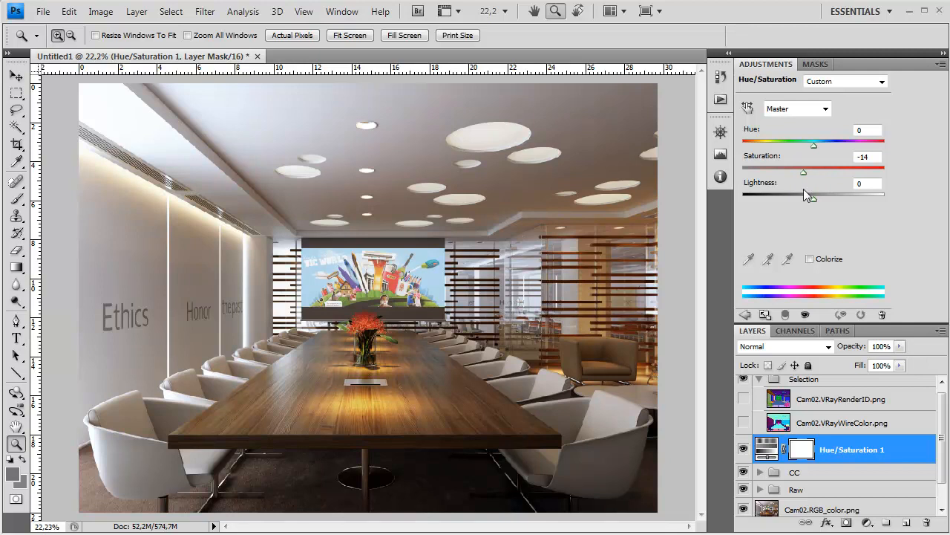
Compare the render with the Hue/Saturation layer off and on, and inspect the flower vase and table at 100%.
{"action": "left_click", "coordinate": [744, 448]}
{"action": "left_click", "coordinate": [744, 450]}
{"action": "left_click", "coordinate": [744, 450]}
{"action": "left_click", "coordinate": [745, 449]}
{"action": "left_click", "coordinate": [745, 449]}
{"action": "left_click", "coordinate": [745, 450]}
{"action": "left_click", "coordinate": [744, 449]}
{"action": "double_click", "coordinate": [15, 443]}
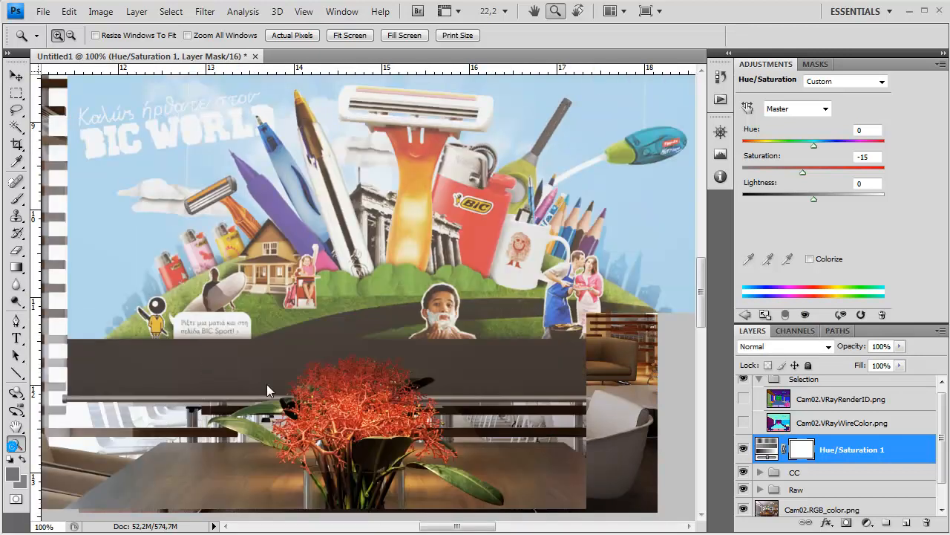
{"action": "left_click_drag", "start_coordinate": [385, 284], "coordinate": [379, 224]}
{"action": "left_click_drag", "start_coordinate": [386, 353], "coordinate": [389, 304]}
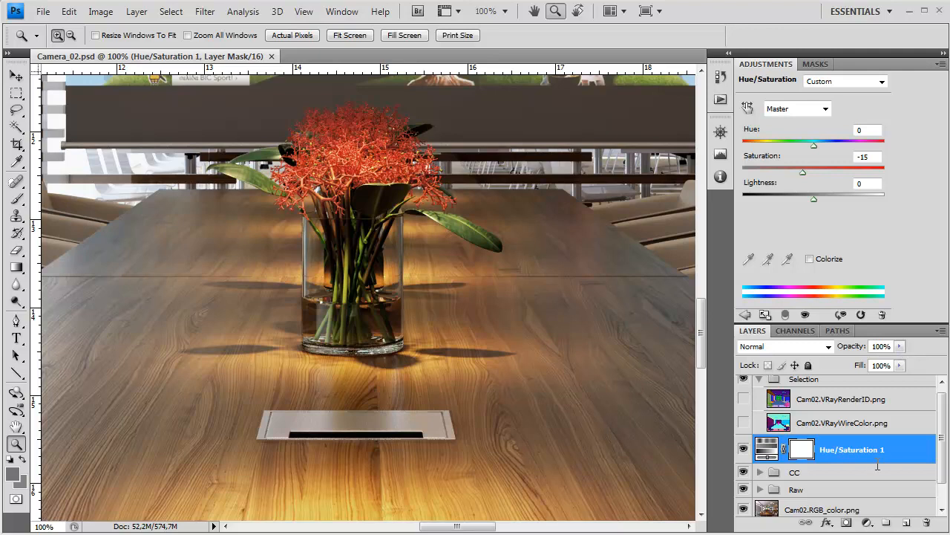
Move the Hue/Saturation layer into the CC group and collapse the CC and Selection groups.
{"action": "left_click", "coordinate": [854, 455]}
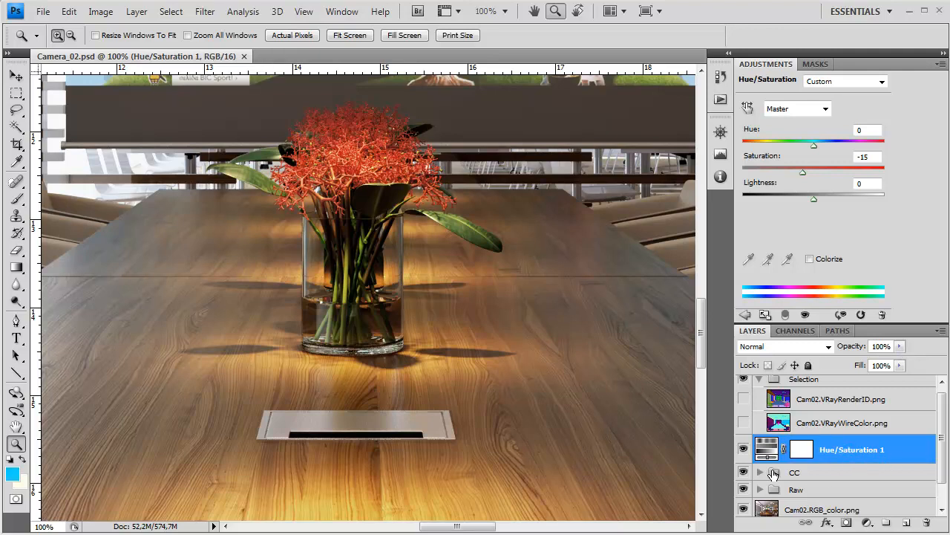
{"action": "left_click", "coordinate": [759, 473]}
{"action": "scroll", "coordinate": [854, 481], "scroll_direction": "down", "scroll_amount": 2}
{"action": "left_click_drag", "start_coordinate": [848, 420], "coordinate": [845, 451]}
{"action": "left_click", "coordinate": [759, 409]}
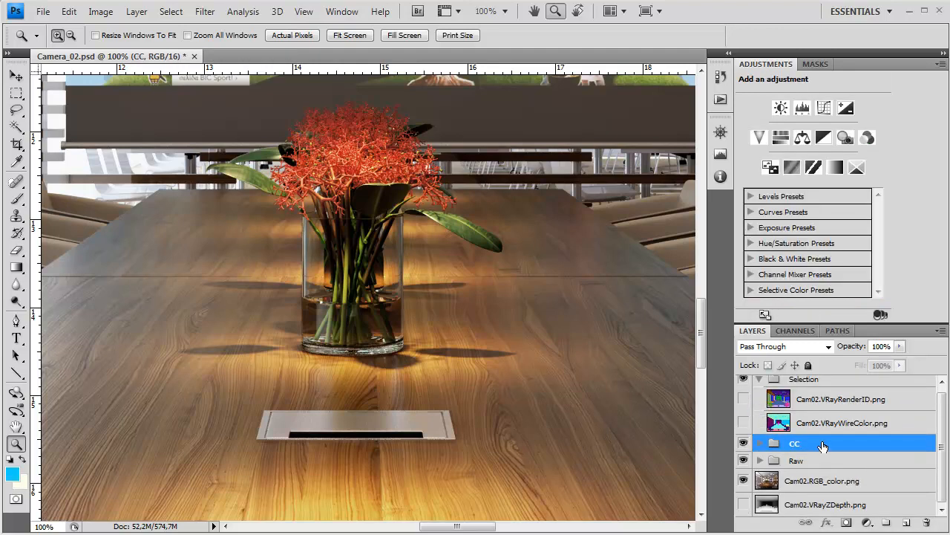
{"action": "left_click", "coordinate": [760, 380]}
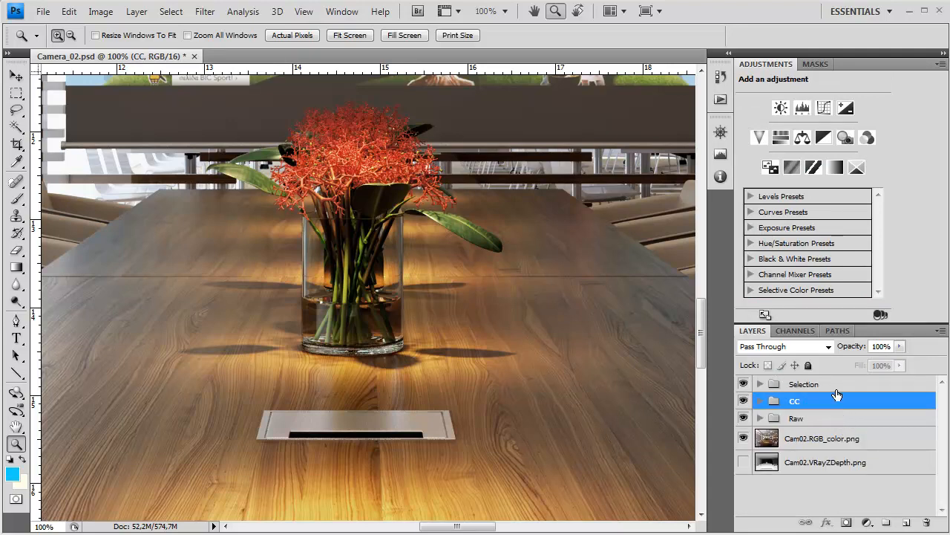
Stamp all visible layers into a new merged layer above the CC group.
{"action": "key", "text": "alt"}
{"action": "key", "text": "ctrl+alt+shift+e"}
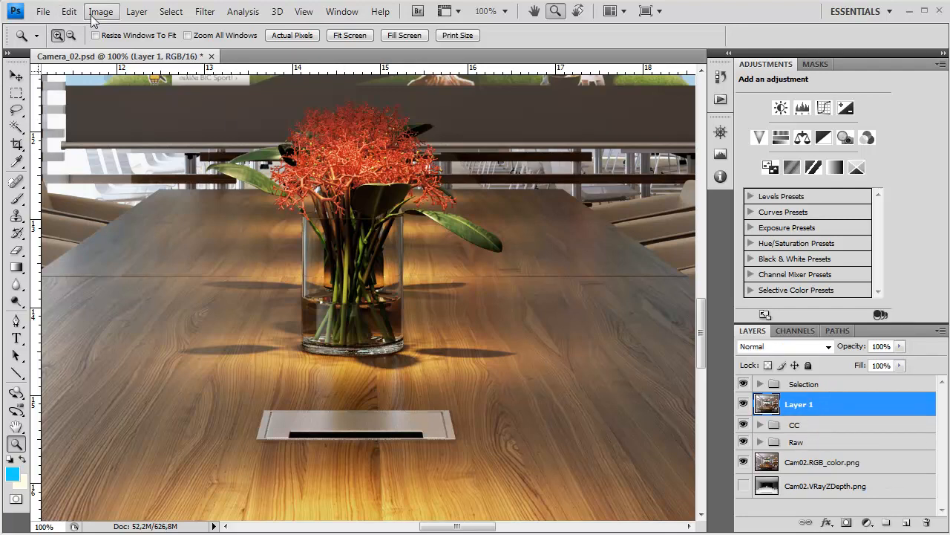
Open the Lens Correction filter on the merged layer, hide the alignment grid and set Remove Distortion to -1.00.
{"action": "left_click", "coordinate": [213, 14]}
{"action": "mouse_move", "coordinate": [252, 171]}
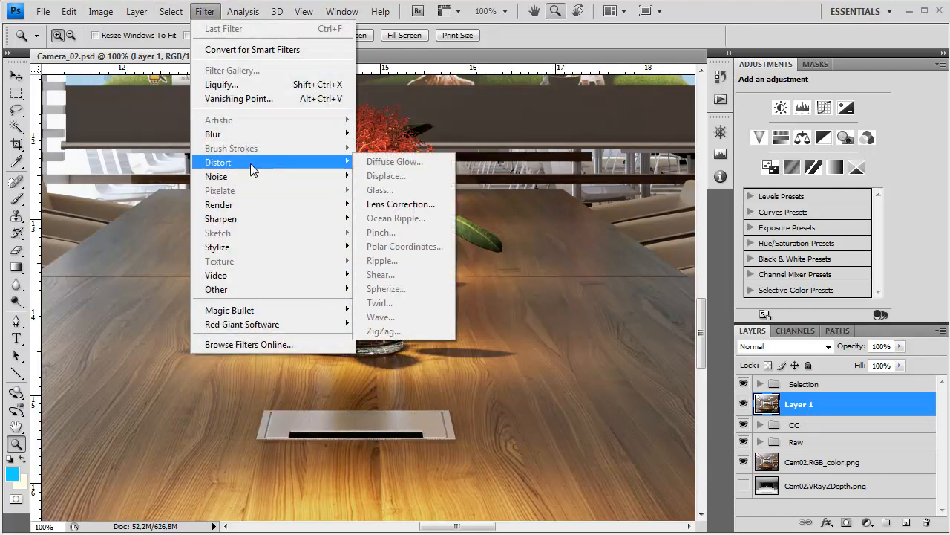
{"action": "left_click", "coordinate": [390, 203]}
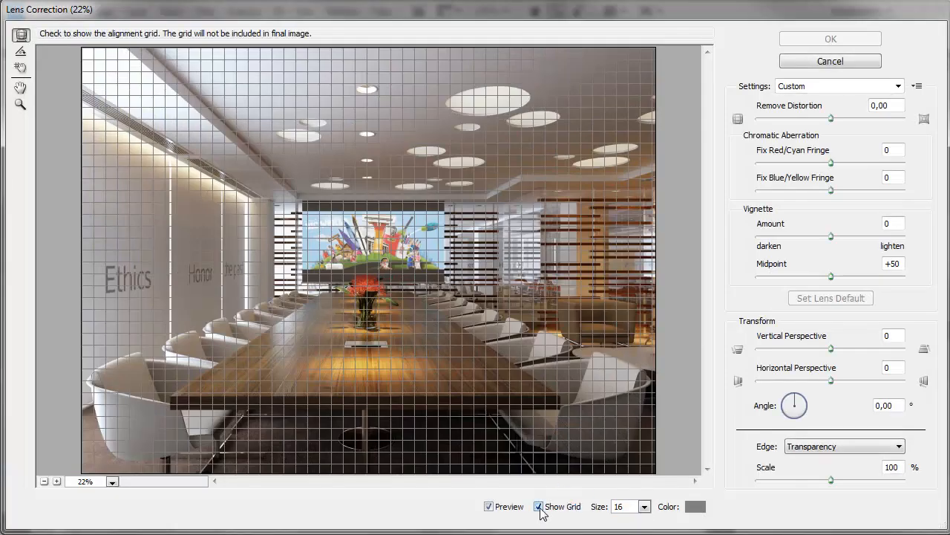
{"action": "left_click", "coordinate": [538, 506]}
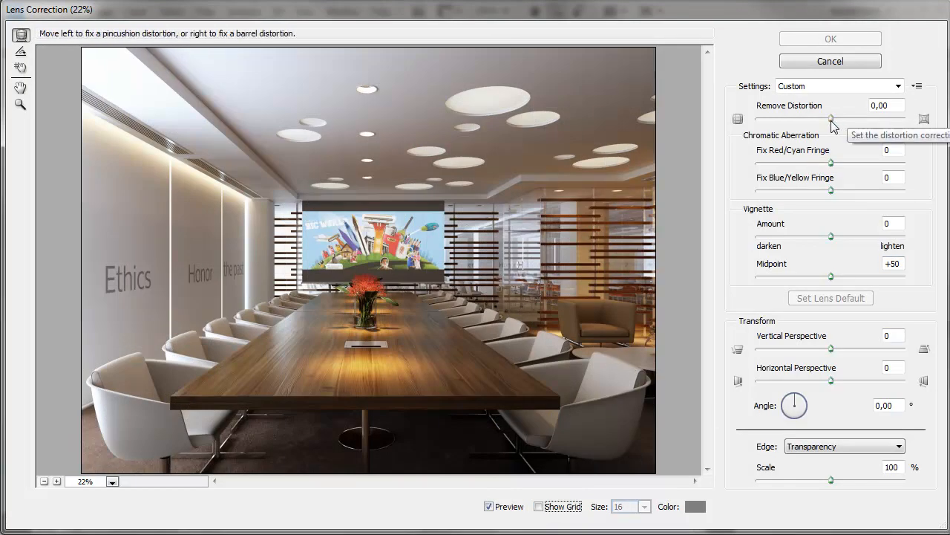
{"action": "left_click_drag", "start_coordinate": [830, 119], "coordinate": [828, 119]}
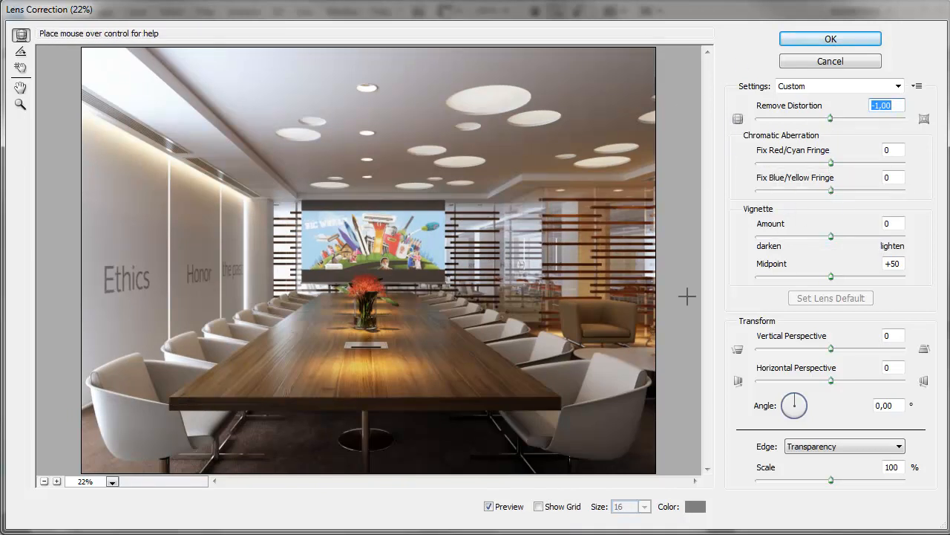
Try a Red/Cyan Fringe of -5 and a Blue/Yellow Fringe of +4 while viewing the table corner at 100%.
{"action": "left_click", "coordinate": [112, 481]}
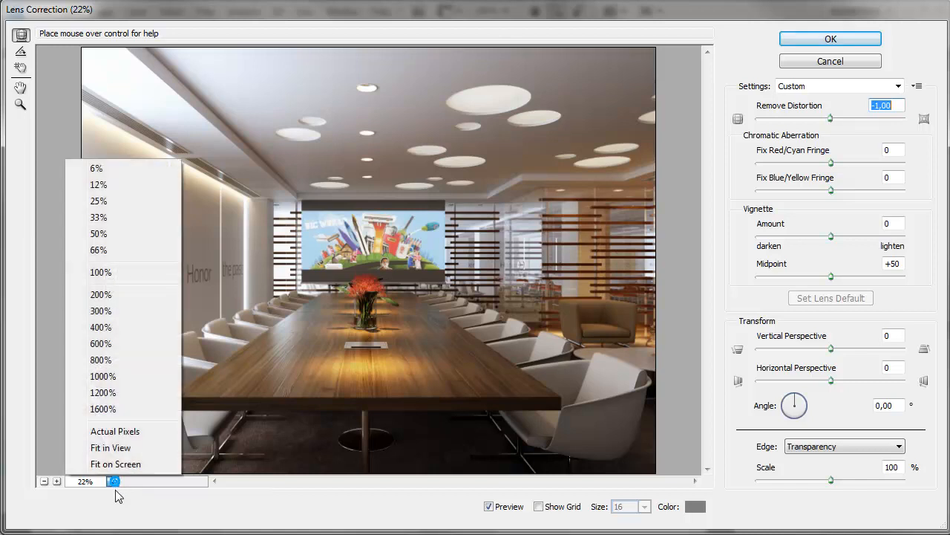
{"action": "left_click", "coordinate": [103, 272]}
{"action": "key", "text": "space"}
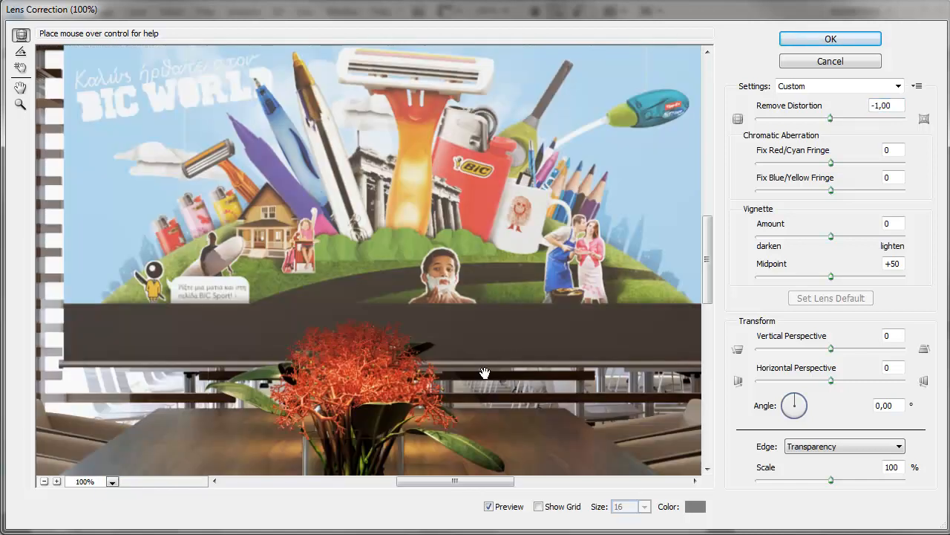
{"action": "left_click_drag", "start_coordinate": [502, 380], "coordinate": [416, 240]}
{"action": "left_click_drag", "start_coordinate": [557, 453], "coordinate": [272, 105]}
{"action": "left_click_drag", "start_coordinate": [512, 324], "coordinate": [312, 270]}
{"action": "left_click_drag", "start_coordinate": [469, 307], "coordinate": [410, 299]}
{"action": "left_click", "coordinate": [889, 150]}
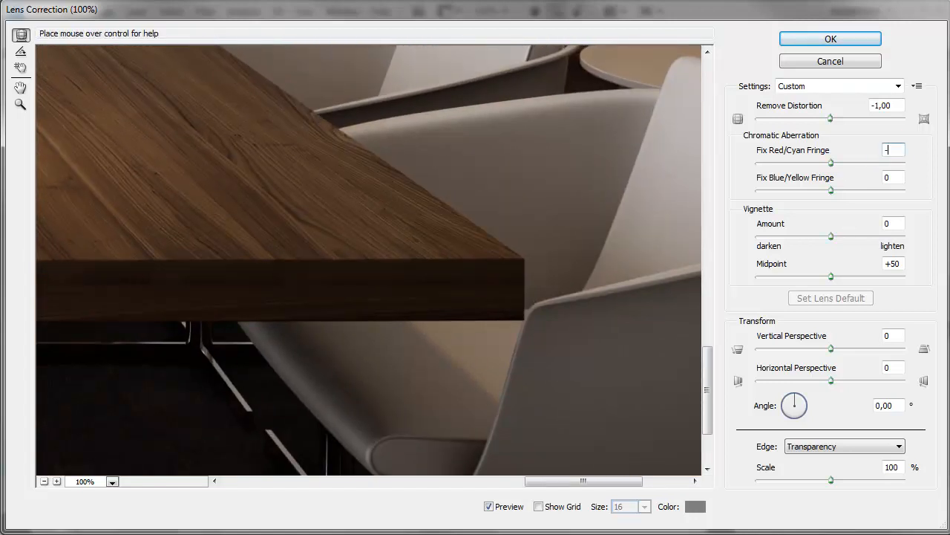
{"action": "type", "text": "-5"}
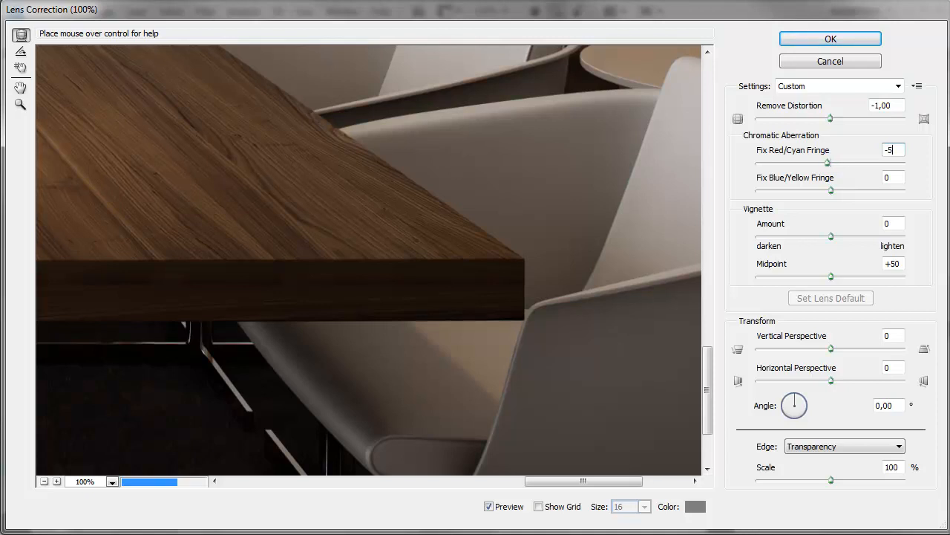
{"action": "left_click", "coordinate": [893, 179]}
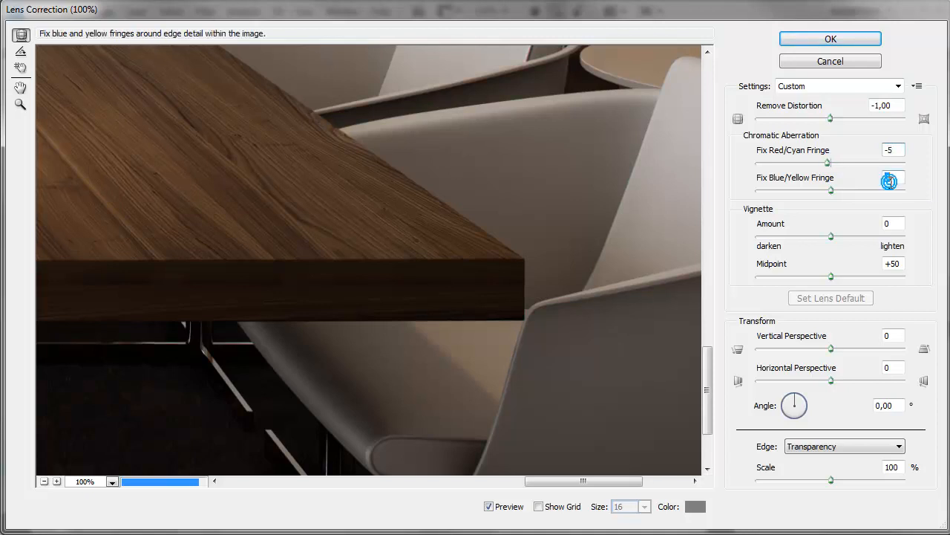
{"action": "type", "text": "4"}
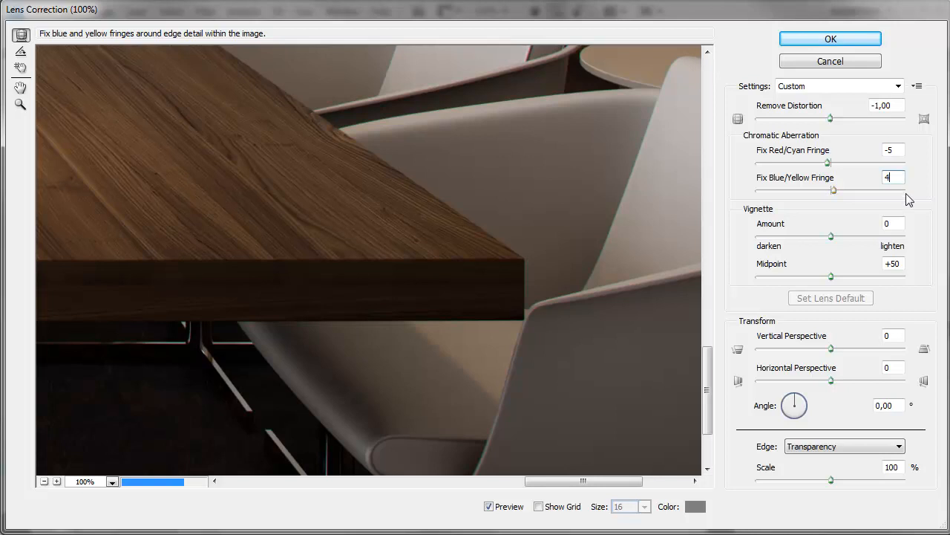
{"action": "left_click", "coordinate": [552, 250]}
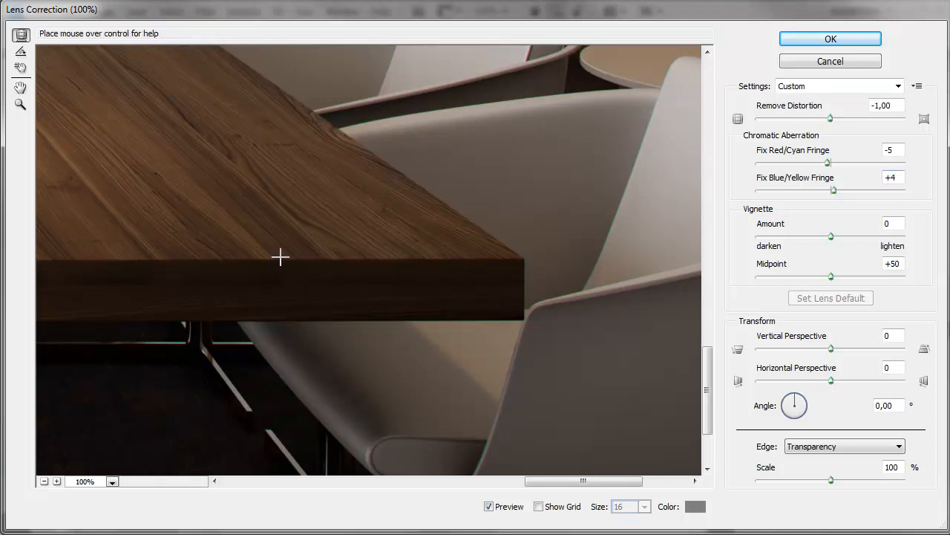
Check the fringes around the table base and front chair, and set Red/Cyan Fringe to -4 and Blue/Yellow Fringe to +3.
{"action": "key", "text": "space"}
{"action": "left_click_drag", "start_coordinate": [297, 289], "coordinate": [484, 297]}
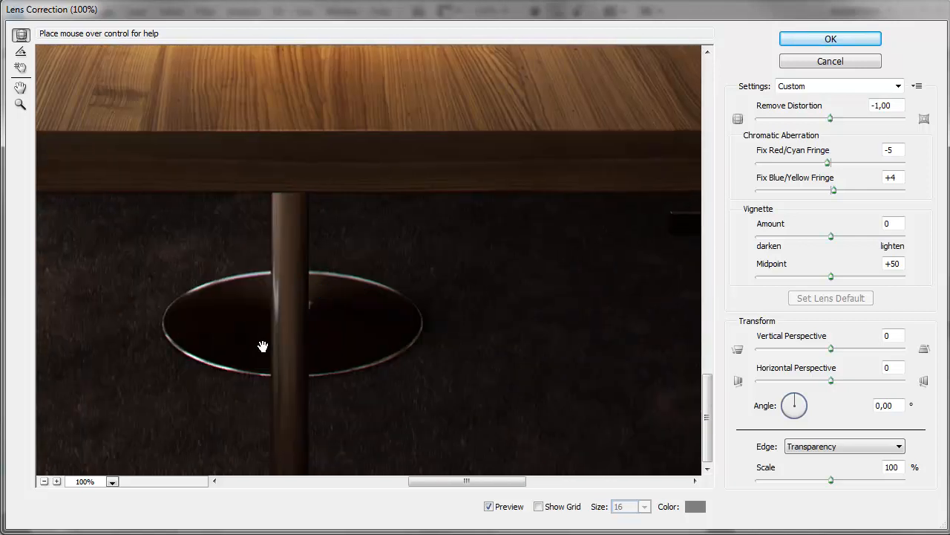
{"action": "left_click_drag", "start_coordinate": [193, 302], "coordinate": [615, 263]}
{"action": "left_click_drag", "start_coordinate": [298, 291], "coordinate": [364, 302]}
{"action": "left_click_drag", "start_coordinate": [275, 278], "coordinate": [478, 333]}
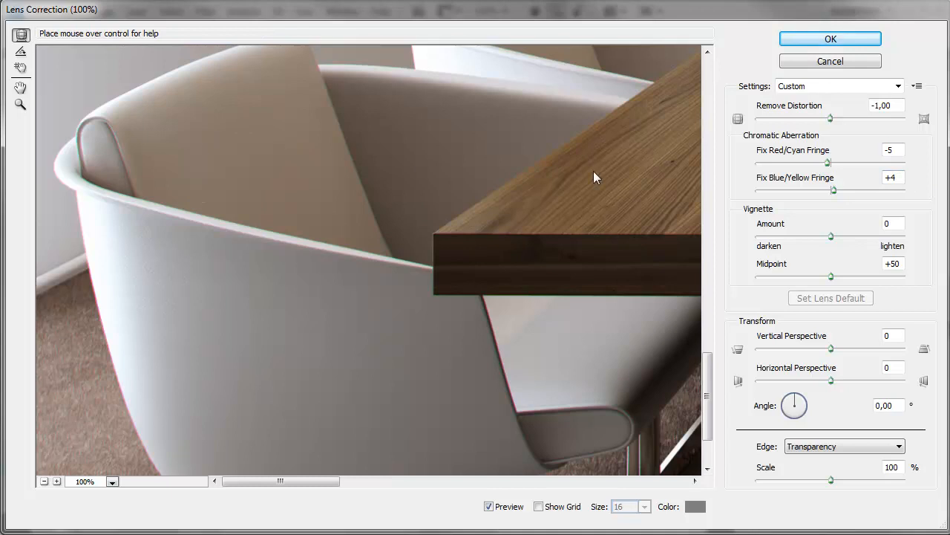
{"action": "left_click", "coordinate": [902, 149]}
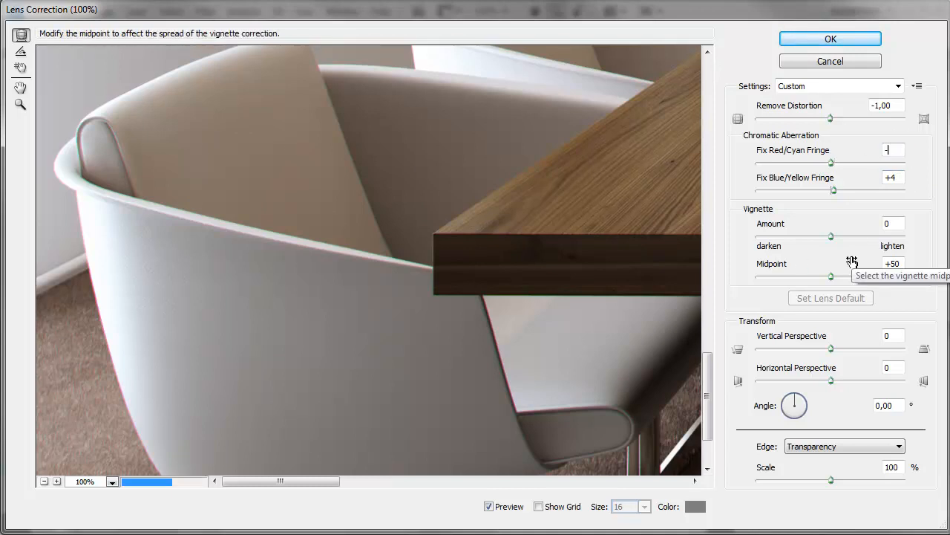
{"action": "key", "text": "Up"}
{"action": "key", "text": "Tab"}
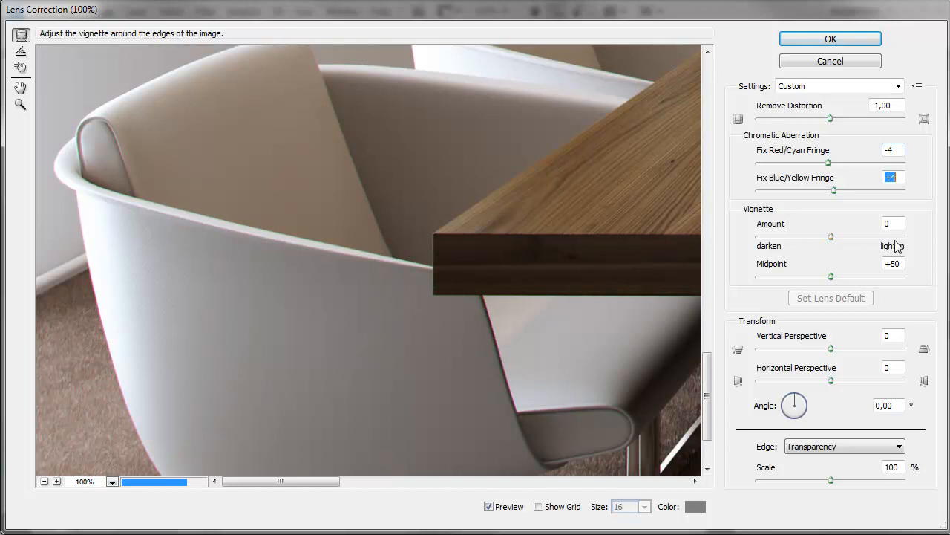
{"action": "type", "text": "3"}
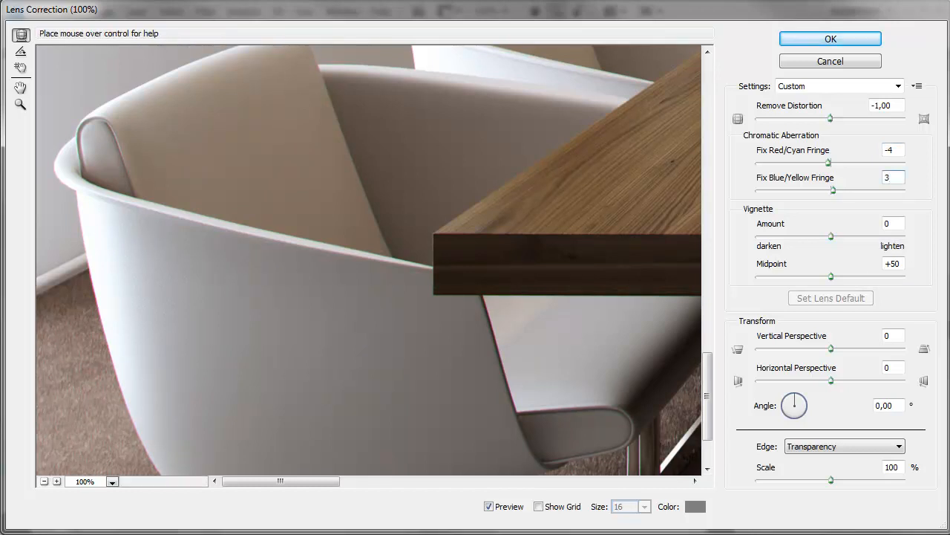
Fit the whole render in the preview and darken the edges with a Vignette Amount of -14.
{"action": "left_click_drag", "start_coordinate": [494, 206], "coordinate": [491, 255]}
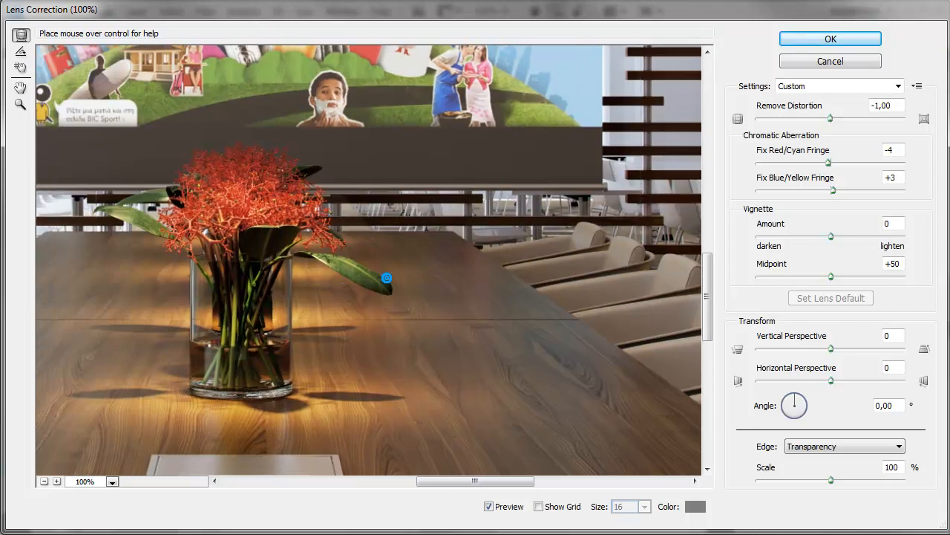
{"action": "left_click", "coordinate": [111, 481]}
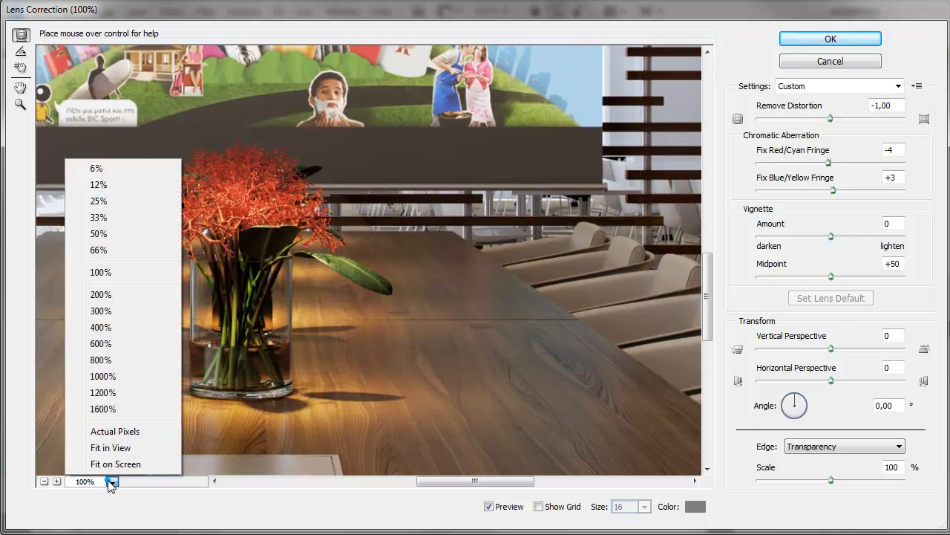
{"action": "left_click", "coordinate": [118, 448]}
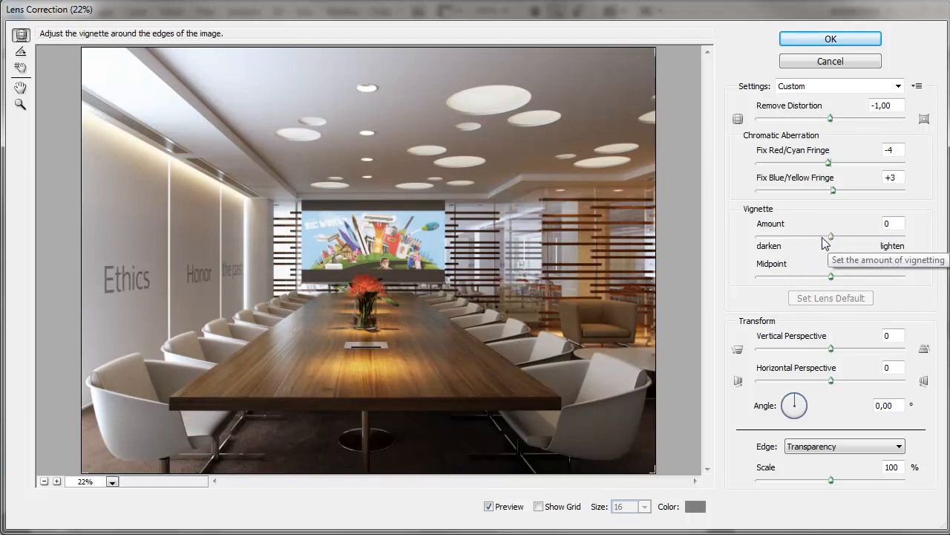
{"action": "left_click", "coordinate": [821, 236]}
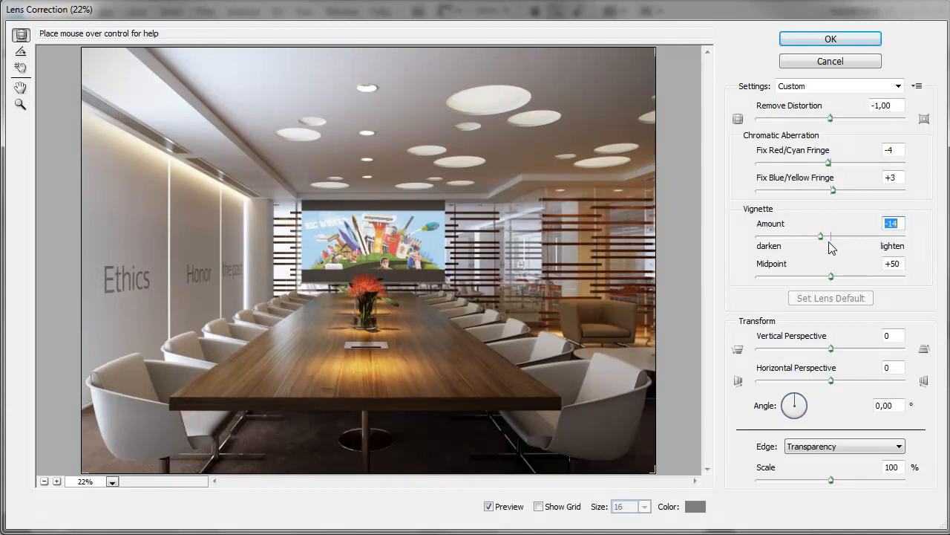
Soften the Lens Correction vignette with an Amount of -10 and a Midpoint of +63.
{"action": "left_click_drag", "start_coordinate": [821, 237], "coordinate": [824, 237]}
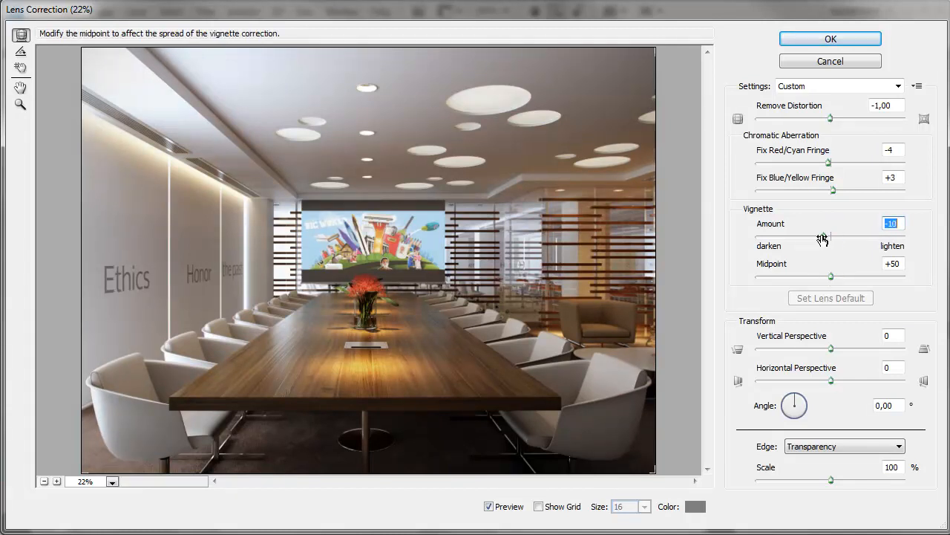
{"action": "left_click", "coordinate": [854, 276]}
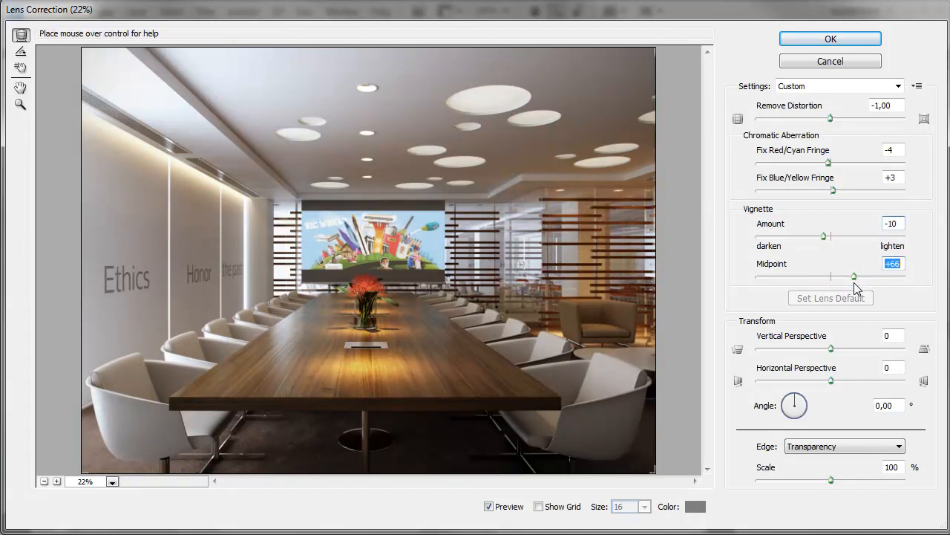
{"action": "left_click_drag", "start_coordinate": [853, 276], "coordinate": [851, 290]}
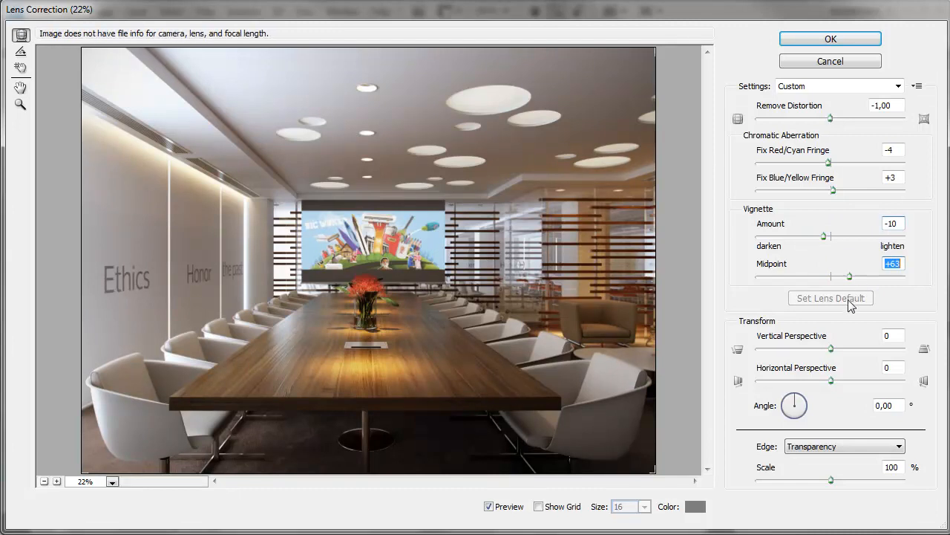
{"action": "left_click", "coordinate": [816, 242]}
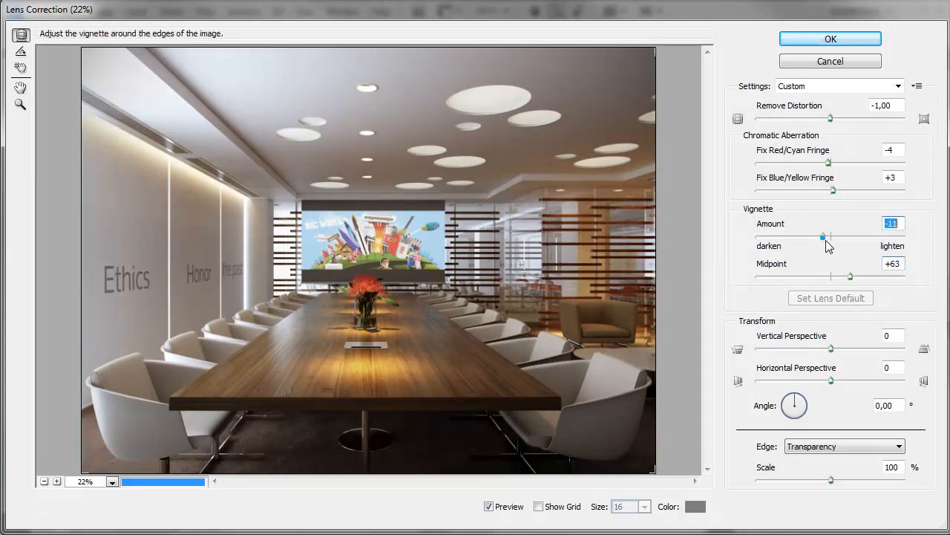
{"action": "left_click", "coordinate": [823, 237]}
{"action": "left_click", "coordinate": [829, 238]}
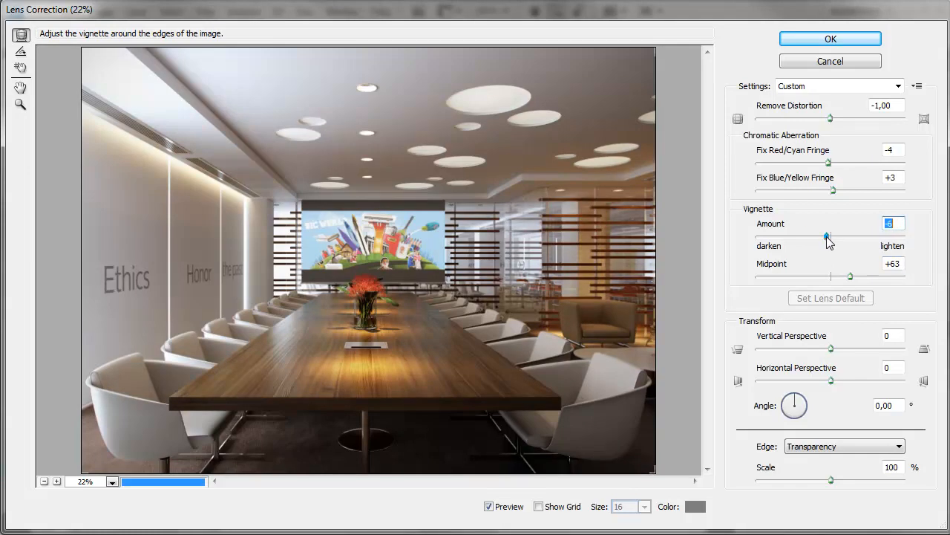
{"action": "left_click", "coordinate": [824, 237]}
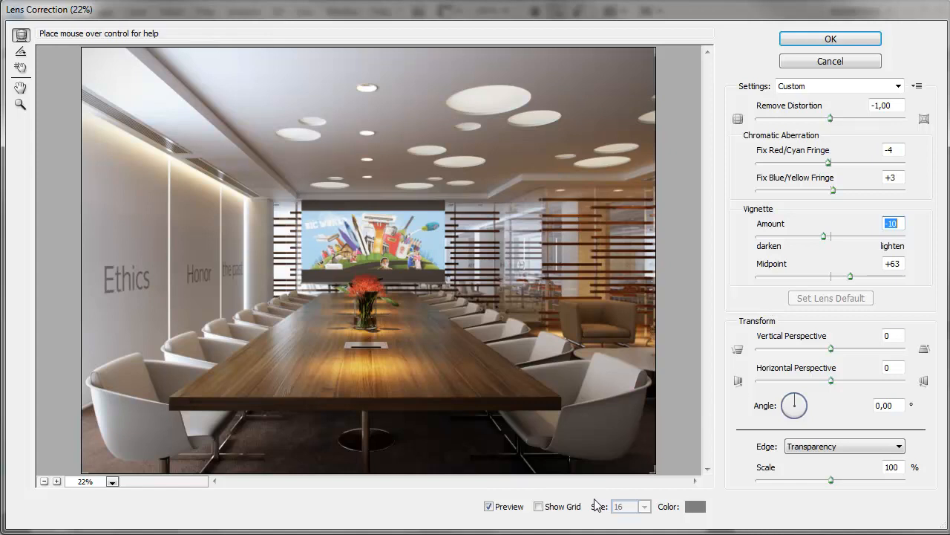
Compare the render with and without the lens correction, keep the corrected preview on and apply the filter.
{"action": "left_click", "coordinate": [488, 507]}
{"action": "left_click", "coordinate": [487, 506]}
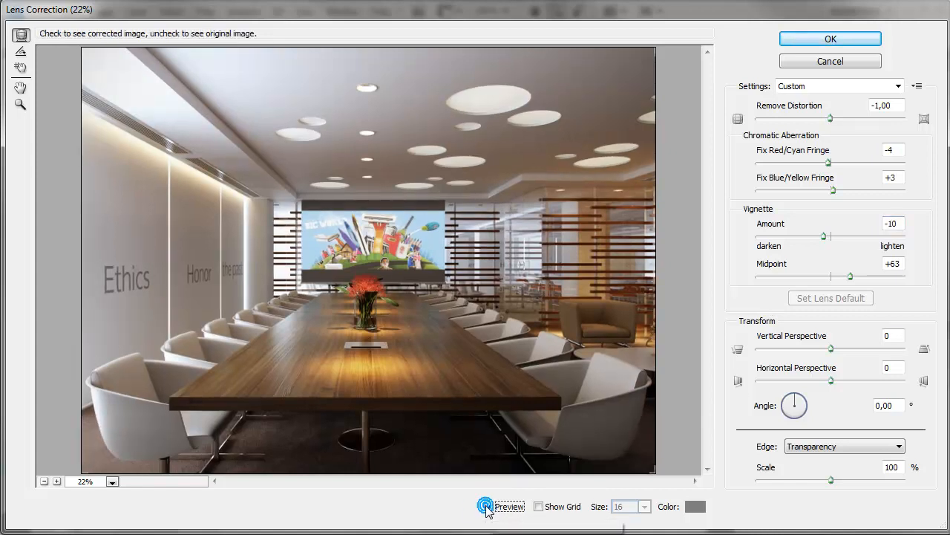
{"action": "left_click", "coordinate": [488, 506]}
{"action": "left_click", "coordinate": [488, 507]}
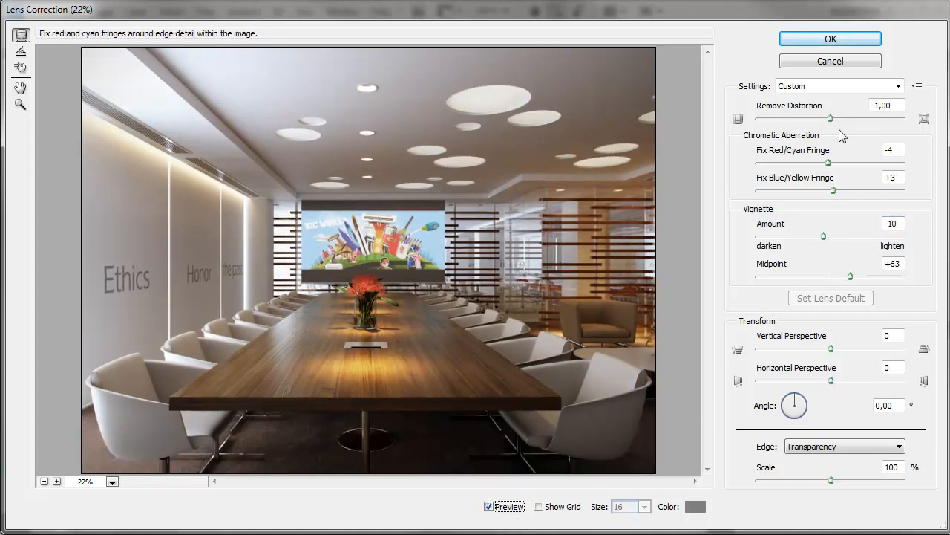
{"action": "left_click", "coordinate": [844, 41]}
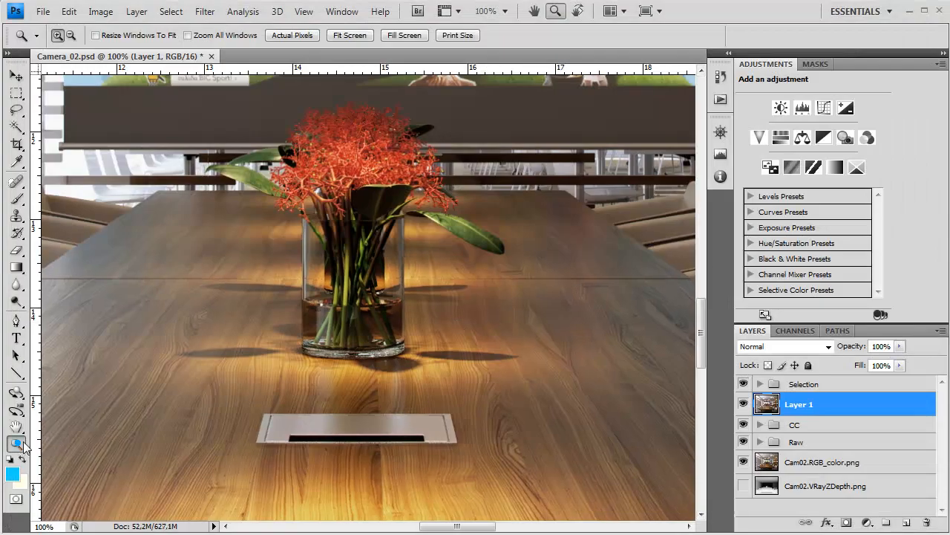
Duplicate the lens-corrected Layer 1 and apply a filter to the copy.
{"action": "right_click", "coordinate": [301, 305]}
{"action": "left_click", "coordinate": [355, 315]}
{"action": "key", "text": "ctrl+j"}
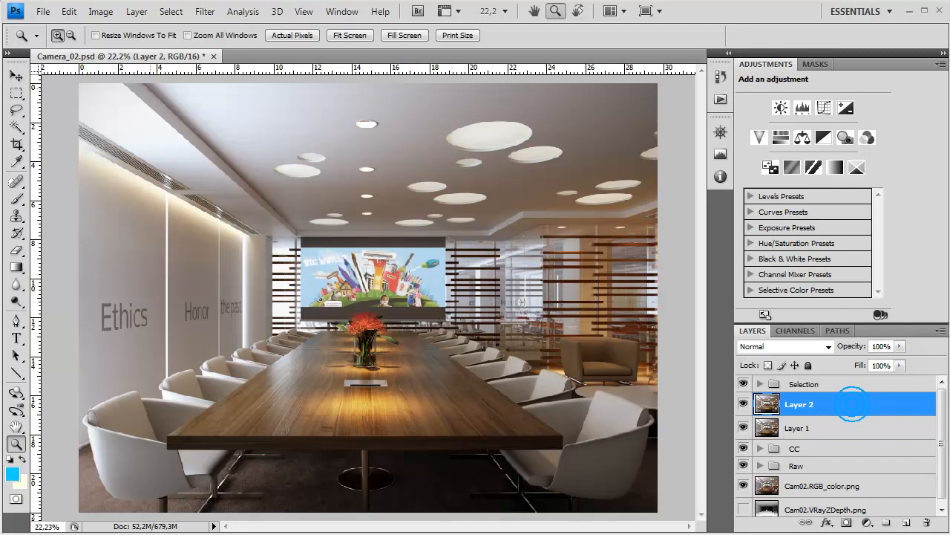
{"action": "left_click", "coordinate": [205, 11]}
{"action": "left_click", "coordinate": [248, 220]}
{"action": "left_click", "coordinate": [411, 221]}
Compare the filtered copy with the layer beneath it around the front chairs and table corner at 100%.
{"action": "double_click", "coordinate": [16, 447]}
{"action": "left_click_drag", "start_coordinate": [403, 384], "coordinate": [203, 206]}
{"action": "left_click_drag", "start_coordinate": [581, 364], "coordinate": [419, 278]}
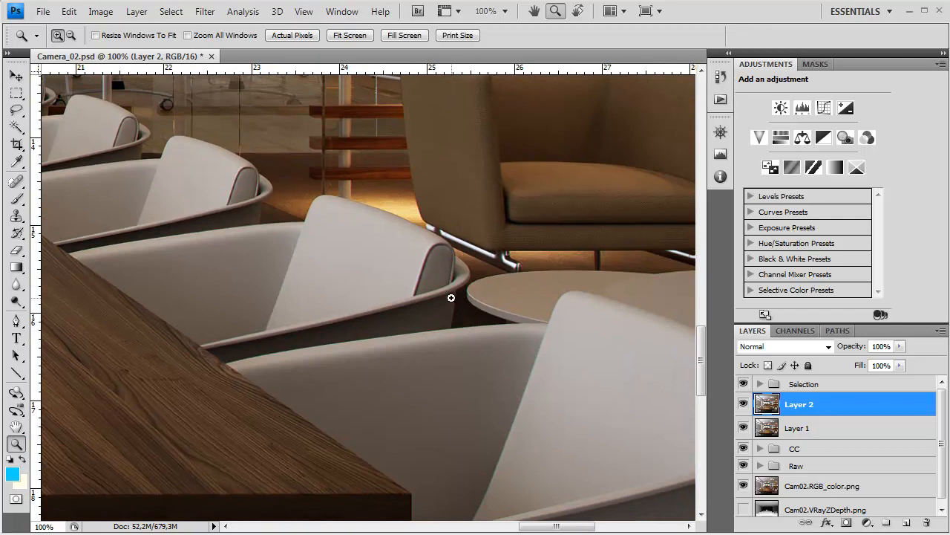
{"action": "left_click_drag", "start_coordinate": [453, 267], "coordinate": [358, 217]}
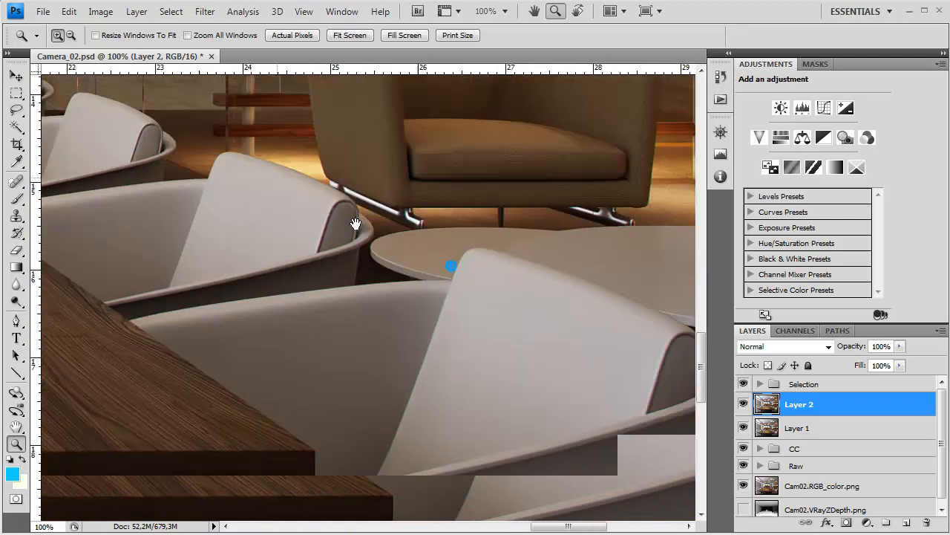
{"action": "left_click_drag", "start_coordinate": [513, 280], "coordinate": [392, 199]}
{"action": "left_click", "coordinate": [742, 404]}
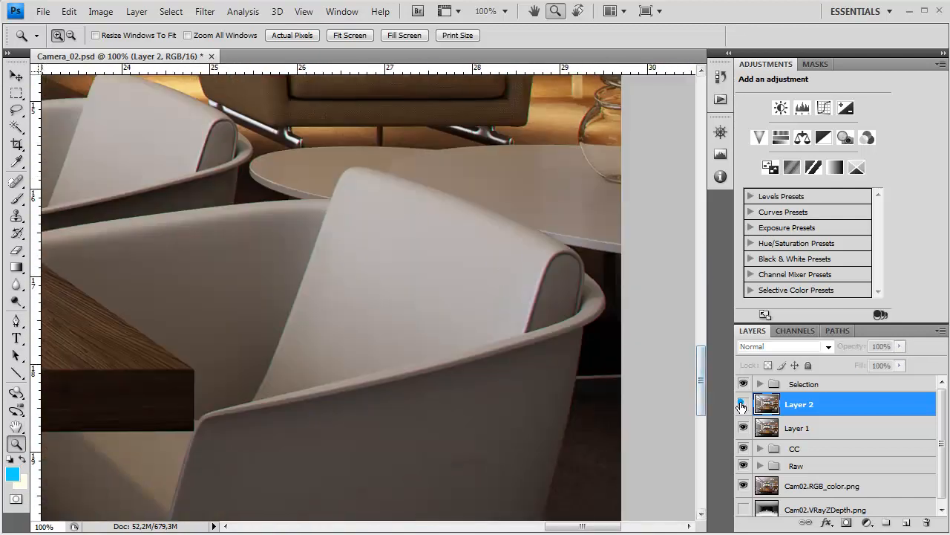
{"action": "left_click", "coordinate": [743, 404]}
Check the filter's effect on the glass partition and wooden slats by toggling Layer 2, ending with the whole render in view.
{"action": "left_click_drag", "start_coordinate": [501, 190], "coordinate": [568, 330]}
{"action": "left_click_drag", "start_coordinate": [306, 290], "coordinate": [522, 359]}
{"action": "left_click", "coordinate": [742, 404]}
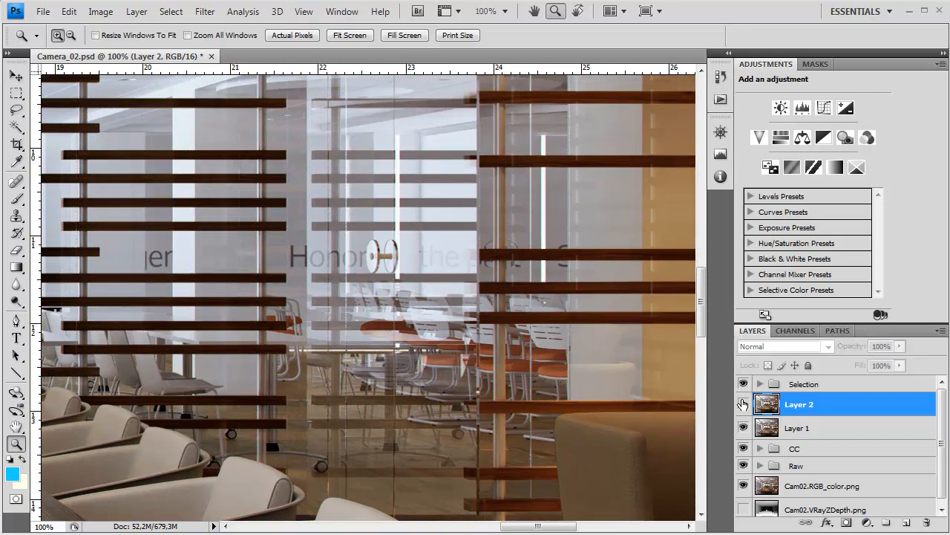
{"action": "left_click", "coordinate": [743, 404]}
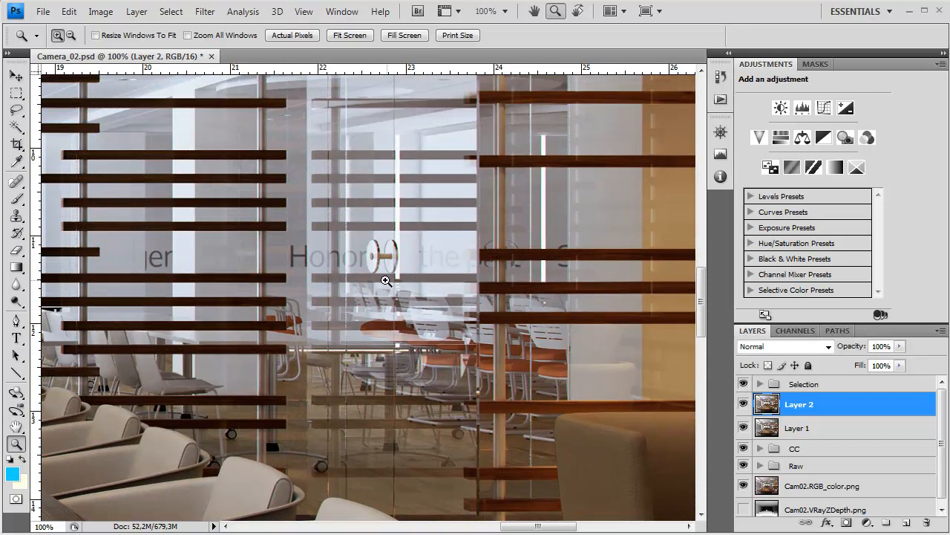
{"action": "left_click", "coordinate": [581, 317], "text": "alt"}
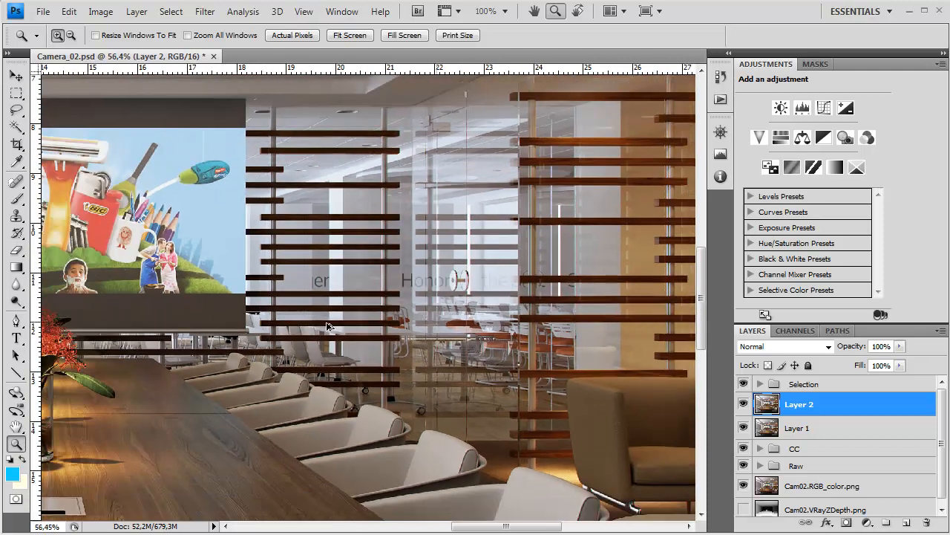
{"action": "double_click", "coordinate": [17, 443]}
{"action": "right_click", "coordinate": [337, 300]}
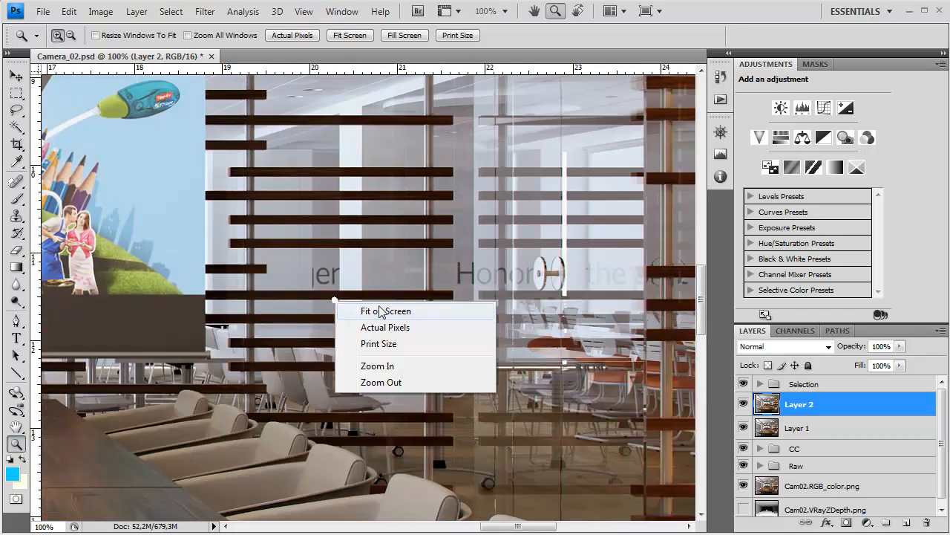
{"action": "left_click", "coordinate": [356, 304]}
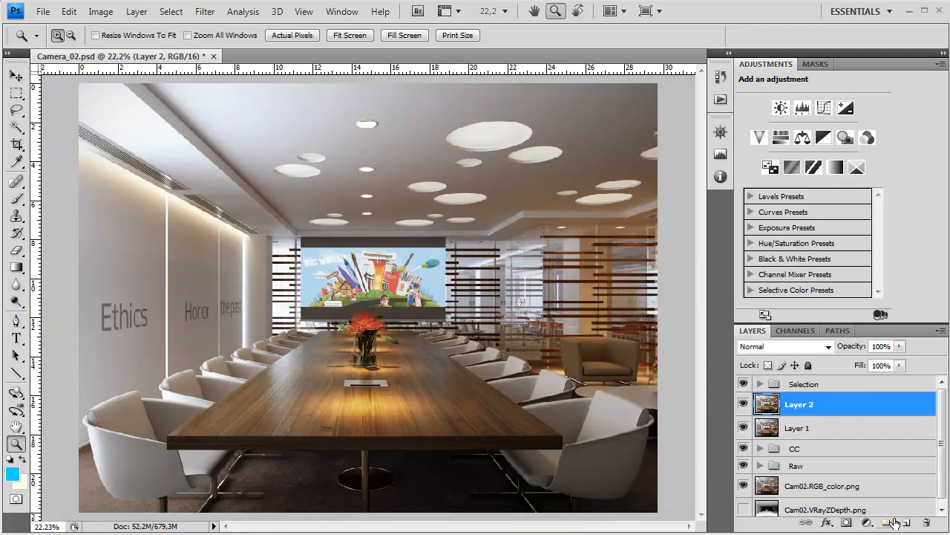
Add a Vibrance adjustment layer above Layer 2 and mute the colours with Vibrance -16 and Saturation -4.
{"action": "left_click", "coordinate": [867, 522]}
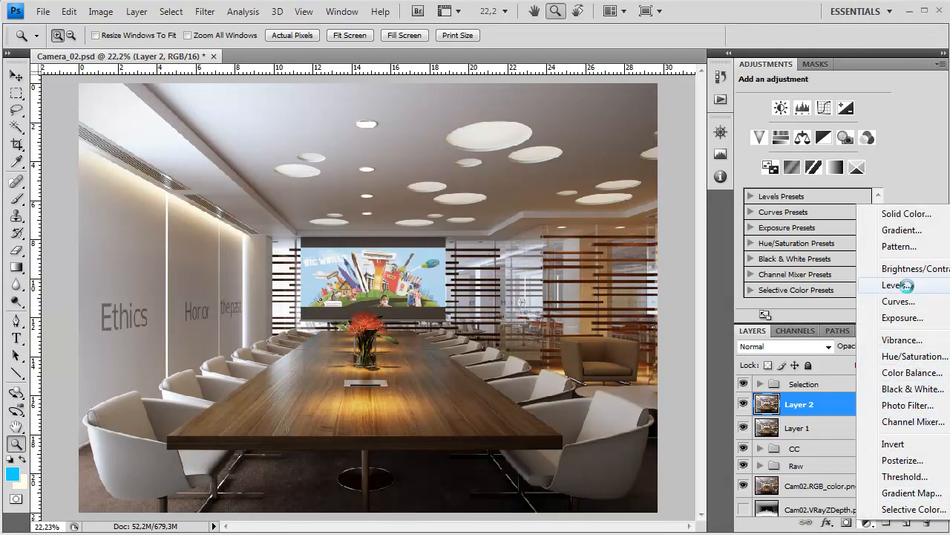
{"action": "left_click", "coordinate": [905, 340]}
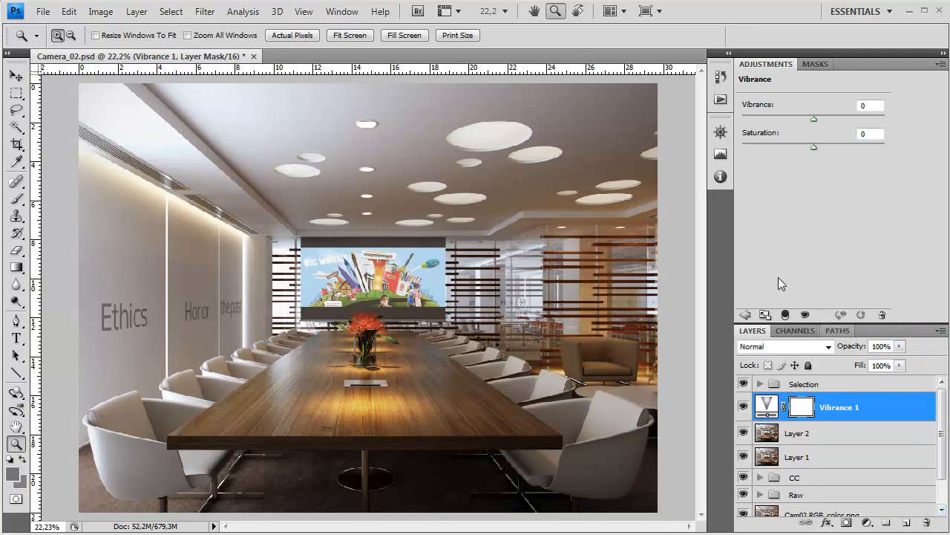
{"action": "double_click", "coordinate": [16, 444]}
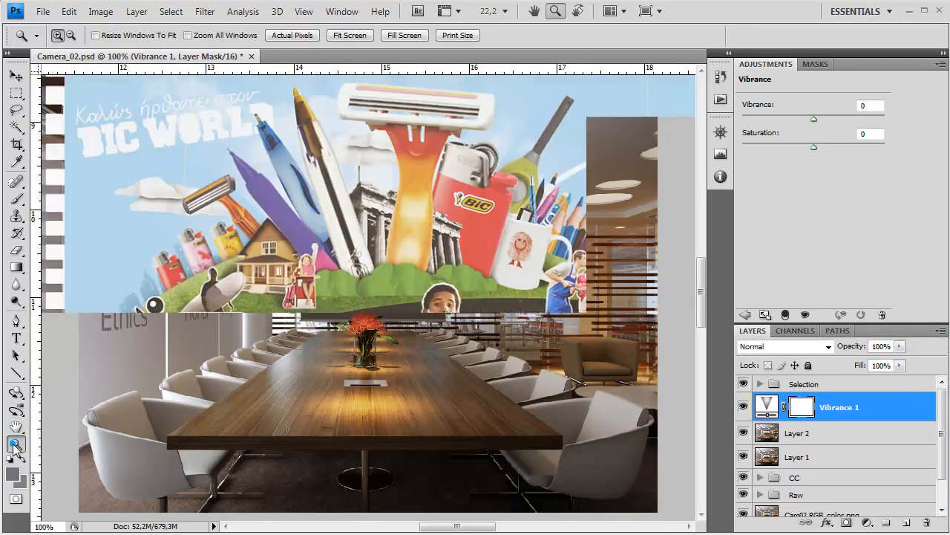
{"action": "left_click_drag", "start_coordinate": [435, 379], "coordinate": [411, 283]}
{"action": "scroll", "coordinate": [409, 286], "scroll_direction": "down", "scroll_amount": 9}
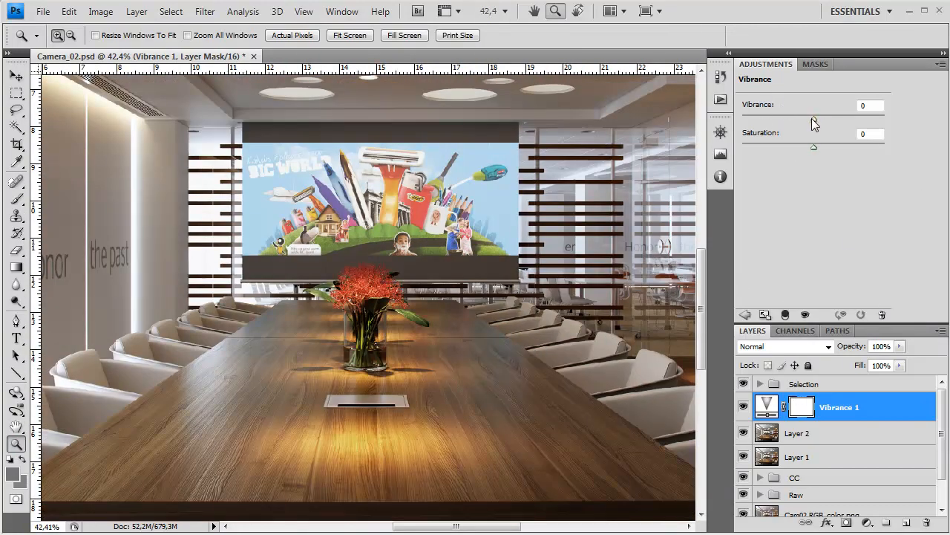
{"action": "left_click_drag", "start_coordinate": [832, 117], "coordinate": [802, 183]}
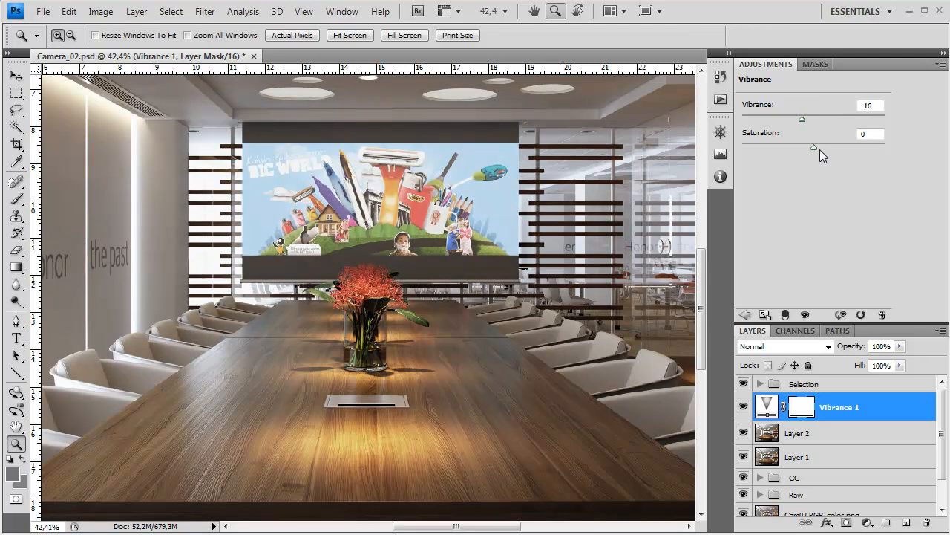
{"action": "left_click_drag", "start_coordinate": [814, 147], "coordinate": [811, 155]}
{"action": "double_click", "coordinate": [15, 443]}
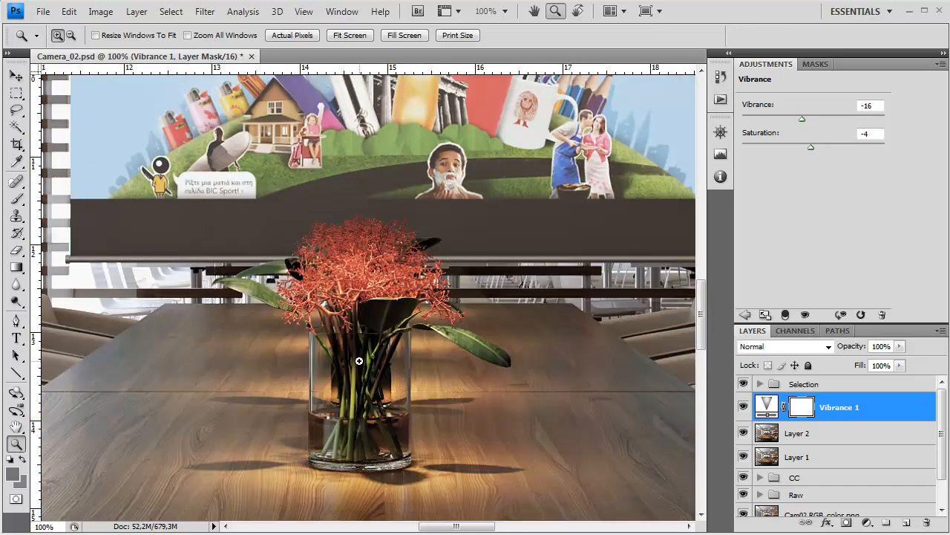
{"action": "right_click", "coordinate": [382, 330]}
{"action": "left_click", "coordinate": [439, 346]}
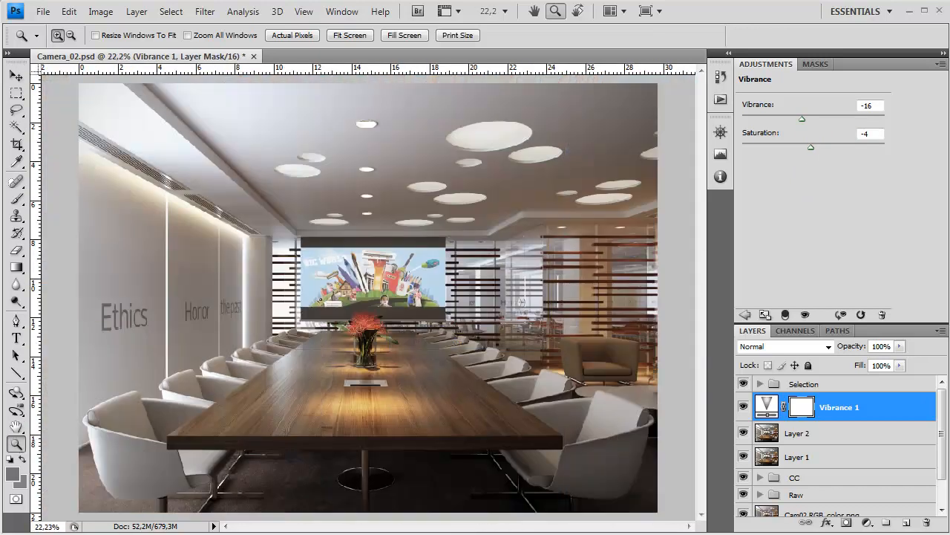